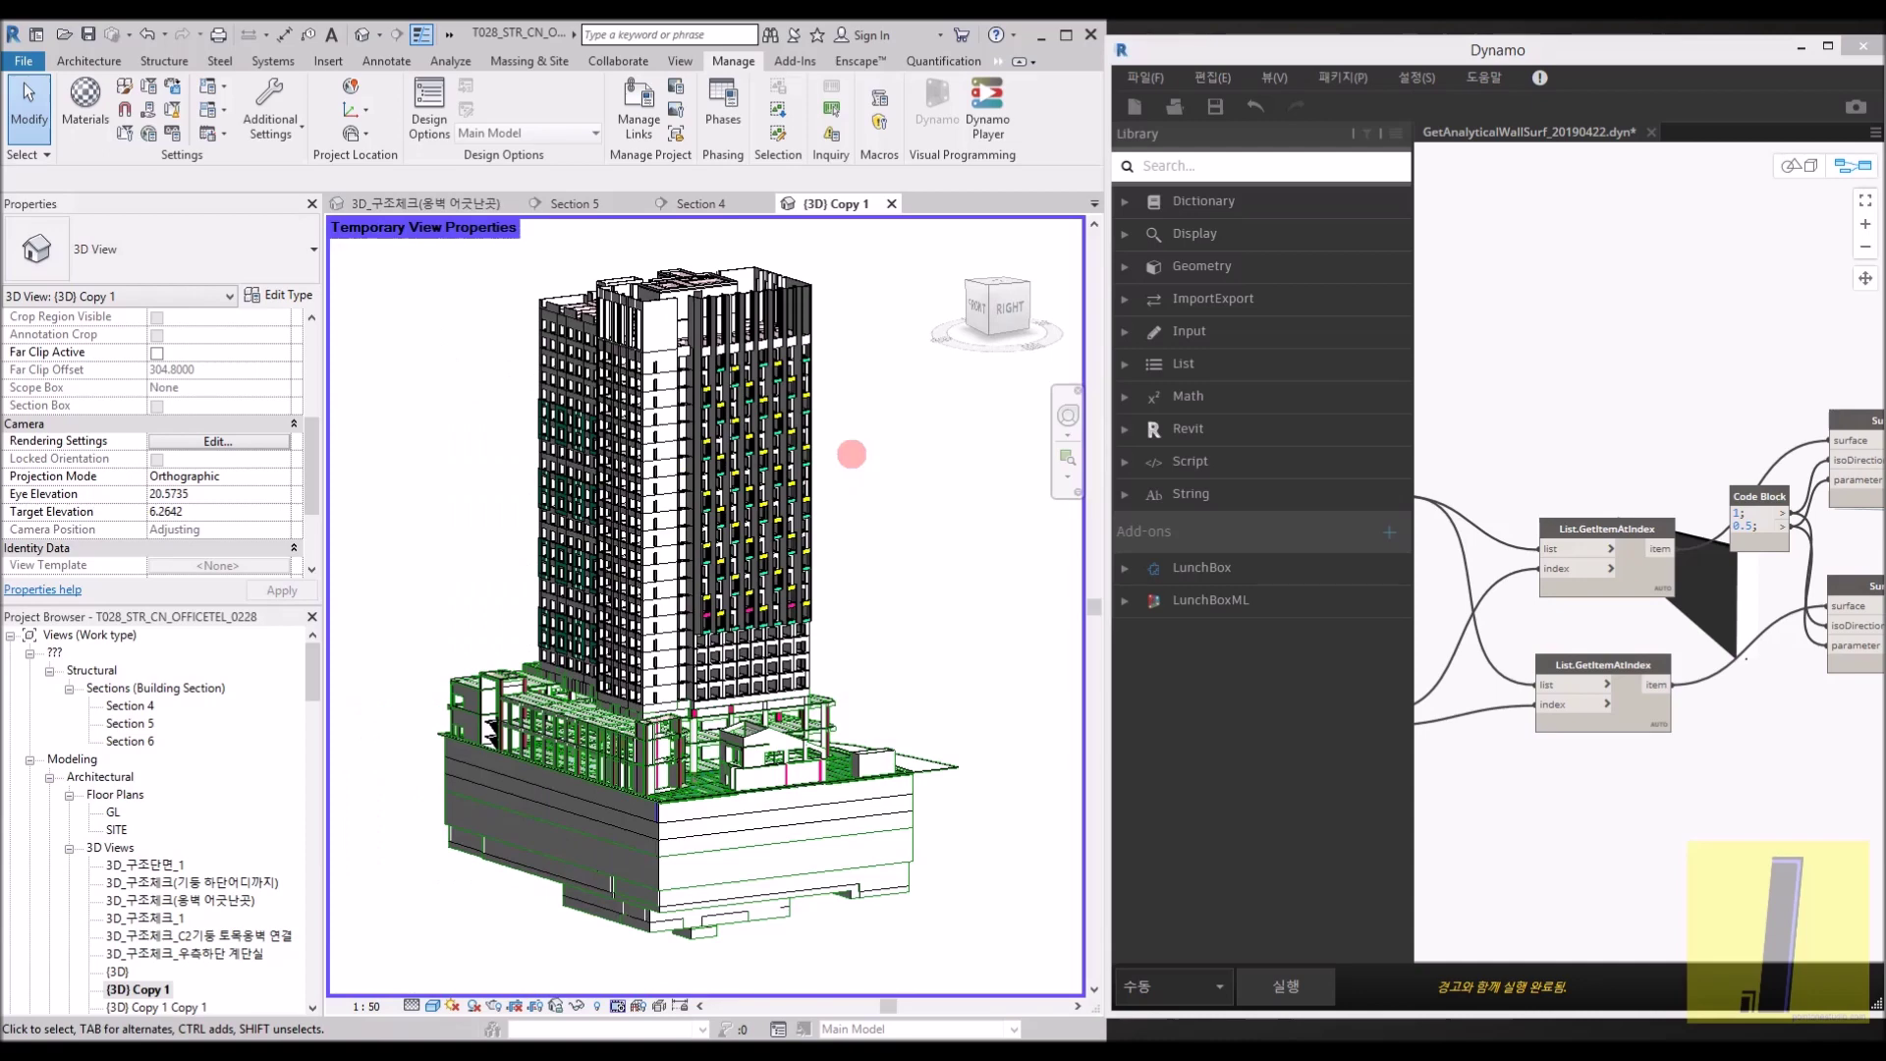
# Examine the tower's facades from the front, left and back in the {3D} Copy 1 view
pyautogui.keyDown('shift'); pyautogui.moveTo(855, 459); pyautogui.dragTo(828, 496, button='middle'); pyautogui.keyUp('shift')
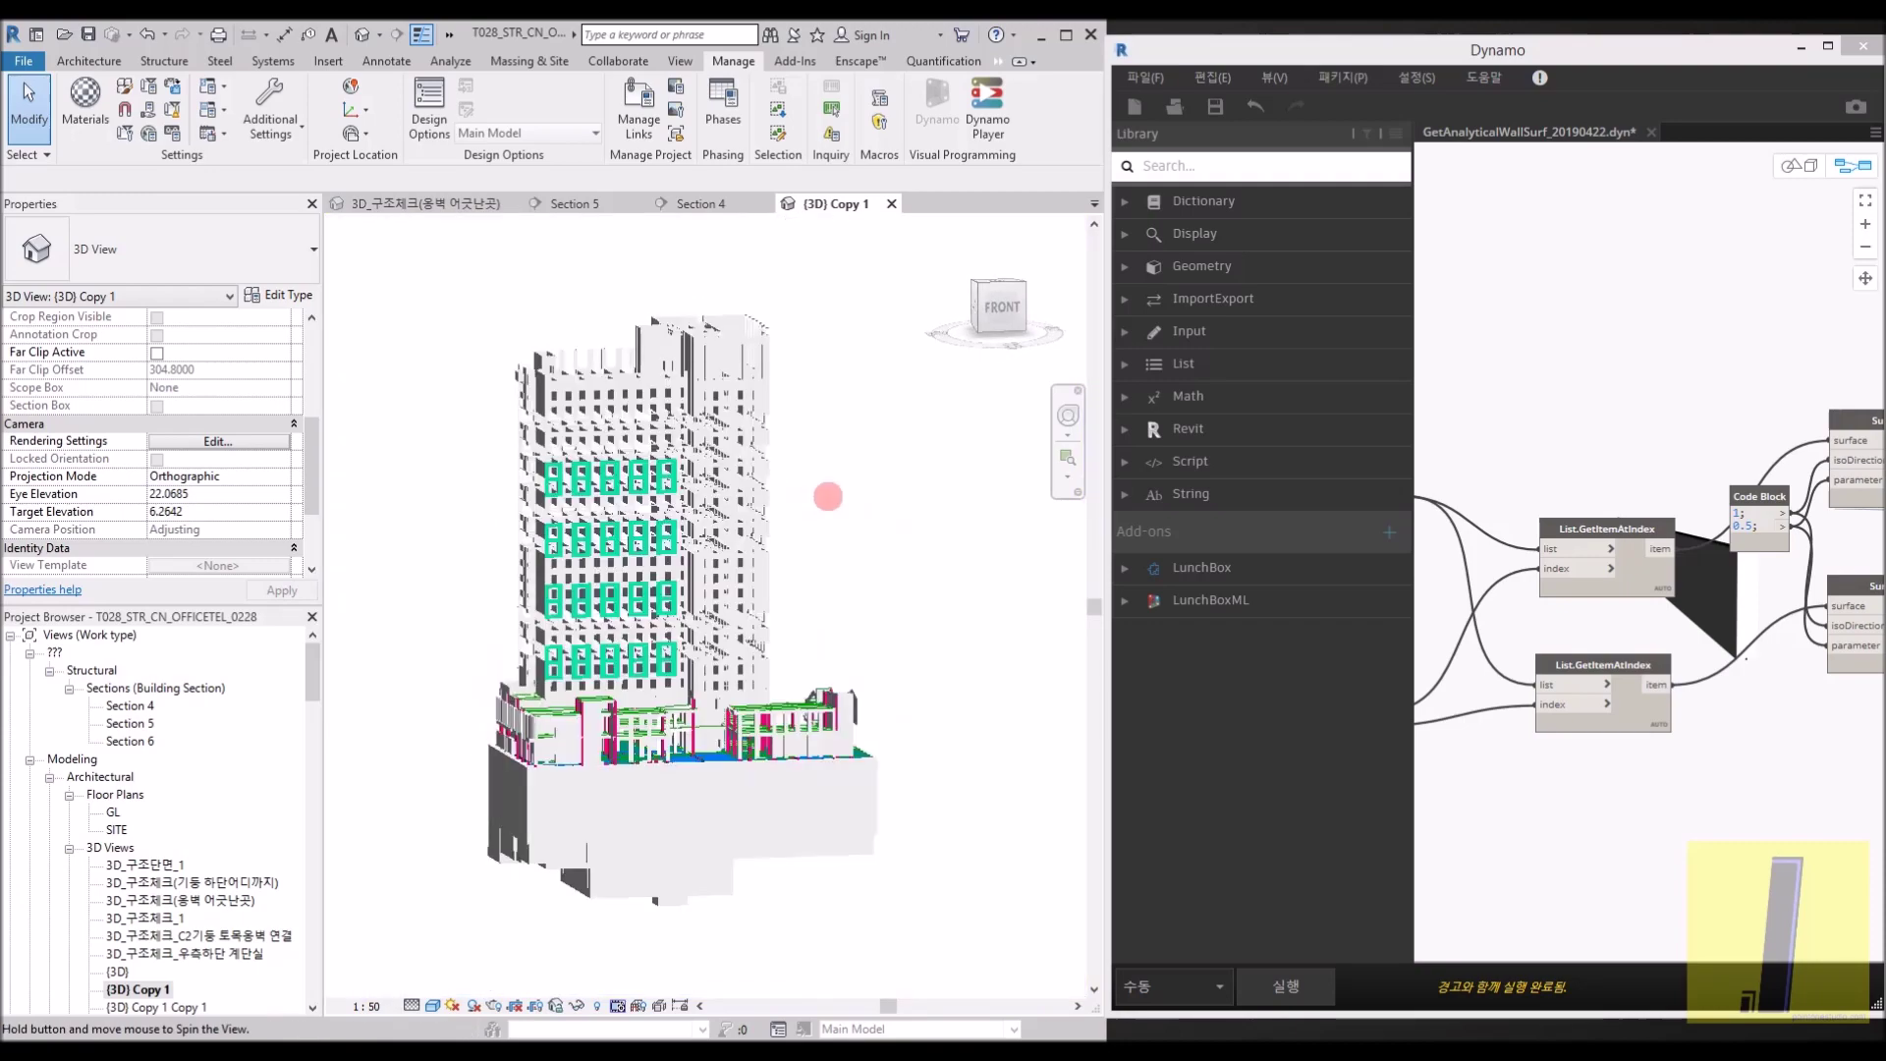
pyautogui.scroll(4, 673, 577)
pyautogui.scroll(-3, 643, 570)
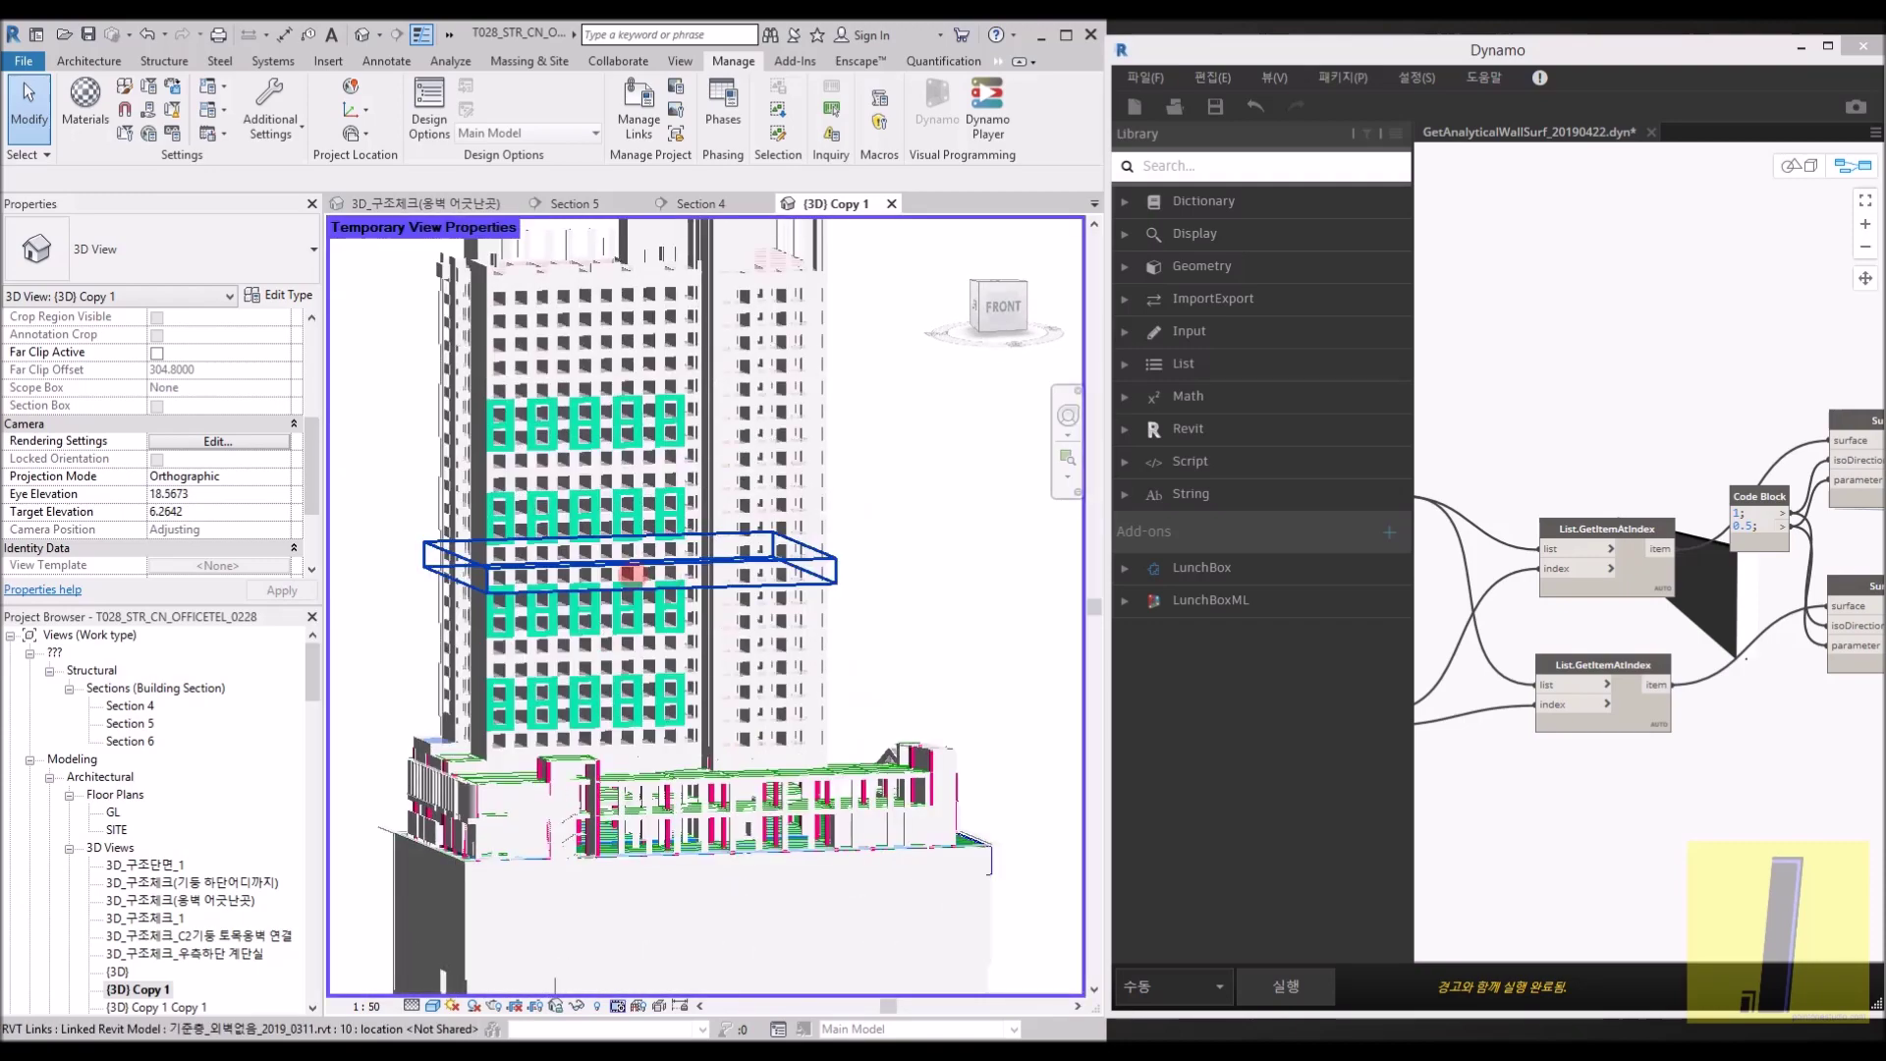
pyautogui.keyDown('shift'); pyautogui.moveTo(643, 569); pyautogui.dragTo(863, 568, button='middle'); pyautogui.keyUp('shift')
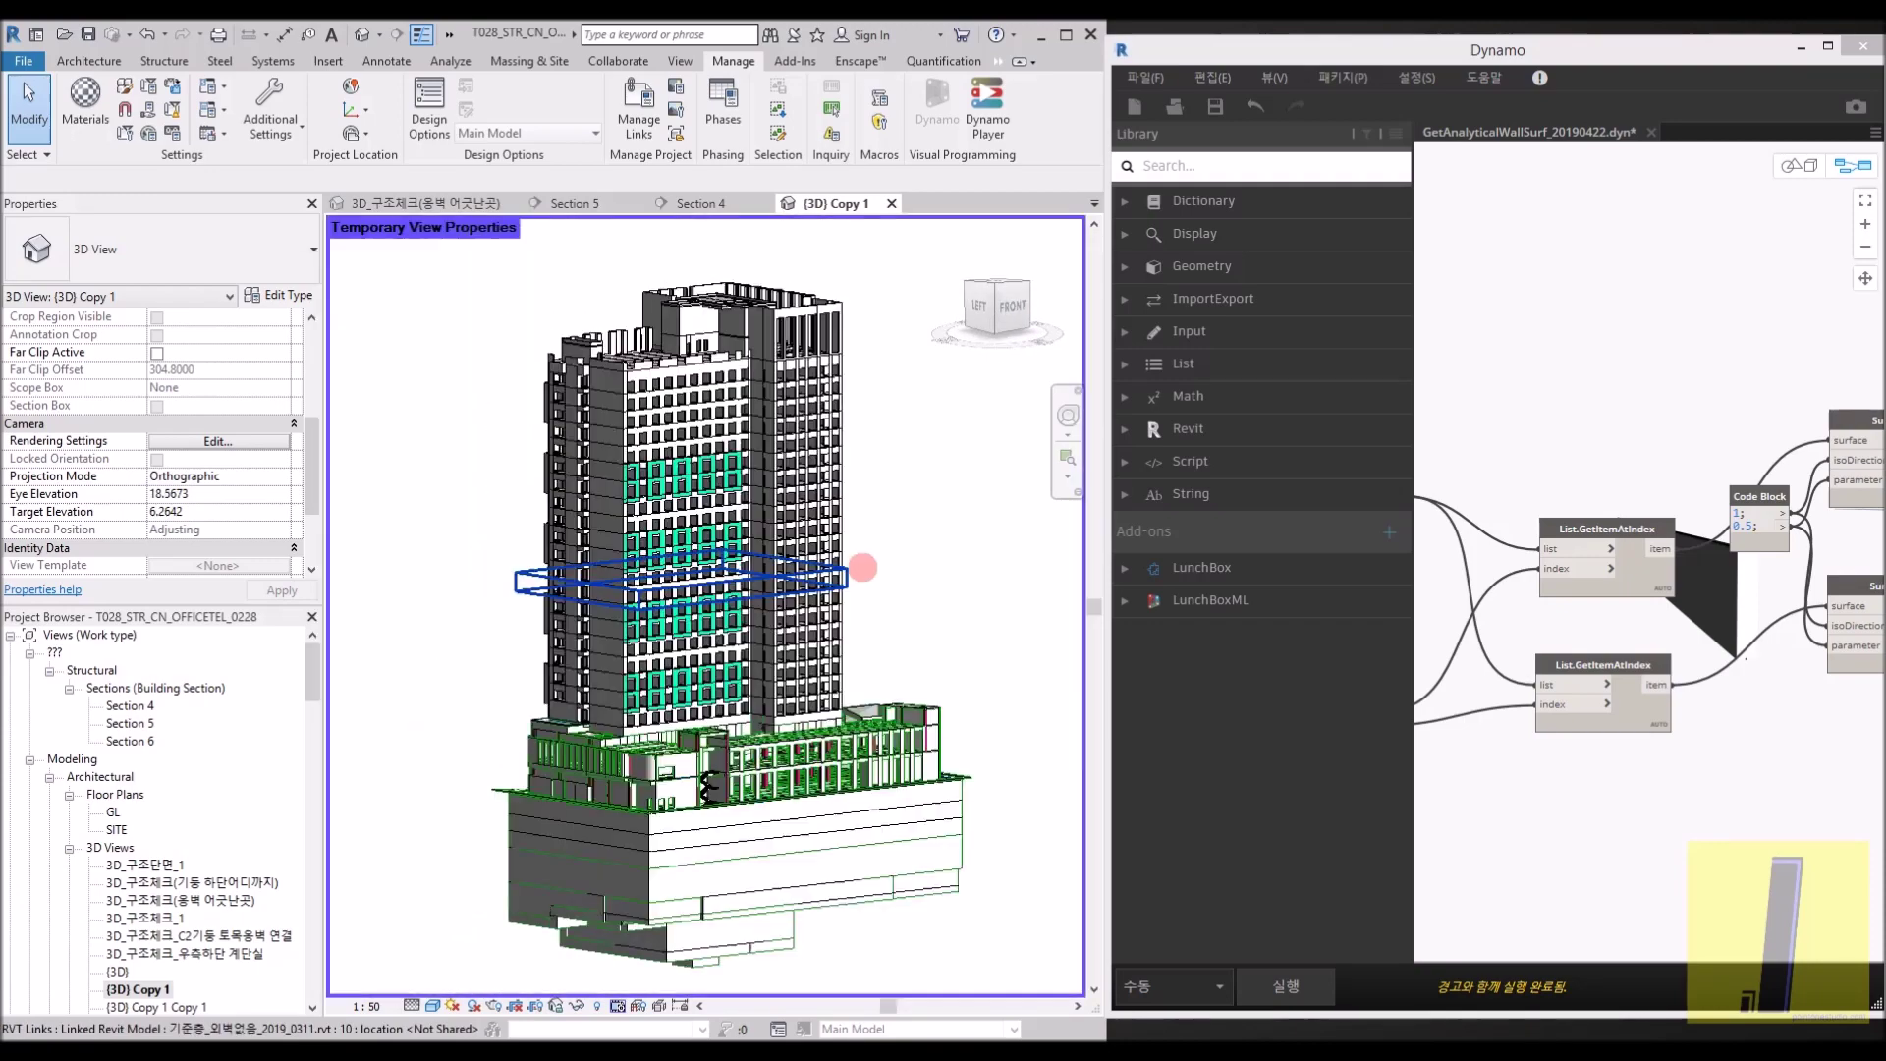
pyautogui.keyDown('shift'); pyautogui.moveTo(573, 556); pyautogui.dragTo(686, 478, button='middle'); pyautogui.keyUp('shift')
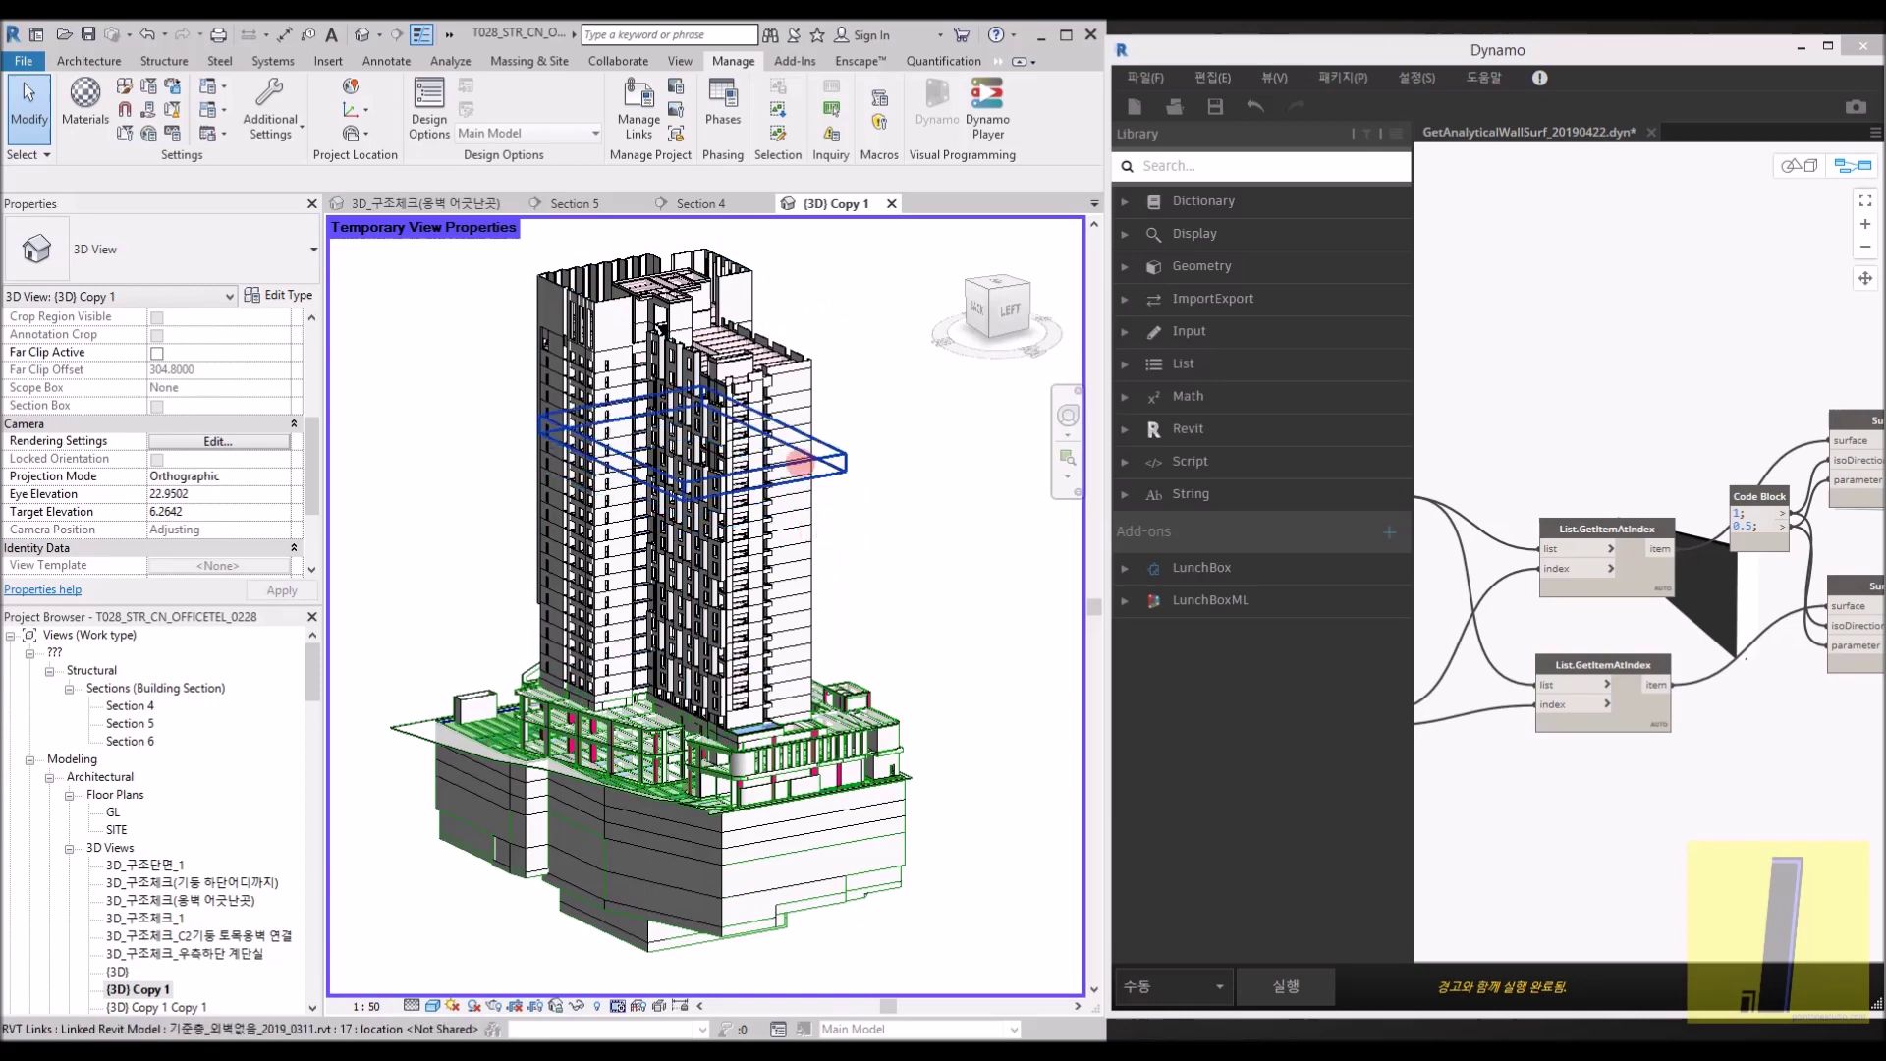
pyautogui.moveTo(814, 394)
pyautogui.keyDown('shift'); pyautogui.mouseDown(button='middle')
pyautogui.moveTo(819, 417)
pyautogui.moveTo(810, 393)
pyautogui.mouseUp(button='middle'); pyautogui.keyUp('shift')
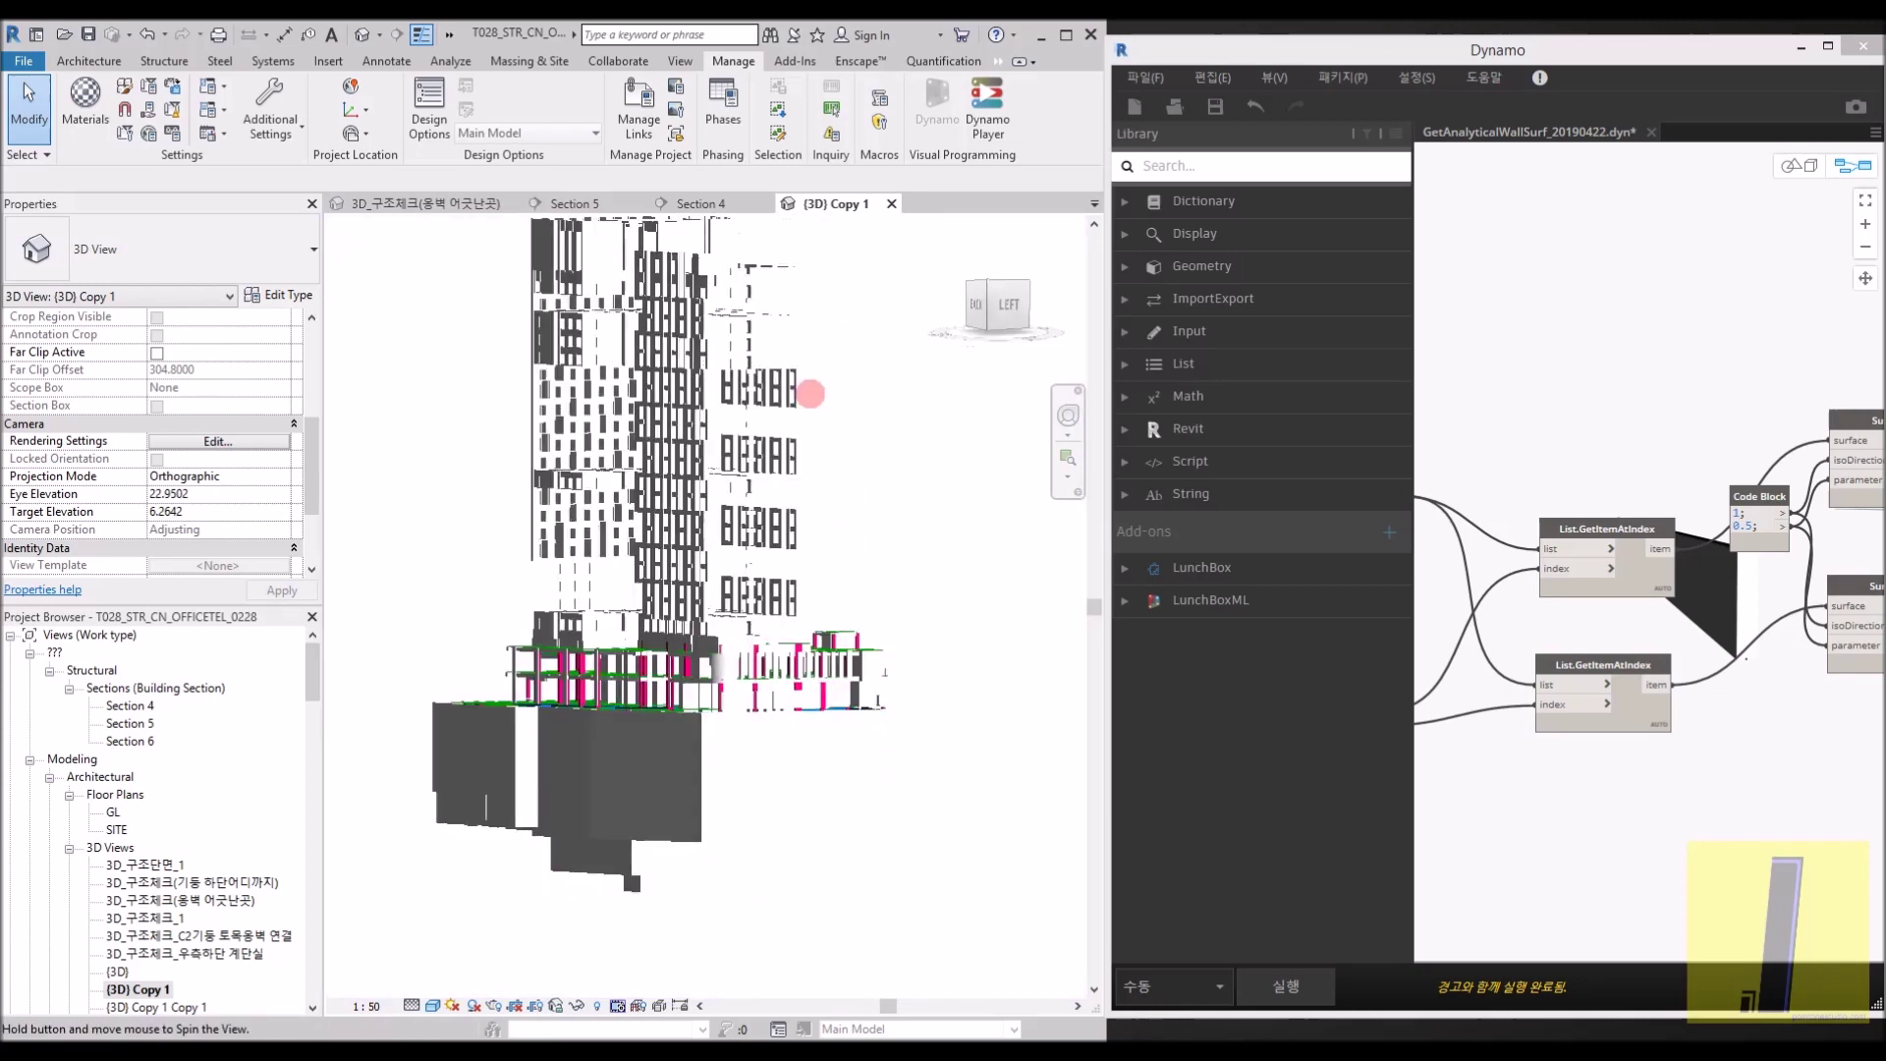
pyautogui.keyDown('shift'); pyautogui.moveTo(831, 499); pyautogui.dragTo(837, 561, button='middle'); pyautogui.keyUp('shift')
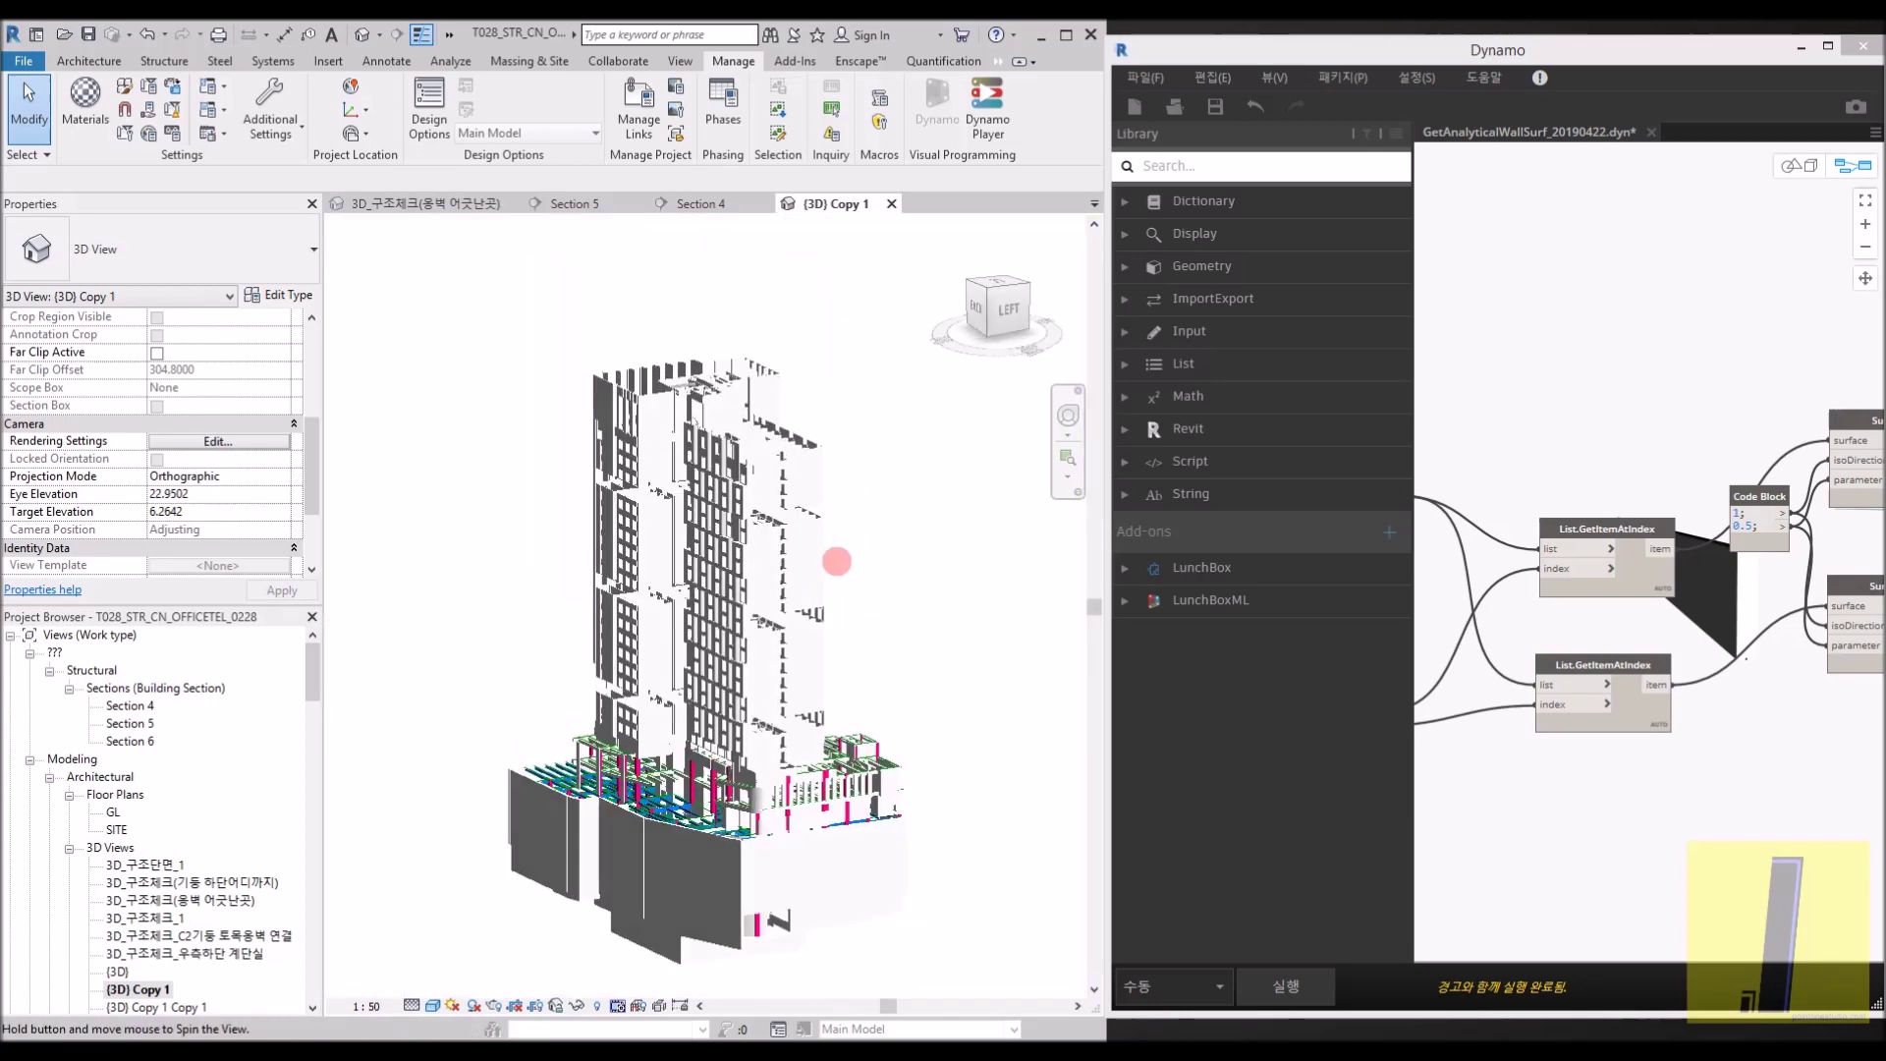
# Examine the podium and basement walls of the 3D model up close from several angles
pyautogui.scroll(4, 761, 729)
pyautogui.moveTo(770, 737); pyautogui.dragTo(717, 571, button='middle')
pyautogui.scroll(-2, 728, 583)
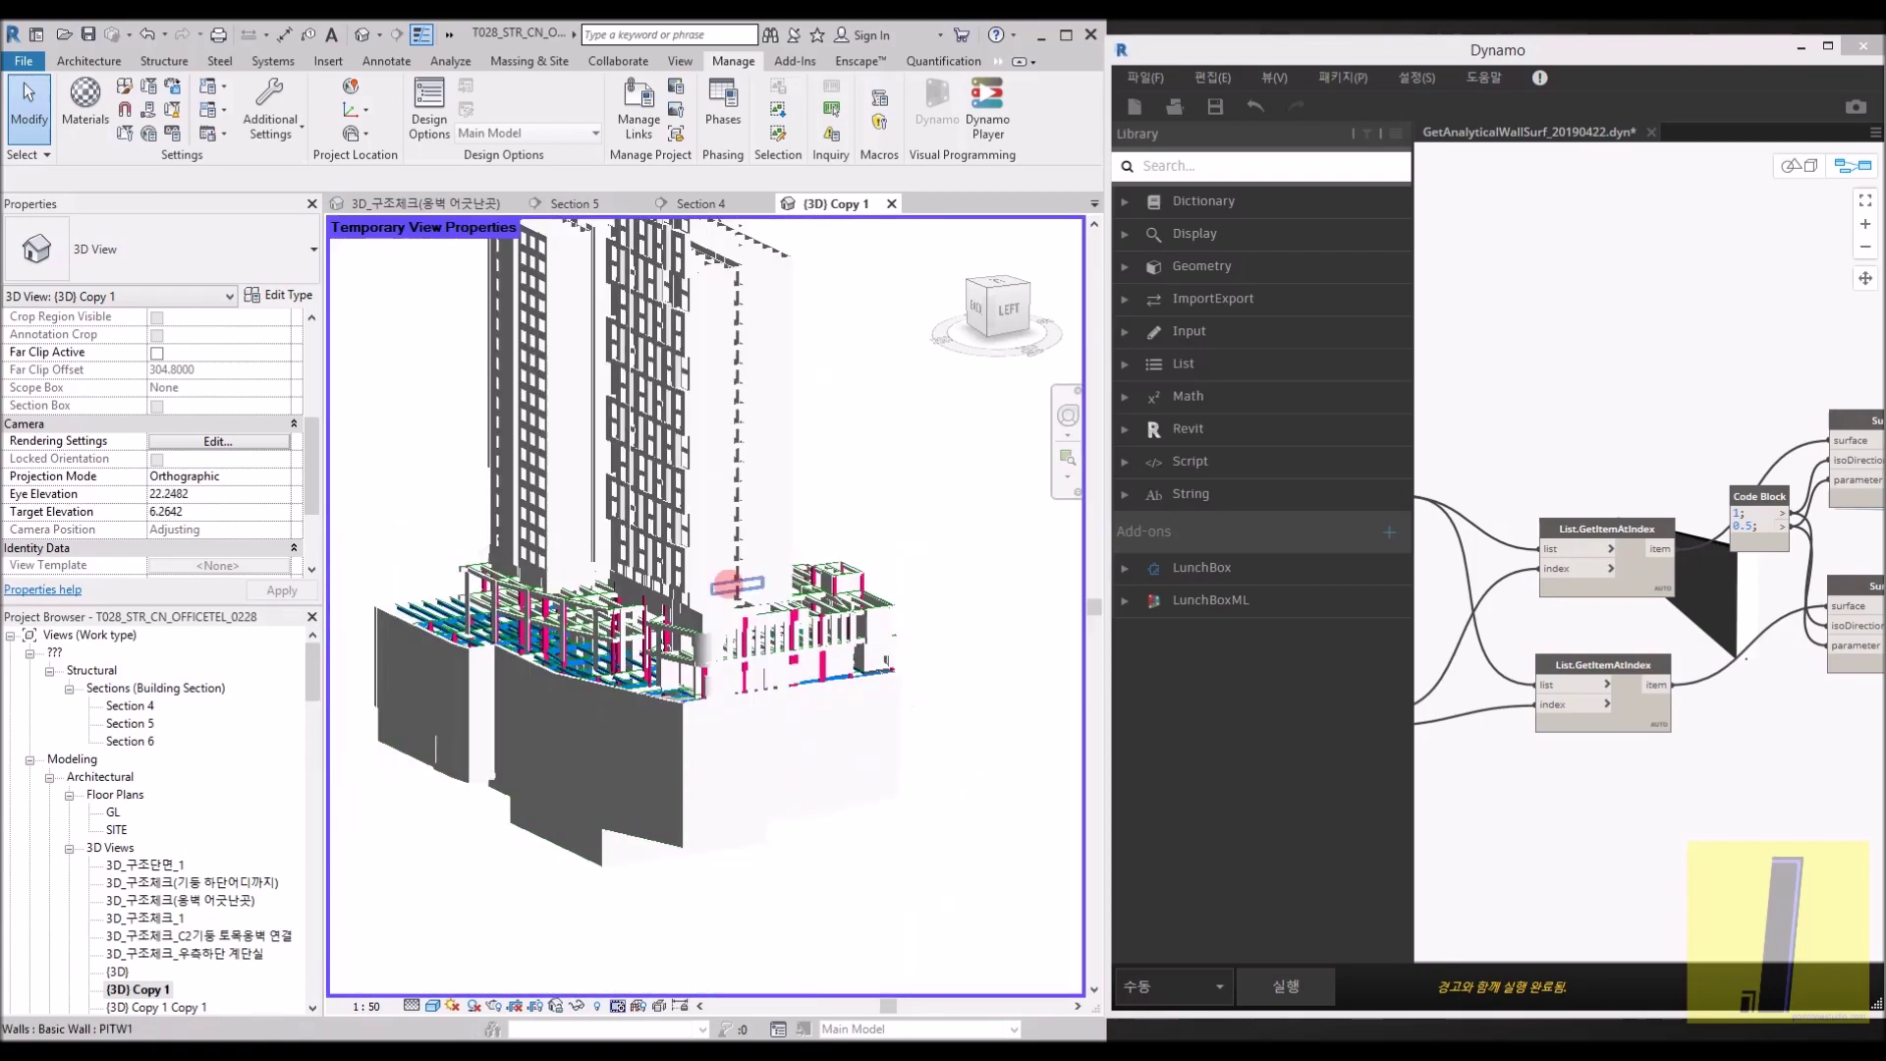
pyautogui.moveTo(766, 609); pyautogui.dragTo(648, 656, button='middle')
pyautogui.keyDown('shift'); pyautogui.moveTo(845, 661); pyautogui.dragTo(759, 672, button='middle'); pyautogui.keyUp('shift')
pyautogui.scroll(-1, 728, 622)
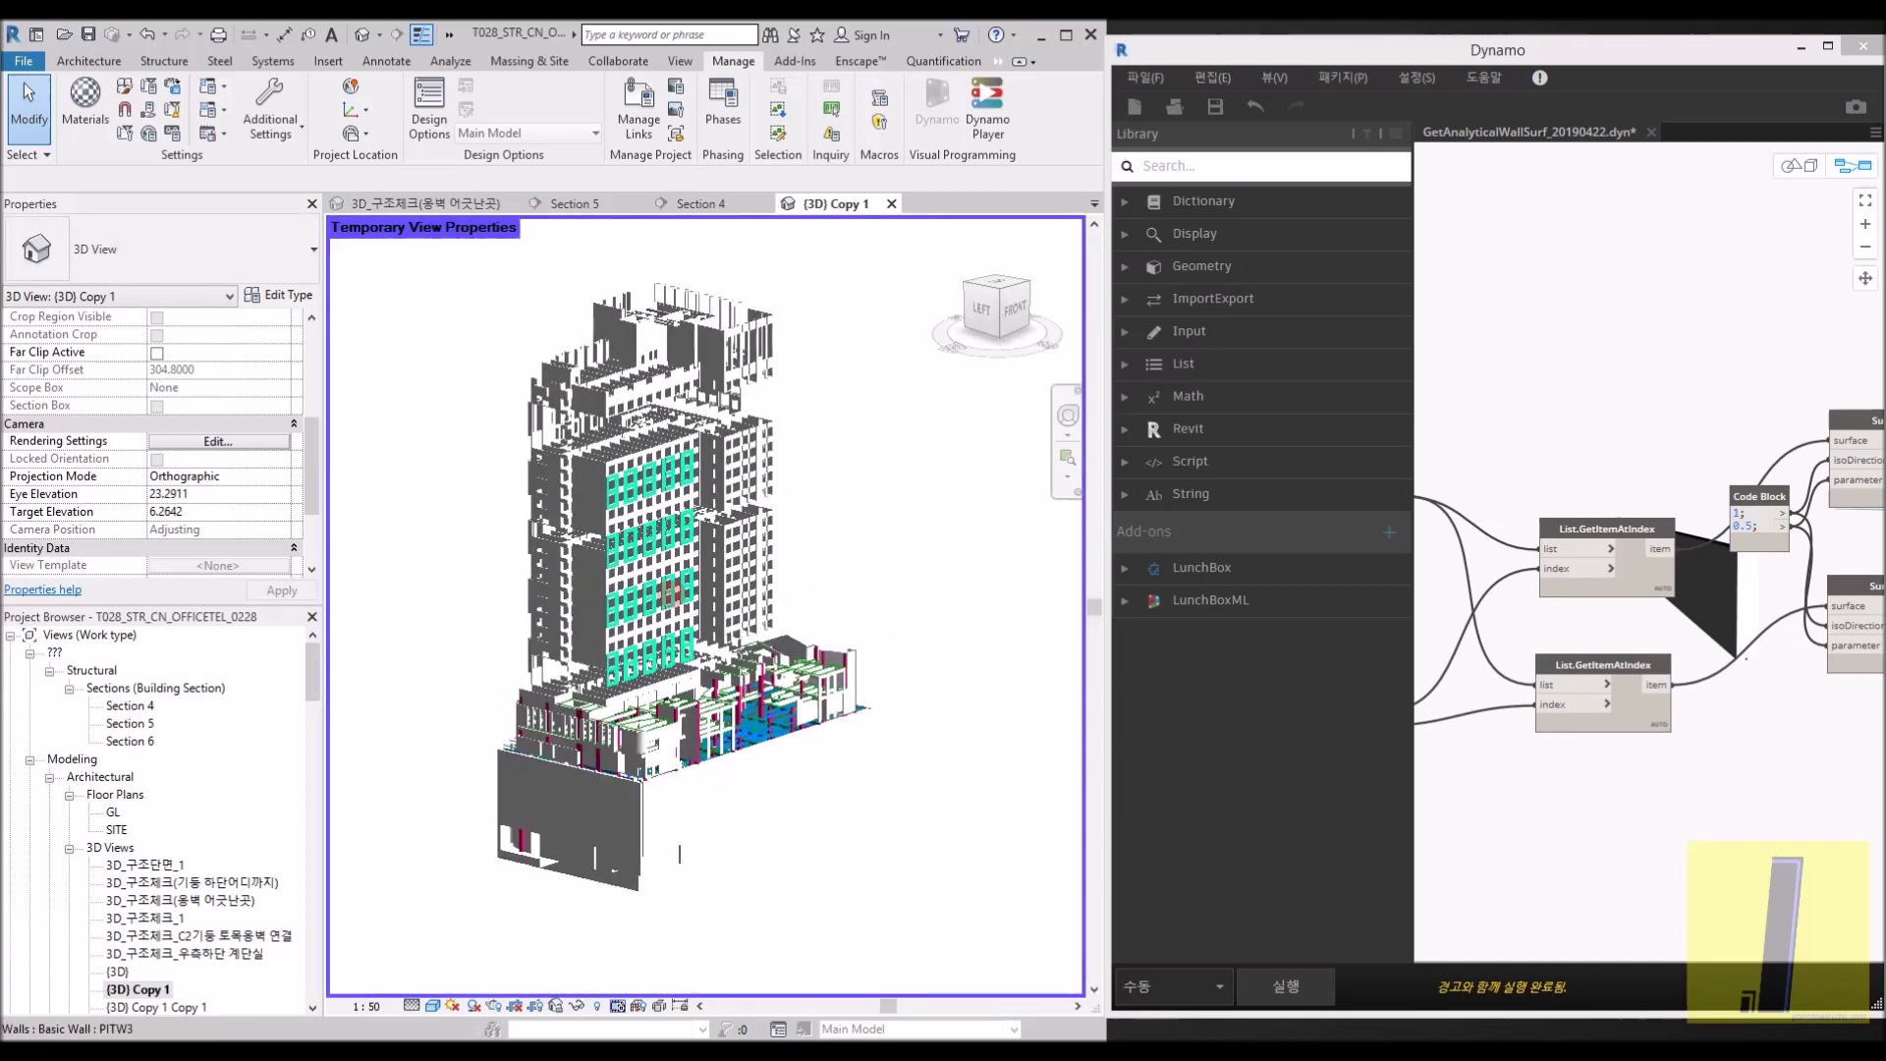
pyautogui.scroll(2, 658, 790)
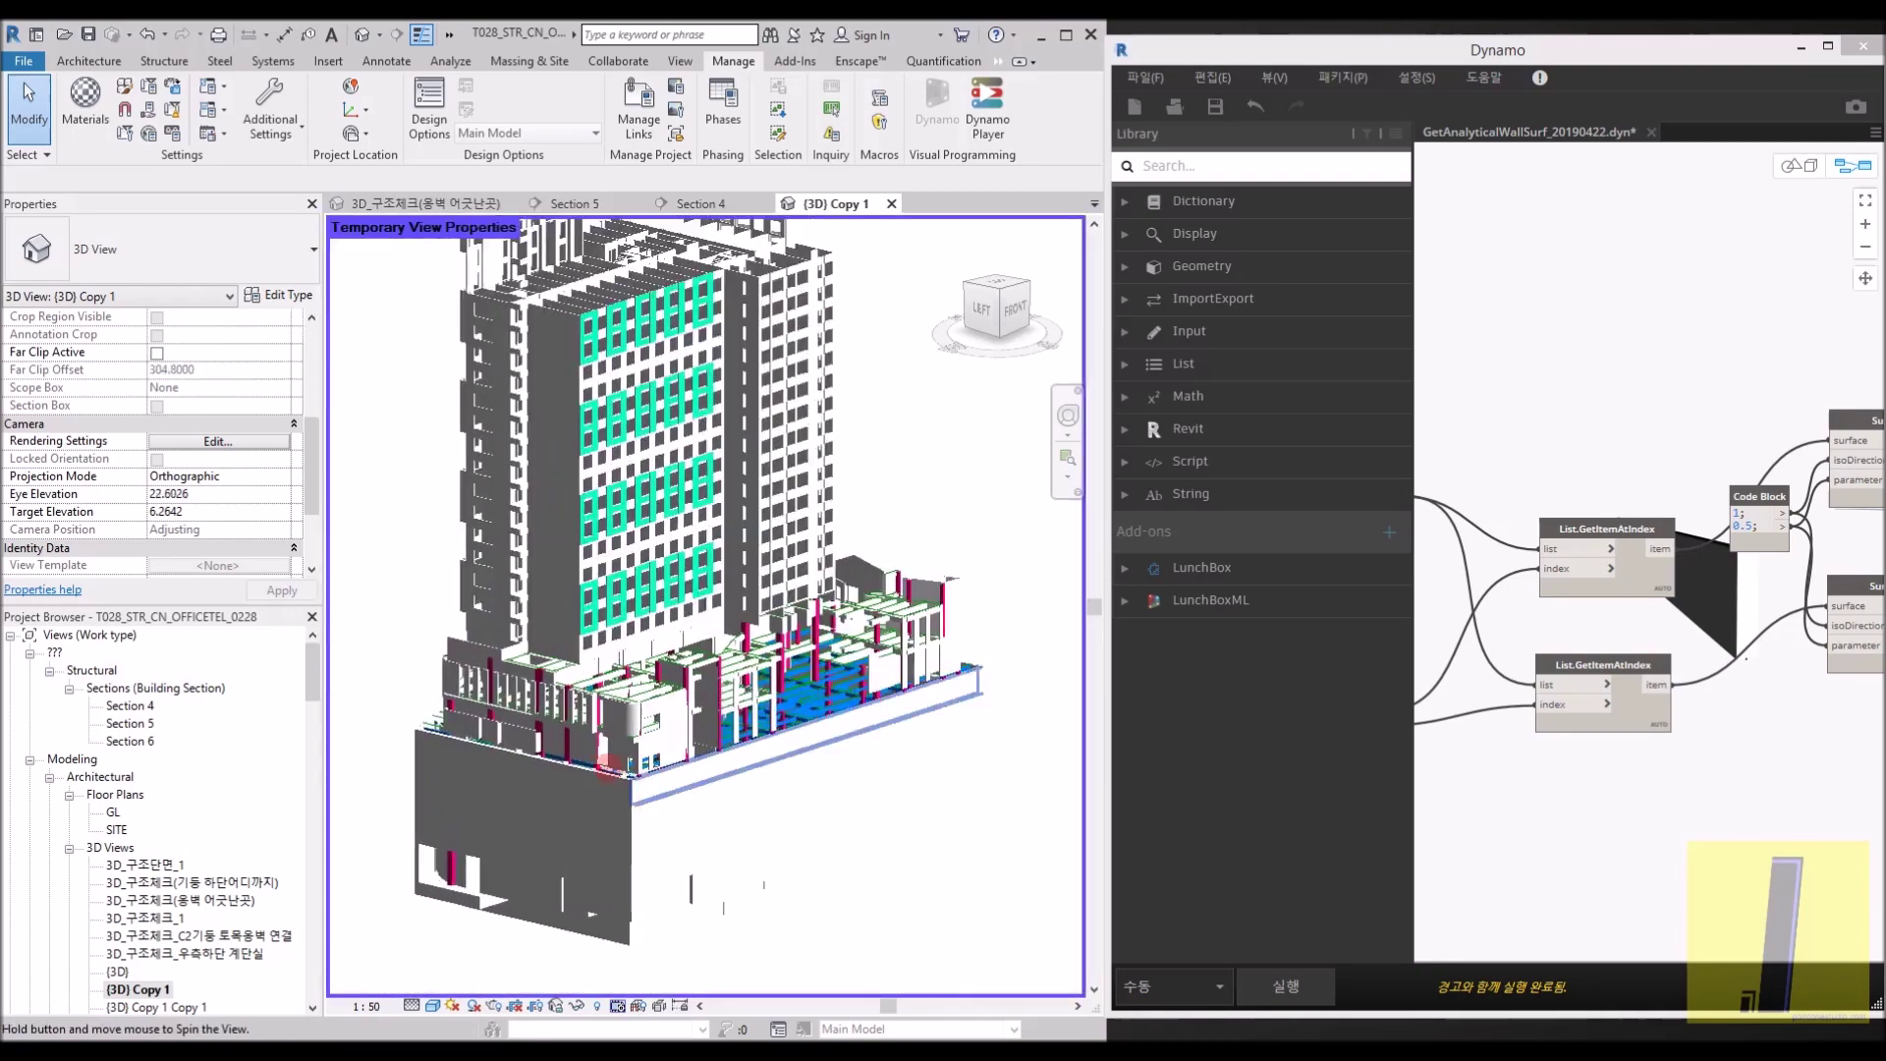
pyautogui.keyDown('shift'); pyautogui.moveTo(658, 789); pyautogui.dragTo(588, 735, button='middle'); pyautogui.keyUp('shift')
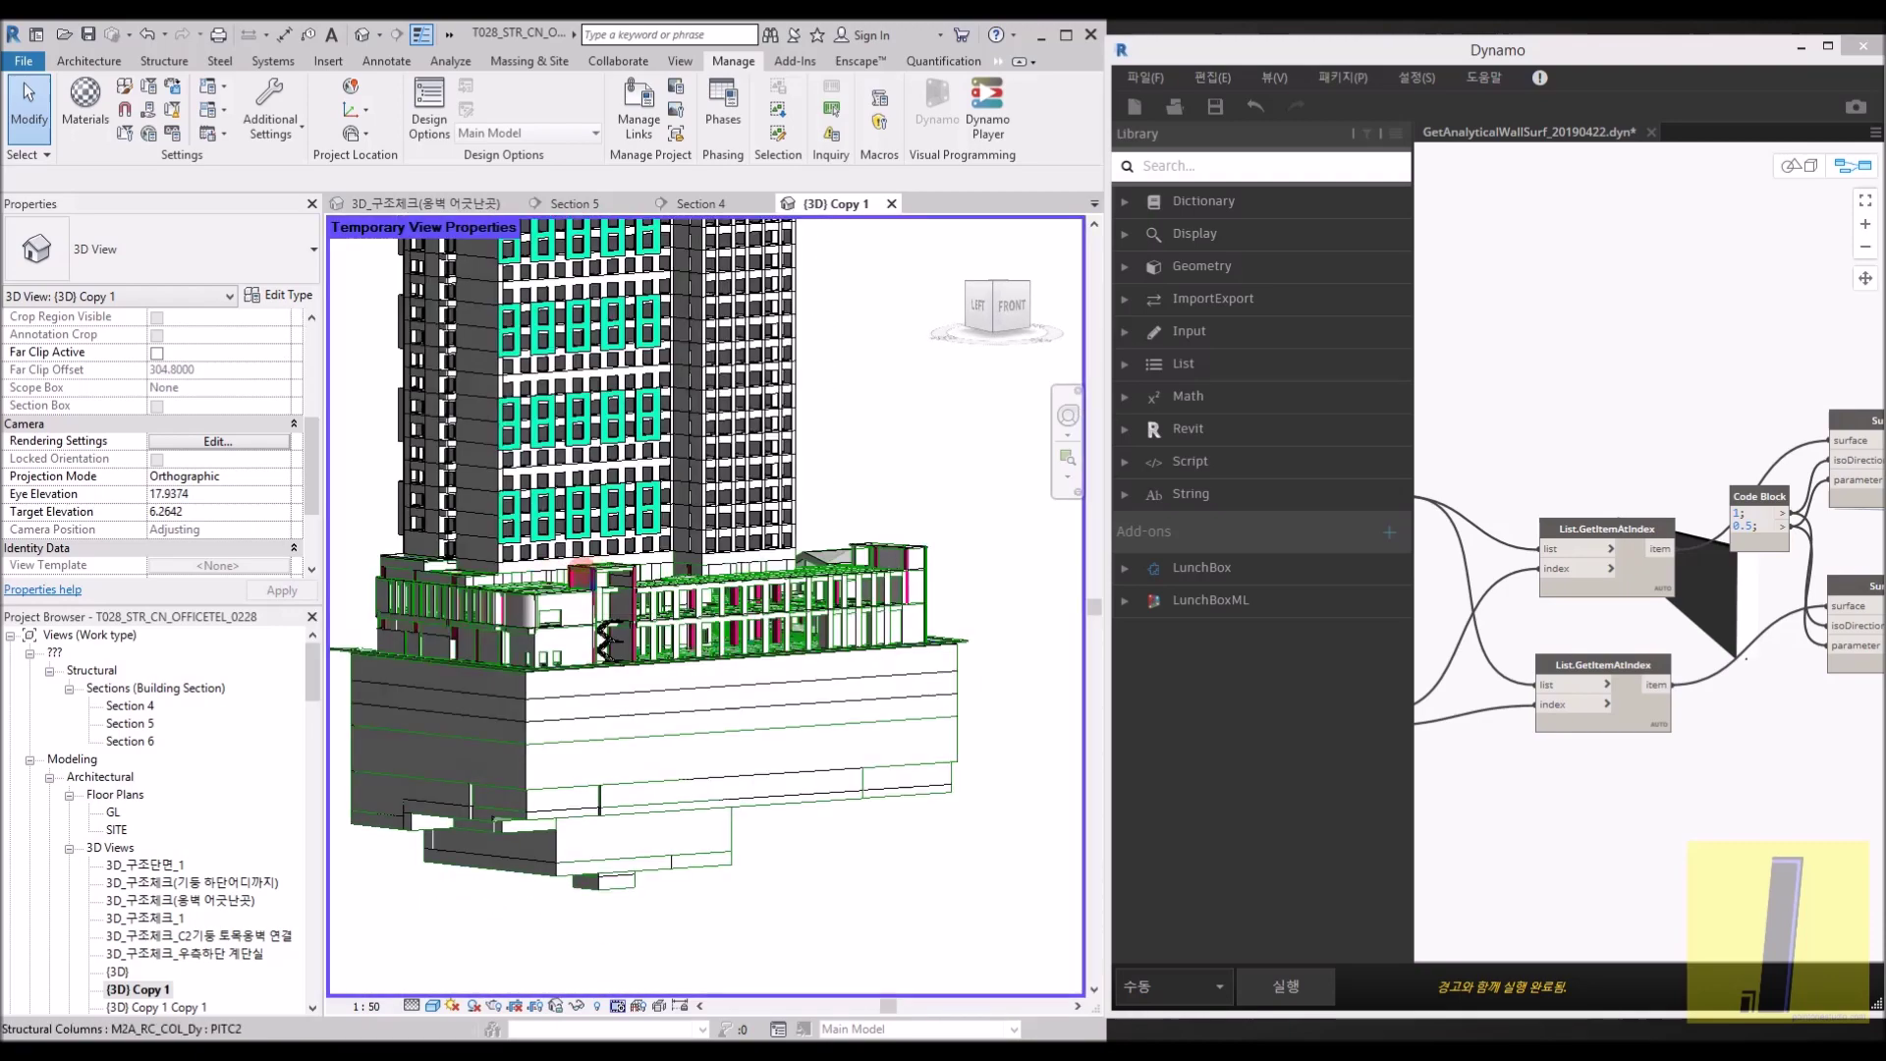
pyautogui.scroll(2, 562, 585)
pyautogui.scroll(1, 538, 587)
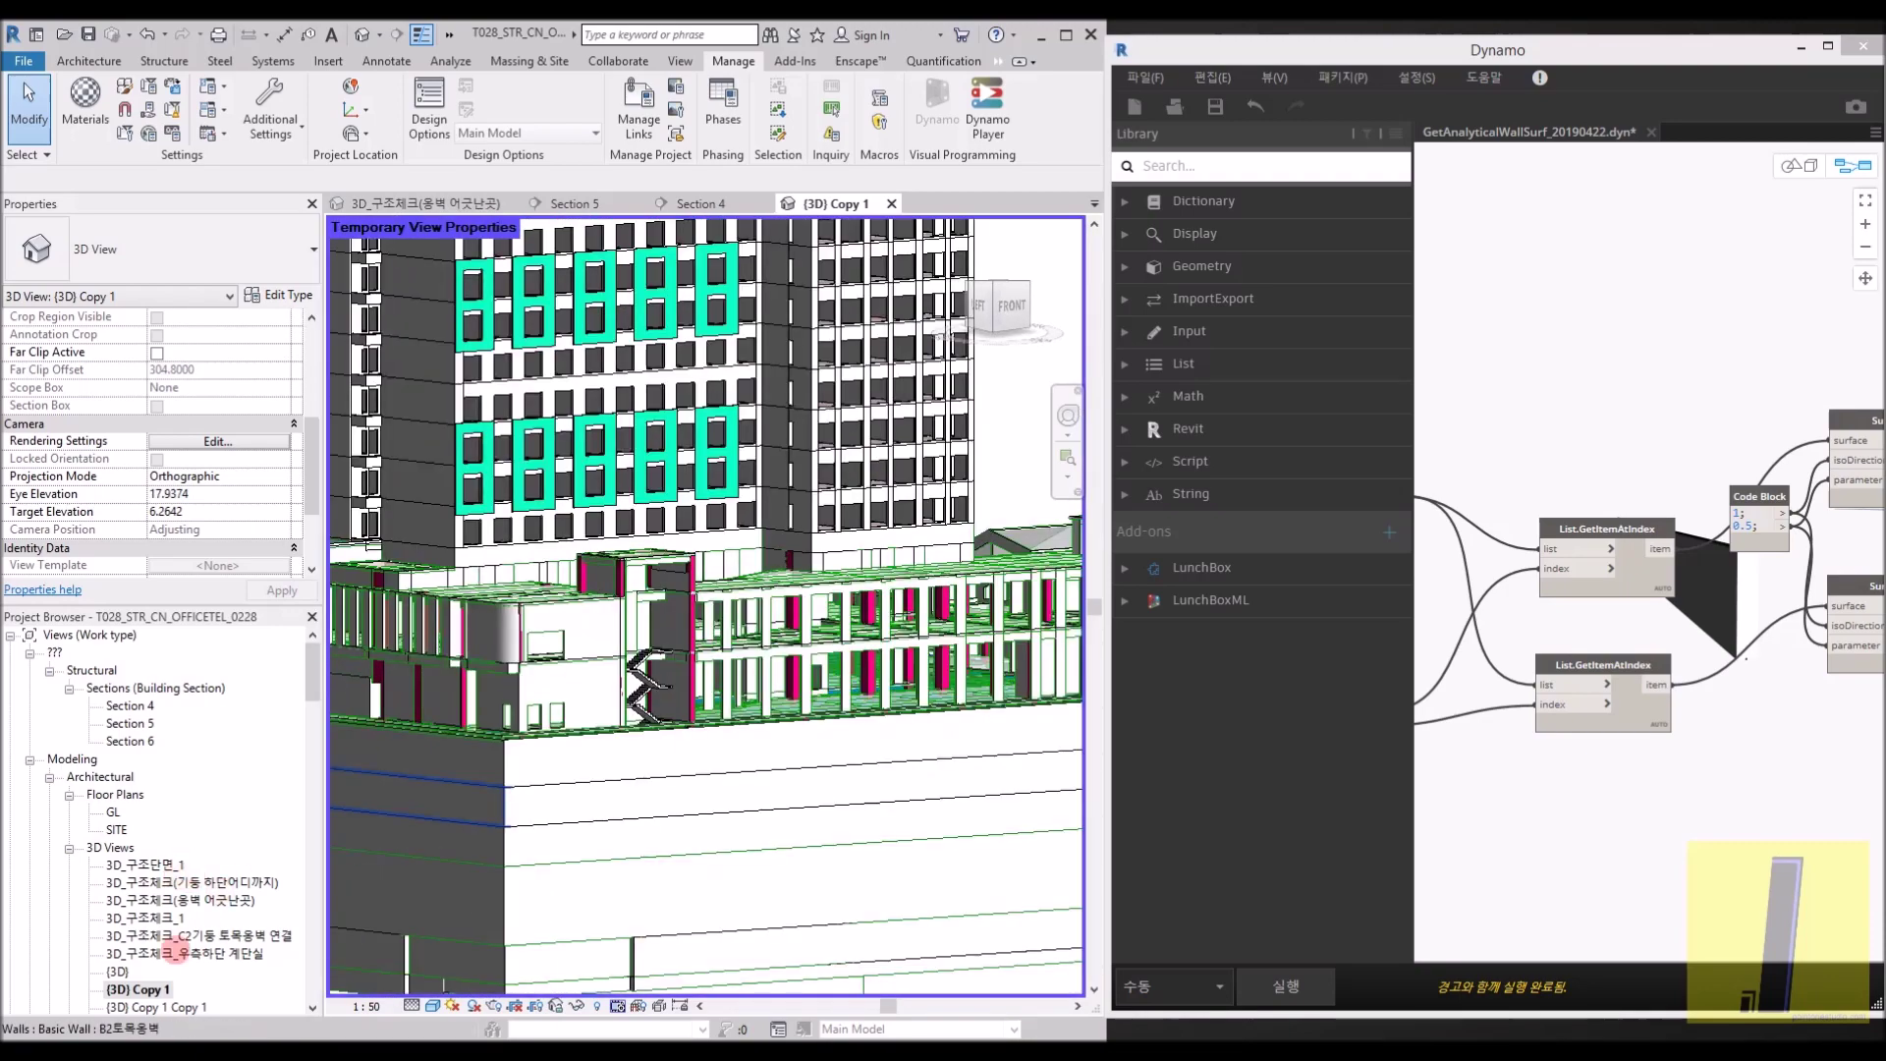
# Open the Section 4 view and examine the stairs and slabs around the podium levels
pyautogui.doubleClick(131, 705)
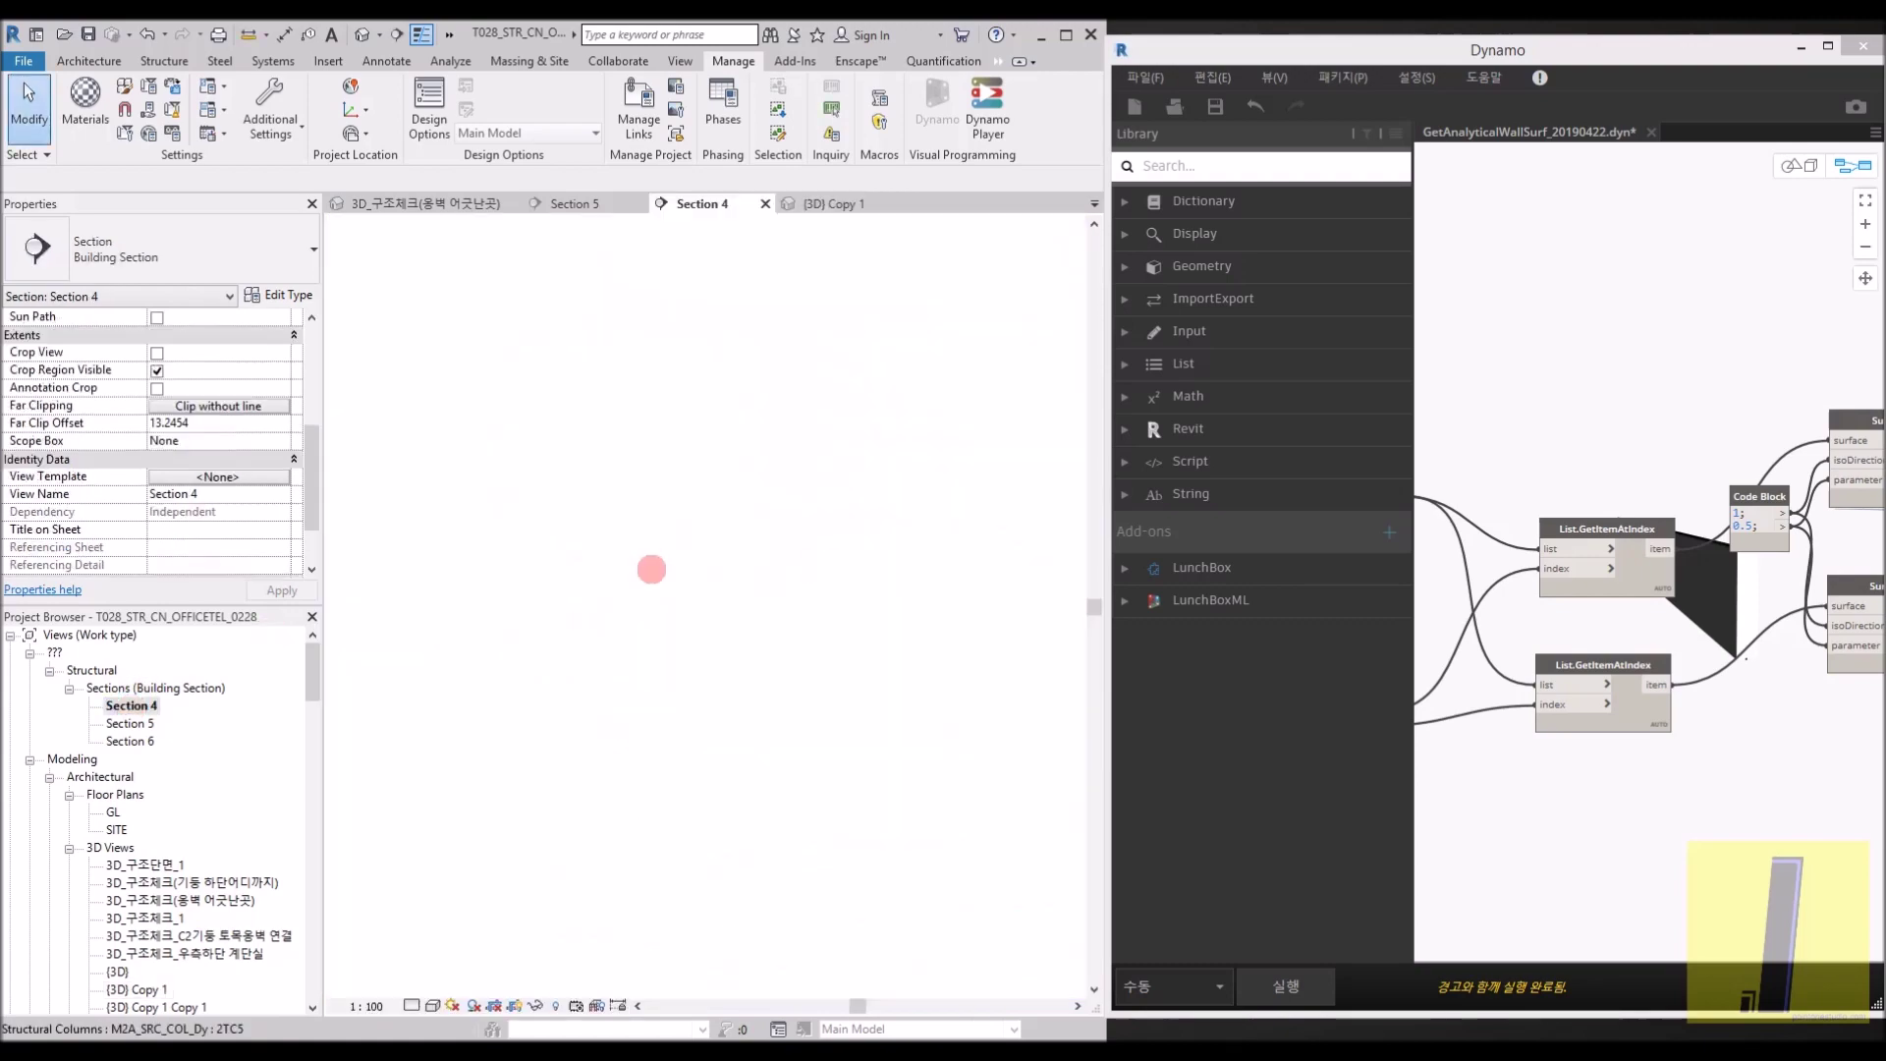
pyautogui.scroll(2, 529, 924)
pyautogui.scroll(1, 588, 804)
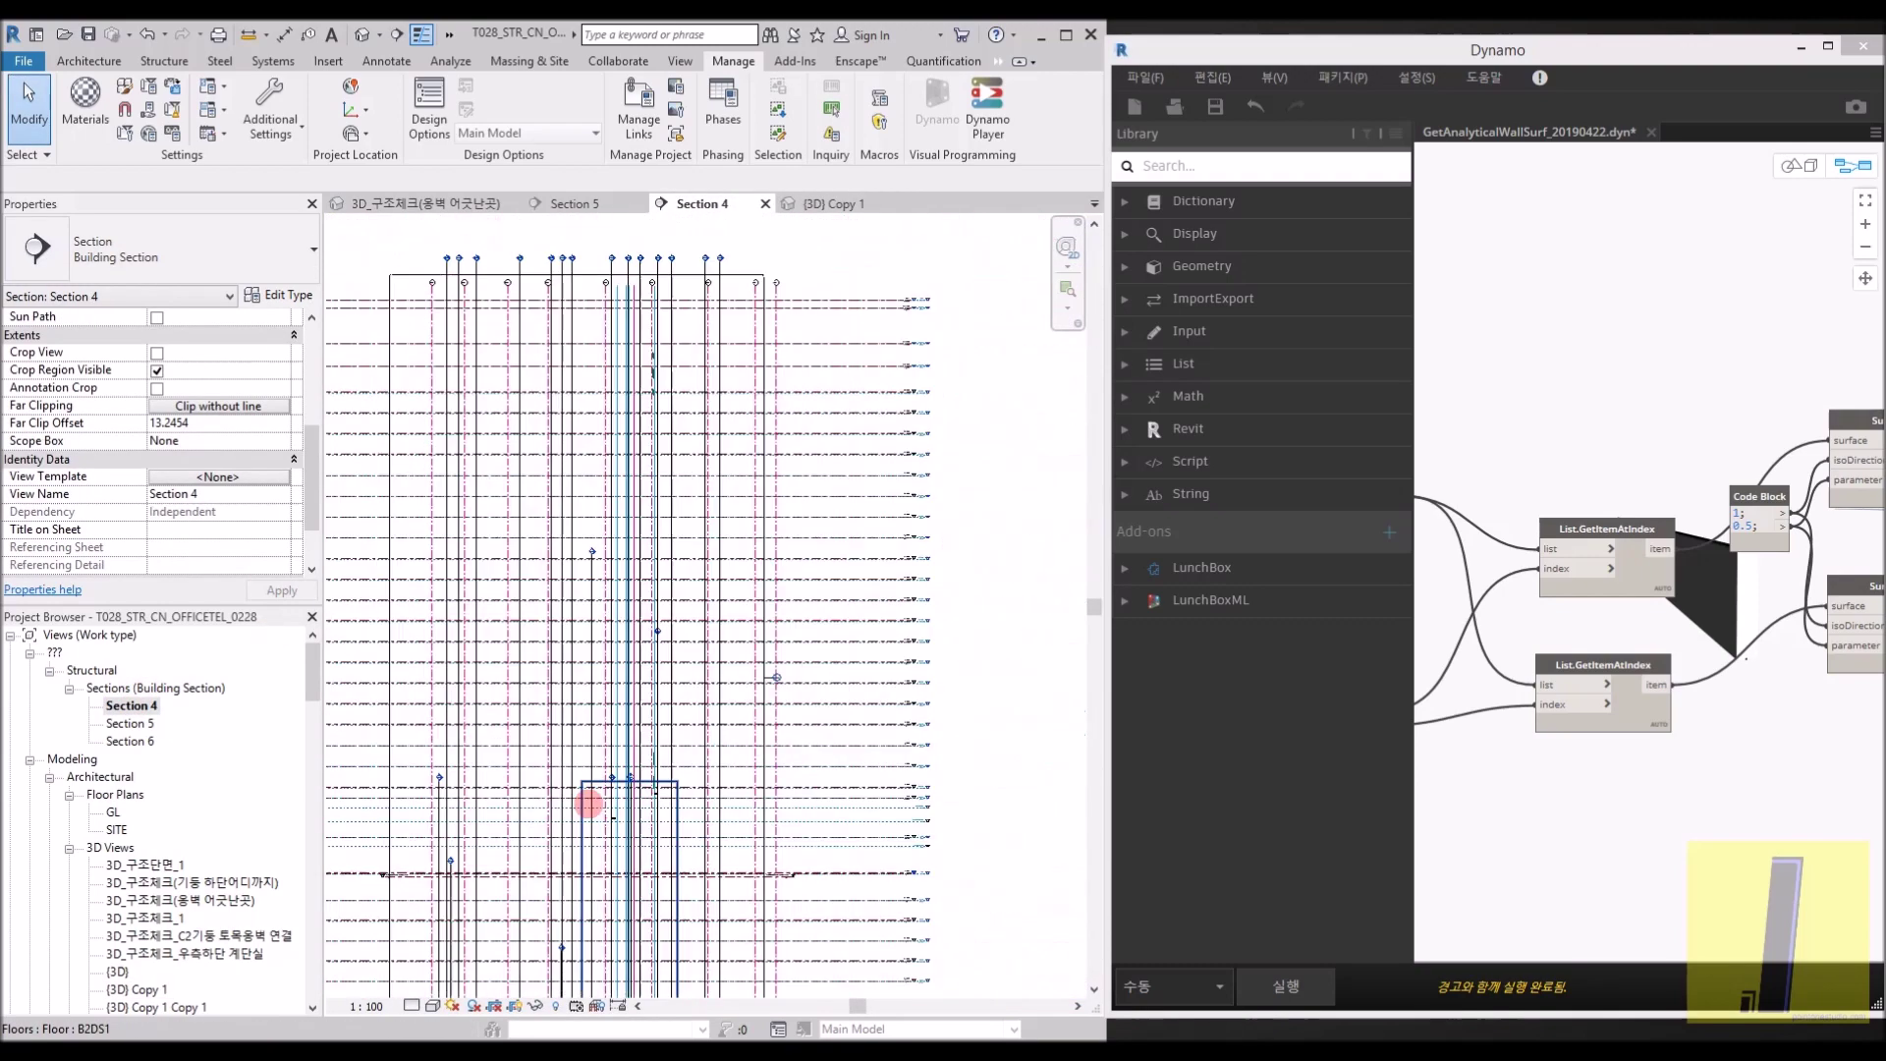
pyautogui.scroll(4, 580, 821)
pyautogui.scroll(2, 665, 652)
pyautogui.scroll(2, 832, 686)
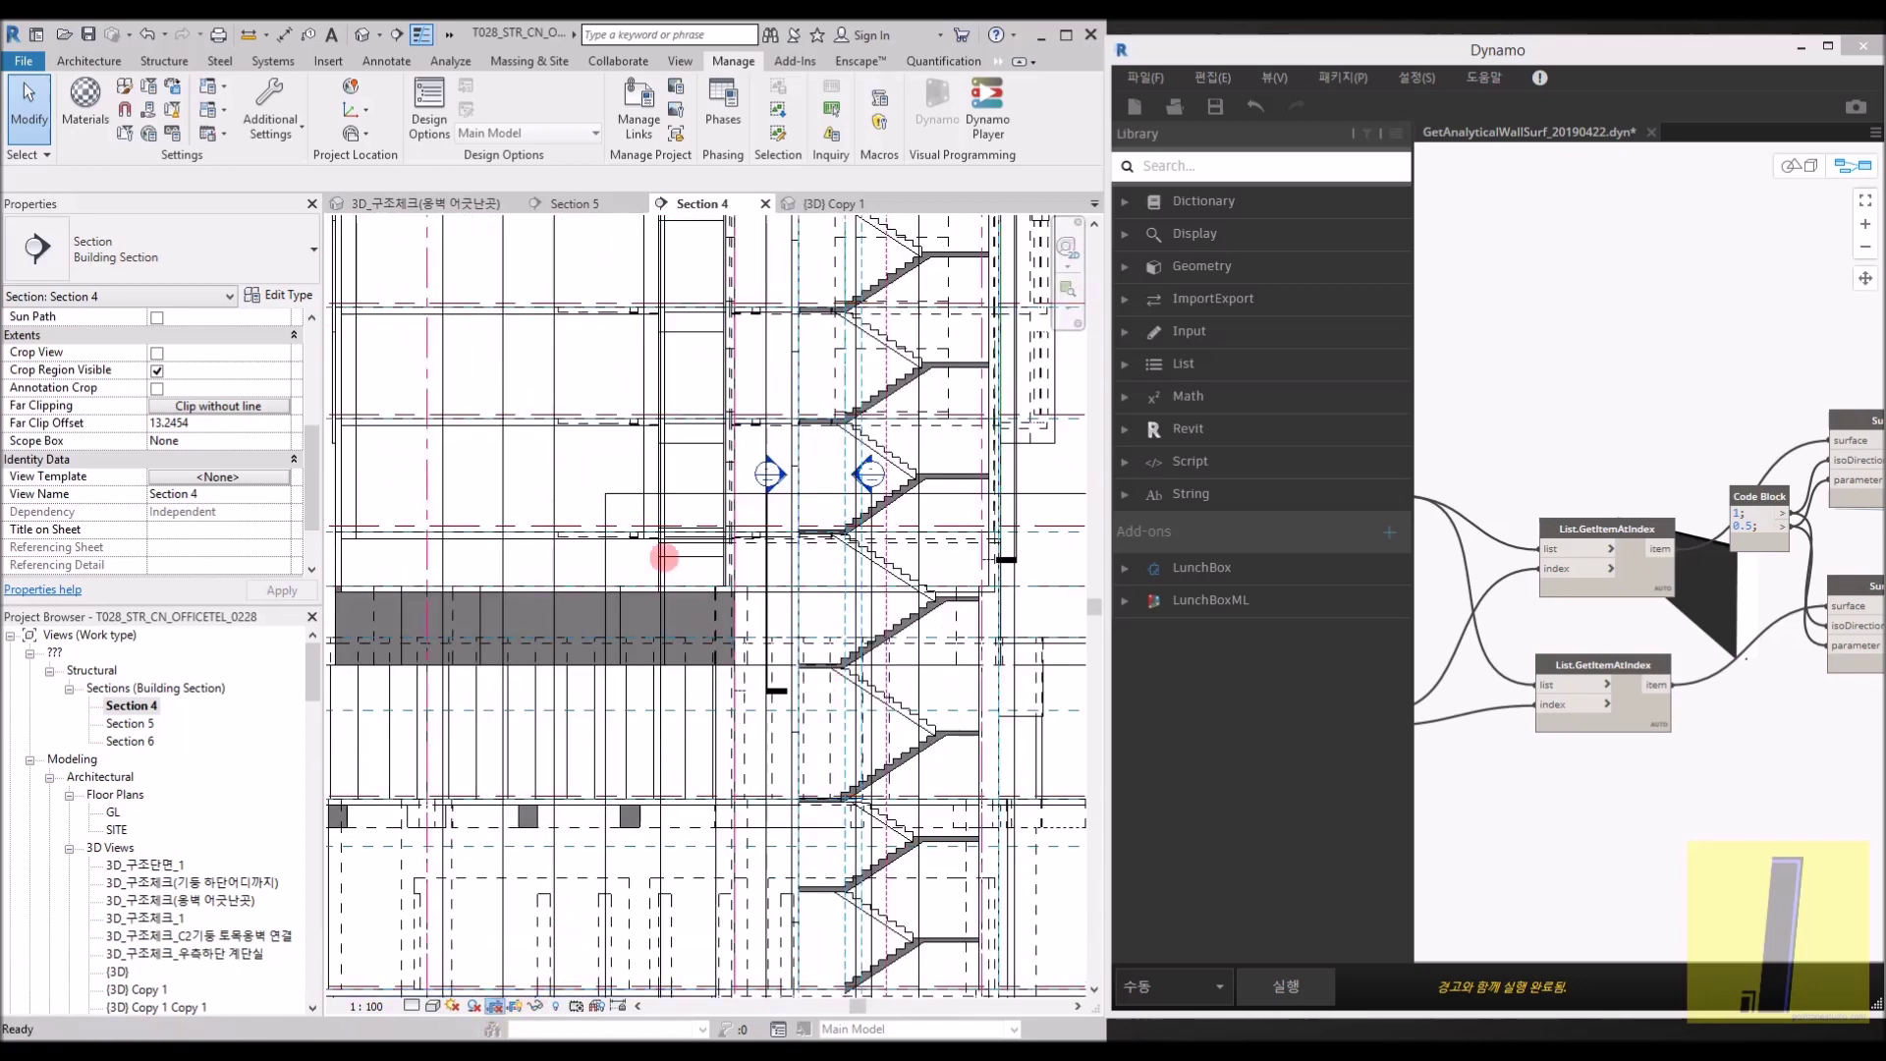
pyautogui.scroll(-5, 664, 557)
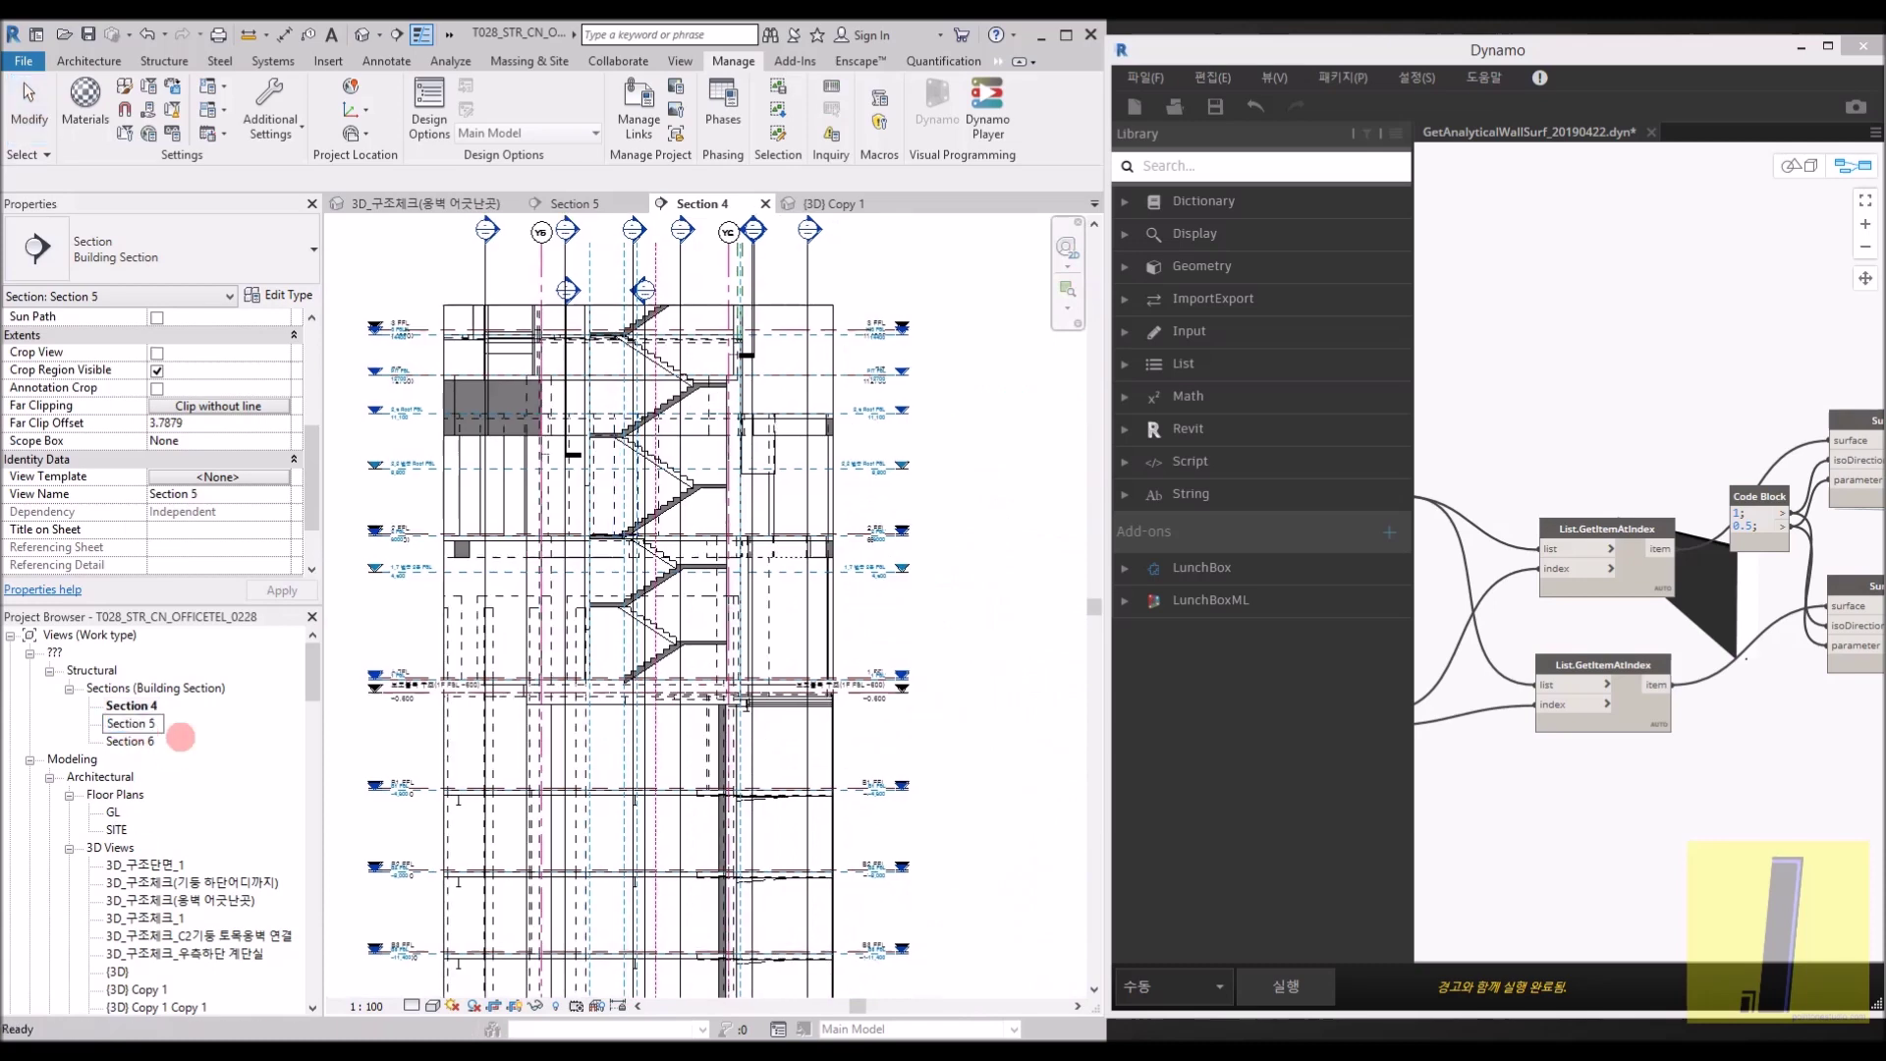
# Open the Section 5 view and examine the stair core, transfer level and basement floors
pyautogui.doubleClick(131, 723)
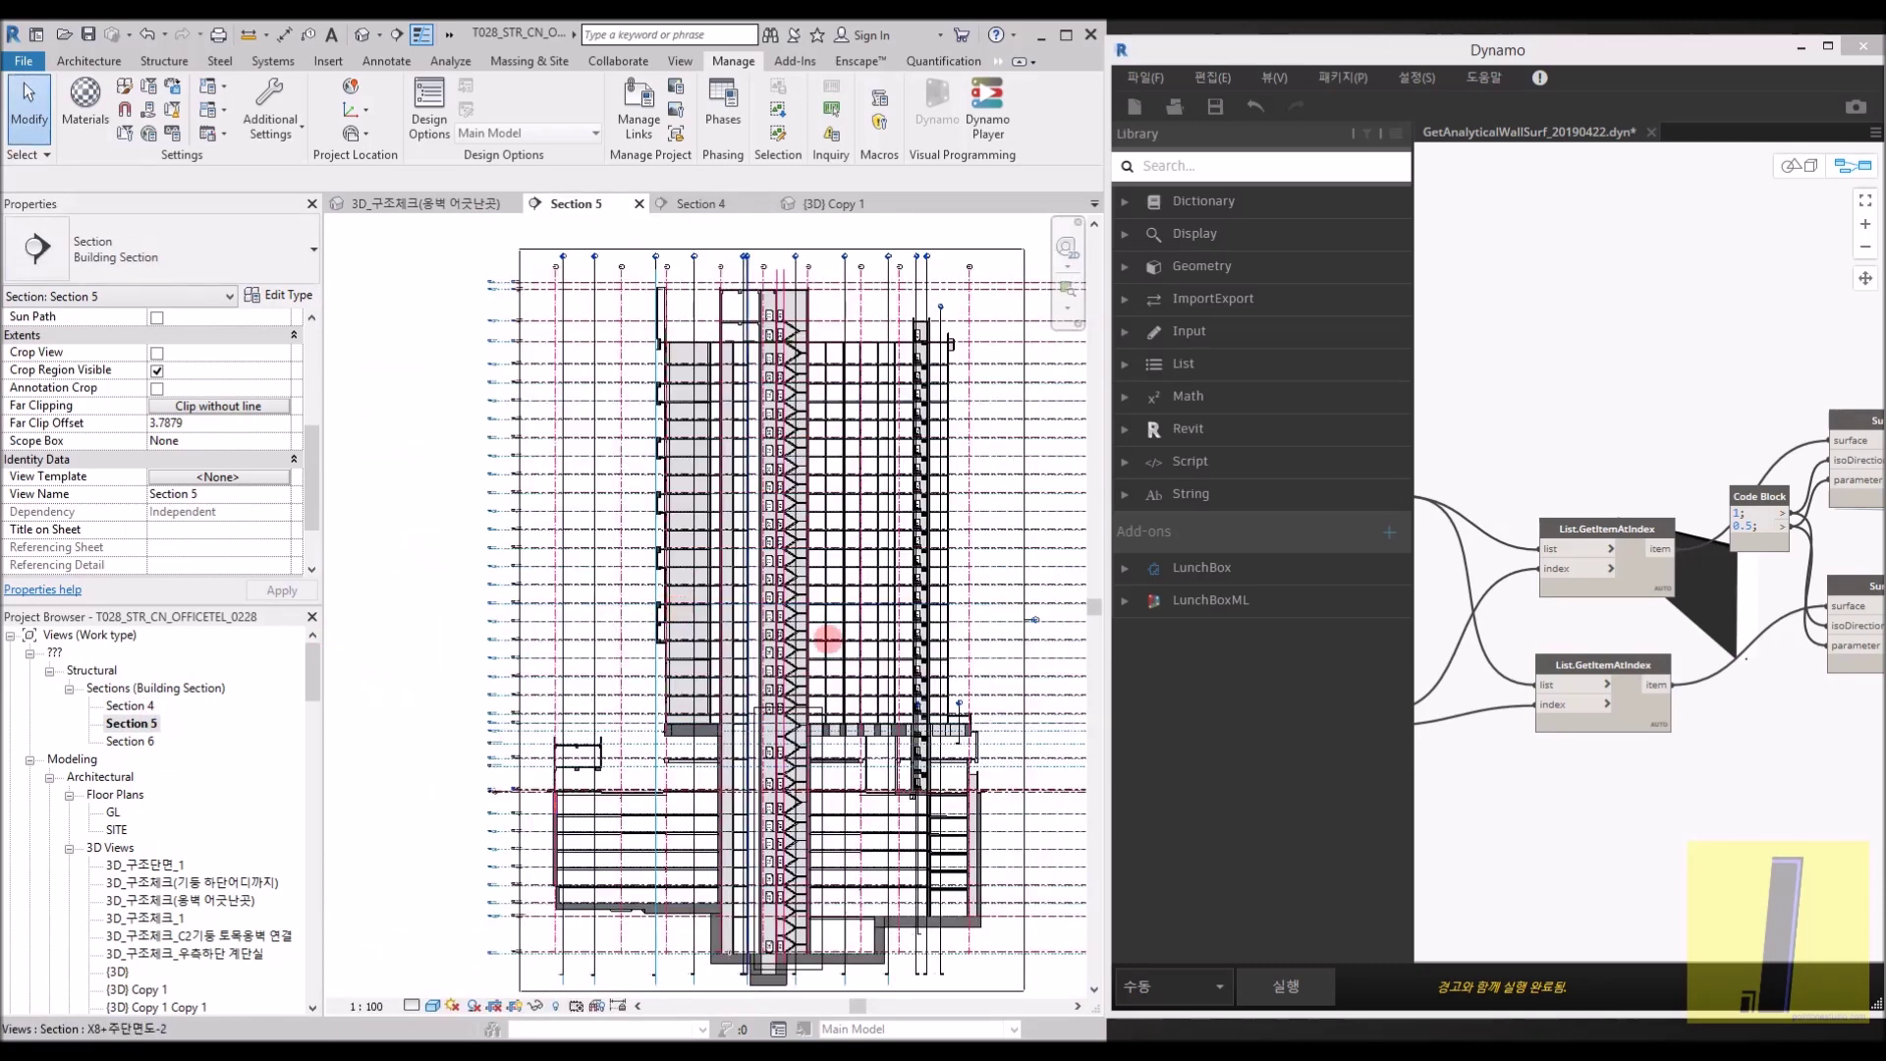
pyautogui.scroll(5, 891, 776)
pyautogui.scroll(-5, 858, 719)
pyautogui.scroll(5, 834, 710)
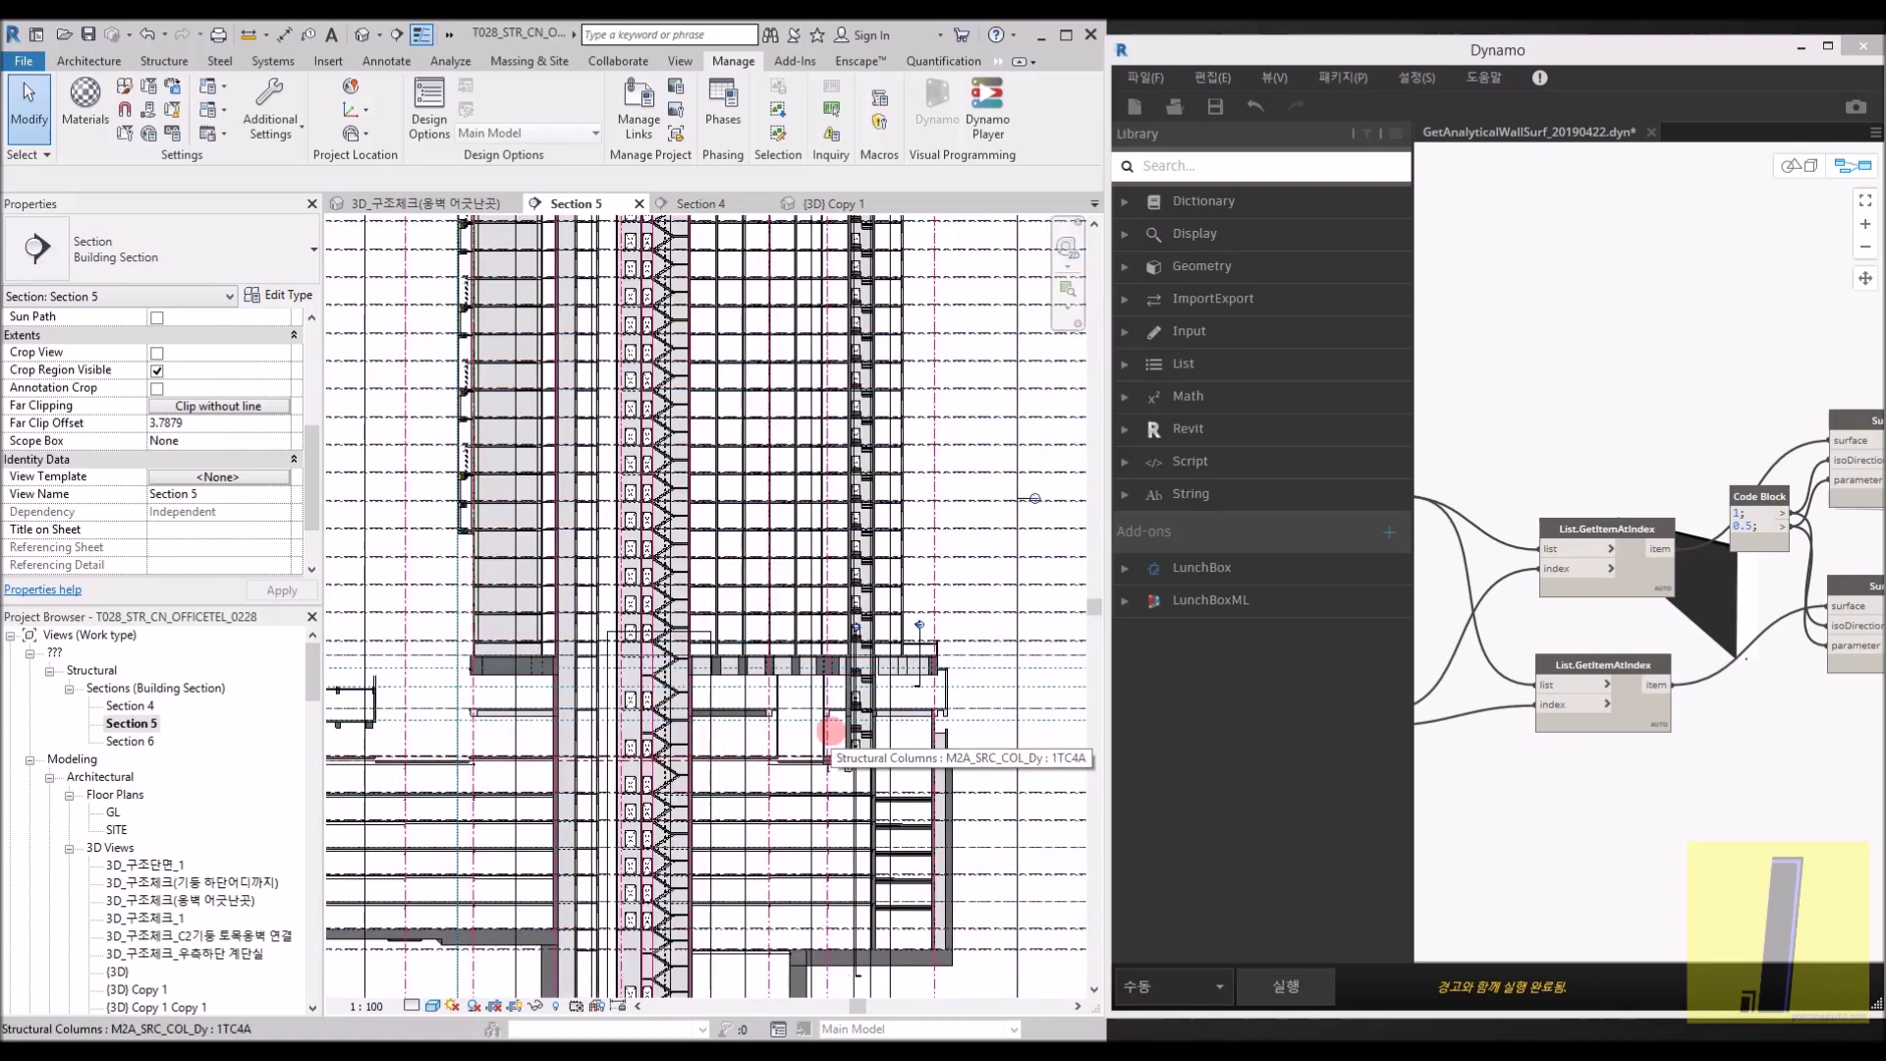
pyautogui.scroll(4, 864, 694)
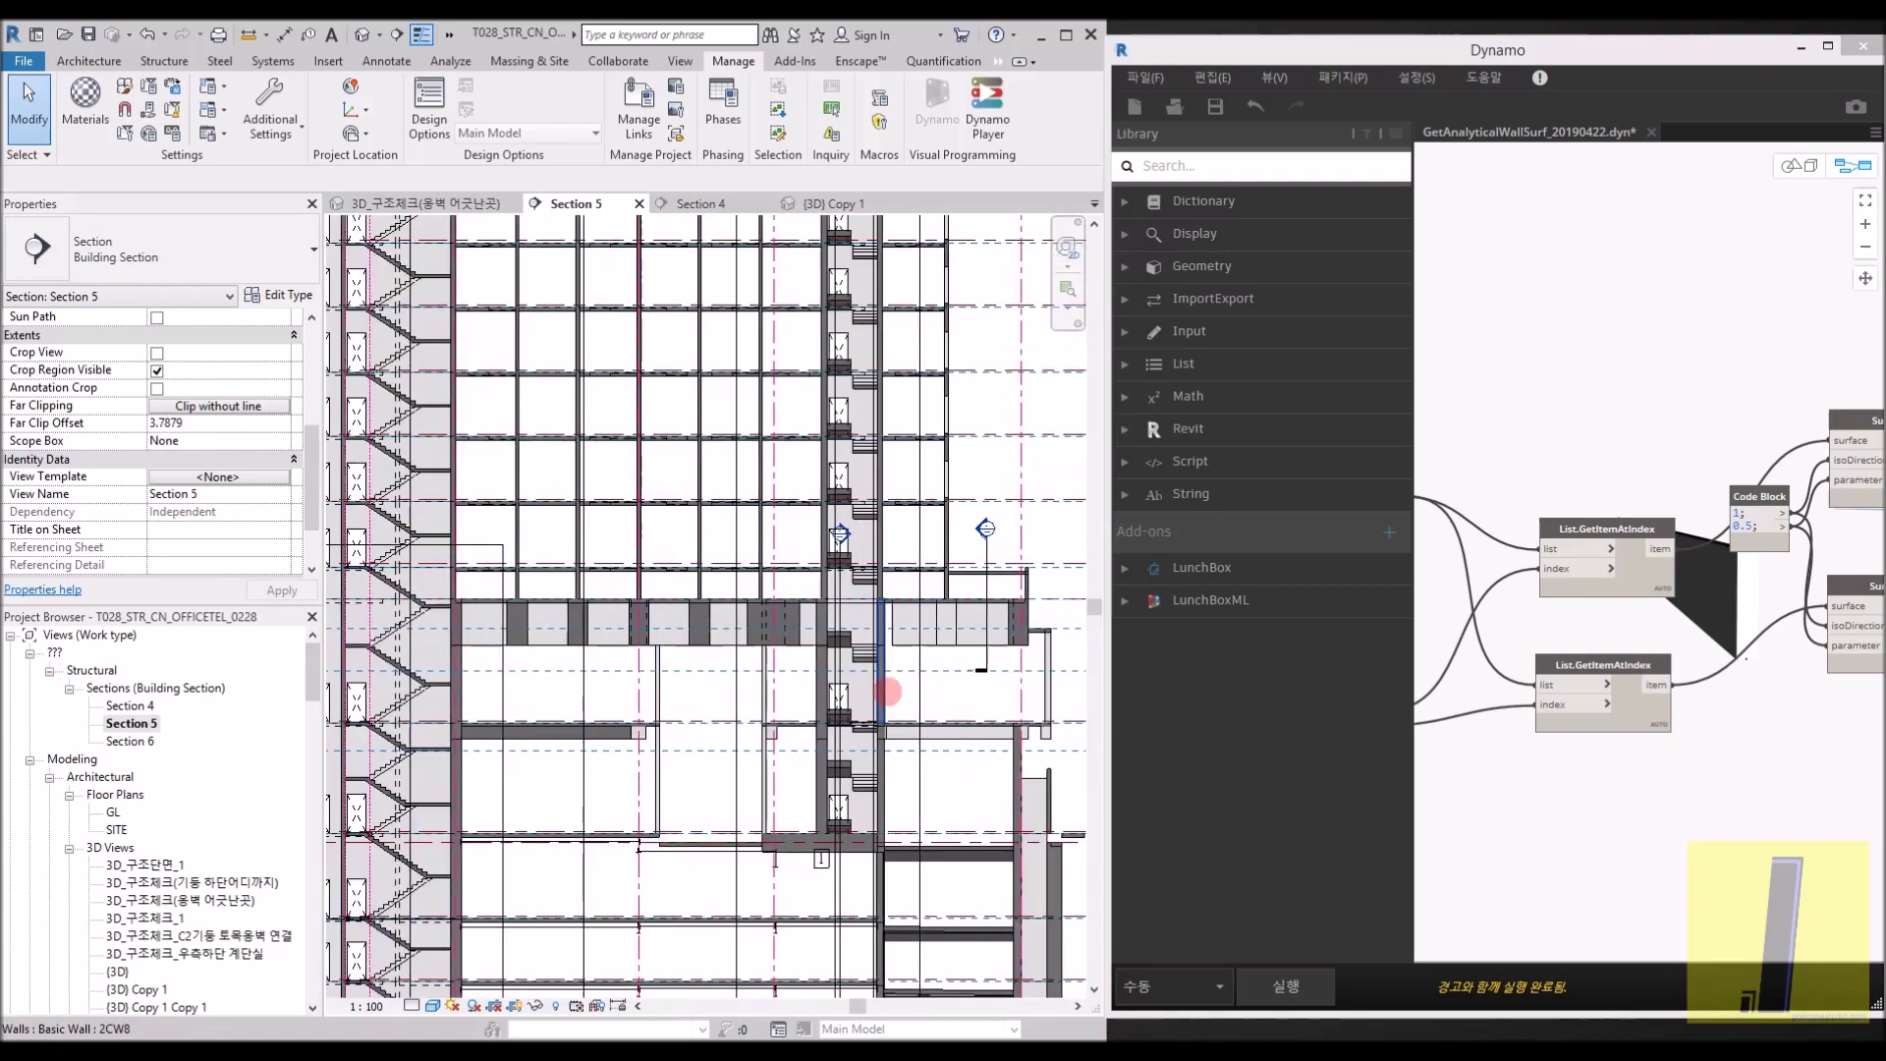
pyautogui.moveTo(506, 685); pyautogui.dragTo(649, 649, button='middle')
pyautogui.moveTo(749, 594); pyautogui.dragTo(799, 501, button='middle')
pyautogui.scroll(-1, 809, 539)
pyautogui.moveTo(746, 817); pyautogui.dragTo(758, 606, button='middle')
pyautogui.scroll(-1, 759, 606)
pyautogui.moveTo(776, 891); pyautogui.dragTo(783, 993, button='middle')
pyautogui.moveTo(762, 515); pyautogui.dragTo(753, 563, button='middle')
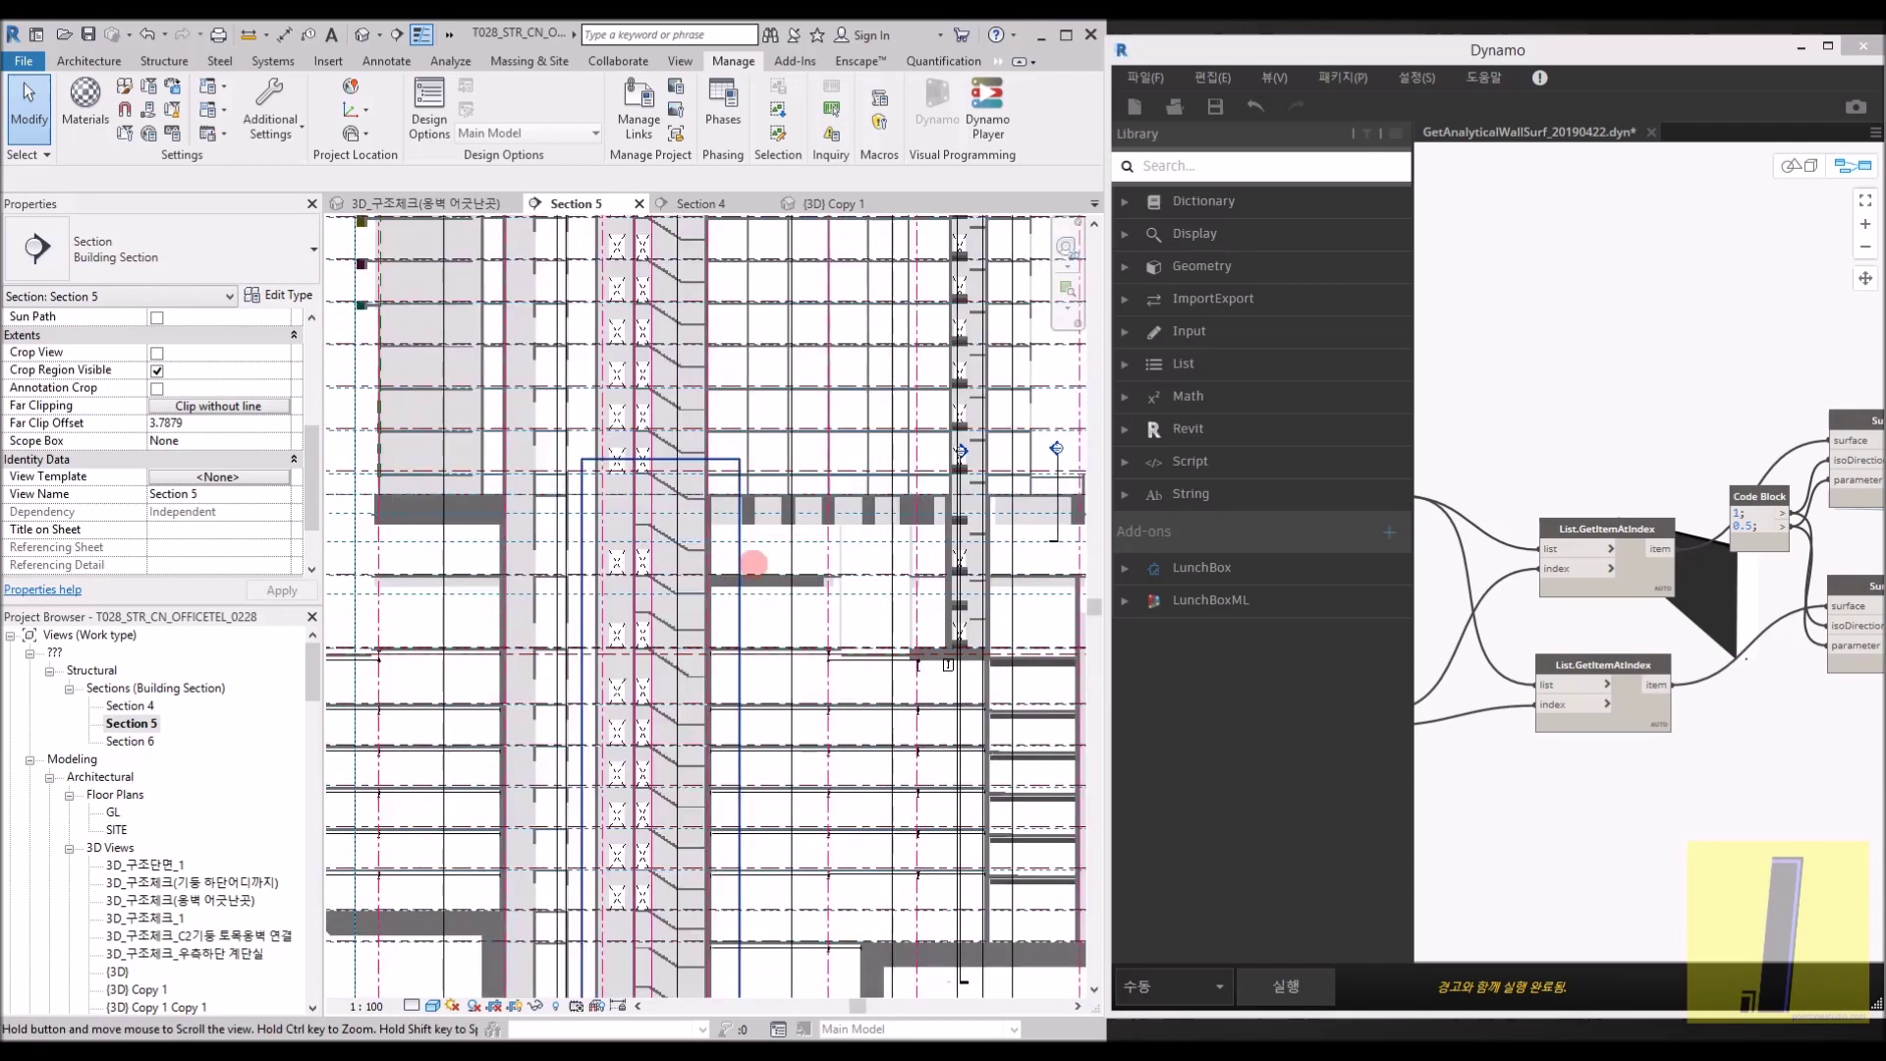
# Check the linked typical-floor model just above the transfer level in Section 5, leaving nothing selected
pyautogui.click(682, 482)
pyautogui.scroll(2, 697, 467)
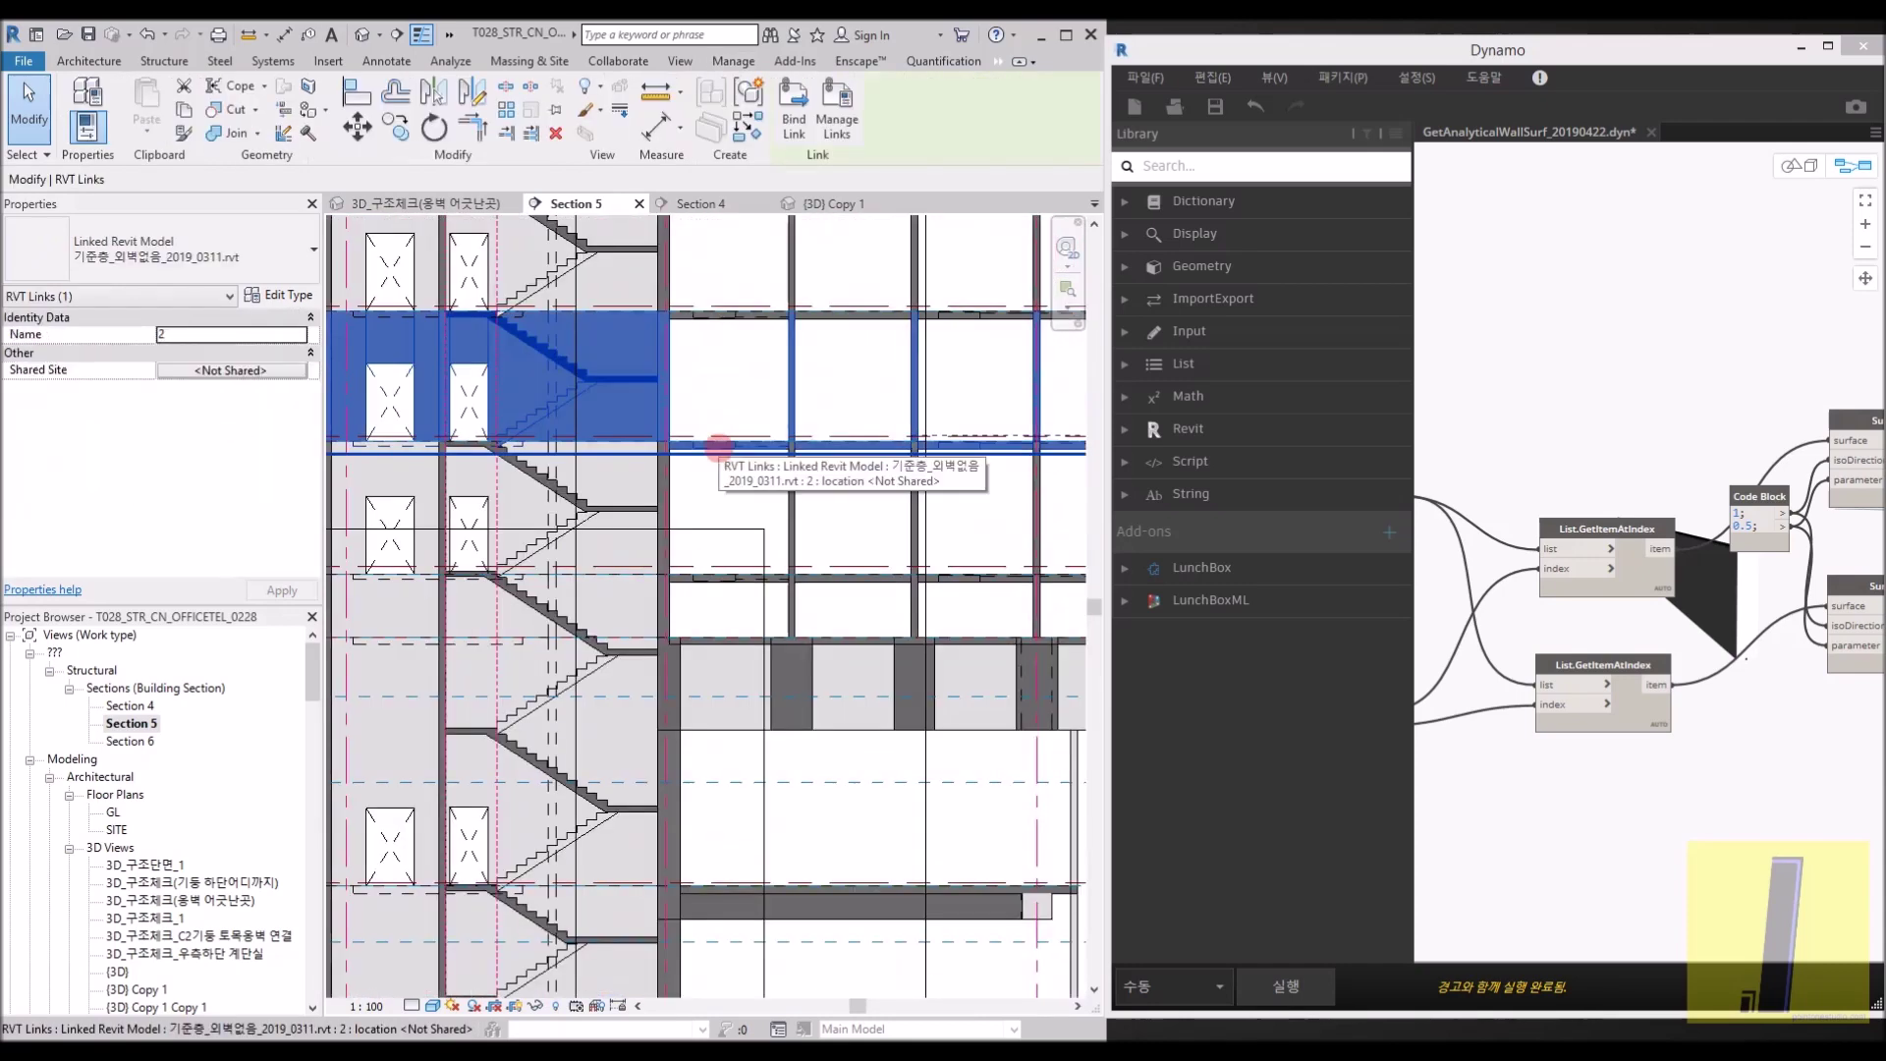
pyautogui.click(771, 551)
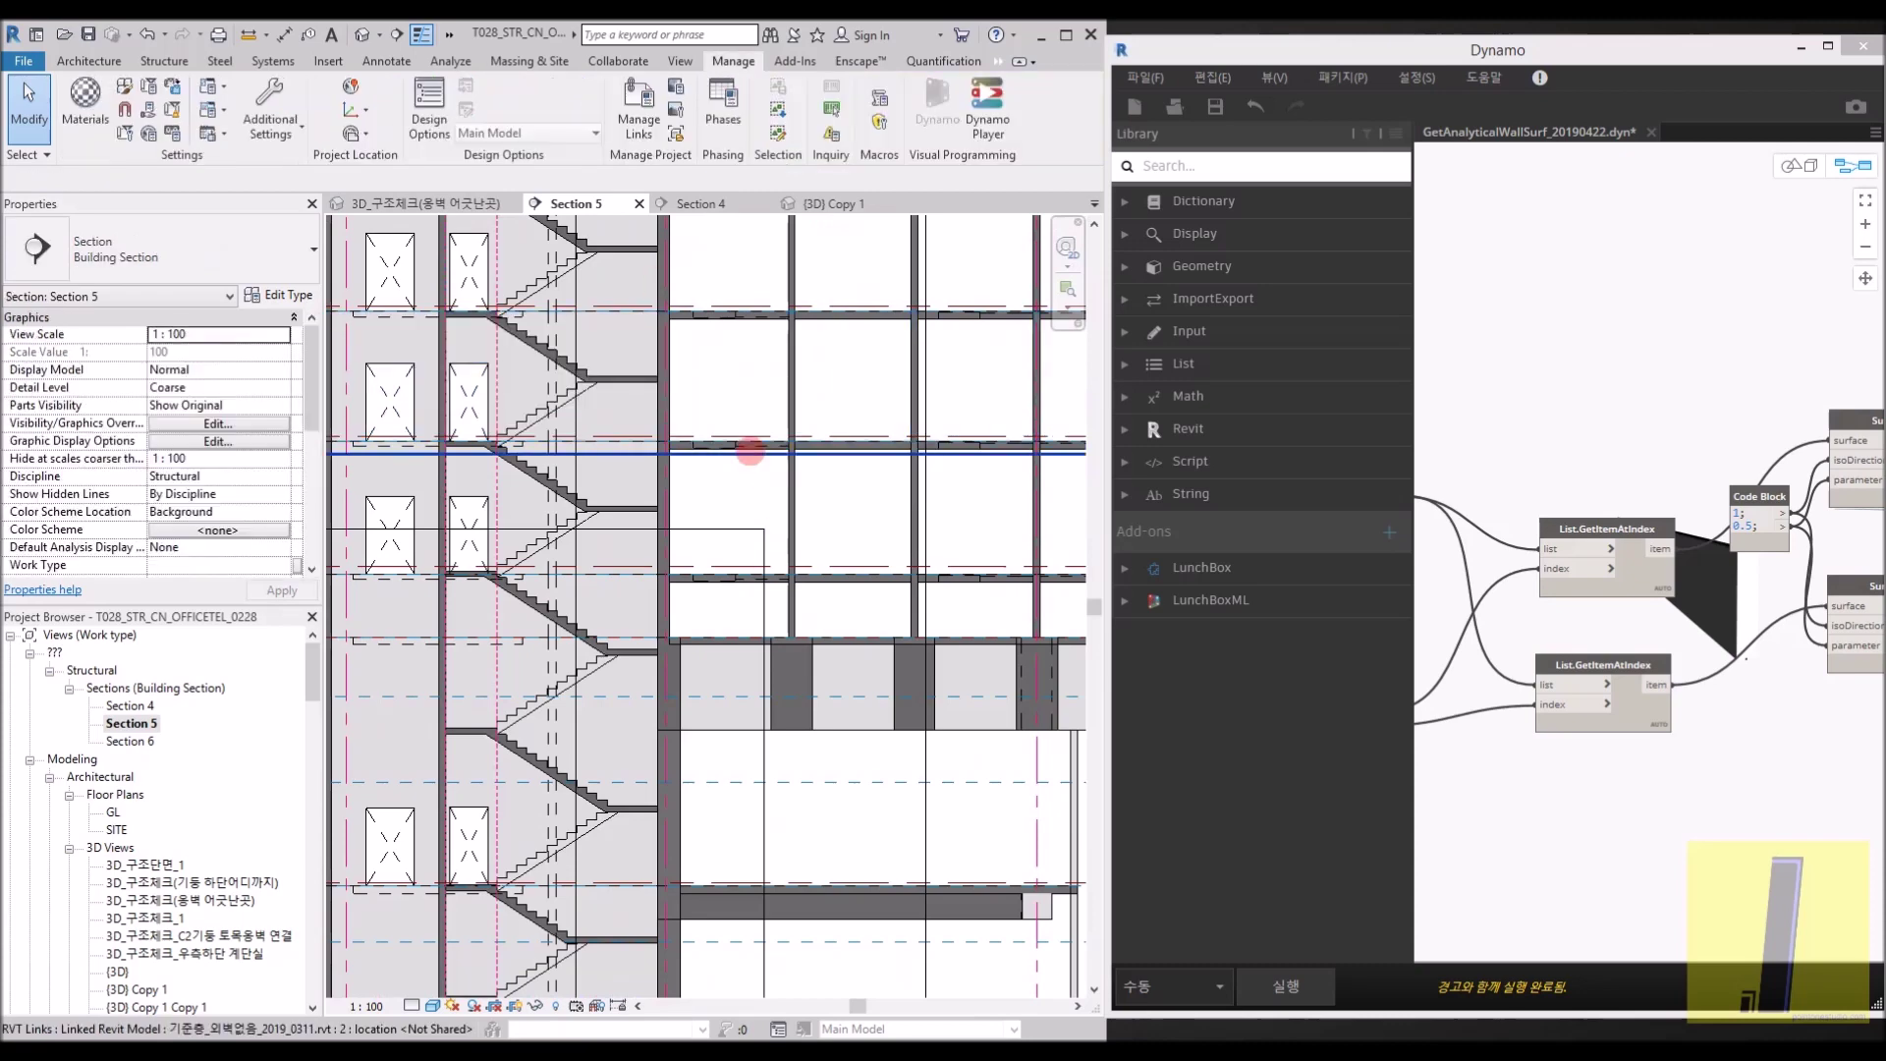
pyautogui.press('Tab')
pyautogui.click(750, 446)
pyautogui.press('Escape')
pyautogui.scroll(-4, 724, 463)
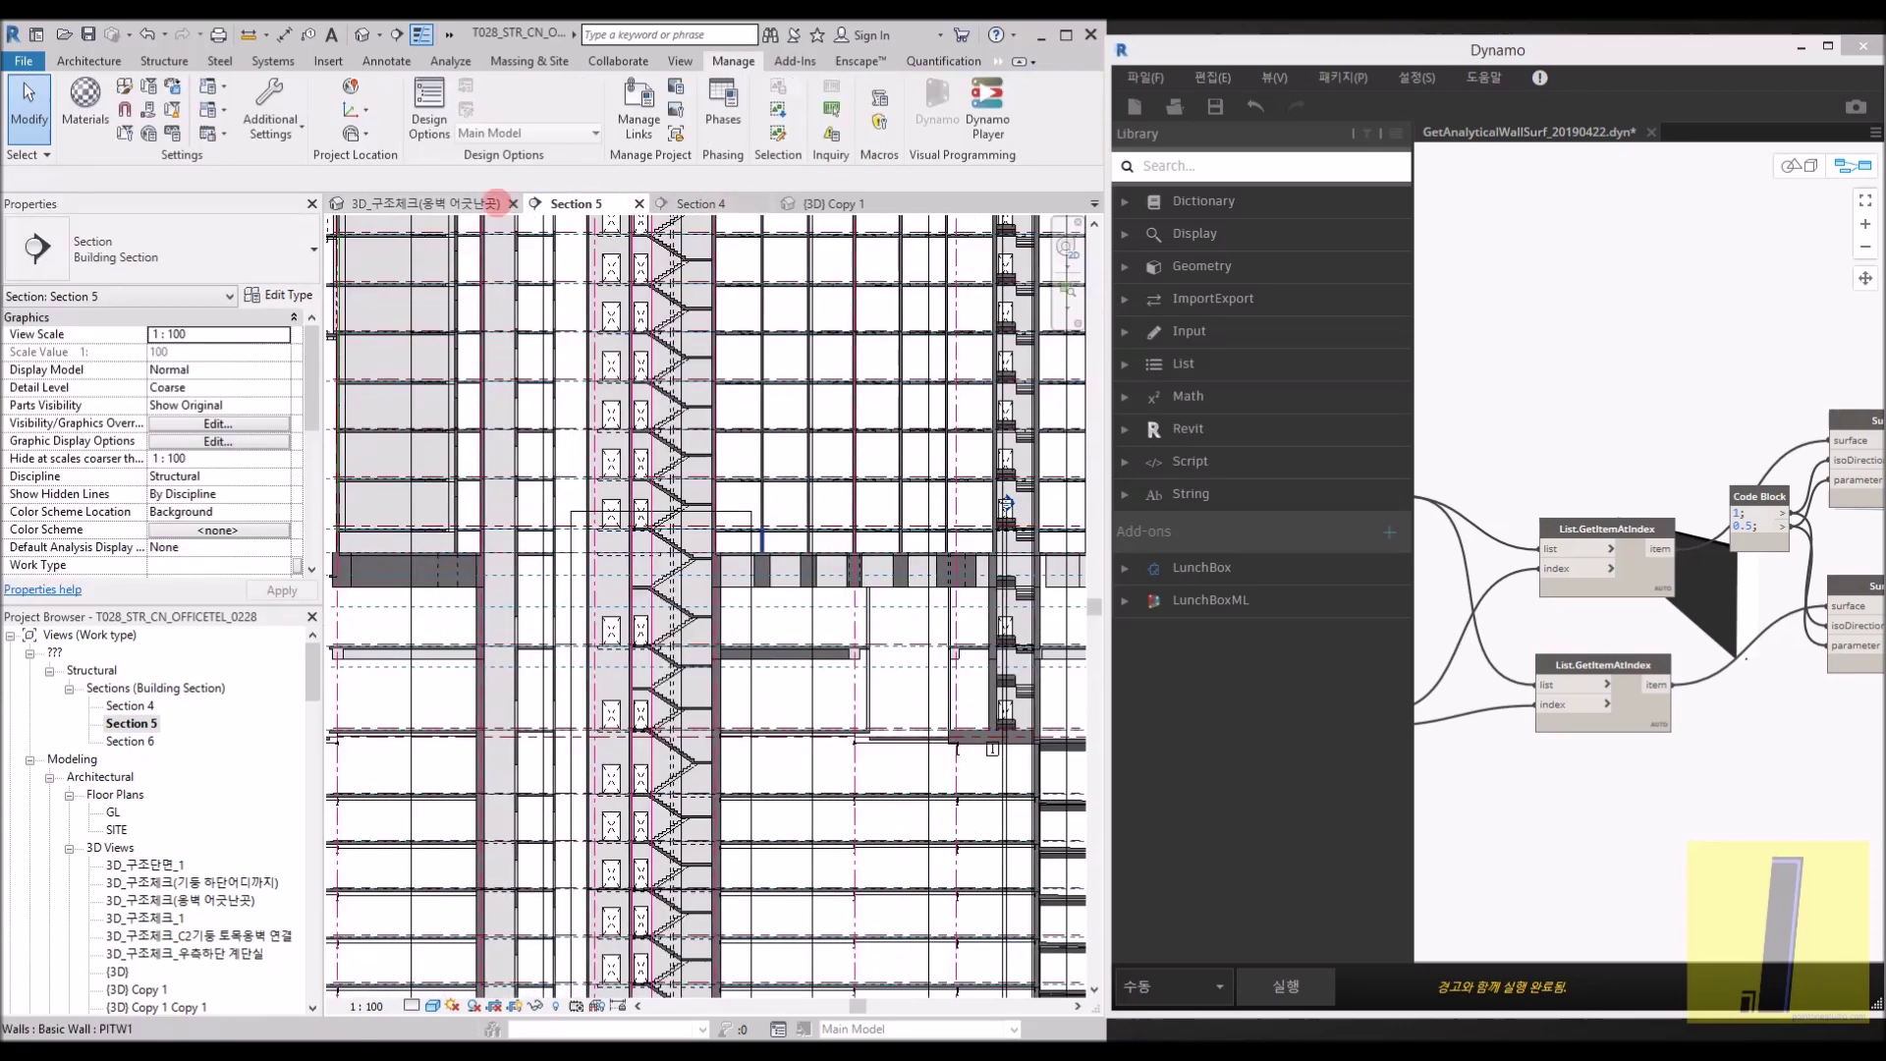
# Examine the 3D_구조체크(옹벽 어긋난곳) view, and open 3D_구조체크(기둥 하단어디까지) to inspect its column from several sides
pyautogui.click(420, 203)
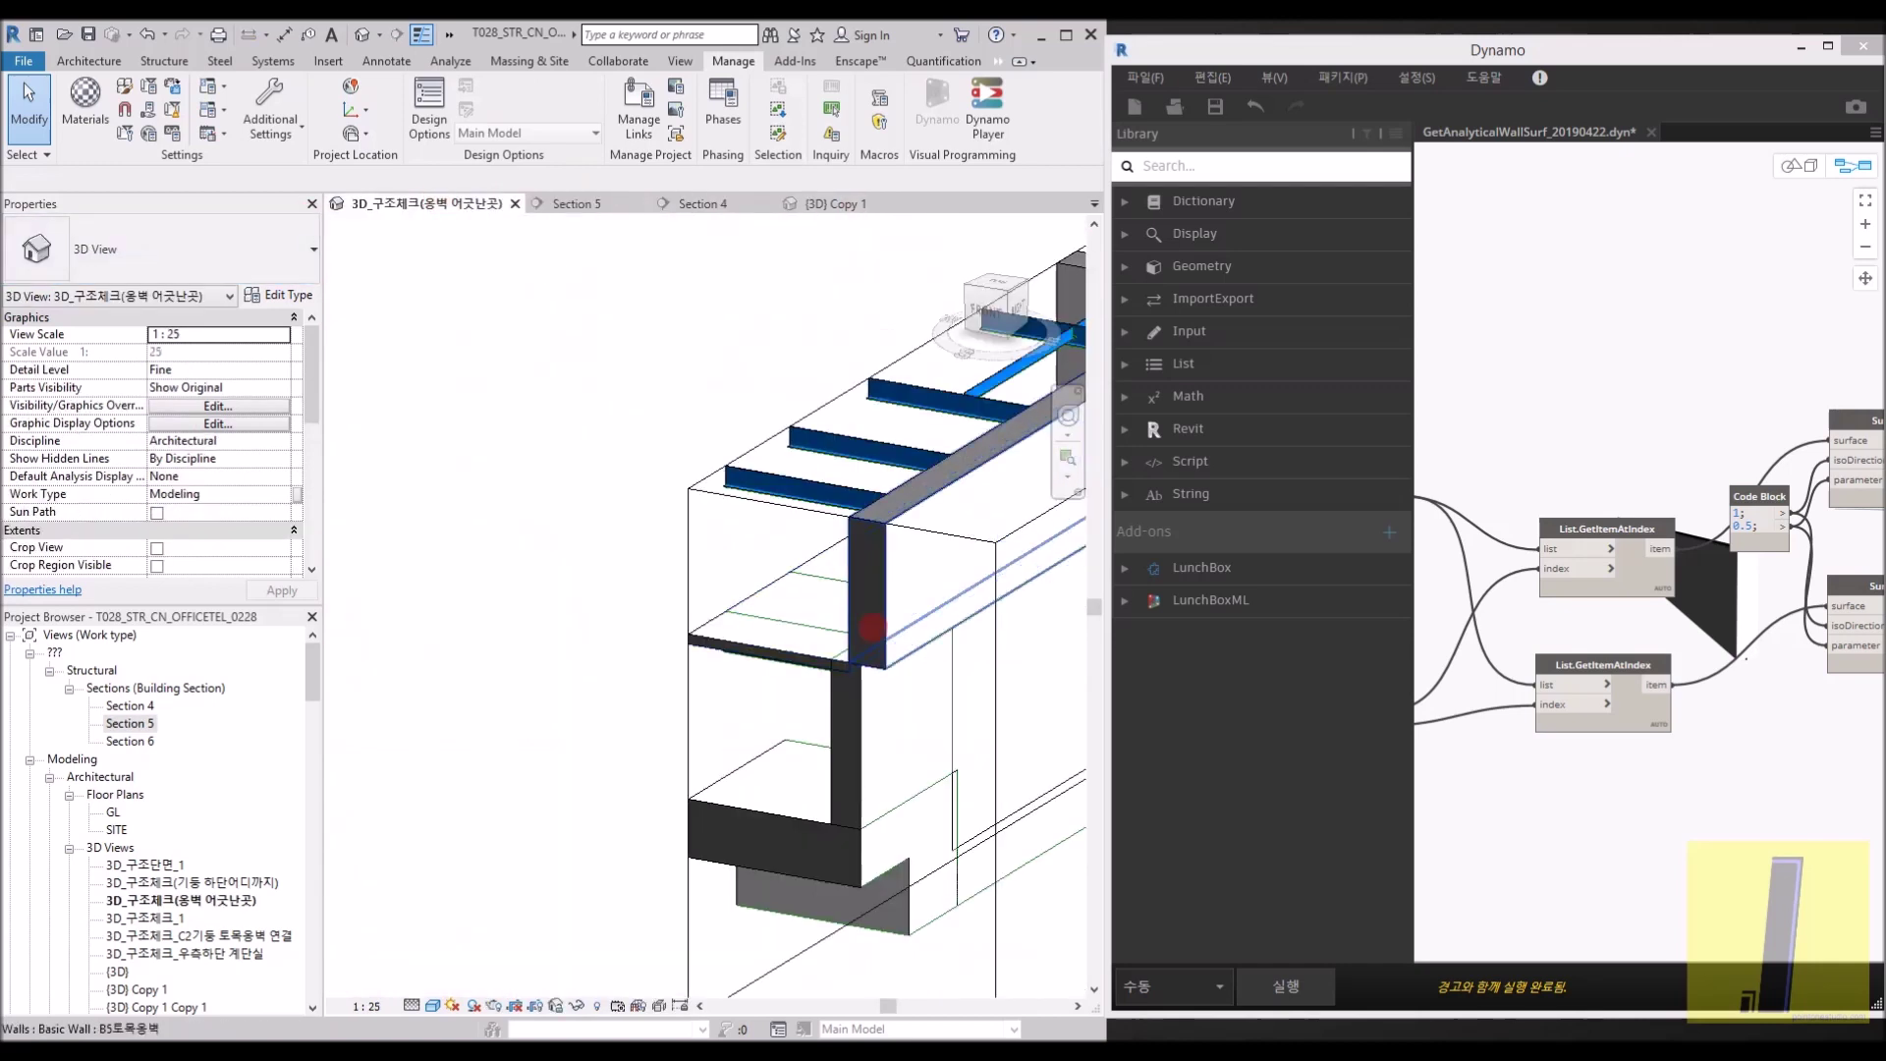
pyautogui.scroll(-5, 872, 627)
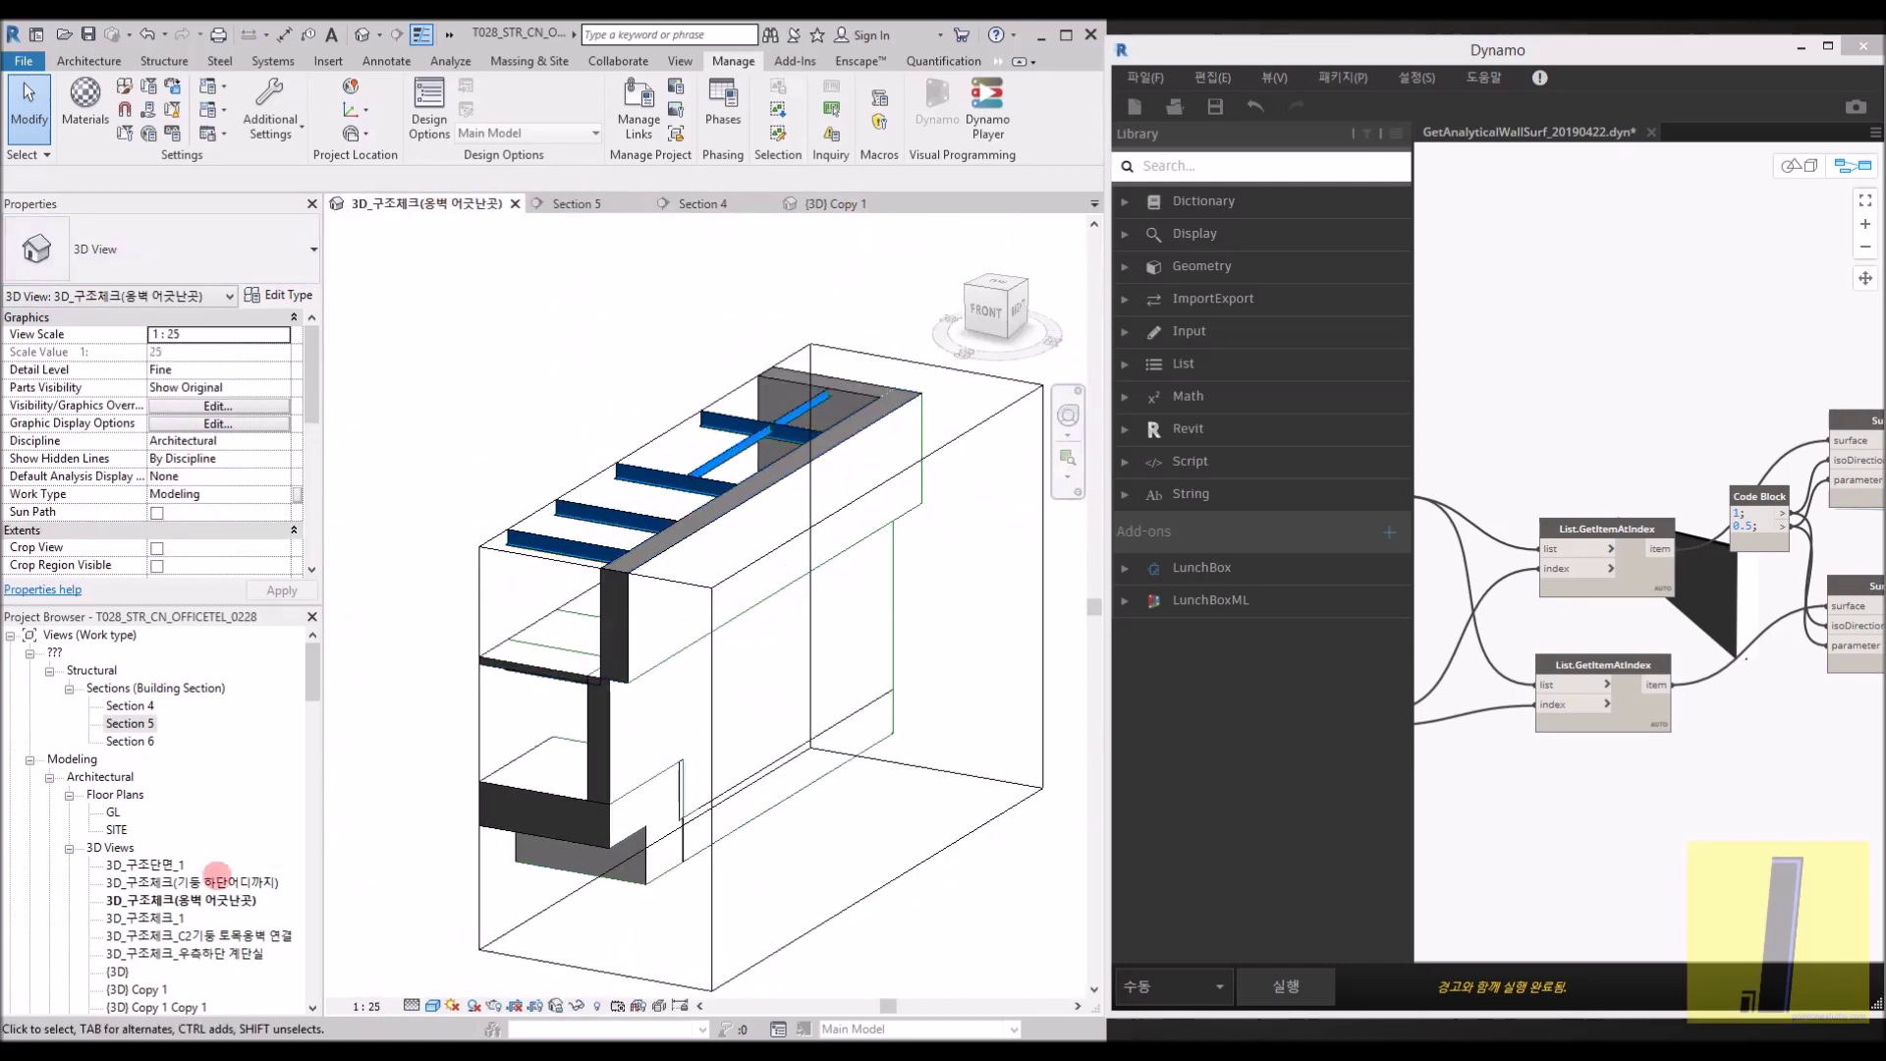
pyautogui.doubleClick(211, 882)
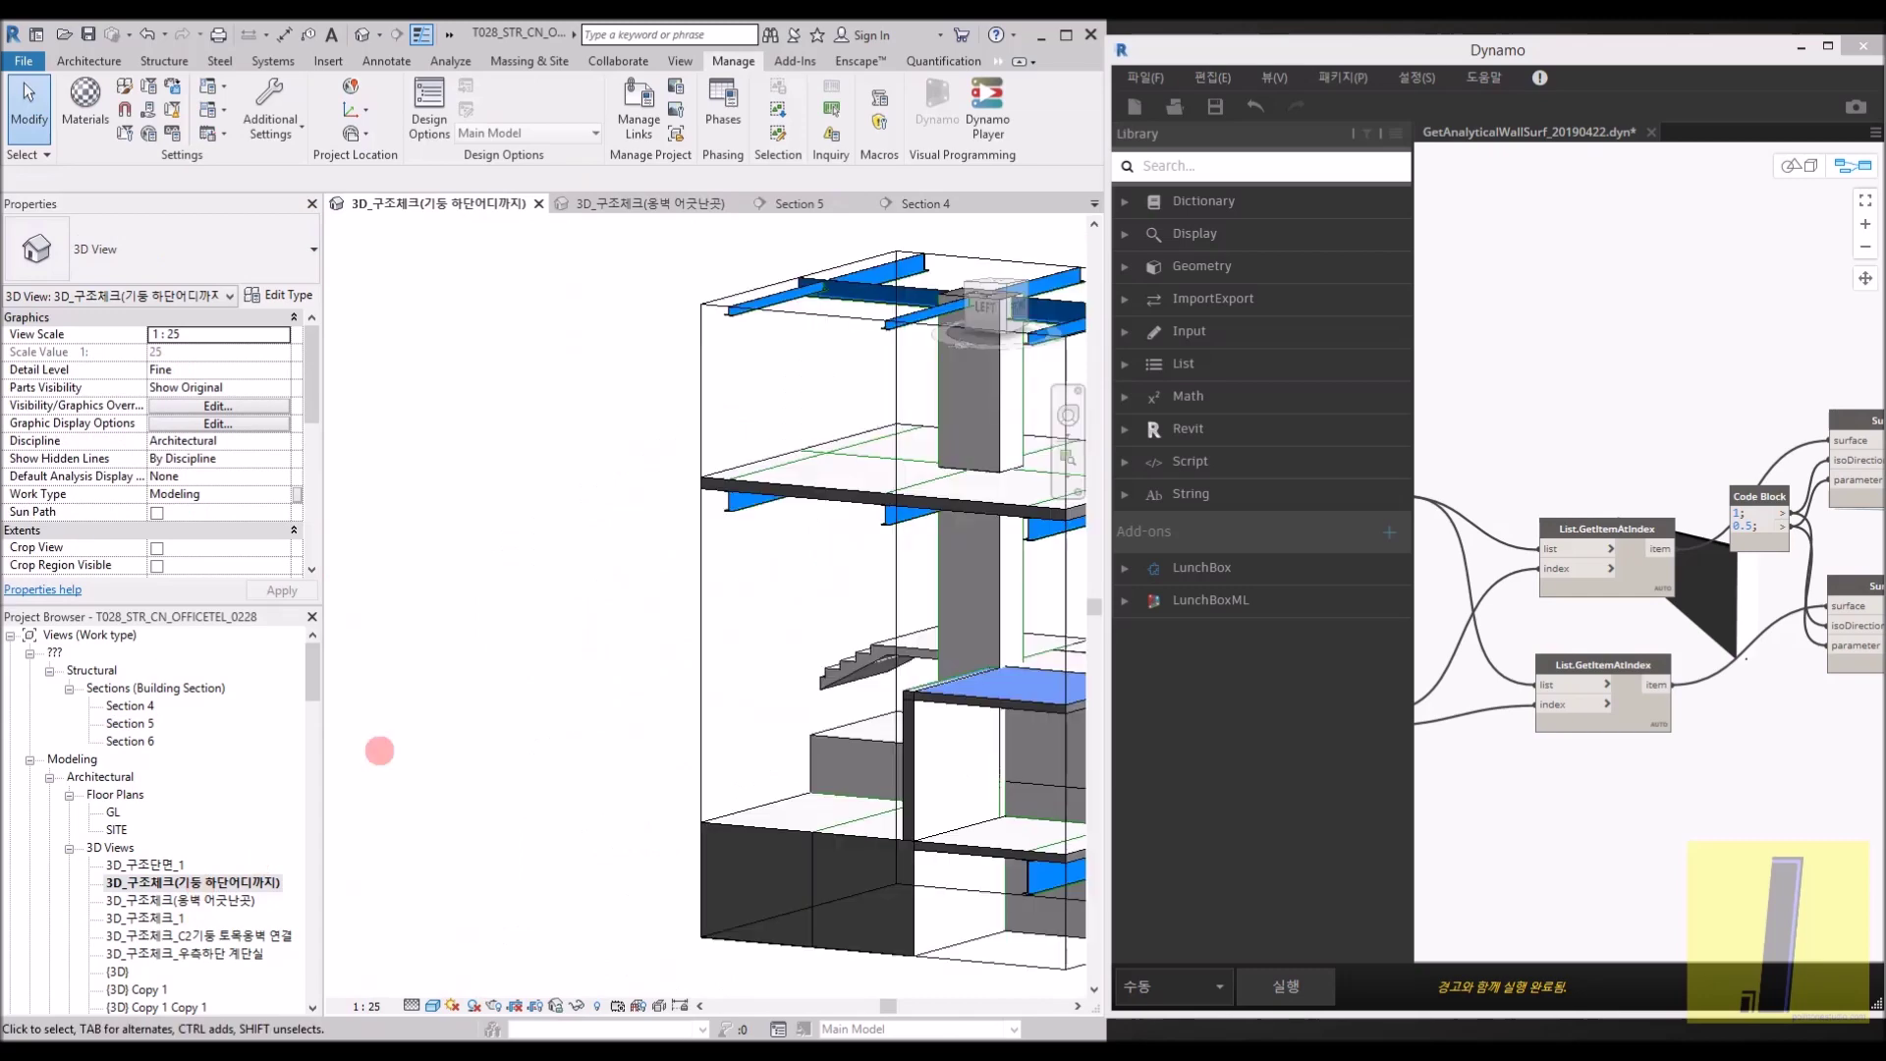
pyautogui.moveTo(951, 644); pyautogui.dragTo(601, 624, button='middle')
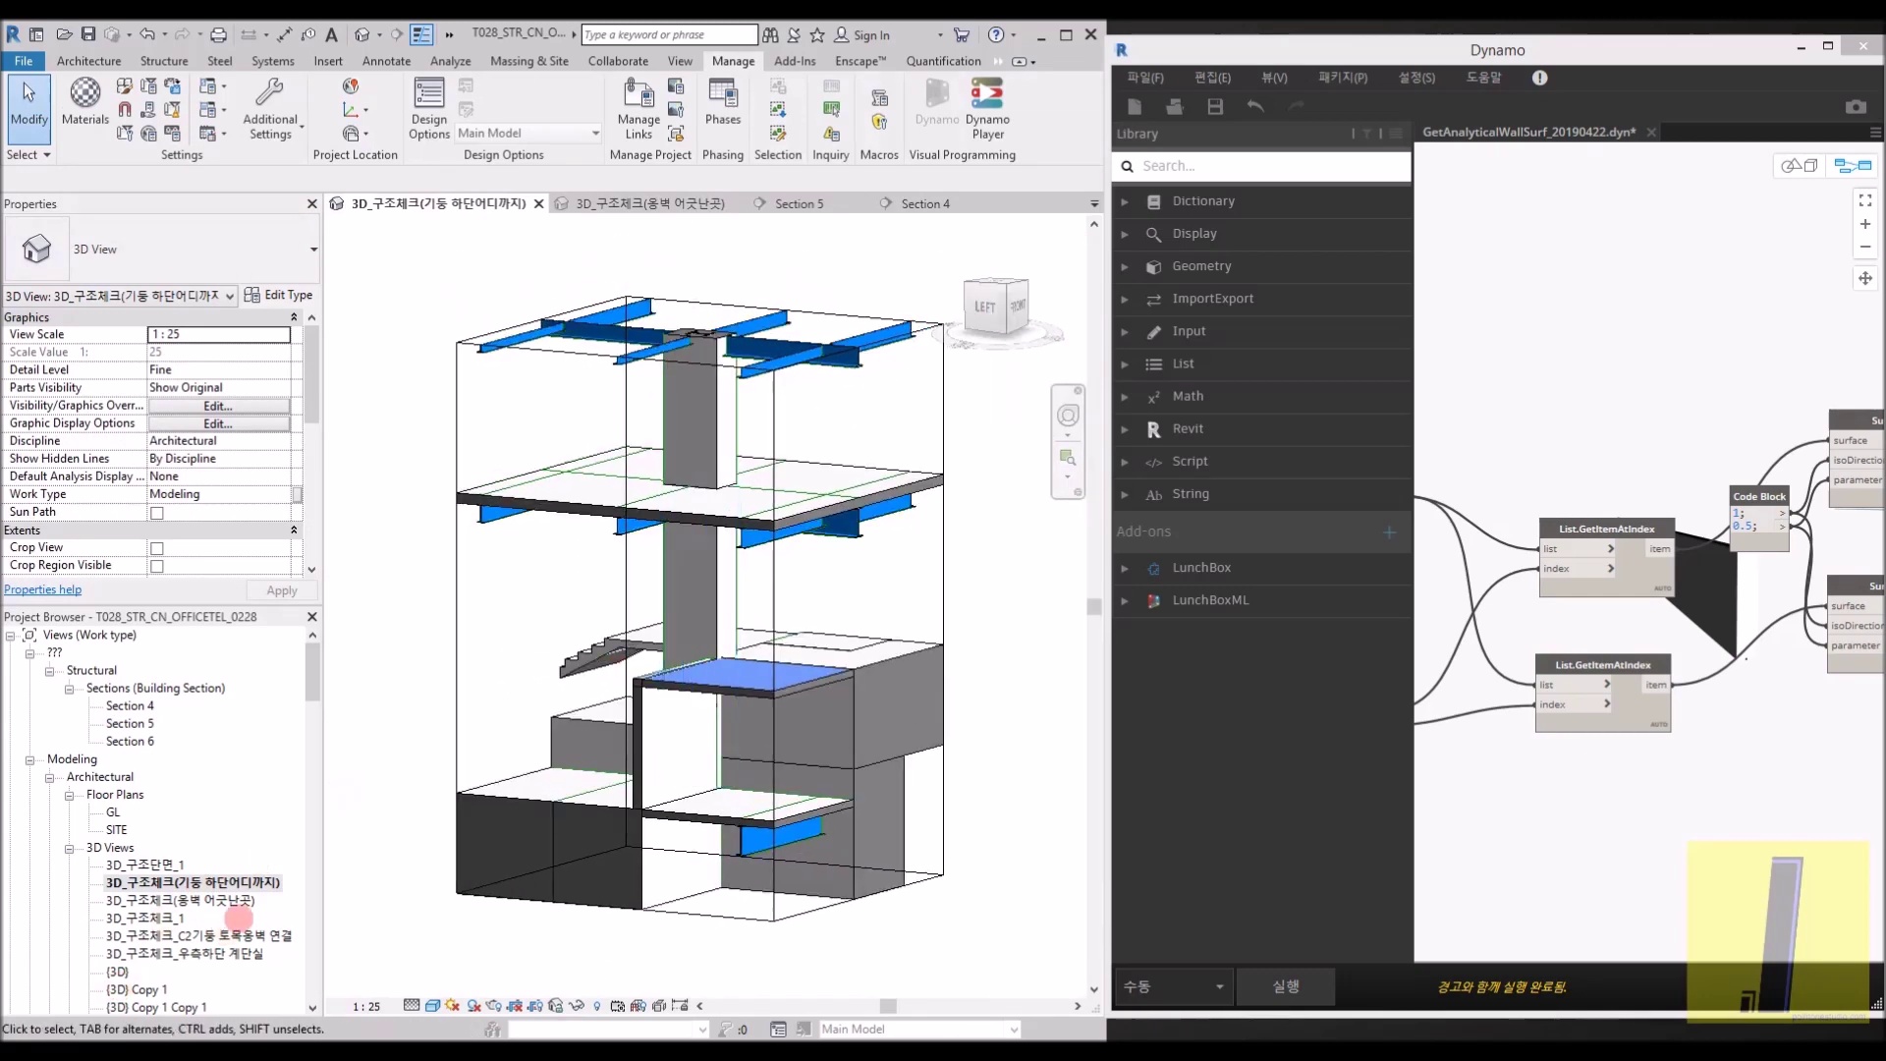
pyautogui.keyDown('shift'); pyautogui.moveTo(850, 557); pyautogui.dragTo(581, 557, button='middle'); pyautogui.keyUp('shift')
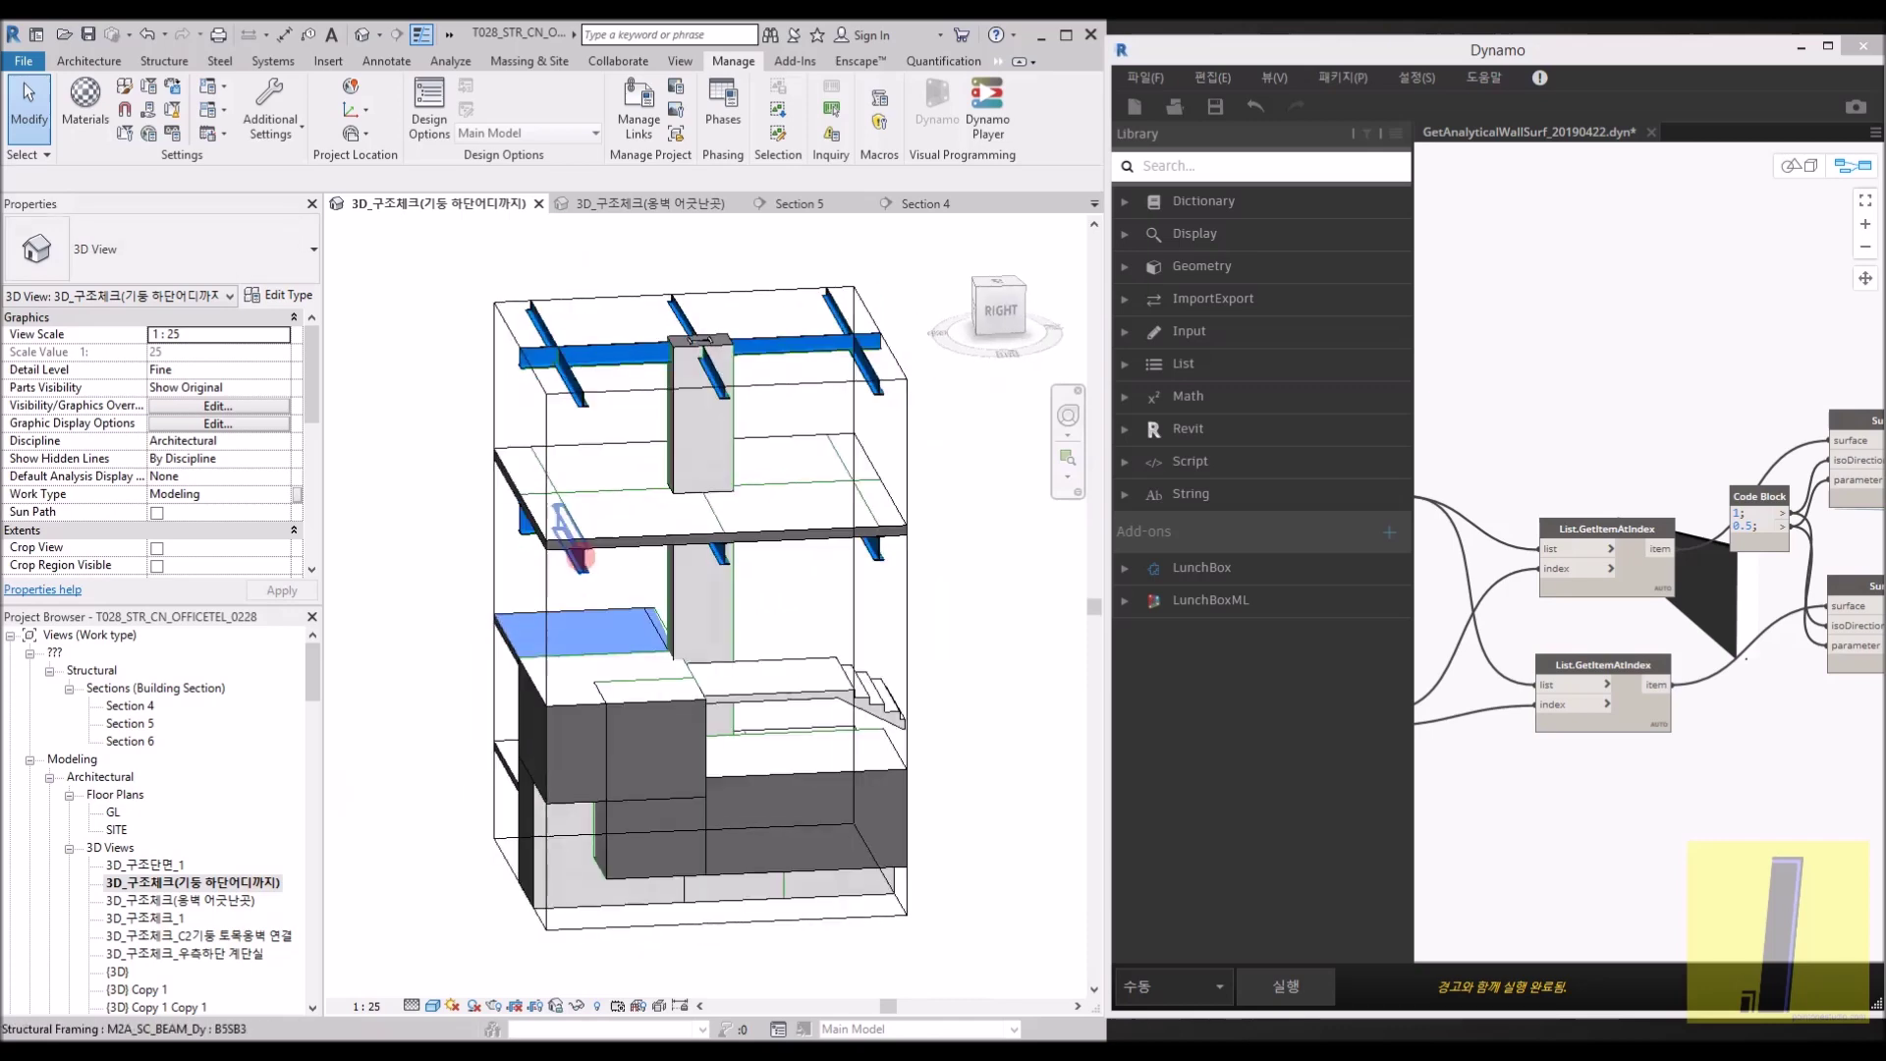
pyautogui.keyDown('shift'); pyautogui.moveTo(831, 564); pyautogui.dragTo(842, 243, button='middle'); pyautogui.keyUp('shift')
# Return to the Section 4 view and examine the full height of the section
pyautogui.click(757, 204)
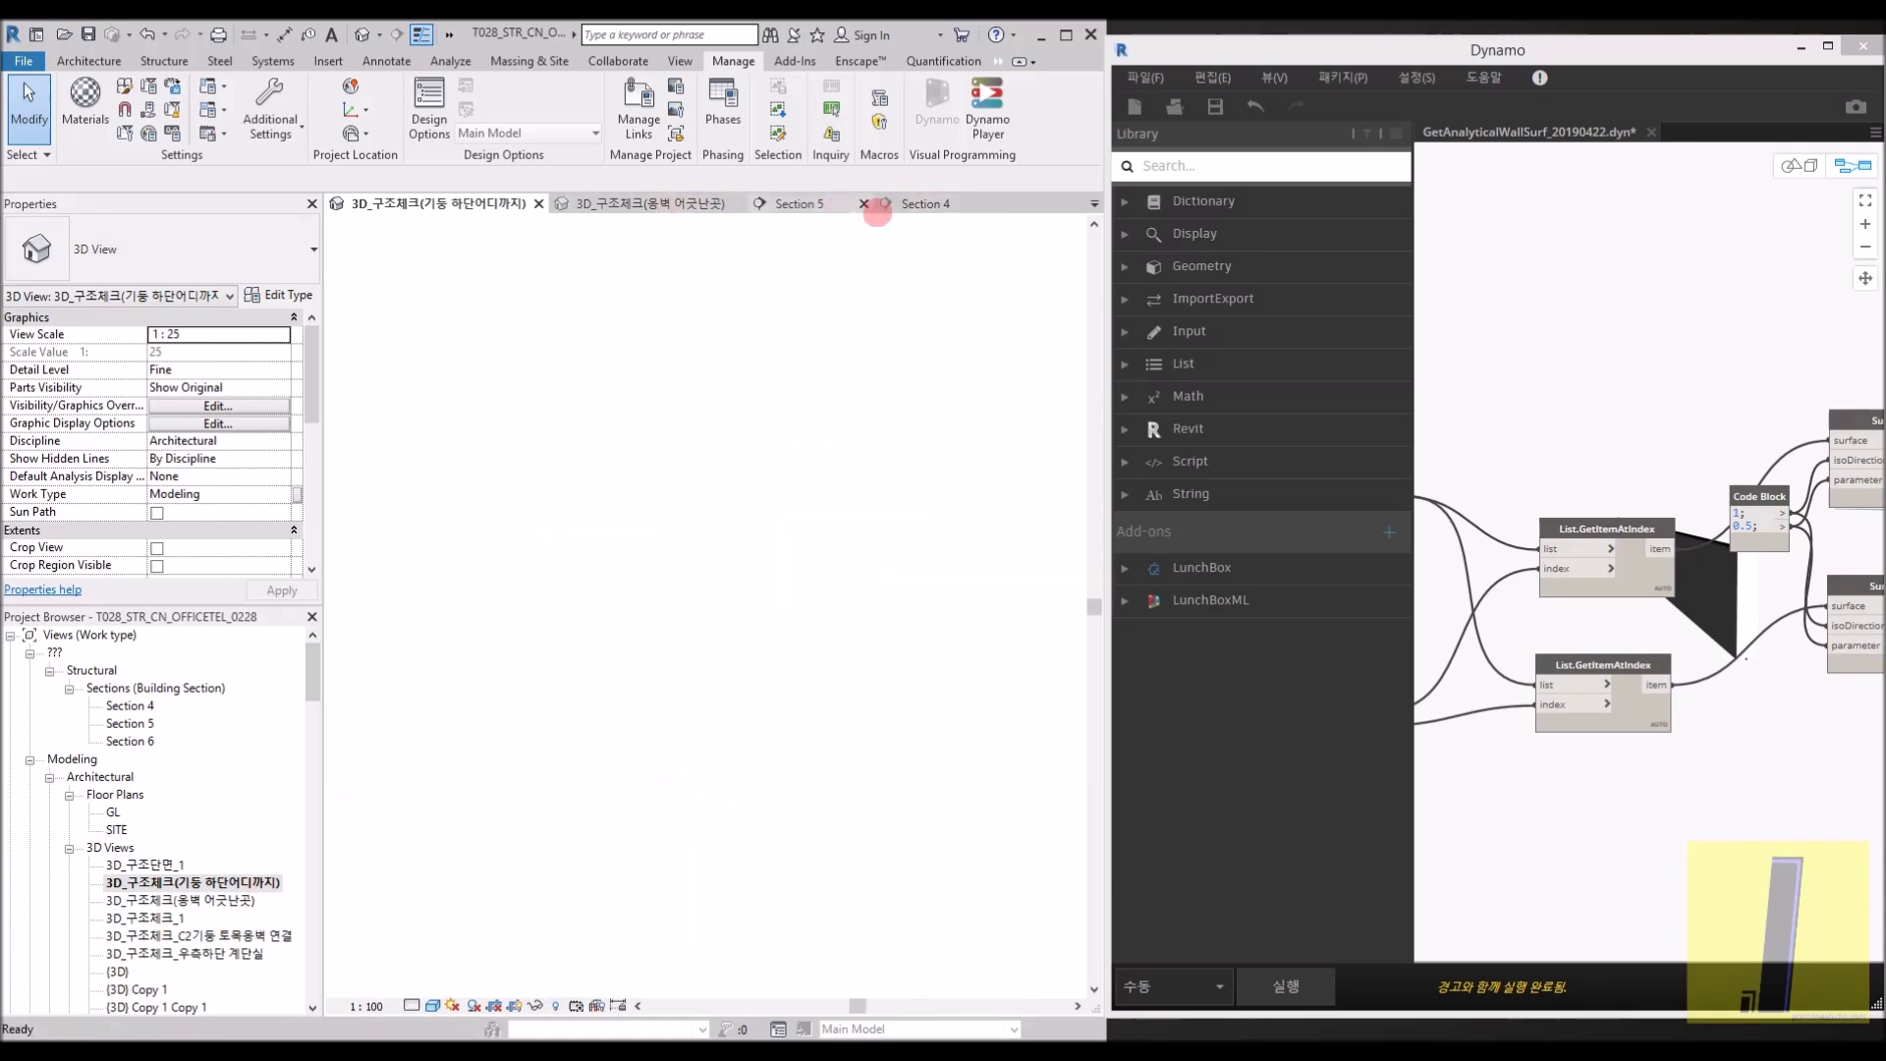
pyautogui.click(919, 205)
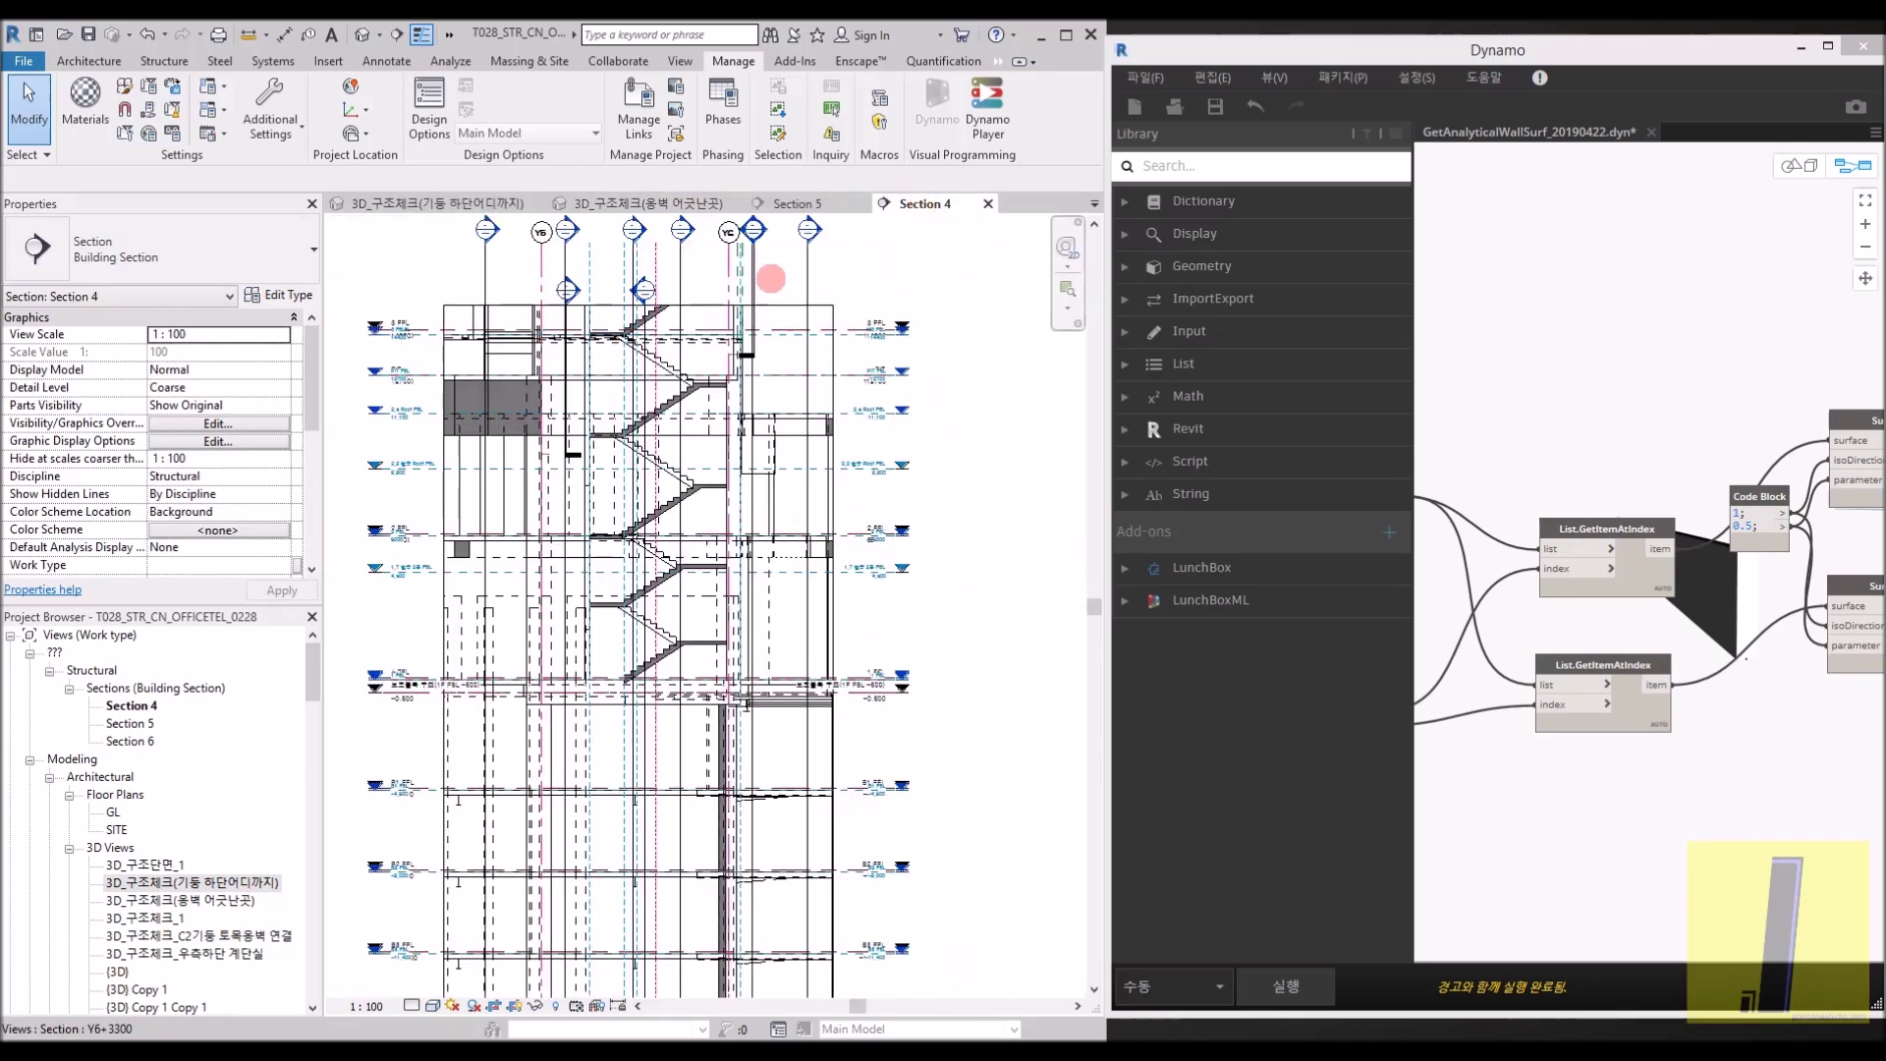
pyautogui.scroll(-3, 629, 511)
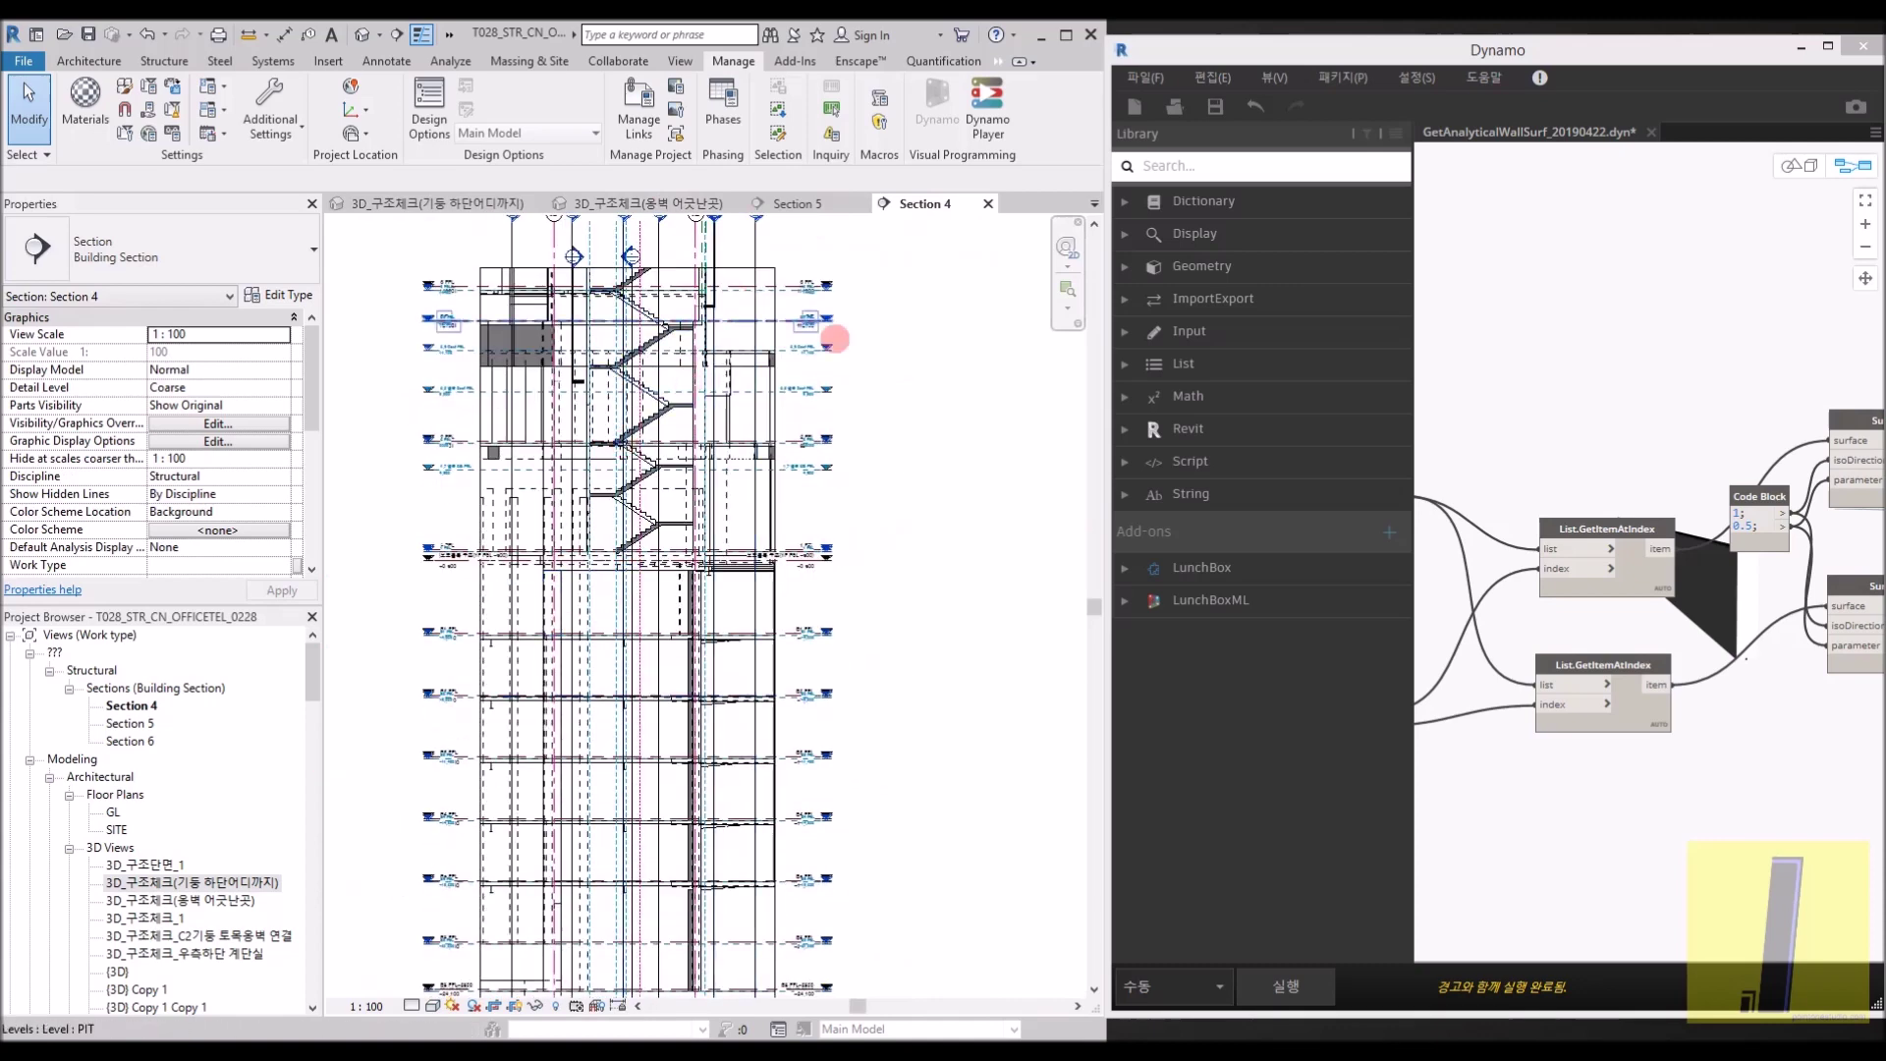
pyautogui.scroll(-2, 834, 371)
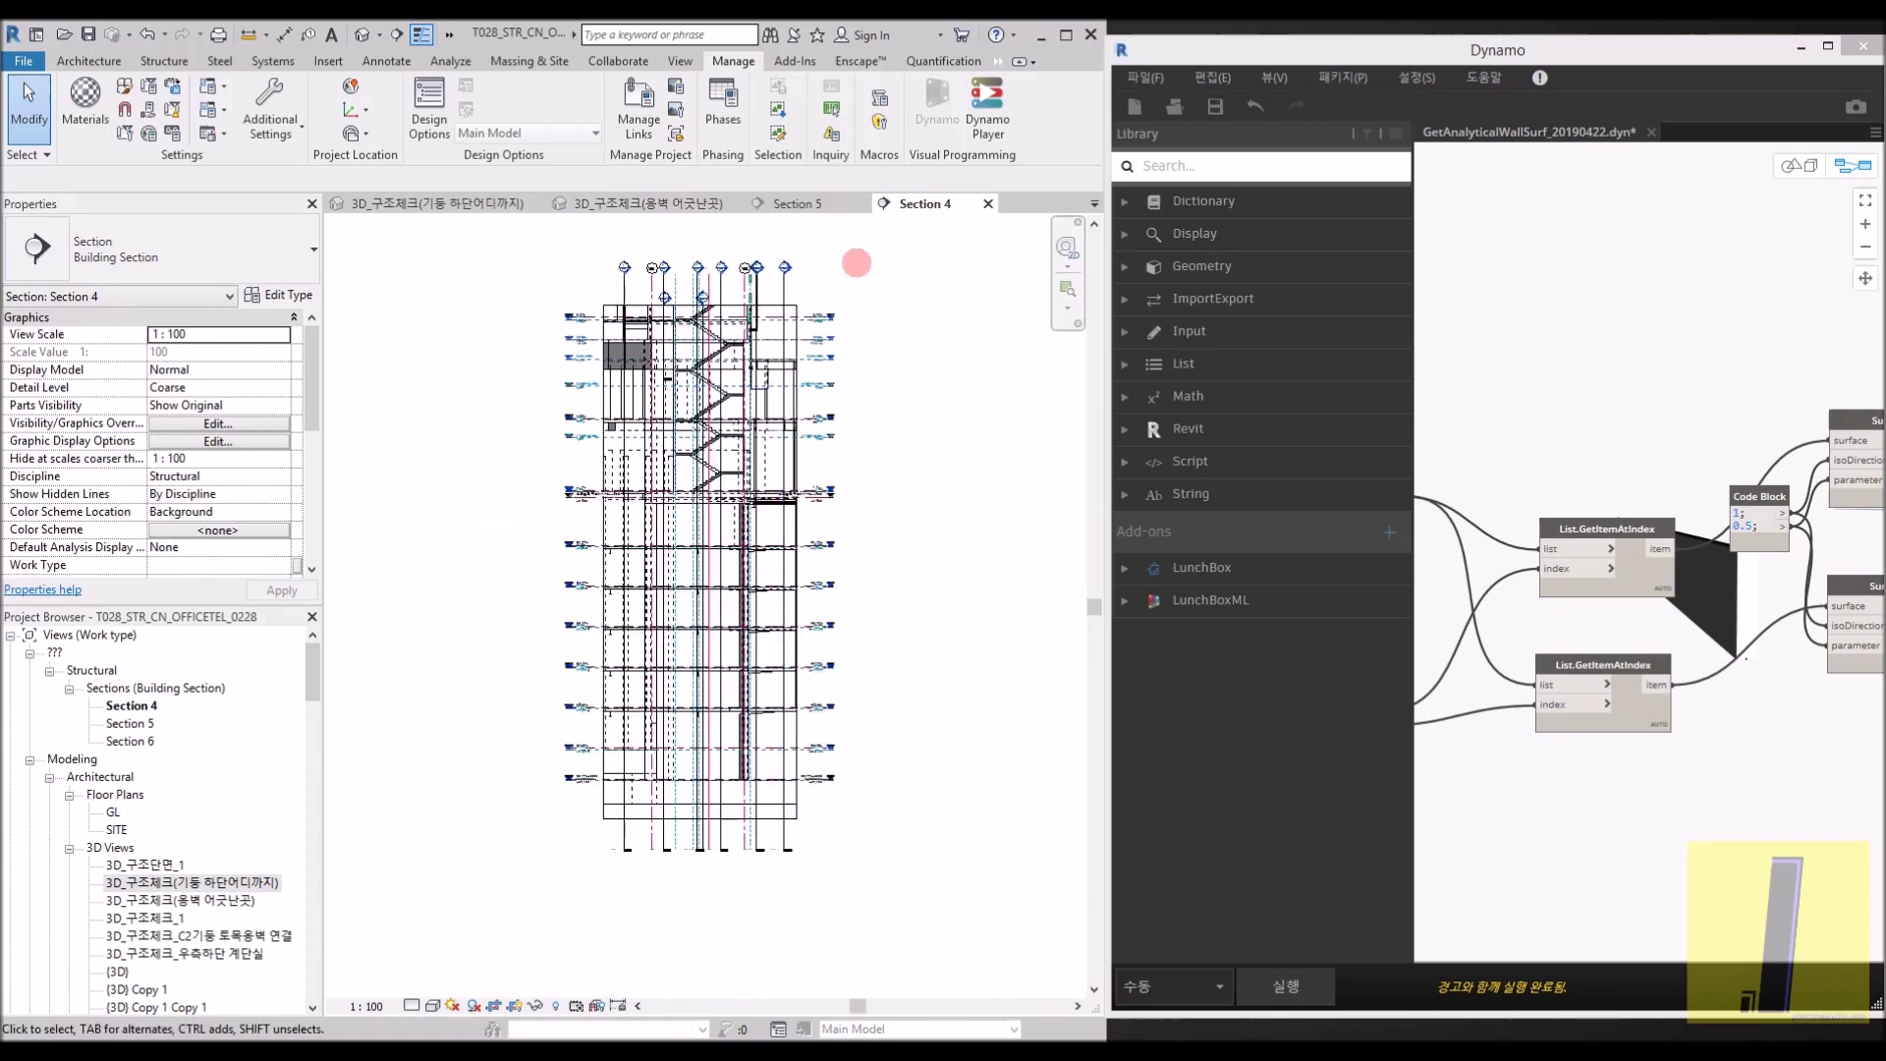
pyautogui.moveTo(634, 495); pyautogui.dragTo(639, 524, button='middle')
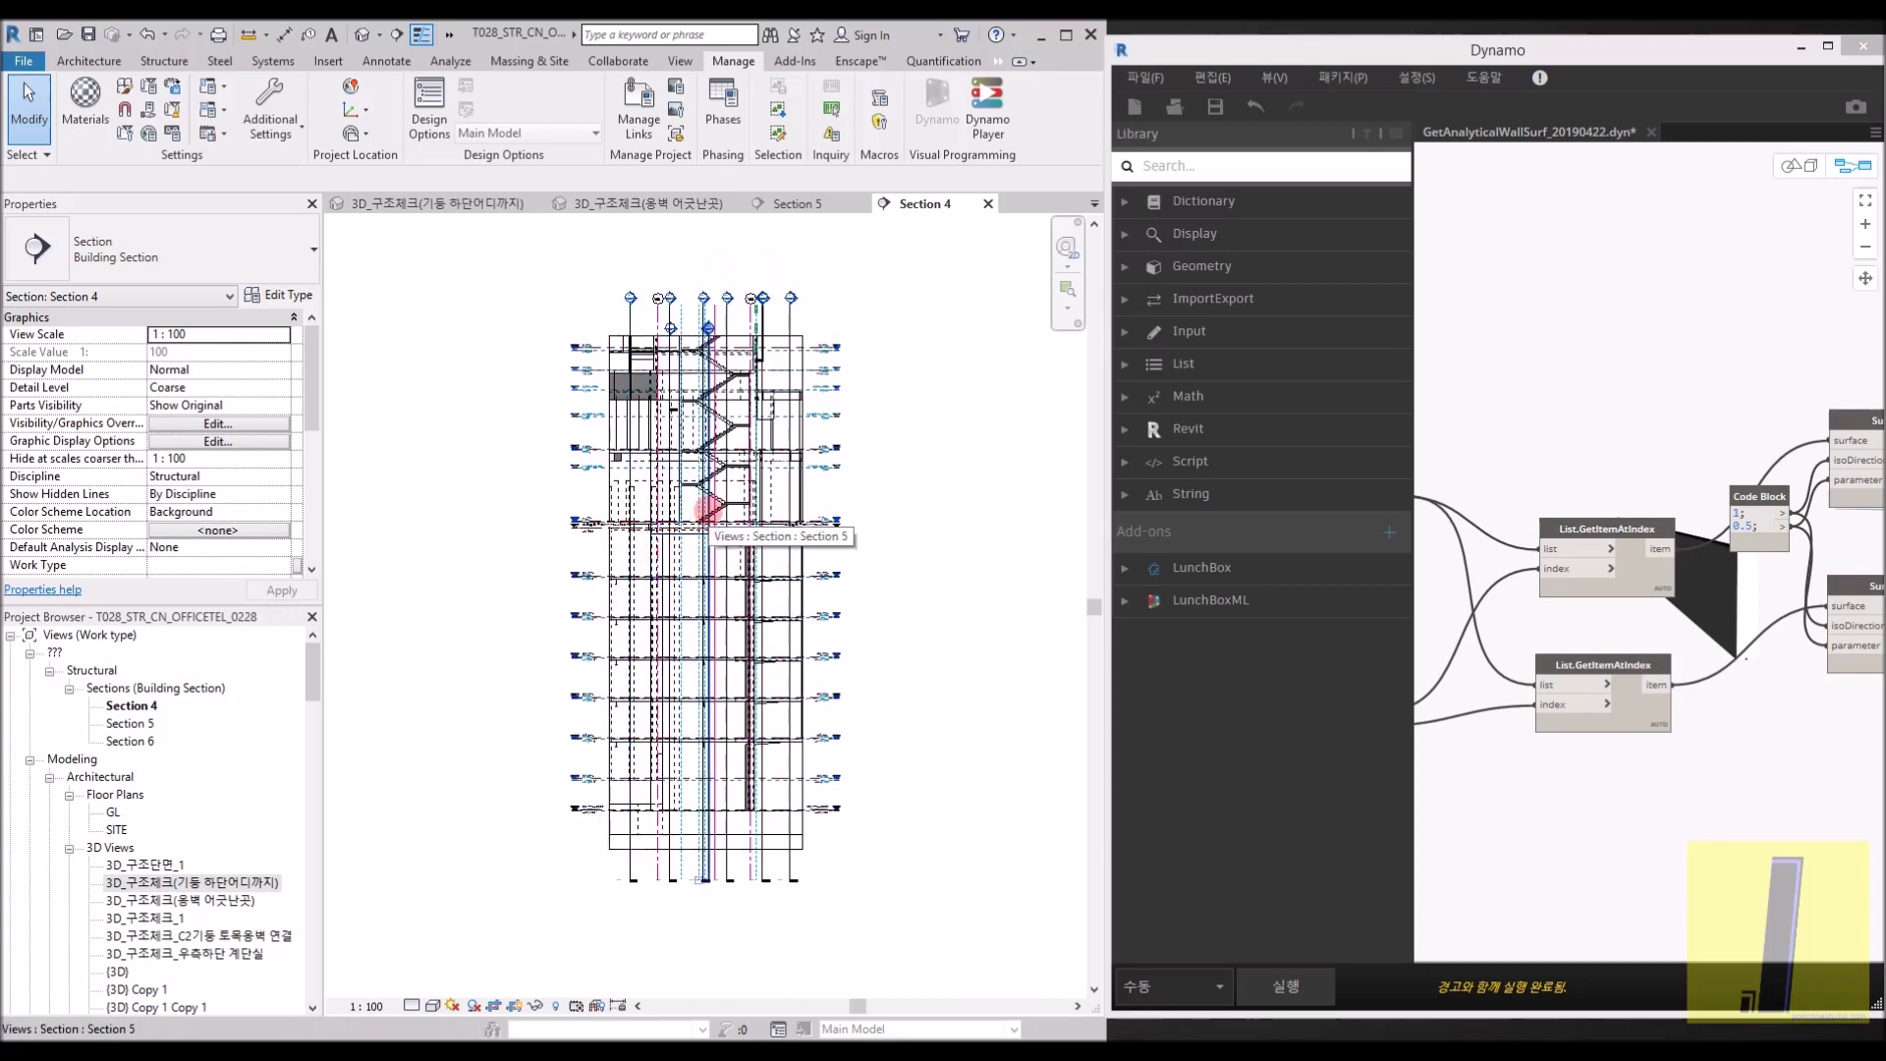
pyautogui.scroll(1, 779, 534)
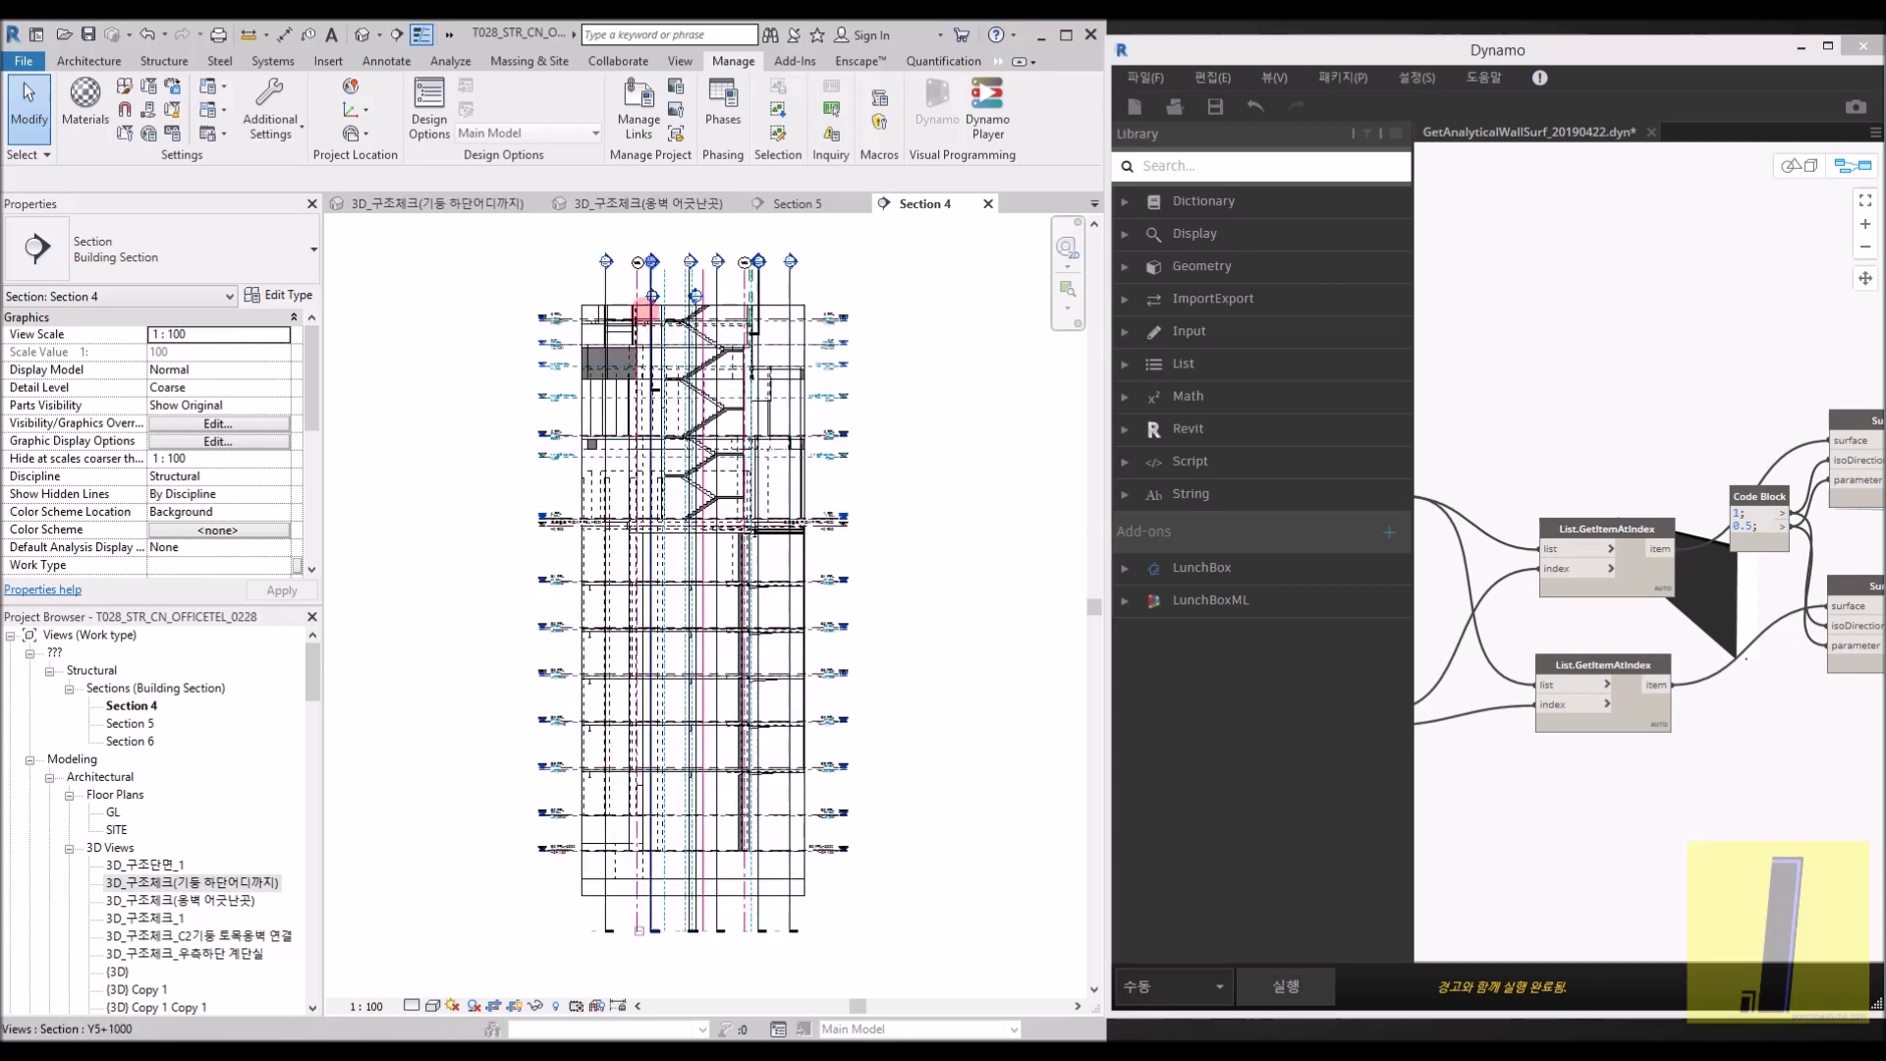
# Revisit the 3D_구조체크(옹벽 어긋난곳) view and return to the Section 5 view
pyautogui.click(459, 204)
pyautogui.click(671, 206)
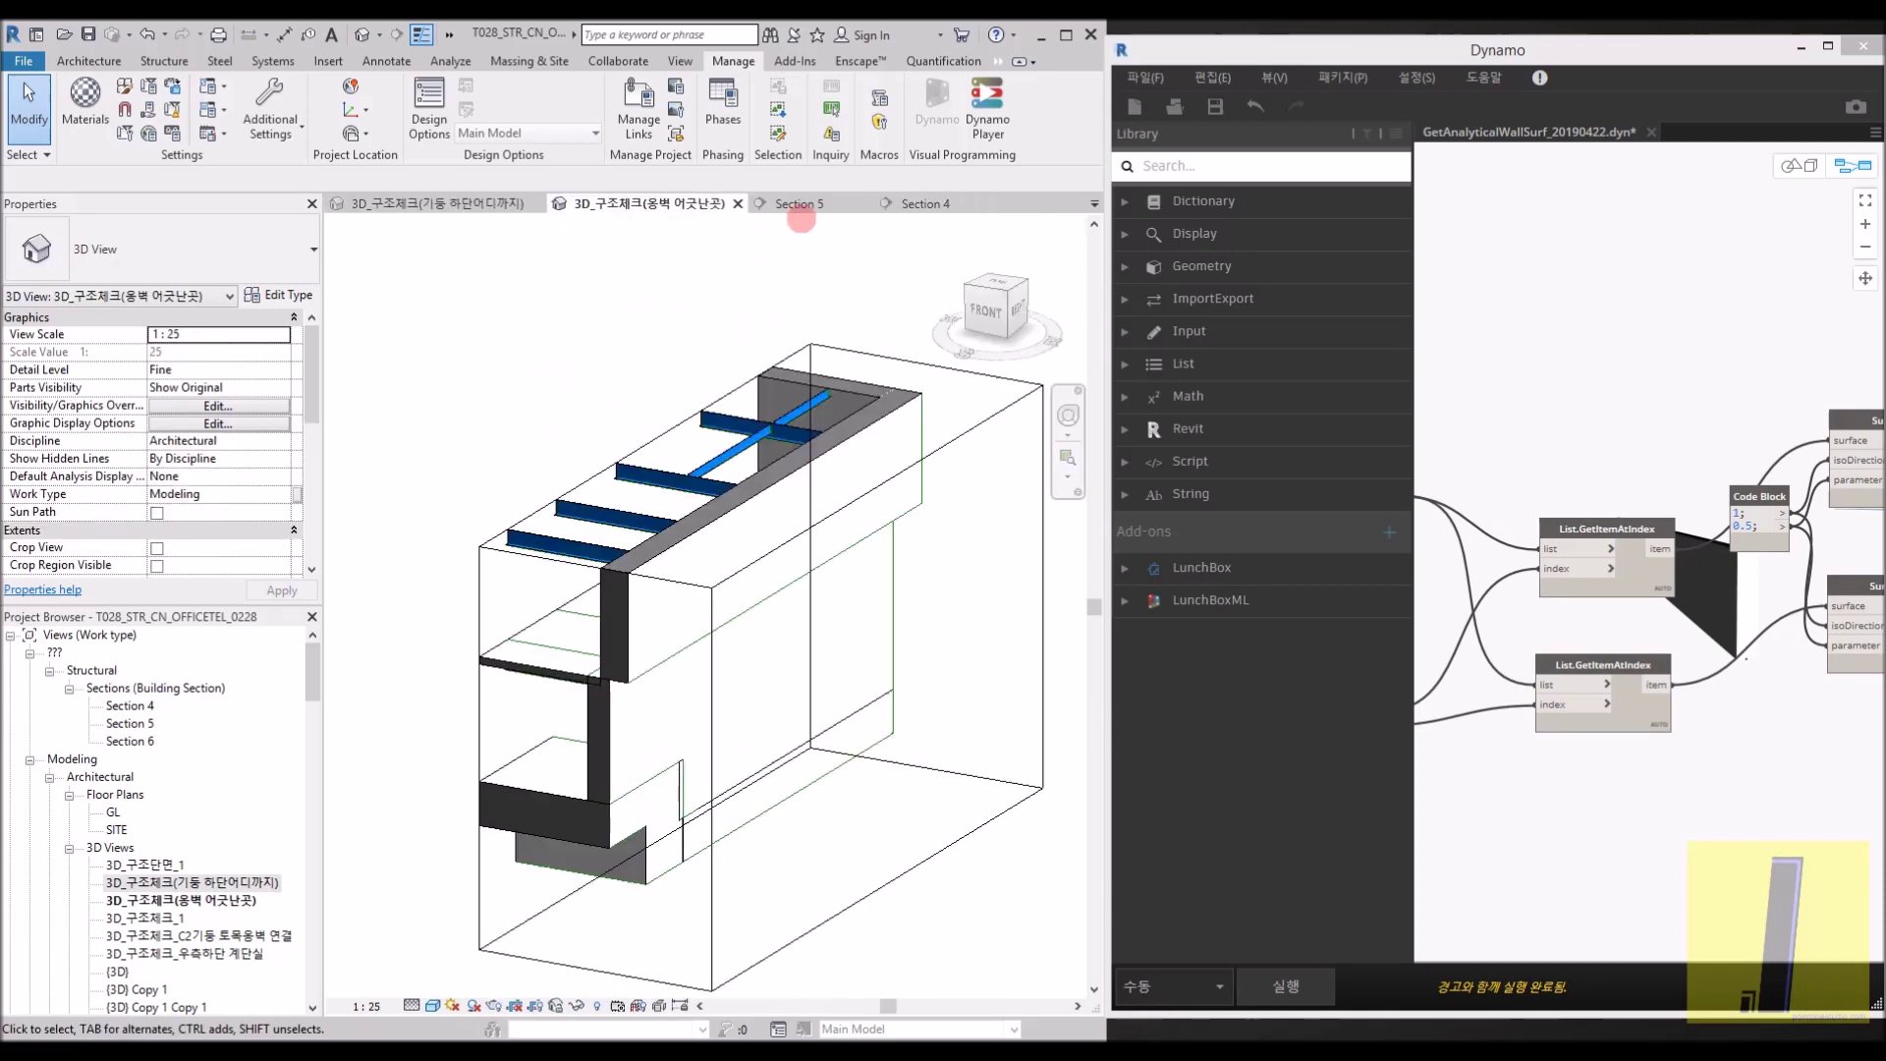
pyautogui.click(818, 203)
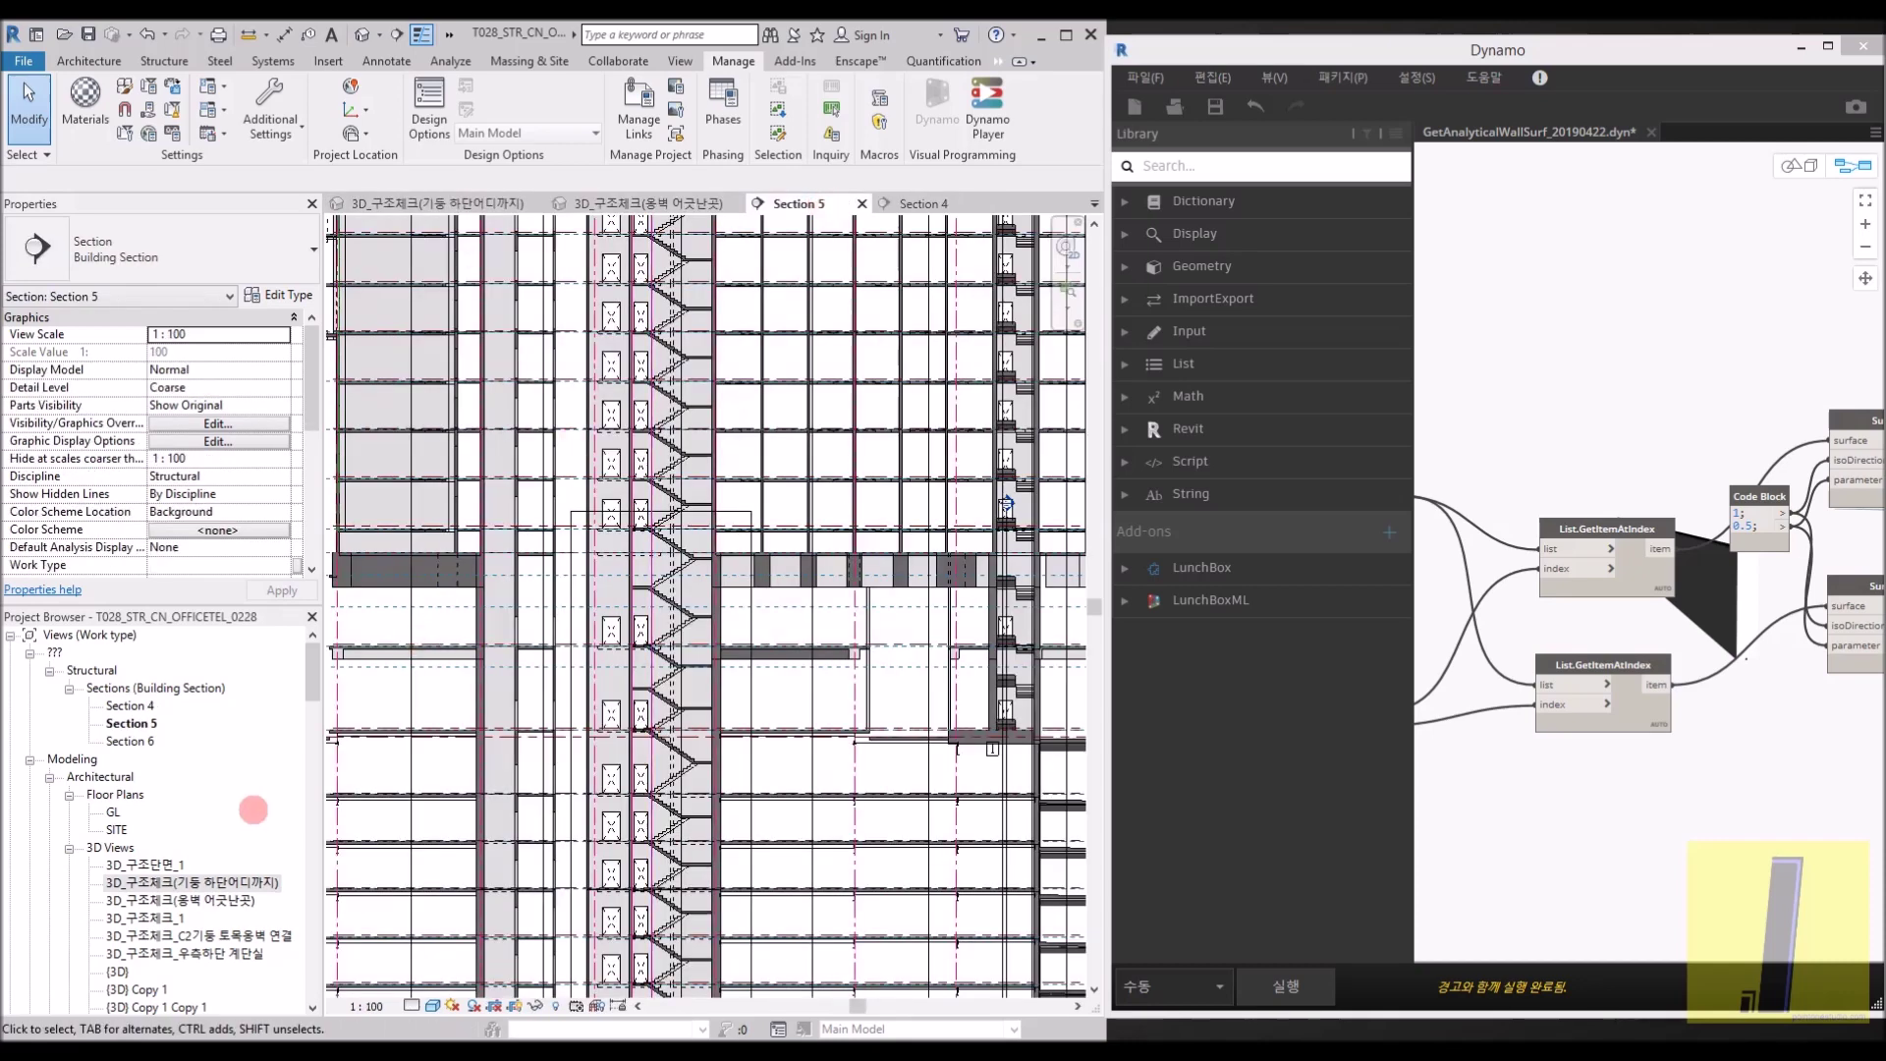
# Open the {3D} view, select the B1토목옹벽 basement wall near the building corner, and check its structural and analytical-model properties
pyautogui.click(180, 899)
pyautogui.doubleClick(118, 971)
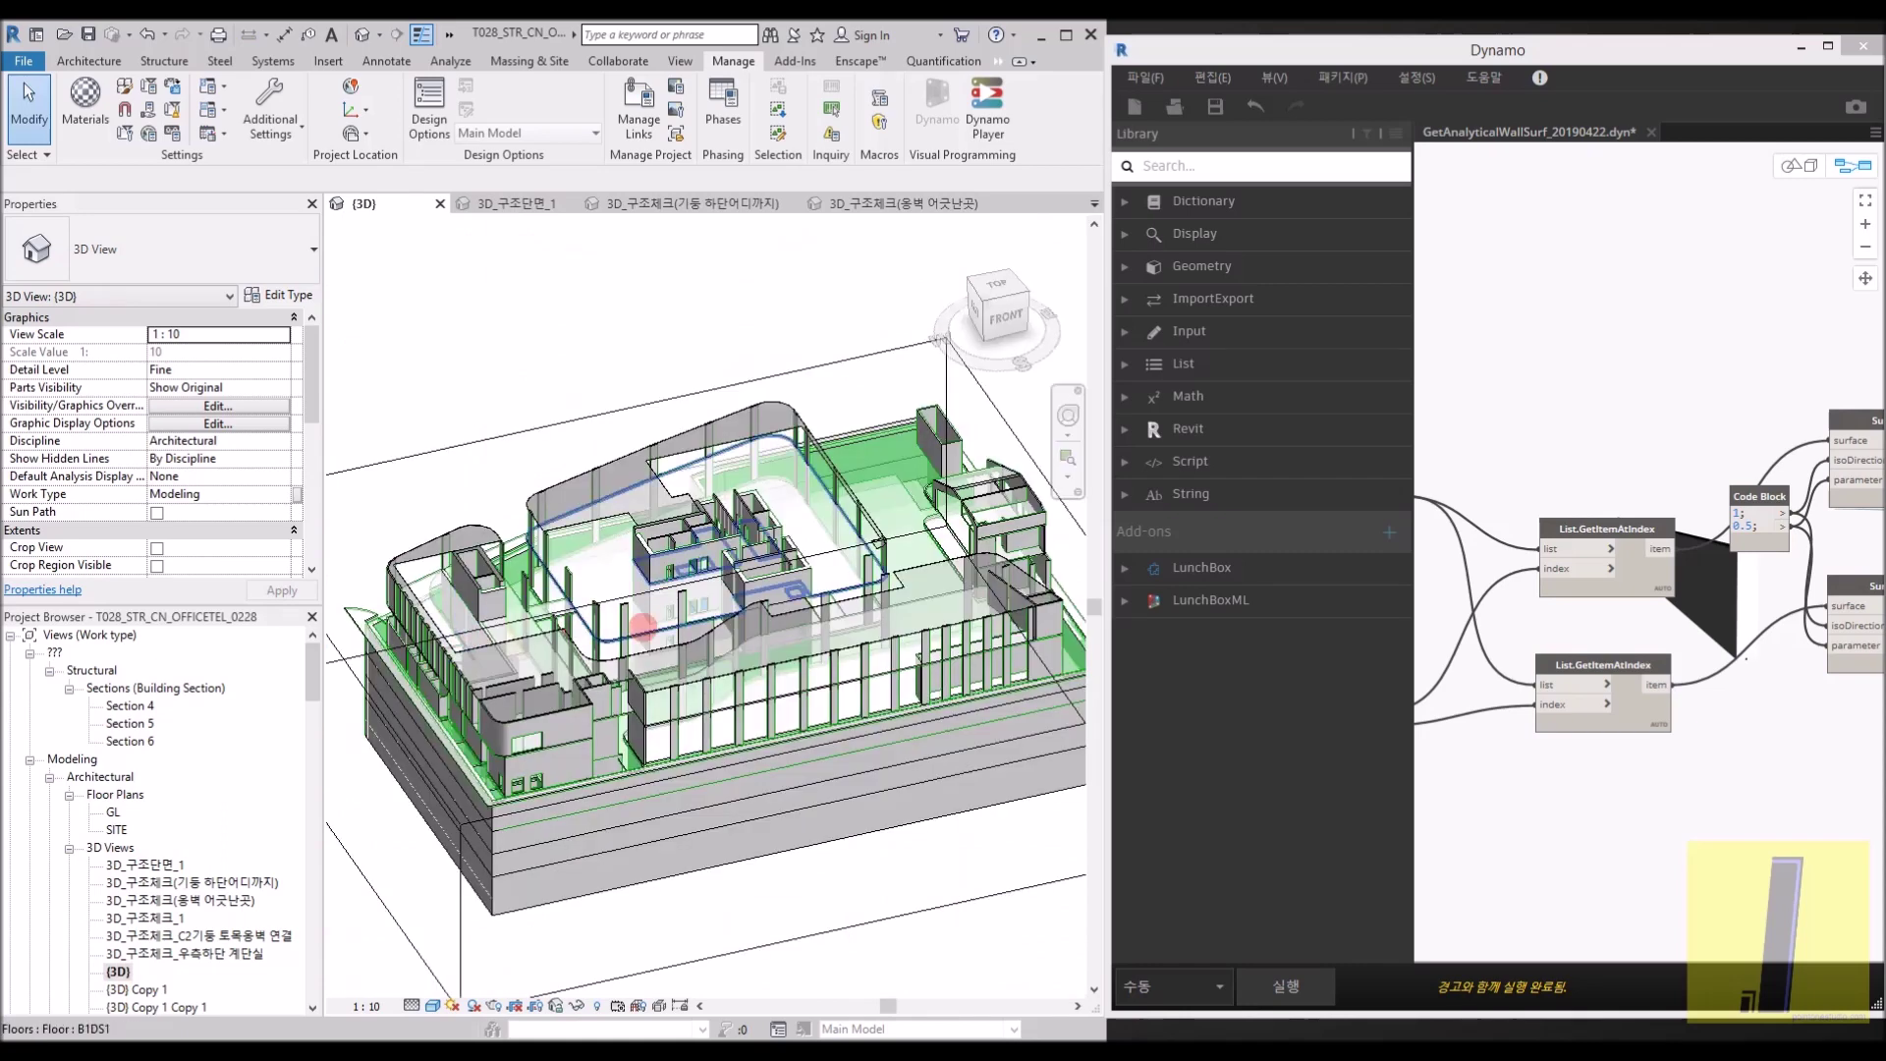
pyautogui.scroll(-2, 643, 622)
pyautogui.keyDown('shift'); pyautogui.moveTo(695, 632); pyautogui.dragTo(644, 697, button='middle'); pyautogui.keyUp('shift')
pyautogui.scroll(1, 558, 739)
pyautogui.keyDown('shift'); pyautogui.moveTo(558, 739); pyautogui.dragTo(501, 728, button='middle'); pyautogui.keyUp('shift')
pyautogui.click(885, 769)
pyautogui.scroll(3, 897, 751)
pyautogui.click(501, 728)
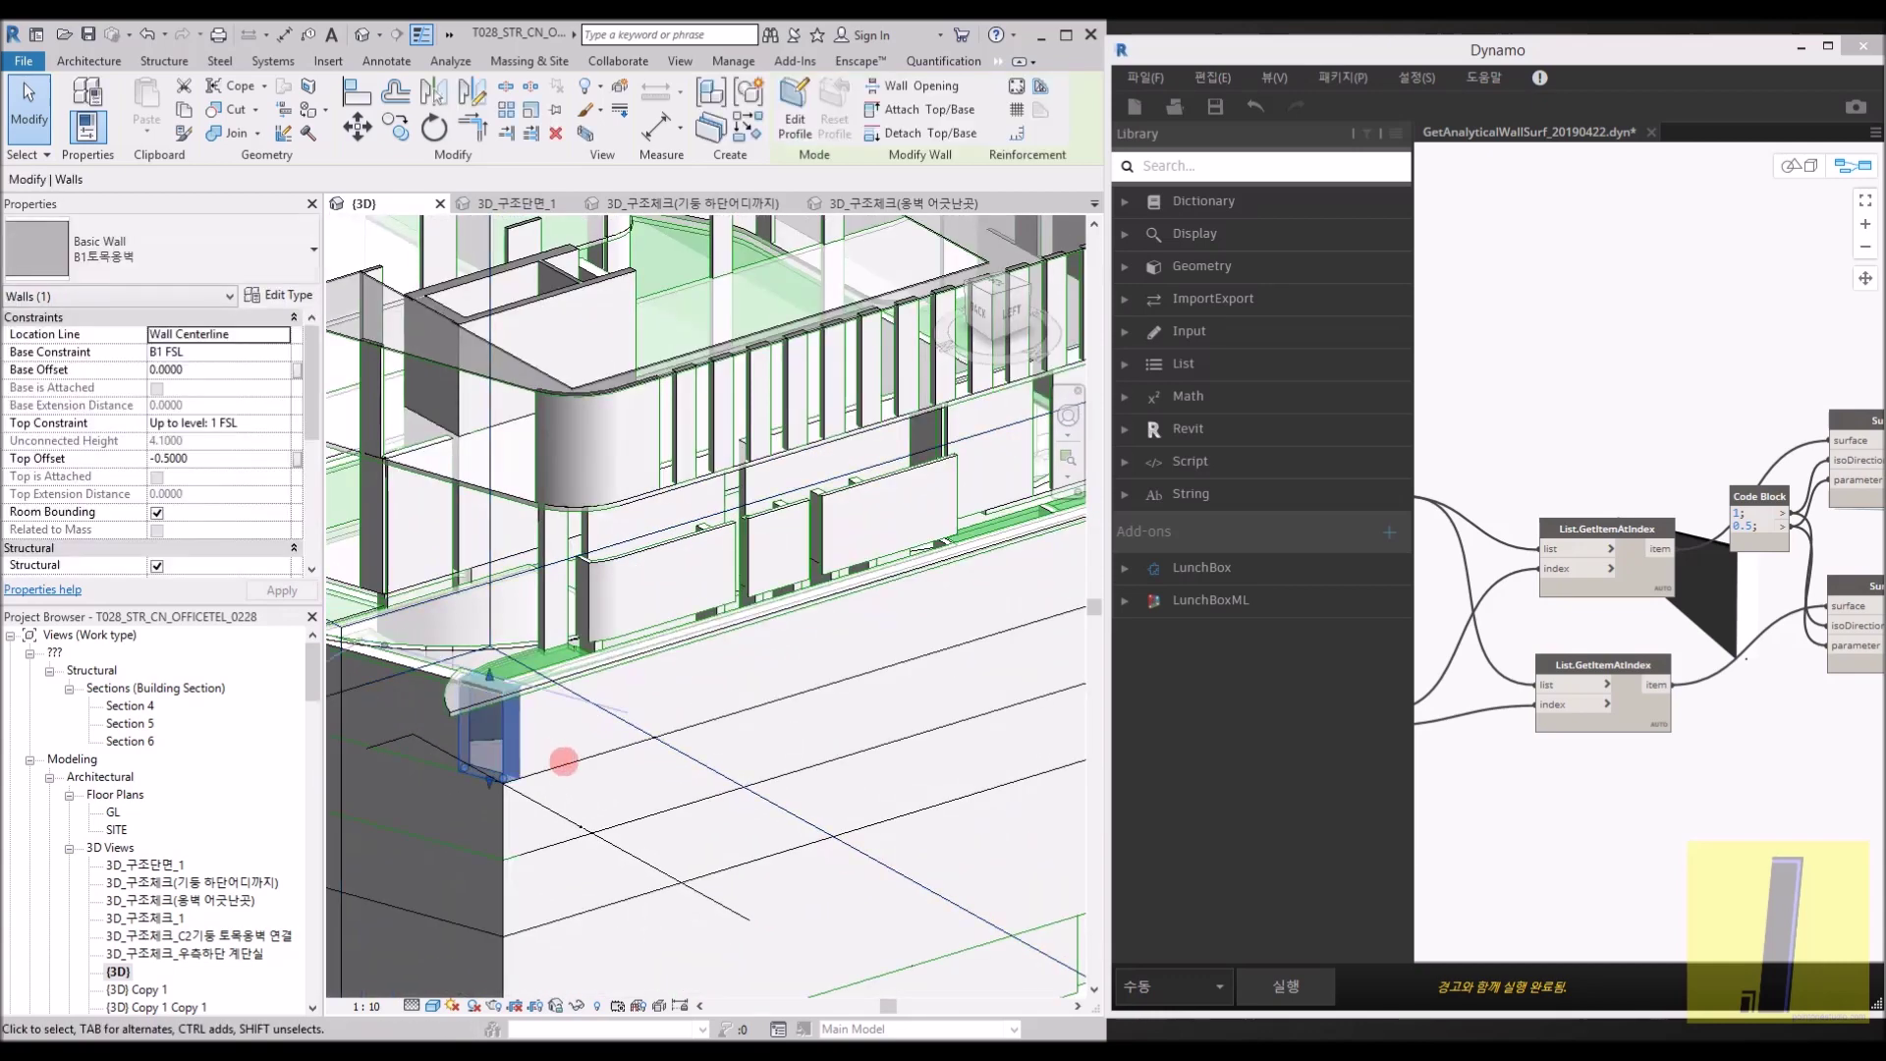
pyautogui.moveTo(312, 425)
pyautogui.mouseDown()
pyautogui.moveTo(320, 524)
pyautogui.moveTo(308, 451)
pyautogui.mouseUp()
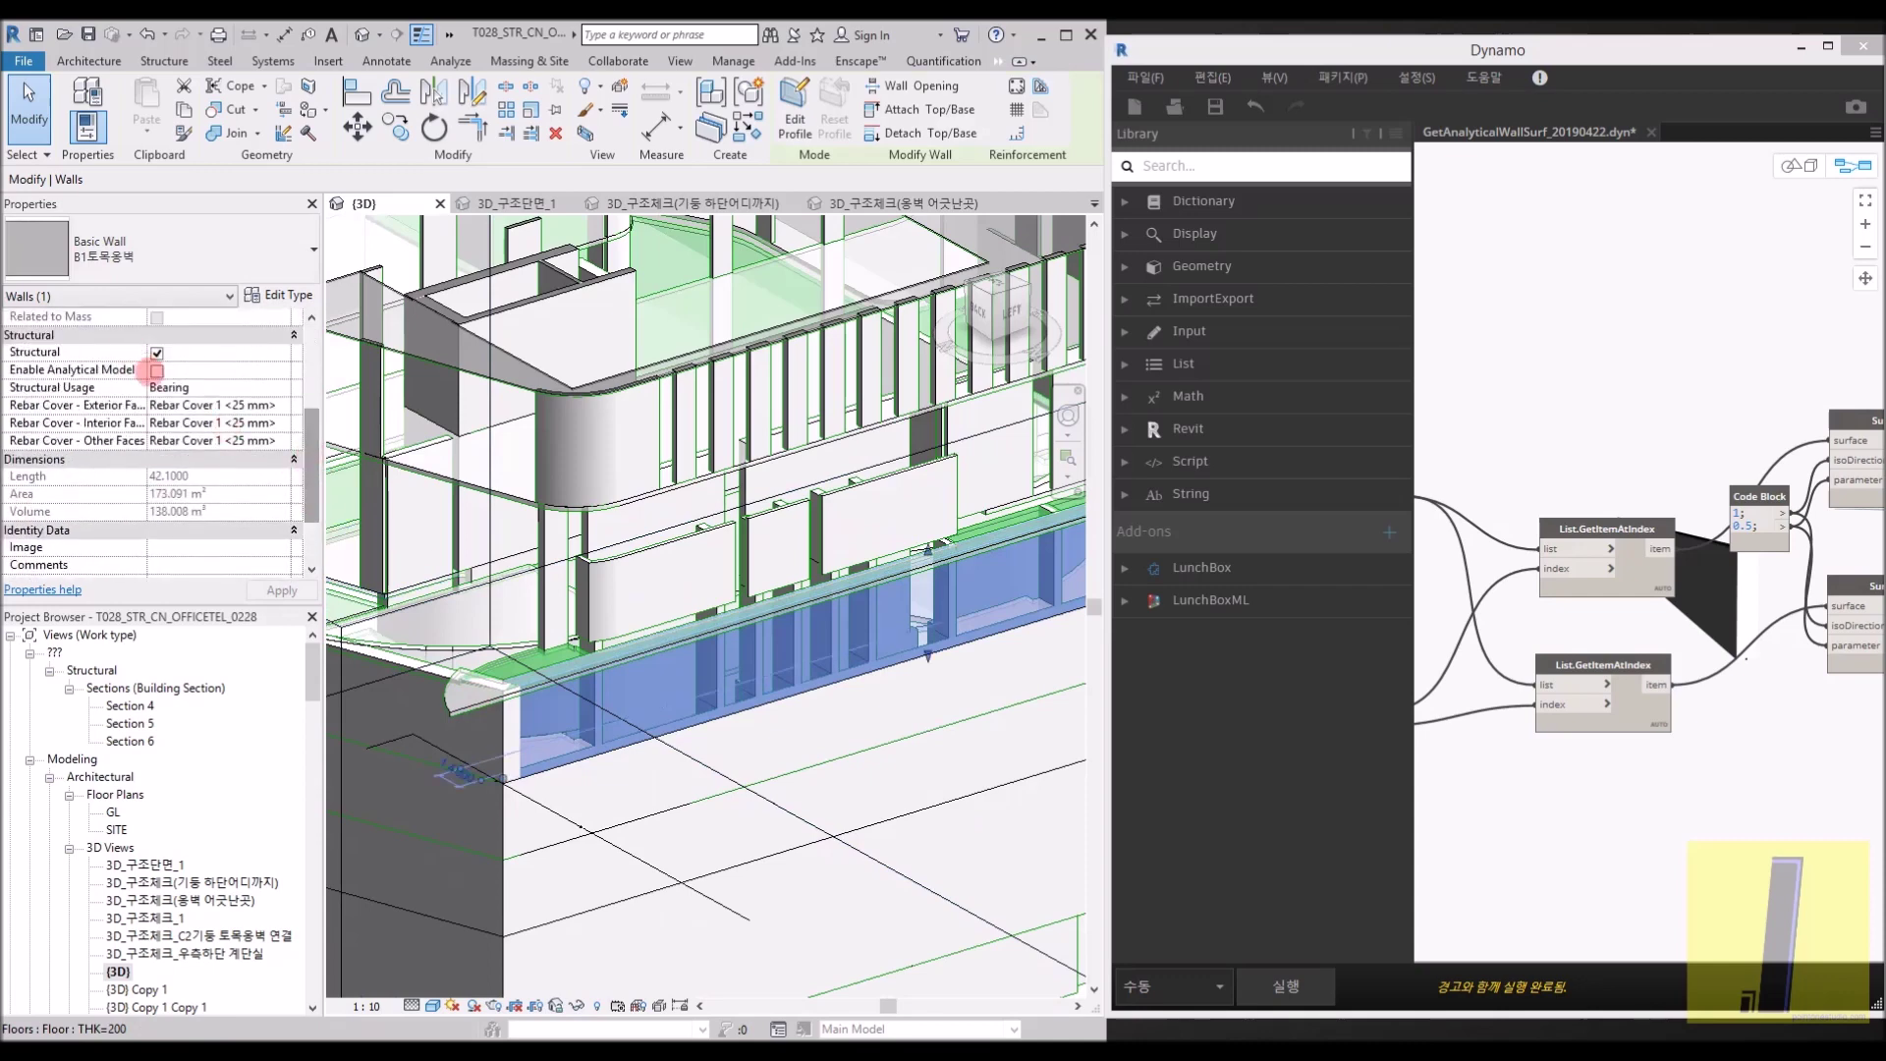
# Show Analytical Nodes in the {3D} view's visibility overrides, and leave the wall deselected
pyautogui.moveTo(685, 523); pyautogui.dragTo(796, 569, button='middle')
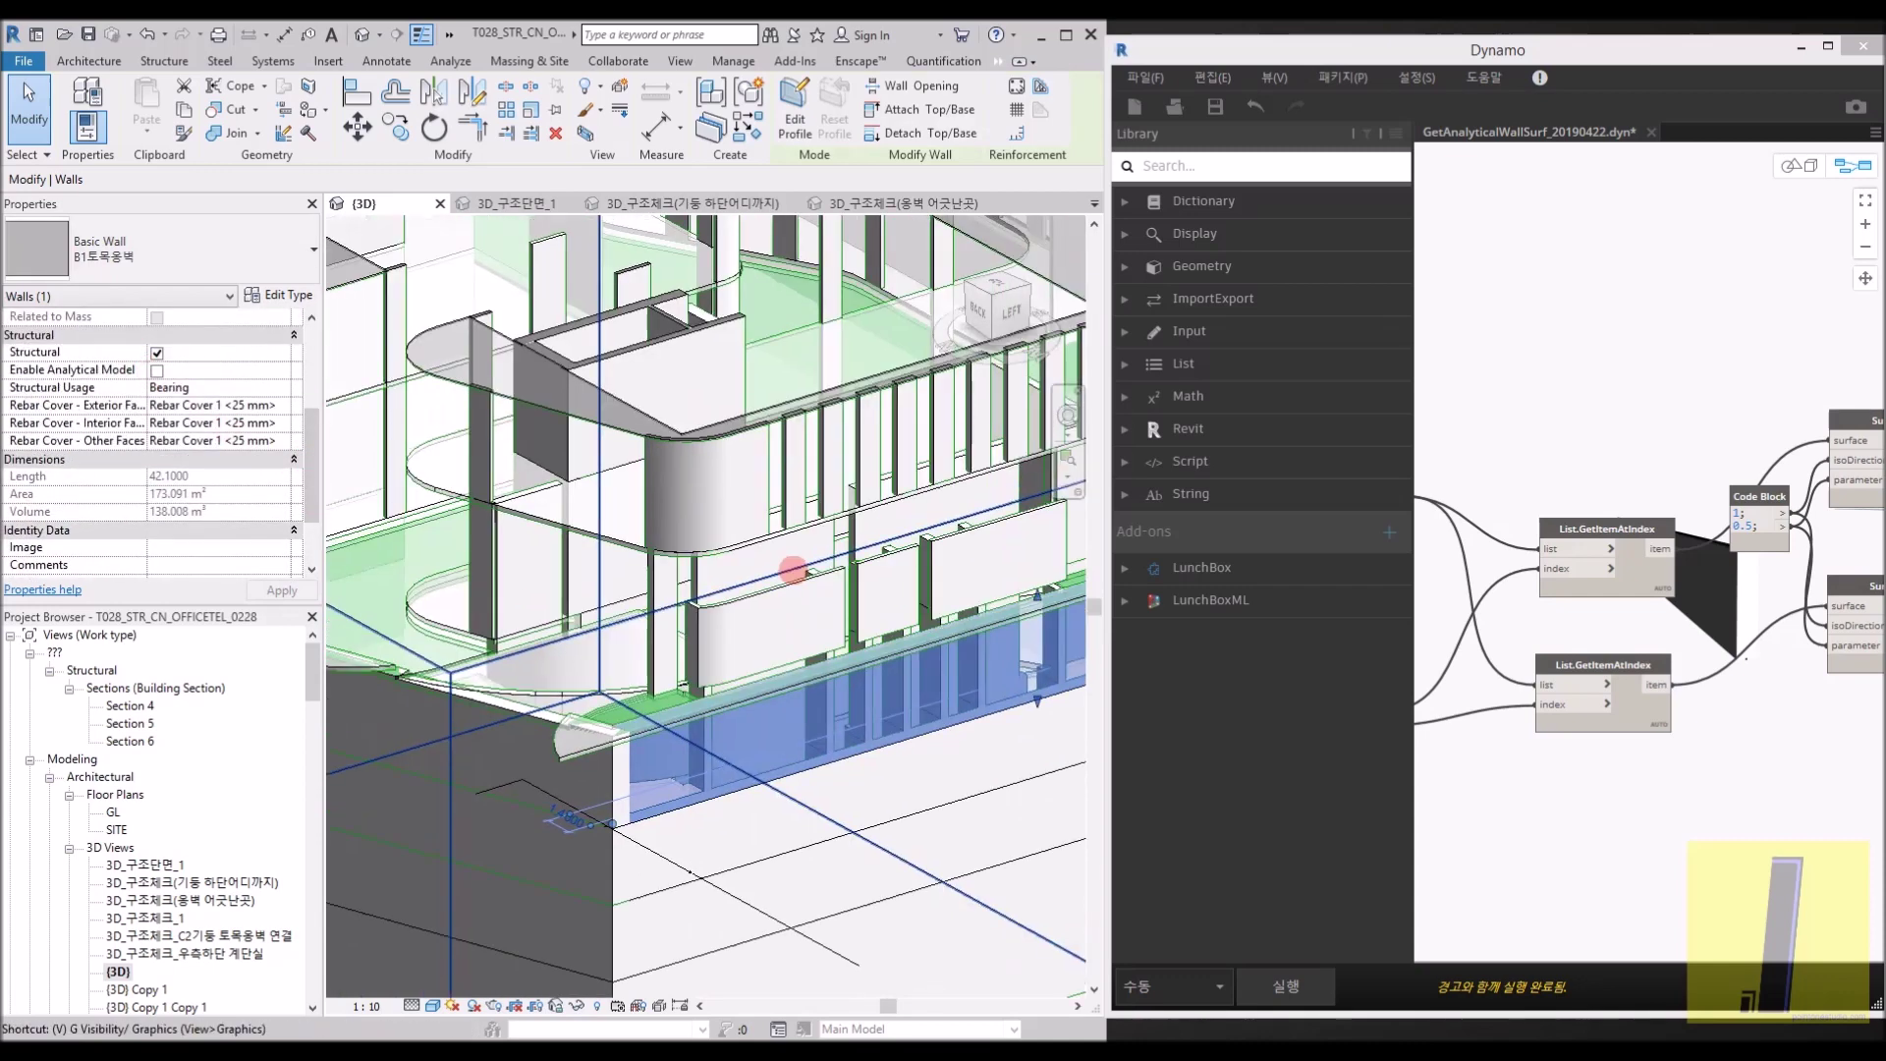
pyautogui.press('v')
pyautogui.press('v')
pyautogui.click(604, 192)
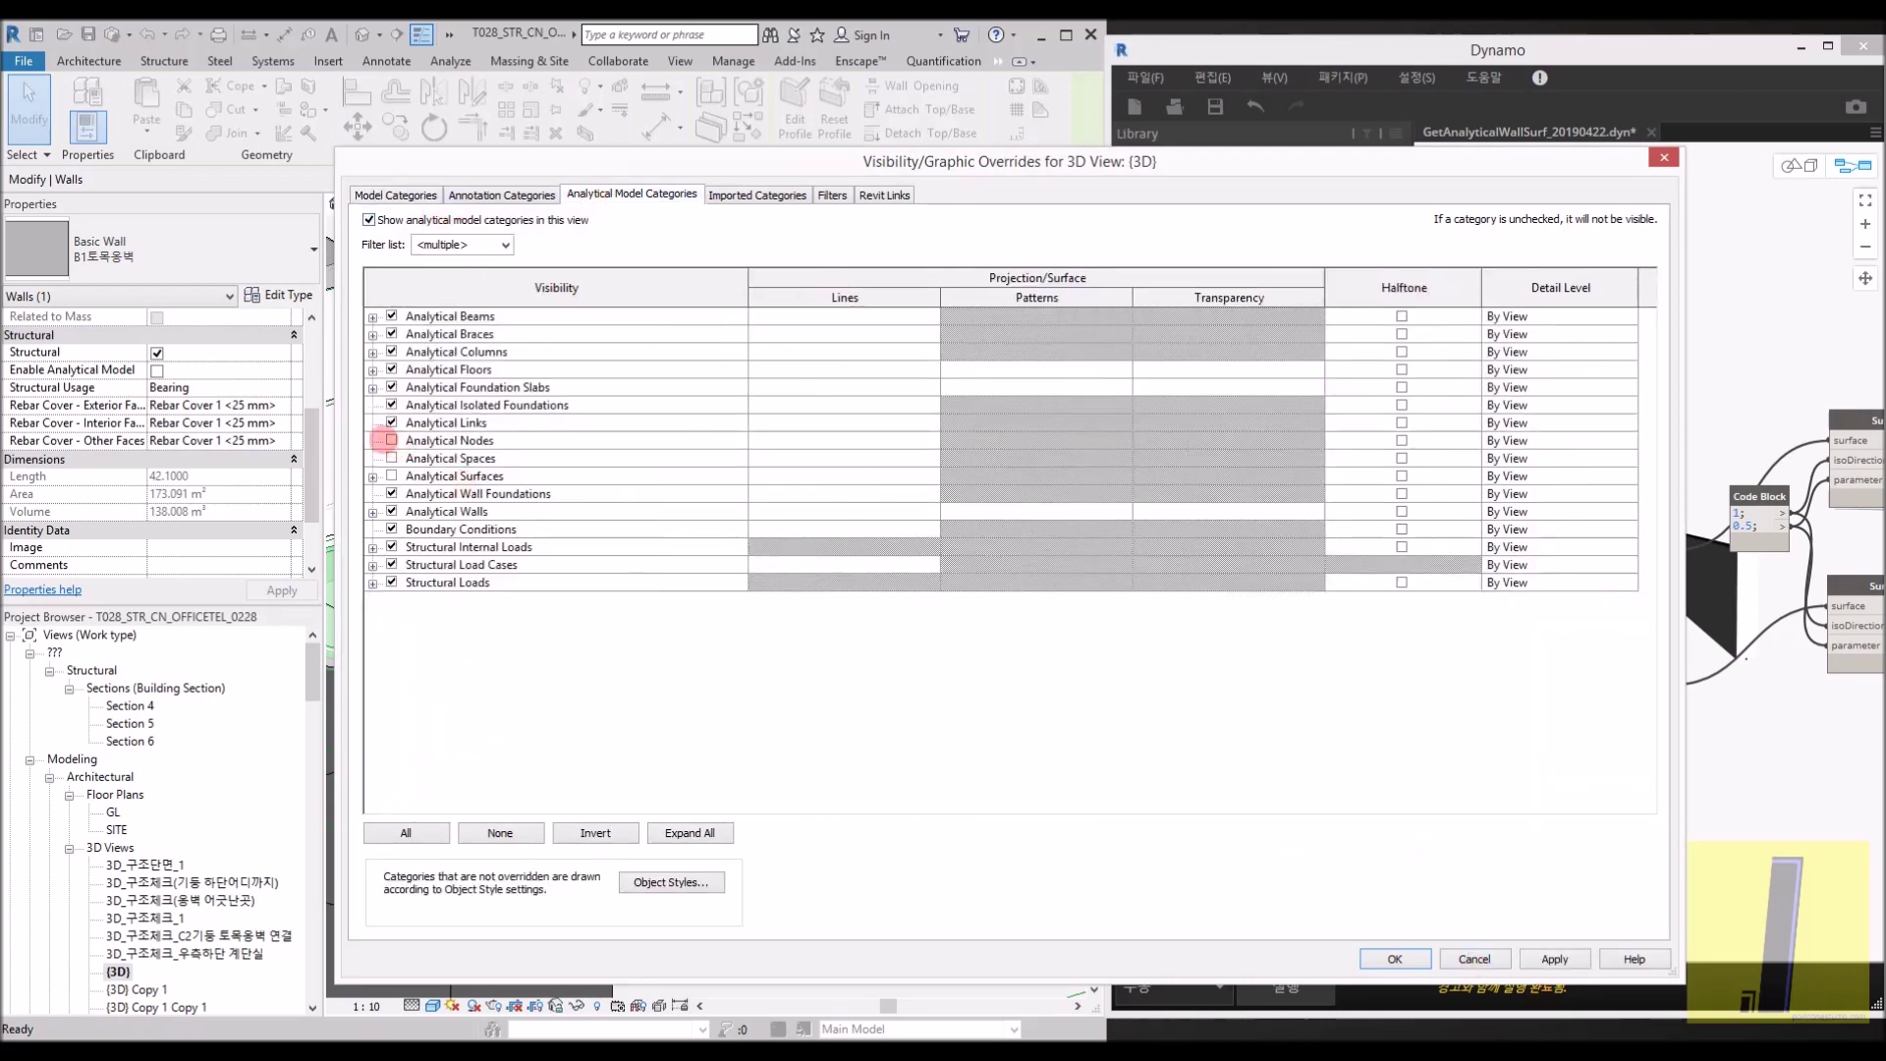
pyautogui.click(391, 440)
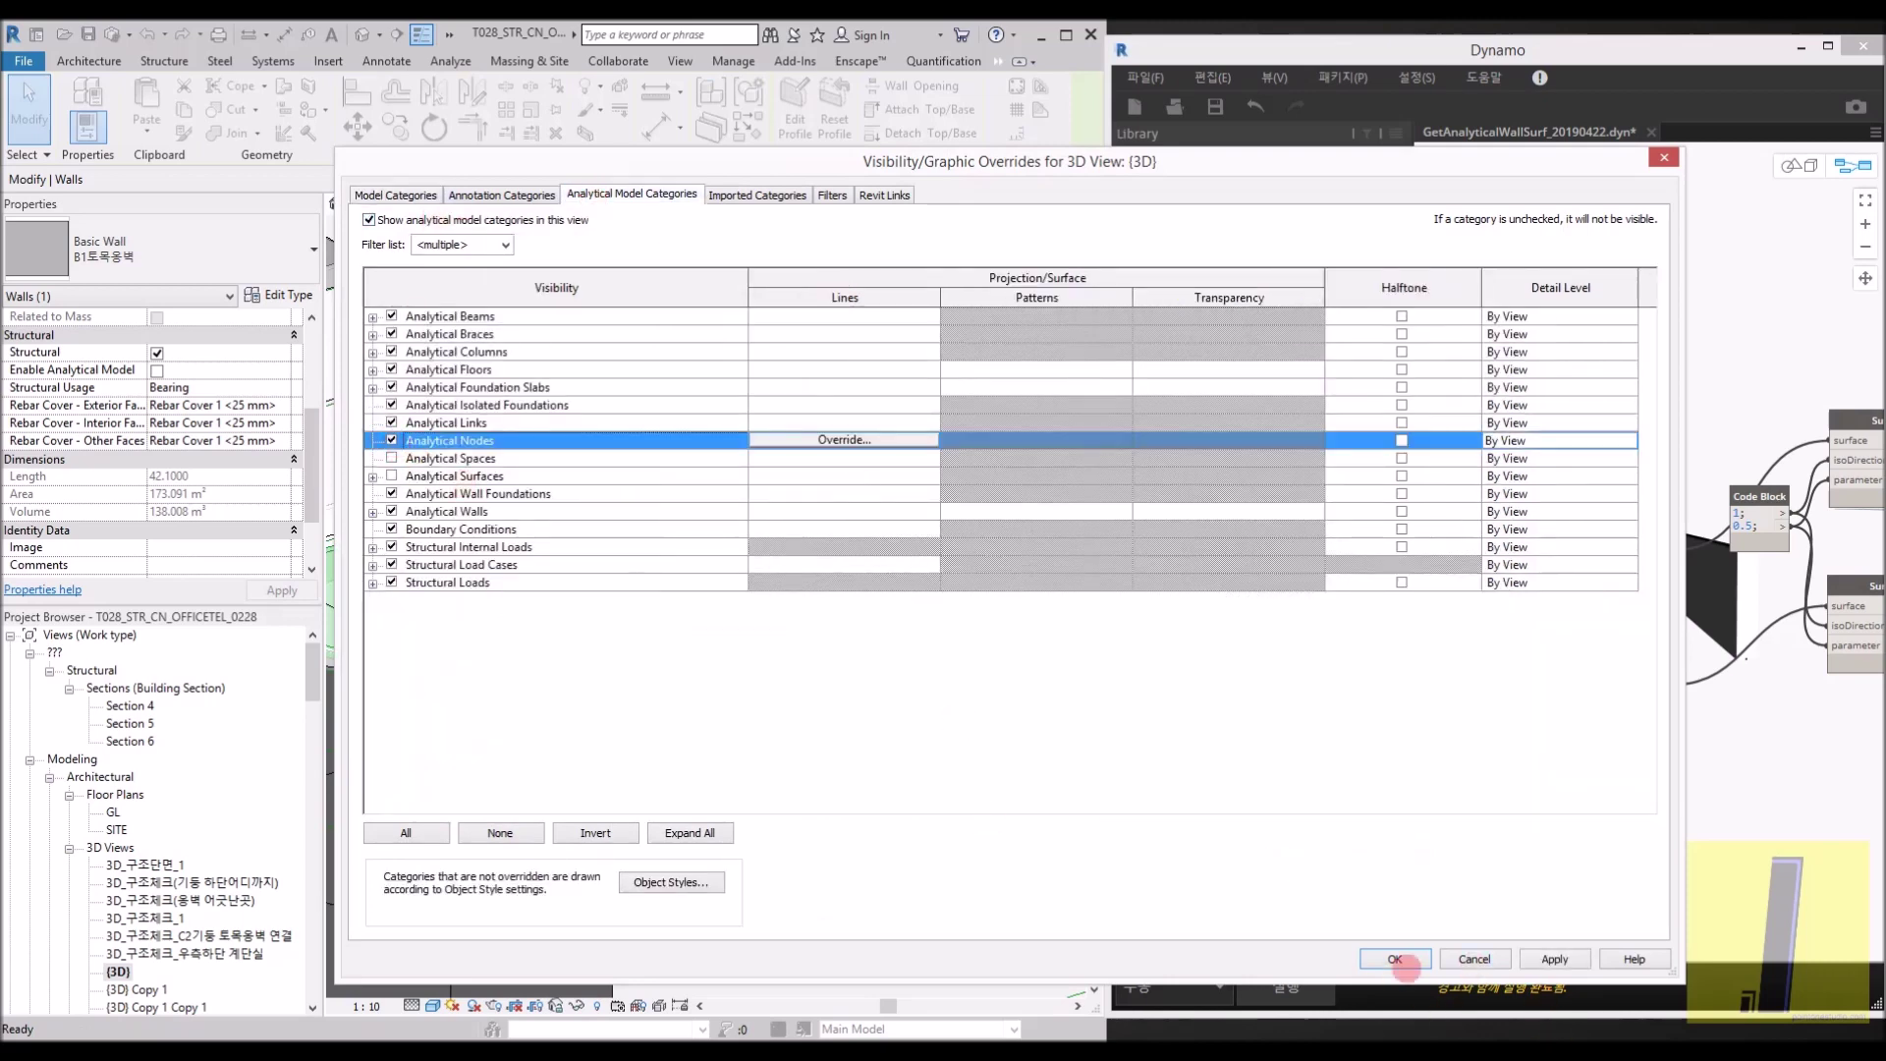
pyautogui.click(1406, 968)
pyautogui.press('Escape')
# Examine the B1토목옹벽 wall, its analytical surface and nodes at the basement corner from several angles
pyautogui.keyDown('shift'); pyautogui.moveTo(754, 543); pyautogui.dragTo(898, 570, button='middle'); pyautogui.keyUp('shift')
pyautogui.scroll(-2, 898, 570)
pyautogui.keyDown('shift'); pyautogui.moveTo(711, 569); pyautogui.dragTo(943, 577, button='middle'); pyautogui.keyUp('shift')
pyautogui.moveTo(398, 623); pyautogui.dragTo(1006, 698, button='middle')
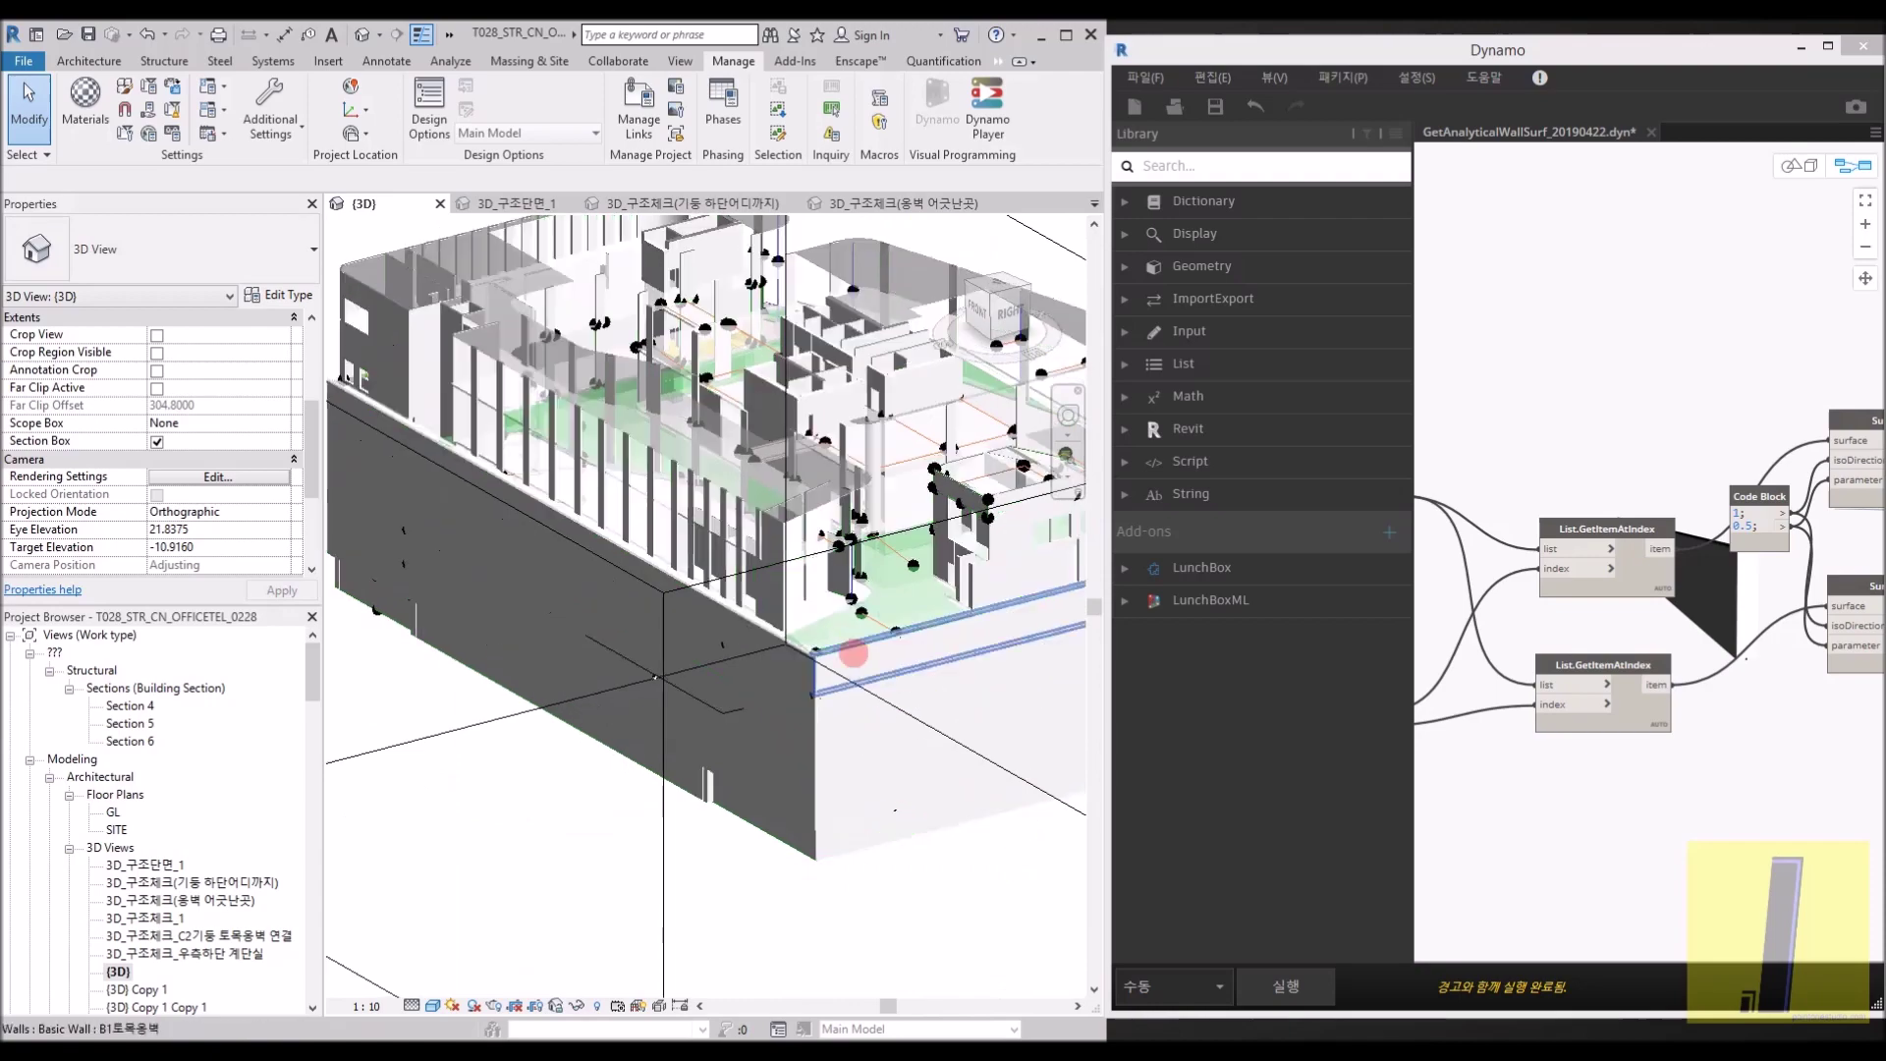
pyautogui.scroll(5, 854, 653)
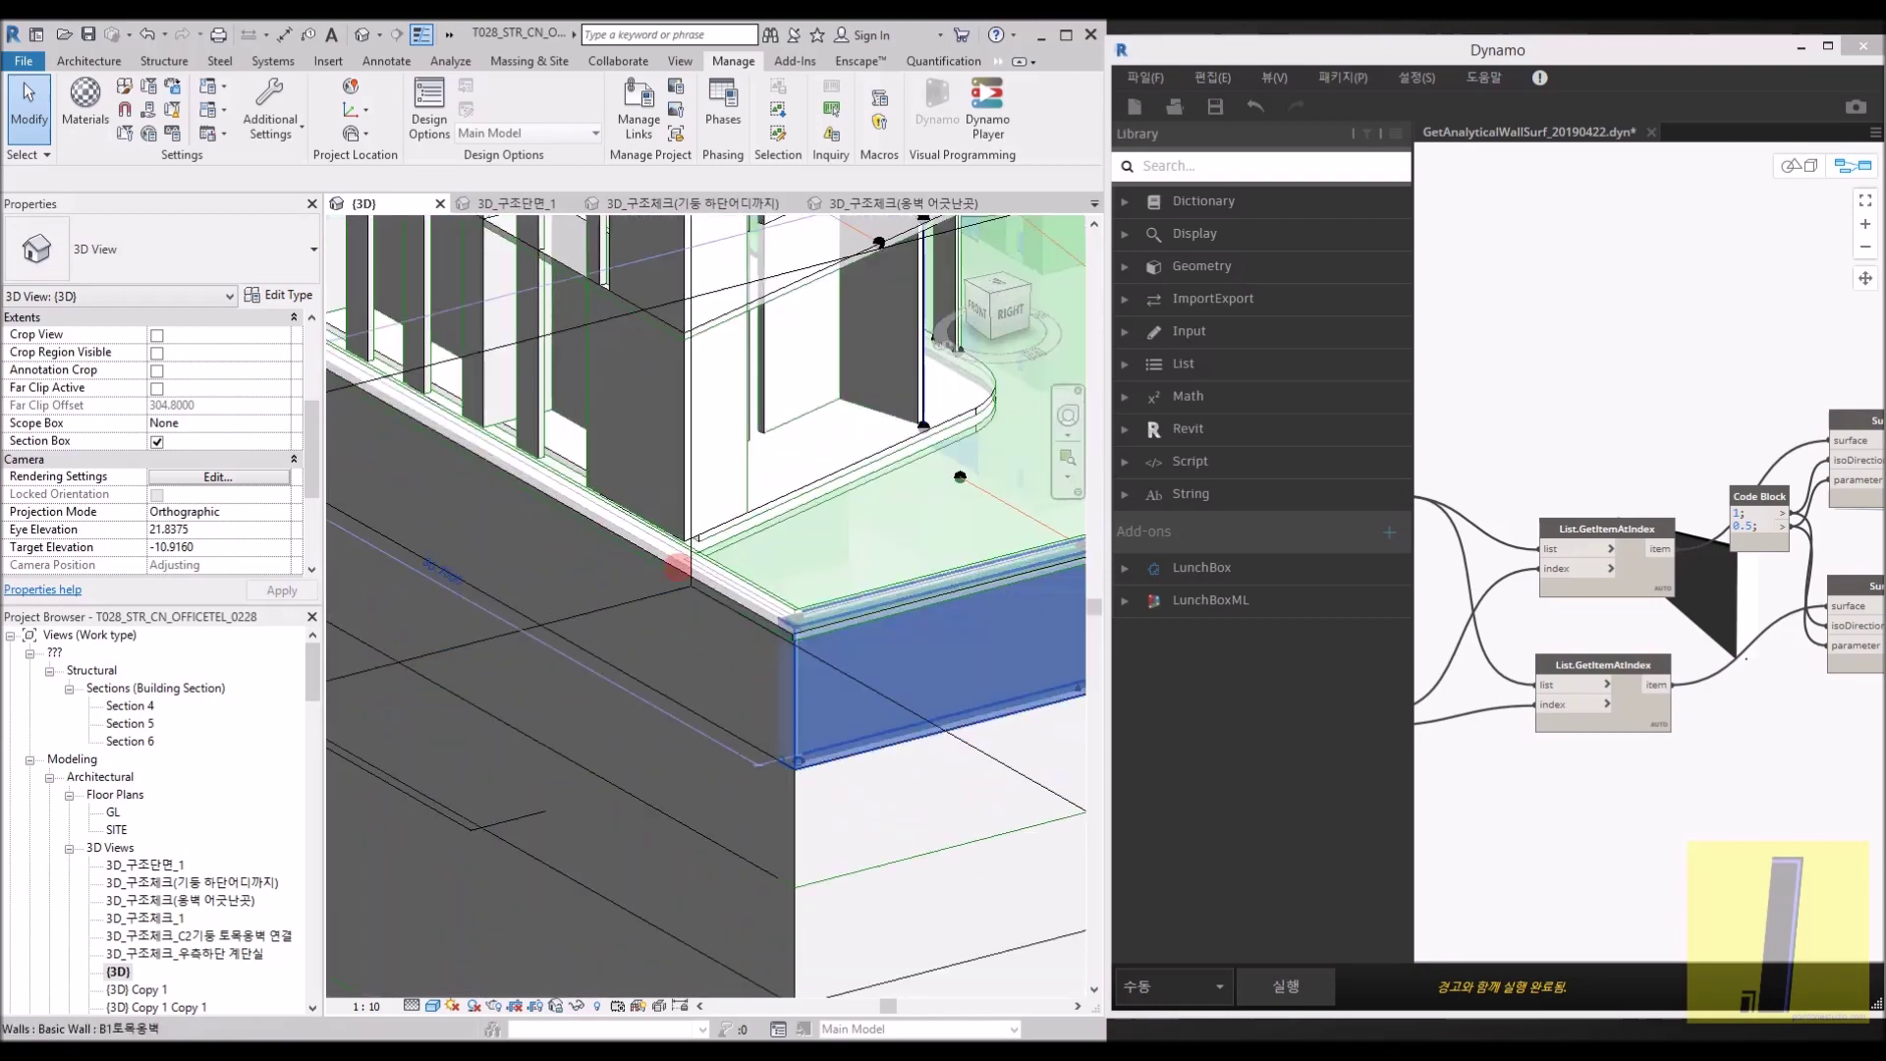
pyautogui.keyDown('shift'); pyautogui.moveTo(678, 568); pyautogui.dragTo(531, 547, button='middle'); pyautogui.keyUp('shift')
pyautogui.scroll(3, 565, 651)
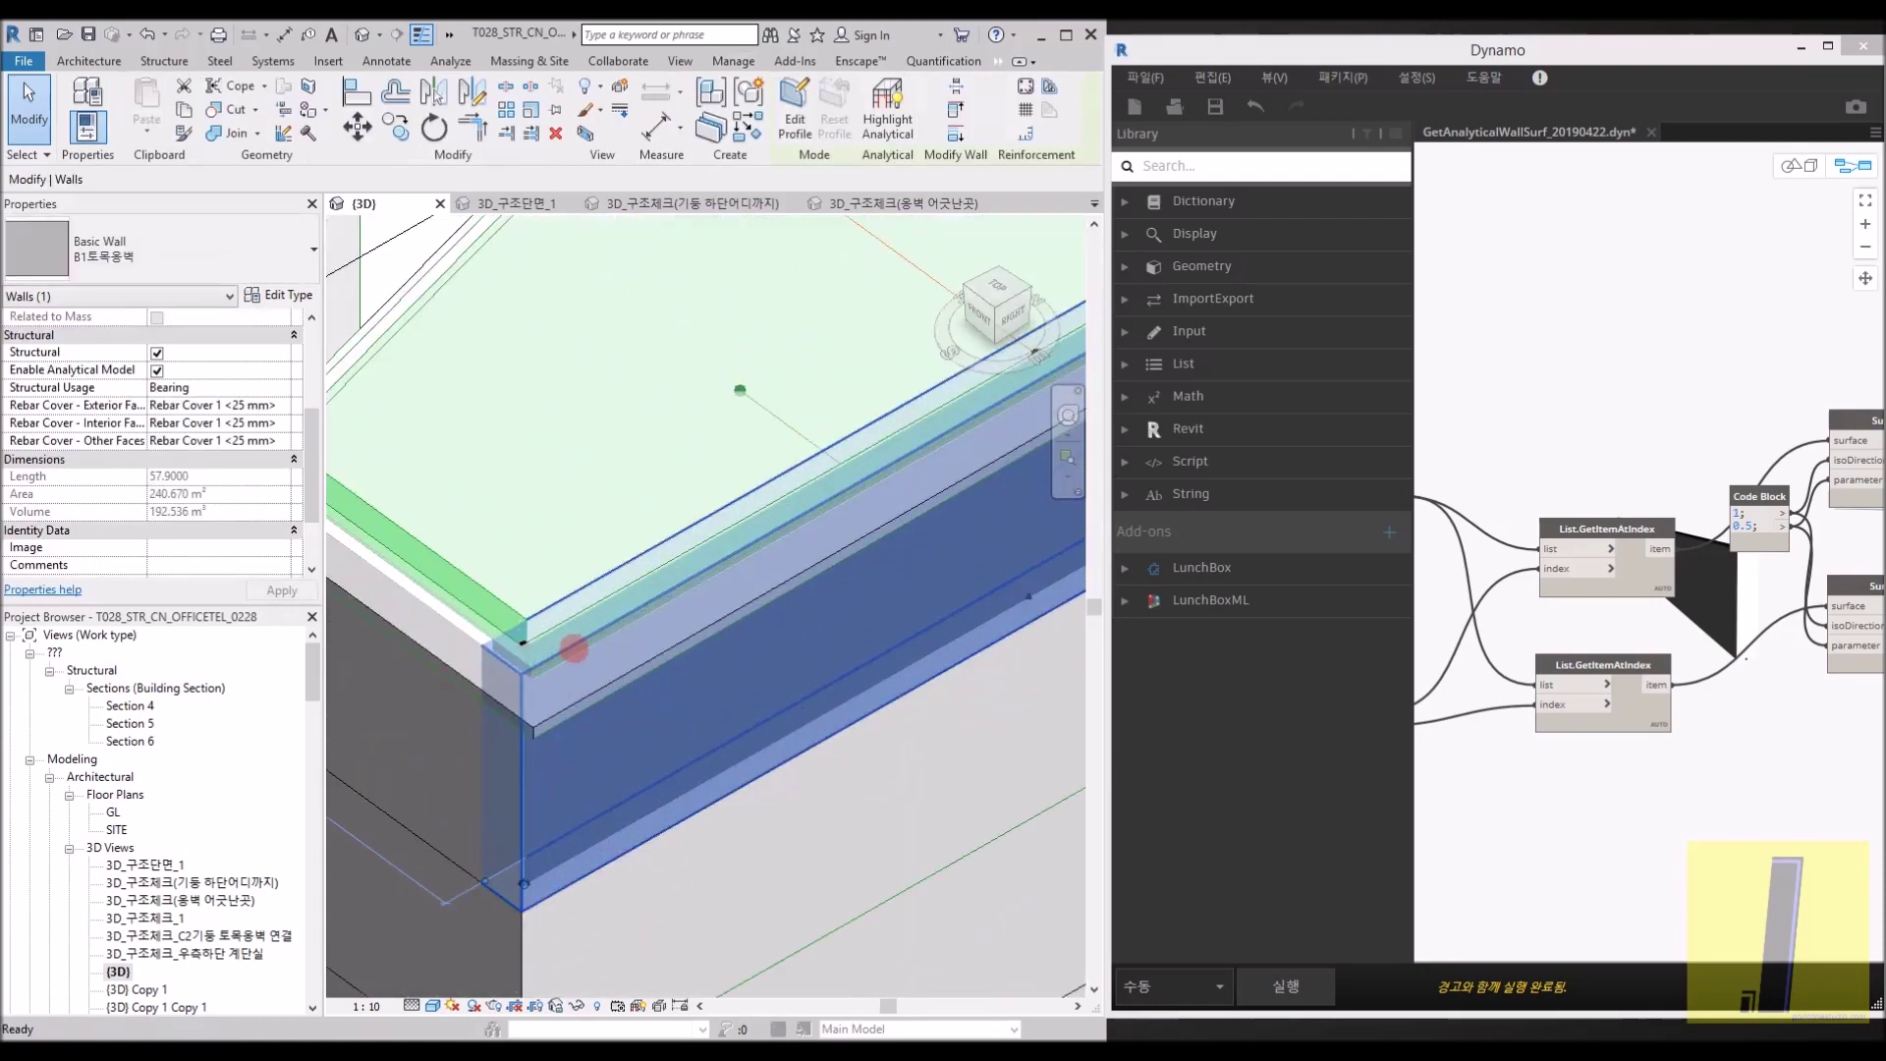
pyautogui.press('v')
pyautogui.press('g')
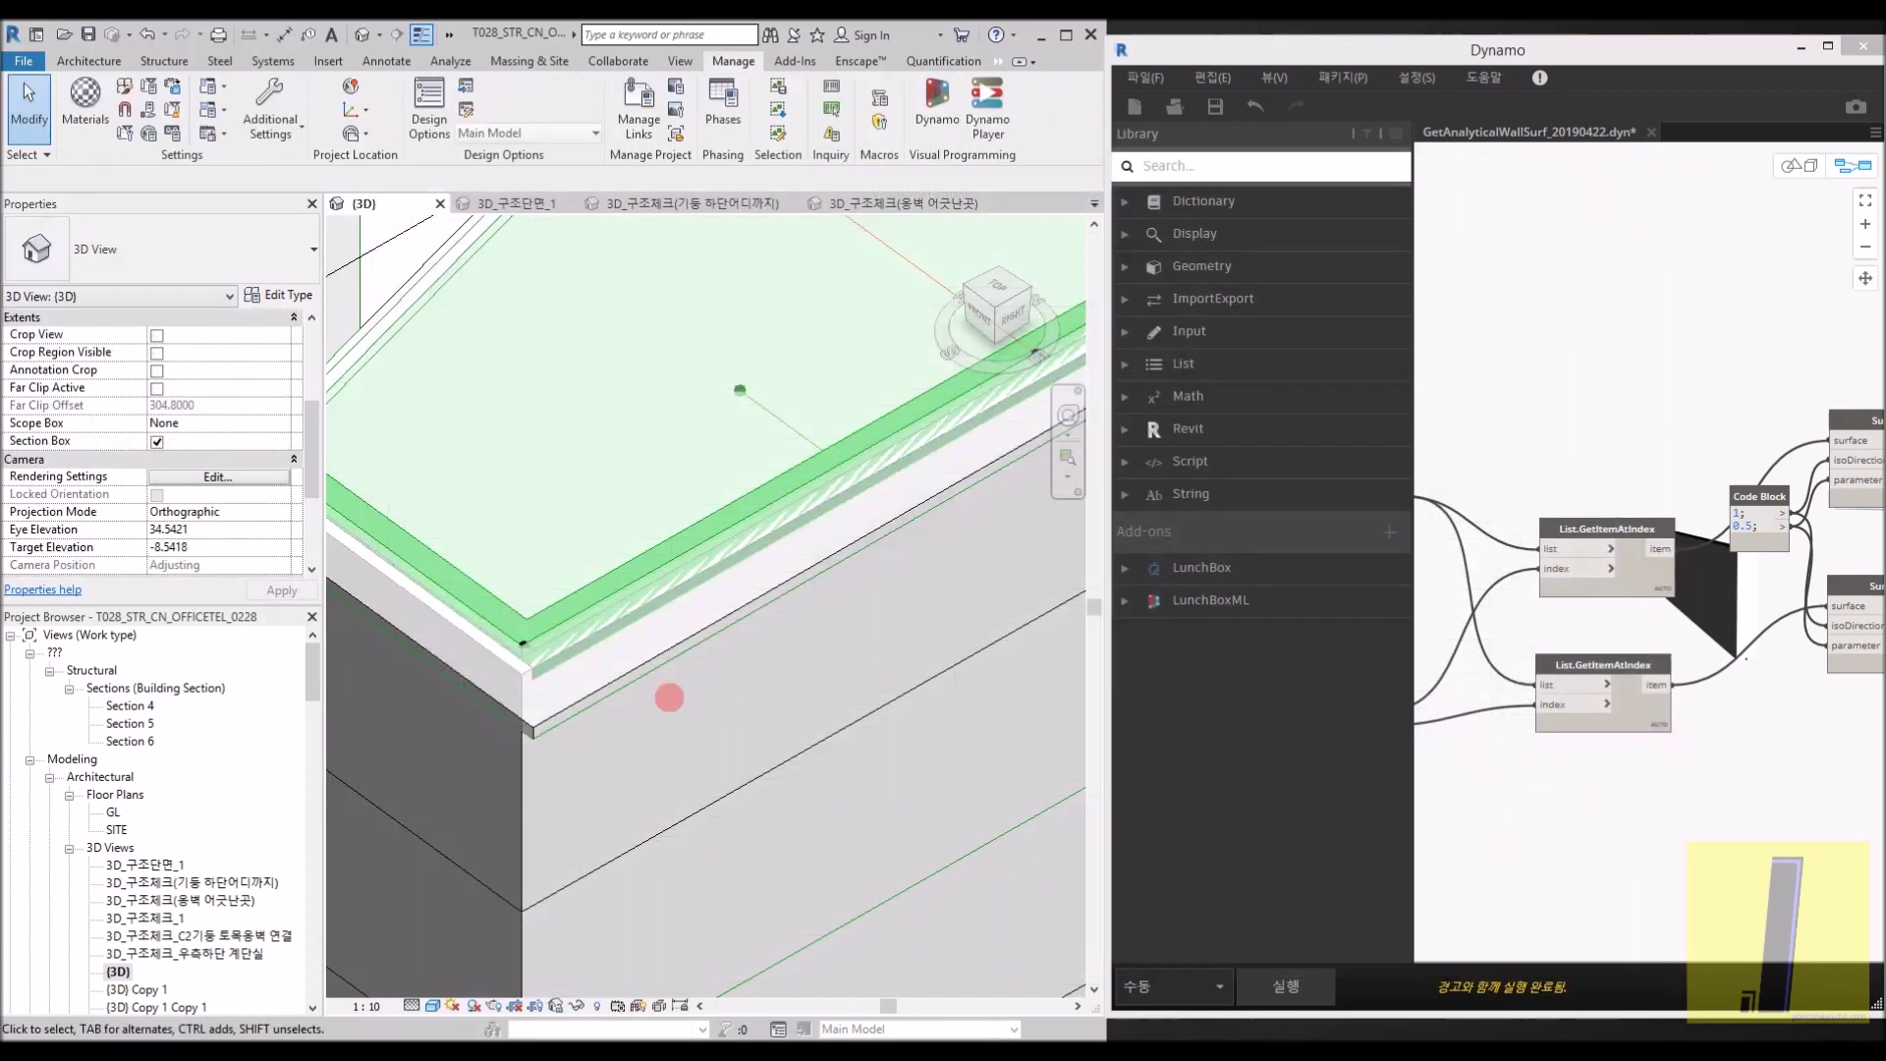
# Examine the wall-surface script's node chain in Dynamo up to the List Create and Surface.ByLoft nodes
pyautogui.scroll(-4, 1612, 521)
pyautogui.moveTo(1558, 455); pyautogui.dragTo(1621, 574, button='middle')
pyautogui.scroll(8, 1591, 610)
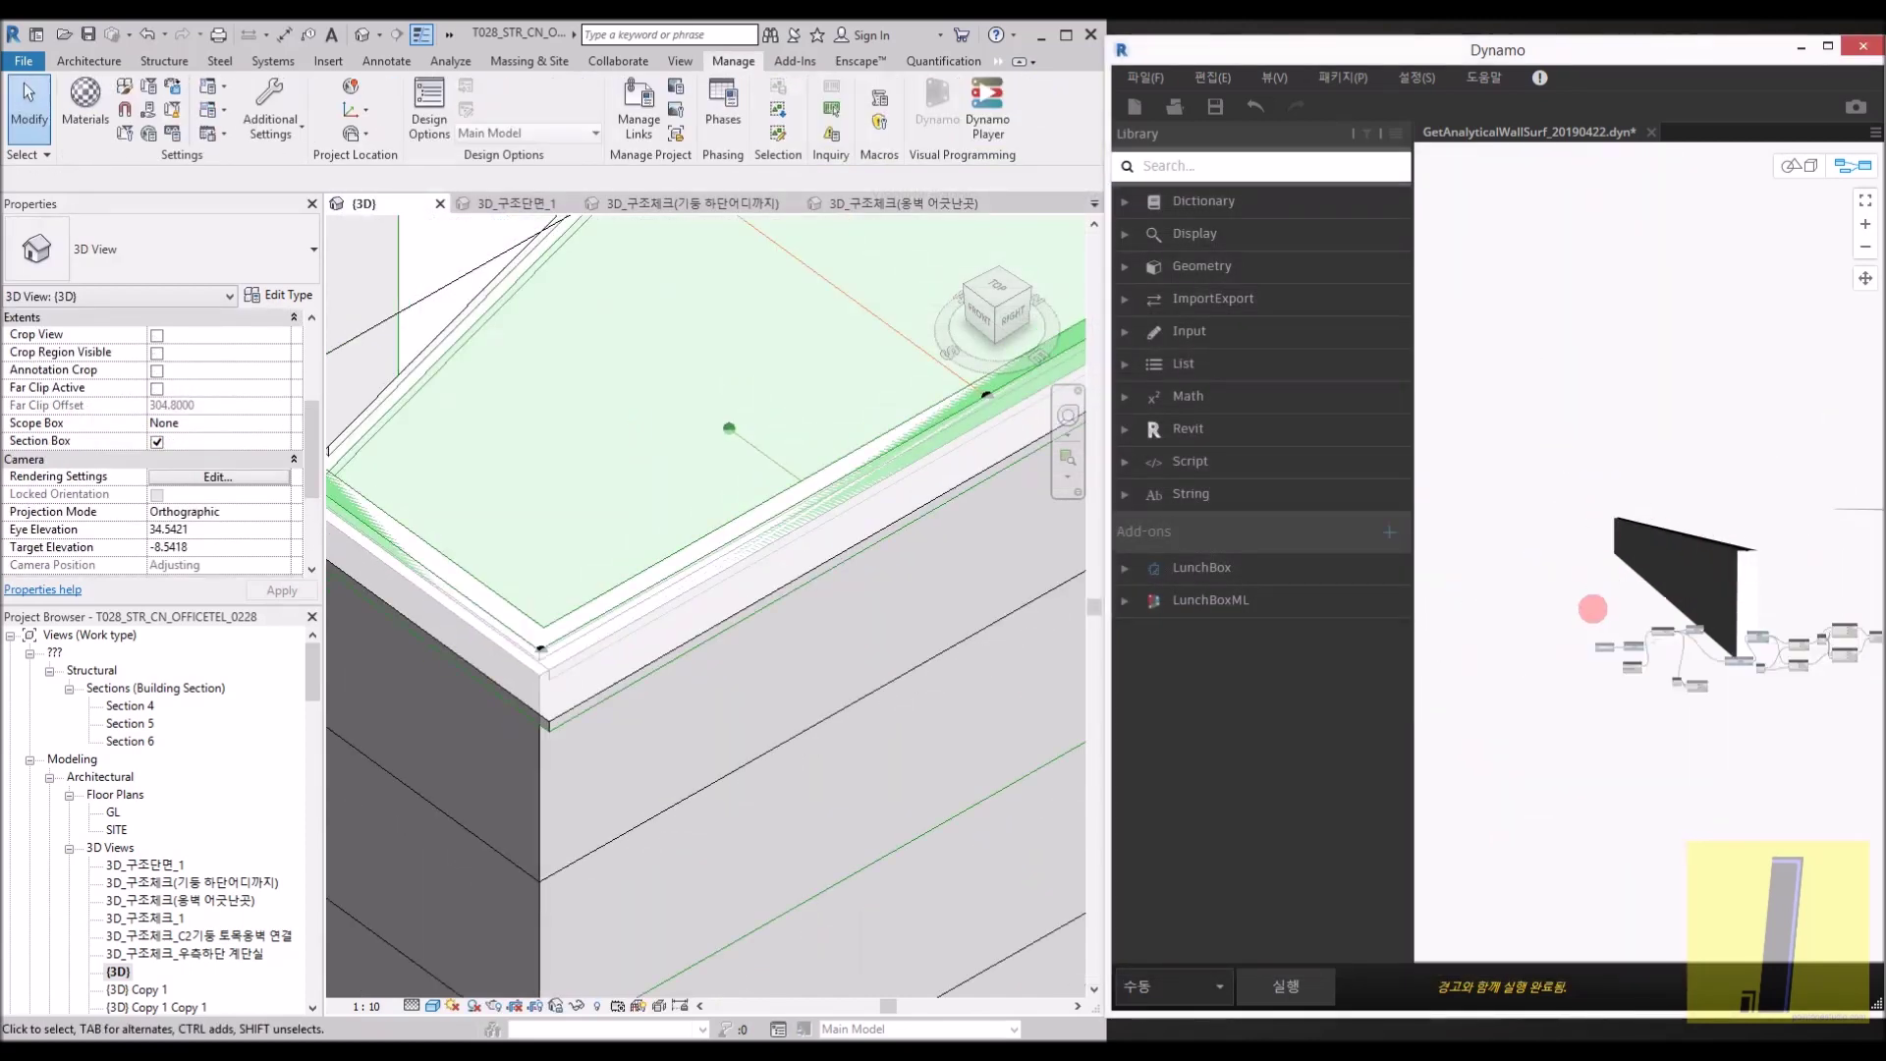
pyautogui.moveTo(1520, 606); pyautogui.dragTo(1322, 556, button='middle')
pyautogui.moveTo(1633, 590); pyautogui.dragTo(1105, 473, button='middle')
pyautogui.moveTo(1639, 695); pyautogui.dragTo(1255, 705, button='middle')
pyautogui.moveTo(1747, 596); pyautogui.dragTo(1798, 604, button='middle')
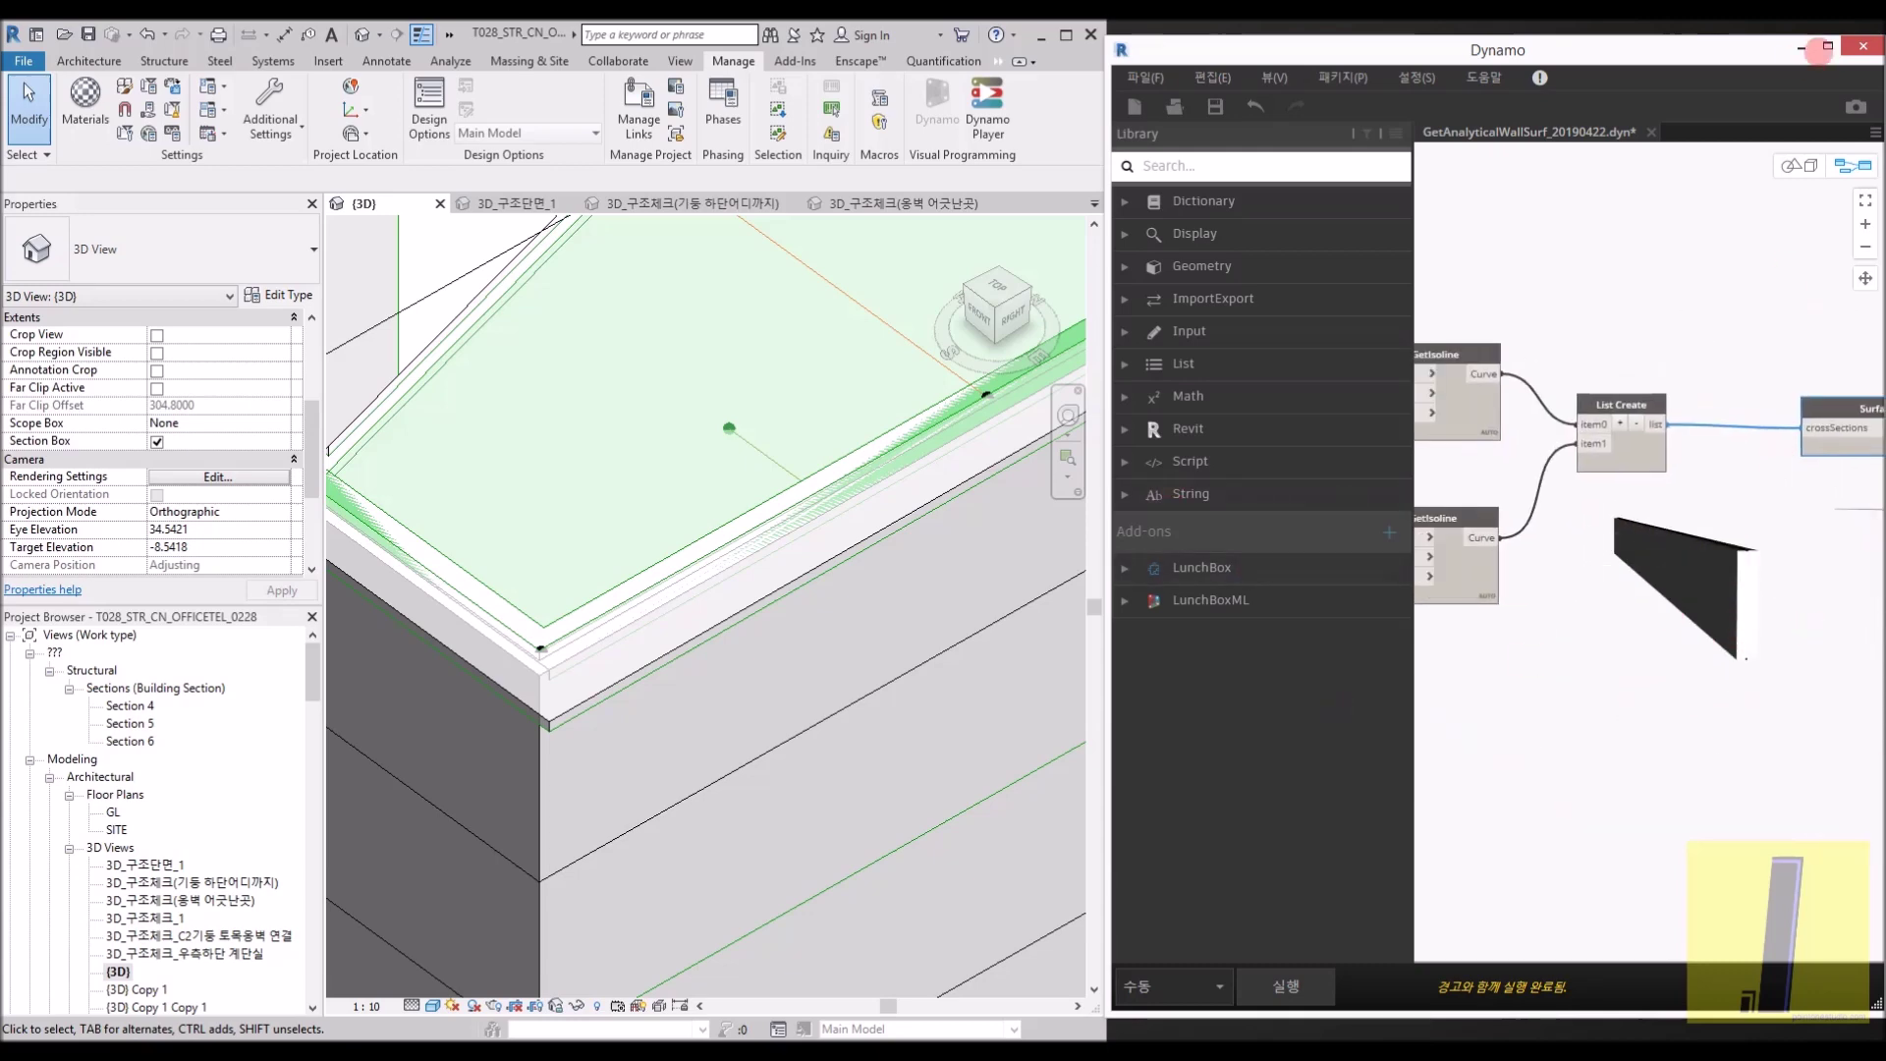
# Maximize the Dynamo window and inspect the whole node graph, selecting its nodes to highlight the wall geometry
pyautogui.click(1824, 48)
pyautogui.moveTo(1040, 487); pyautogui.dragTo(846, 508, button='right')
pyautogui.moveTo(814, 412); pyautogui.dragTo(844, 482)
pyautogui.moveTo(846, 507); pyautogui.dragTo(1496, 419, button='middle')
pyautogui.scroll(-3, 1205, 476)
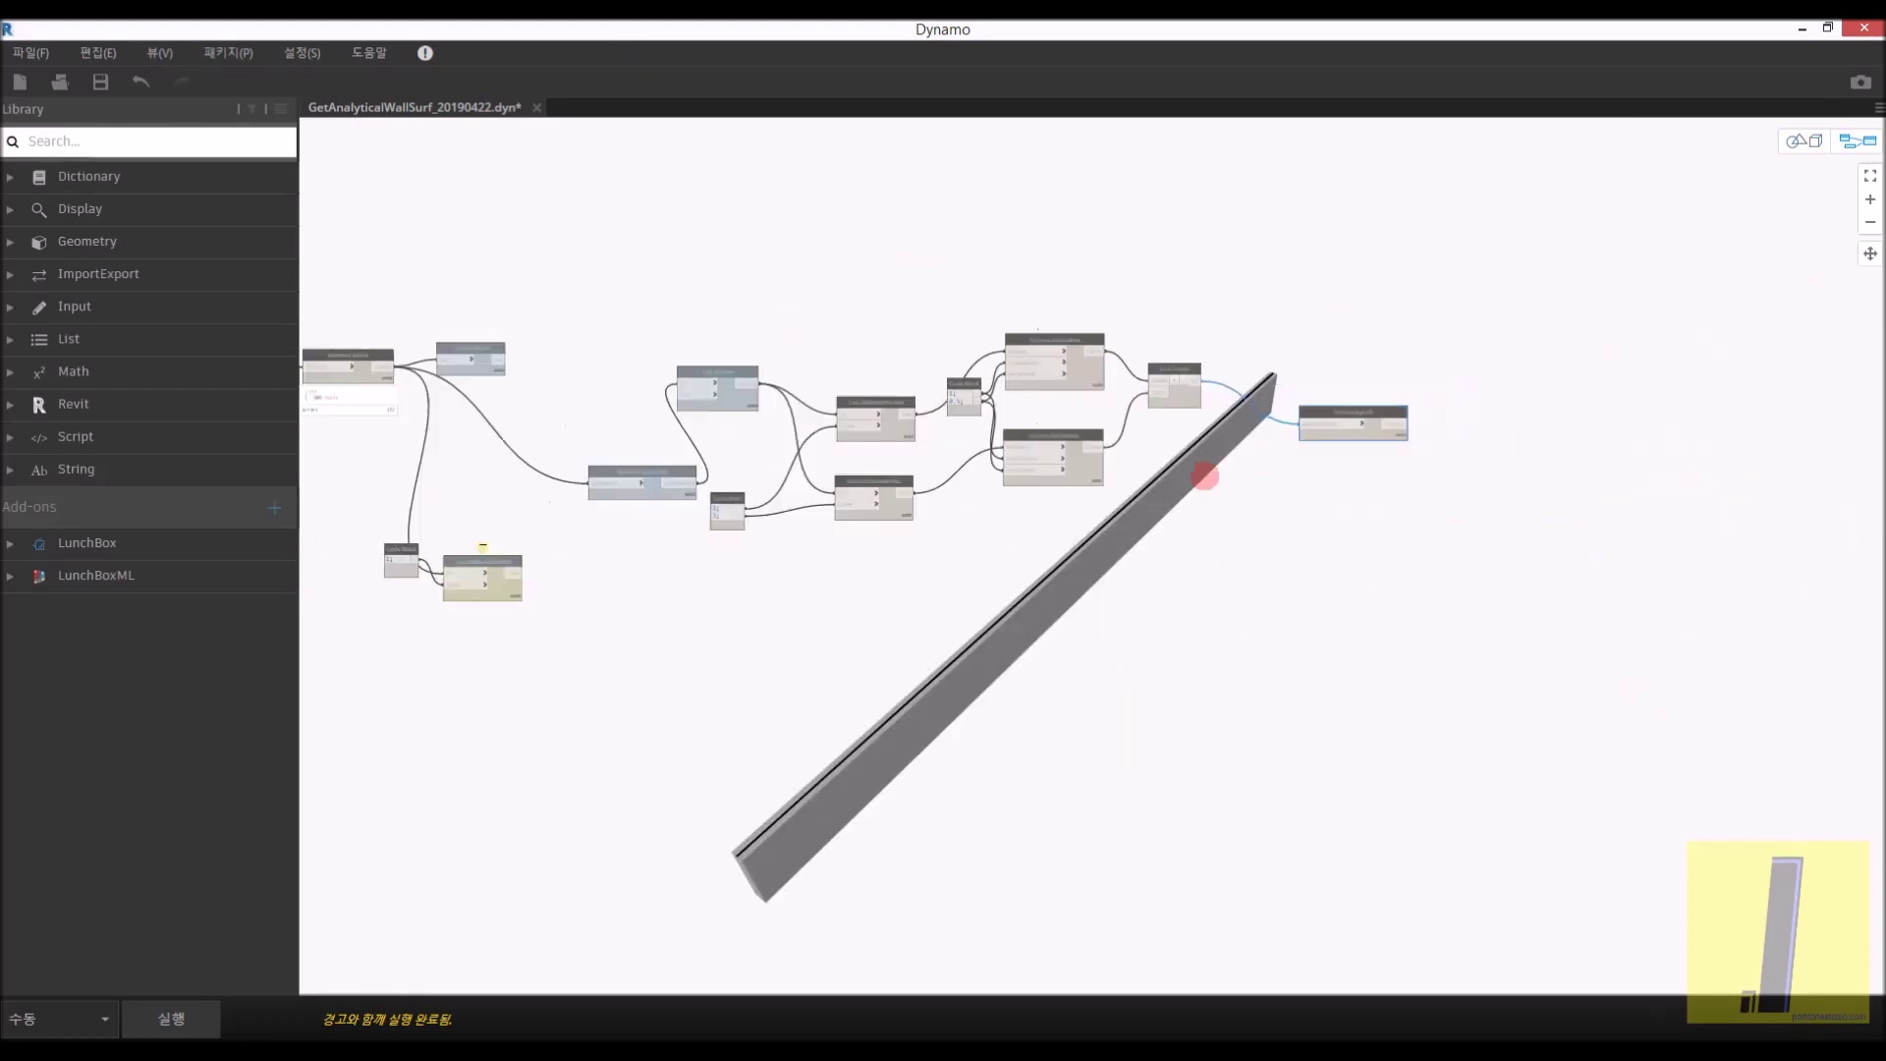
pyautogui.scroll(-2, 1205, 477)
pyautogui.rightClick(652, 255)
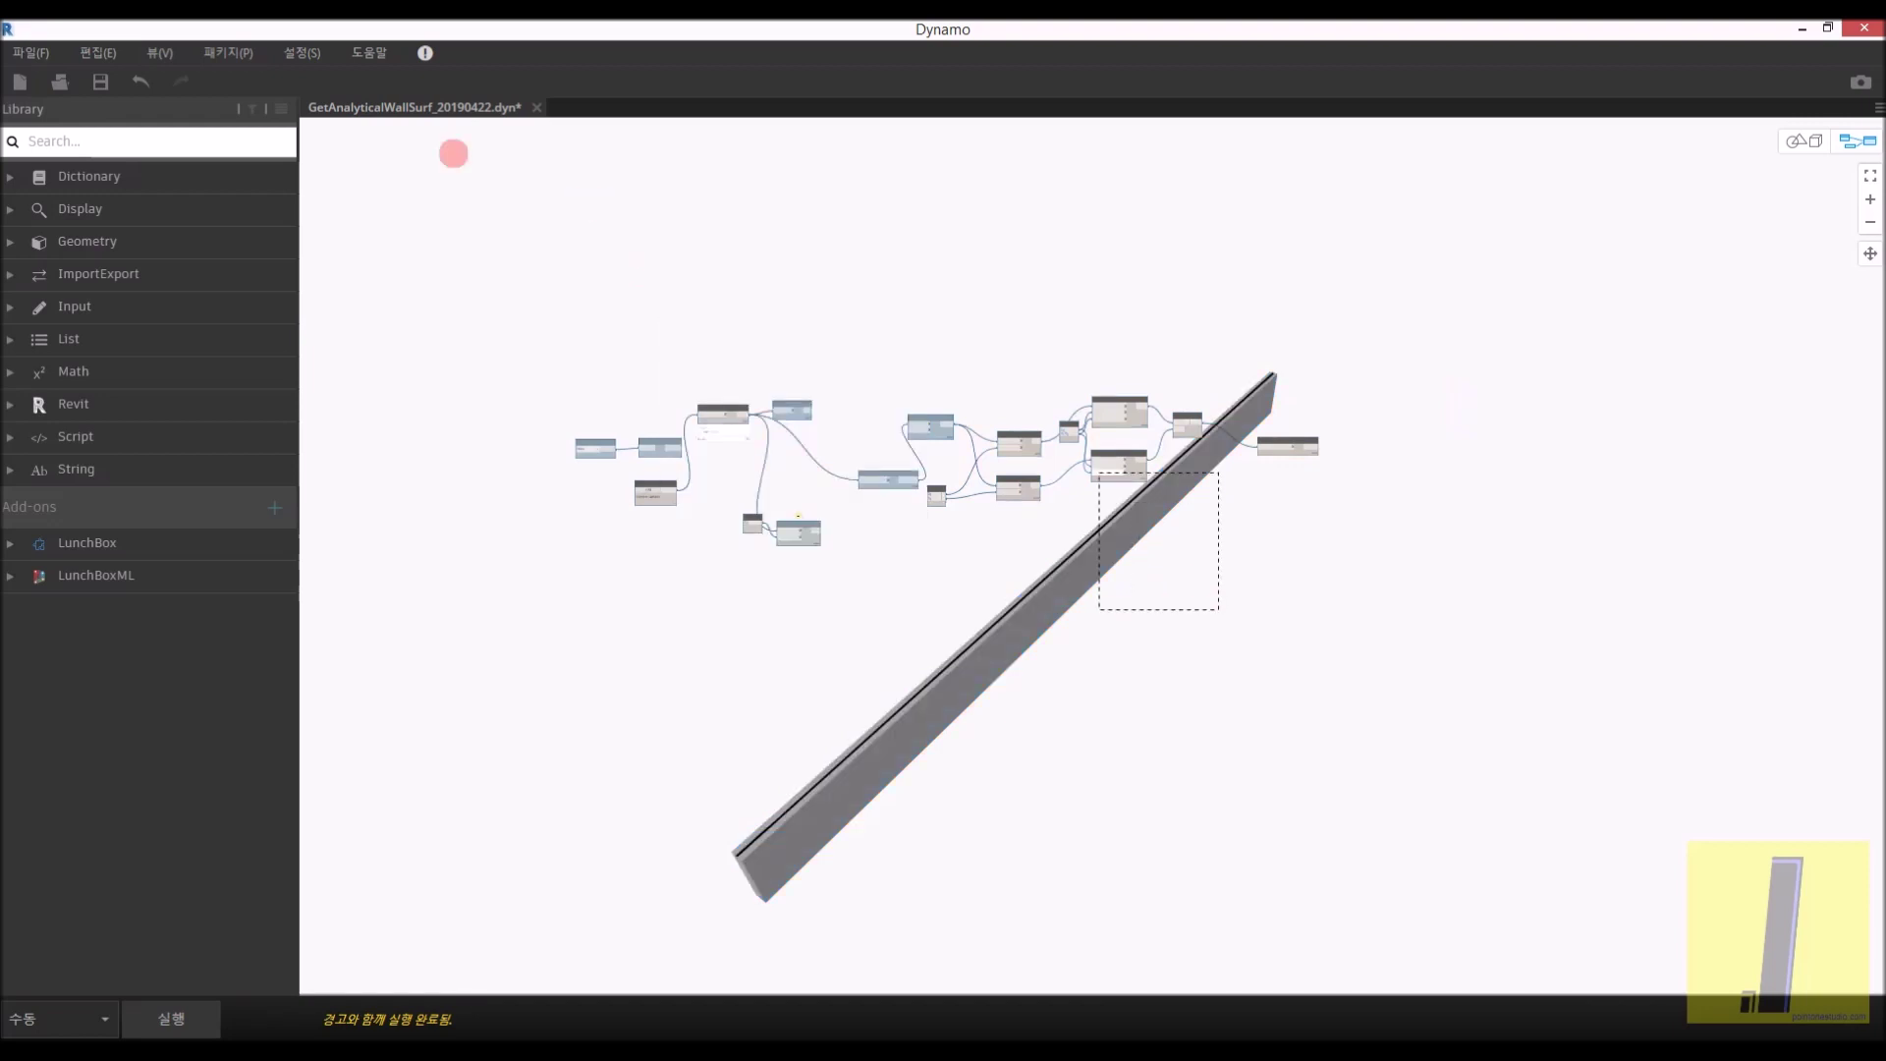
pyautogui.rightClick(651, 342)
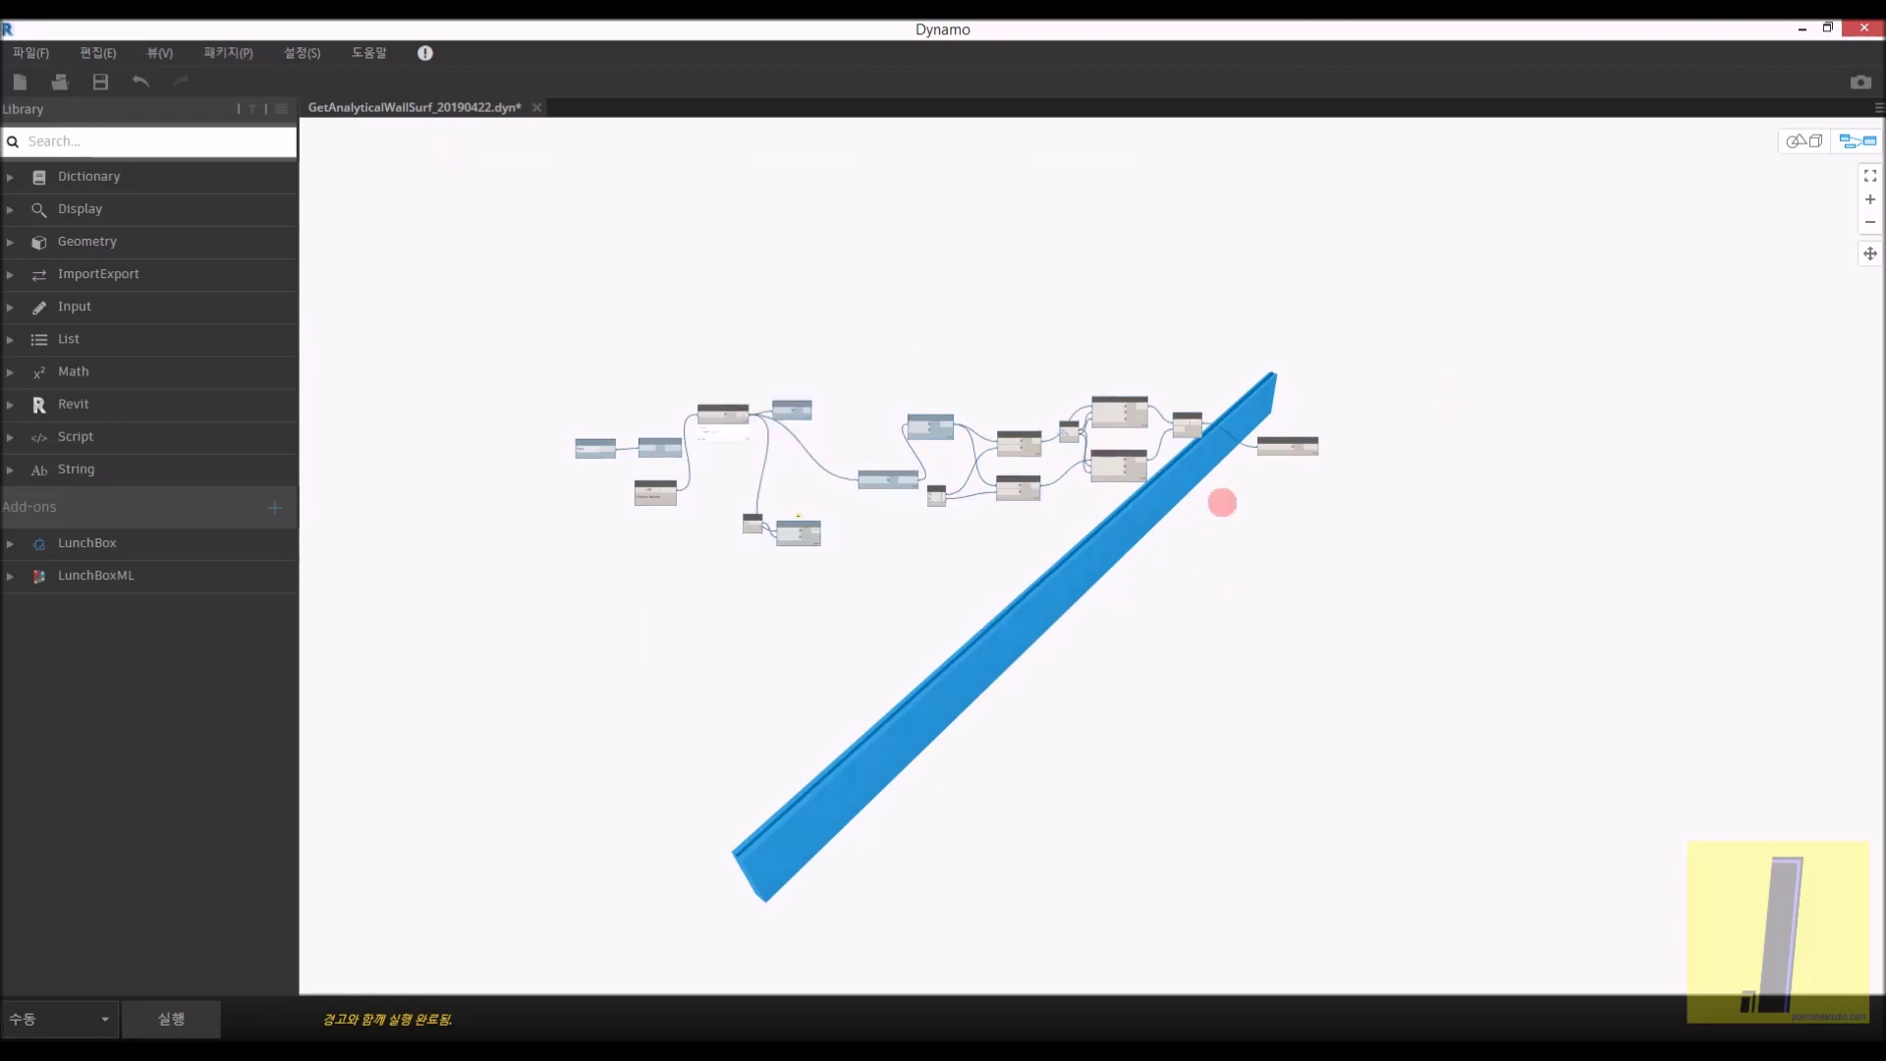
pyautogui.click(1222, 502)
# Select the nodes from List.GetItemAtIndex through List Create and hide their upstream geometry preview
pyautogui.scroll(3, 1263, 444)
pyautogui.scroll(-1, 1197, 491)
pyautogui.moveTo(1147, 536); pyautogui.dragTo(676, 240)
pyautogui.rightClick(741, 252)
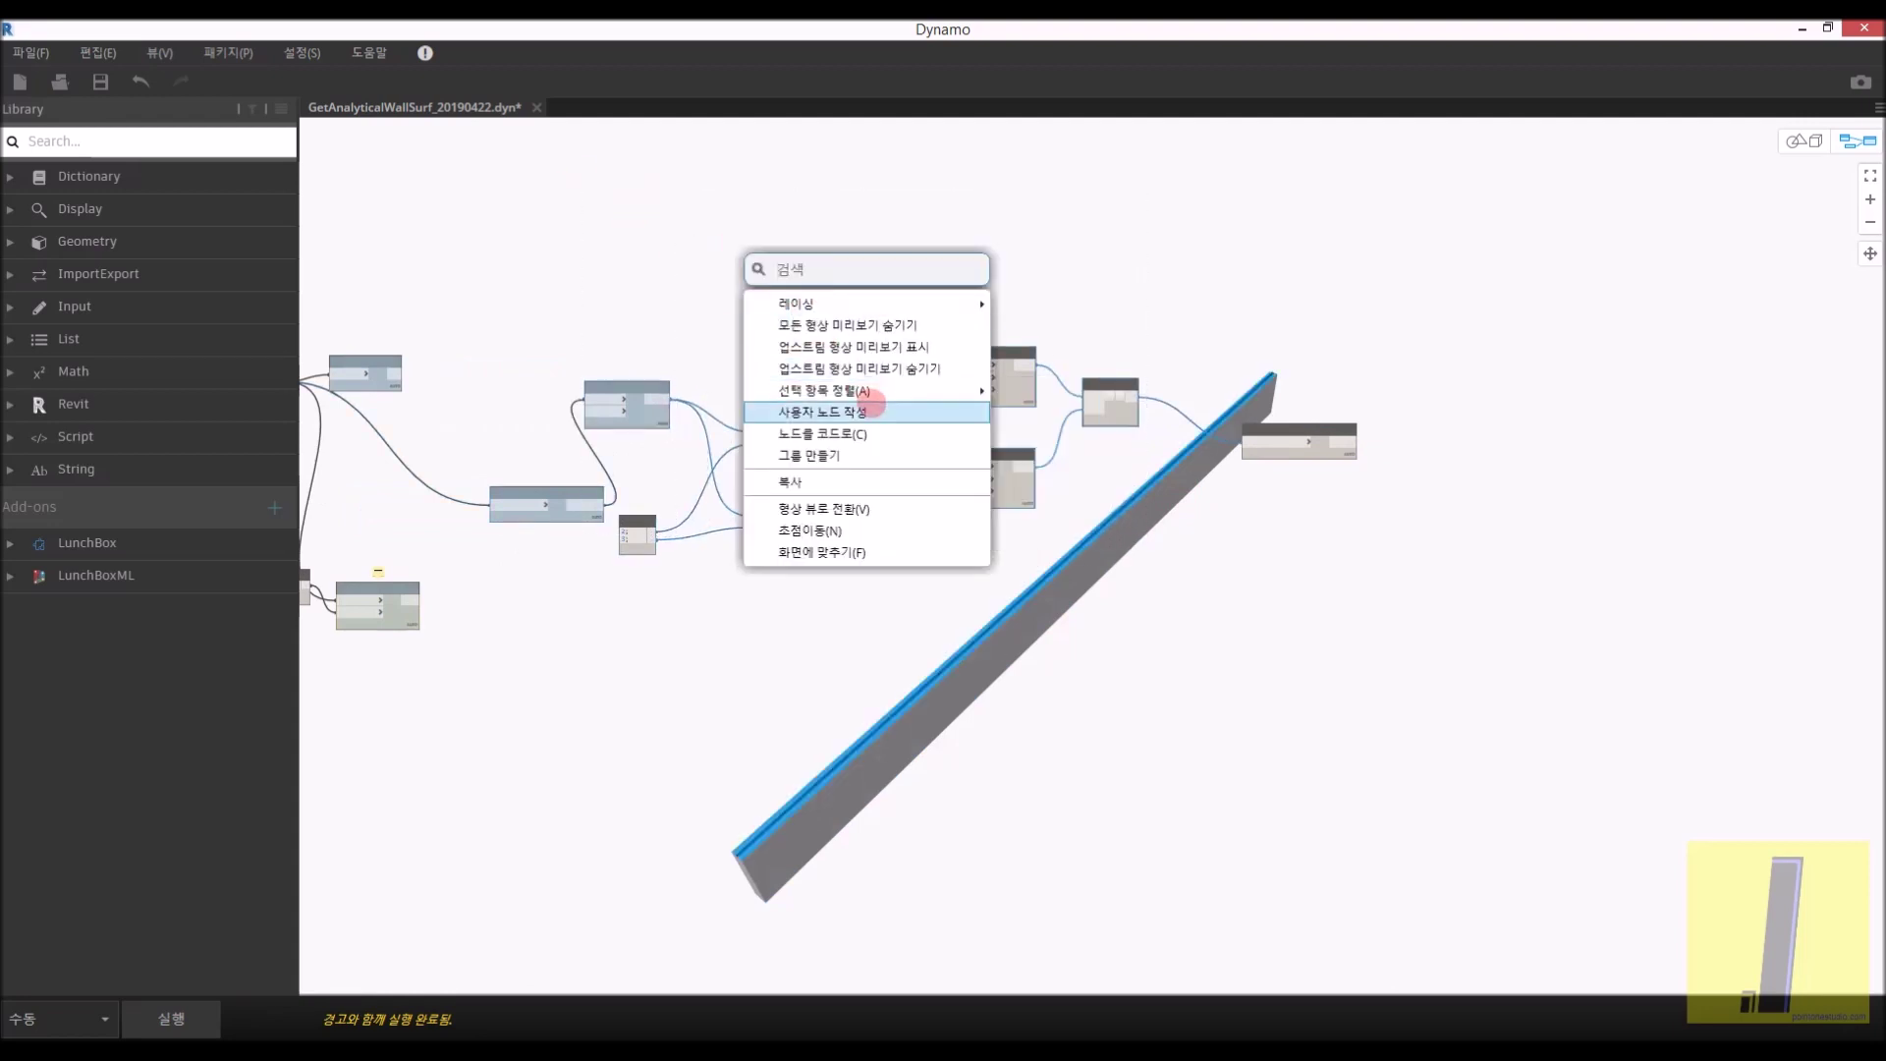
pyautogui.click(869, 364)
pyautogui.click(1147, 517)
pyautogui.moveTo(850, 372); pyautogui.dragTo(776, 299)
pyautogui.rightClick(814, 369)
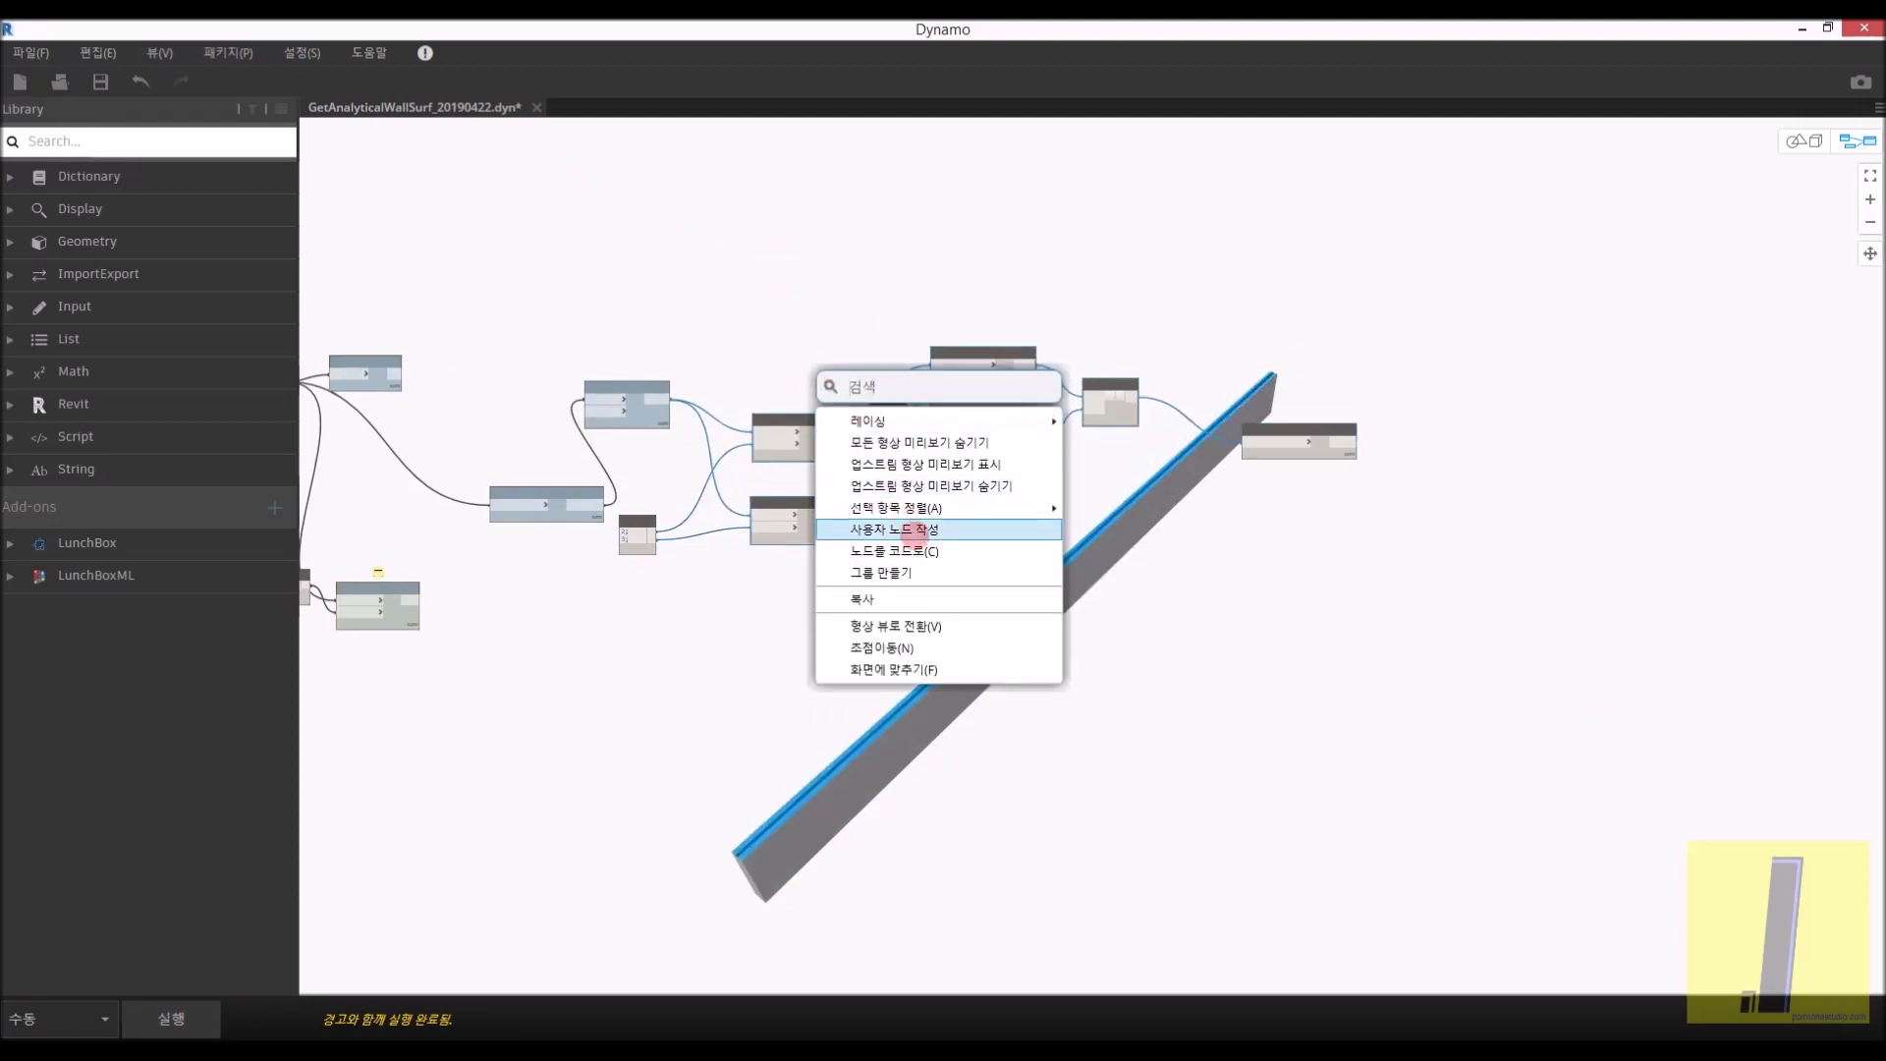
pyautogui.click(910, 485)
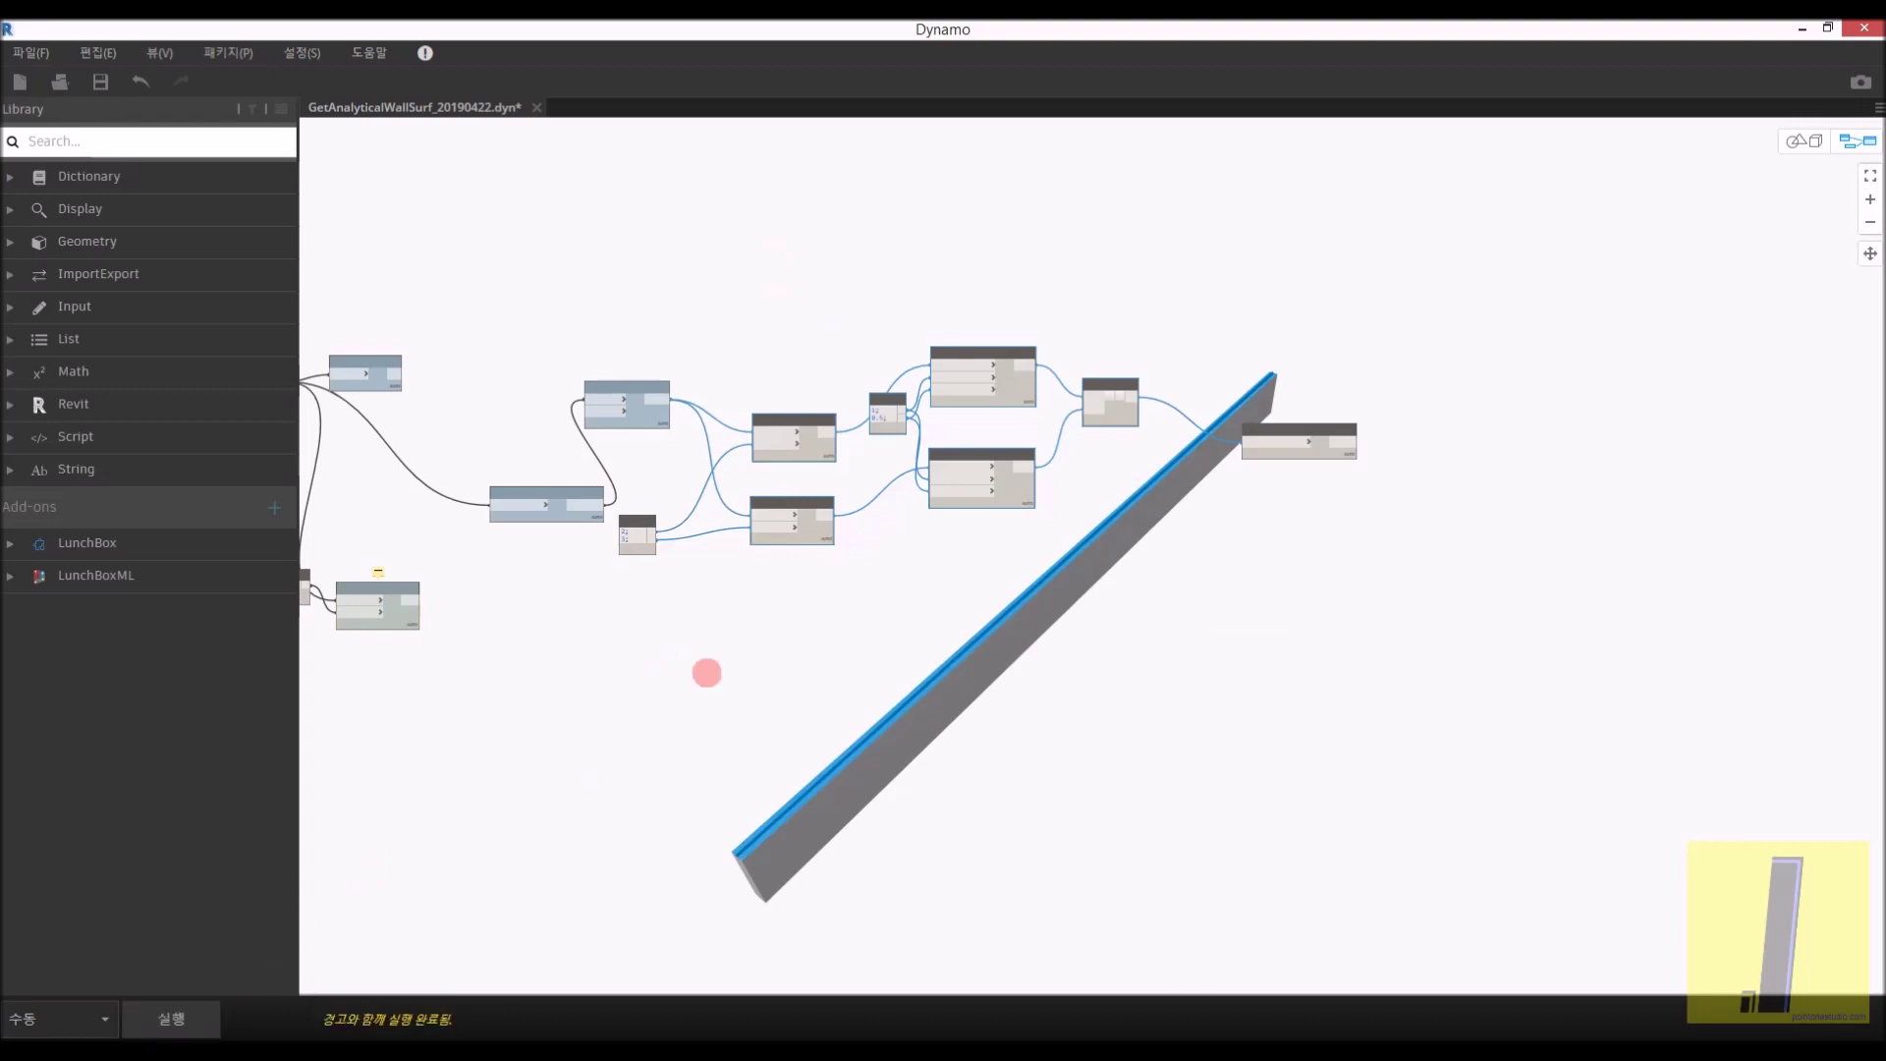
# Move the Surface.ByLoft node lower in the graph, beneath the List Create node
pyautogui.click(1084, 572)
pyautogui.moveTo(1315, 454); pyautogui.dragTo(1210, 563)
pyautogui.scroll(5, 927, 719)
pyautogui.scroll(-1, 889, 739)
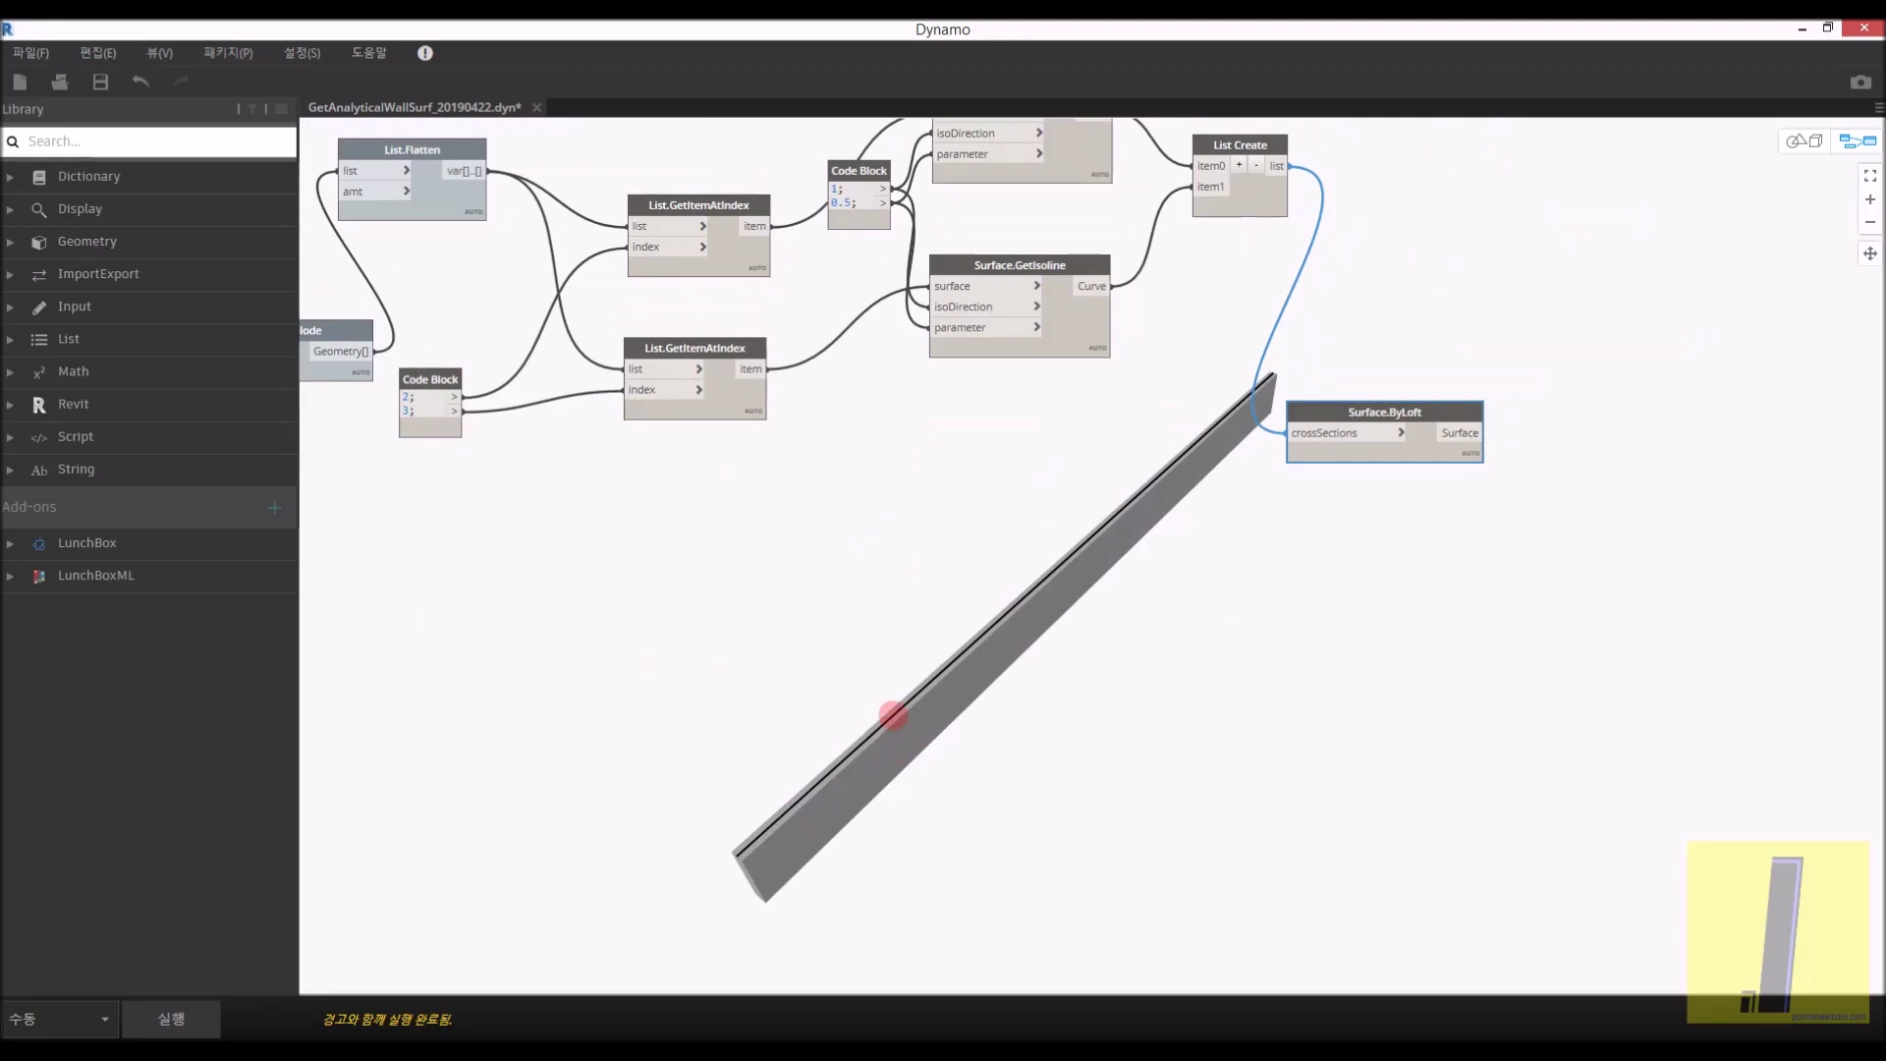
pyautogui.scroll(-5, 857, 637)
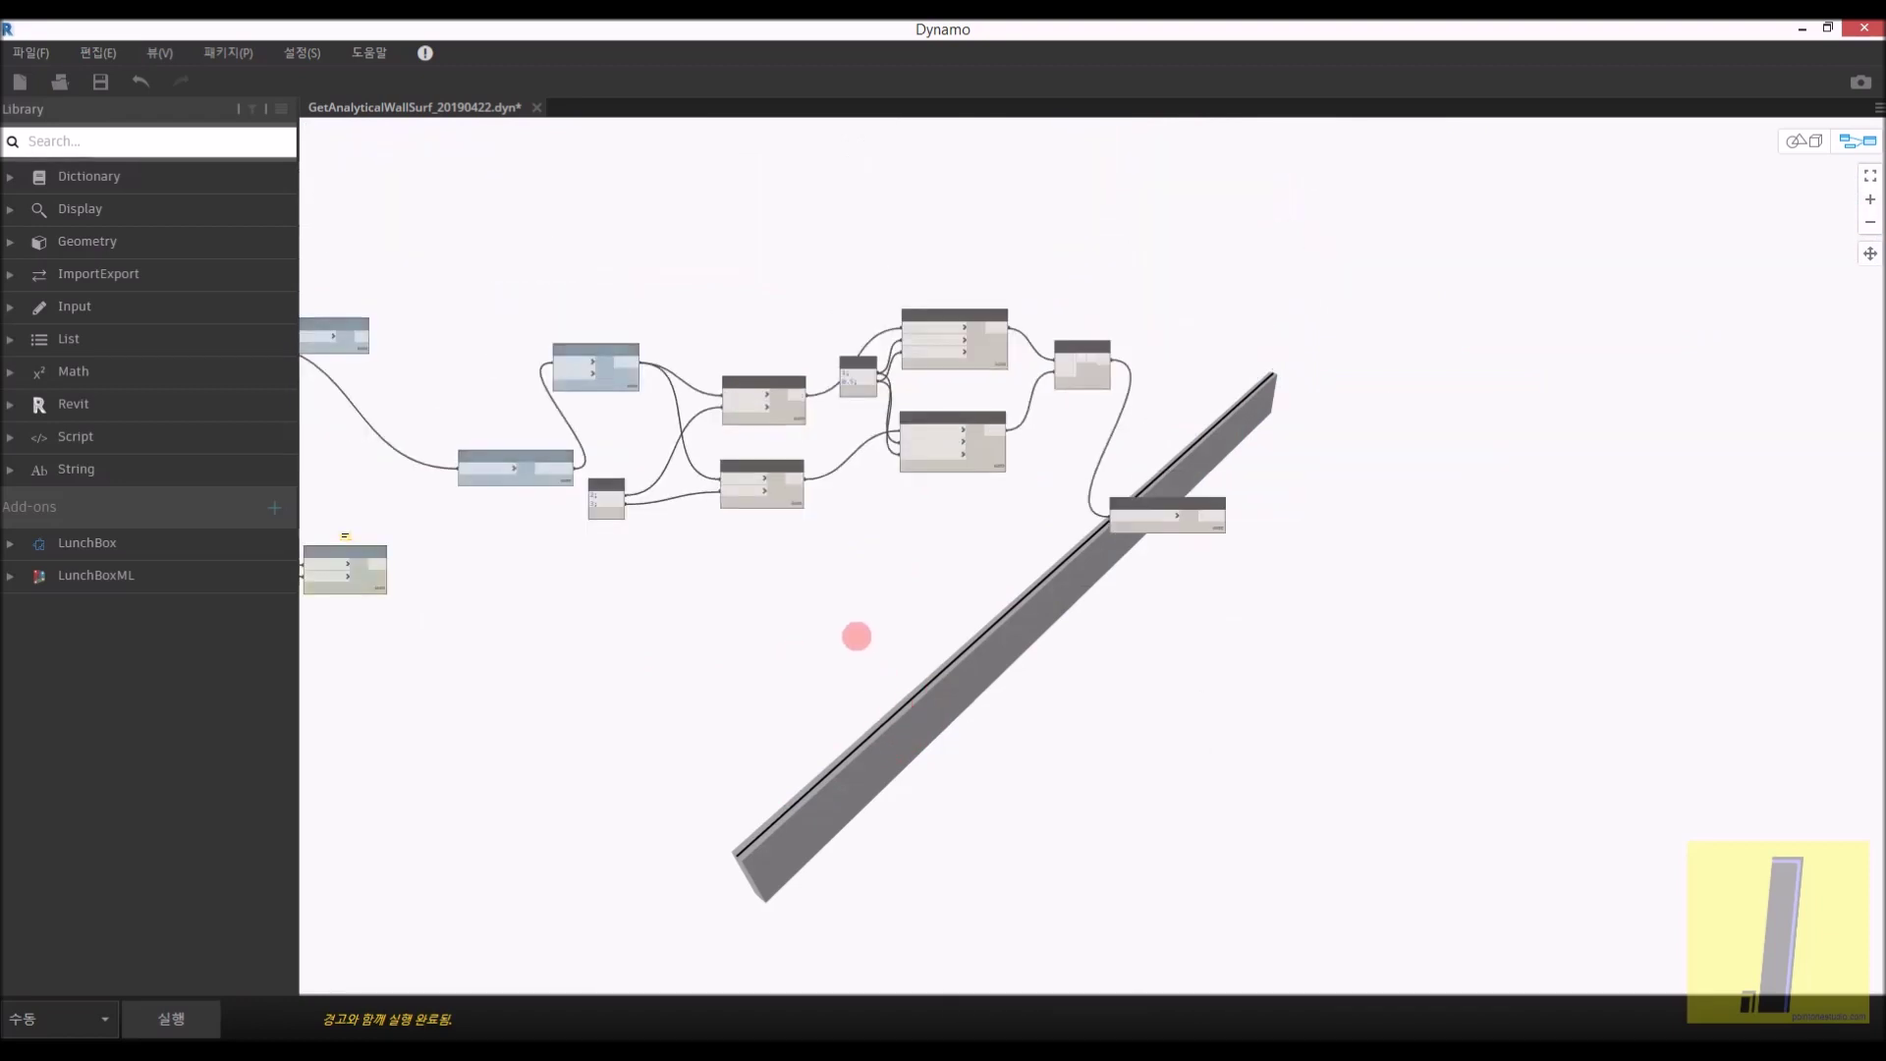
# Inspect the wall solid and its lofted centre surface from another angle in Dynamo's geometry view
pyautogui.press('Escape')
pyautogui.press('Escape')
pyautogui.moveTo(1125, 585)
pyautogui.mouseDown(button='right')
pyautogui.moveTo(1191, 546)
pyautogui.moveTo(1296, 630)
pyautogui.moveTo(1250, 661)
pyautogui.moveTo(1061, 679)
pyautogui.mouseUp(button='right')
pyautogui.scroll(3, 1294, 648)
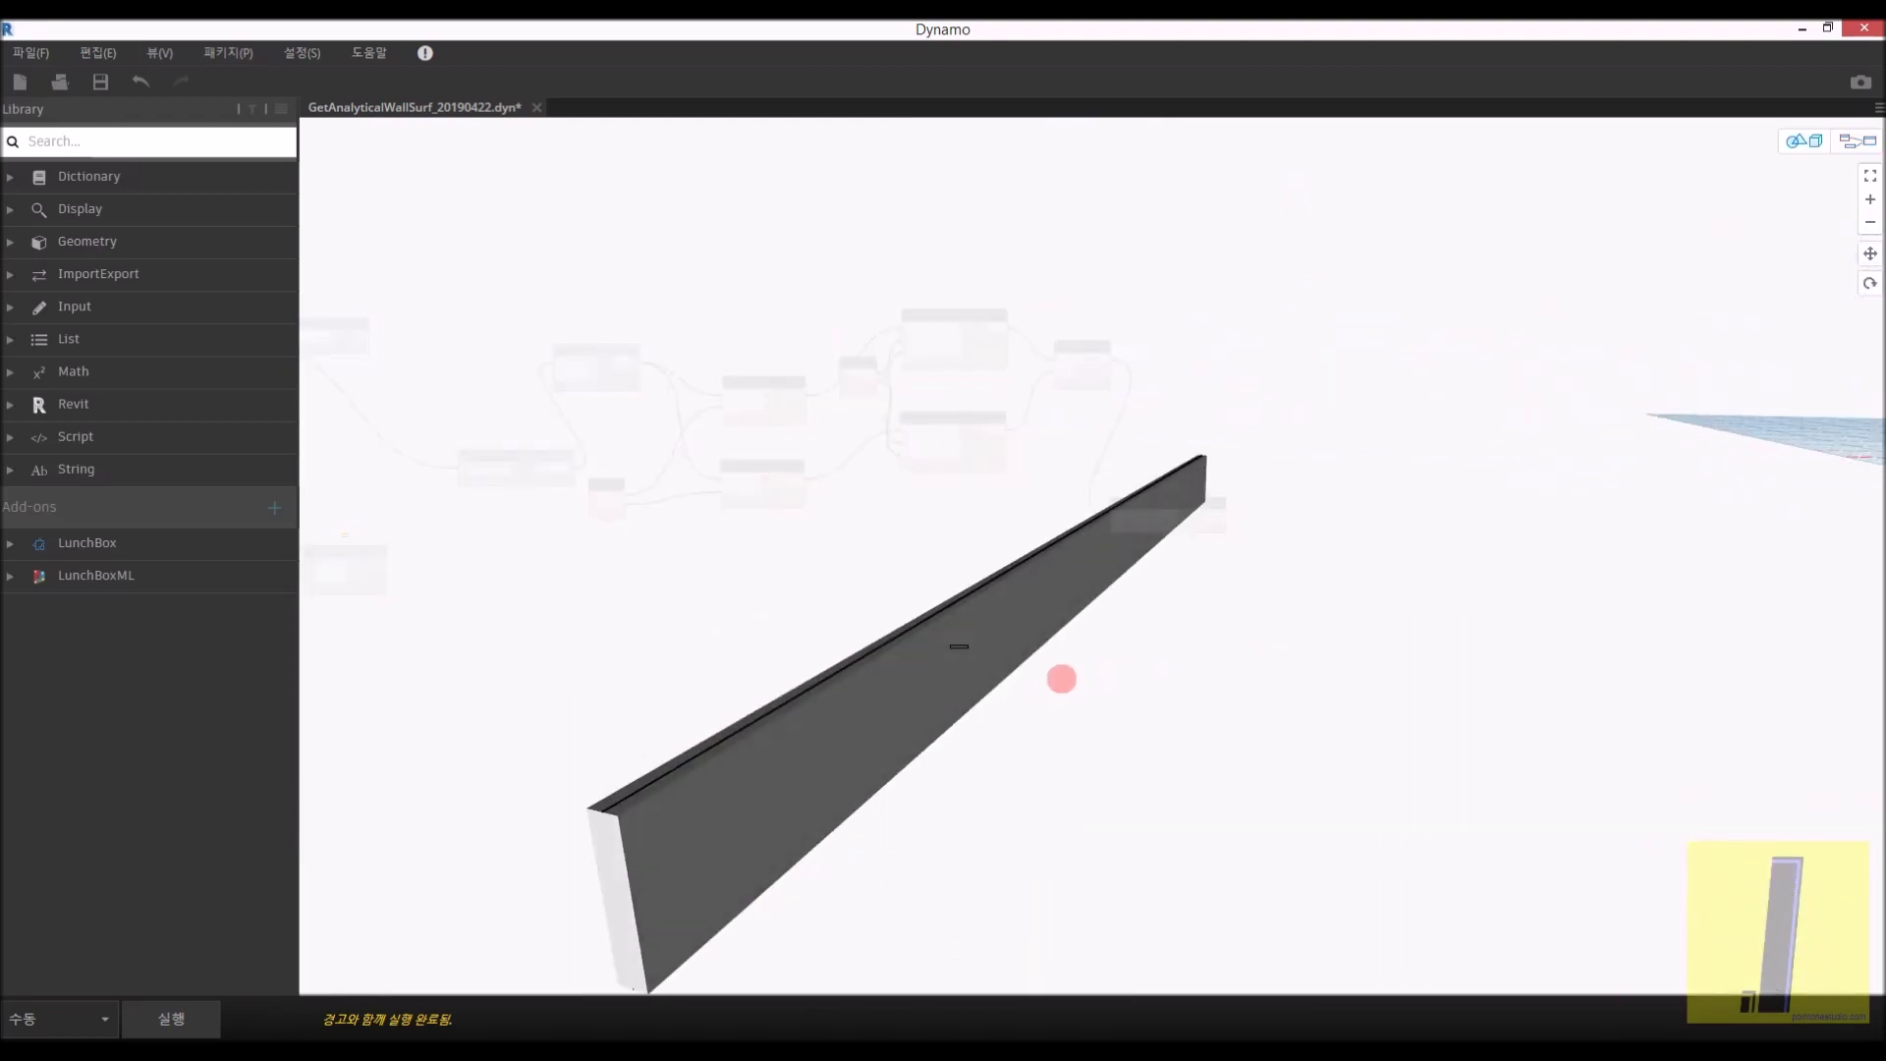
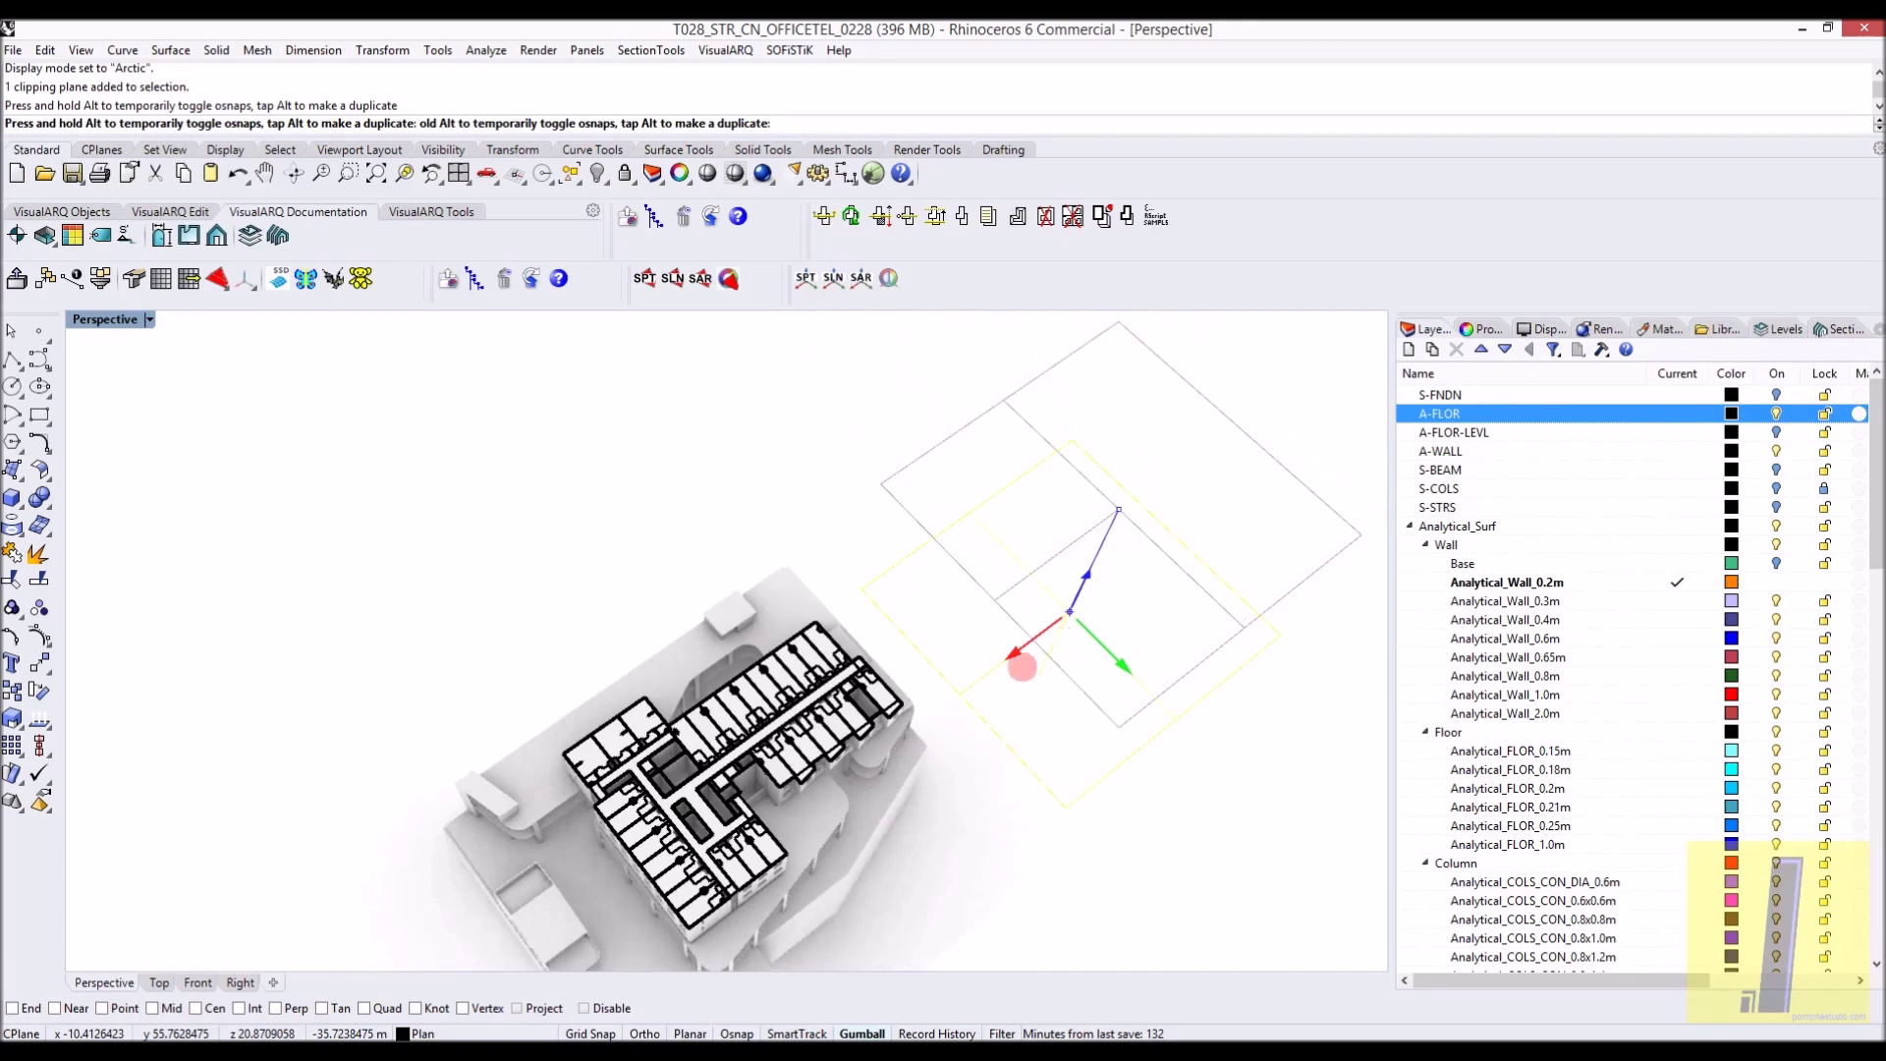
# Switch to Rhino, display the Perspective viewport in Shaded mode, and make A-FLOR the current layer with the Analytical_Surf group collapsed
pyautogui.hotkey('ctrl', 'alt', 's')
pyautogui.moveTo(901, 713)
pyautogui.mouseDown(button='right')
pyautogui.moveTo(914, 693)
pyautogui.moveTo(887, 620)
pyautogui.moveTo(1693, 745)
pyautogui.mouseUp(button='right')
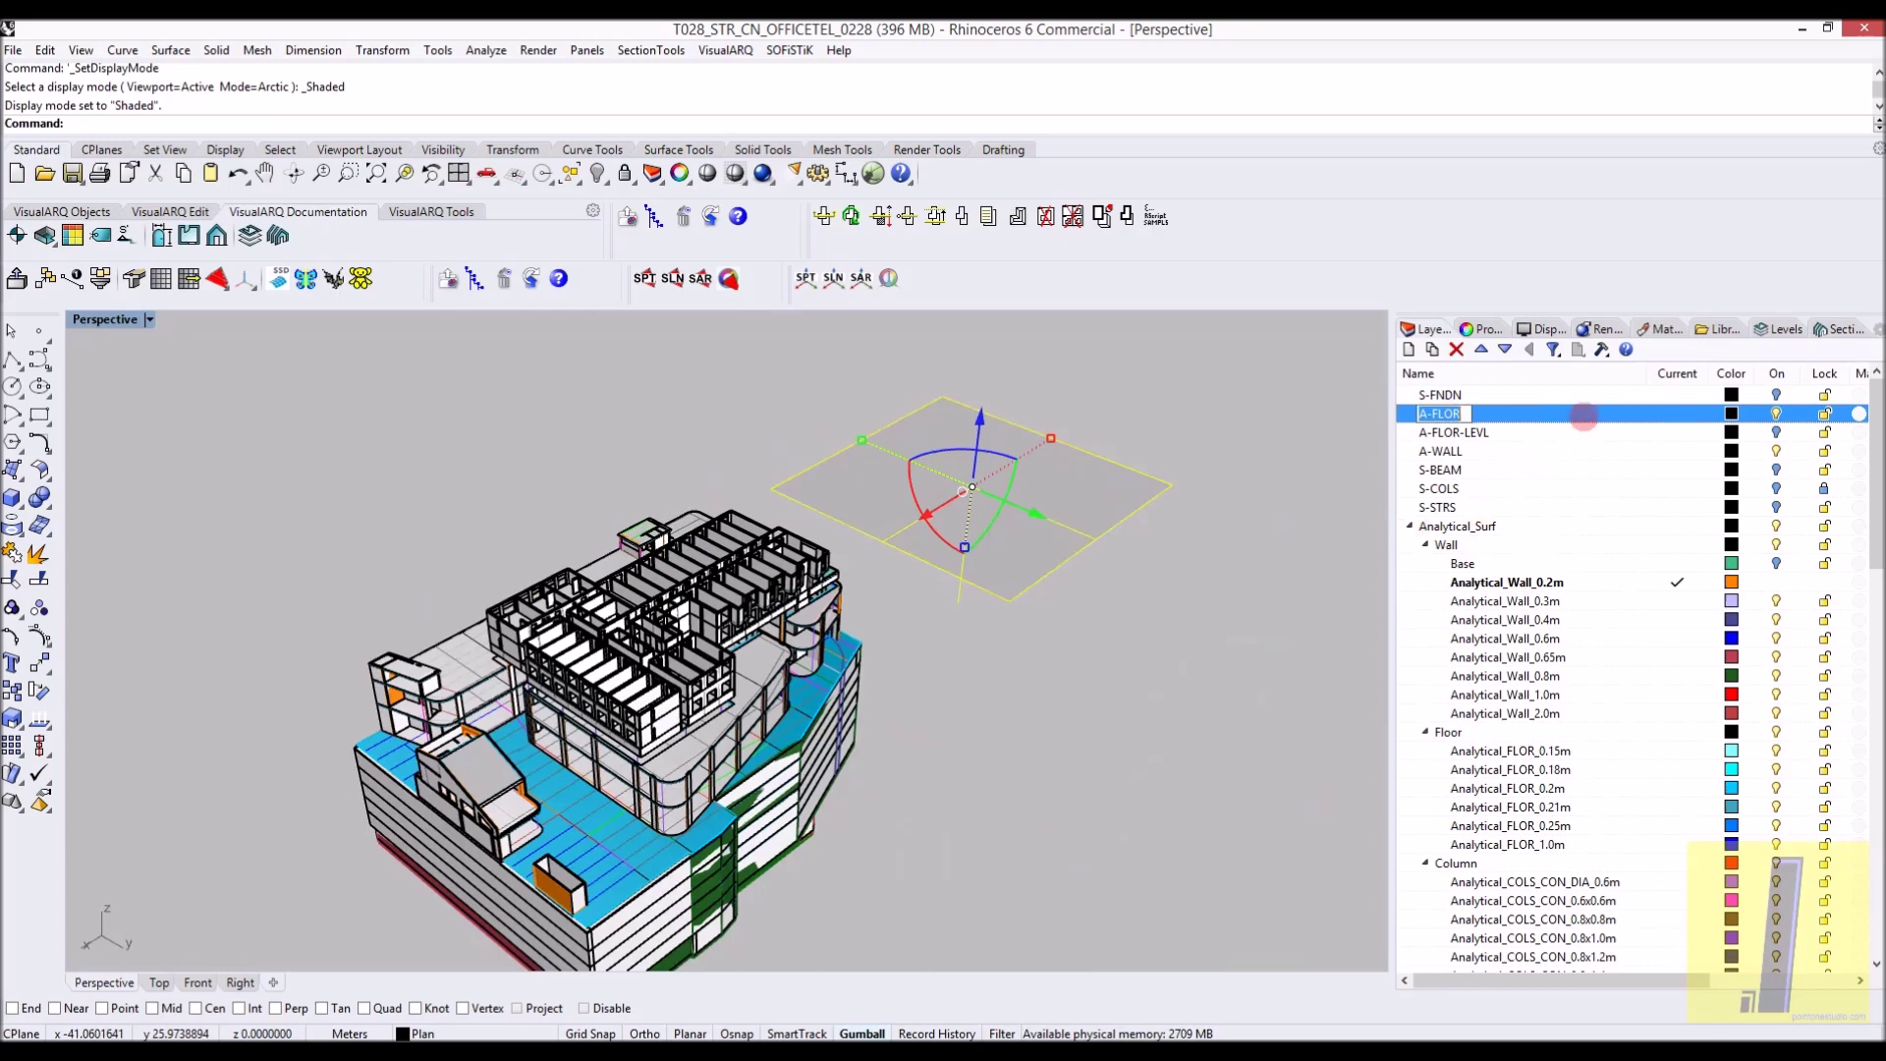
pyautogui.click(1410, 526)
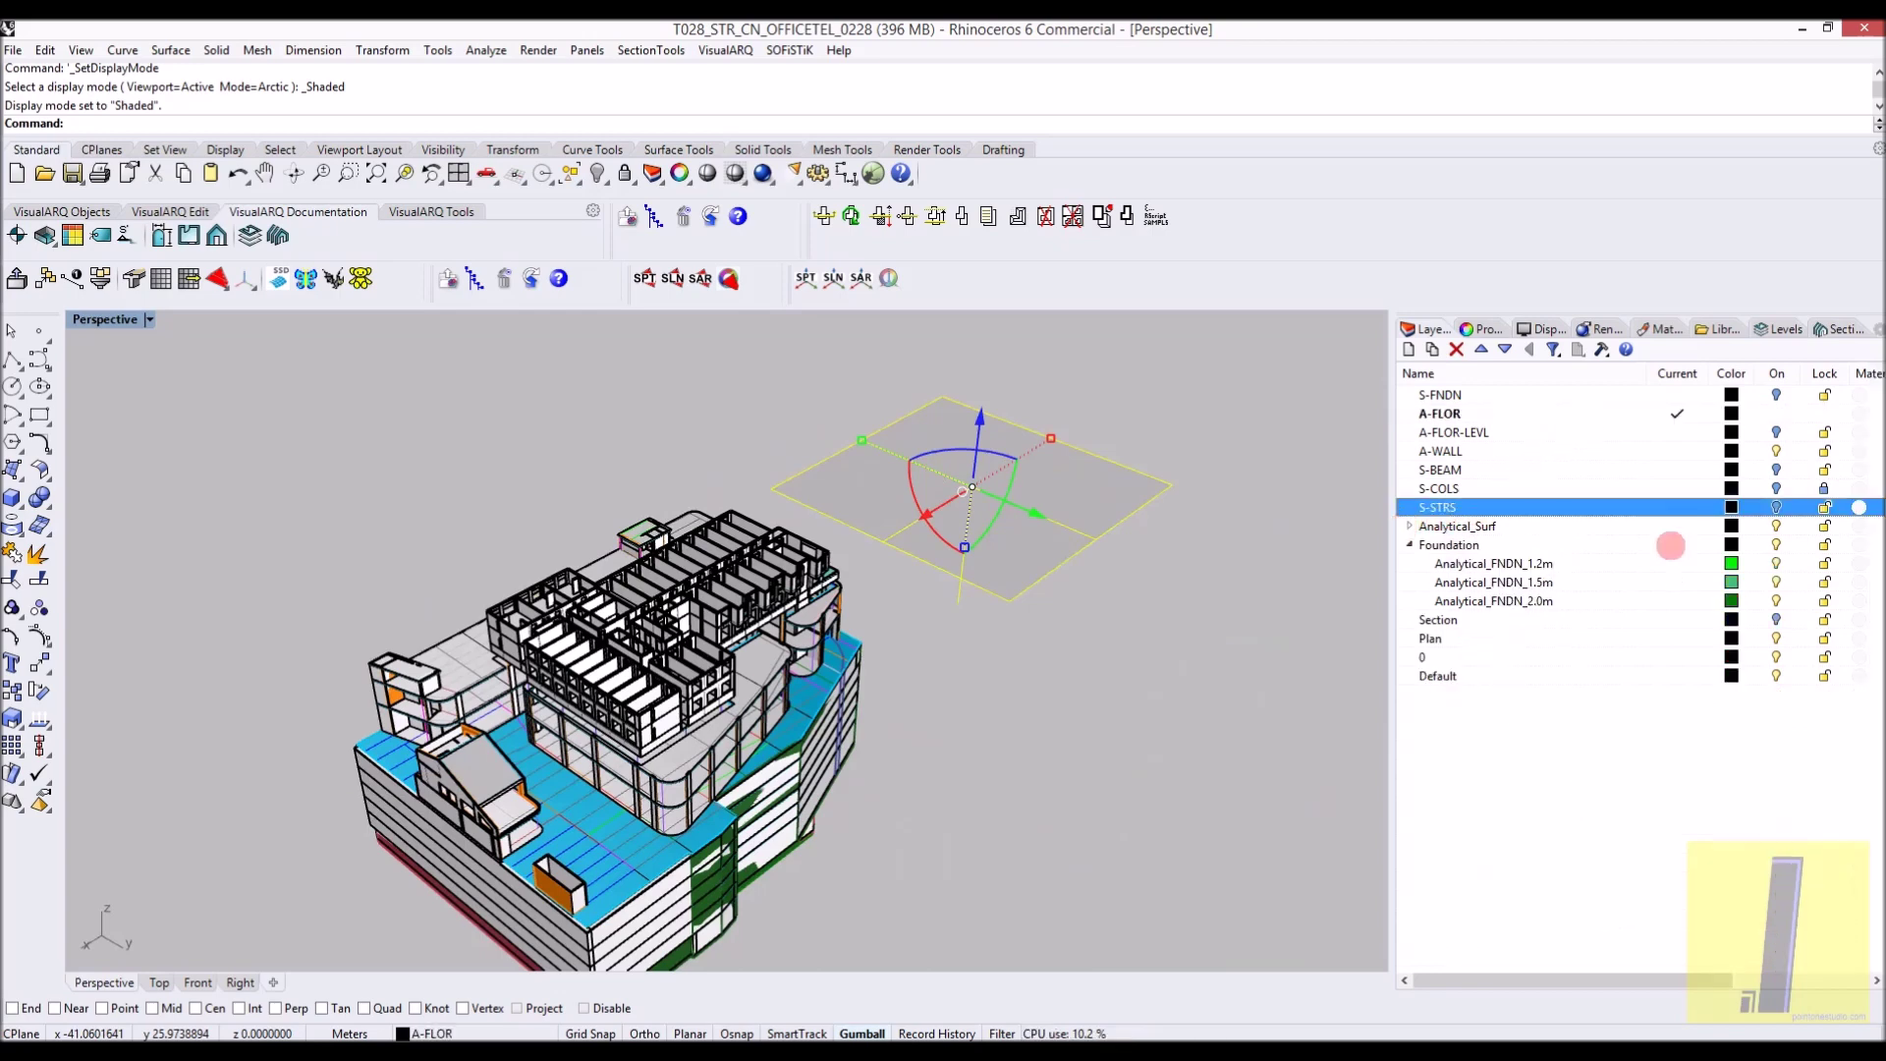
# Turn off the Analytical_Surf layer and turn on the A-FLOR-LEVL, S-BEAM, S-COLS and S-STRS layers, leaving no object selected
pyautogui.click(1757, 533)
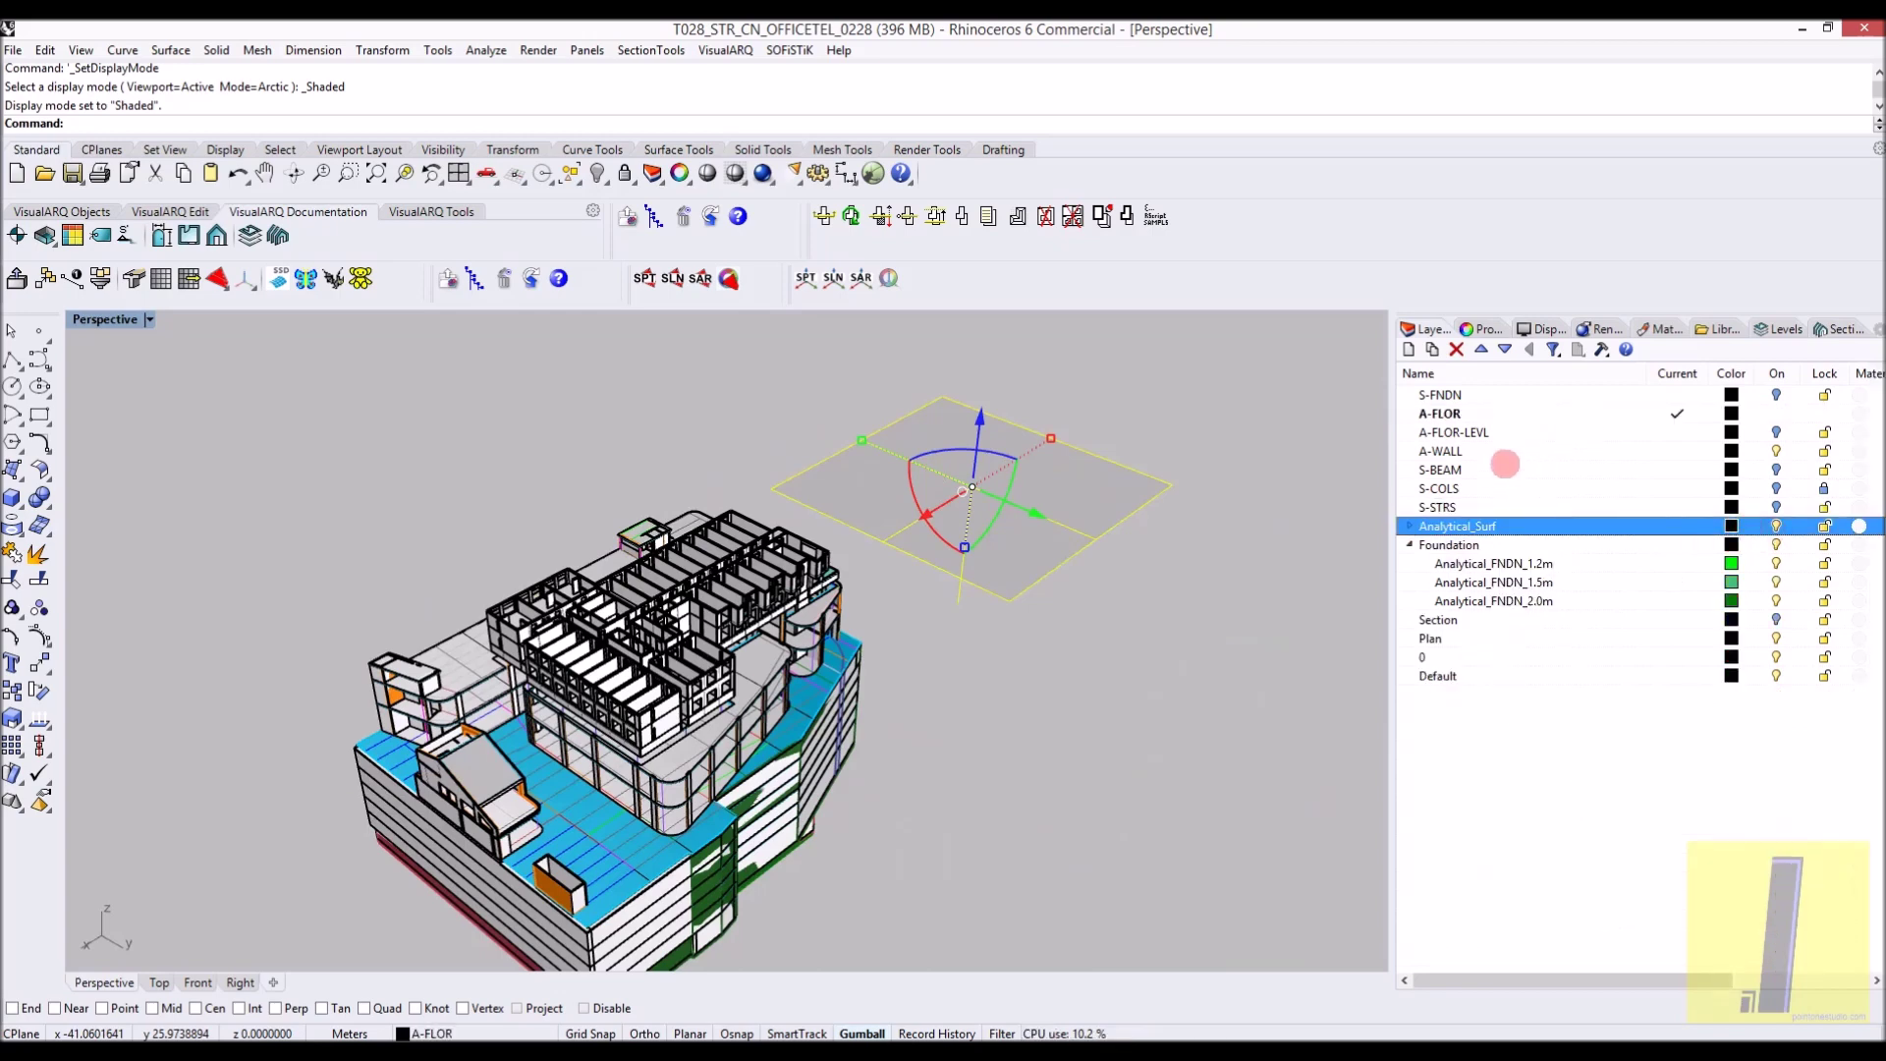
pyautogui.click(1497, 466)
pyautogui.click(1466, 393)
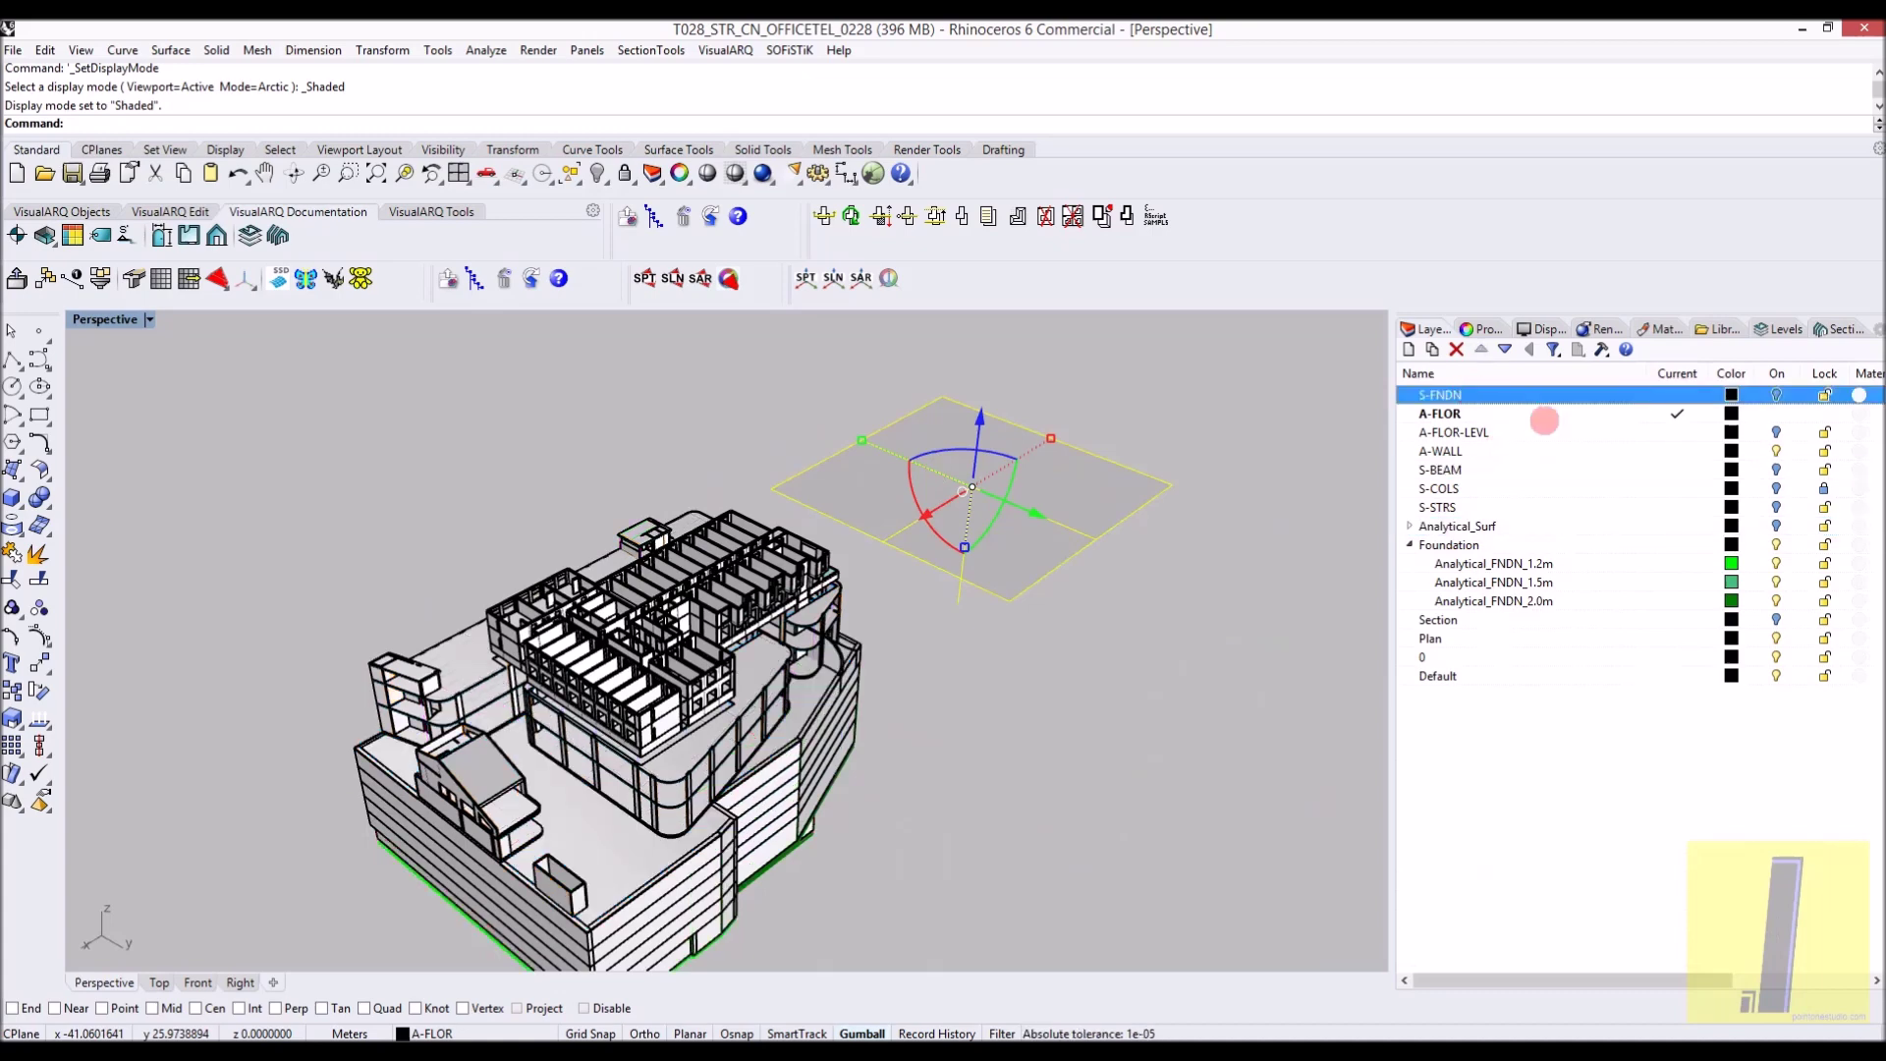
pyautogui.click(1776, 433)
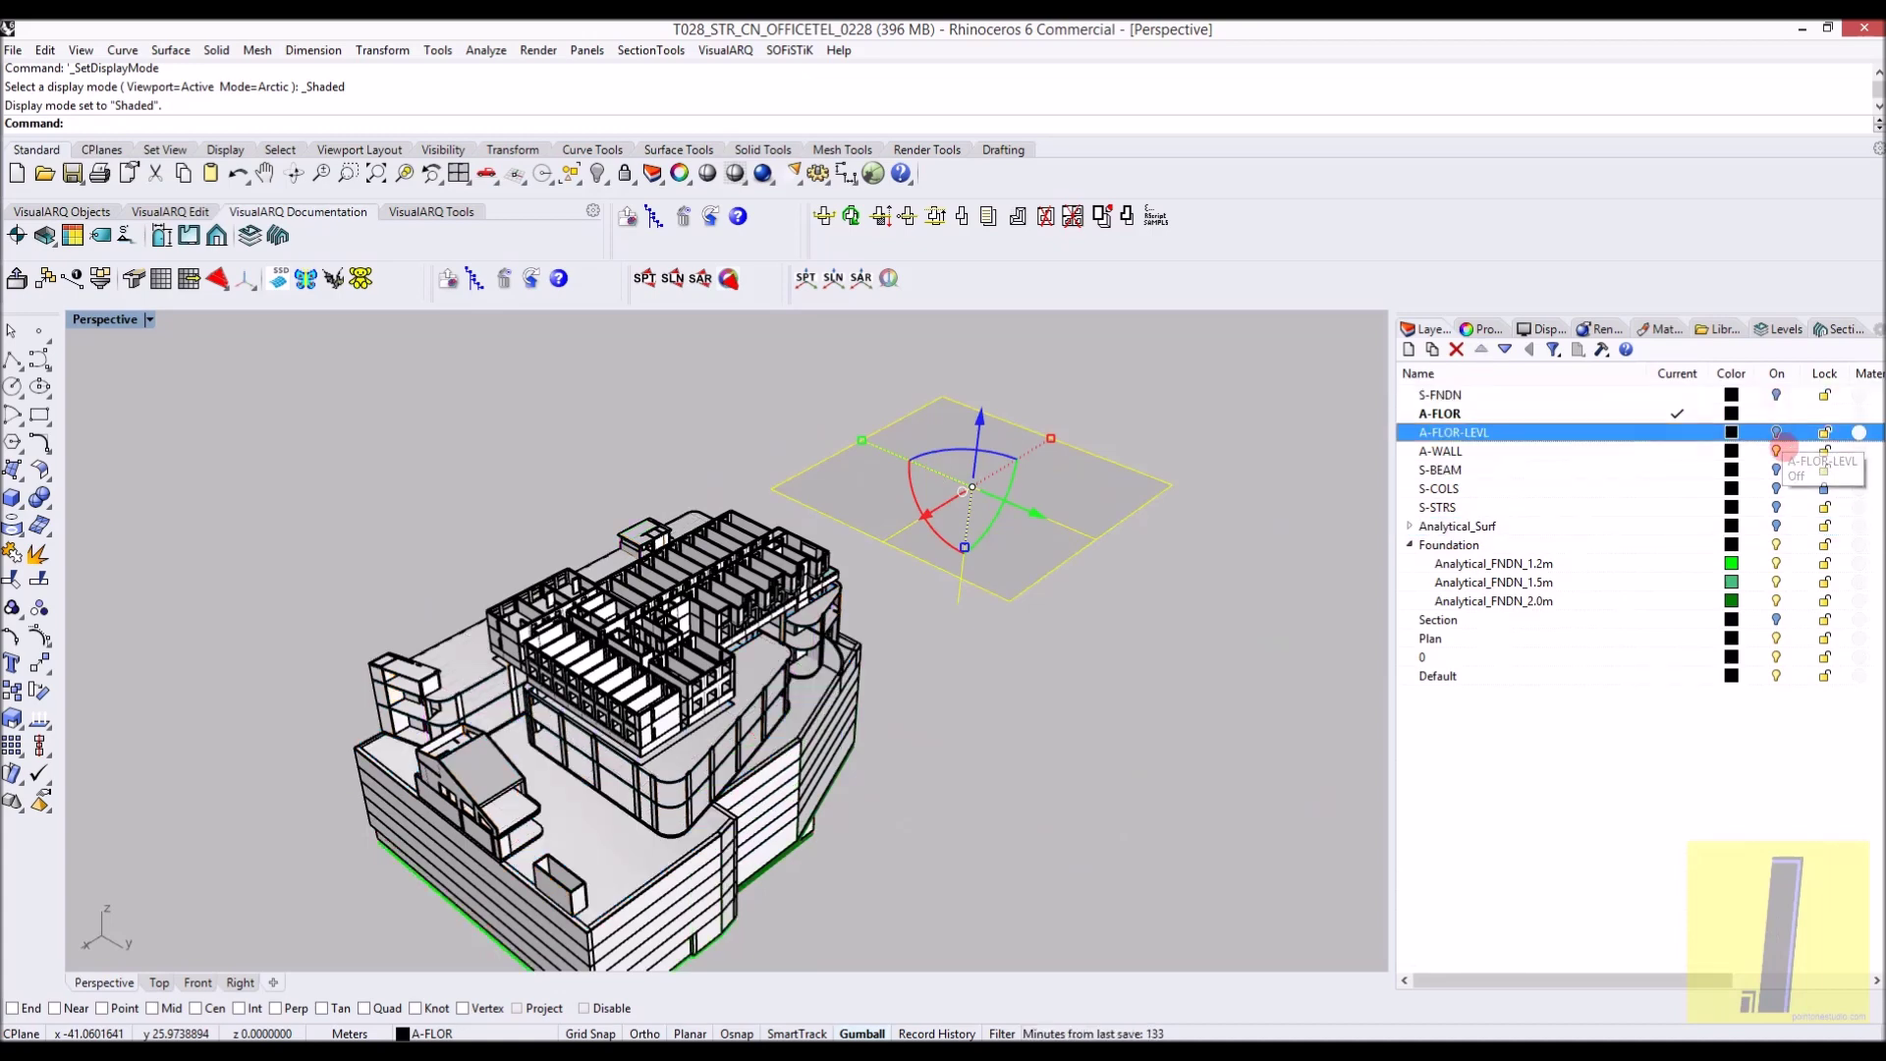
pyautogui.click(1776, 469)
pyautogui.click(1776, 488)
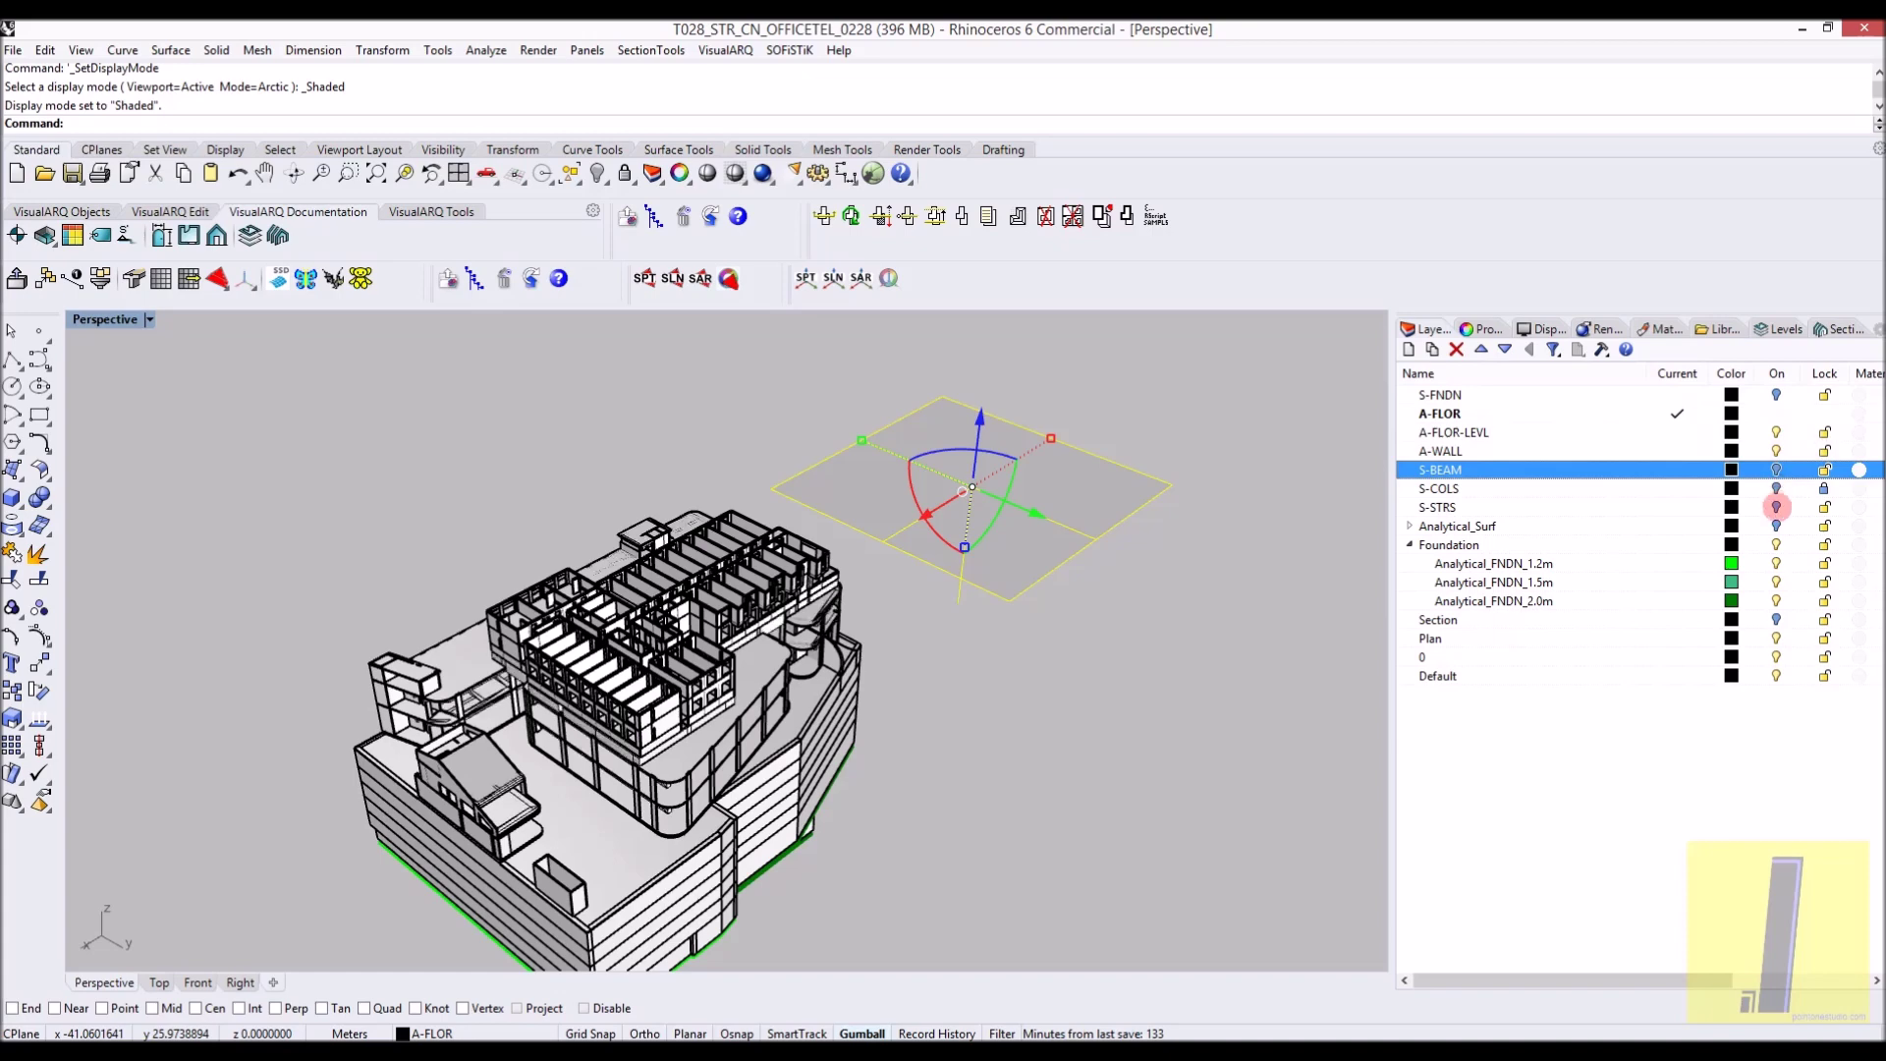
pyautogui.press('Down')
pyautogui.click(1346, 747)
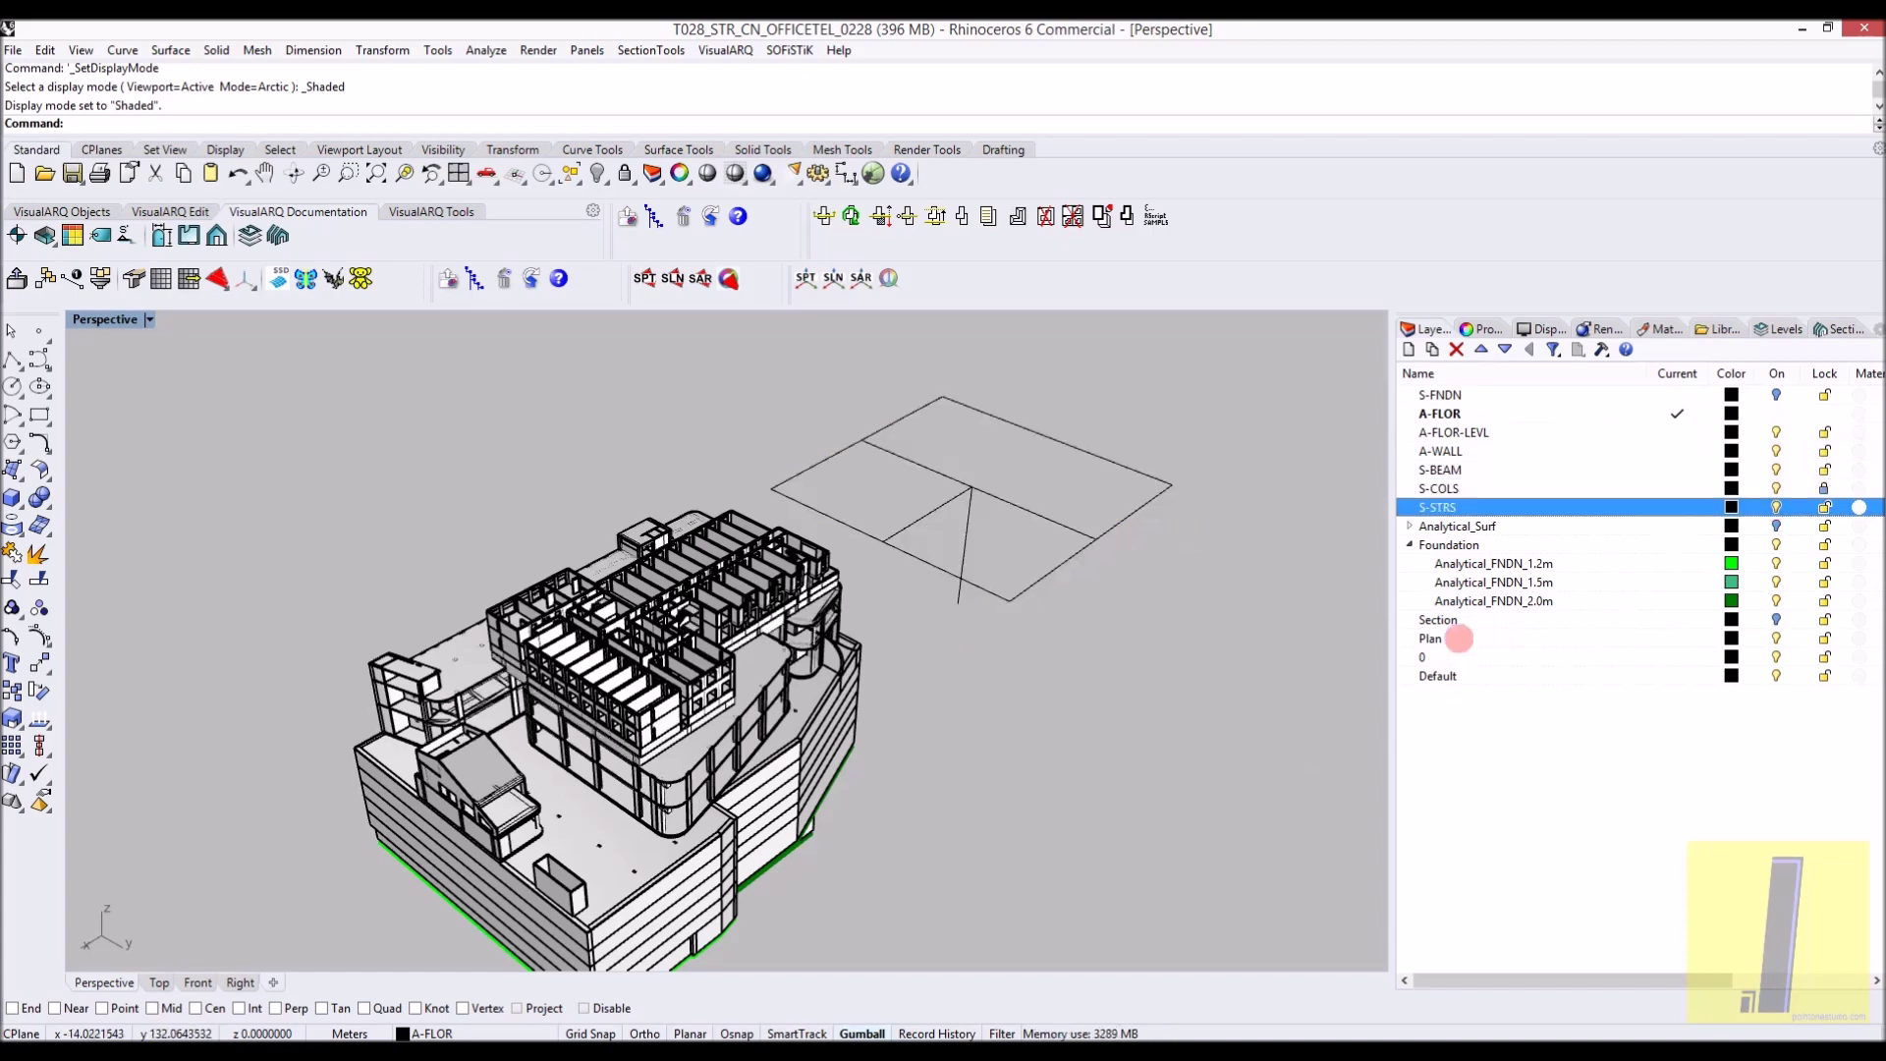
# Place the Plan layer below layer 0 and turn on the Section layer
pyautogui.moveTo(1457, 640); pyautogui.dragTo(1458, 653)
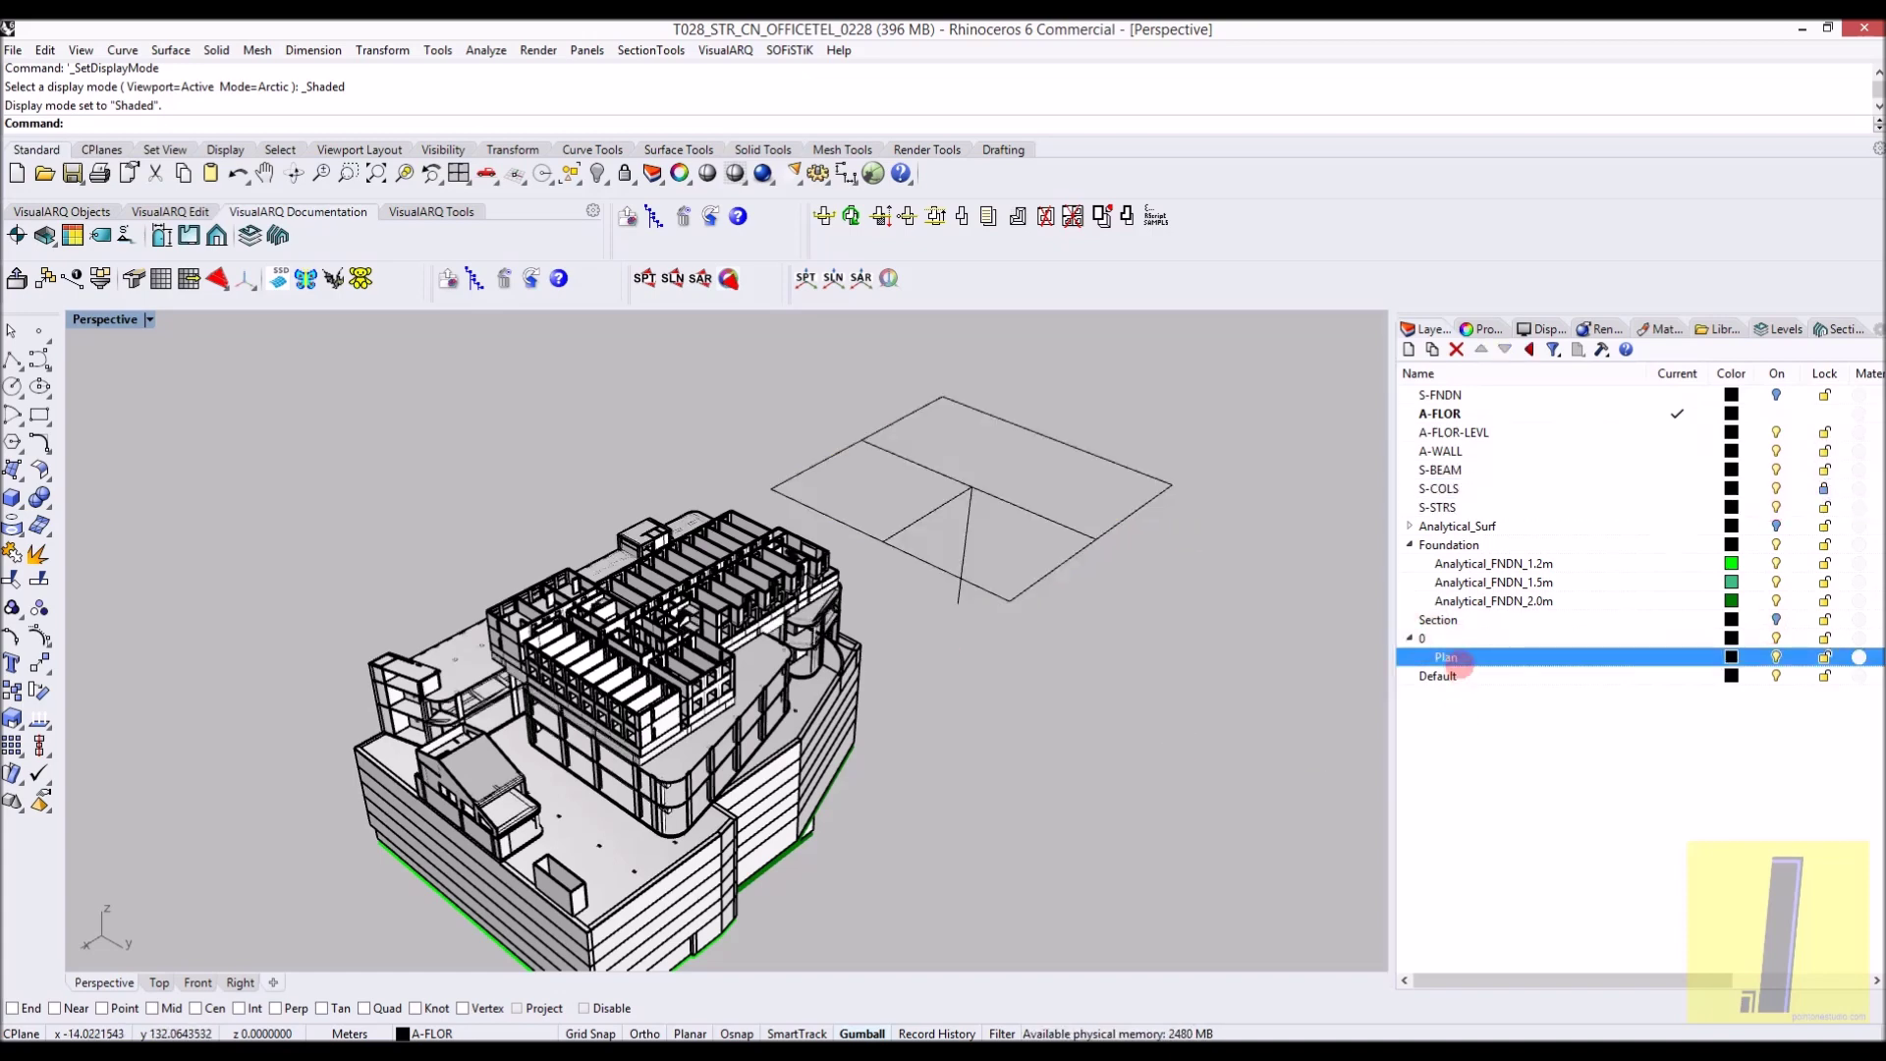
pyautogui.keyDown('ctrl'); pyautogui.click(1748, 620); pyautogui.keyUp('ctrl')
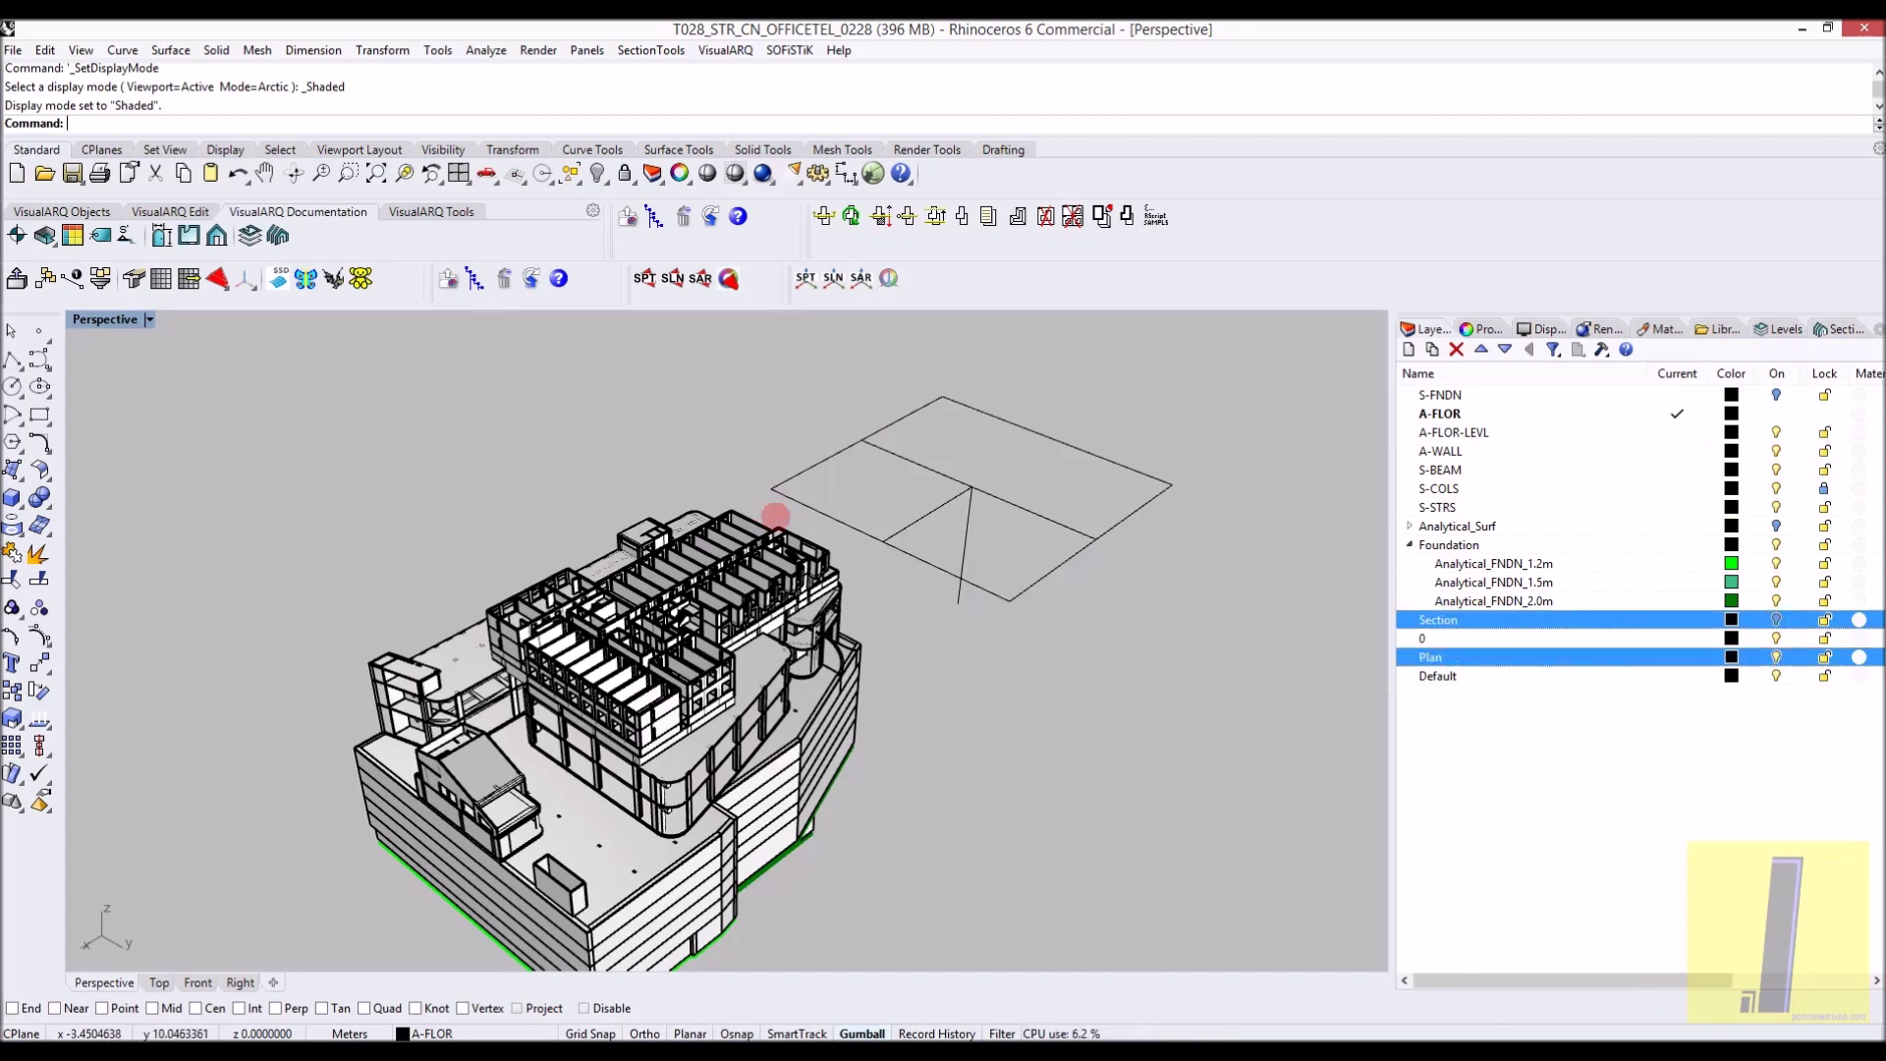
pyautogui.scroll(-12, 912, 674)
pyautogui.moveTo(951, 685); pyautogui.dragTo(1081, 682, button='right')
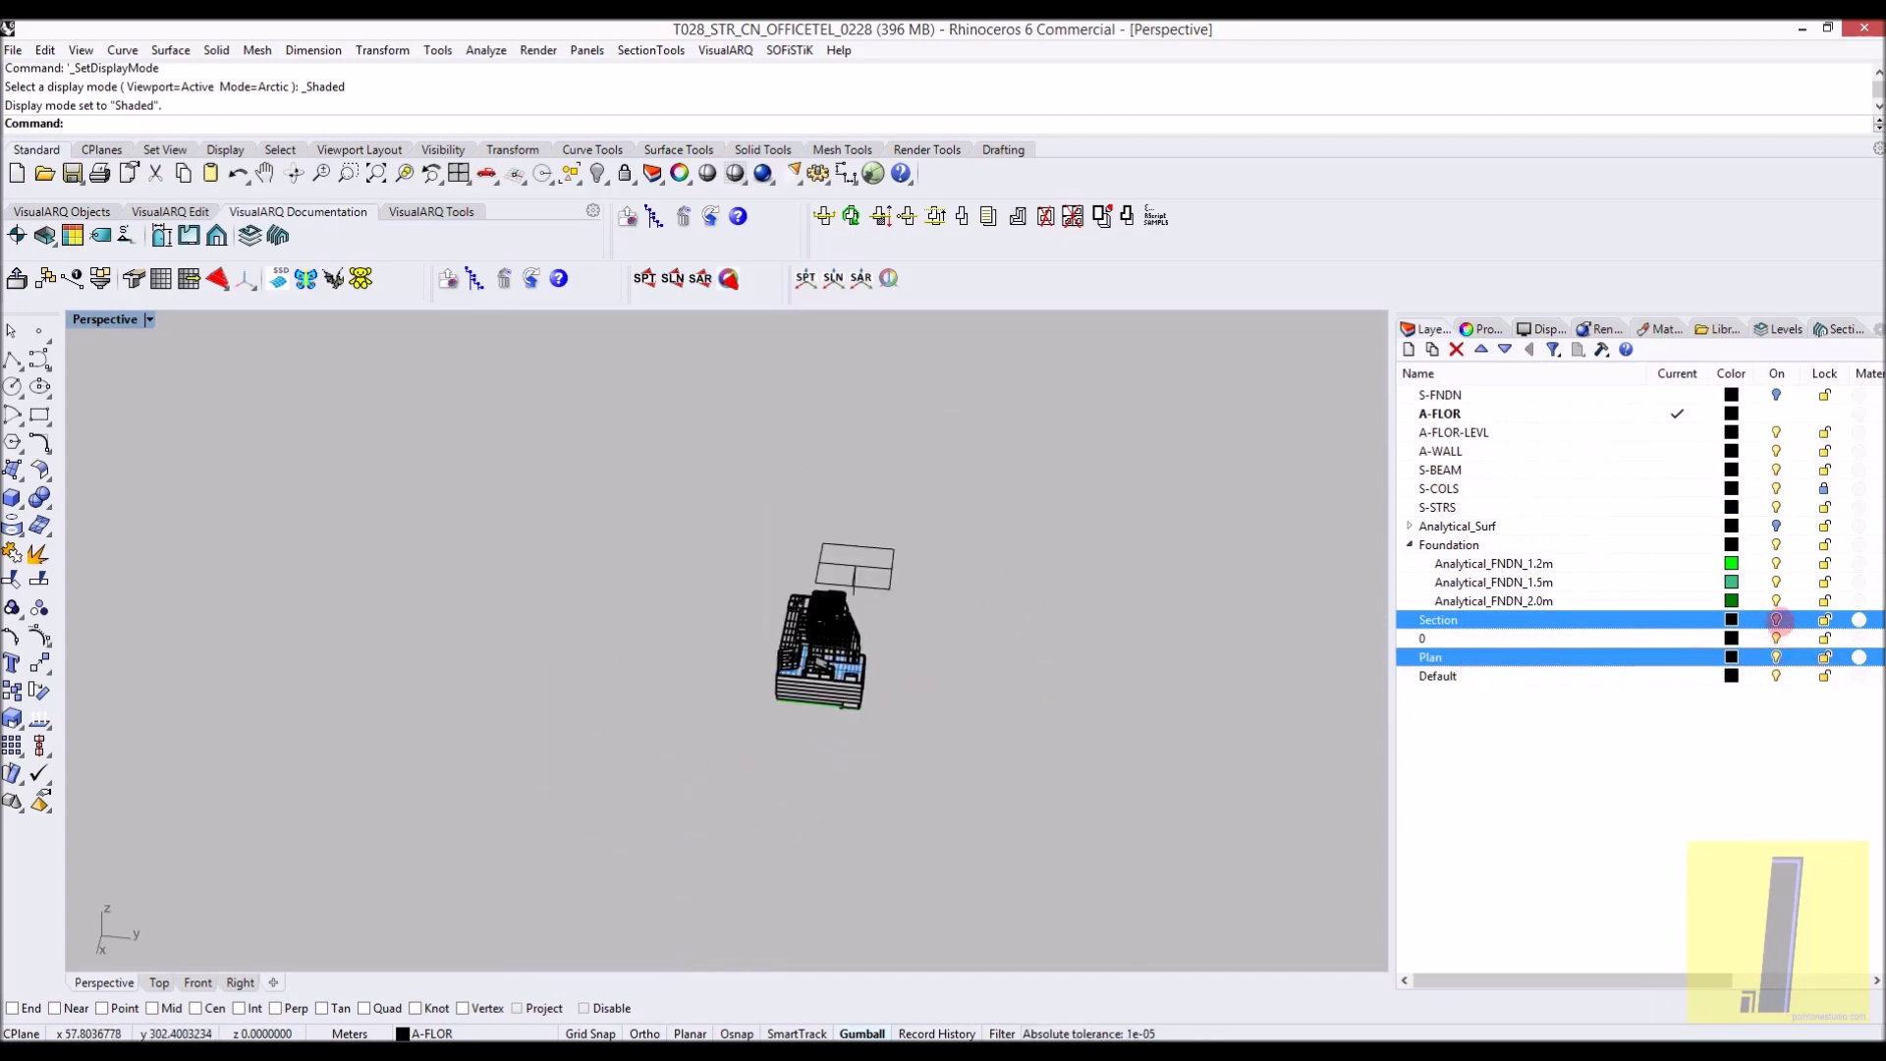
# Move the vertical section clipping plane through the building and examine the cut core, floors and foundation from close range
pyautogui.click(903, 506)
pyautogui.scroll(2, 982, 565)
pyautogui.moveTo(964, 541); pyautogui.dragTo(821, 512)
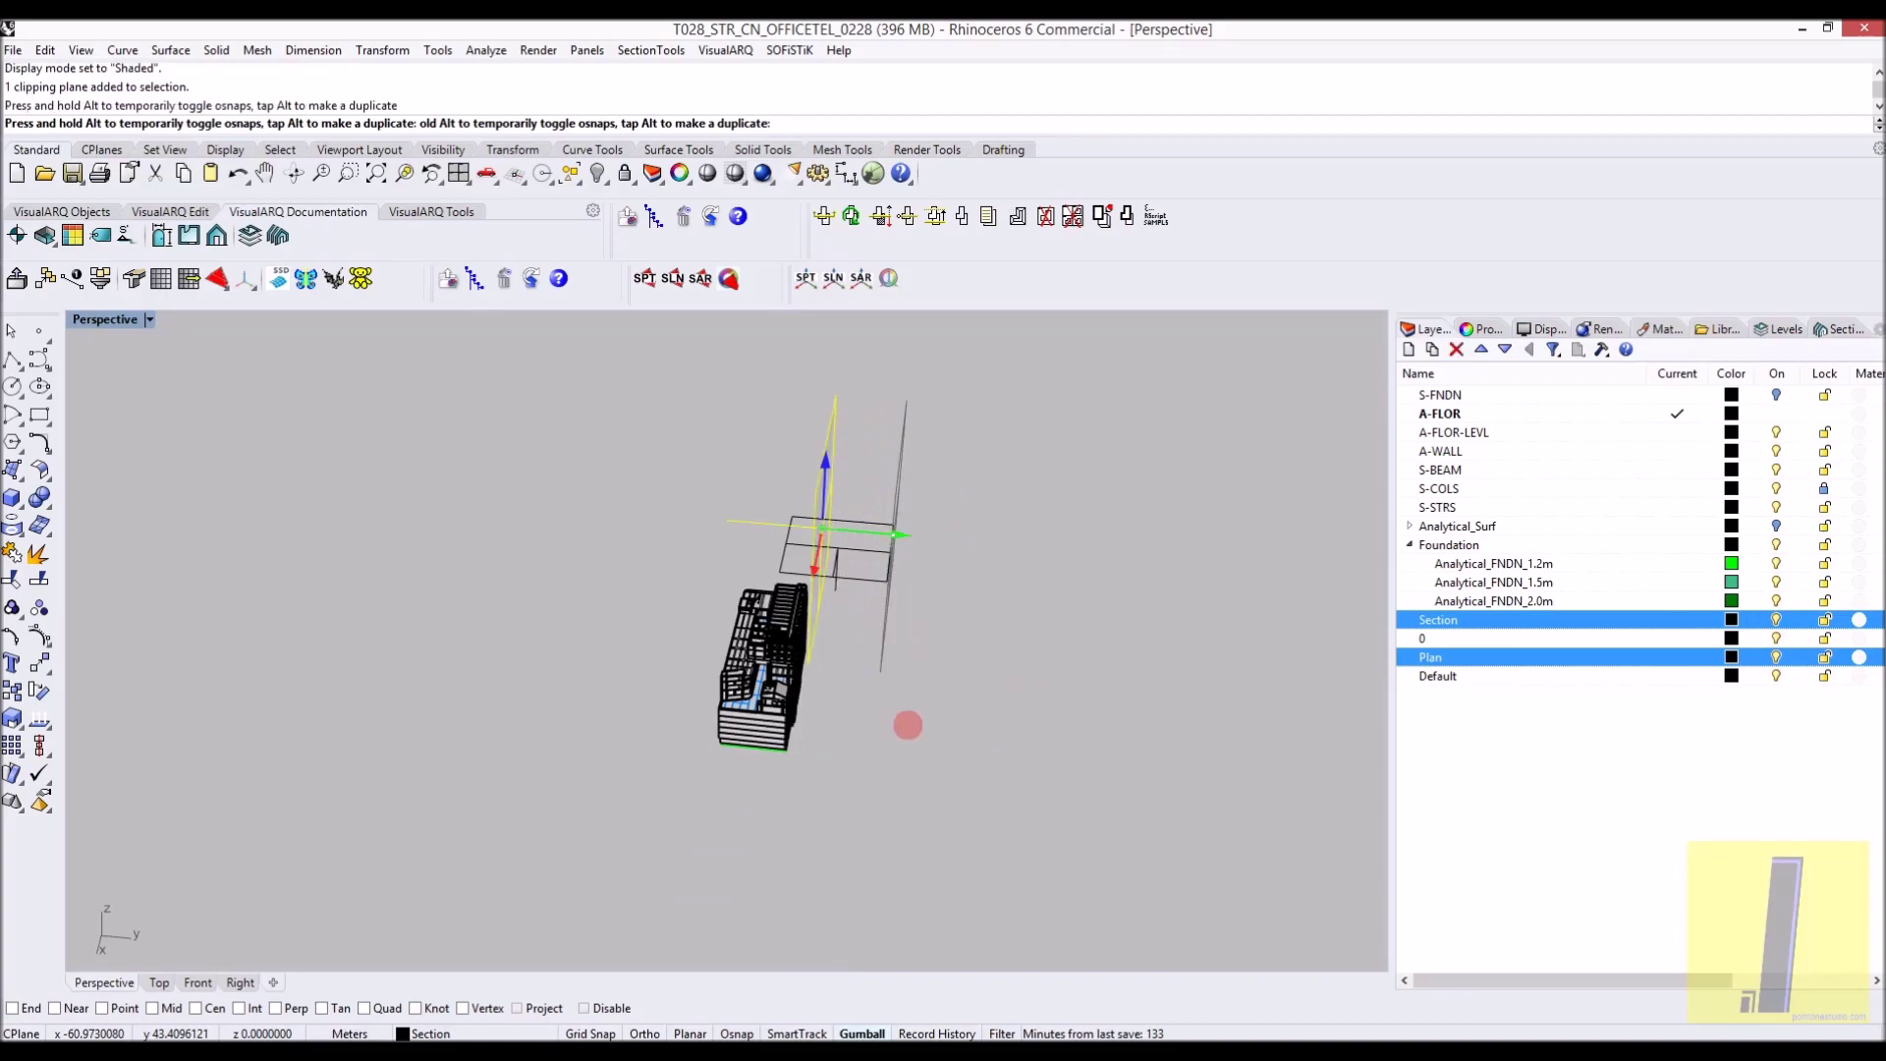
pyautogui.moveTo(909, 724); pyautogui.dragTo(747, 660, button='right')
pyautogui.scroll(10, 877, 717)
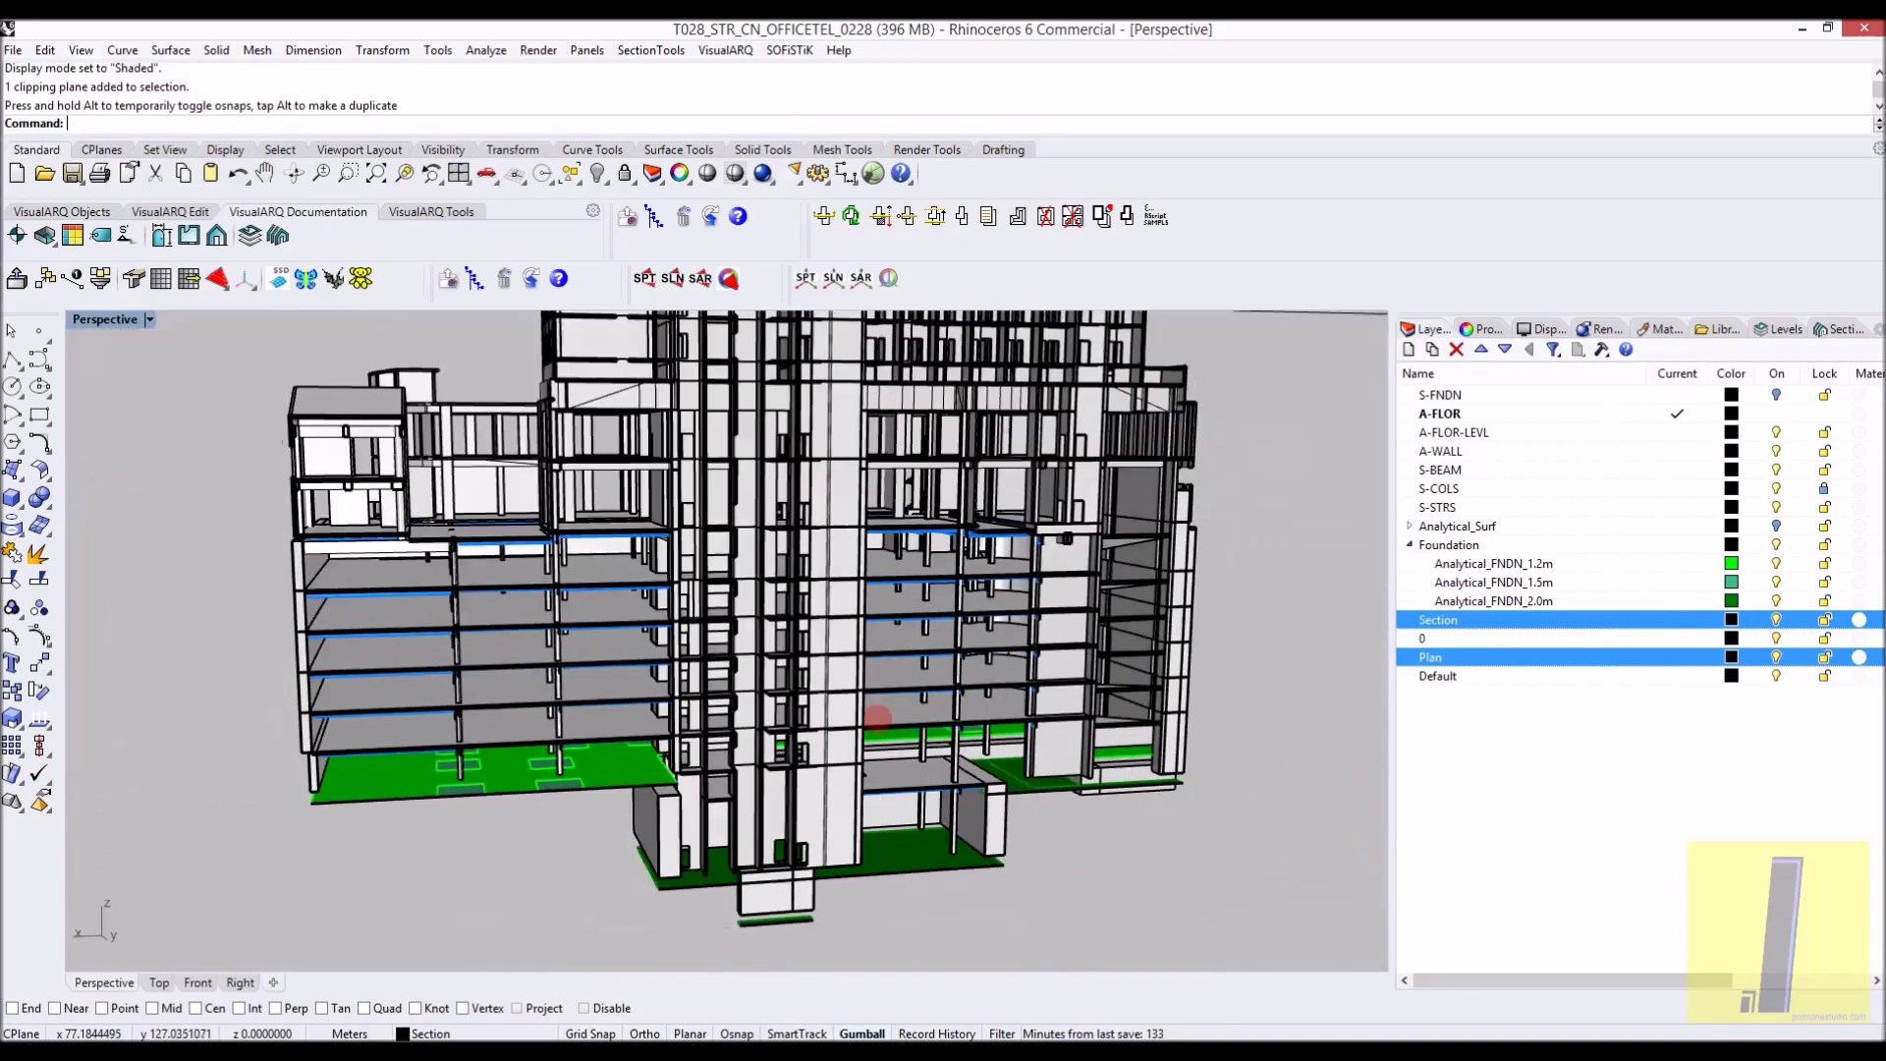
pyautogui.moveTo(877, 717); pyautogui.dragTo(697, 669, button='right')
pyautogui.scroll(10, 698, 669)
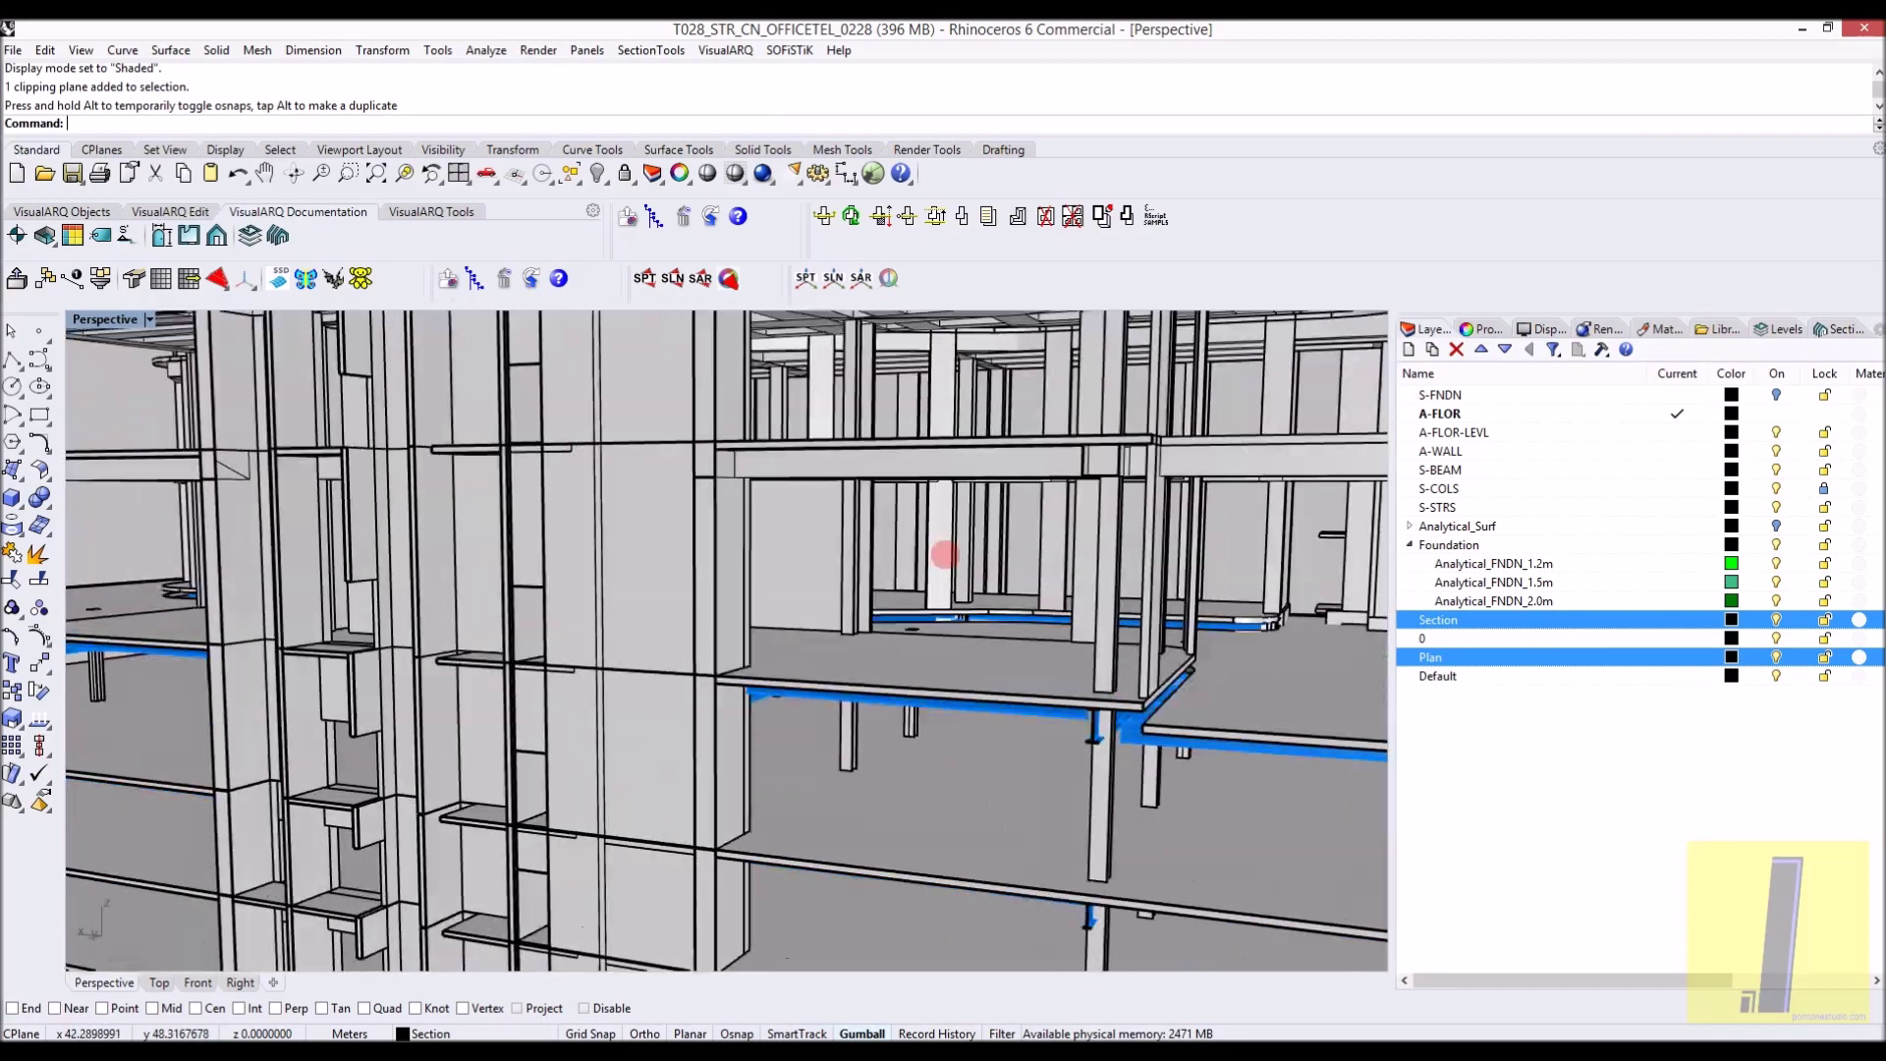
# Expand the Analytical_Surf layer group and examine its wall, floor, column and beam sublayers sorted by thickness or cross-section
pyautogui.moveTo(945, 555); pyautogui.dragTo(1335, 572, button='right')
pyautogui.click(1410, 526)
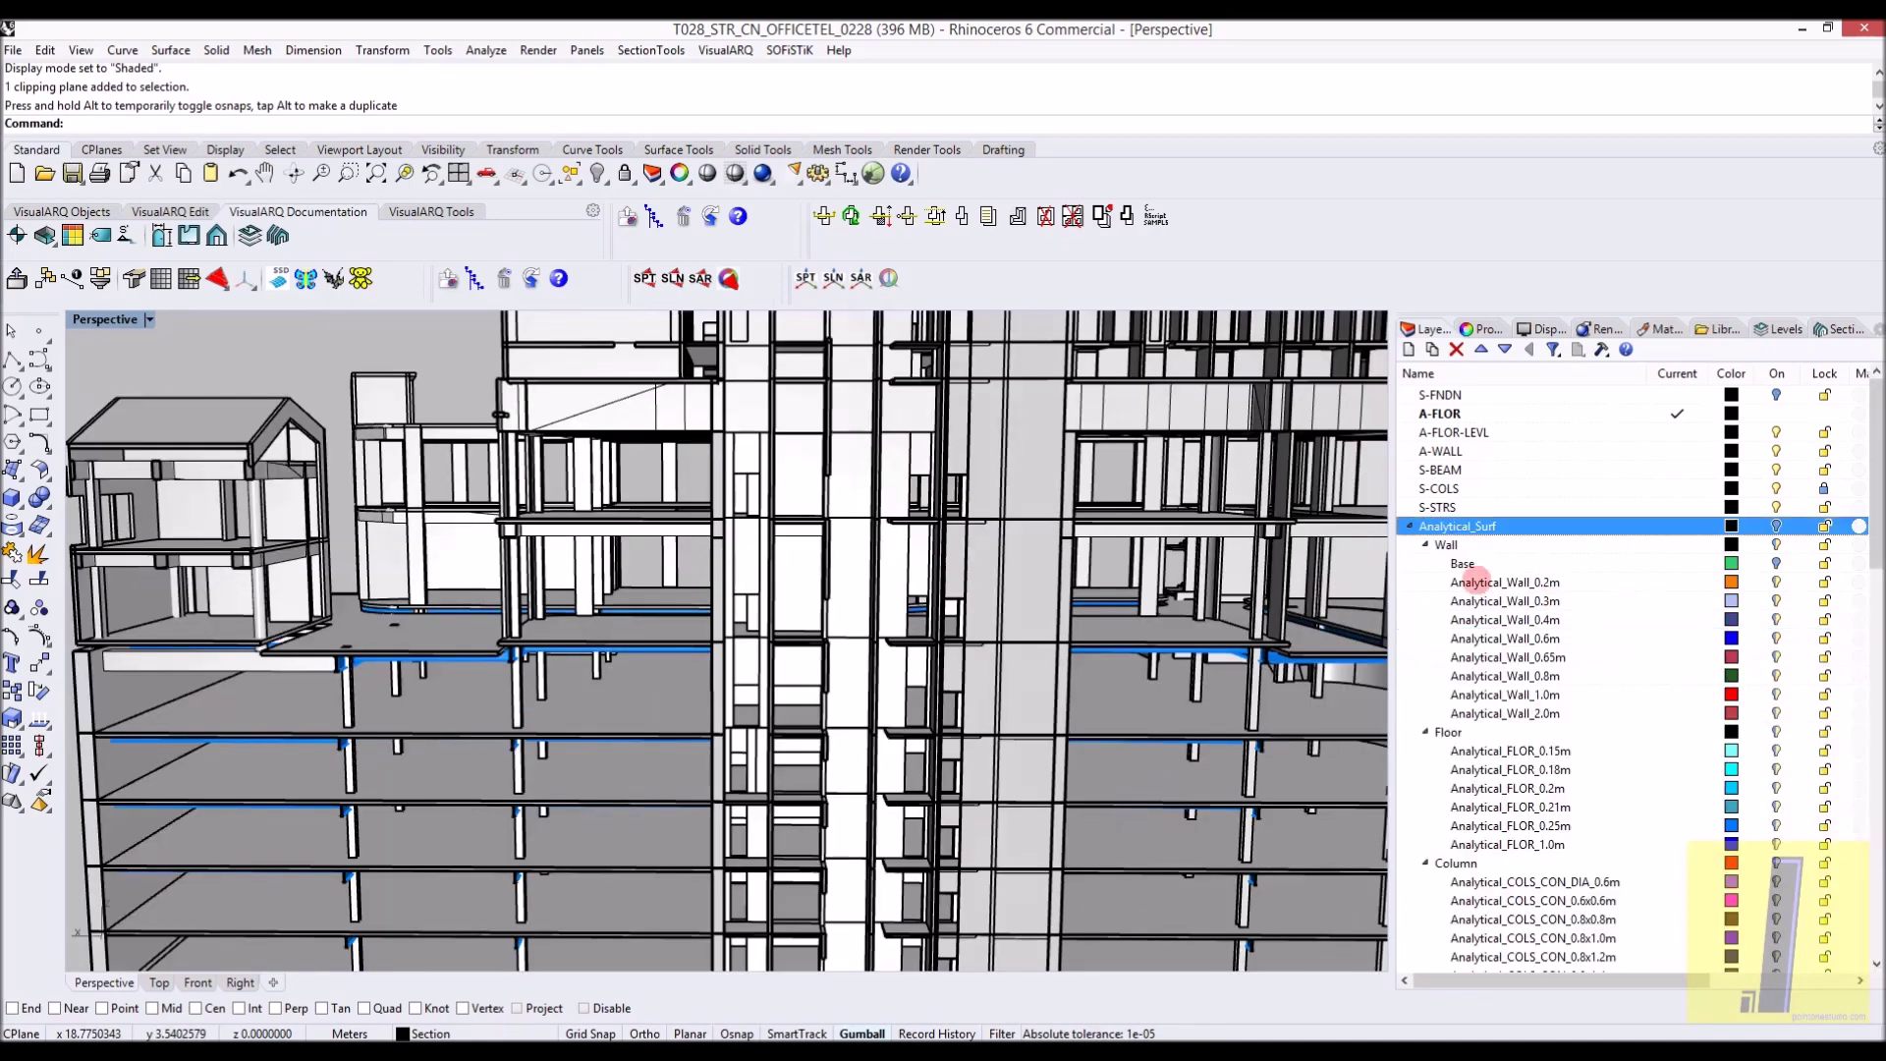
pyautogui.scroll(-3, 1503, 606)
pyautogui.scroll(-6, 1461, 575)
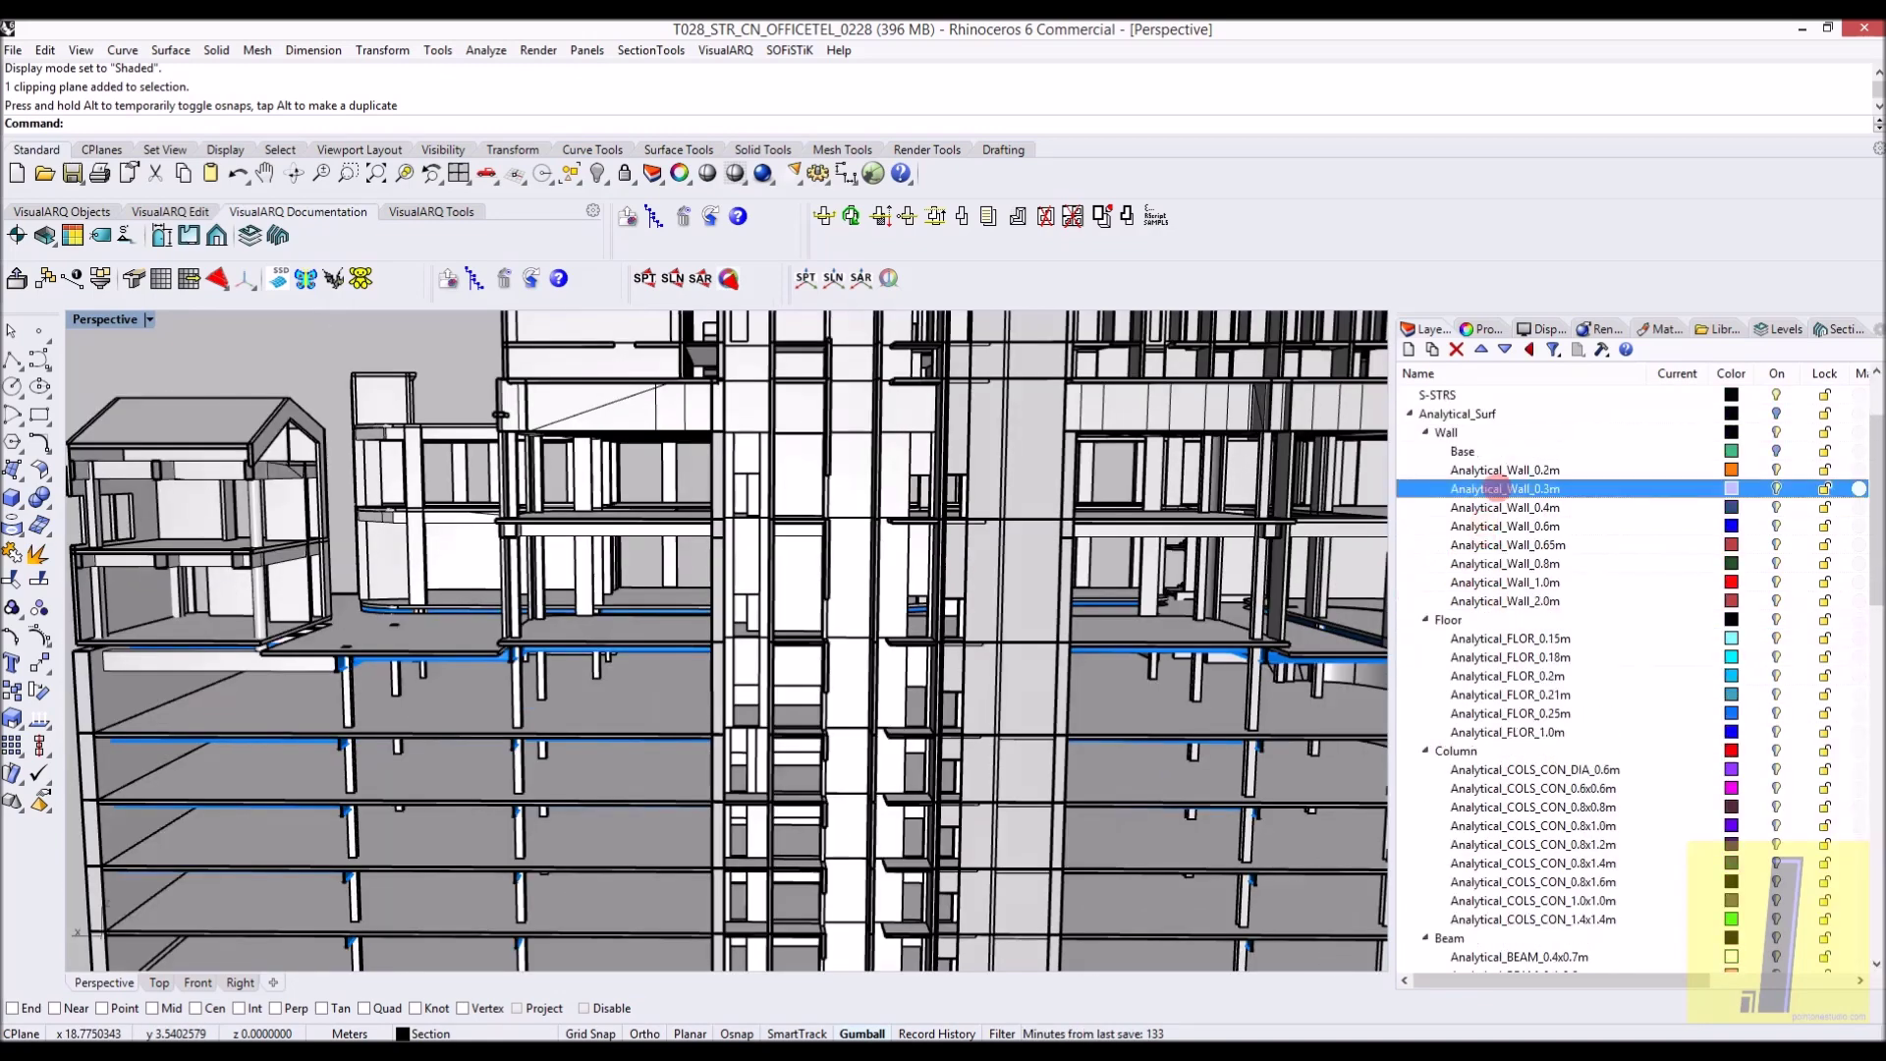
pyautogui.scroll(-10, 1520, 535)
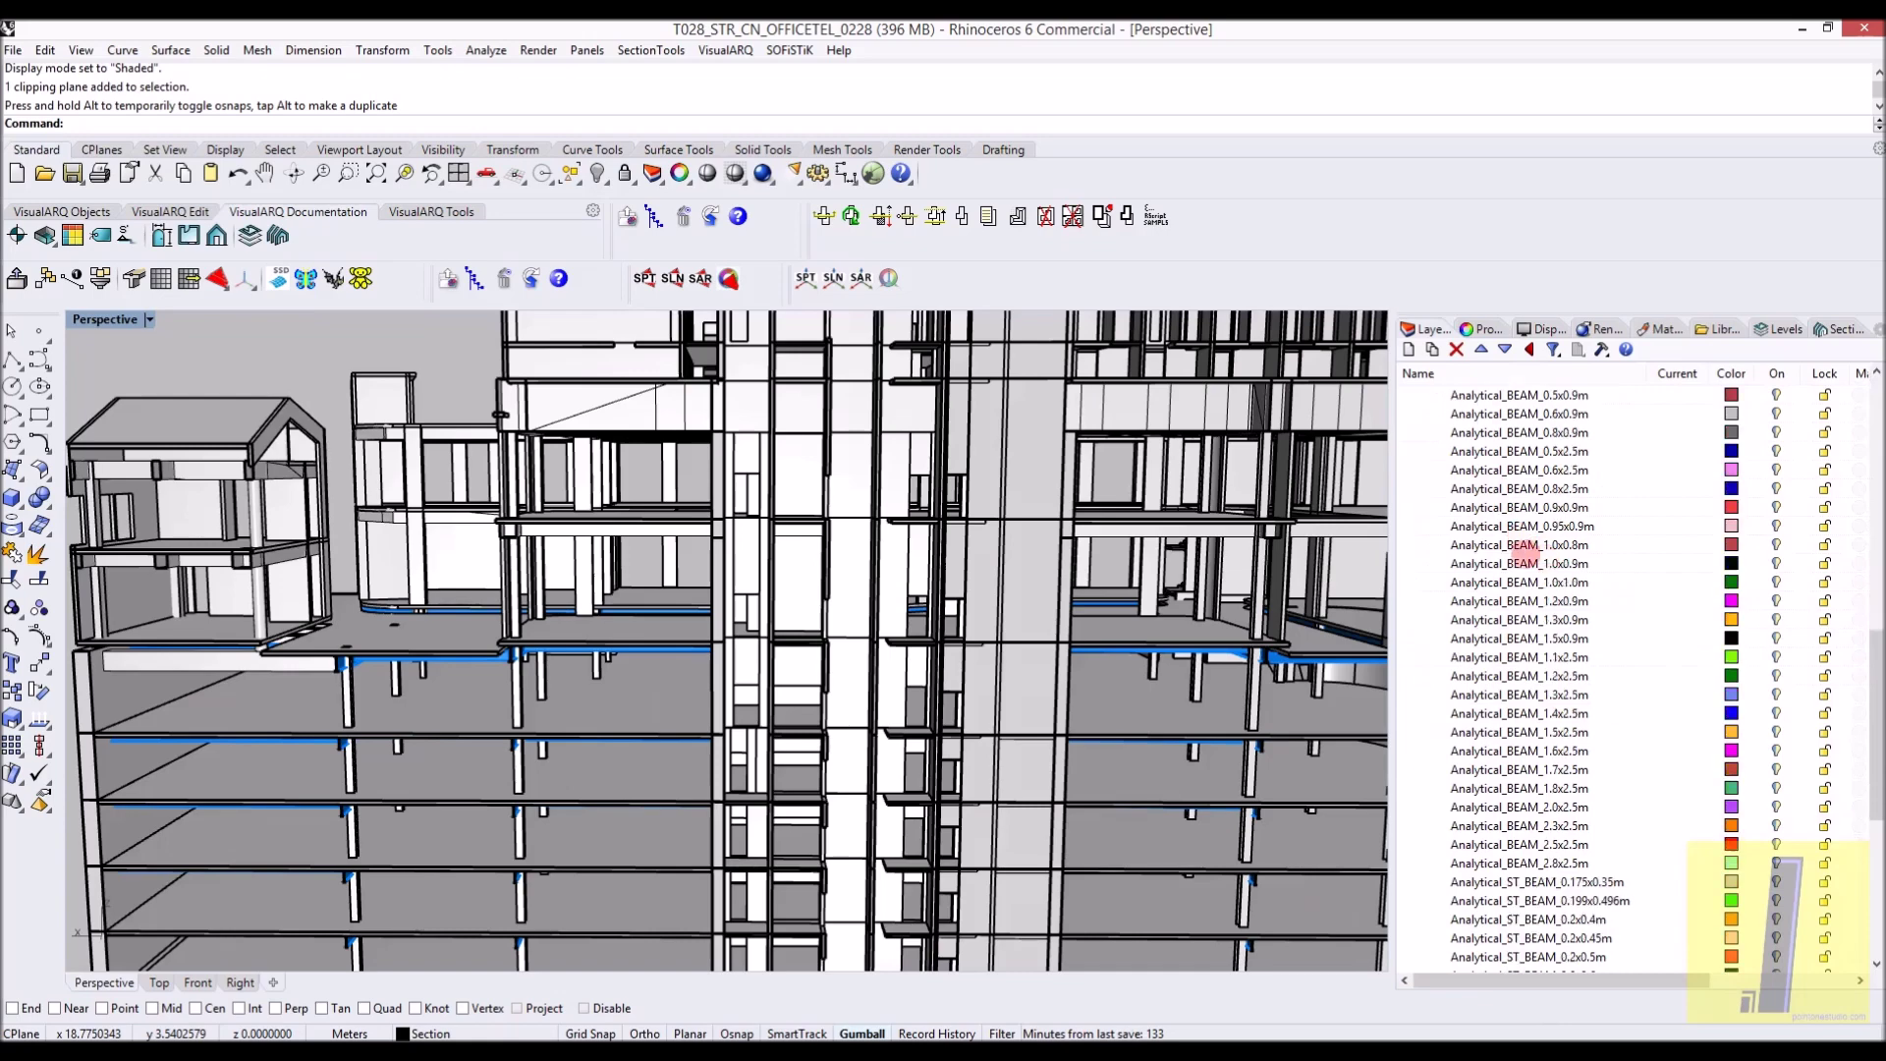
pyautogui.scroll(15, 1545, 556)
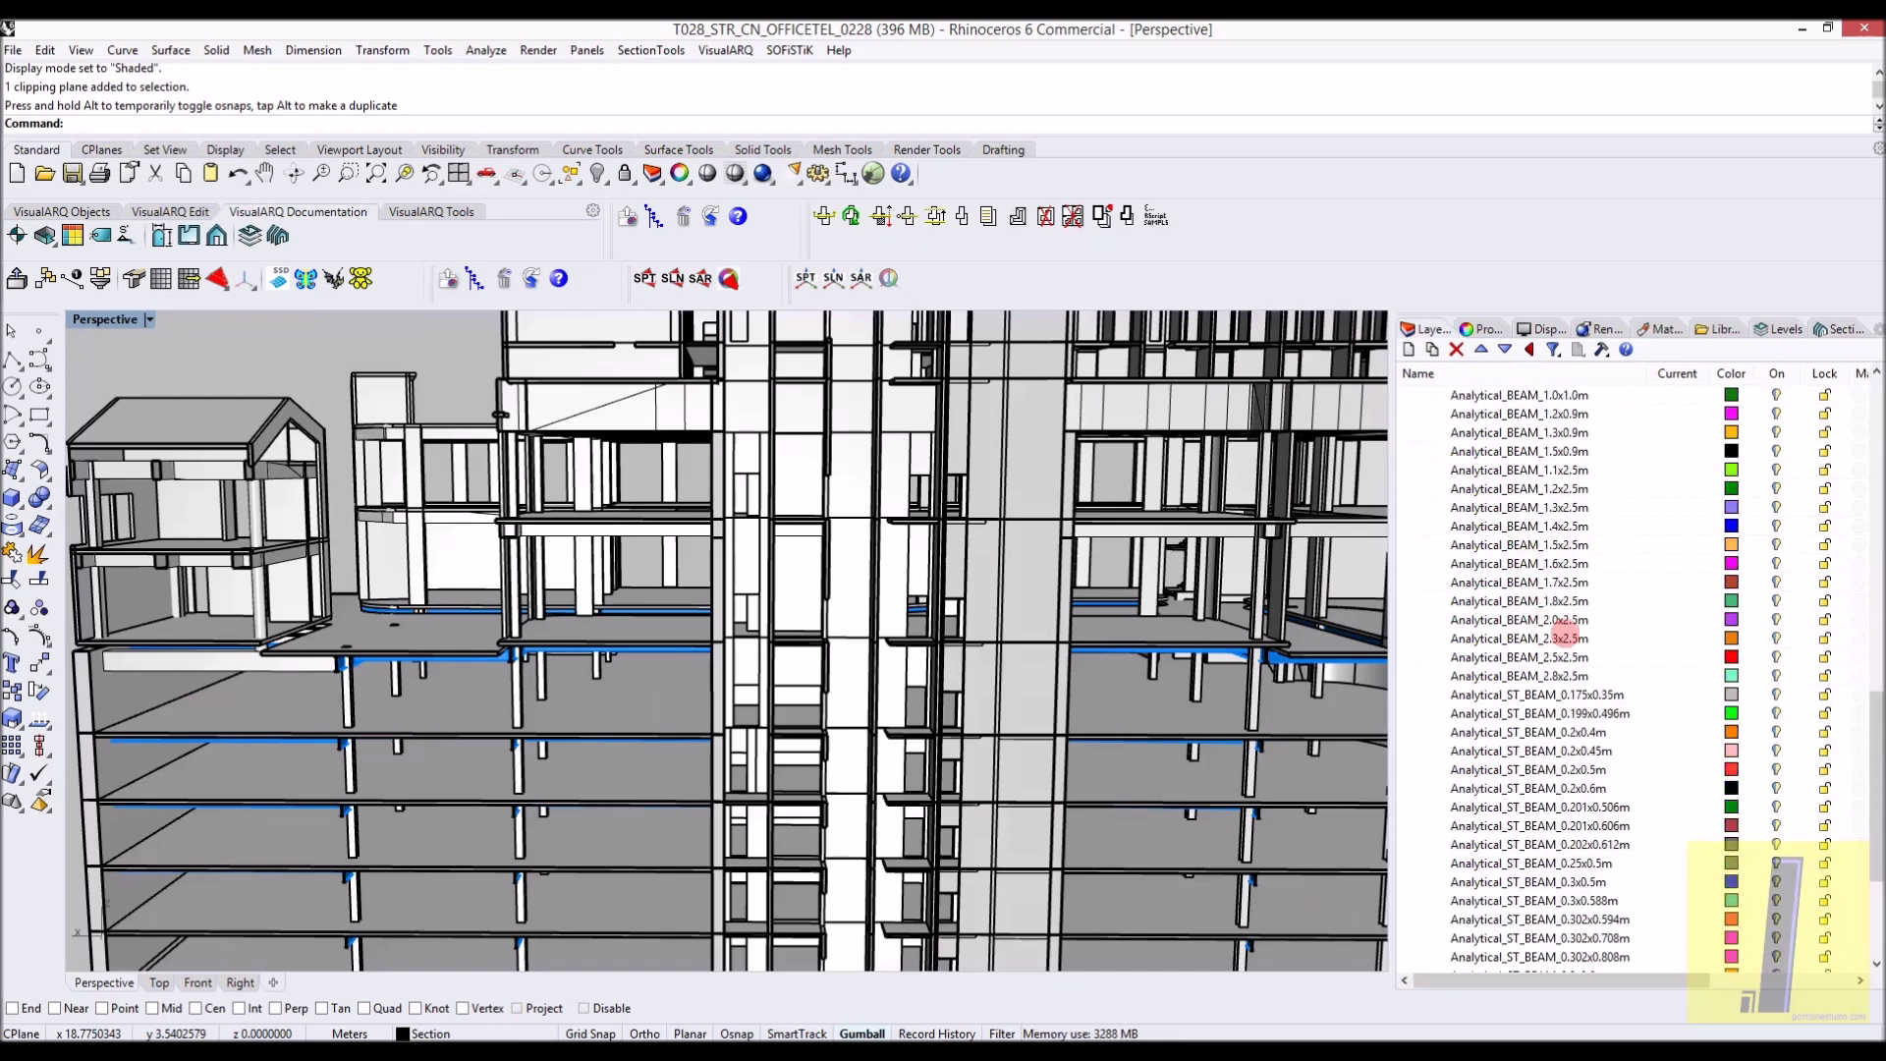
pyautogui.scroll(4, 1539, 601)
pyautogui.click(1539, 601)
# Open Grasshopper and place its window, reduced in size, next to the layer list
pyautogui.moveTo(792, 488)
pyautogui.mouseDown(button='right')
pyautogui.moveTo(724, 450)
pyautogui.moveTo(786, 522)
pyautogui.moveTo(949, 568)
pyautogui.moveTo(802, 533)
pyautogui.mouseUp(button='right')
pyautogui.write('g')
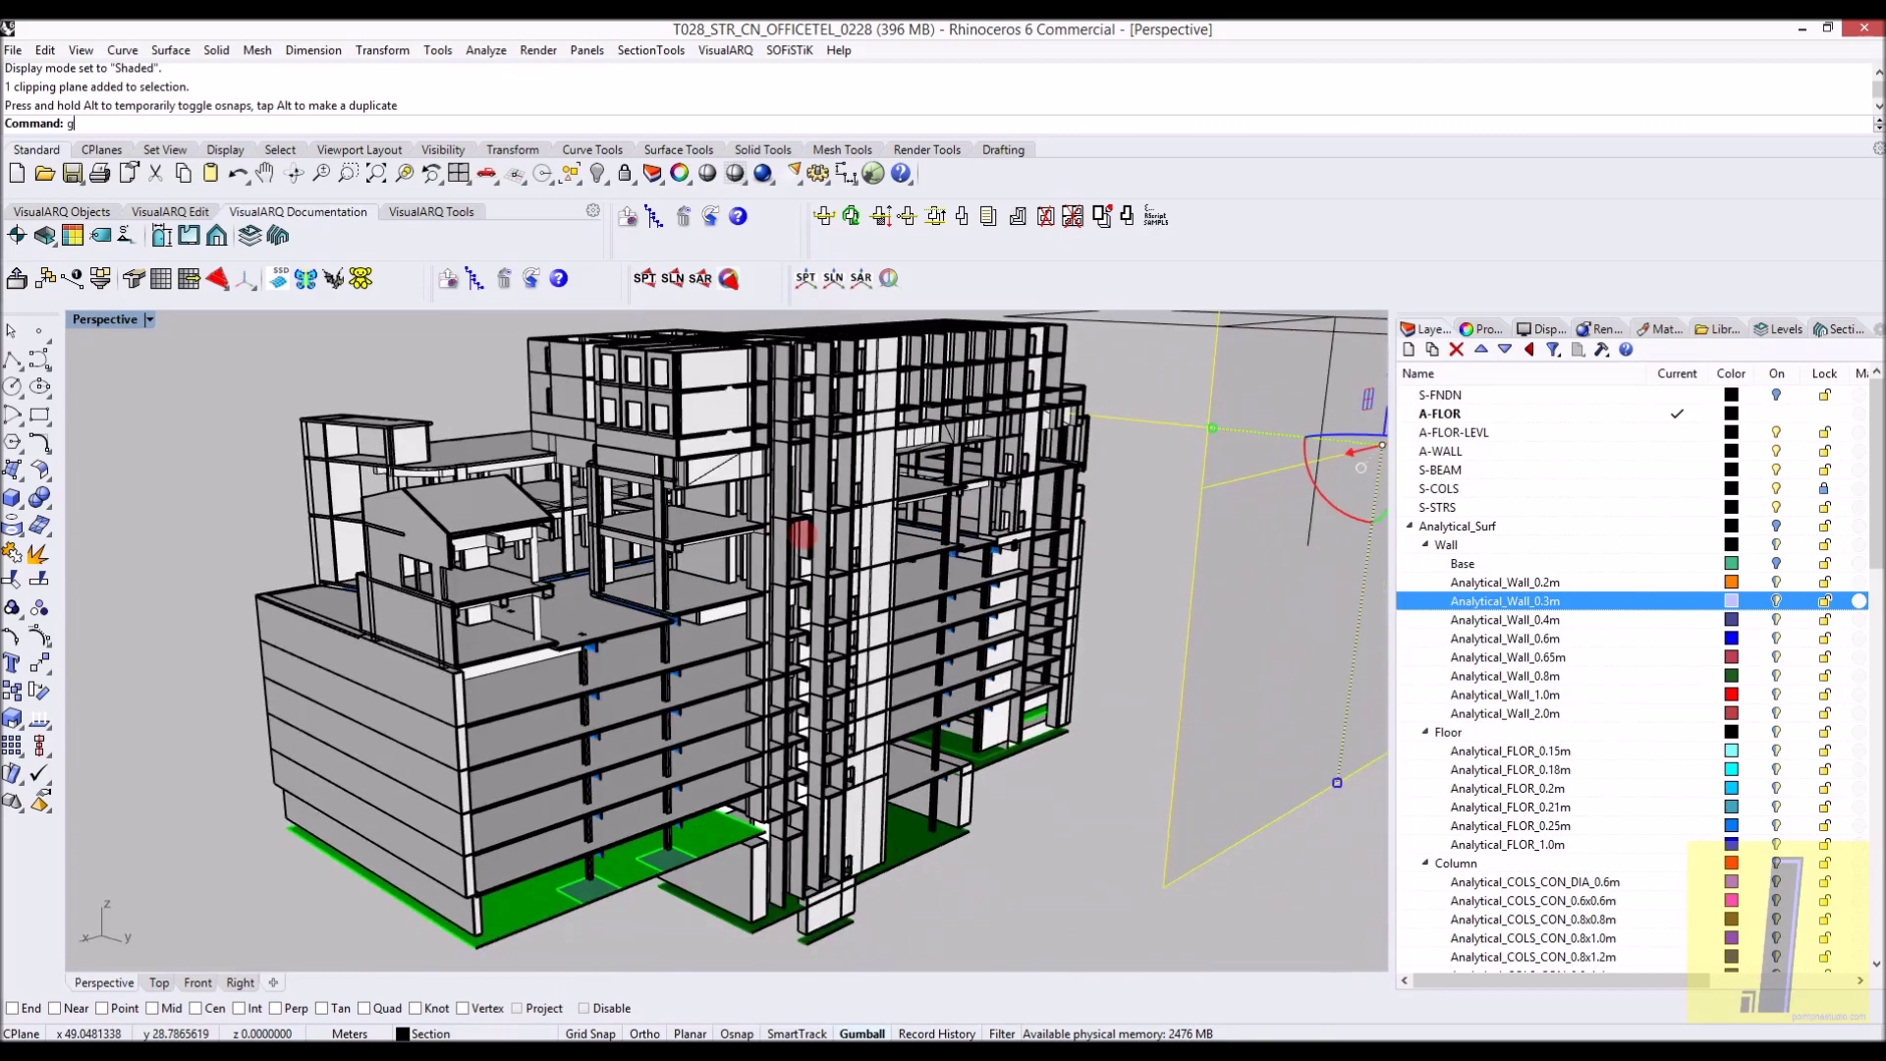
pyautogui.write('rasshopper')
pyautogui.press('Return')
pyautogui.scroll(-4, 1015, 408)
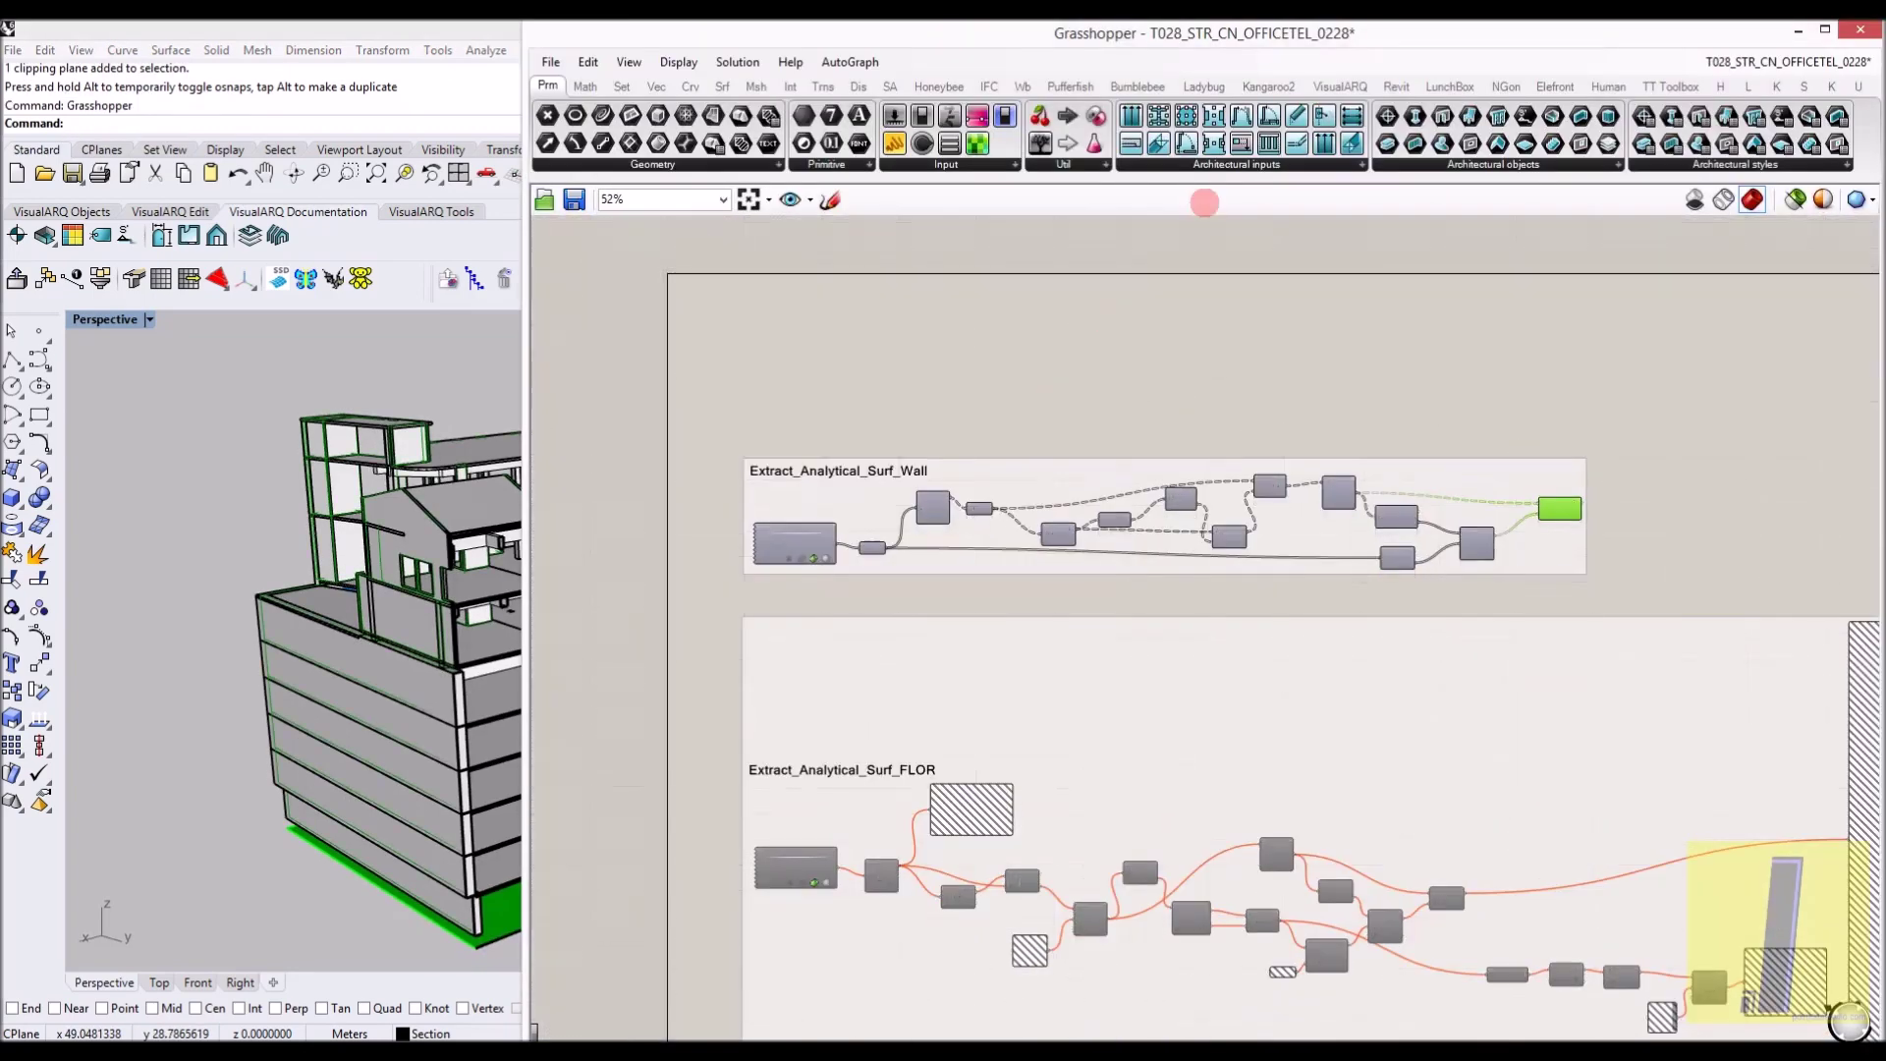
pyautogui.moveTo(525, 22); pyautogui.dragTo(1331, 108)
pyautogui.moveTo(1081, 452)
pyautogui.mouseDown(button='right')
pyautogui.moveTo(774, 531)
pyautogui.moveTo(1087, 590)
pyautogui.mouseUp(button='right')
pyautogui.moveTo(1572, 112); pyautogui.dragTo(928, 289)
# Make Analytical_Surf the current layer and turn off A-FLOR, A-FLOR-LEVL, A-WALL, S-BEAM, S-COLS and S-STRS
pyautogui.click(1526, 432)
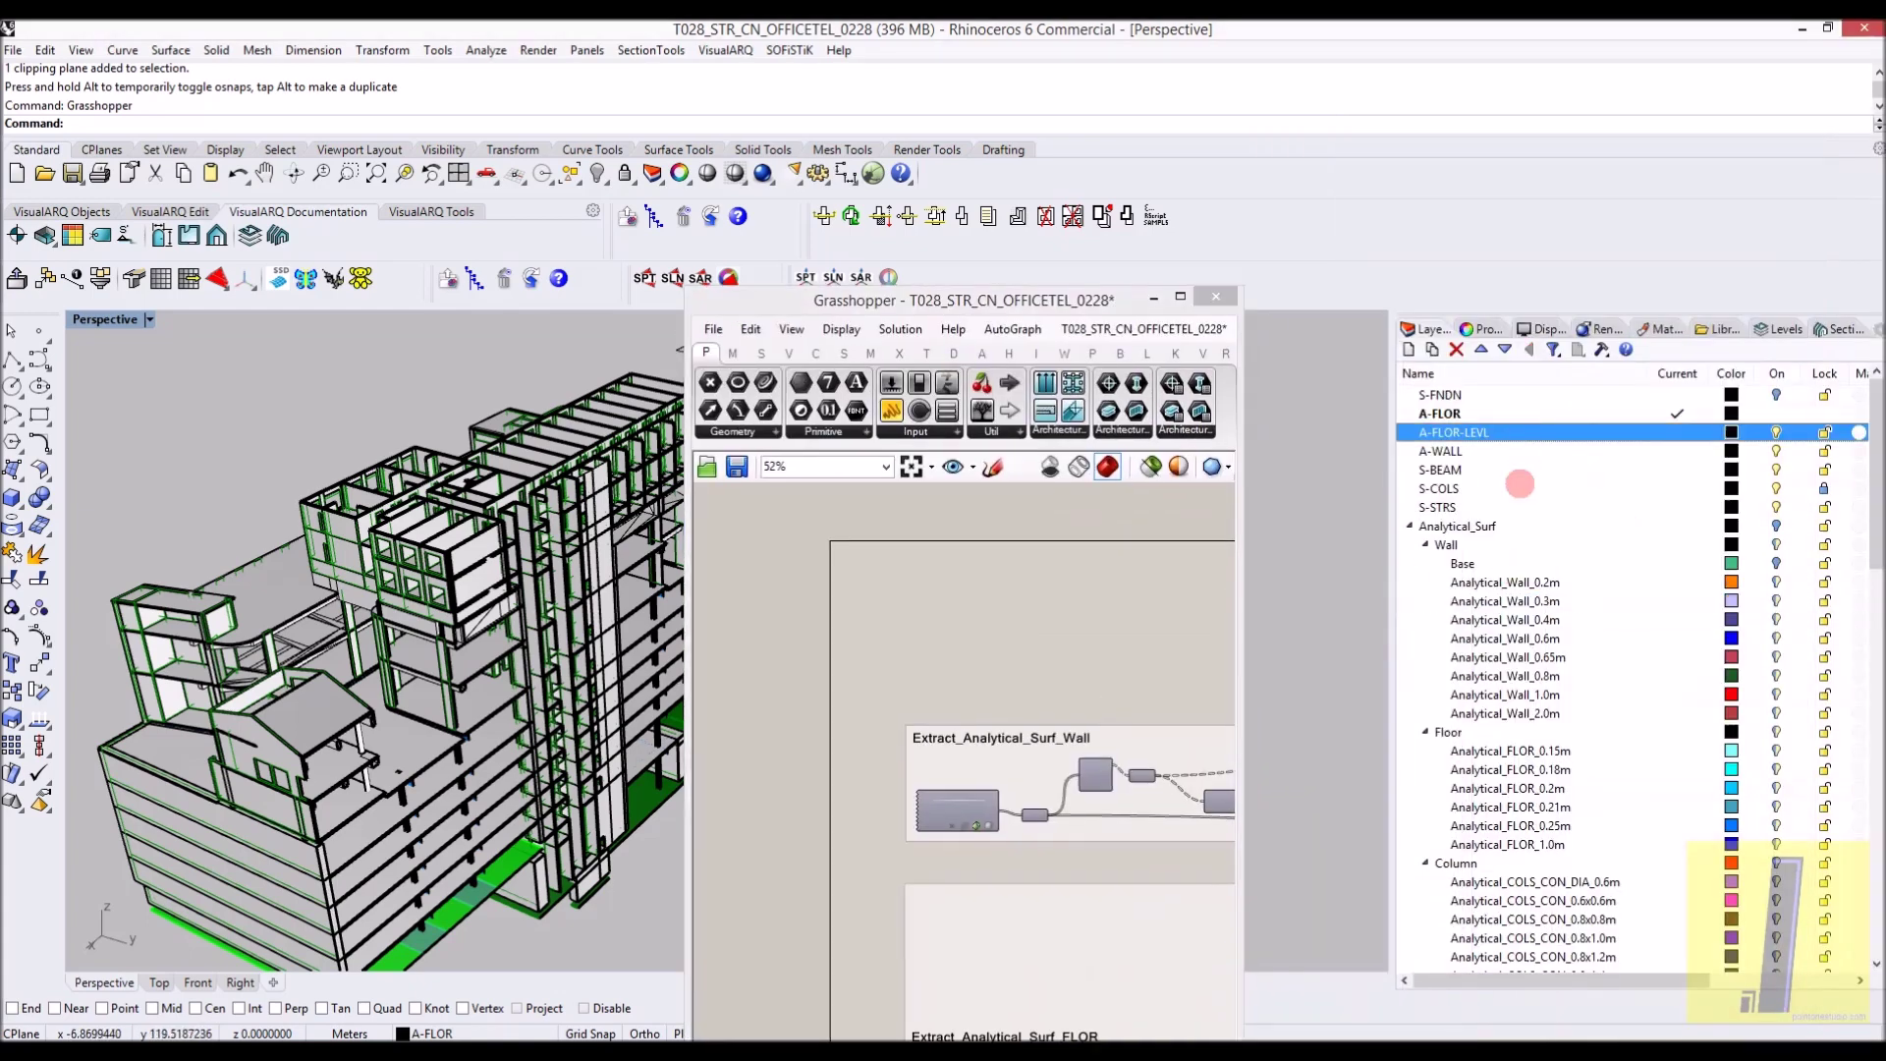
pyautogui.keyDown('shift'); pyautogui.click(1500, 505); pyautogui.keyUp('shift')
pyautogui.click(1776, 432)
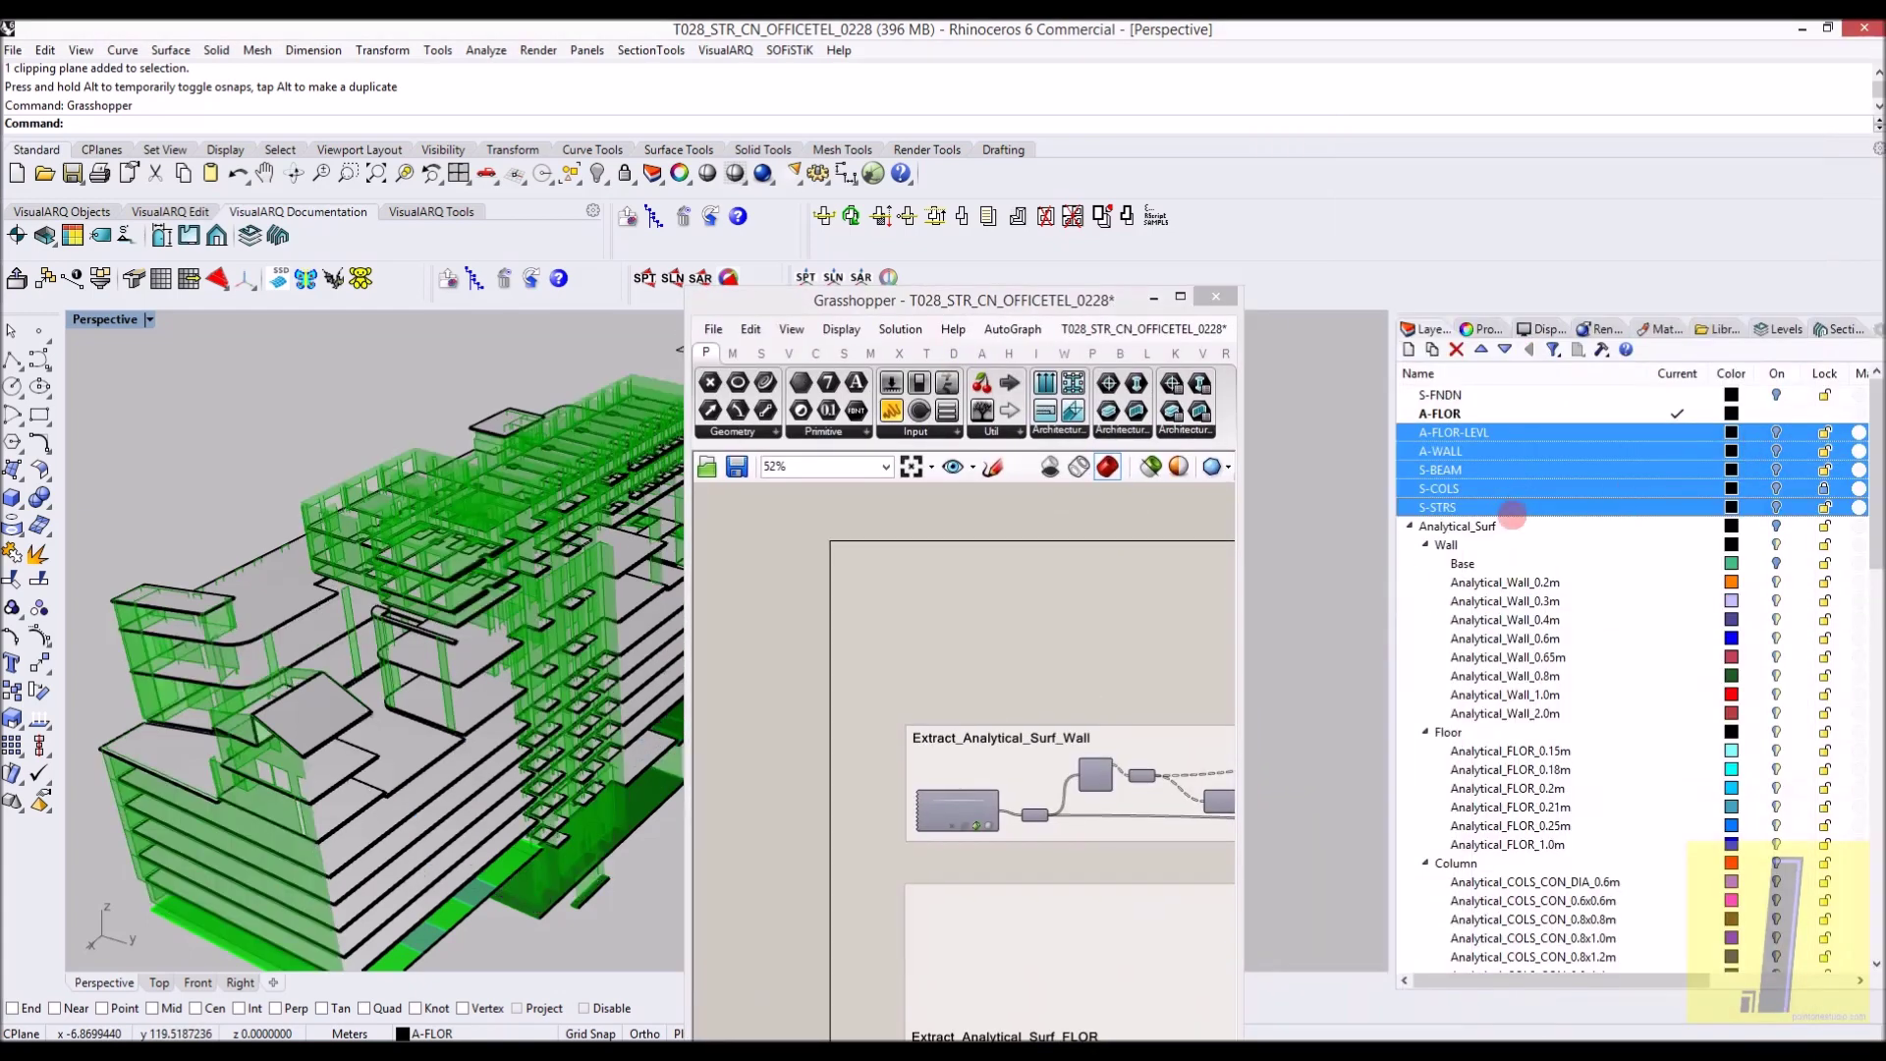
pyautogui.click(1509, 525)
pyautogui.click(1776, 413)
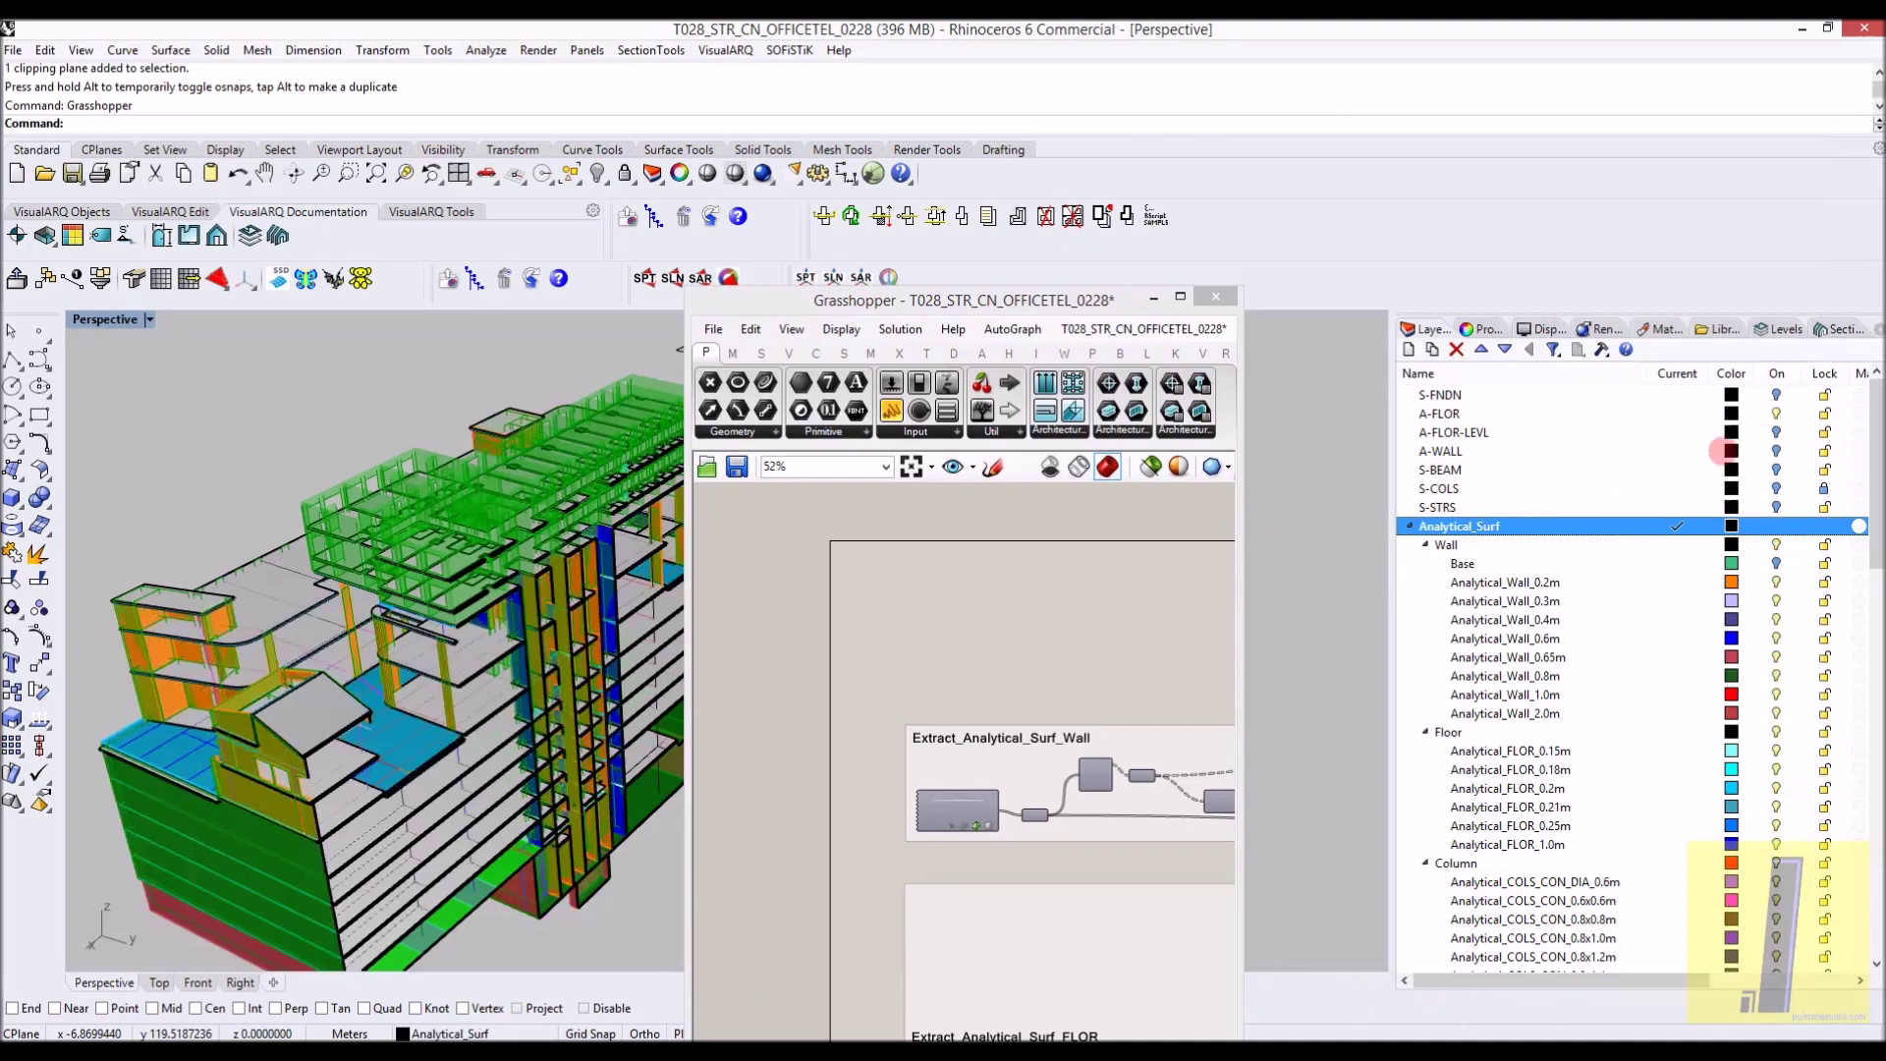
pyautogui.click(1776, 414)
# Examine the coloured analytical surfaces of the building and the Analytical_Surf sublayers from Wall down to Ramp
pyautogui.moveTo(1037, 293); pyautogui.dragTo(1626, 114)
pyautogui.moveTo(799, 525); pyautogui.dragTo(703, 479, button='right')
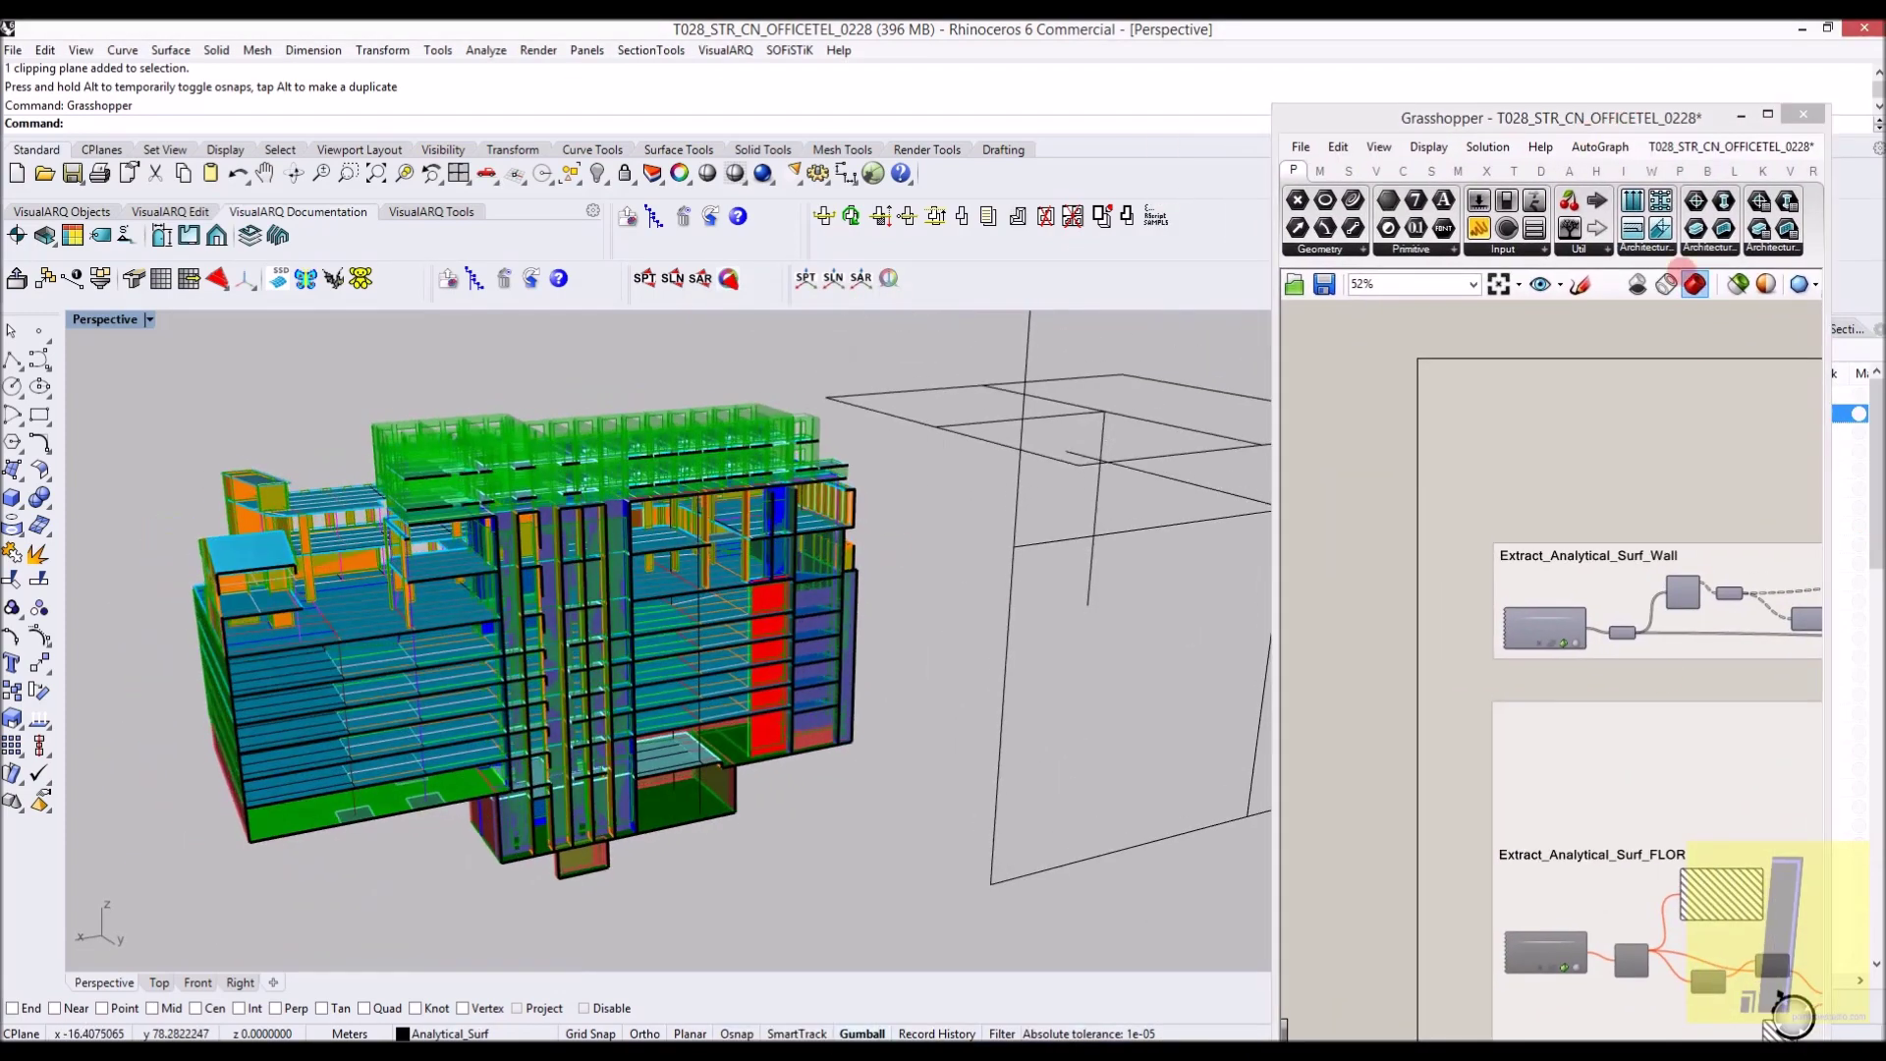
pyautogui.moveTo(1594, 108); pyautogui.dragTo(1054, 59)
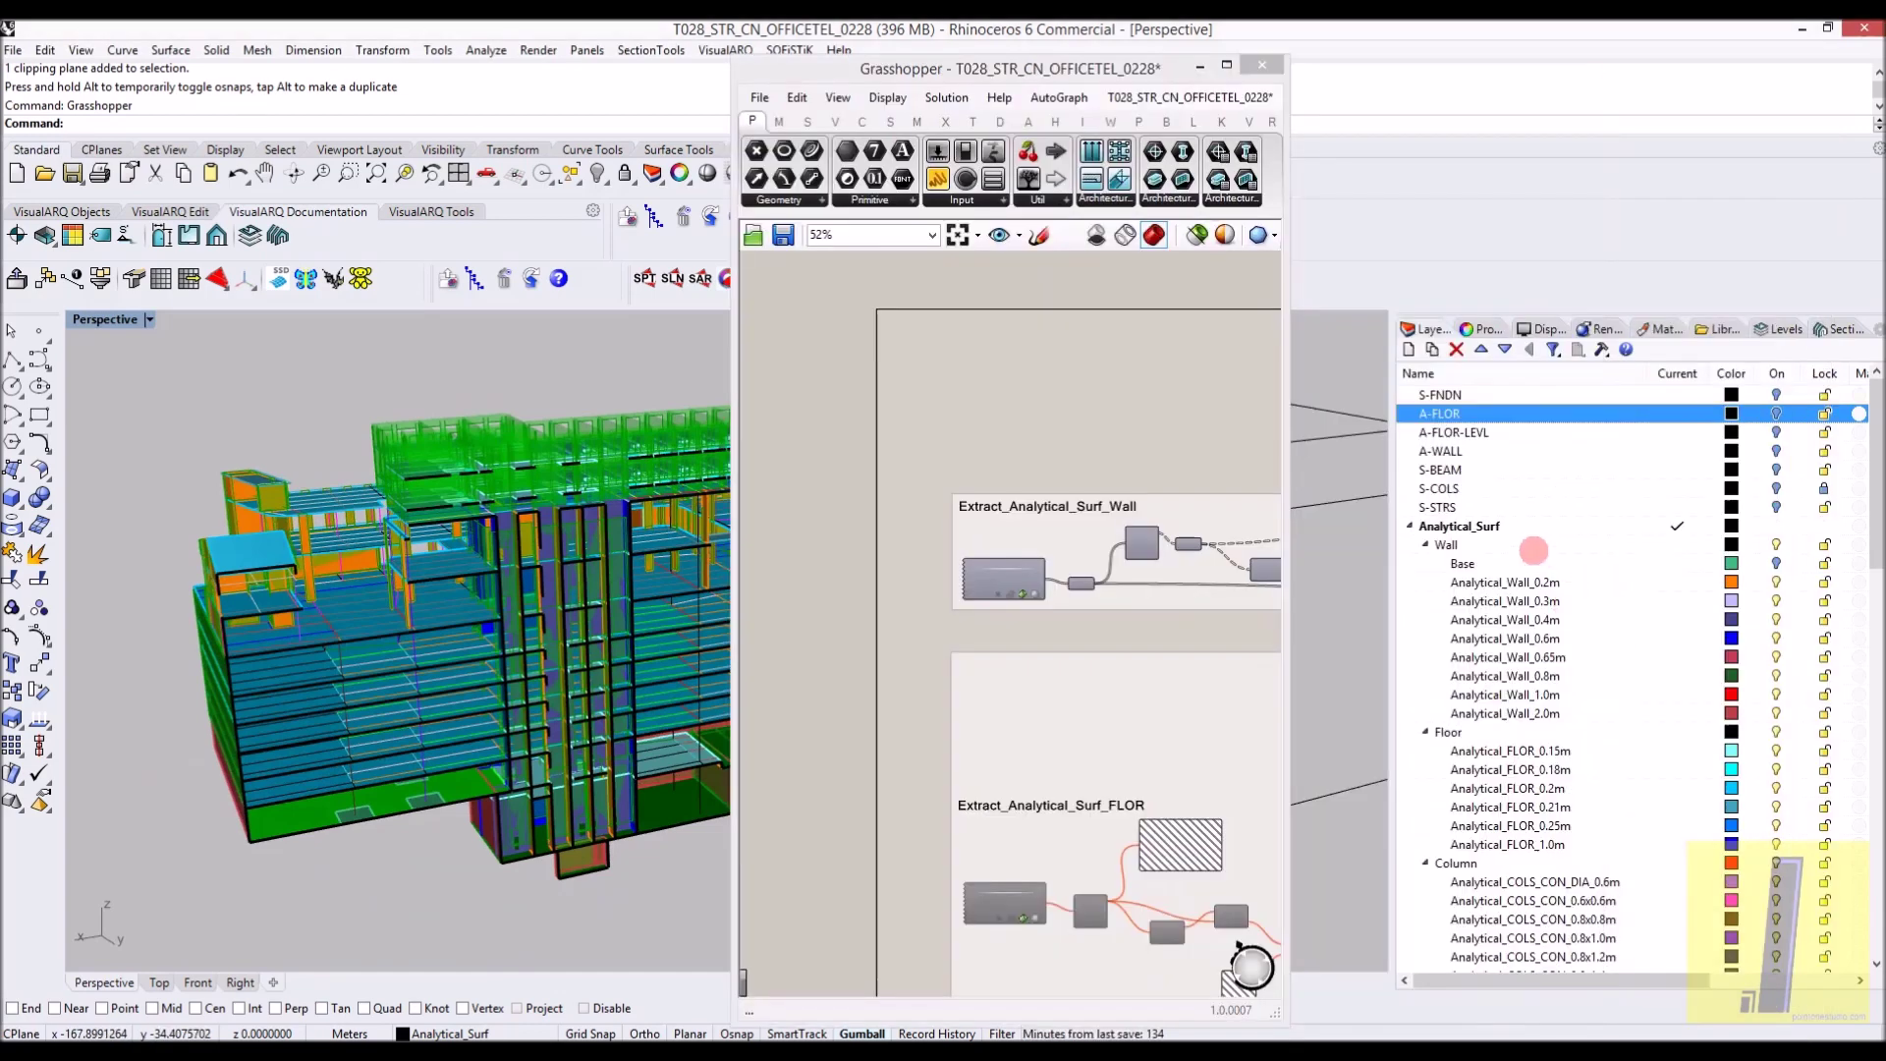
pyautogui.click(1533, 546)
pyautogui.scroll(-15, 1562, 638)
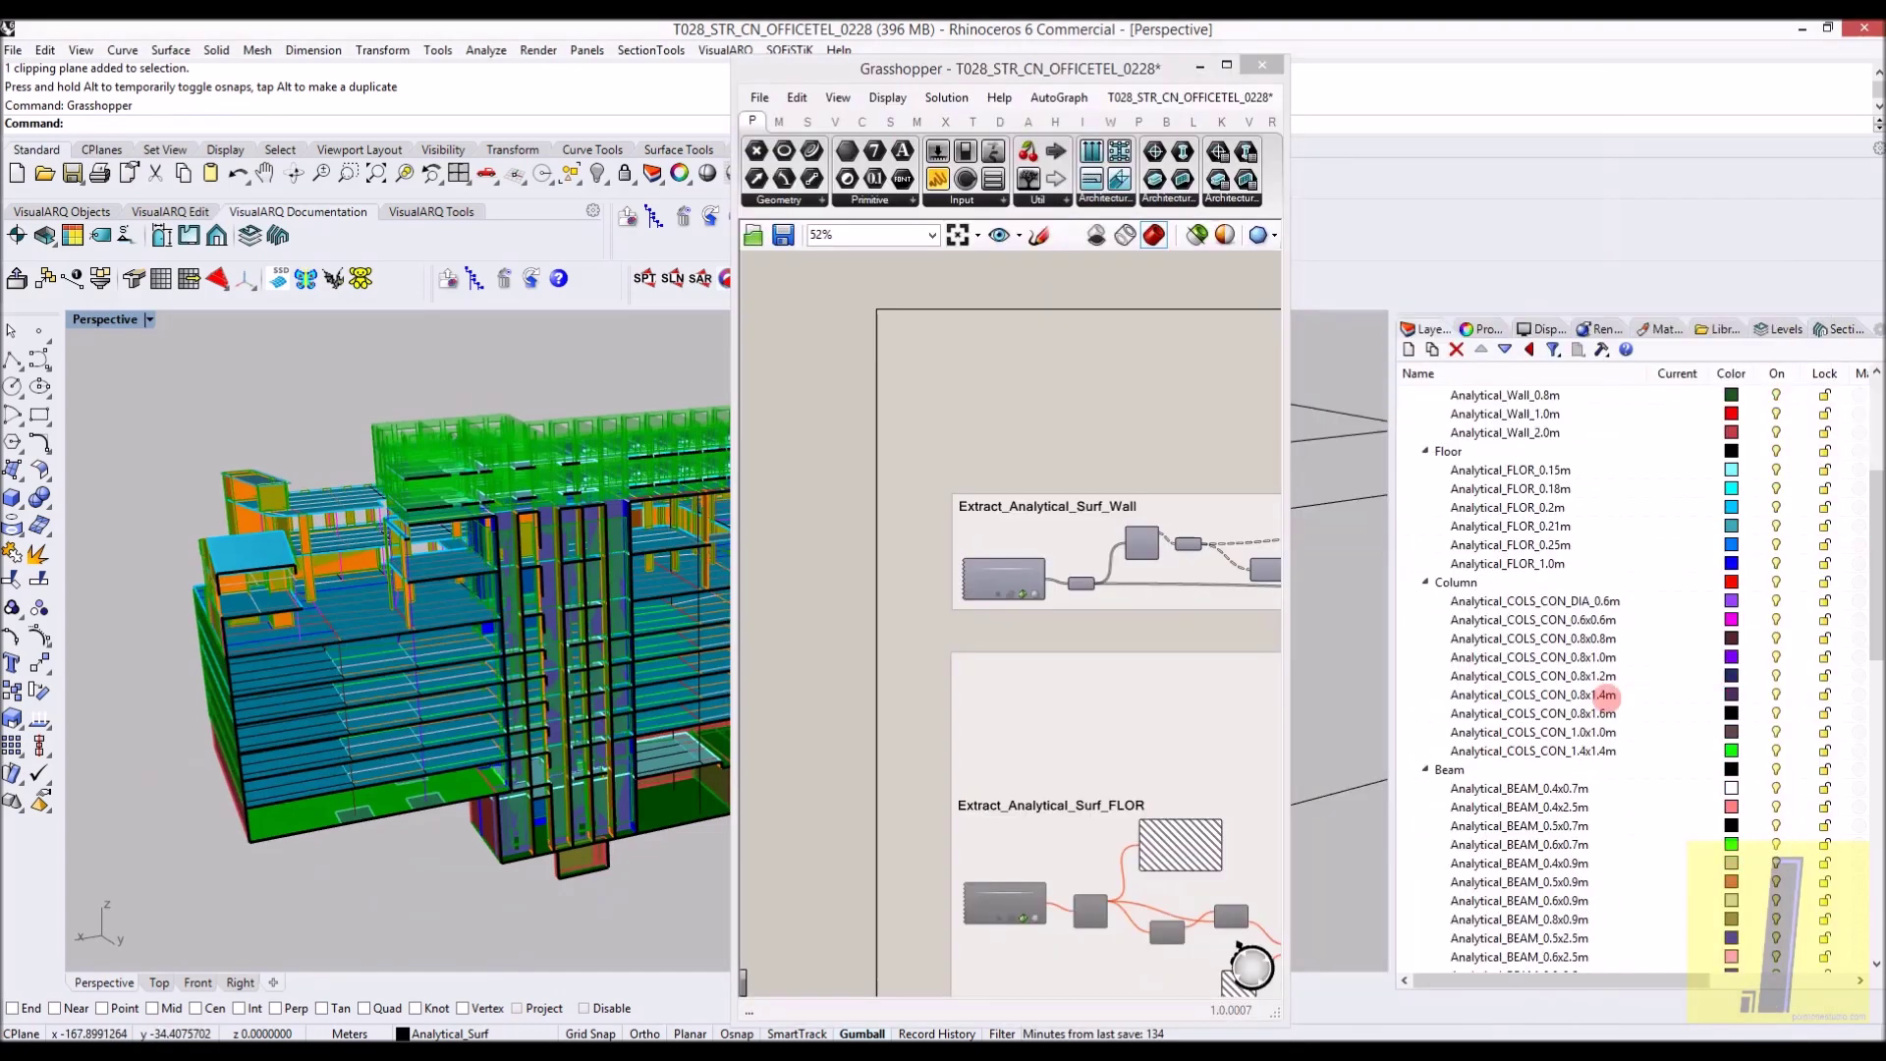
pyautogui.doubleClick(1473, 789)
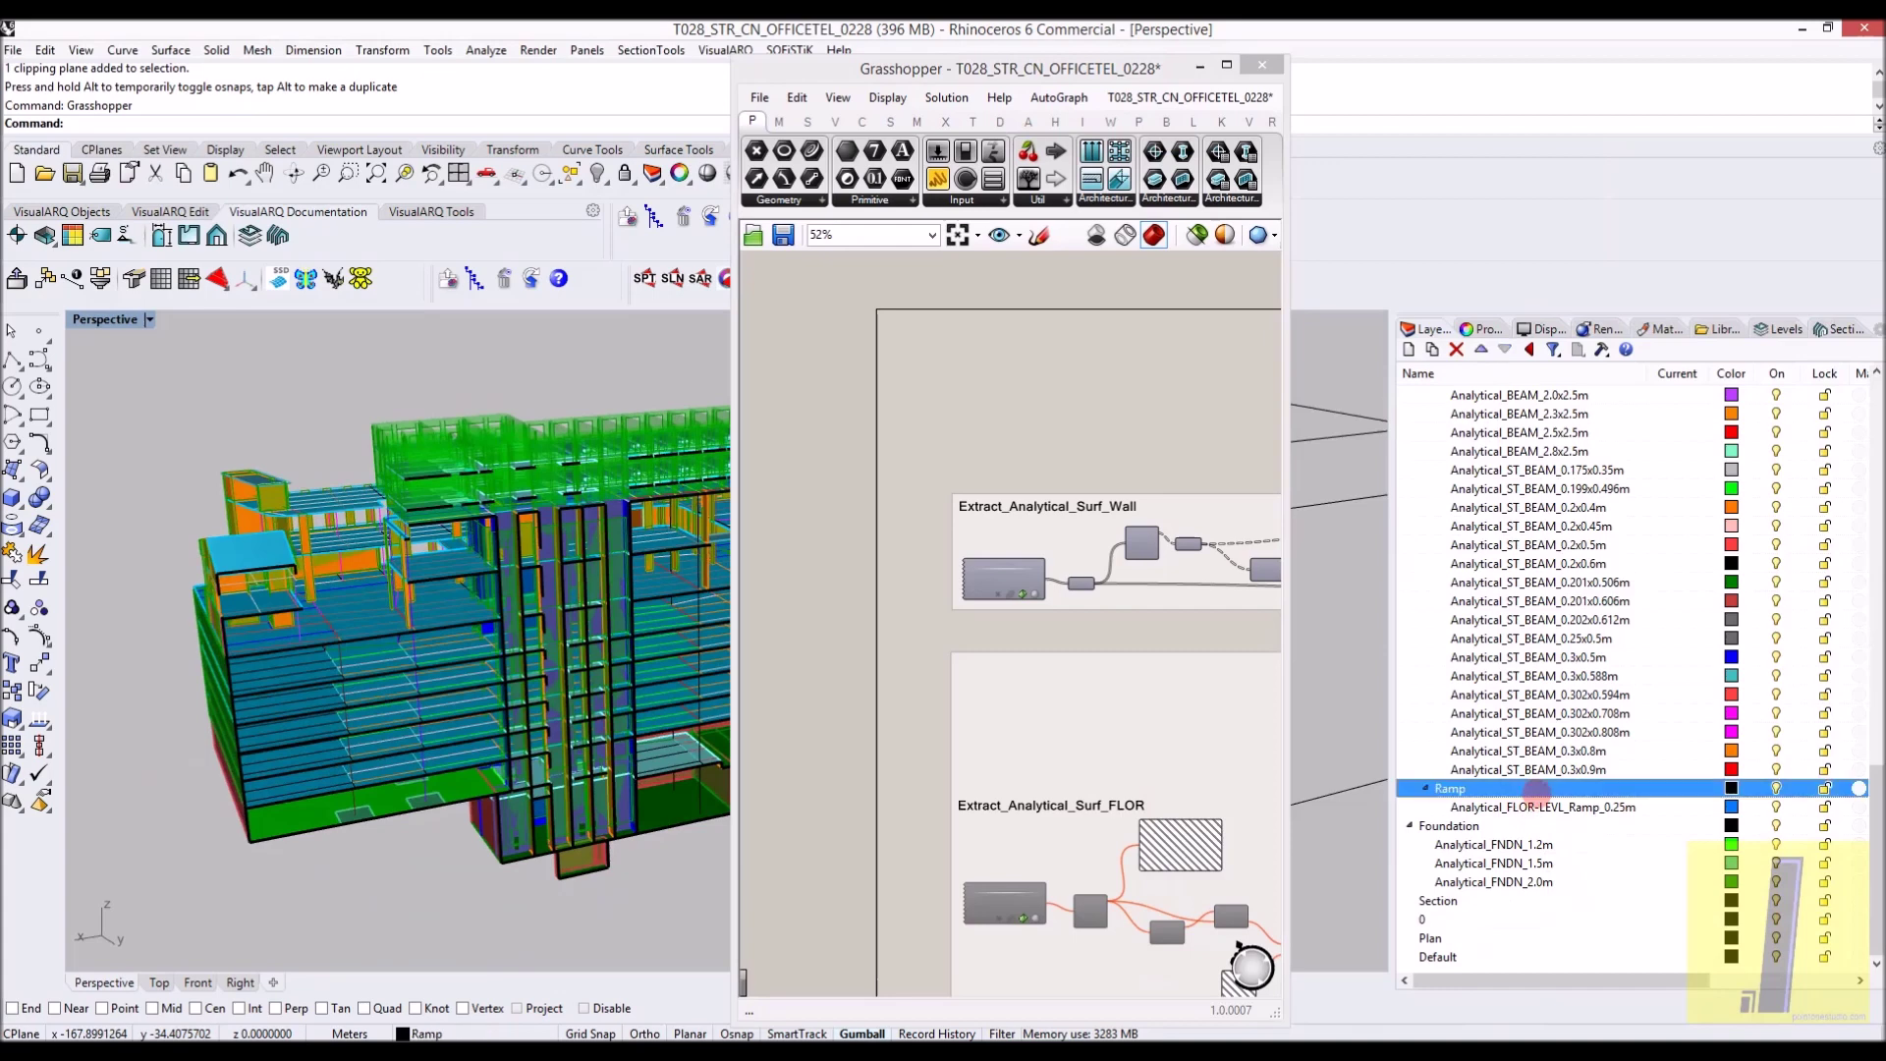
pyautogui.scroll(15, 1670, 639)
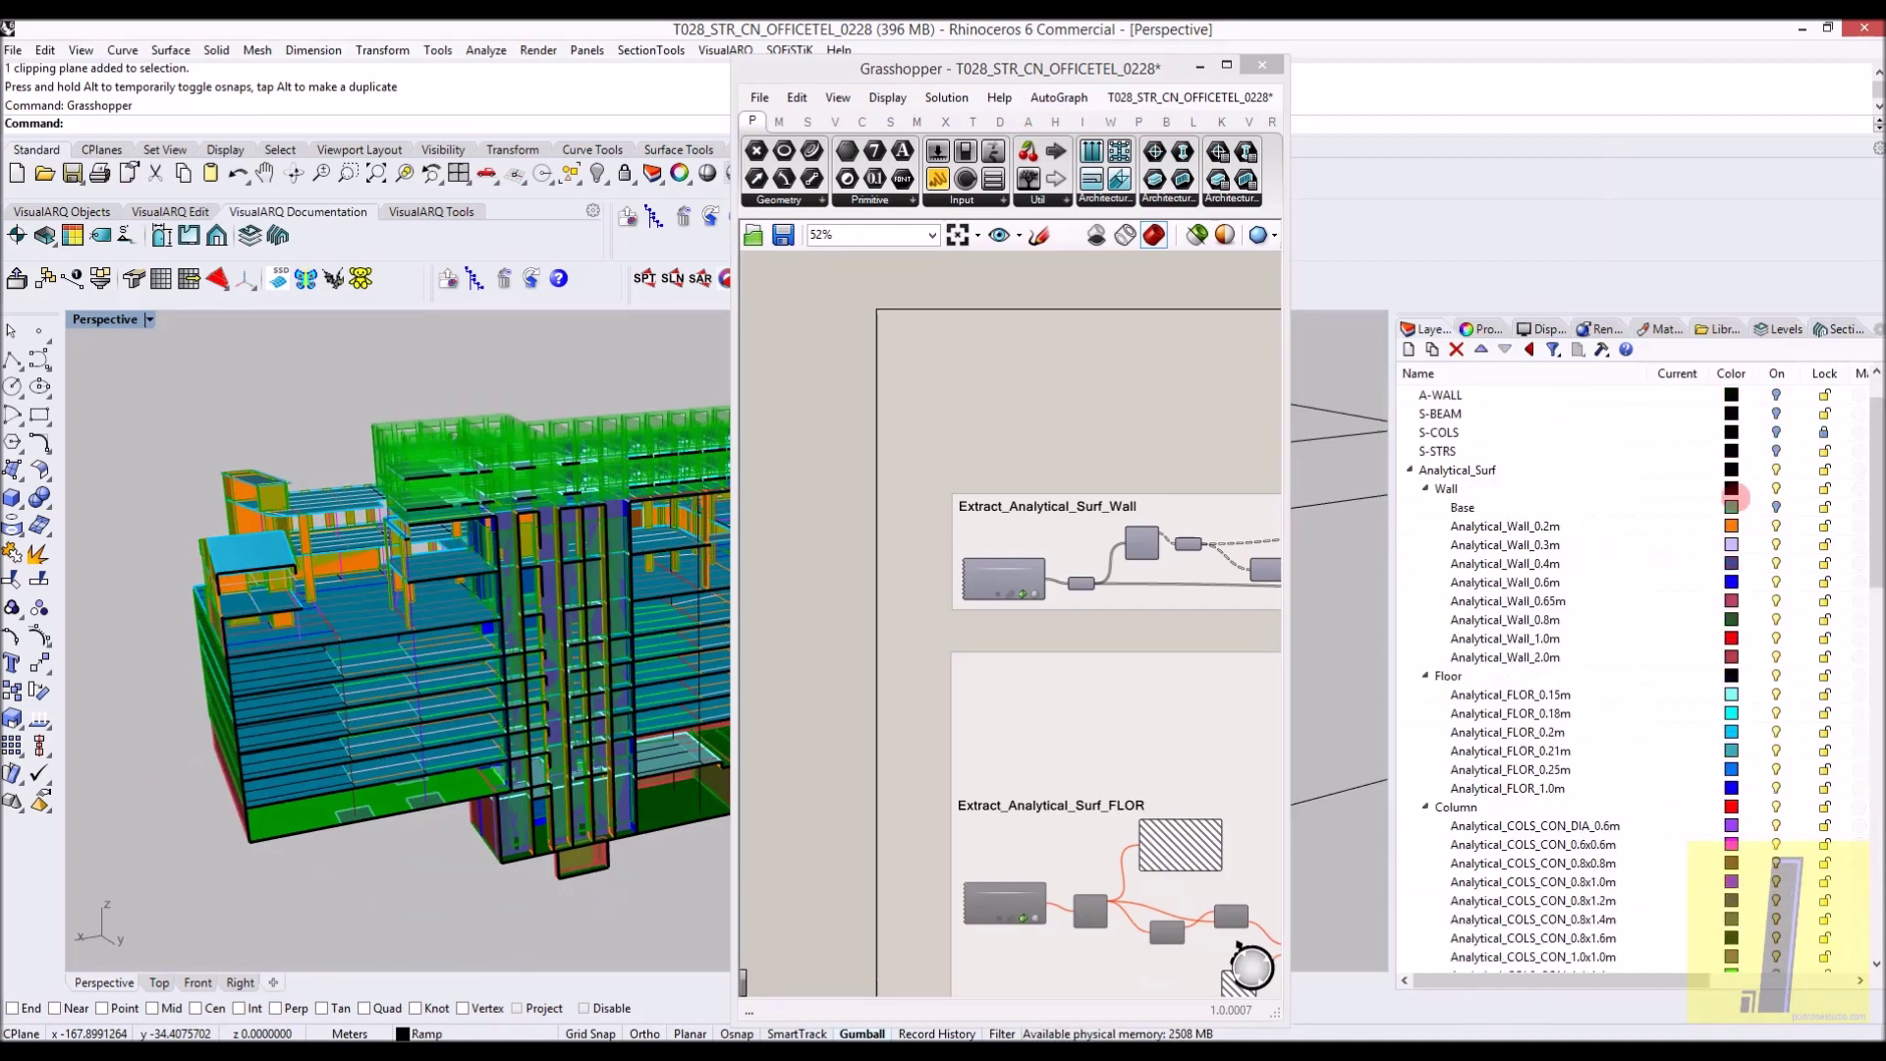
pyautogui.scroll(1, 1739, 500)
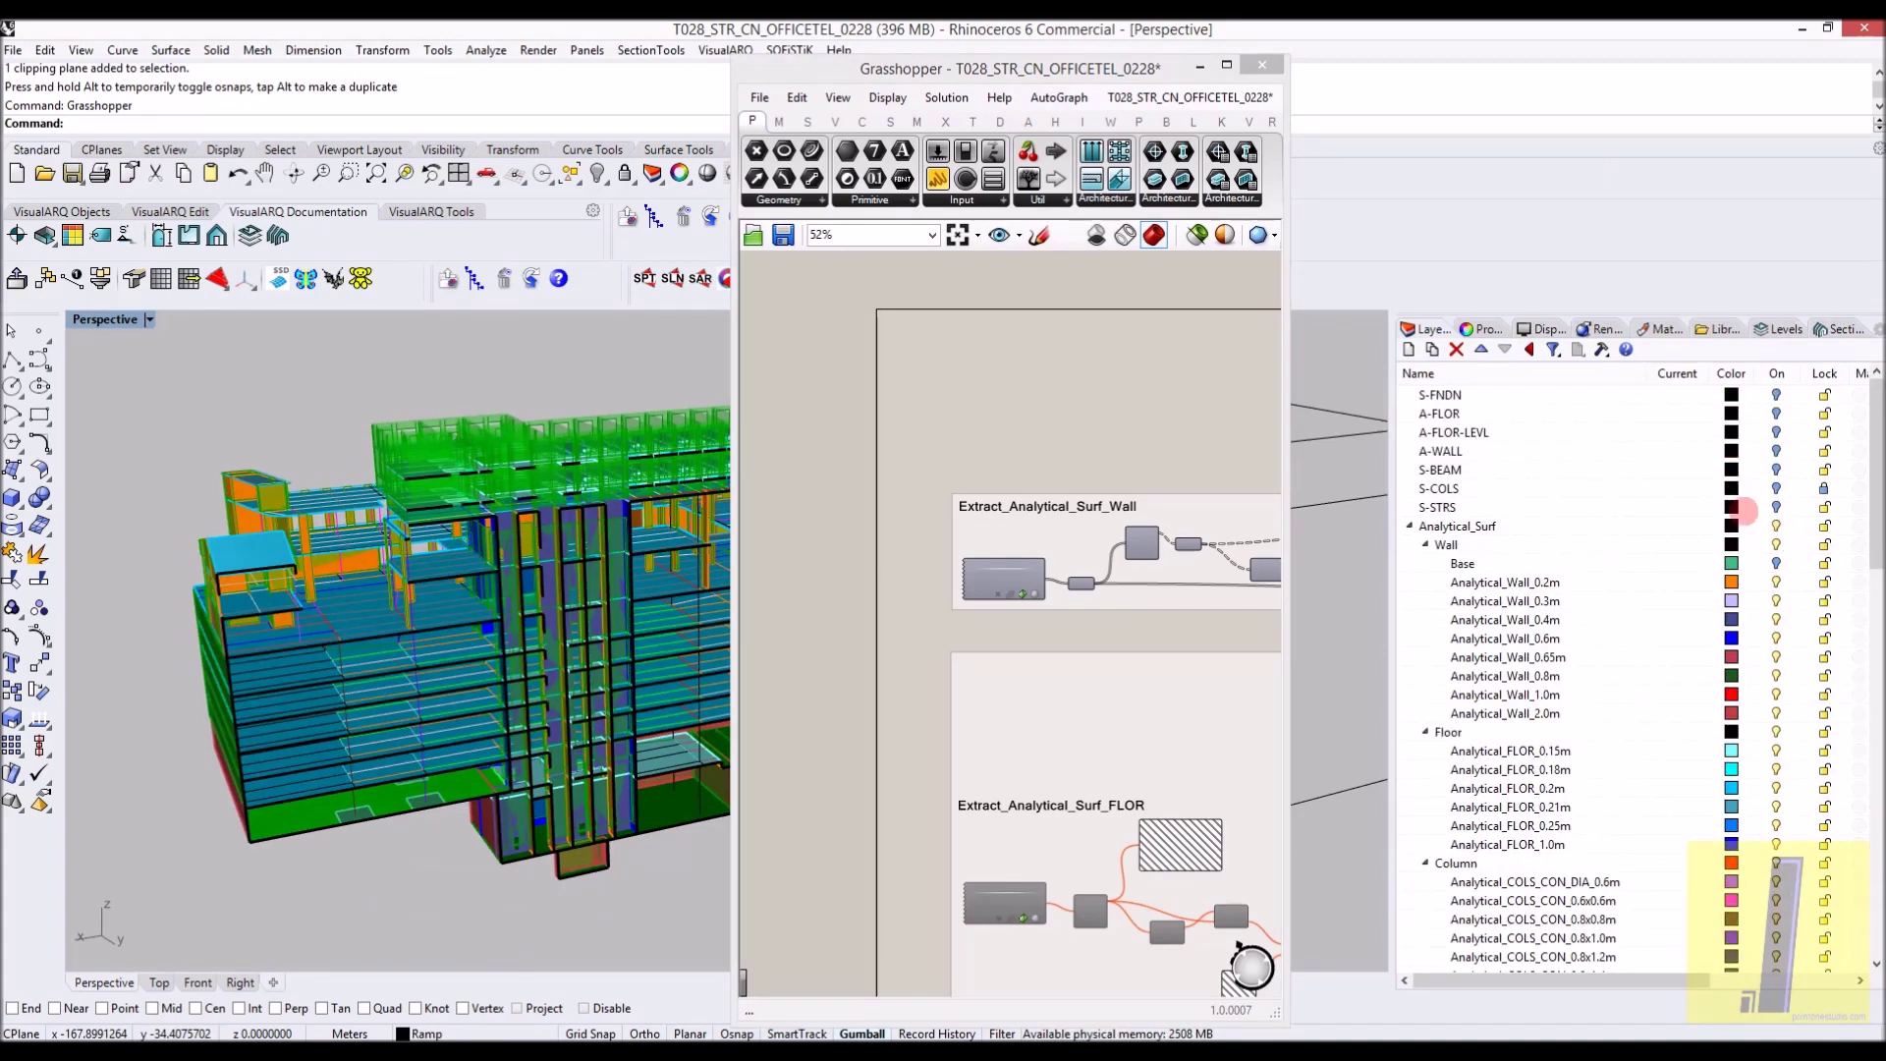
# Make Default the current layer and turn off the Analytical_Surf layer group
pyautogui.scroll(-15, 1746, 510)
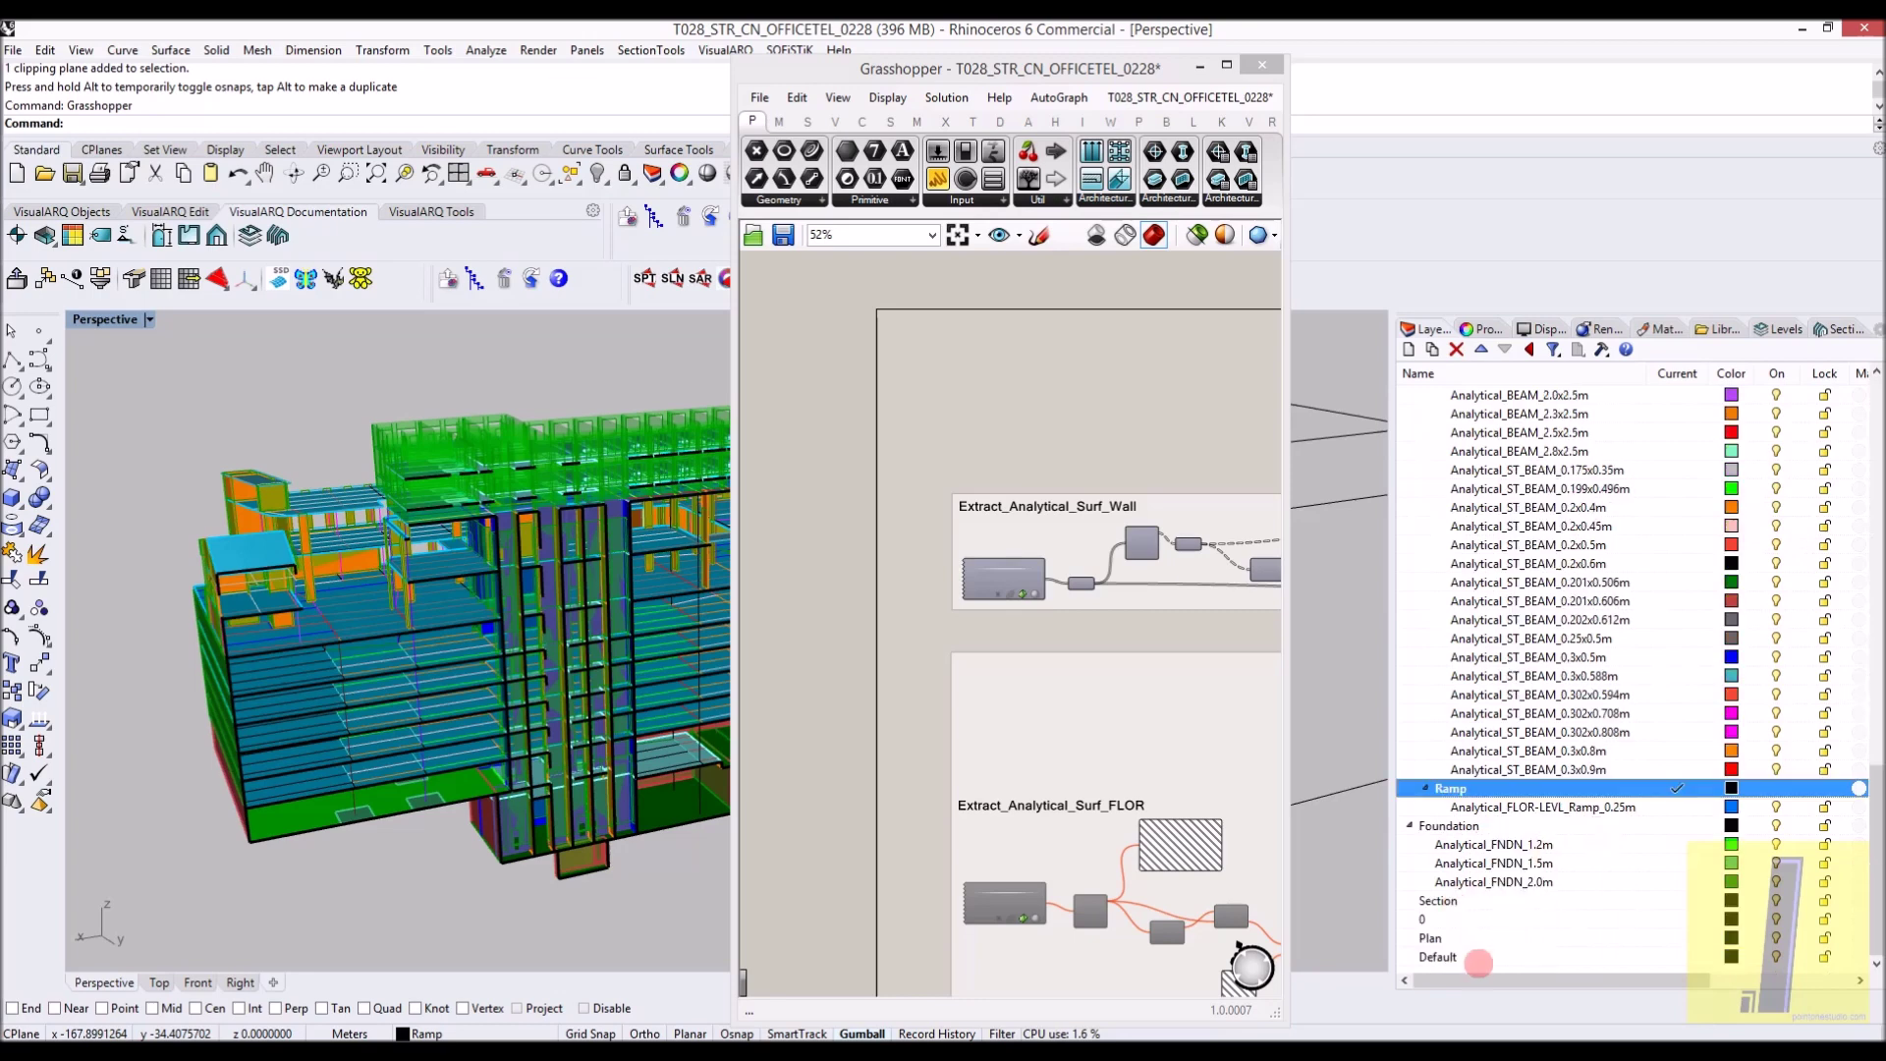
pyautogui.doubleClick(1437, 957)
pyautogui.scroll(13, 1572, 786)
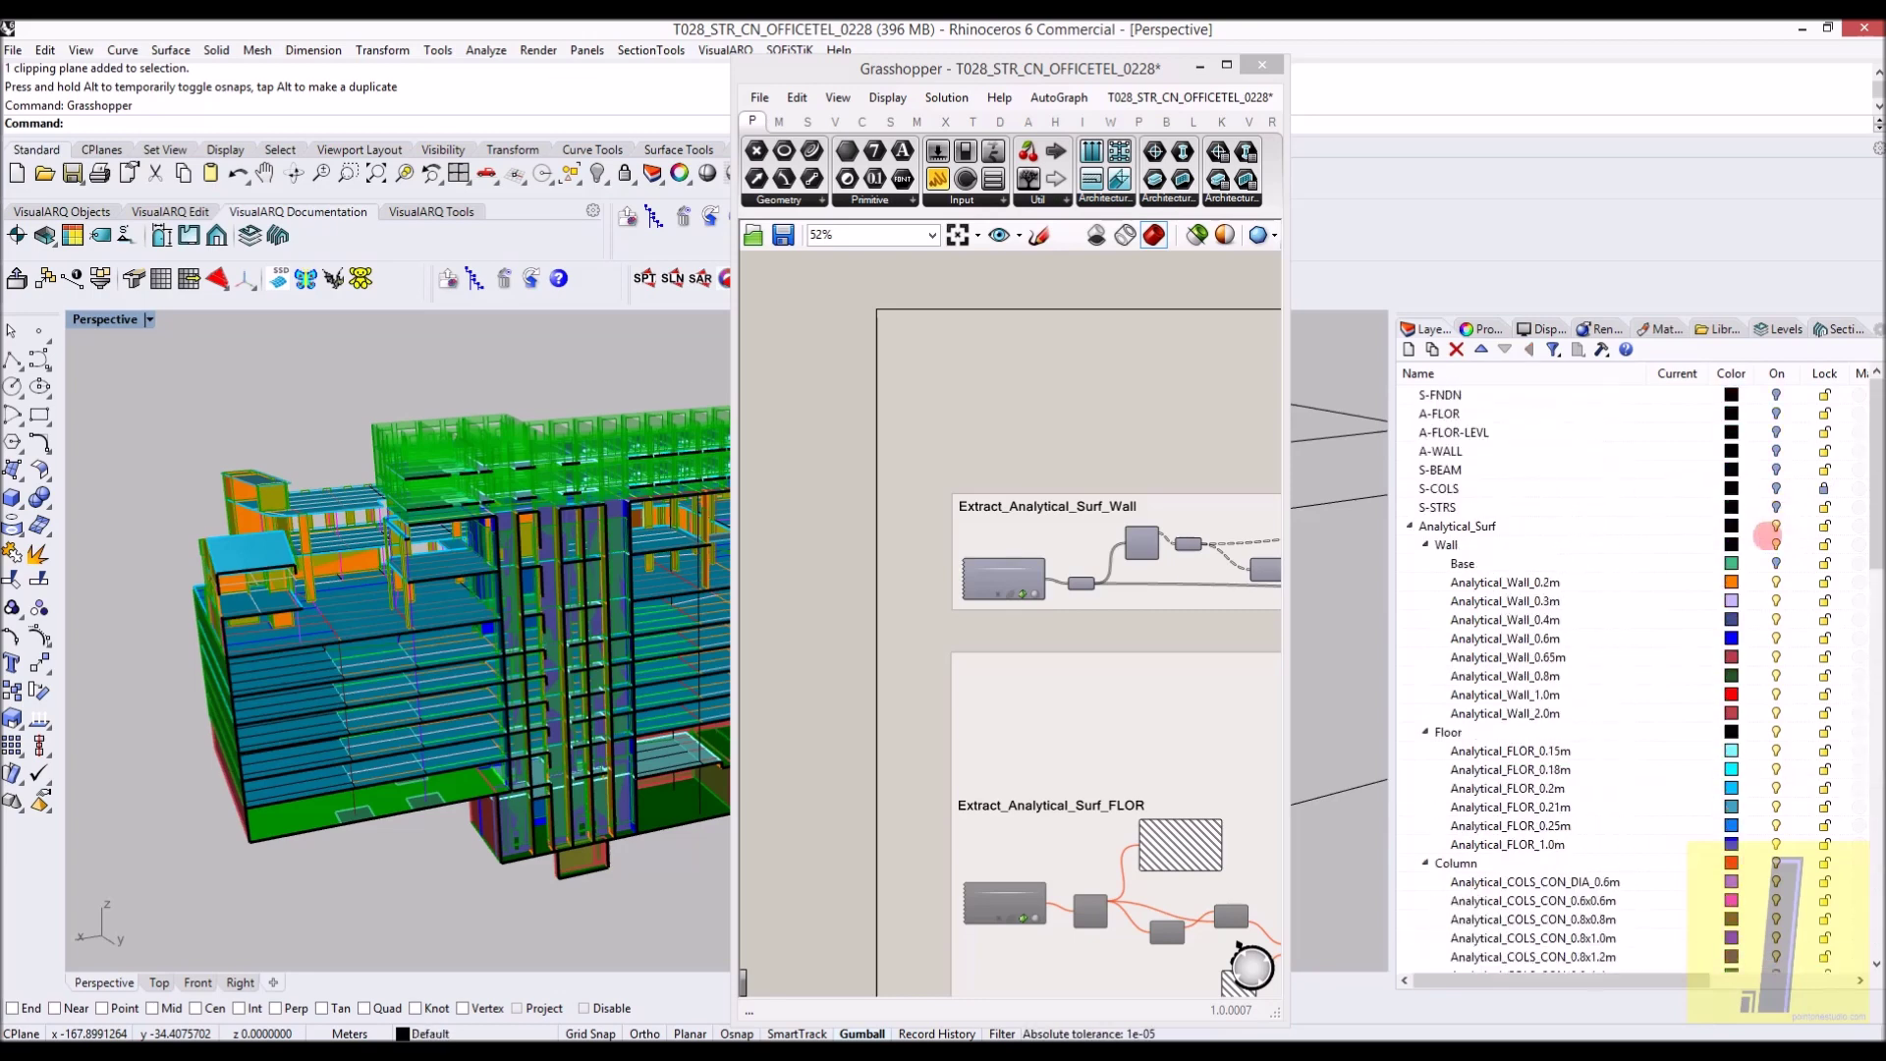
pyautogui.click(1778, 525)
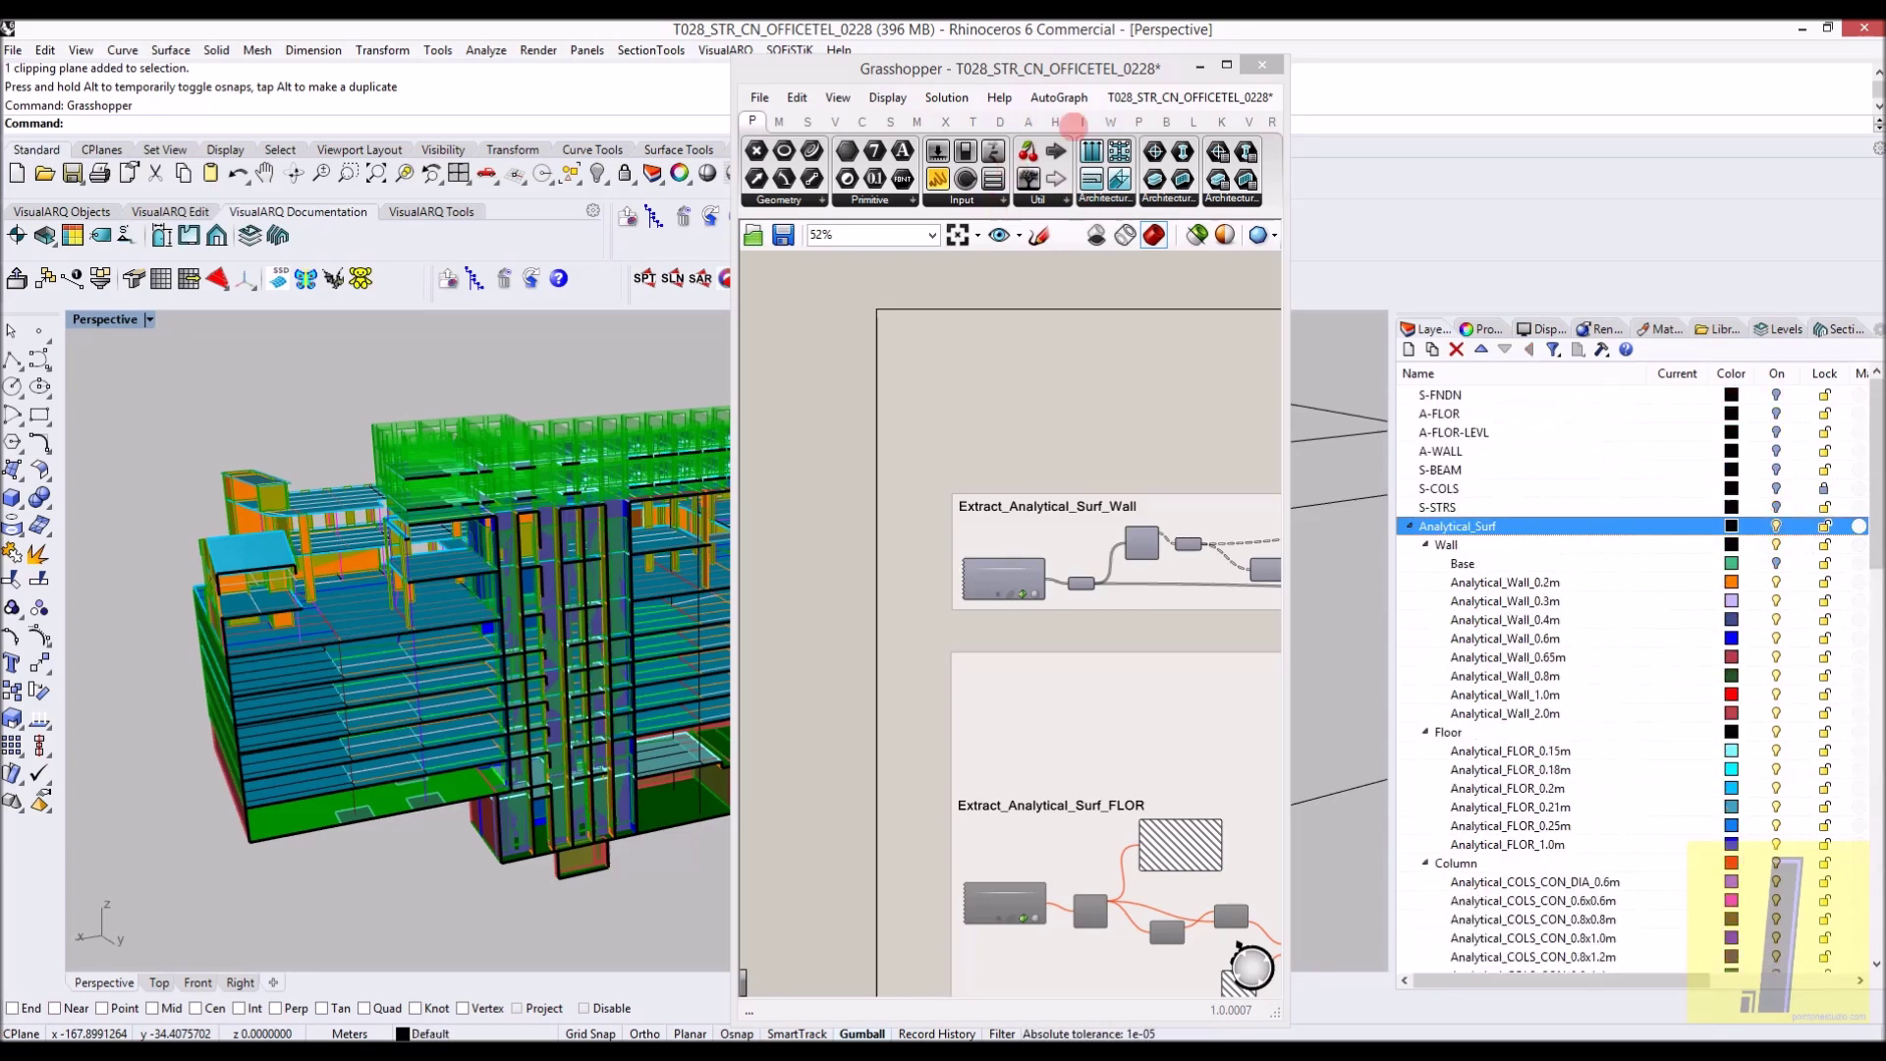
# Move the Grasshopper window aside and examine the green preview of the extracted wall surfaces from close range
pyautogui.moveTo(1084, 62); pyautogui.dragTo(1500, 37)
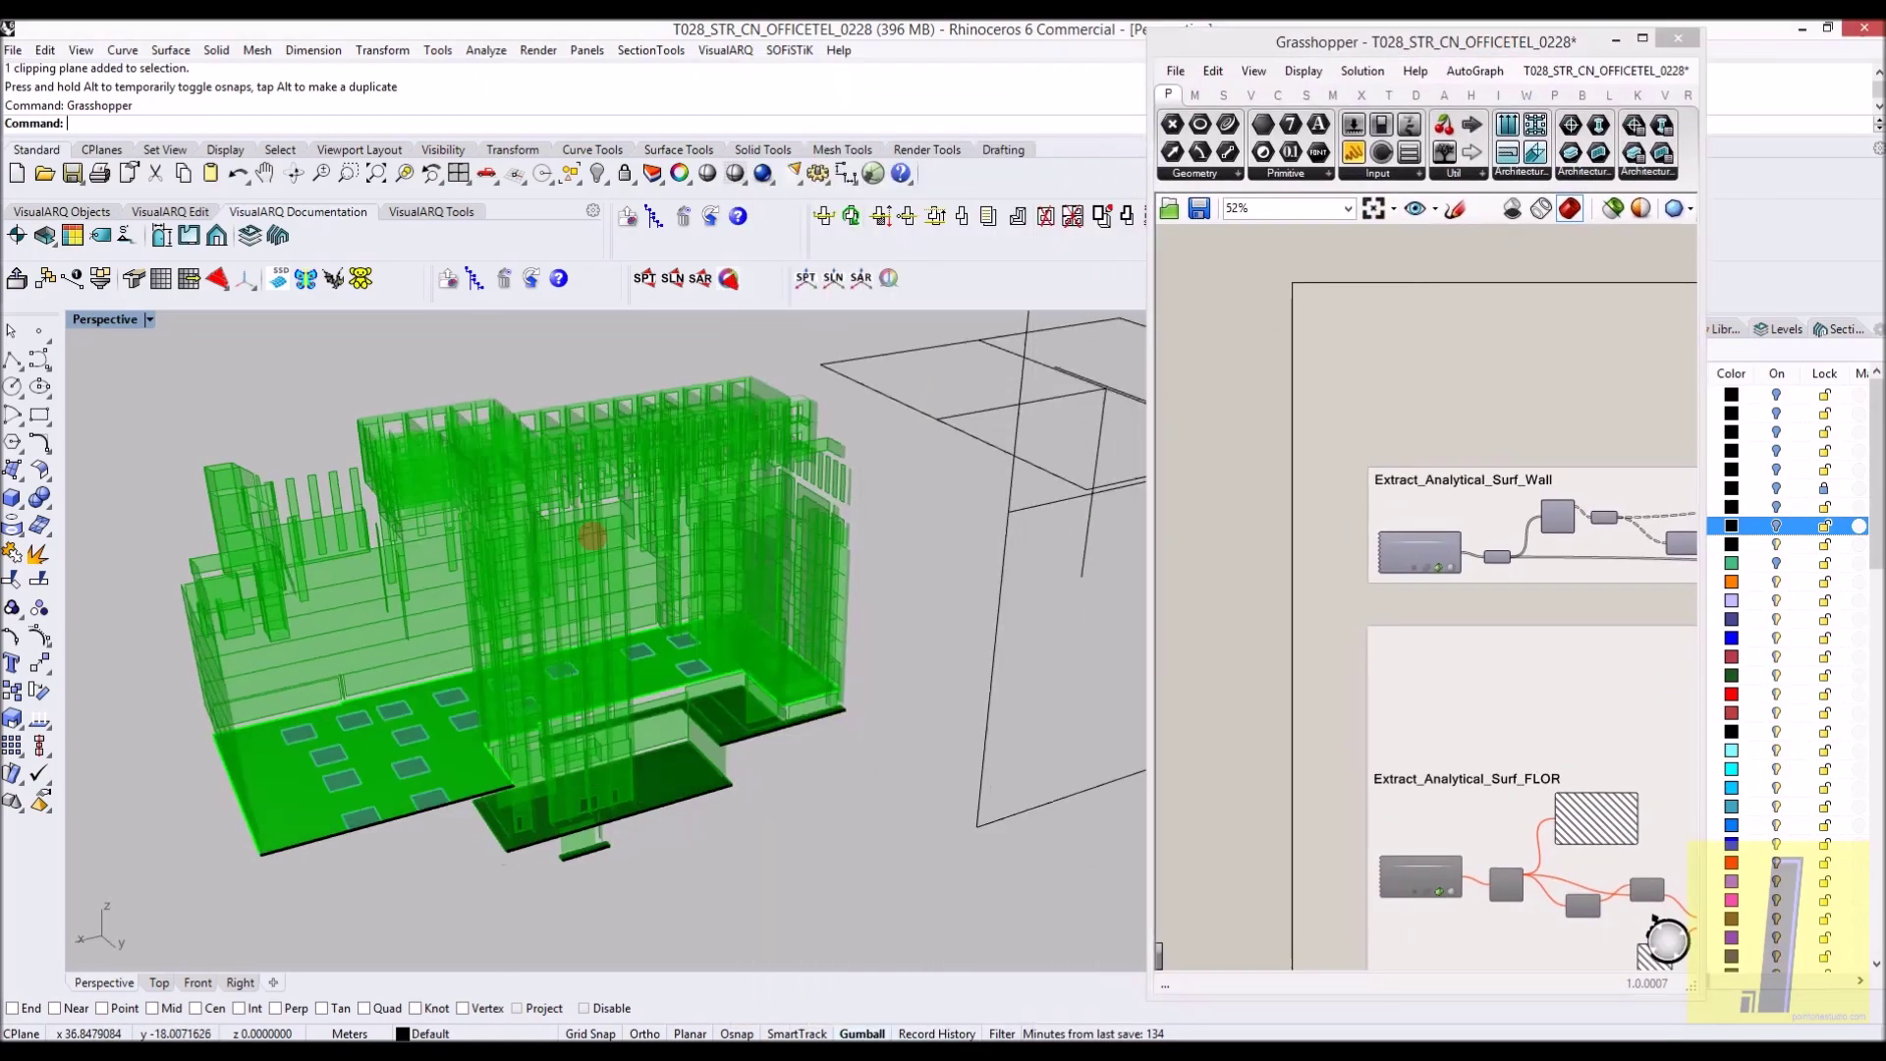
pyautogui.scroll(7, 535, 492)
pyautogui.moveTo(534, 492); pyautogui.dragTo(711, 543, button='right')
pyautogui.scroll(6, 602, 429)
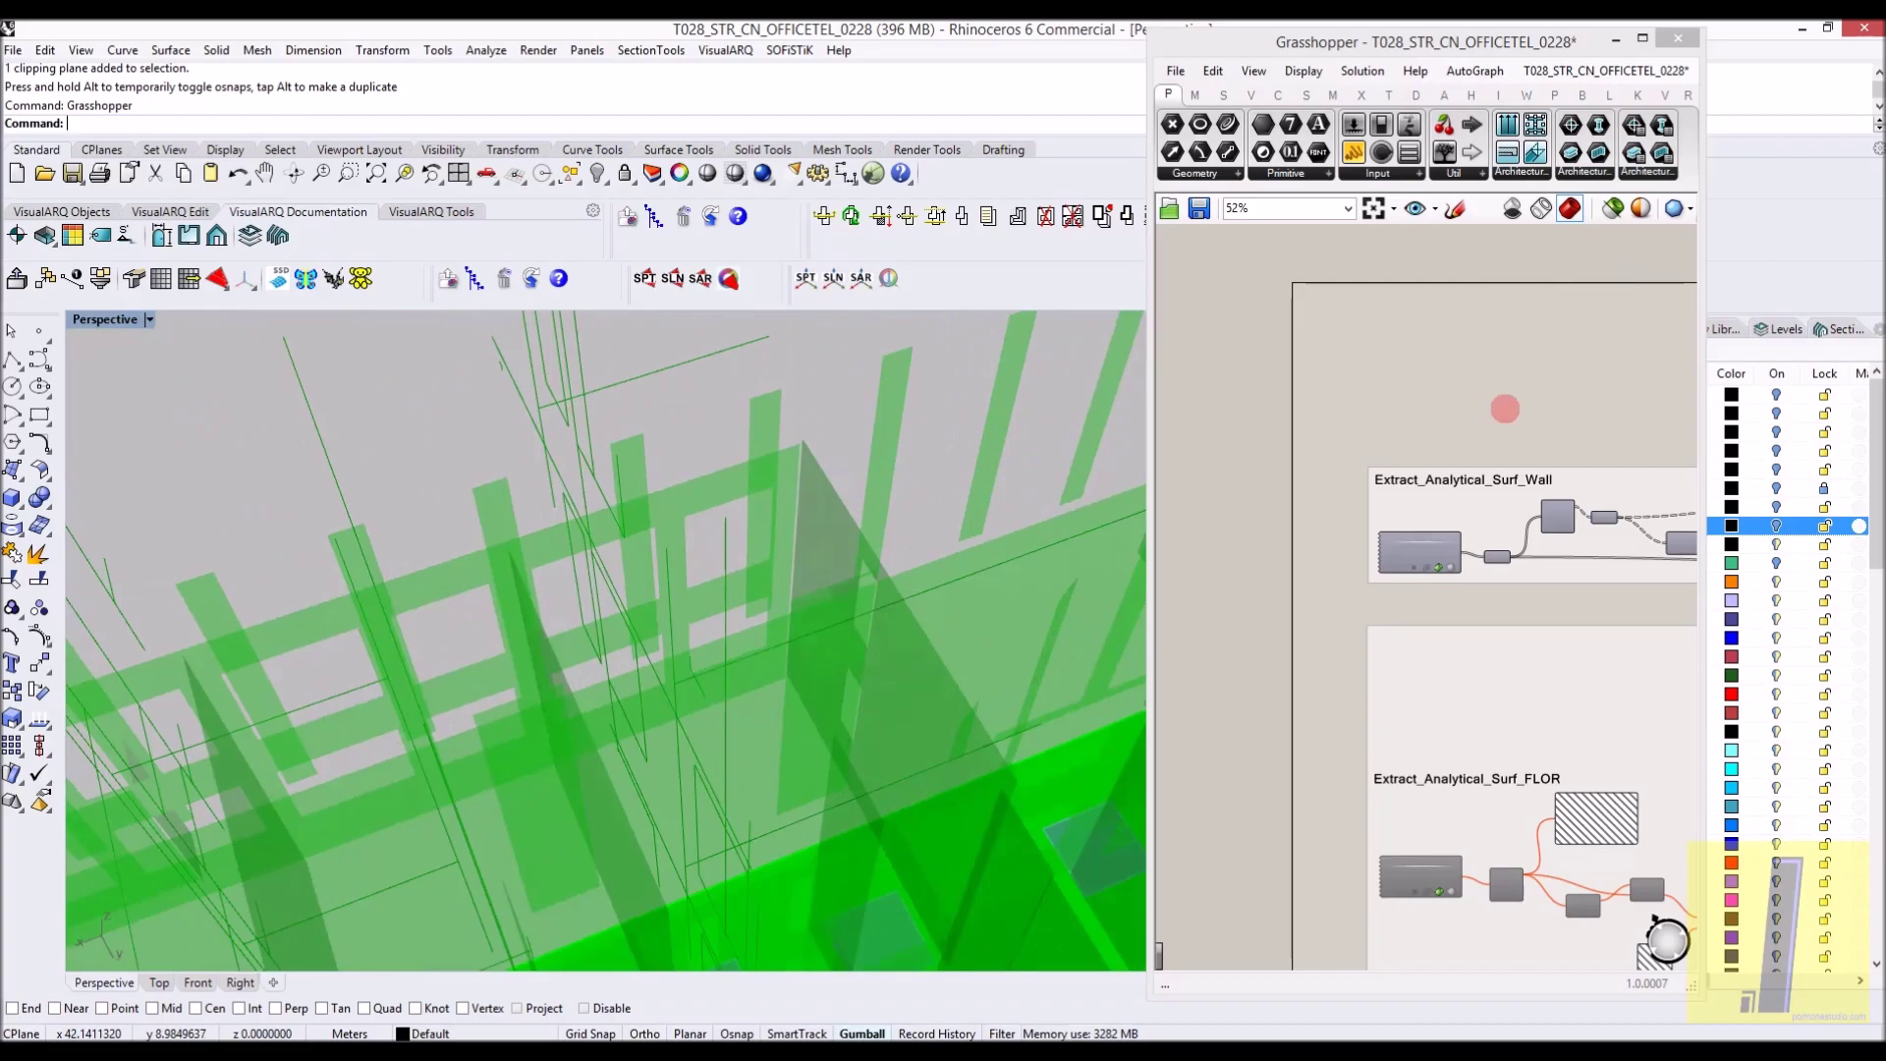
# Maximize the Grasshopper window and examine the component chain of the Extract_Analytical_Surf_Wall group
pyautogui.click(1505, 408)
pyautogui.click(1641, 39)
pyautogui.scroll(5, 1271, 468)
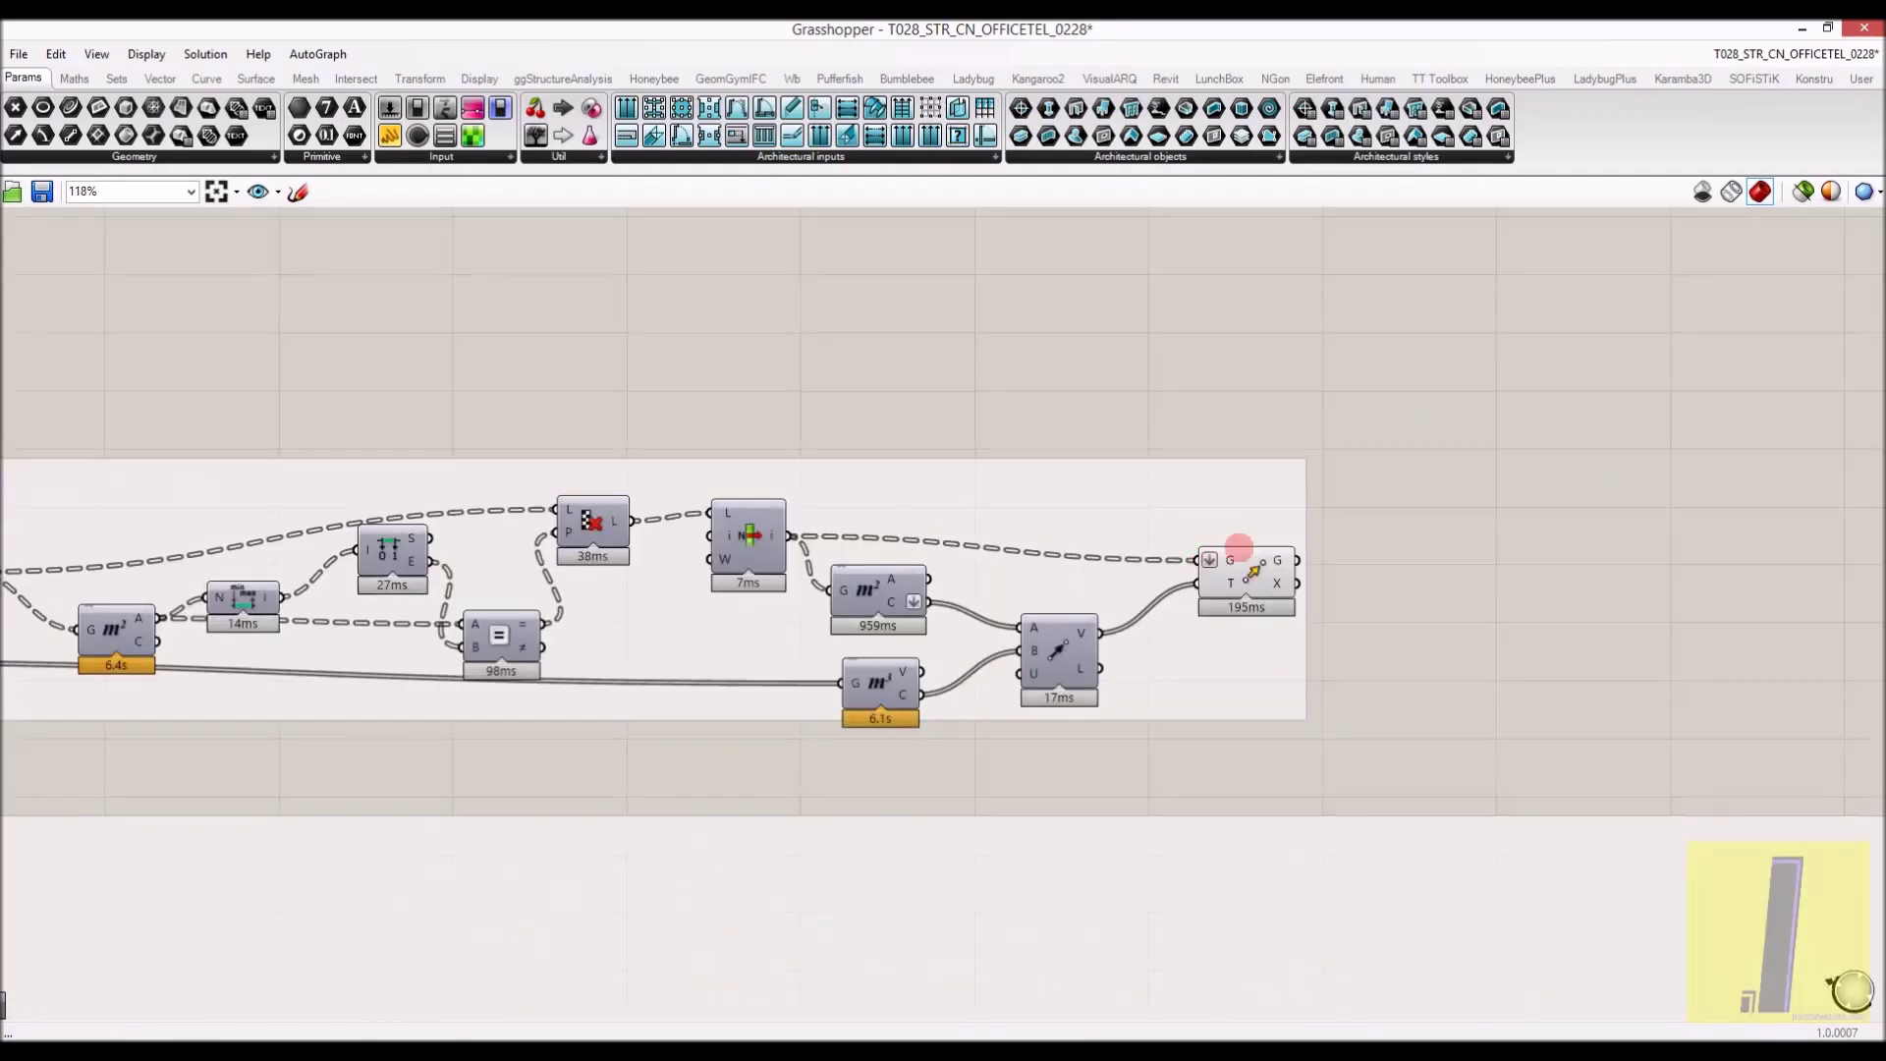
pyautogui.moveTo(1479, 516); pyautogui.dragTo(1383, 379, button='right')
pyautogui.scroll(-4, 1383, 379)
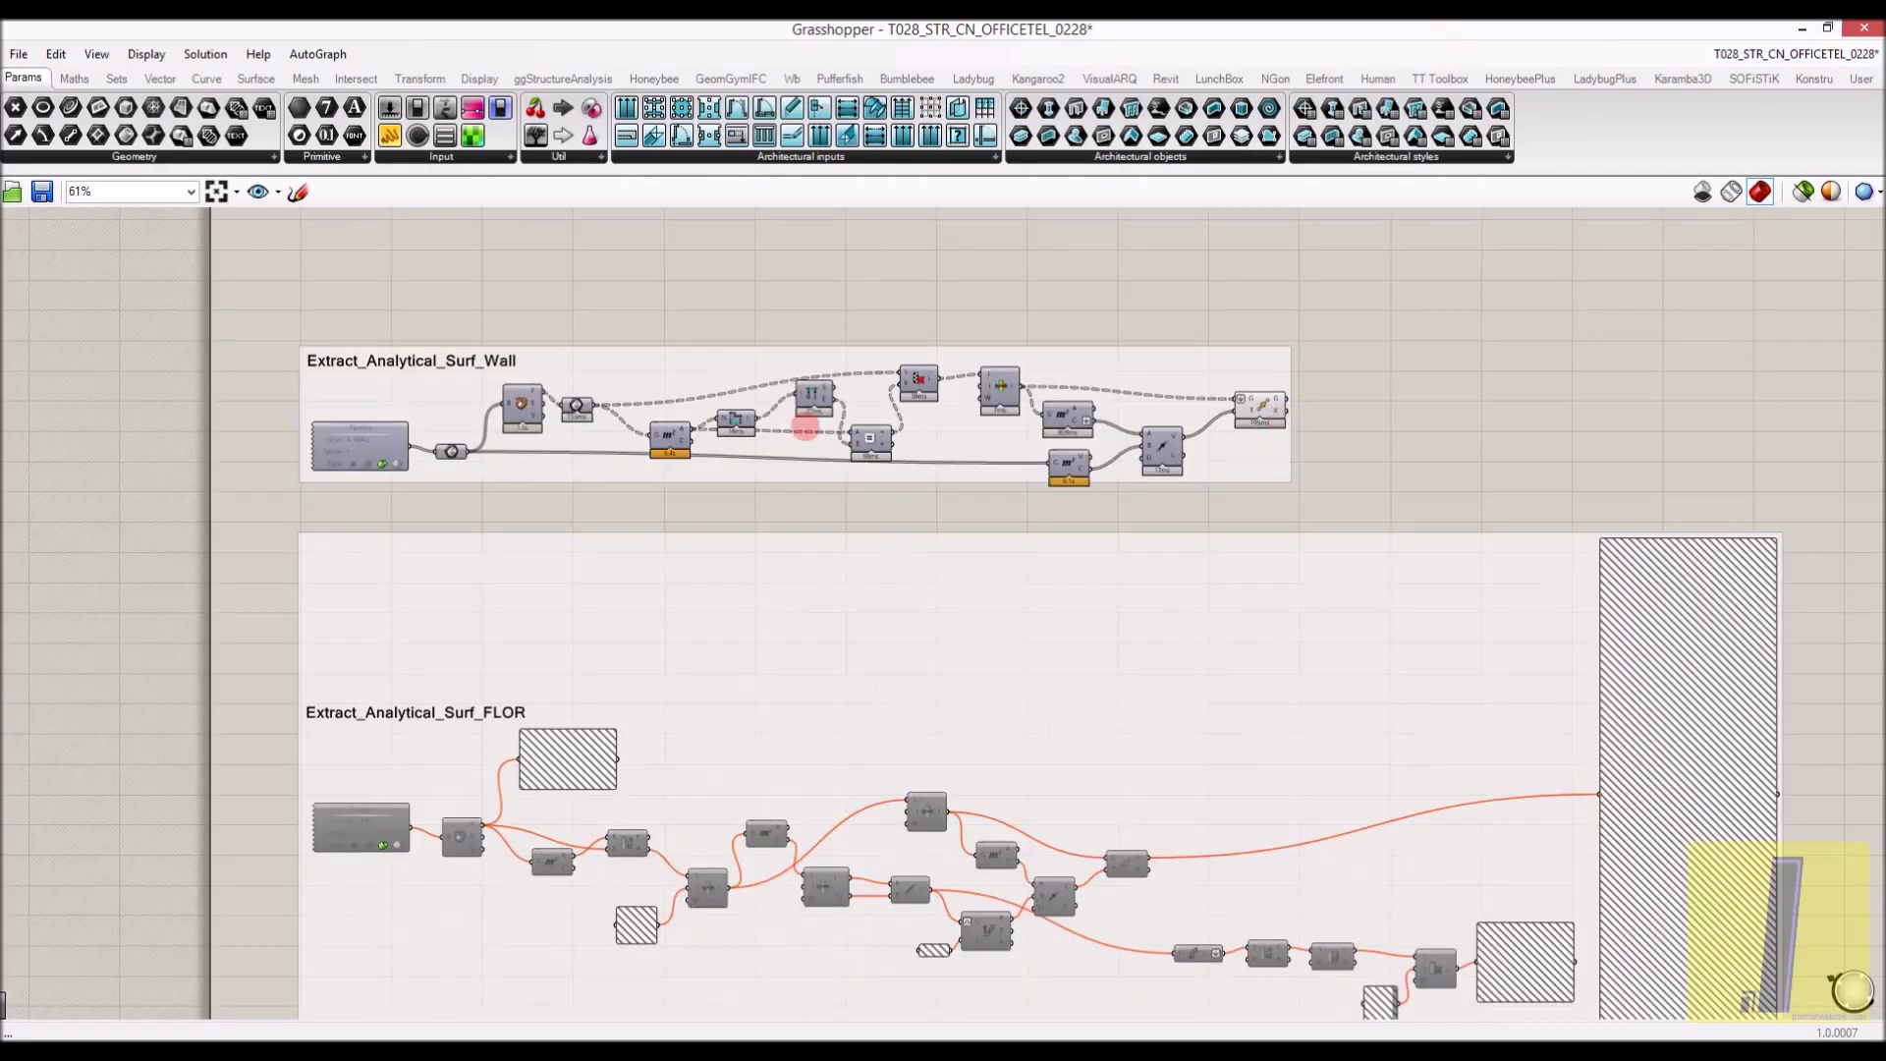
pyautogui.moveTo(804, 427); pyautogui.dragTo(1007, 342, button='right')
# Examine the component chain of the Extract_Analytical_Surf_FLOR group
pyautogui.scroll(3, 871, 702)
pyautogui.moveTo(871, 705); pyautogui.dragTo(829, 526, button='right')
pyautogui.scroll(-2, 828, 527)
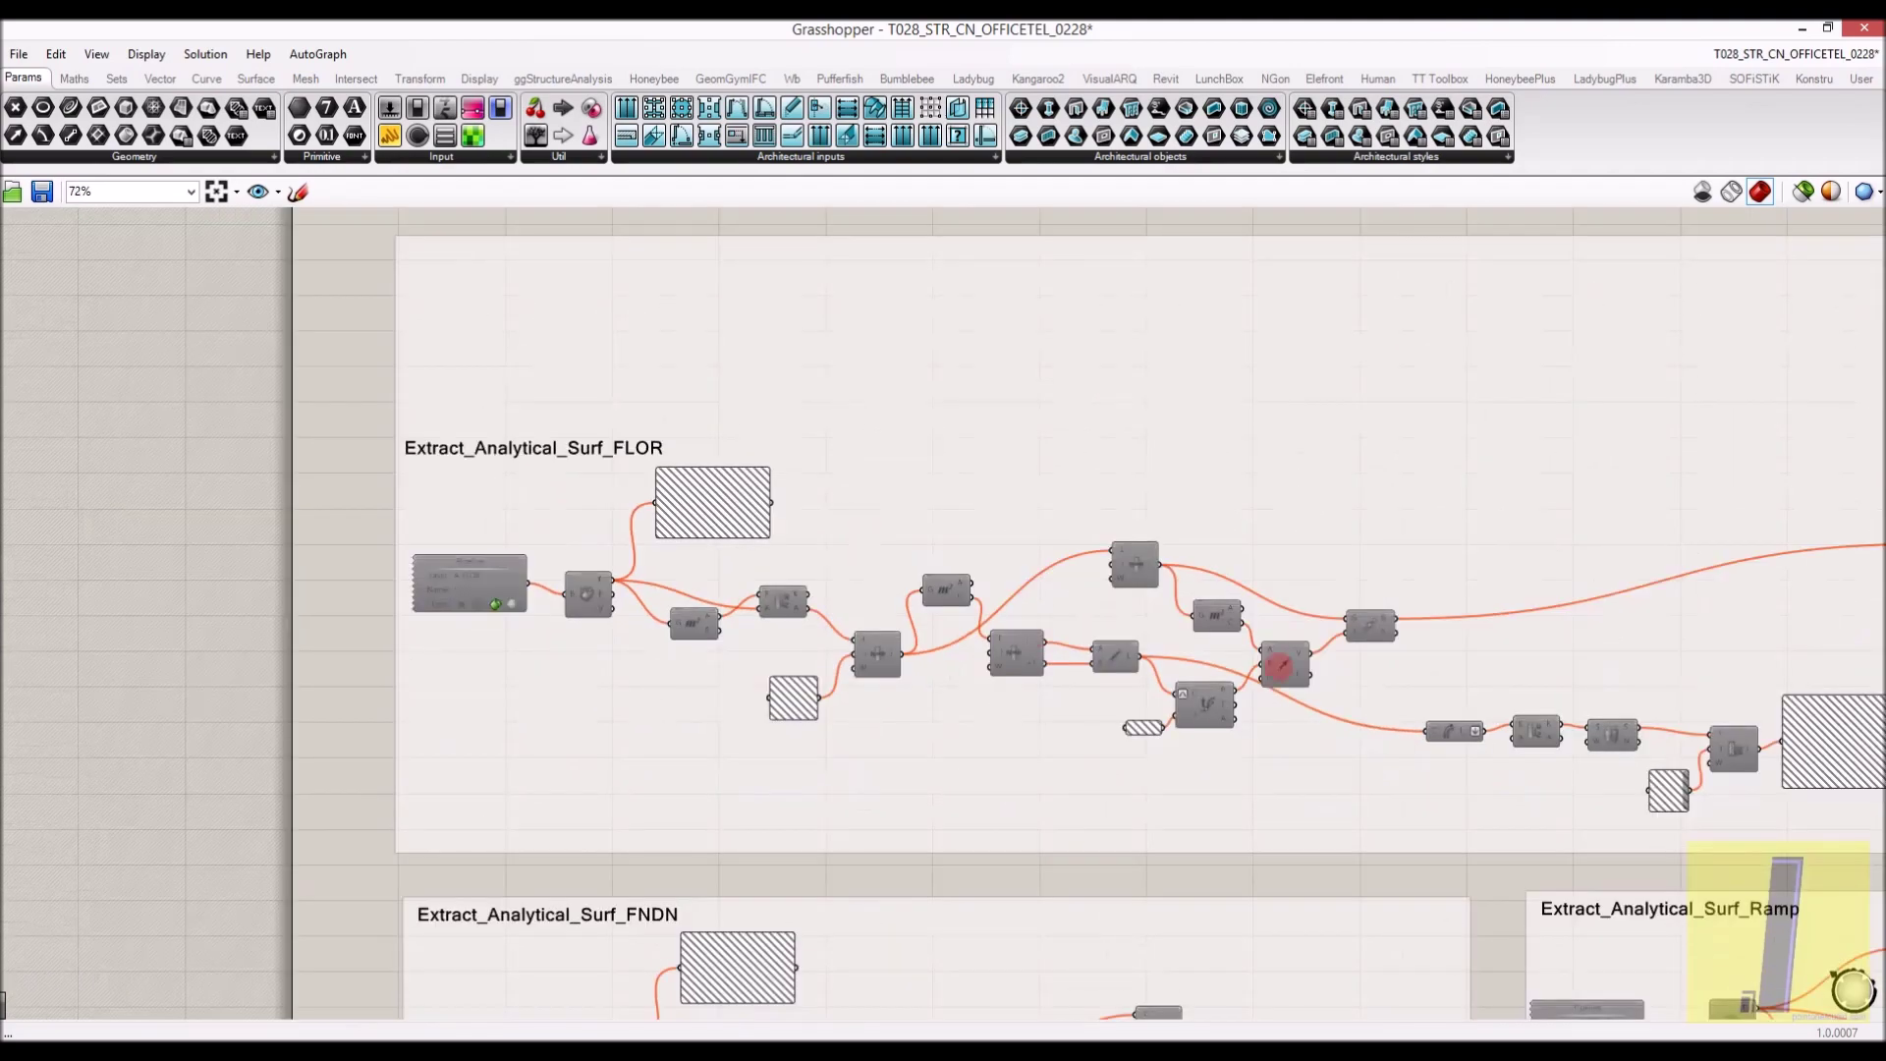
pyautogui.moveTo(1279, 666); pyautogui.dragTo(793, 499, button='right')
pyautogui.moveTo(1315, 644); pyautogui.dragTo(1410, 599, button='right')
pyautogui.moveTo(1193, 585); pyautogui.dragTo(1257, 526, button='right')
# Examine the Extract_Analytical_Surf_Ramp group and the neighbouring extraction groups below the floor definition
pyautogui.moveTo(1444, 704); pyautogui.dragTo(998, 551, button='right')
pyautogui.scroll(3, 1085, 574)
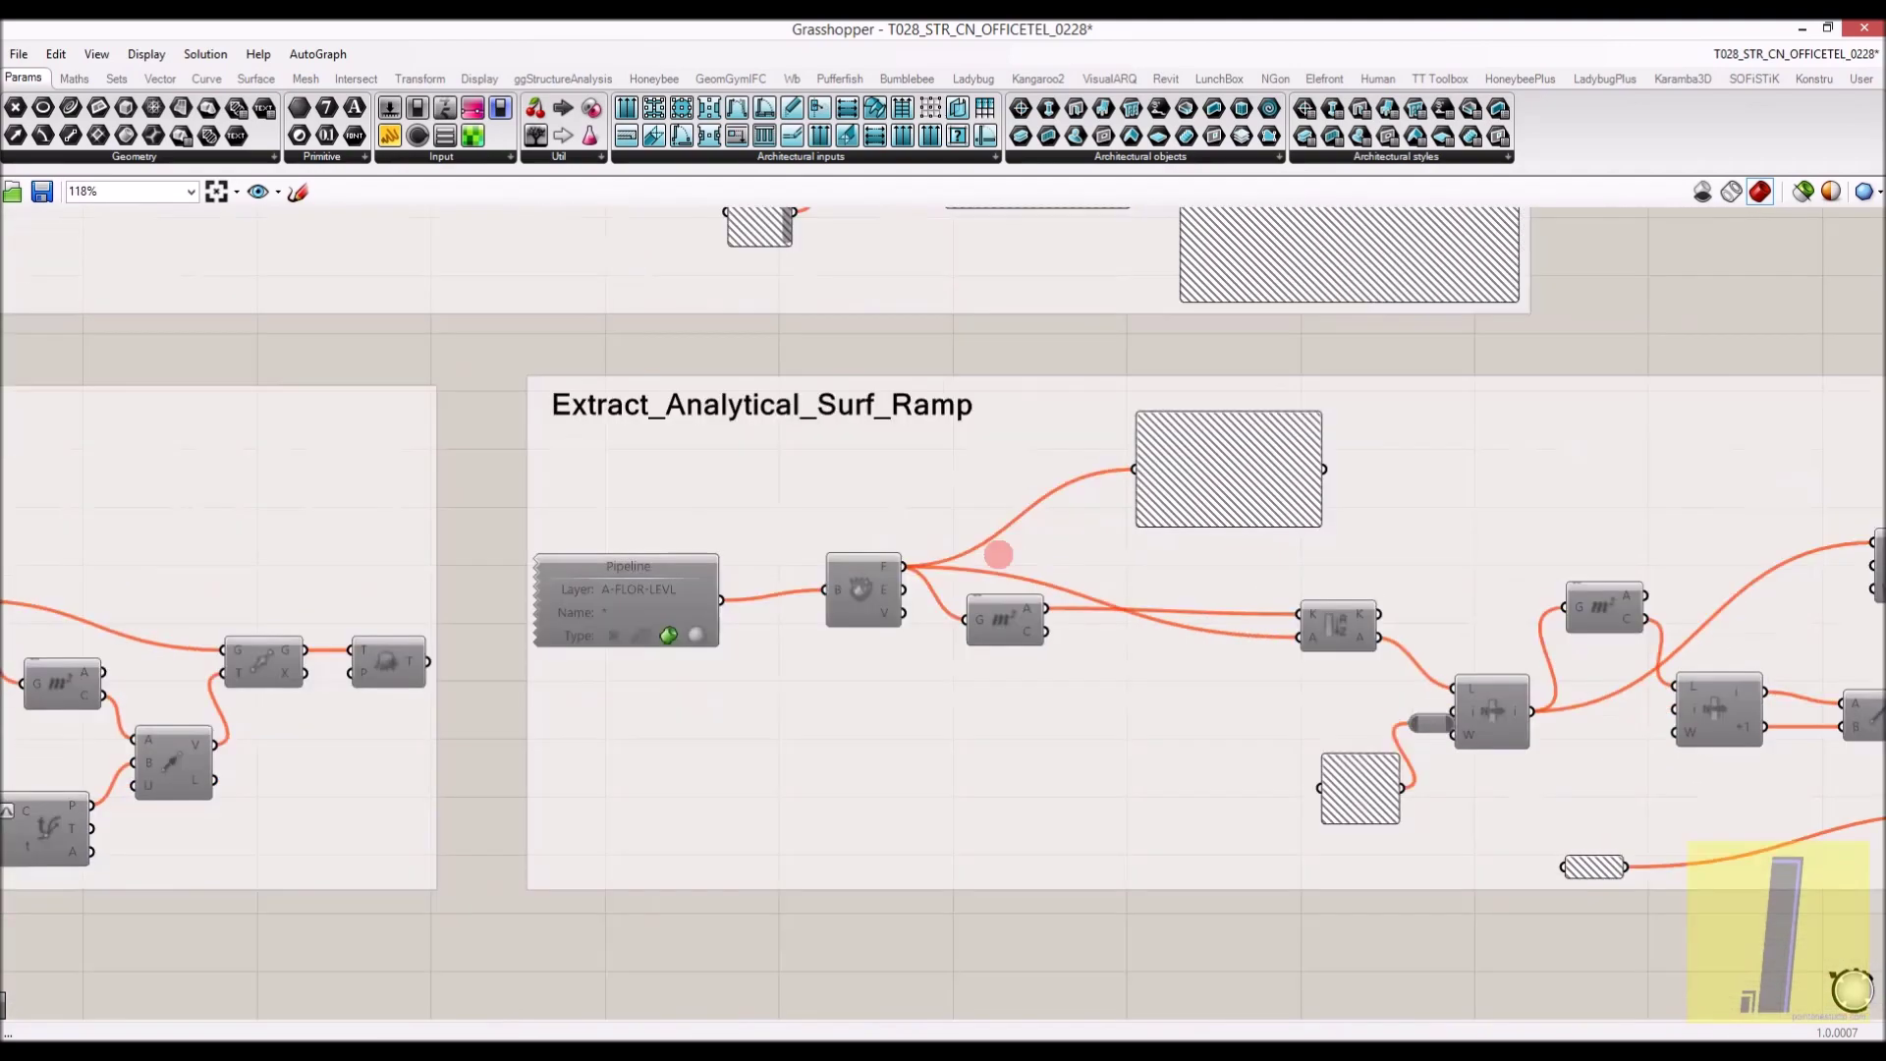
pyautogui.scroll(-5, 1218, 561)
pyautogui.moveTo(1218, 561); pyautogui.dragTo(1133, 442, button='right')
pyautogui.moveTo(567, 620); pyautogui.dragTo(912, 466, button='right')
pyautogui.scroll(2, 716, 560)
pyautogui.moveTo(913, 618); pyautogui.dragTo(729, 487, button='right')
pyautogui.scroll(-3, 1103, 492)
pyautogui.moveTo(1203, 645); pyautogui.dragTo(1073, 462, button='right')
# Examine the Extract_Analytical_Line_BEAM group from its S-BEAM pipeline to the X- and Y-direction line extraction, ending with an overview of the groups
pyautogui.scroll(2, 632, 534)
pyautogui.scroll(5, 551, 547)
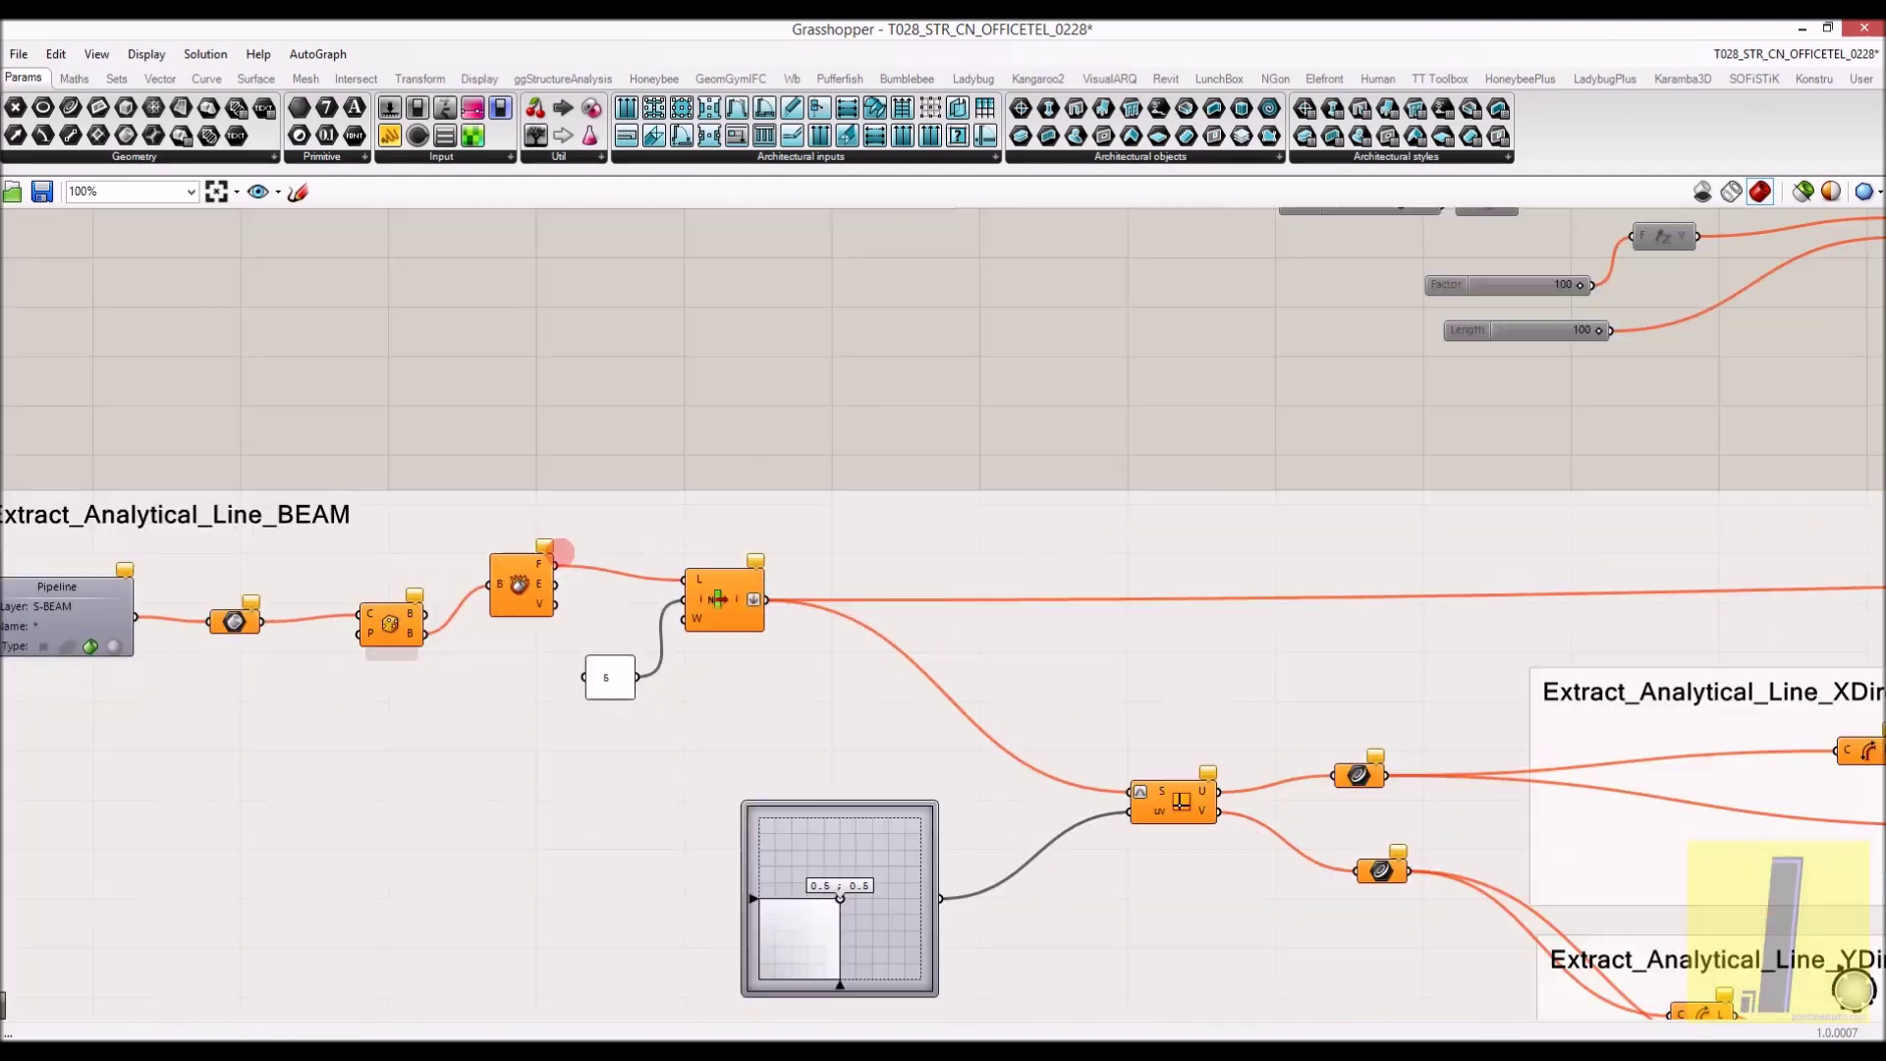
pyautogui.moveTo(567, 531); pyautogui.dragTo(962, 528, button='right')
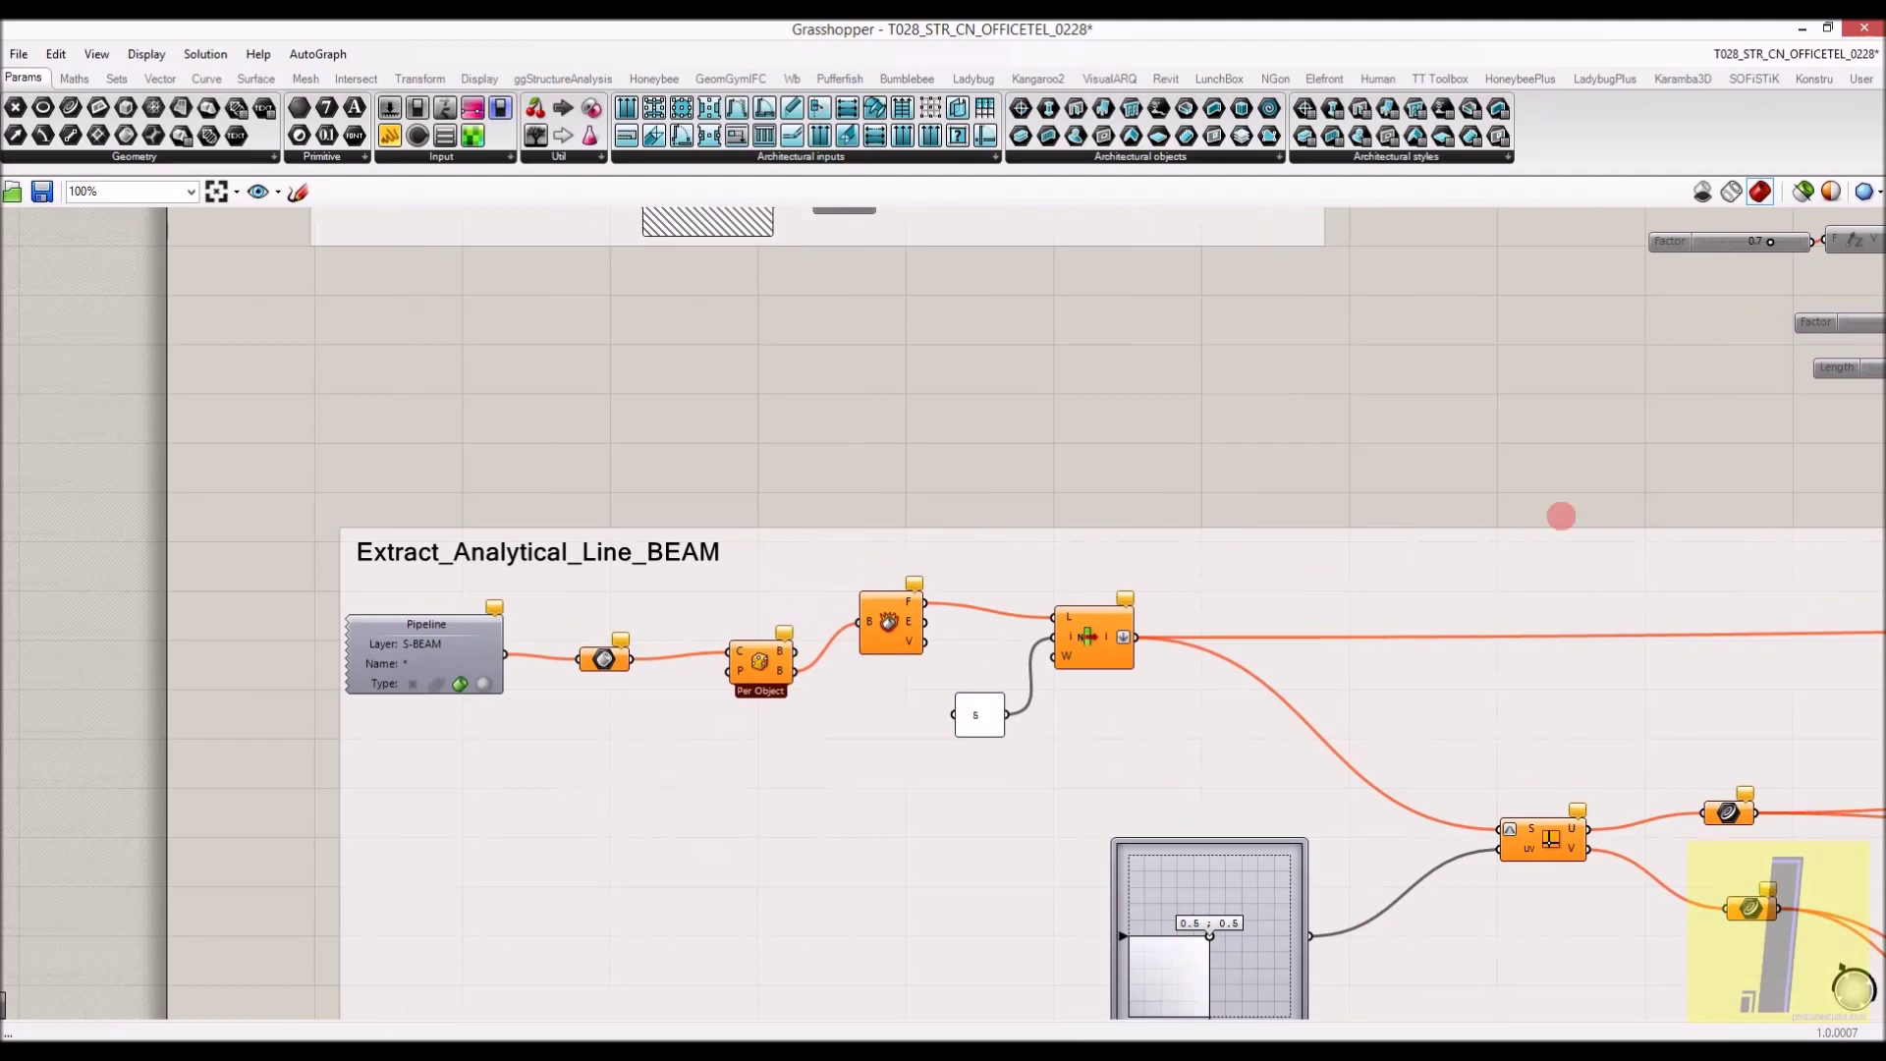
pyautogui.moveTo(1561, 516); pyautogui.dragTo(1003, 336, button='right')
pyautogui.scroll(-3, 1003, 336)
pyautogui.moveTo(1612, 446); pyautogui.dragTo(1005, 457, button='right')
pyautogui.scroll(2, 1629, 477)
pyautogui.scroll(-5, 1132, 414)
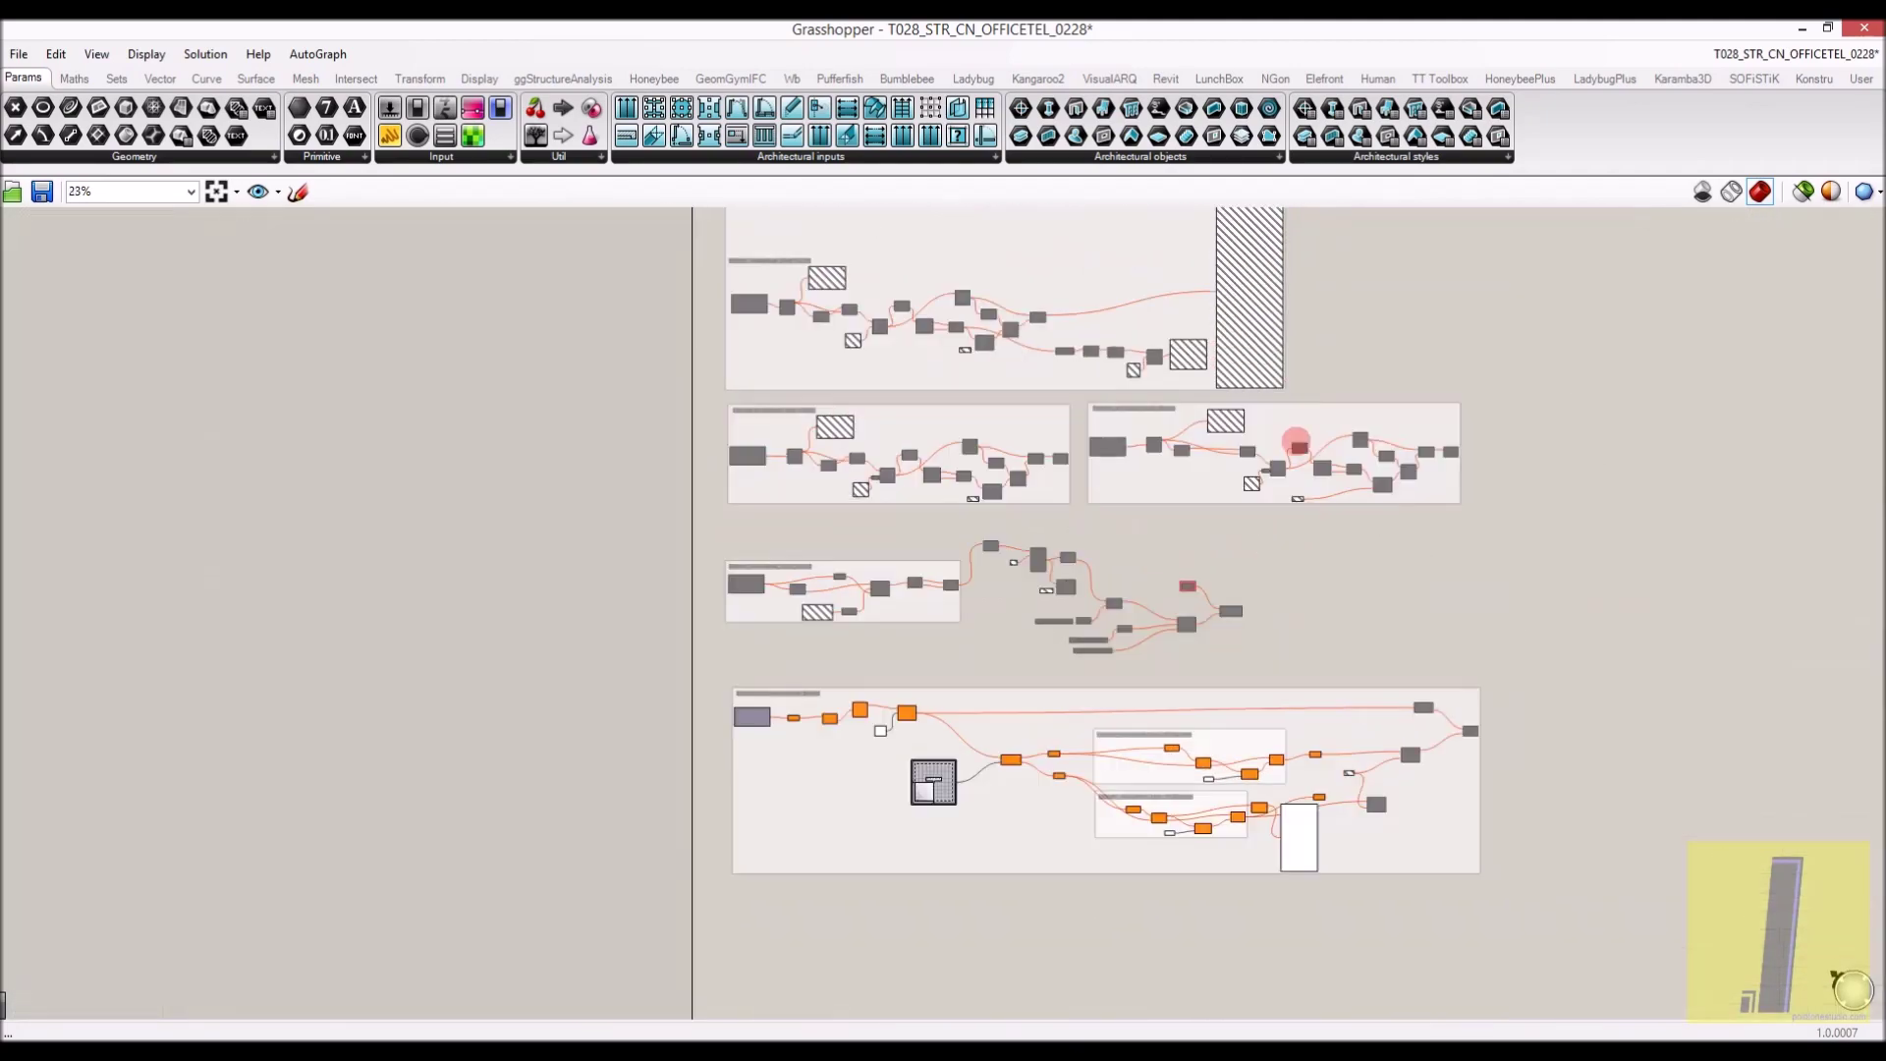
# Minimize Grasshopper and view the foundation slabs together with the section planes in the Rhino model
pyautogui.click(1801, 30)
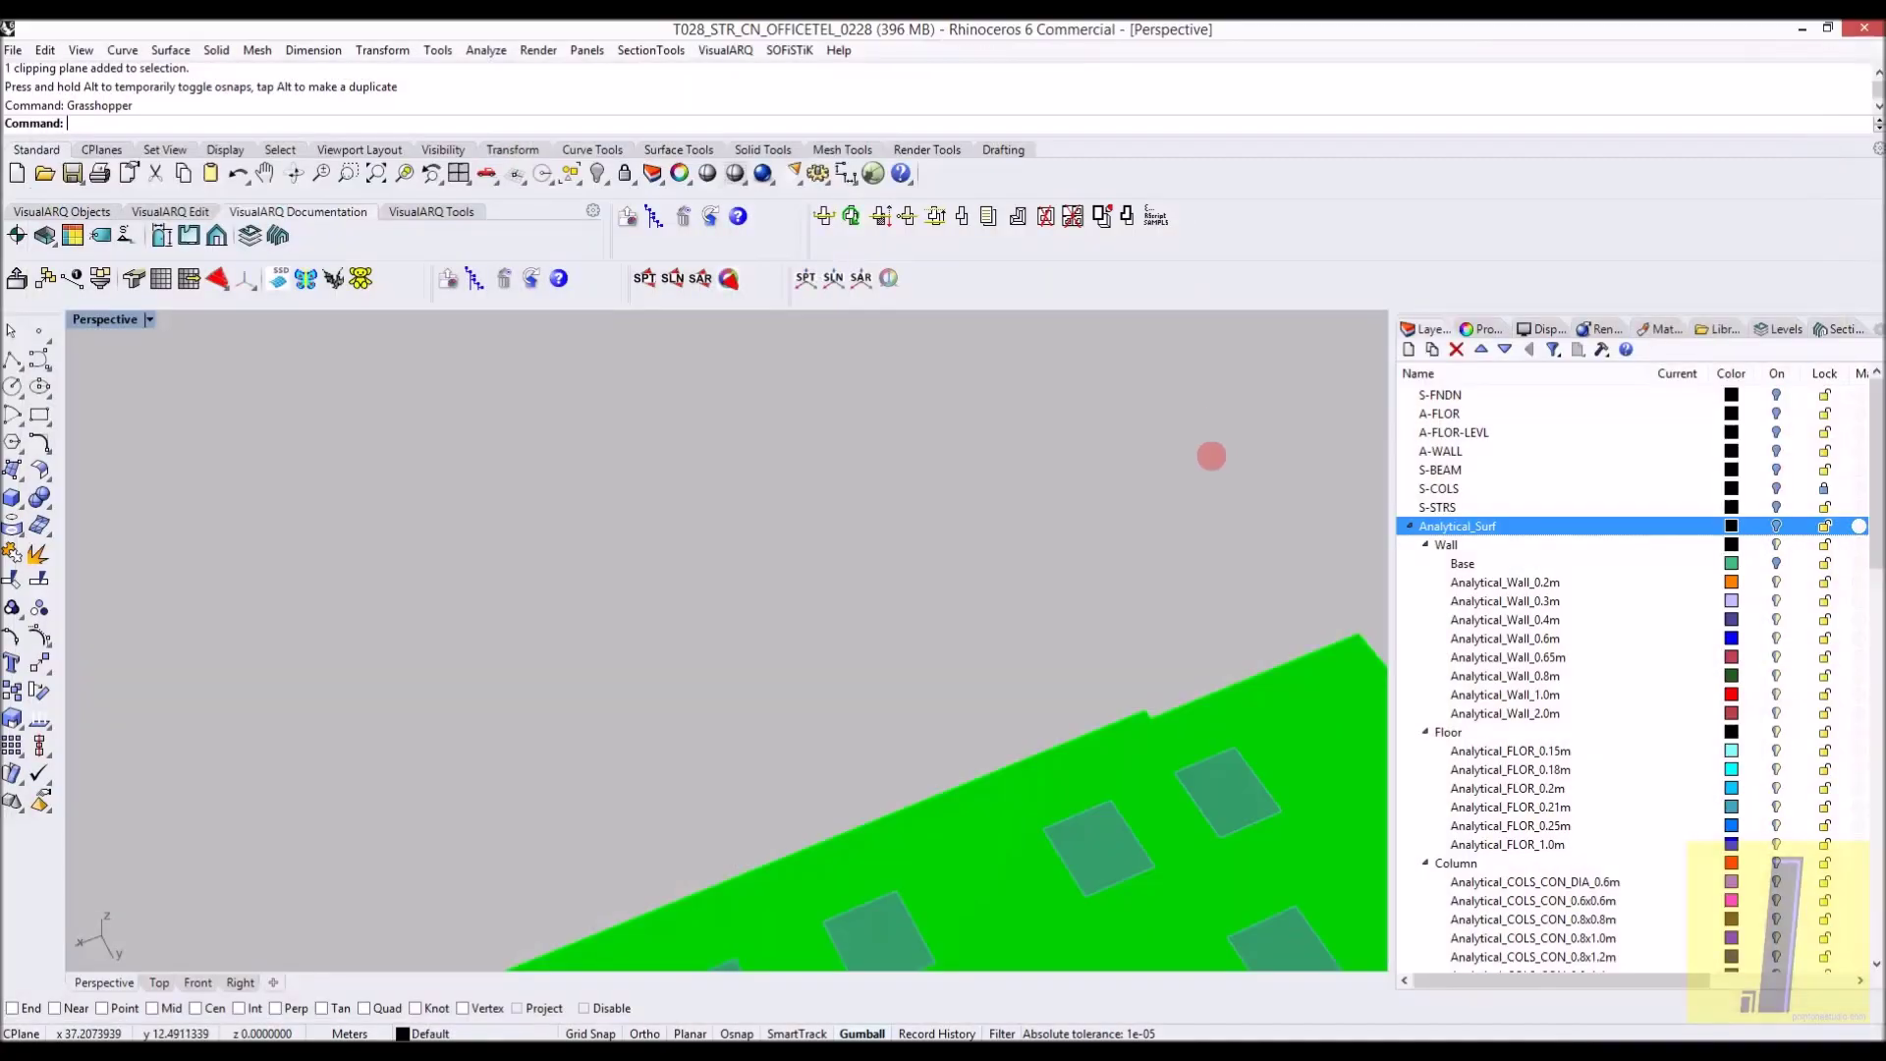
pyautogui.scroll(-10, 897, 535)
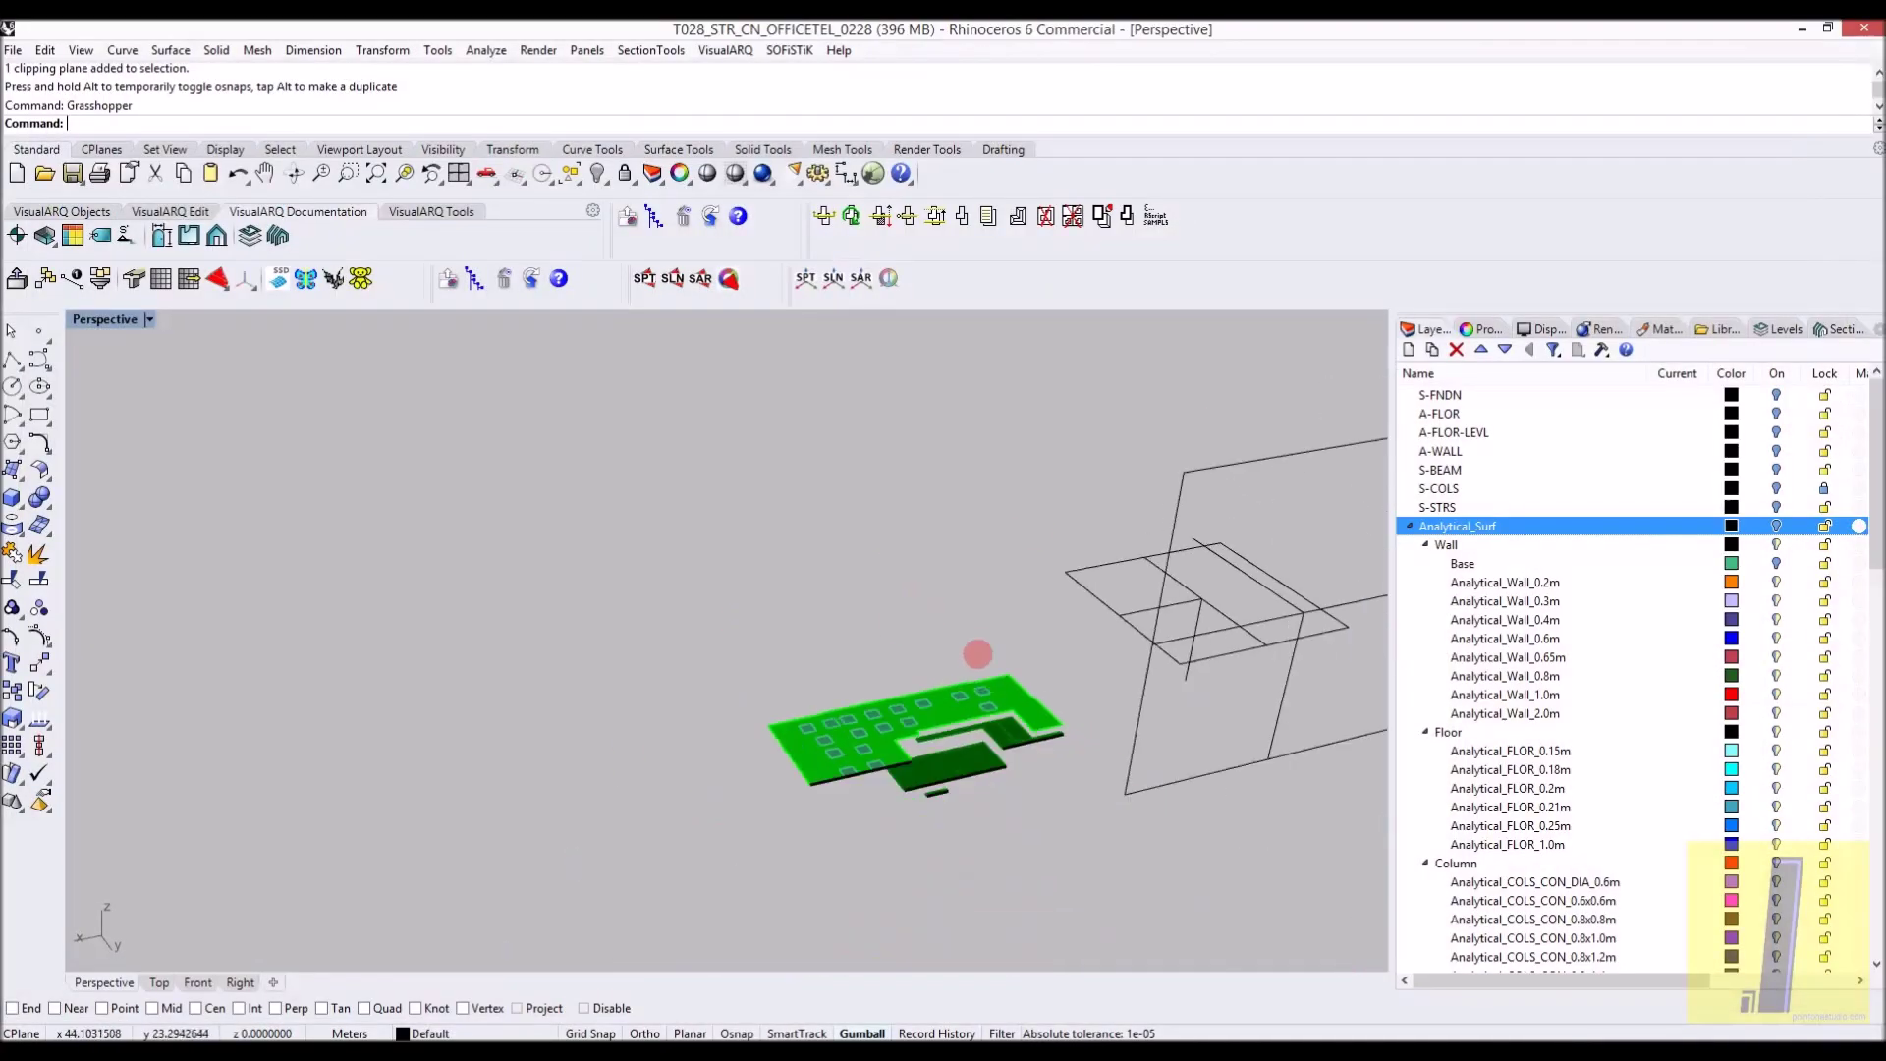
pyautogui.click(382, 1049)
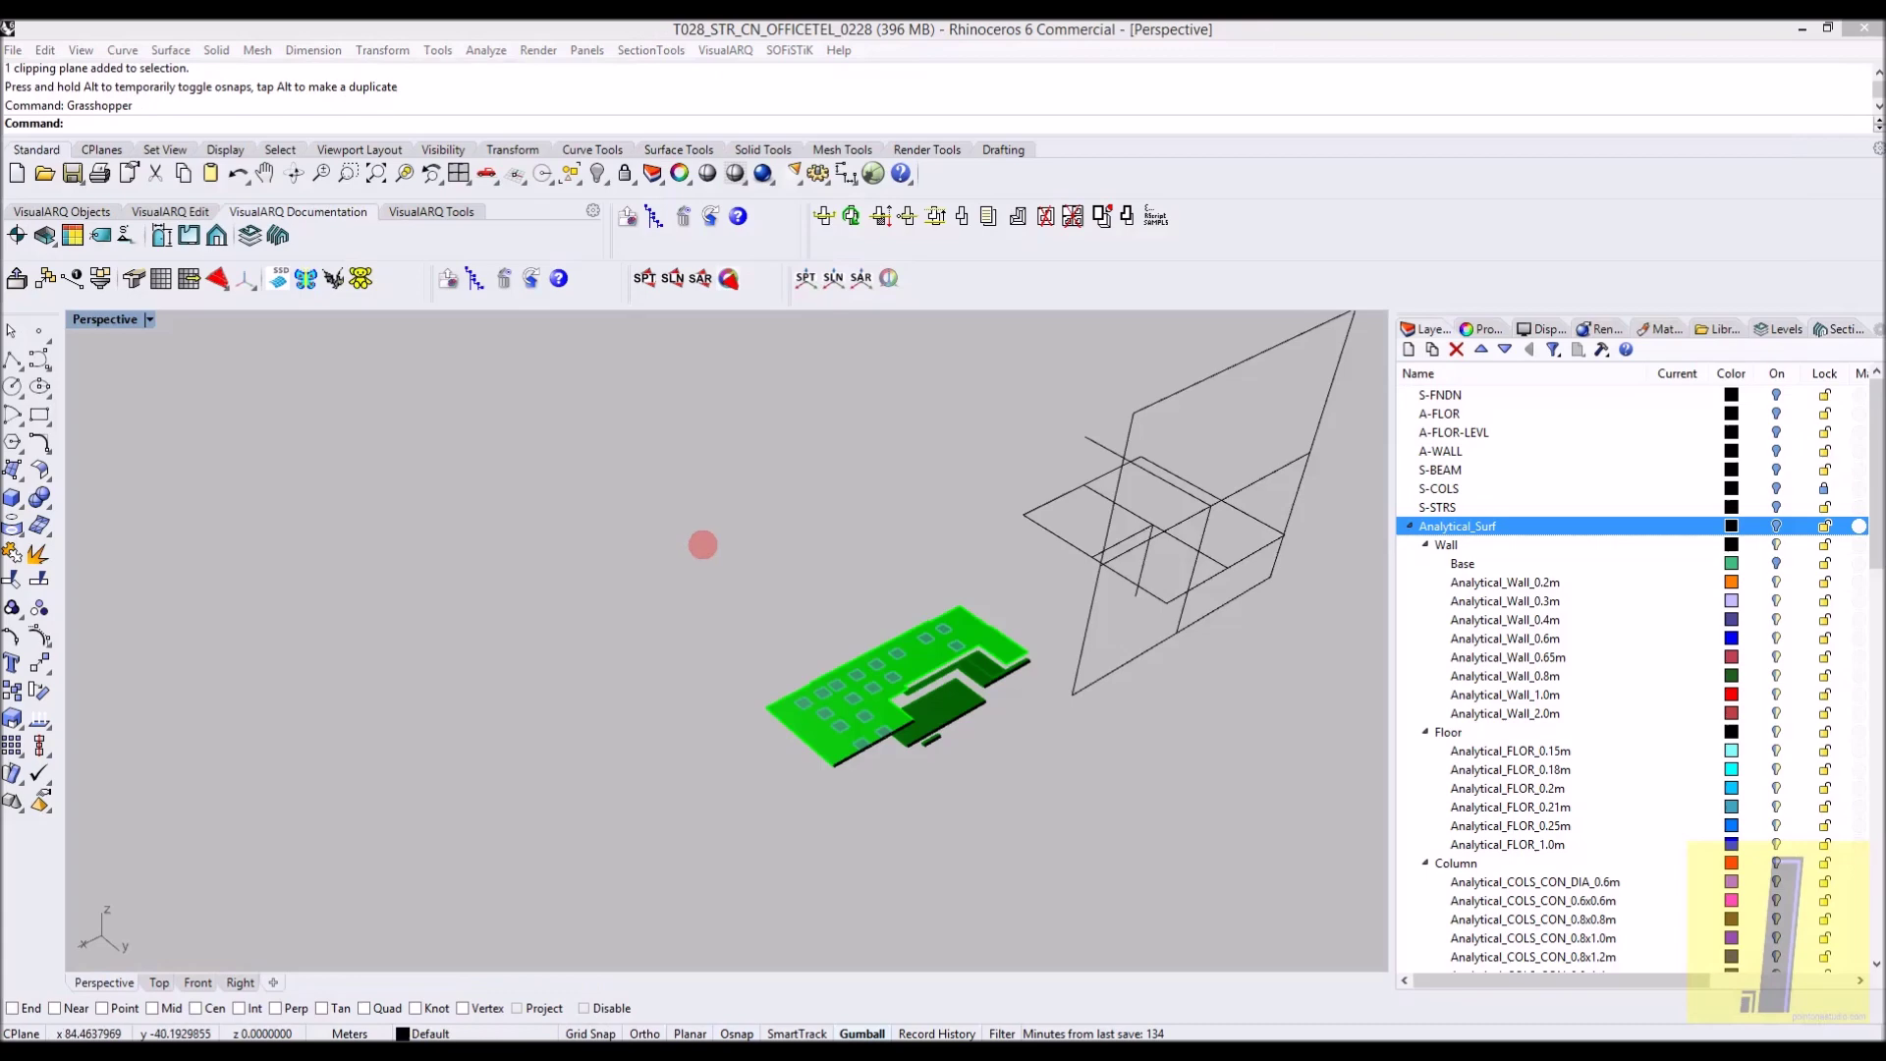
pyautogui.moveTo(703, 547); pyautogui.dragTo(639, 539, button='right')
pyautogui.scroll(-3, 693, 539)
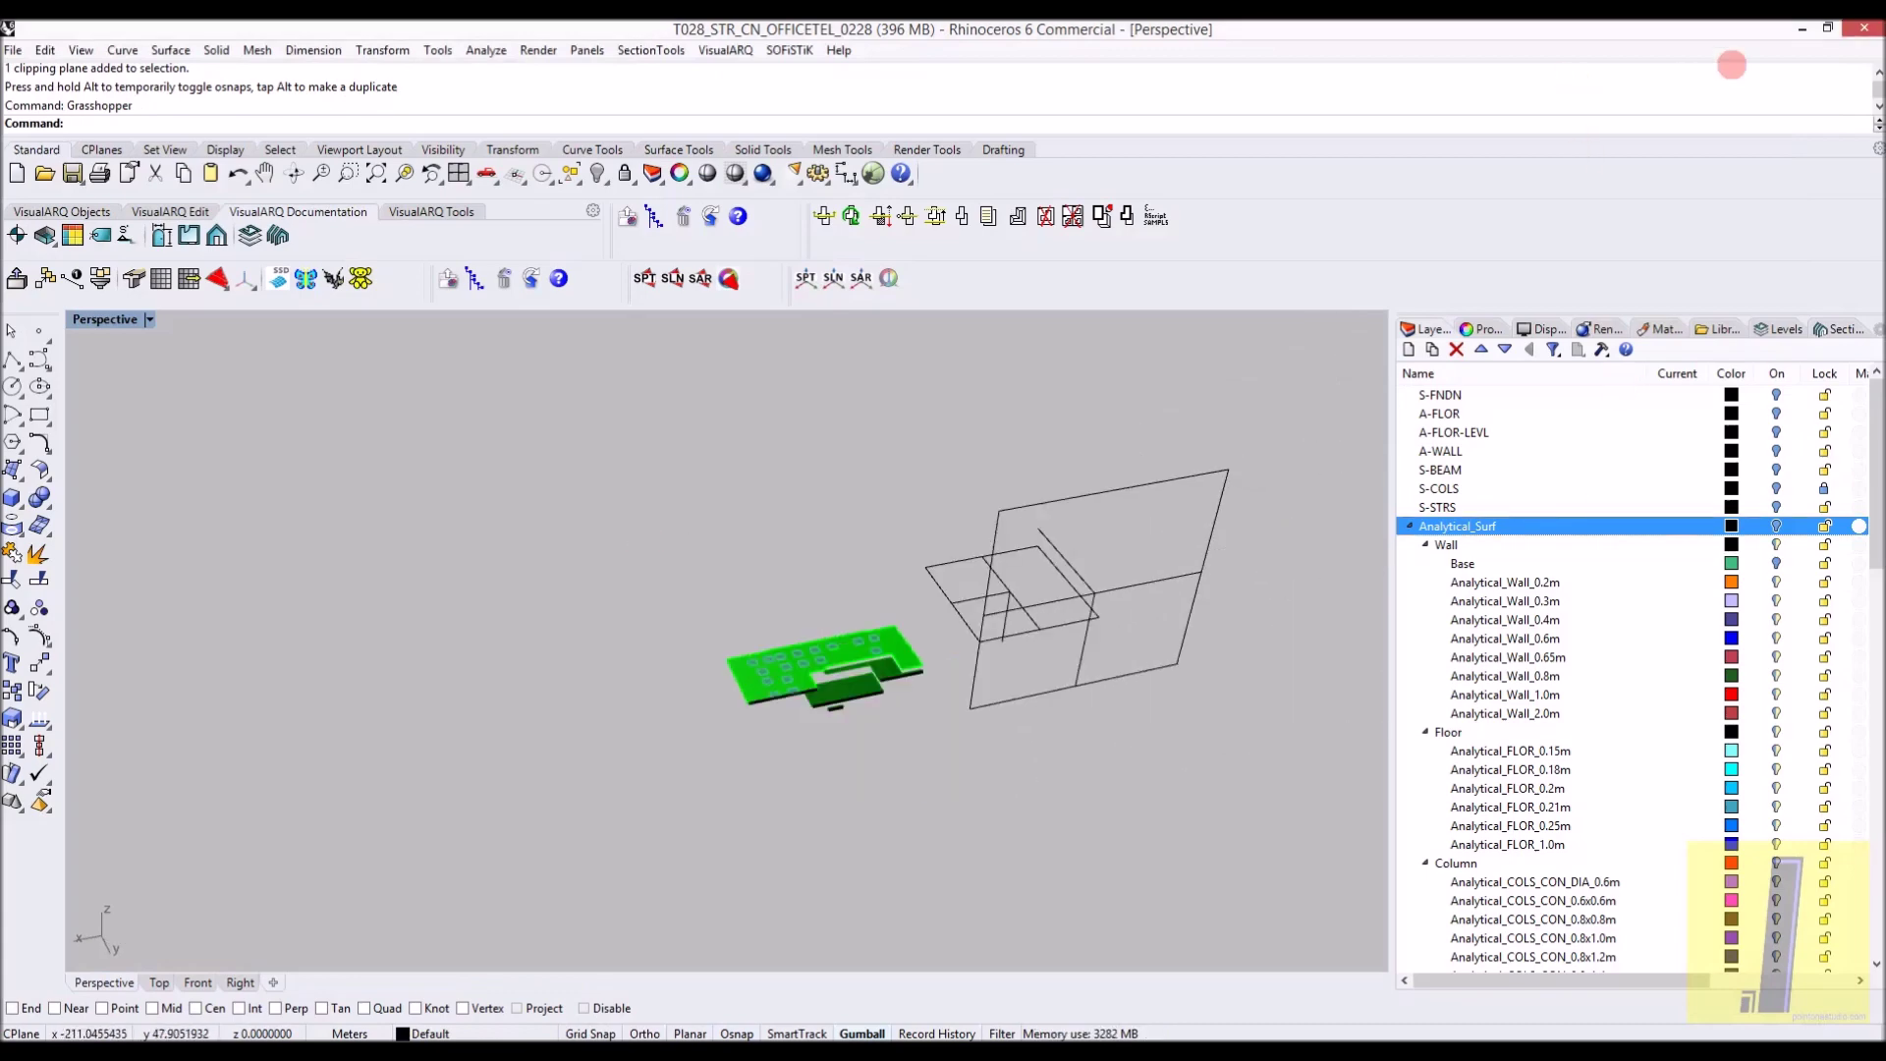
# Minimize the open Rhino and Revit windows and return to the T028_STR_CN_OFFICETEL_0228 model in Rhino
pyautogui.click(1801, 29)
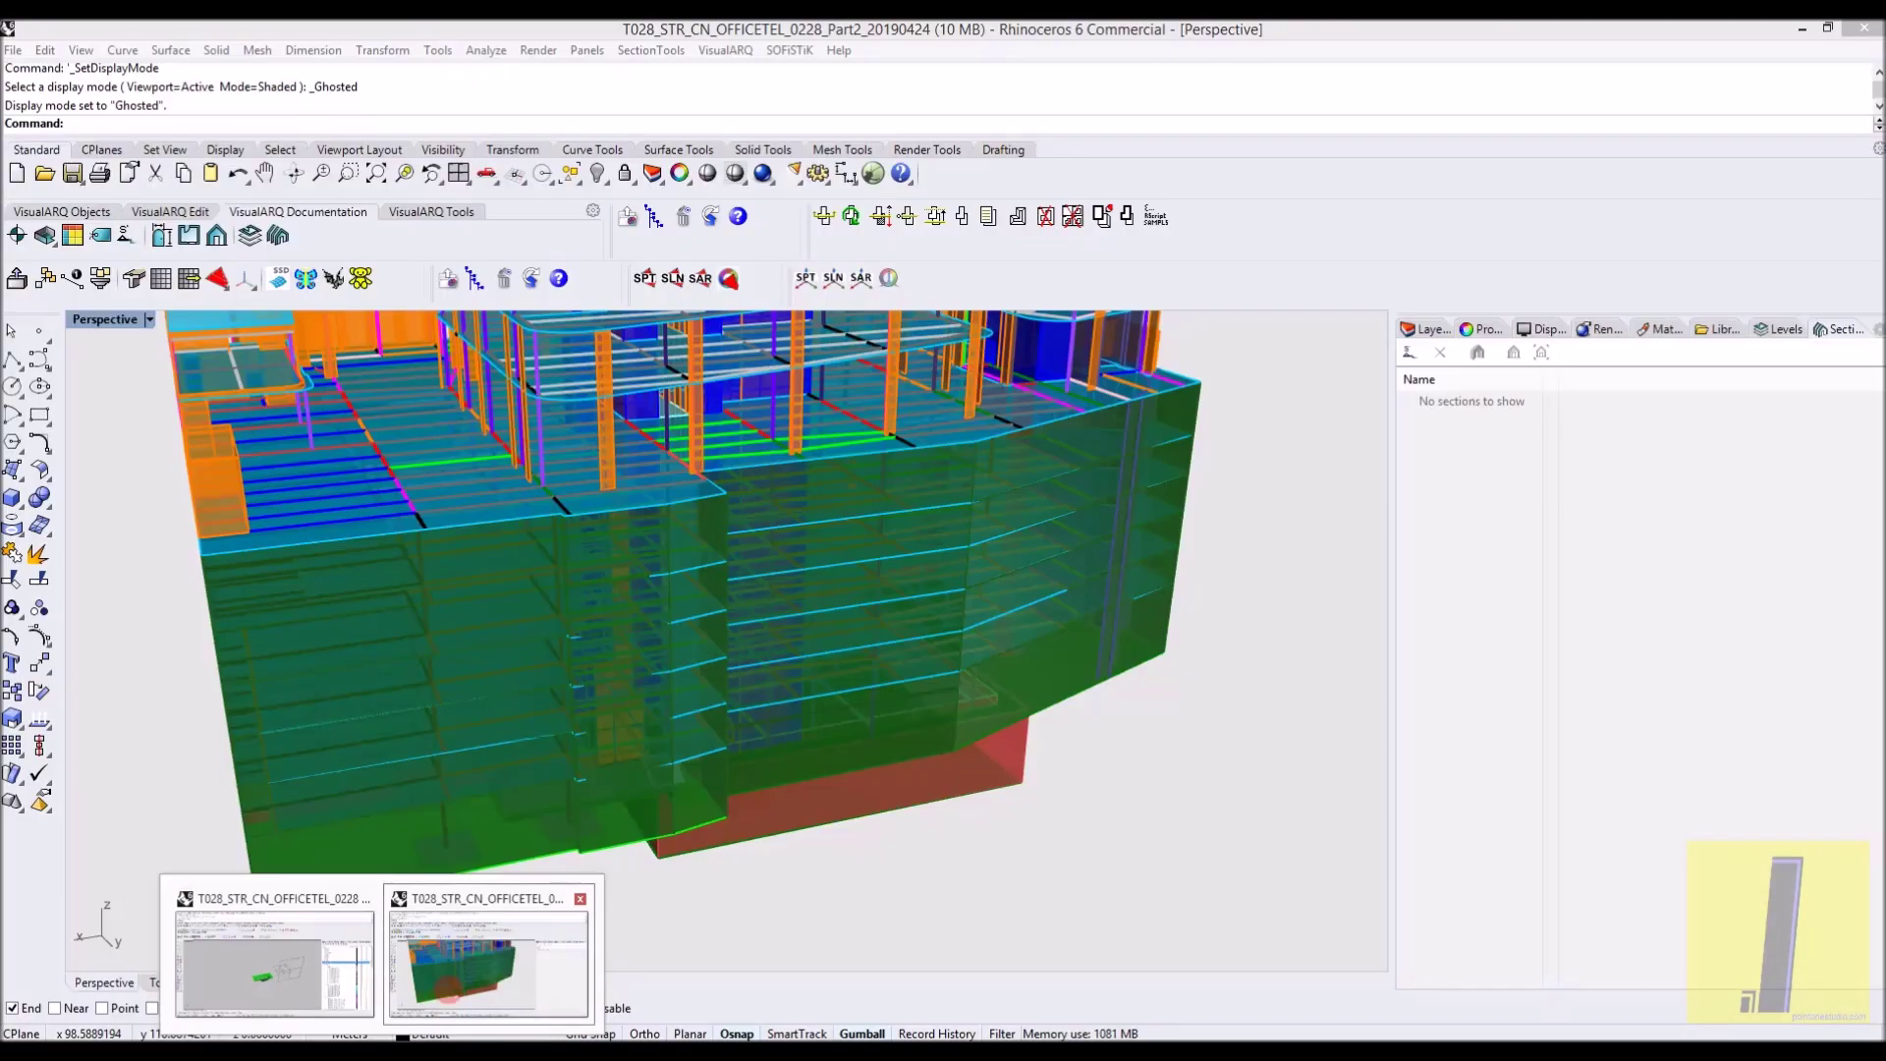
pyautogui.rightClick(692, 590)
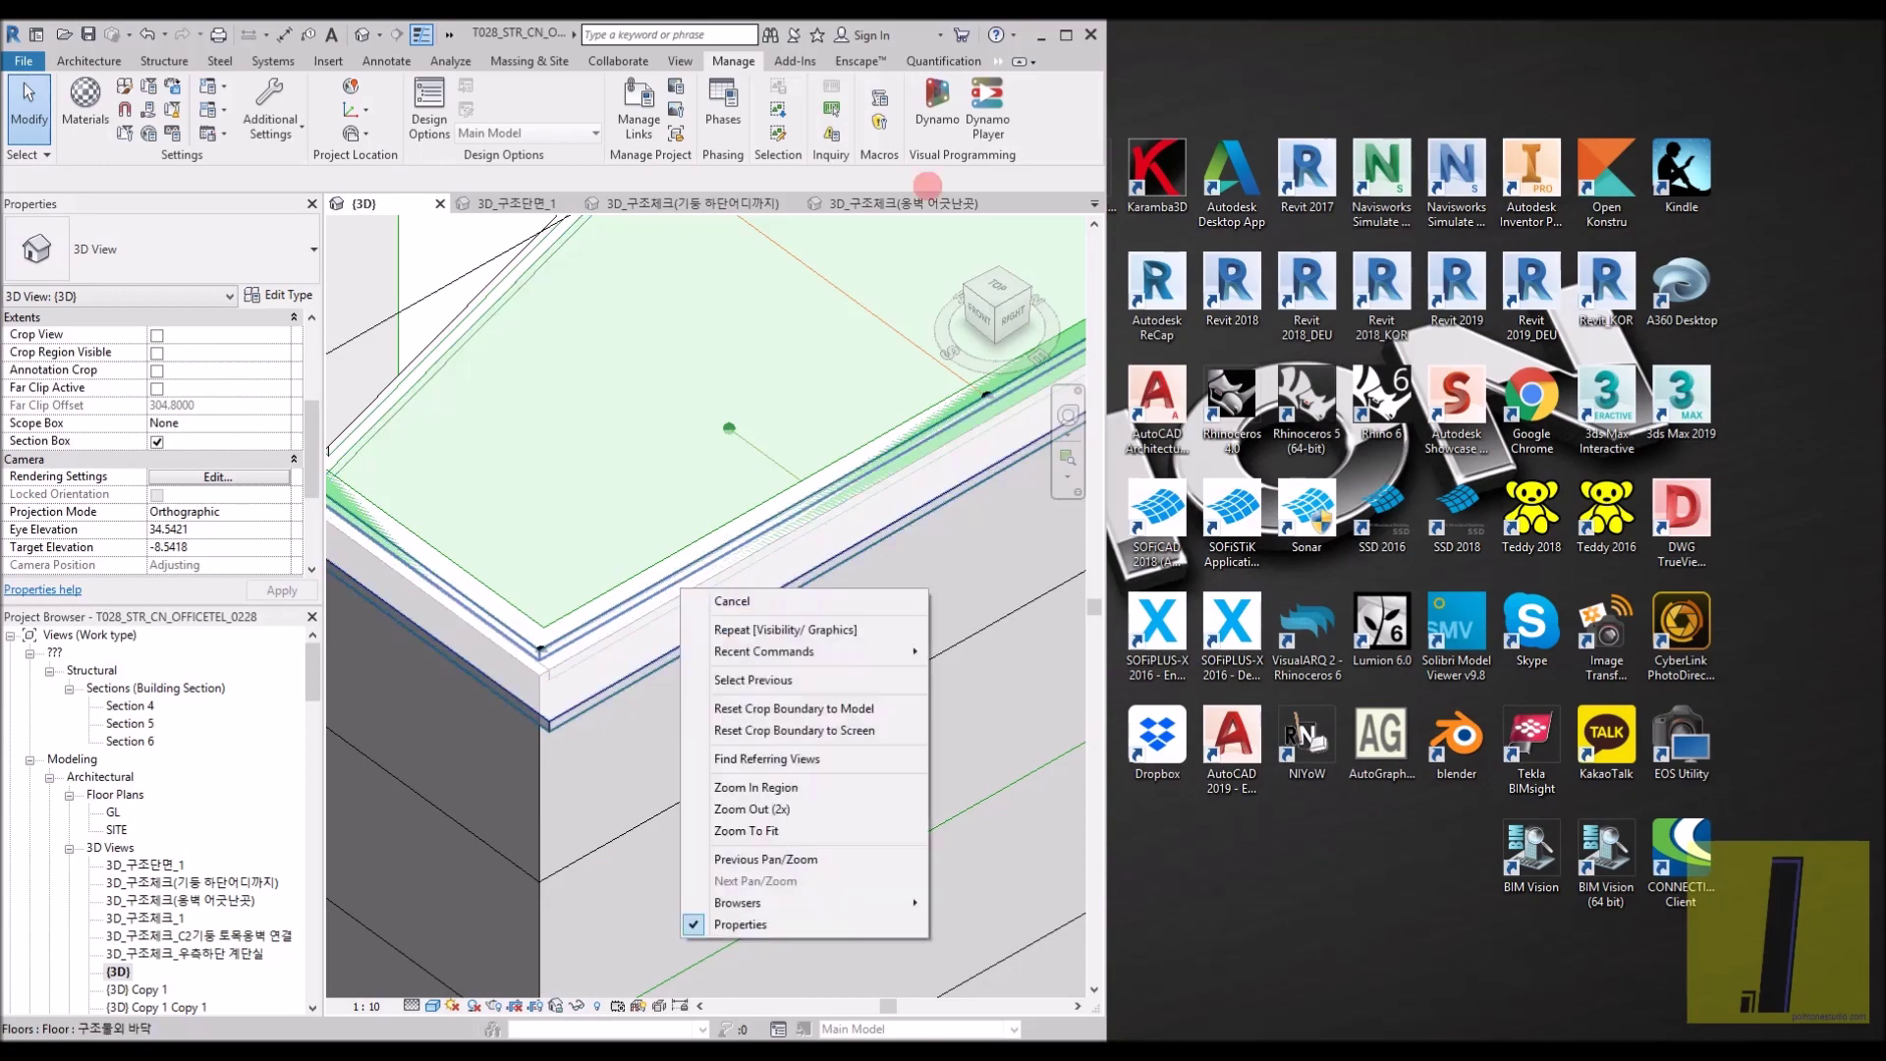
pyautogui.click(1042, 35)
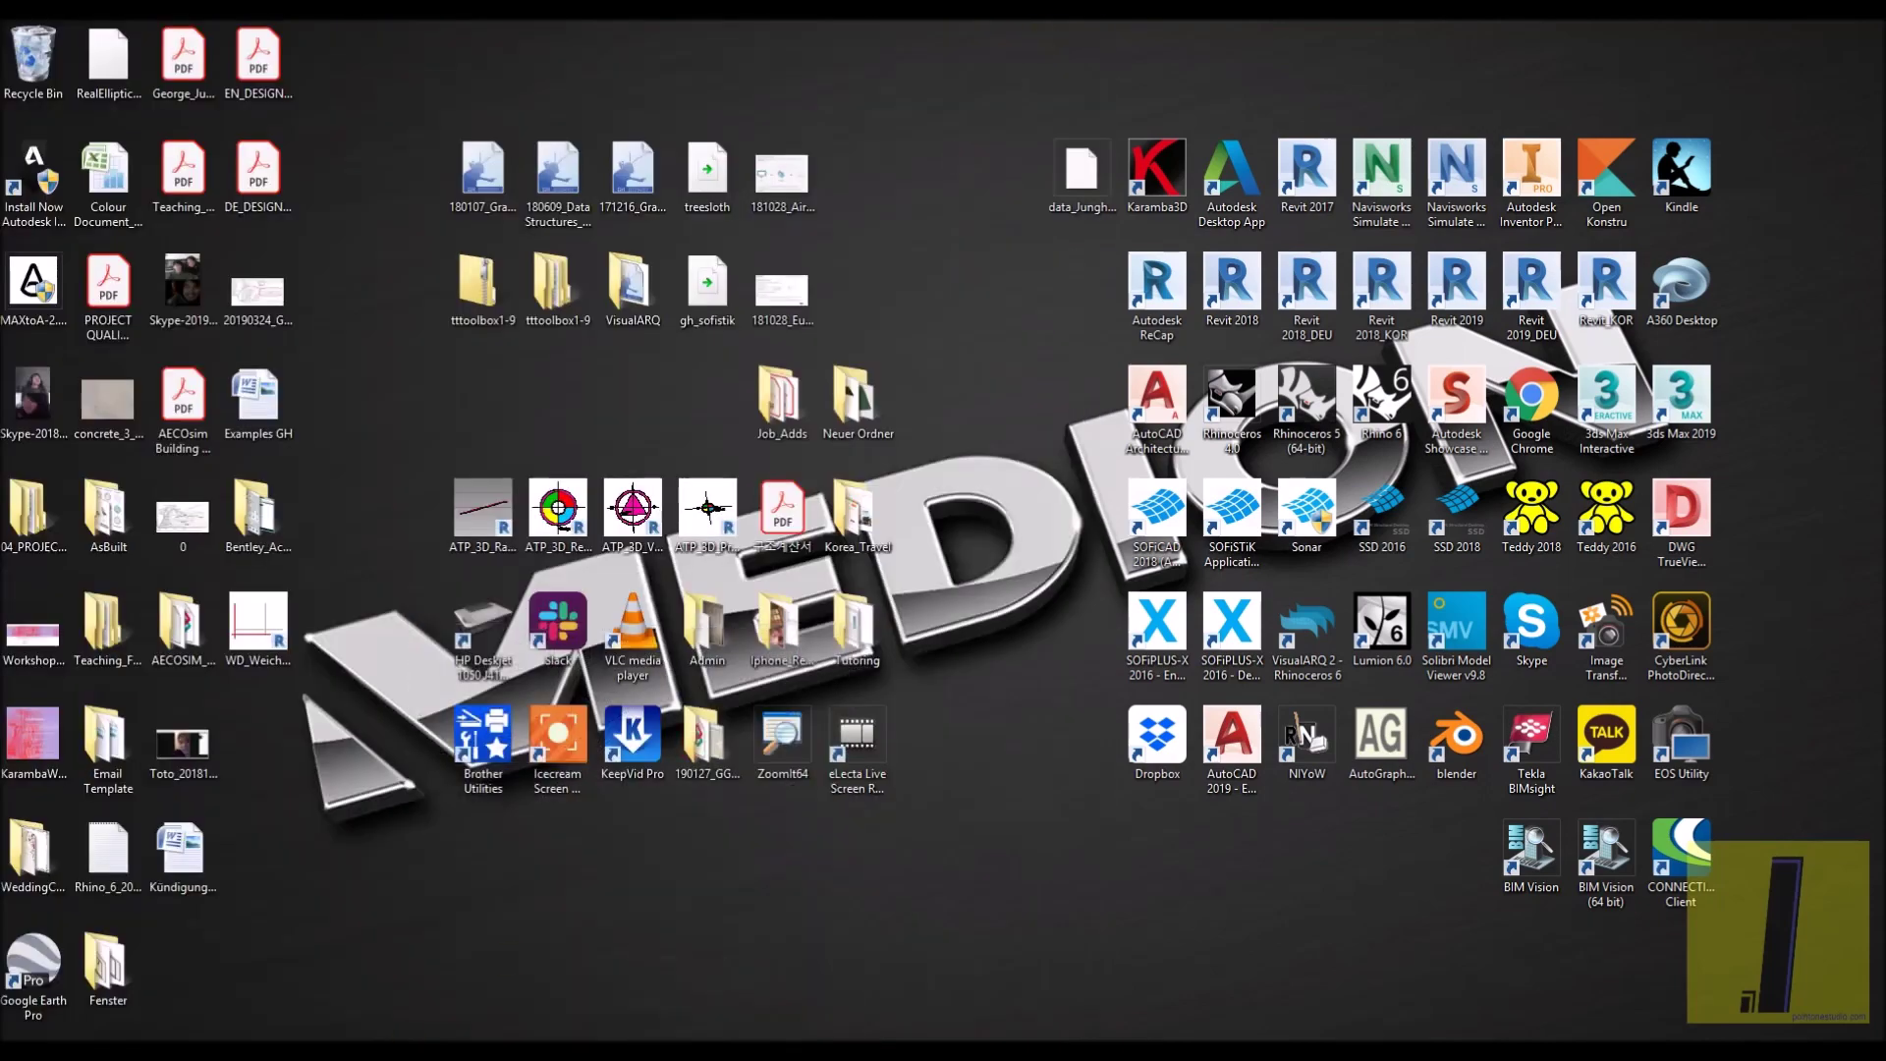
pyautogui.moveTo(381, 1048)
pyautogui.click(352, 977)
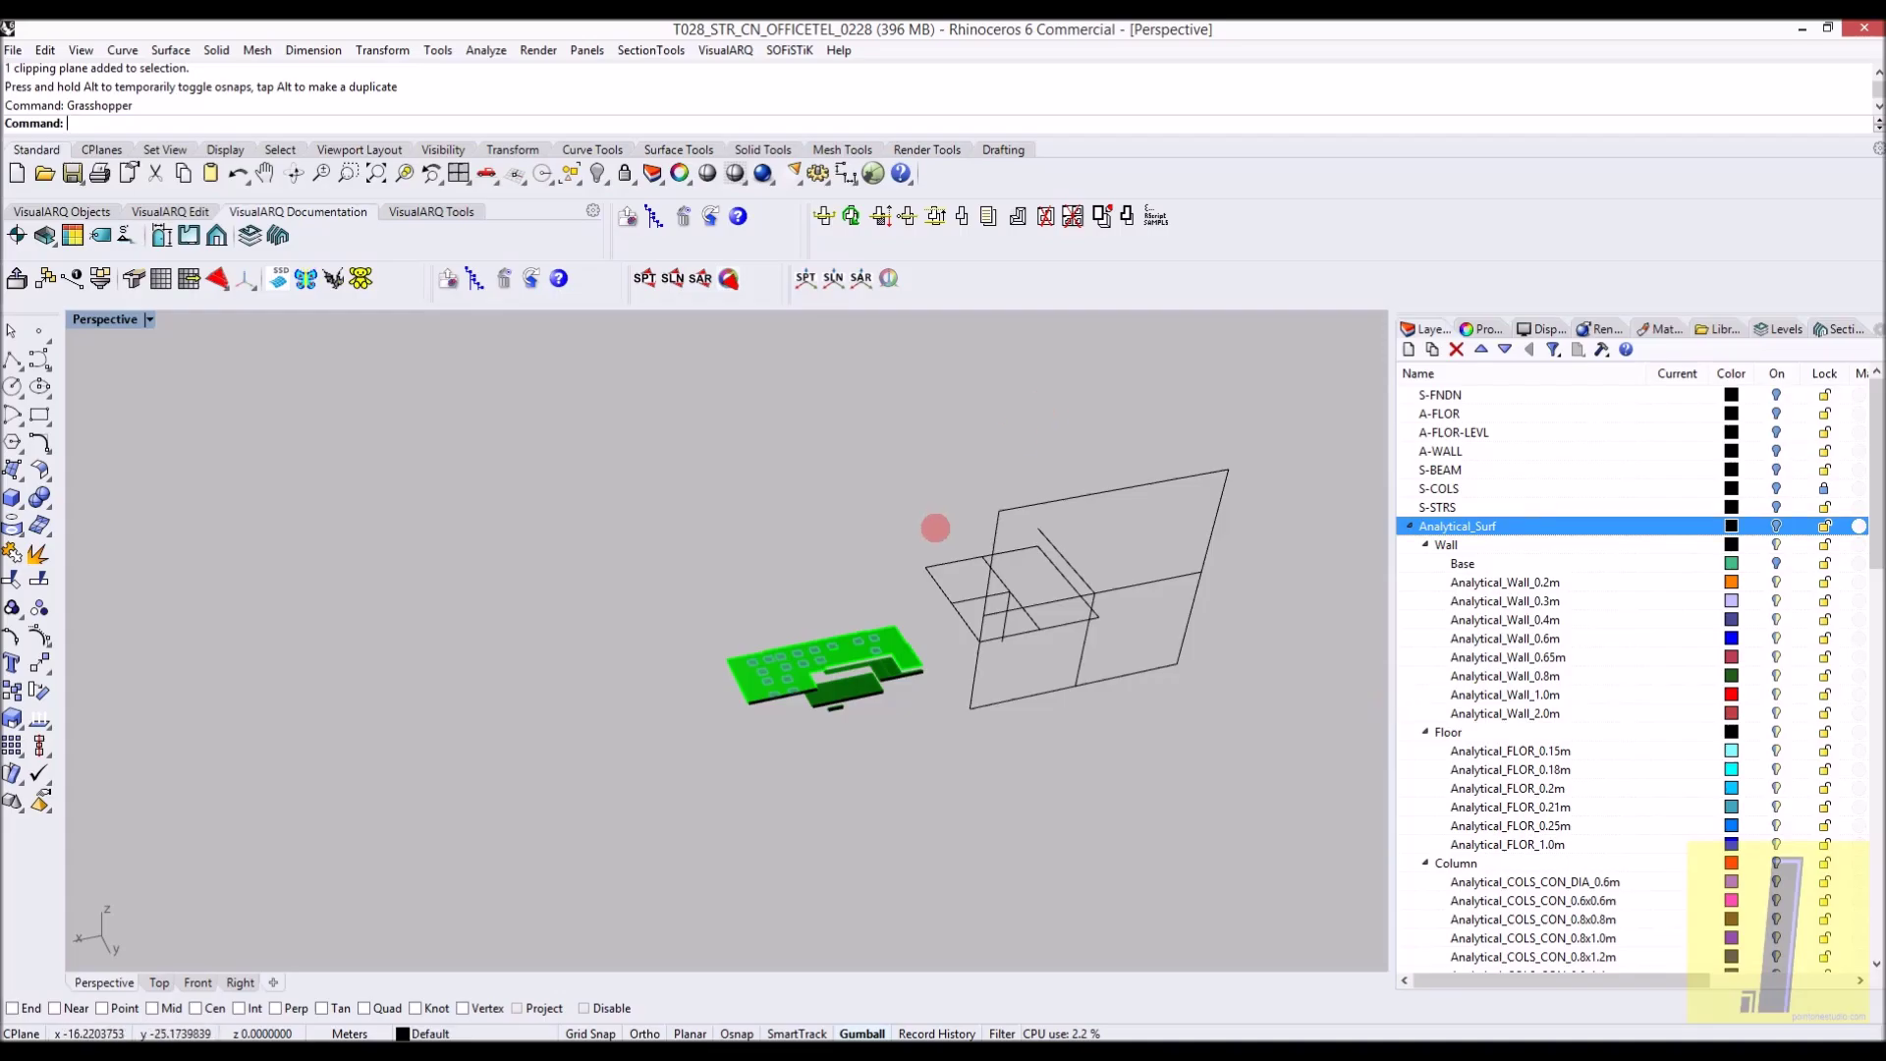
# Inspect the foundation slabs and section planes from several angles in the T028_STR_CN_OFFICETEL_0228 model
pyautogui.moveTo(935, 527); pyautogui.dragTo(888, 664, button='right')
pyautogui.scroll(3, 888, 664)
pyautogui.moveTo(393, 1047)
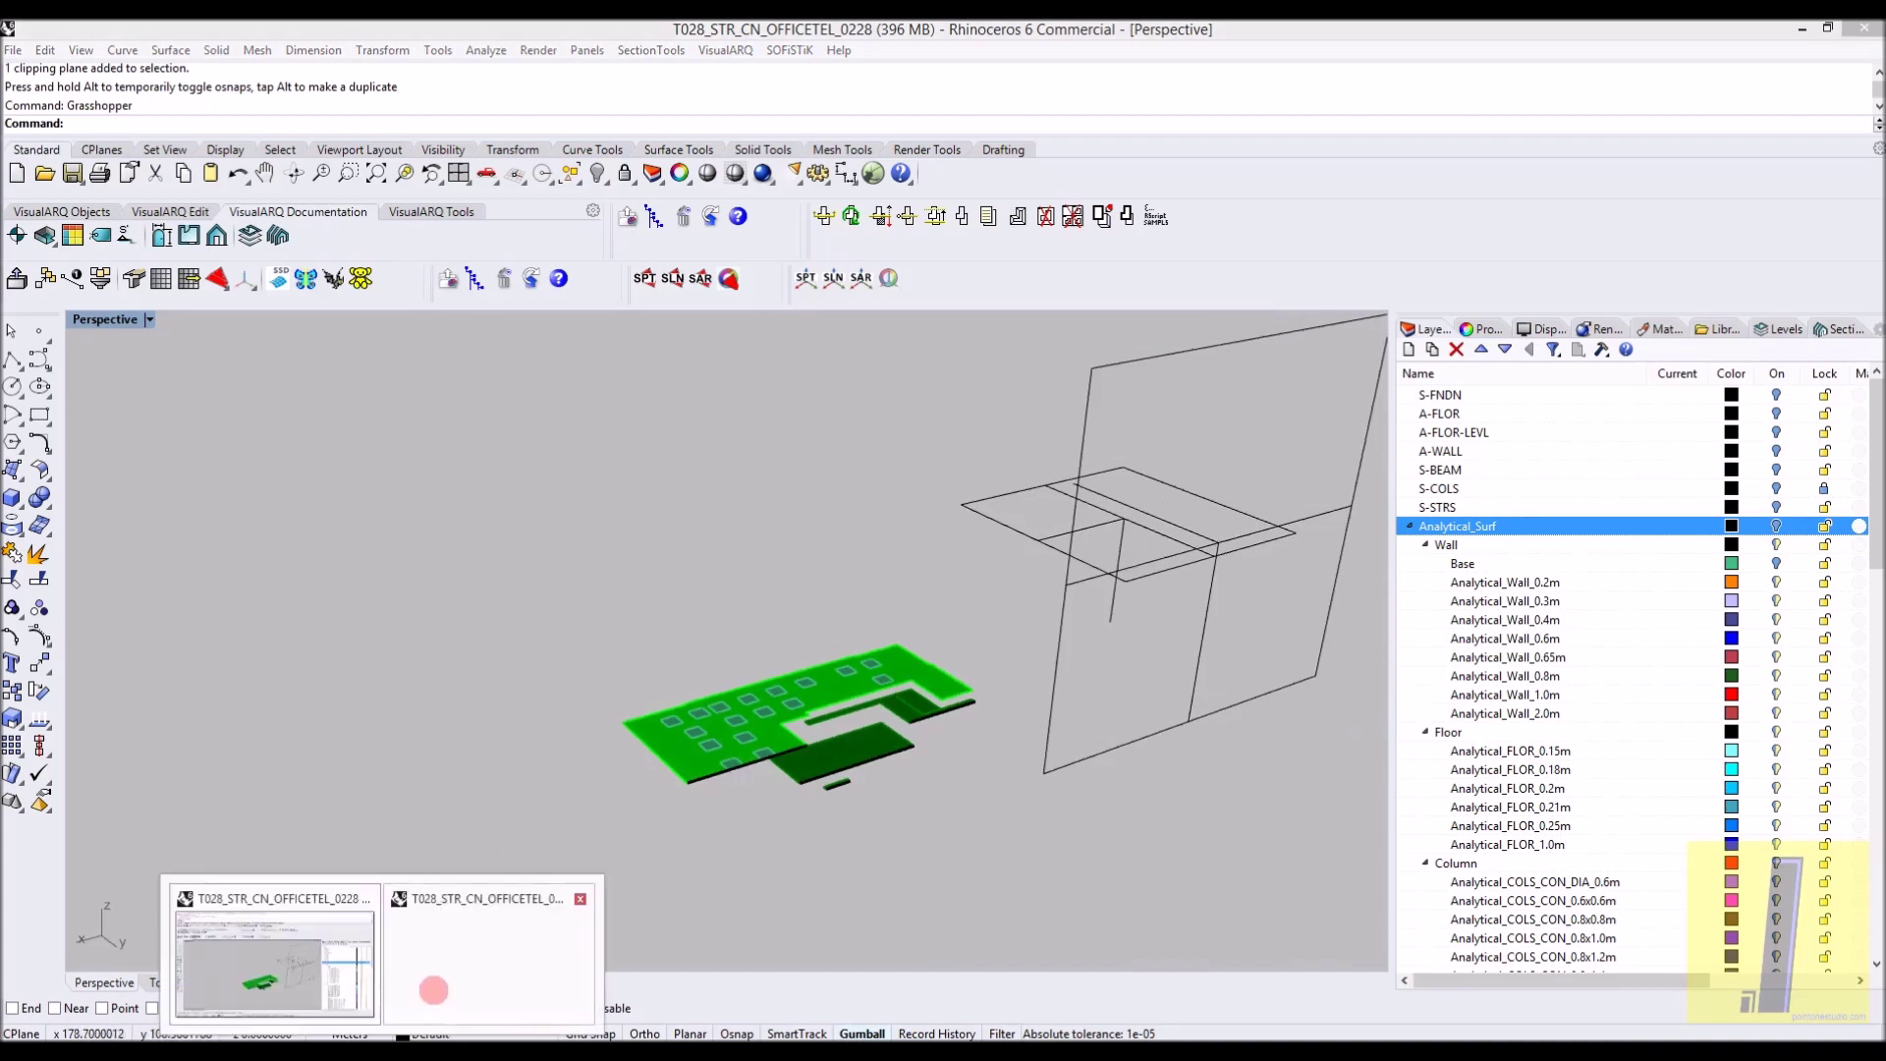
pyautogui.click(433, 990)
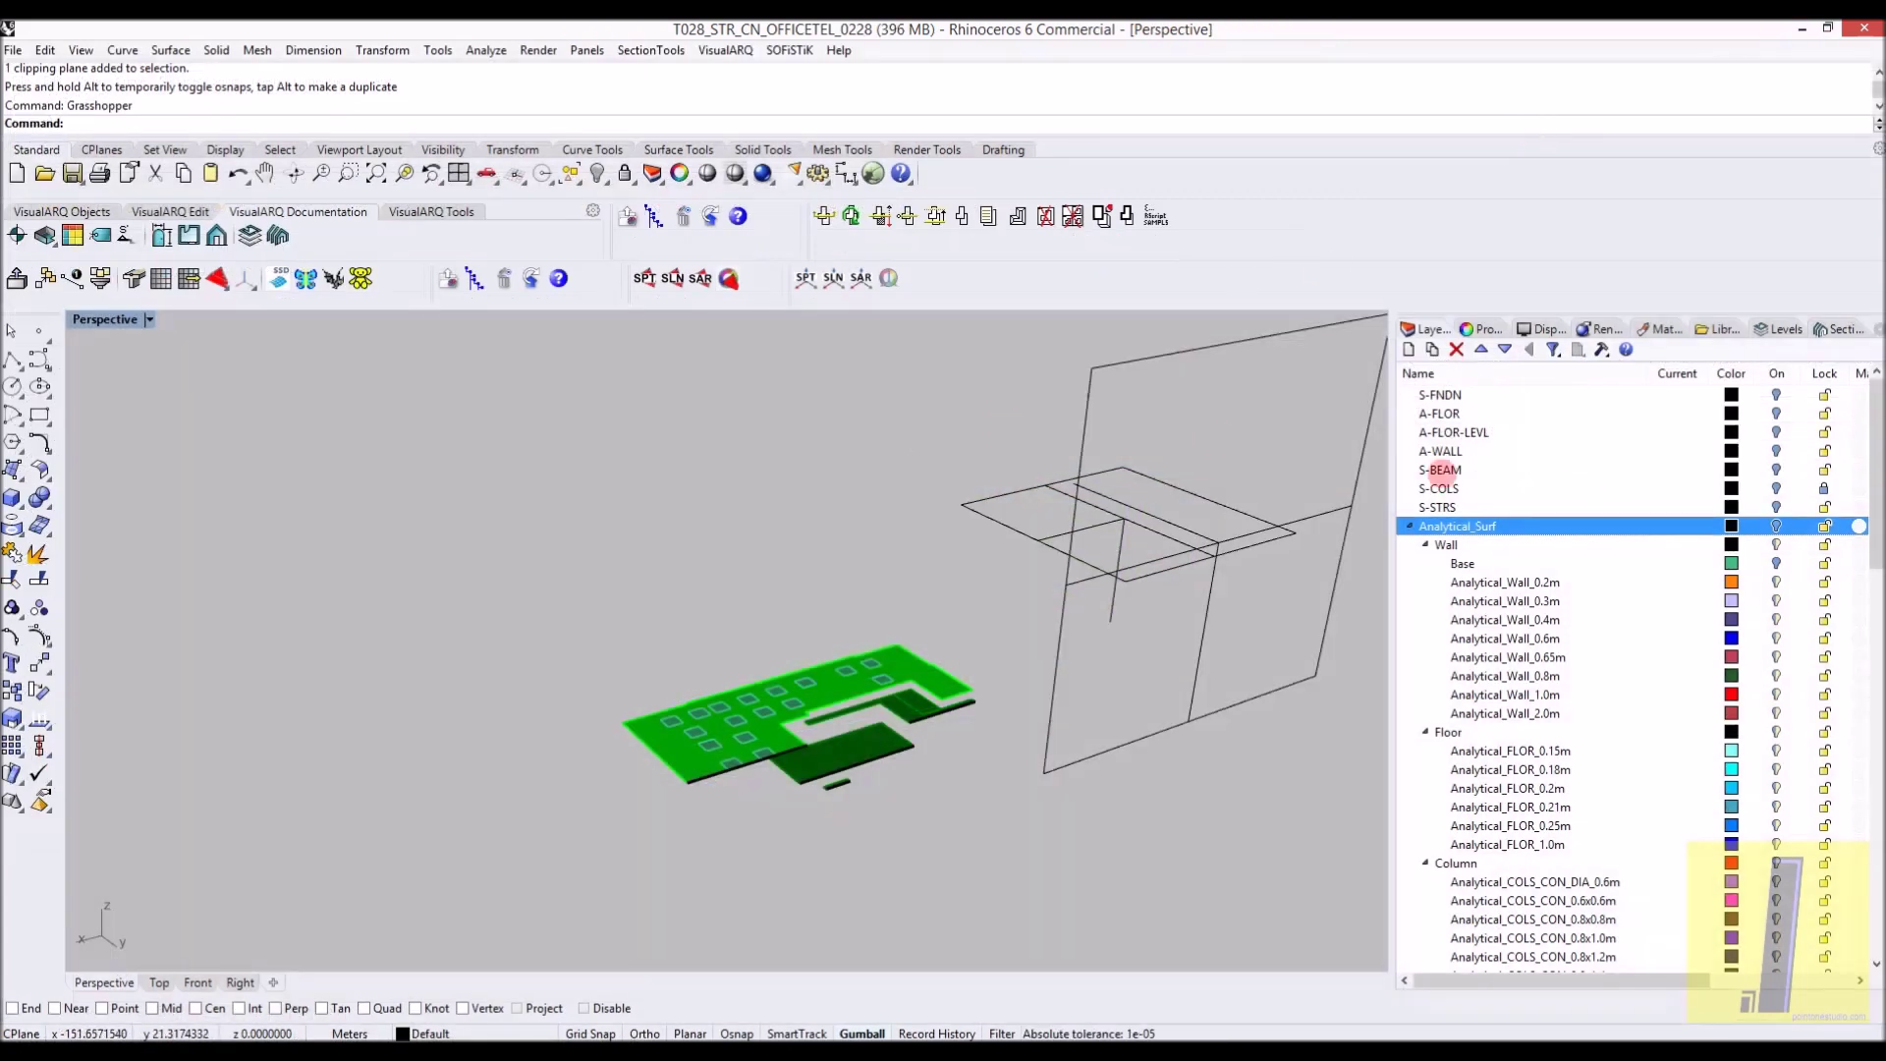
pyautogui.scroll(-3, 982, 447)
pyautogui.scroll(-2, 747, 687)
pyautogui.moveTo(758, 675); pyautogui.dragTo(756, 602, button='right')
pyautogui.press('Return')
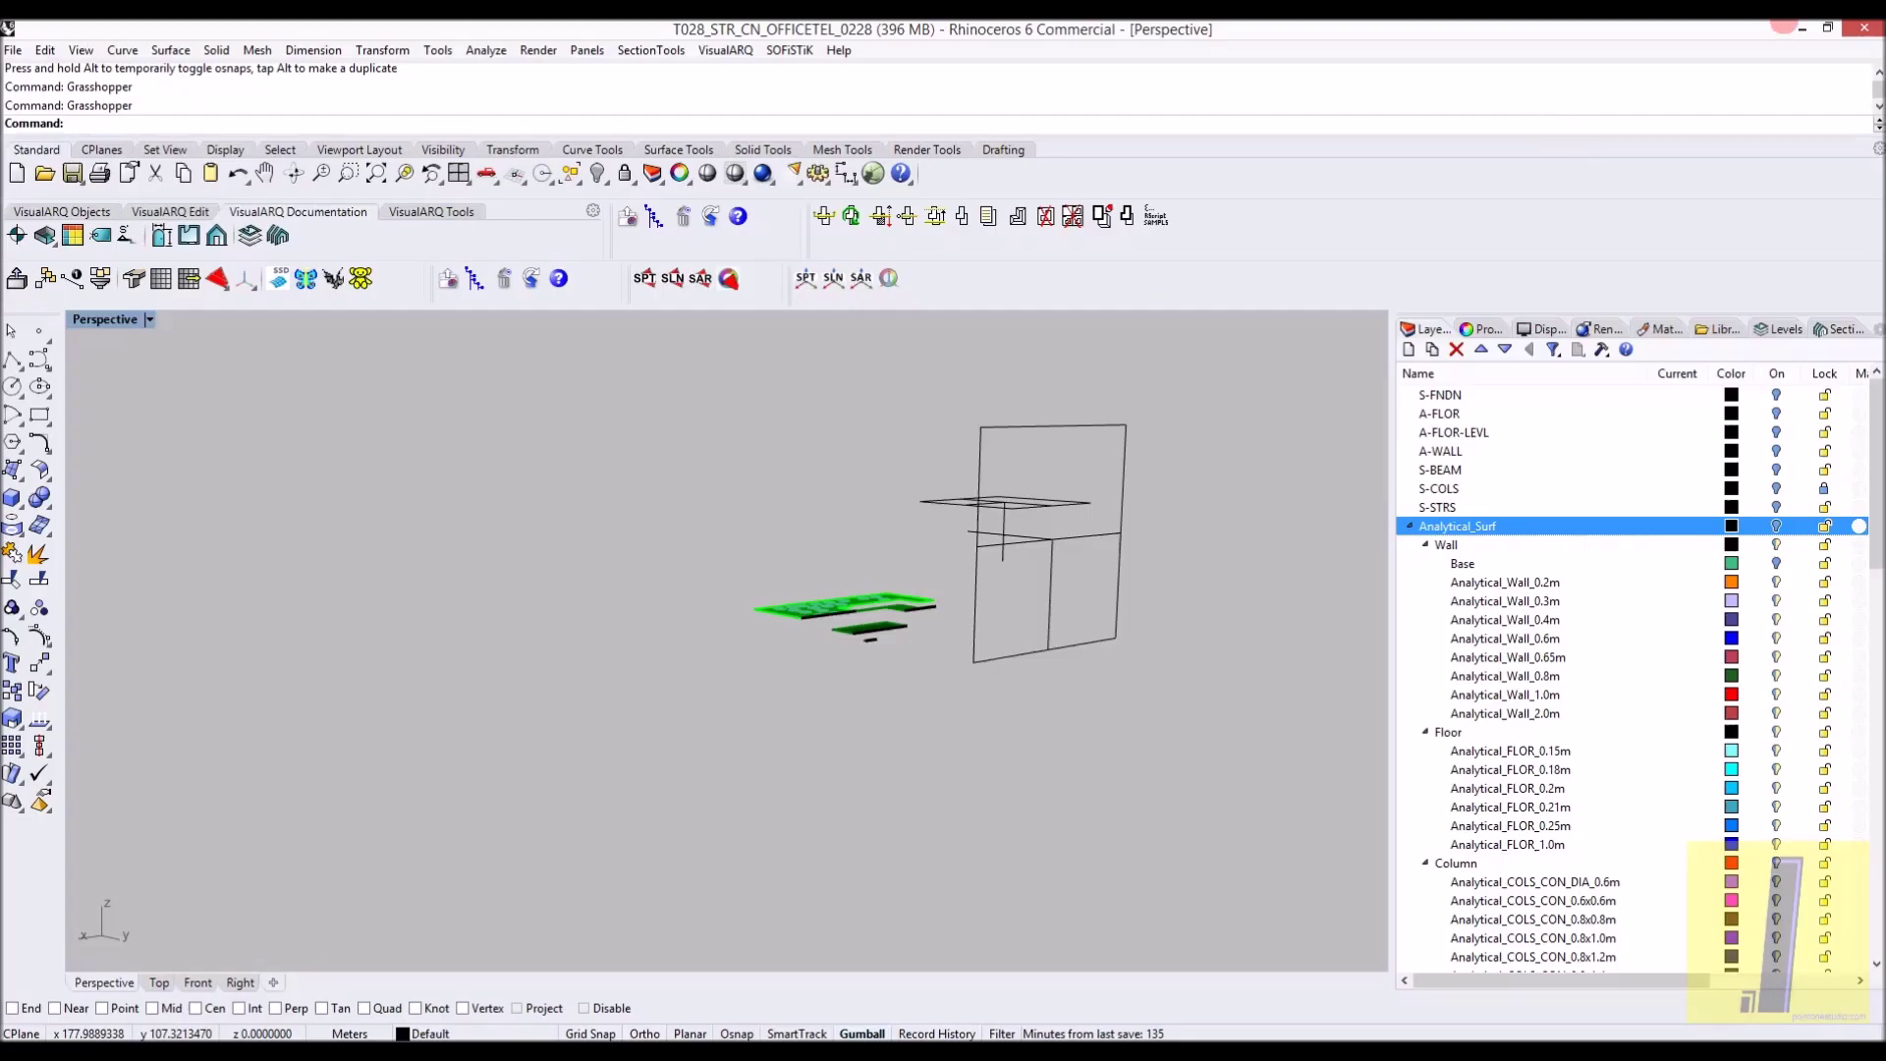
# Minimize the current model, switch to T028_STR_CN_OFFICETEL_0228_Part2_20190424 in Rhino and show its layer list
pyautogui.click(1785, 26)
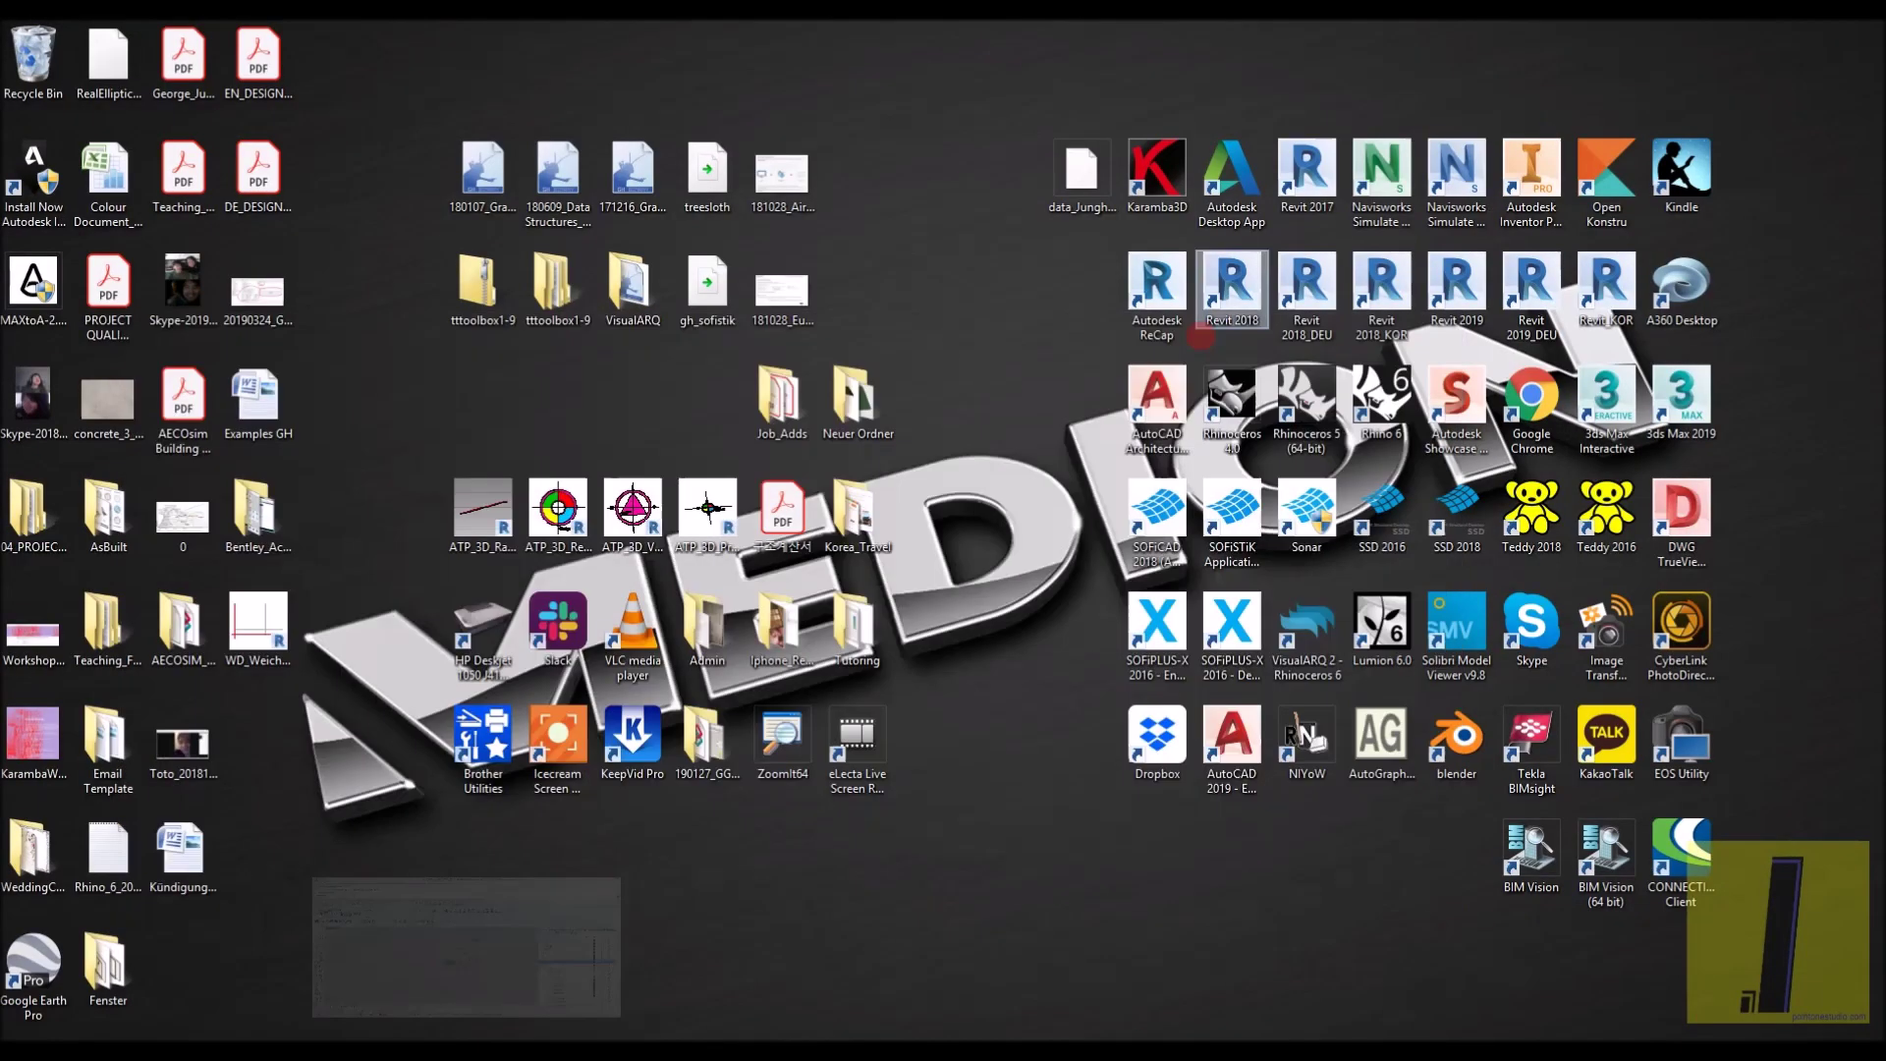
pyautogui.moveTo(367, 1032)
pyautogui.click(488, 967)
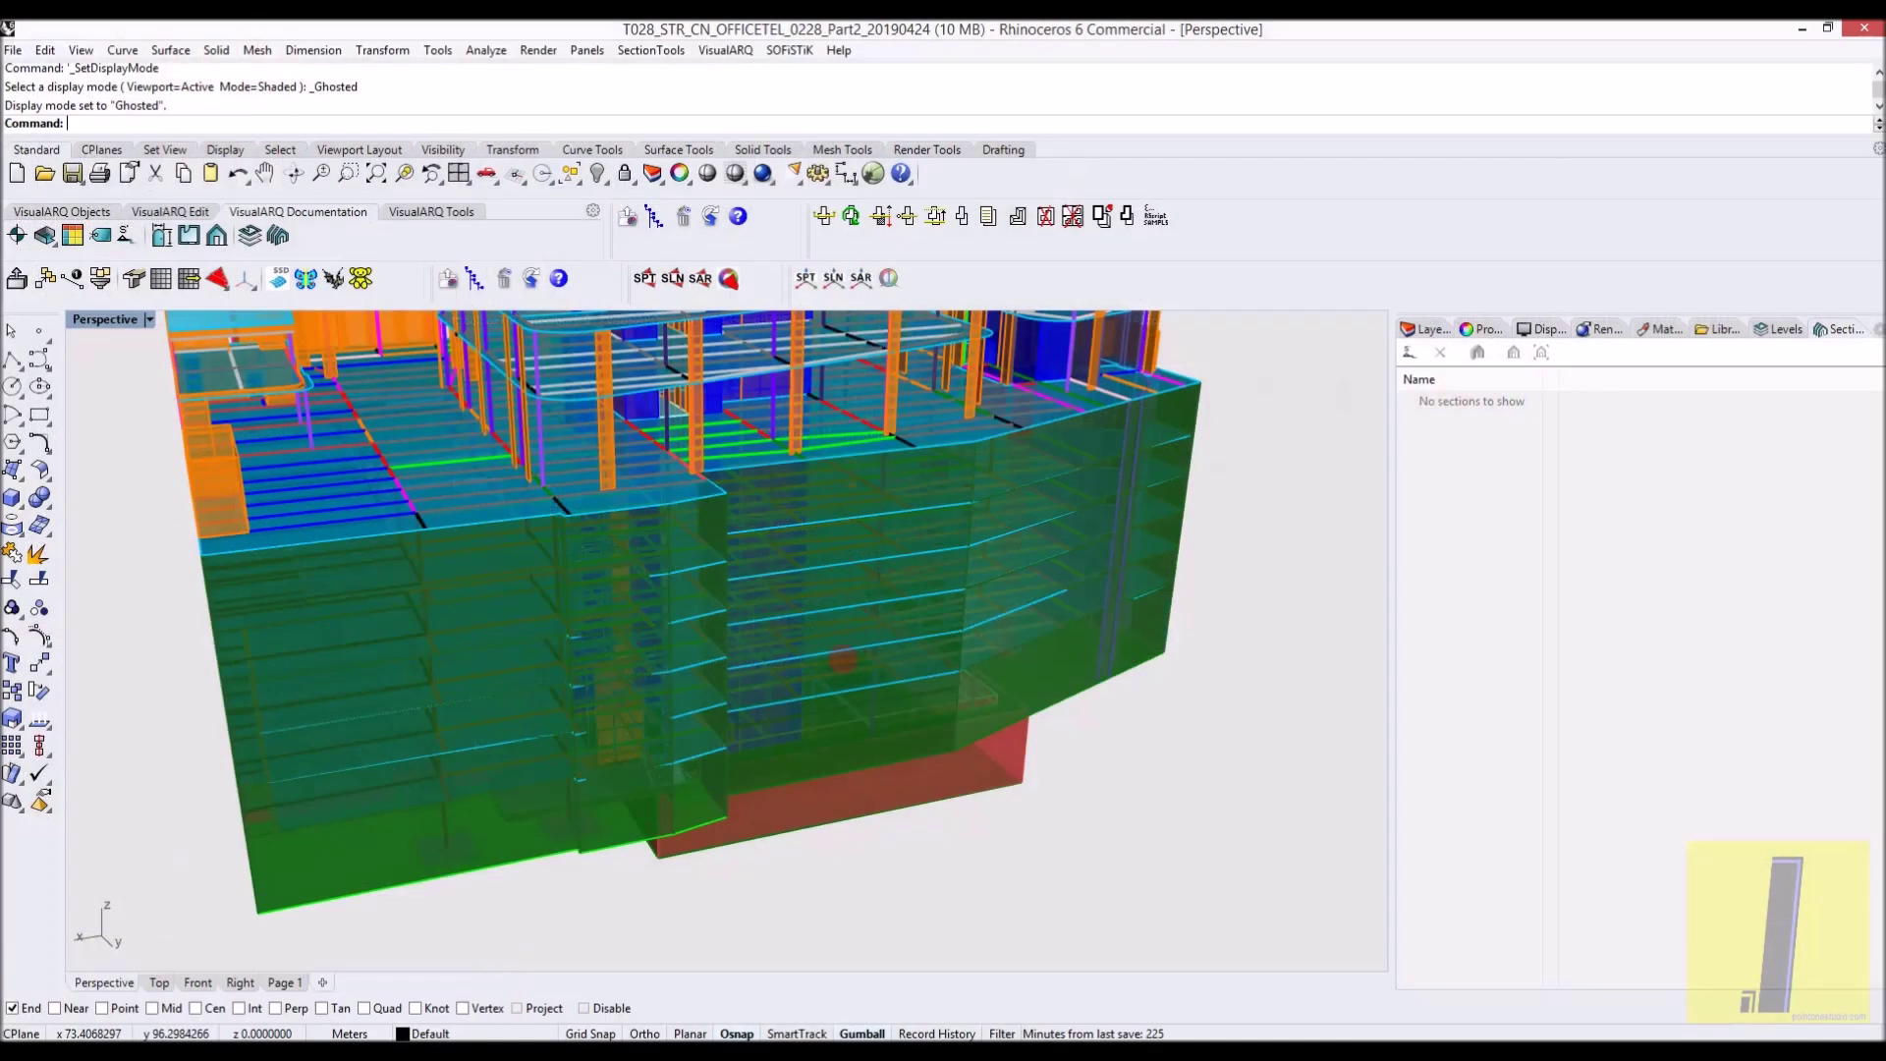
pyautogui.scroll(3, 1160, 355)
pyautogui.click(1430, 329)
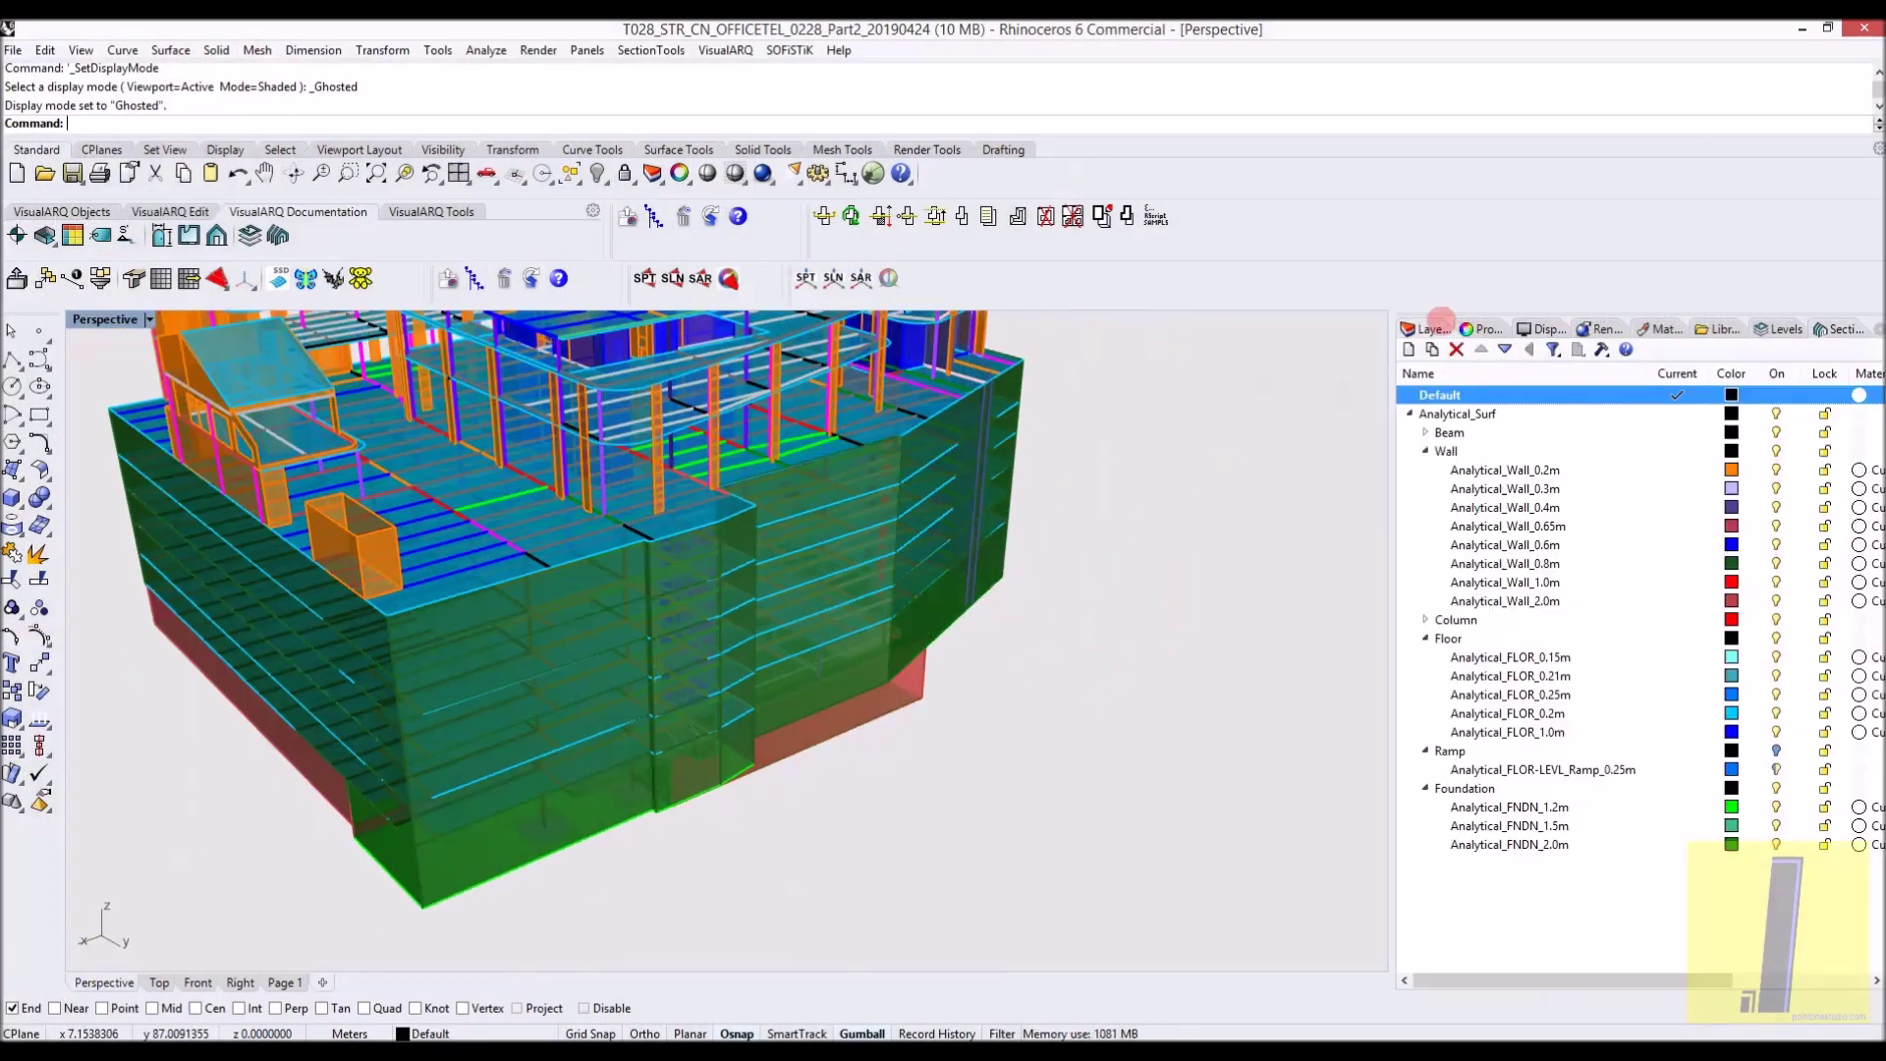
# Examine the analytical building model from its different sides, from the basement walls up to the podium storeys
pyautogui.moveTo(1154, 436); pyautogui.dragTo(973, 537, button='right')
pyautogui.scroll(-3, 973, 537)
pyautogui.moveTo(992, 688); pyautogui.dragTo(1044, 767, button='right')
pyautogui.moveTo(1115, 826); pyautogui.dragTo(884, 551, button='right')
pyautogui.scroll(7, 761, 629)
pyautogui.scroll(-6, 864, 555)
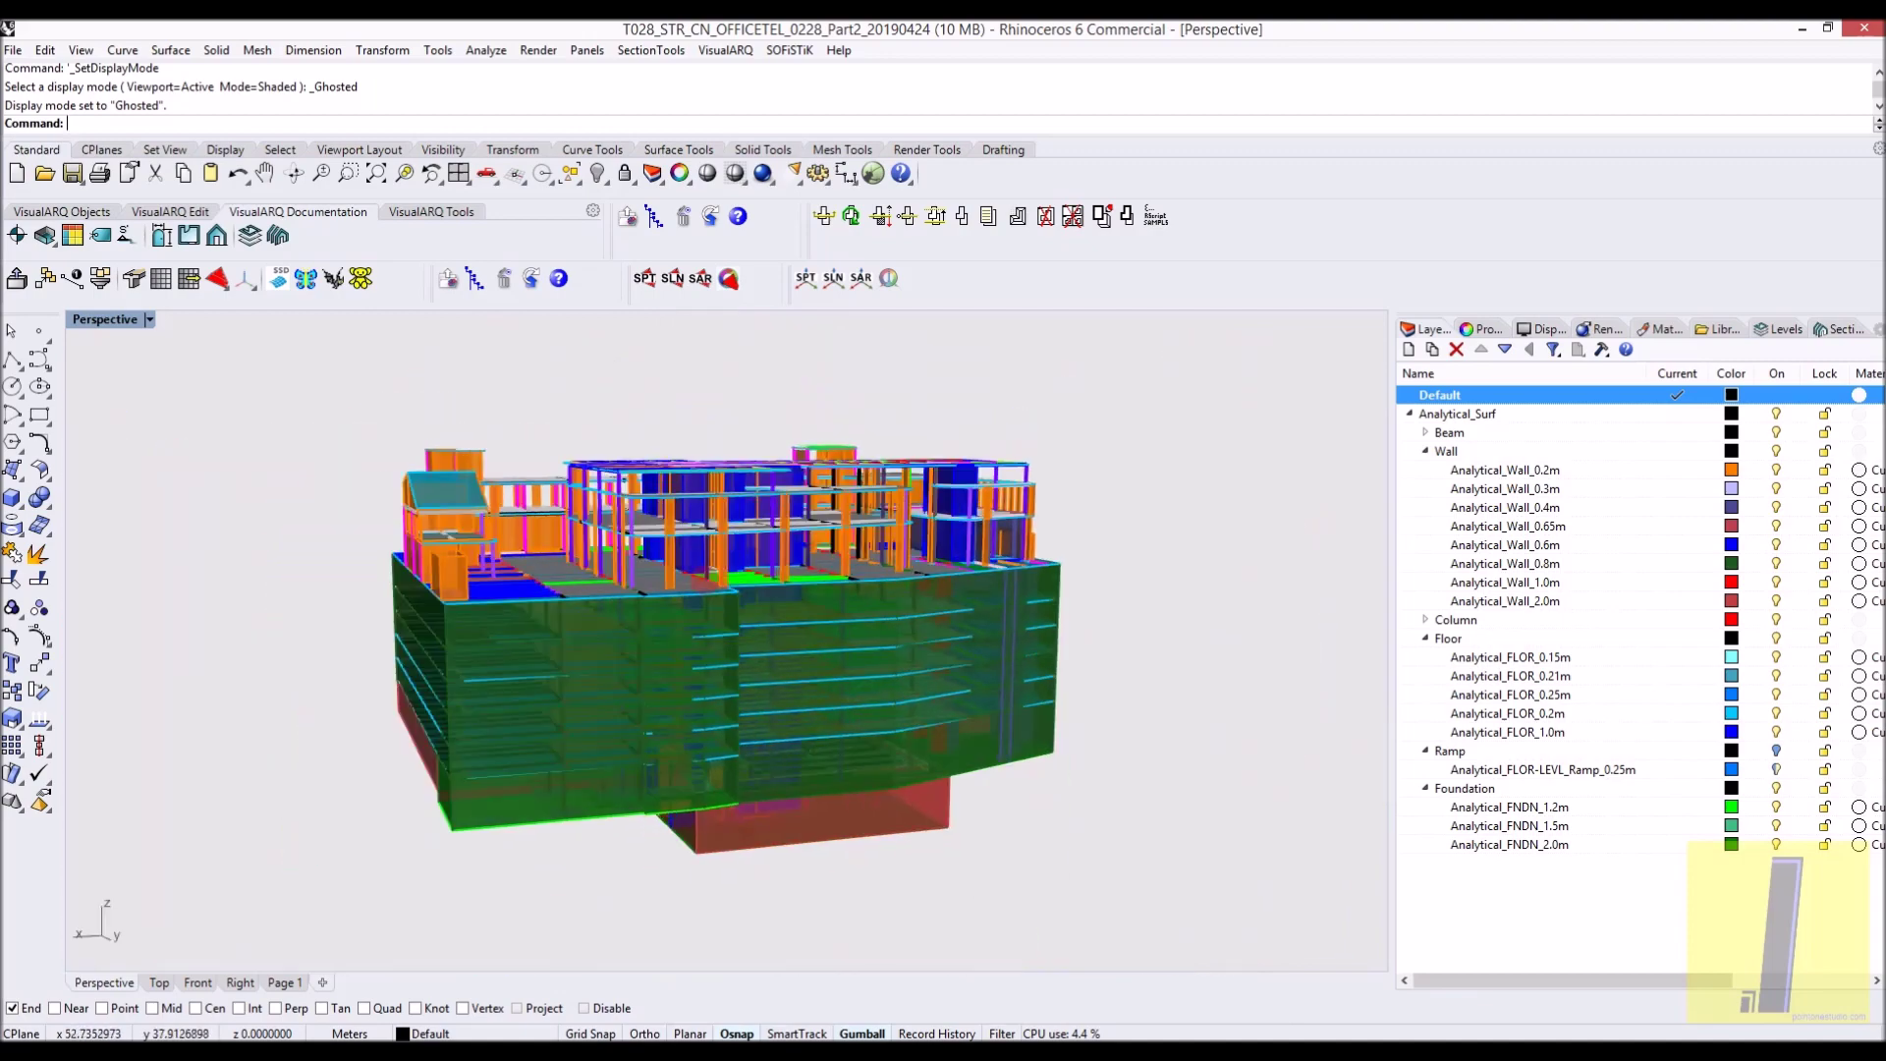
pyautogui.scroll(3, 779, 559)
pyautogui.moveTo(747, 565); pyautogui.dragTo(1290, 596, button='right')
pyautogui.scroll(-2, 737, 579)
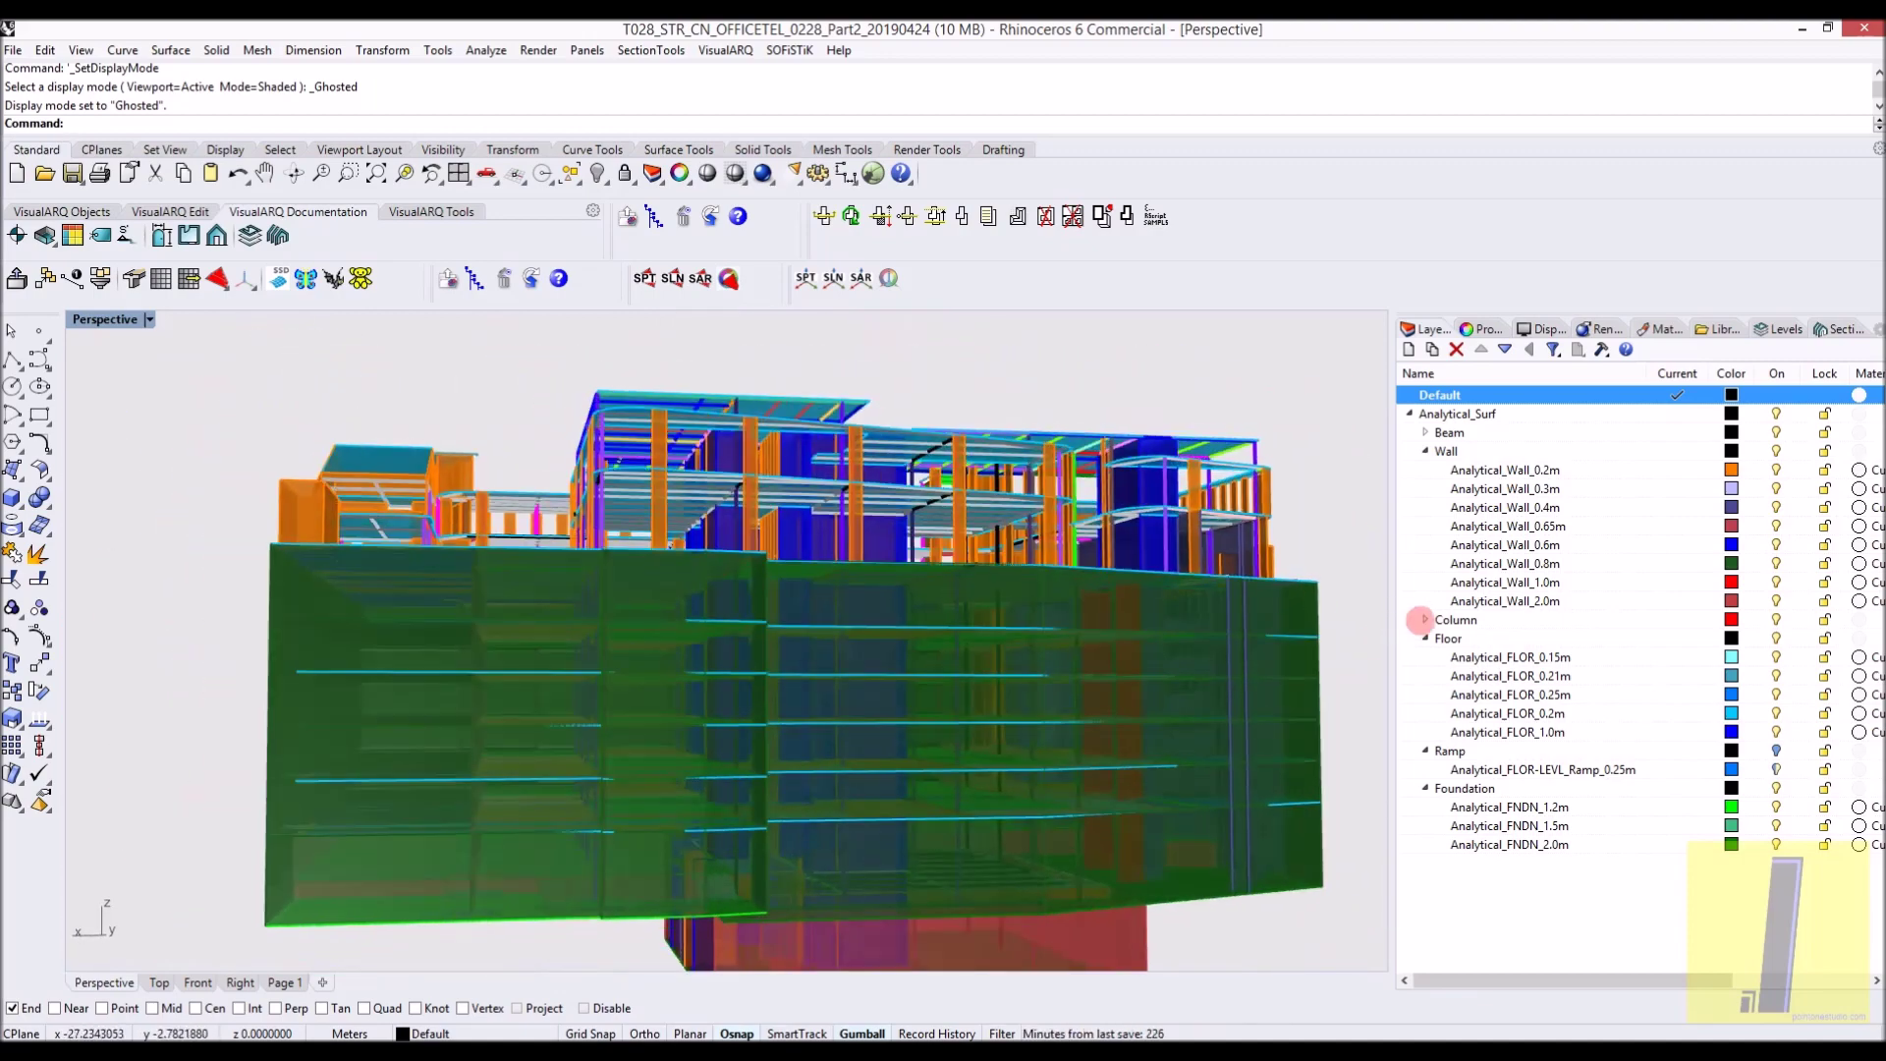
# Expand the Column and Beam layers under Analytical_Surf and review their section-size sublayers
pyautogui.click(1424, 619)
pyautogui.scroll(-1, 1421, 682)
pyautogui.scroll(1, 1571, 657)
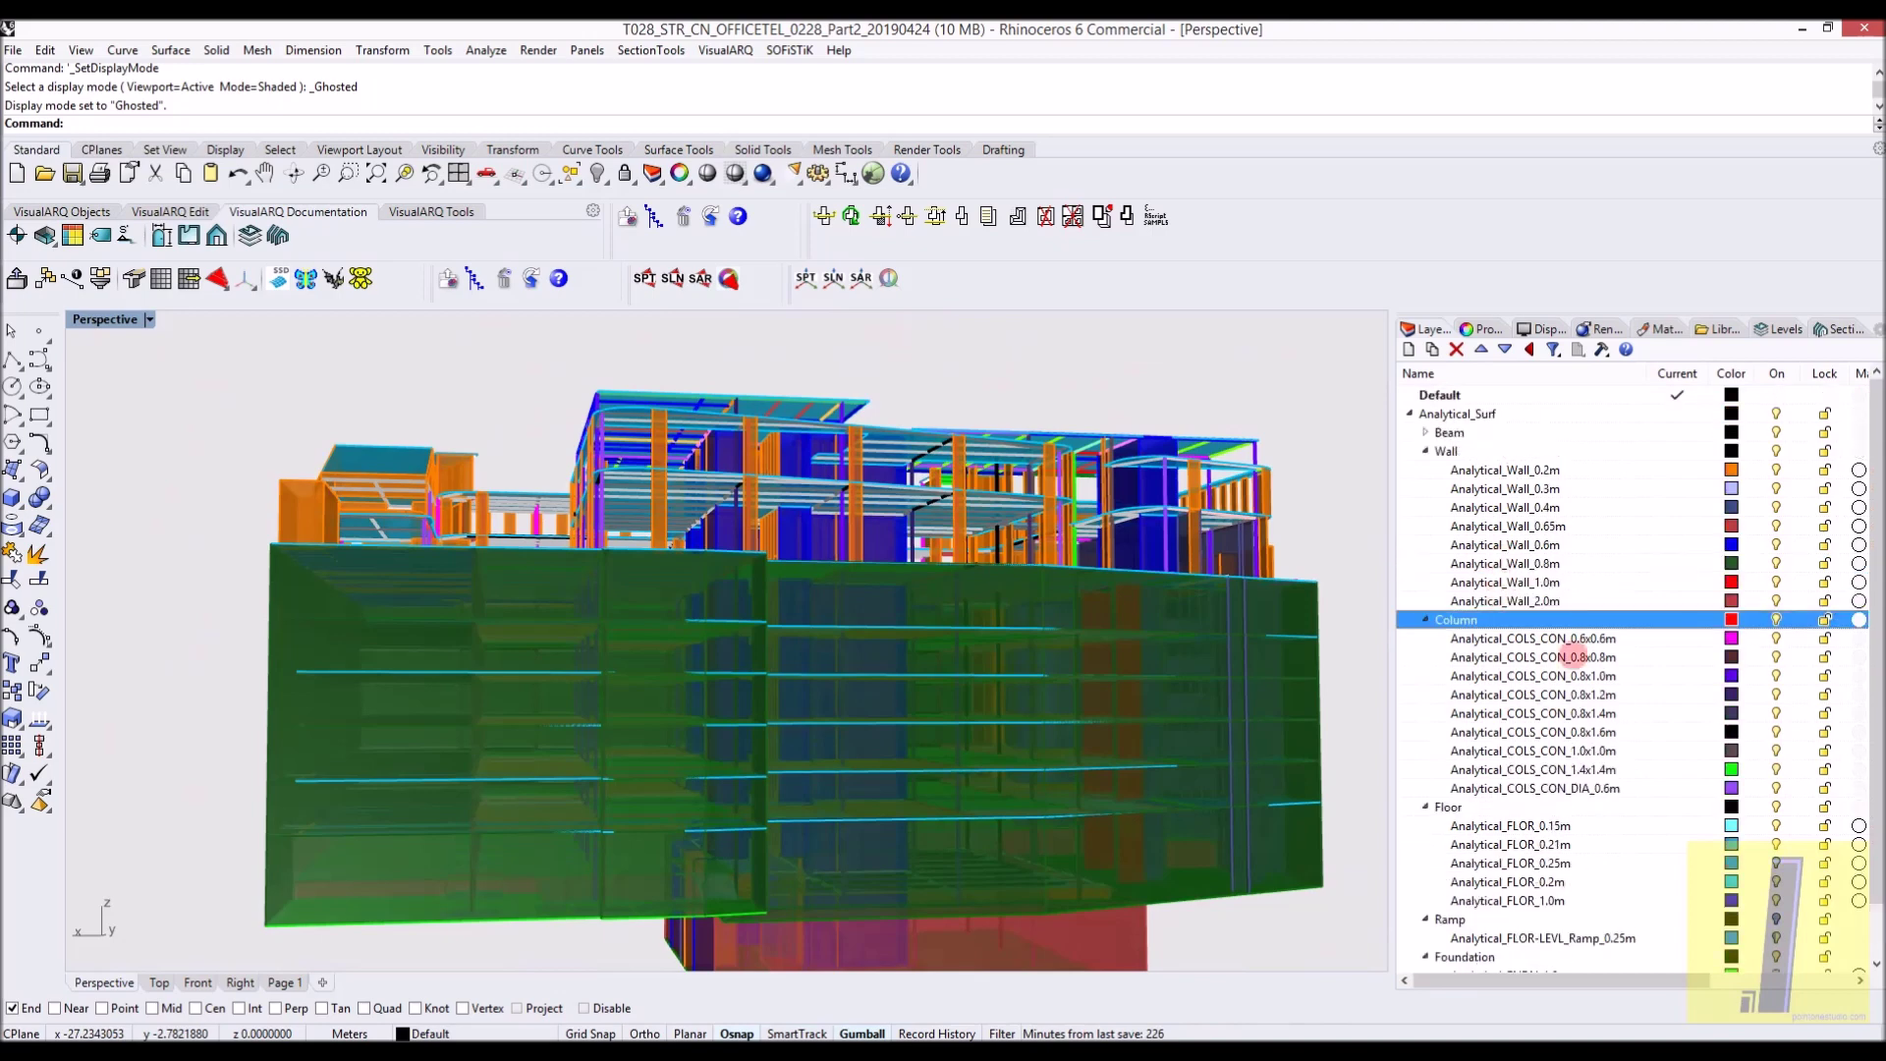
pyautogui.click(1575, 676)
pyautogui.scroll(-1, 1554, 703)
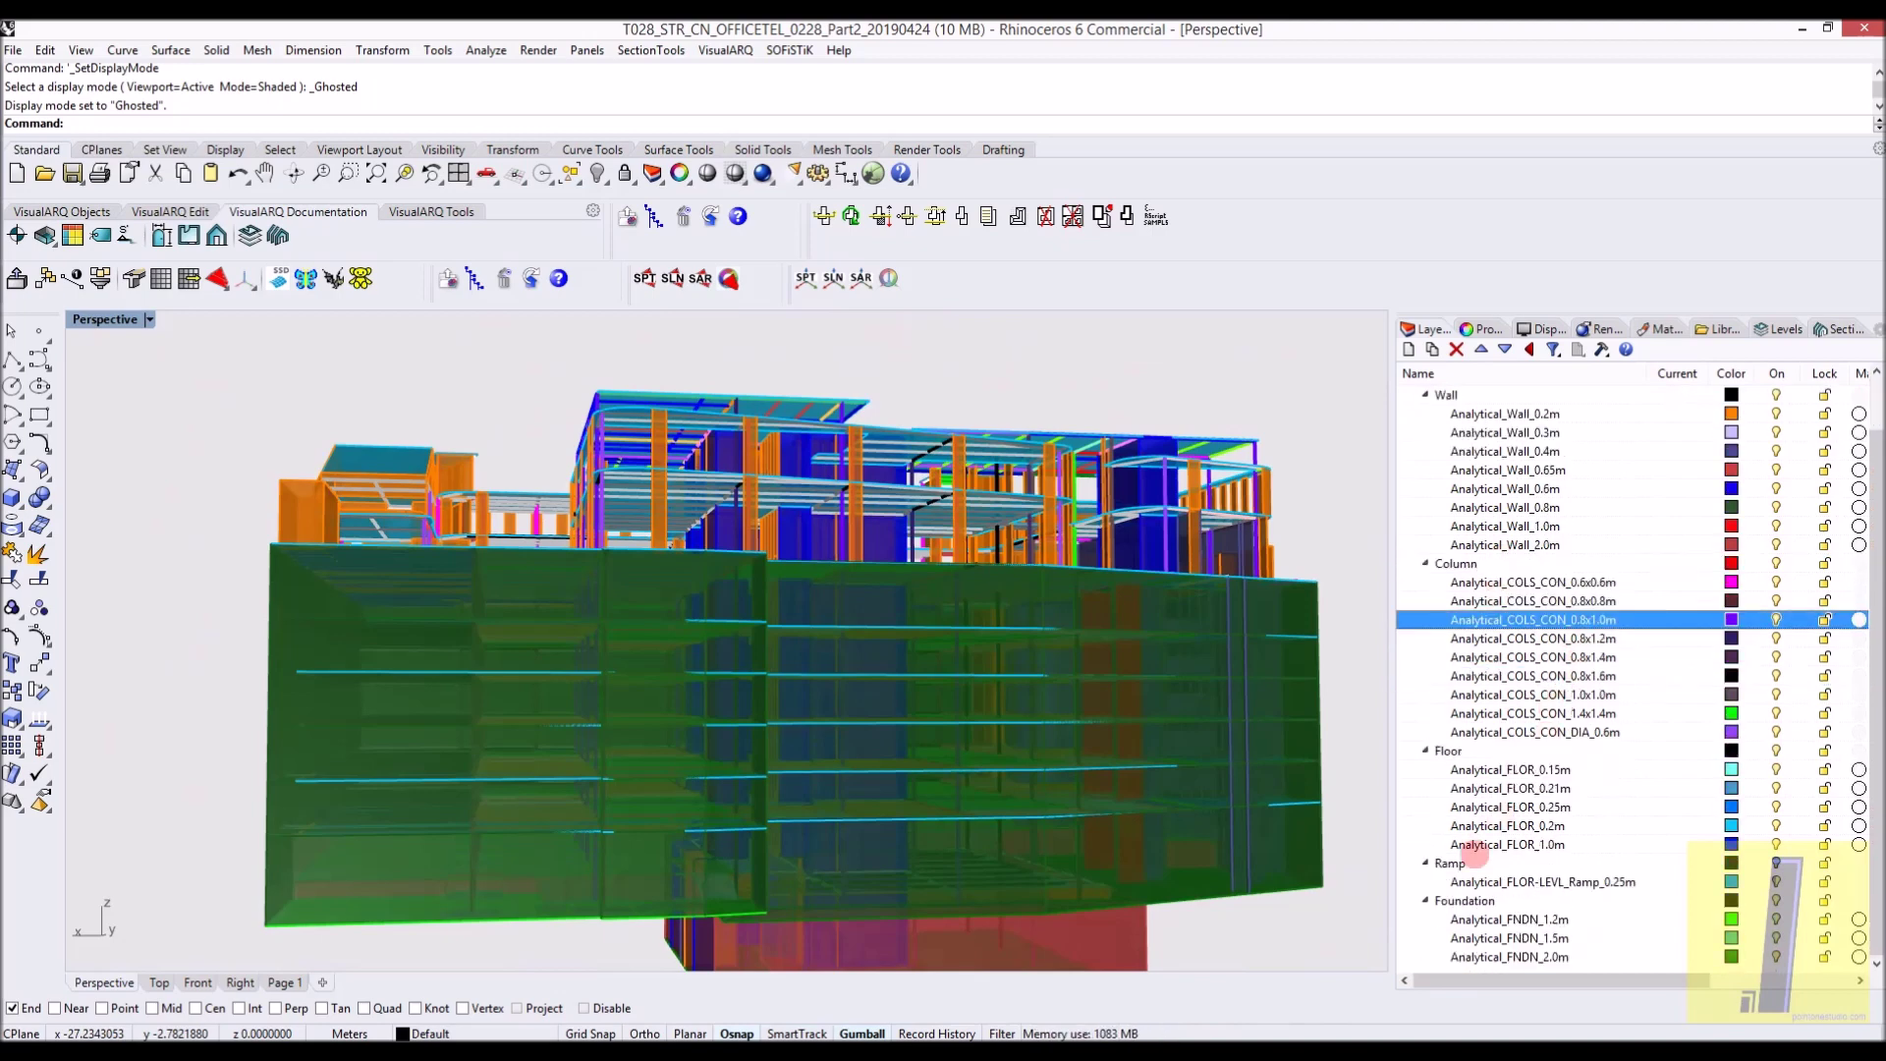
pyautogui.scroll(1, 1493, 825)
pyautogui.click(1425, 432)
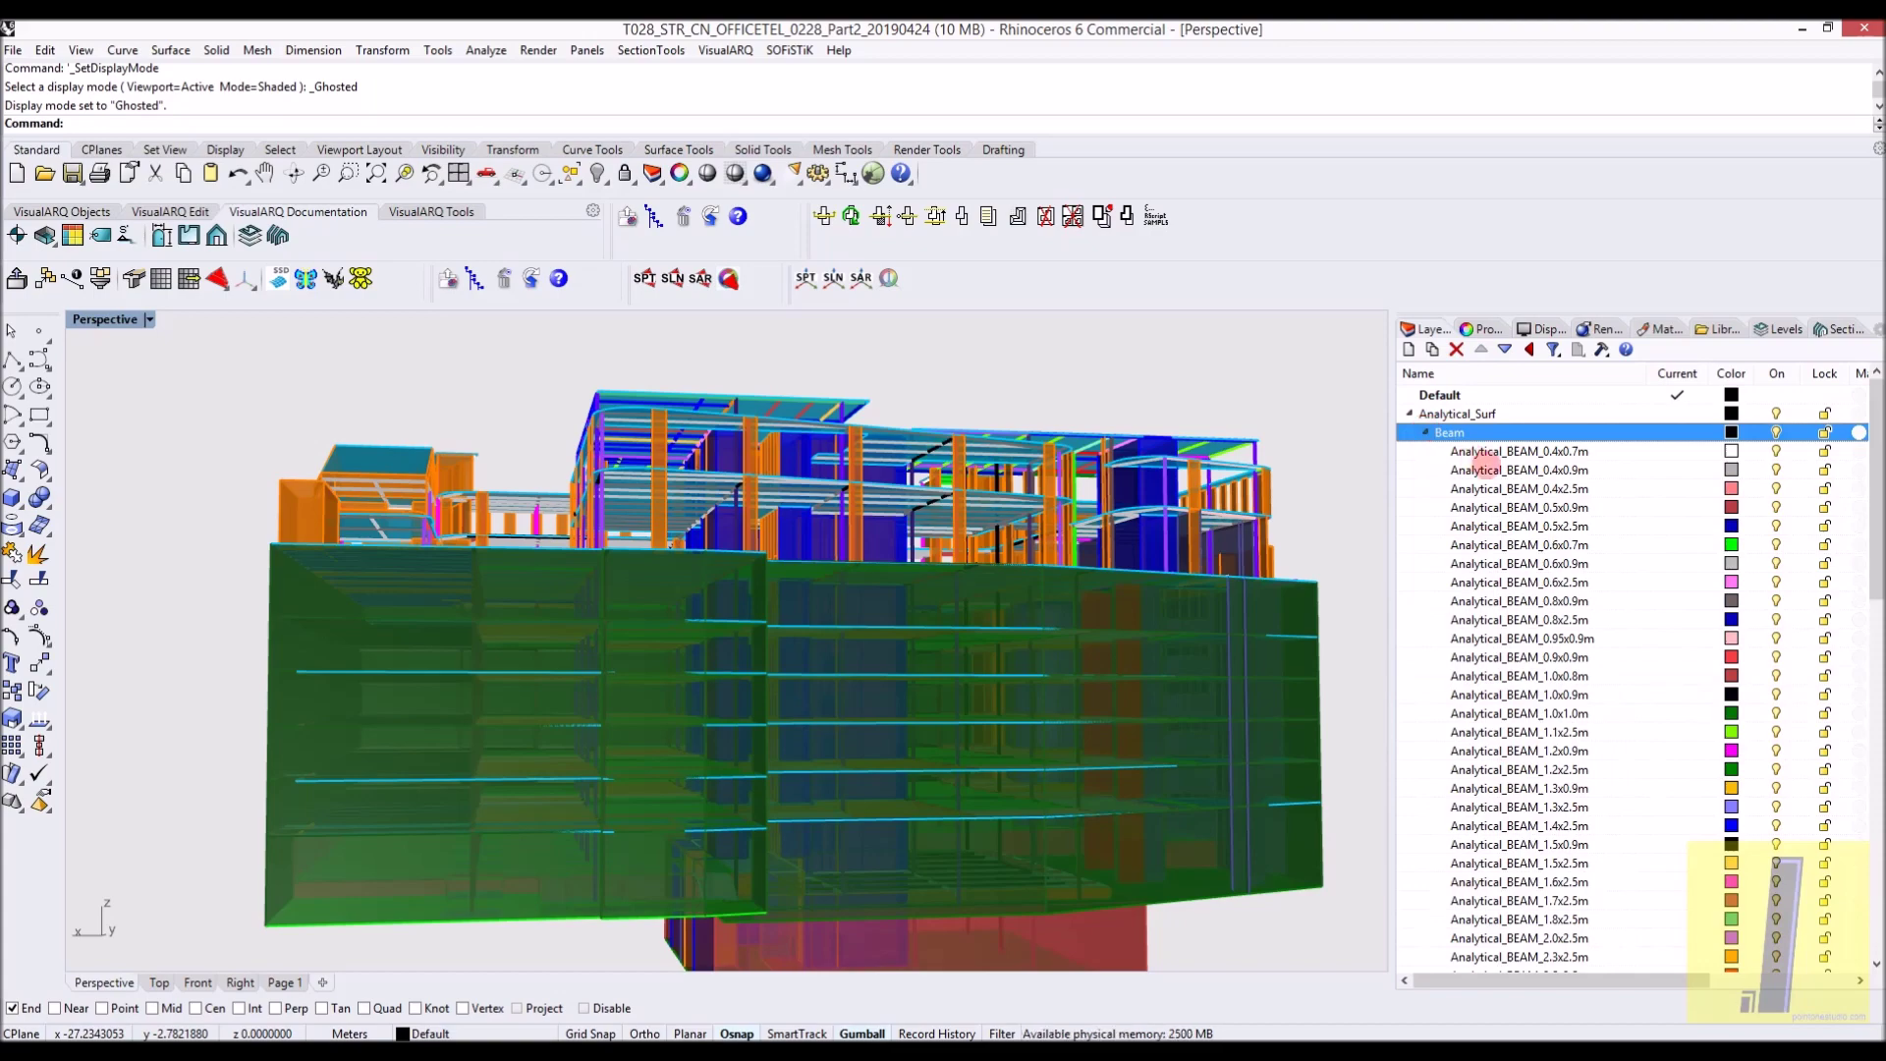
pyautogui.scroll(-7, 1560, 666)
pyautogui.moveTo(1051, 624); pyautogui.dragTo(609, 589, button='right')
pyautogui.scroll(-8, 730, 539)
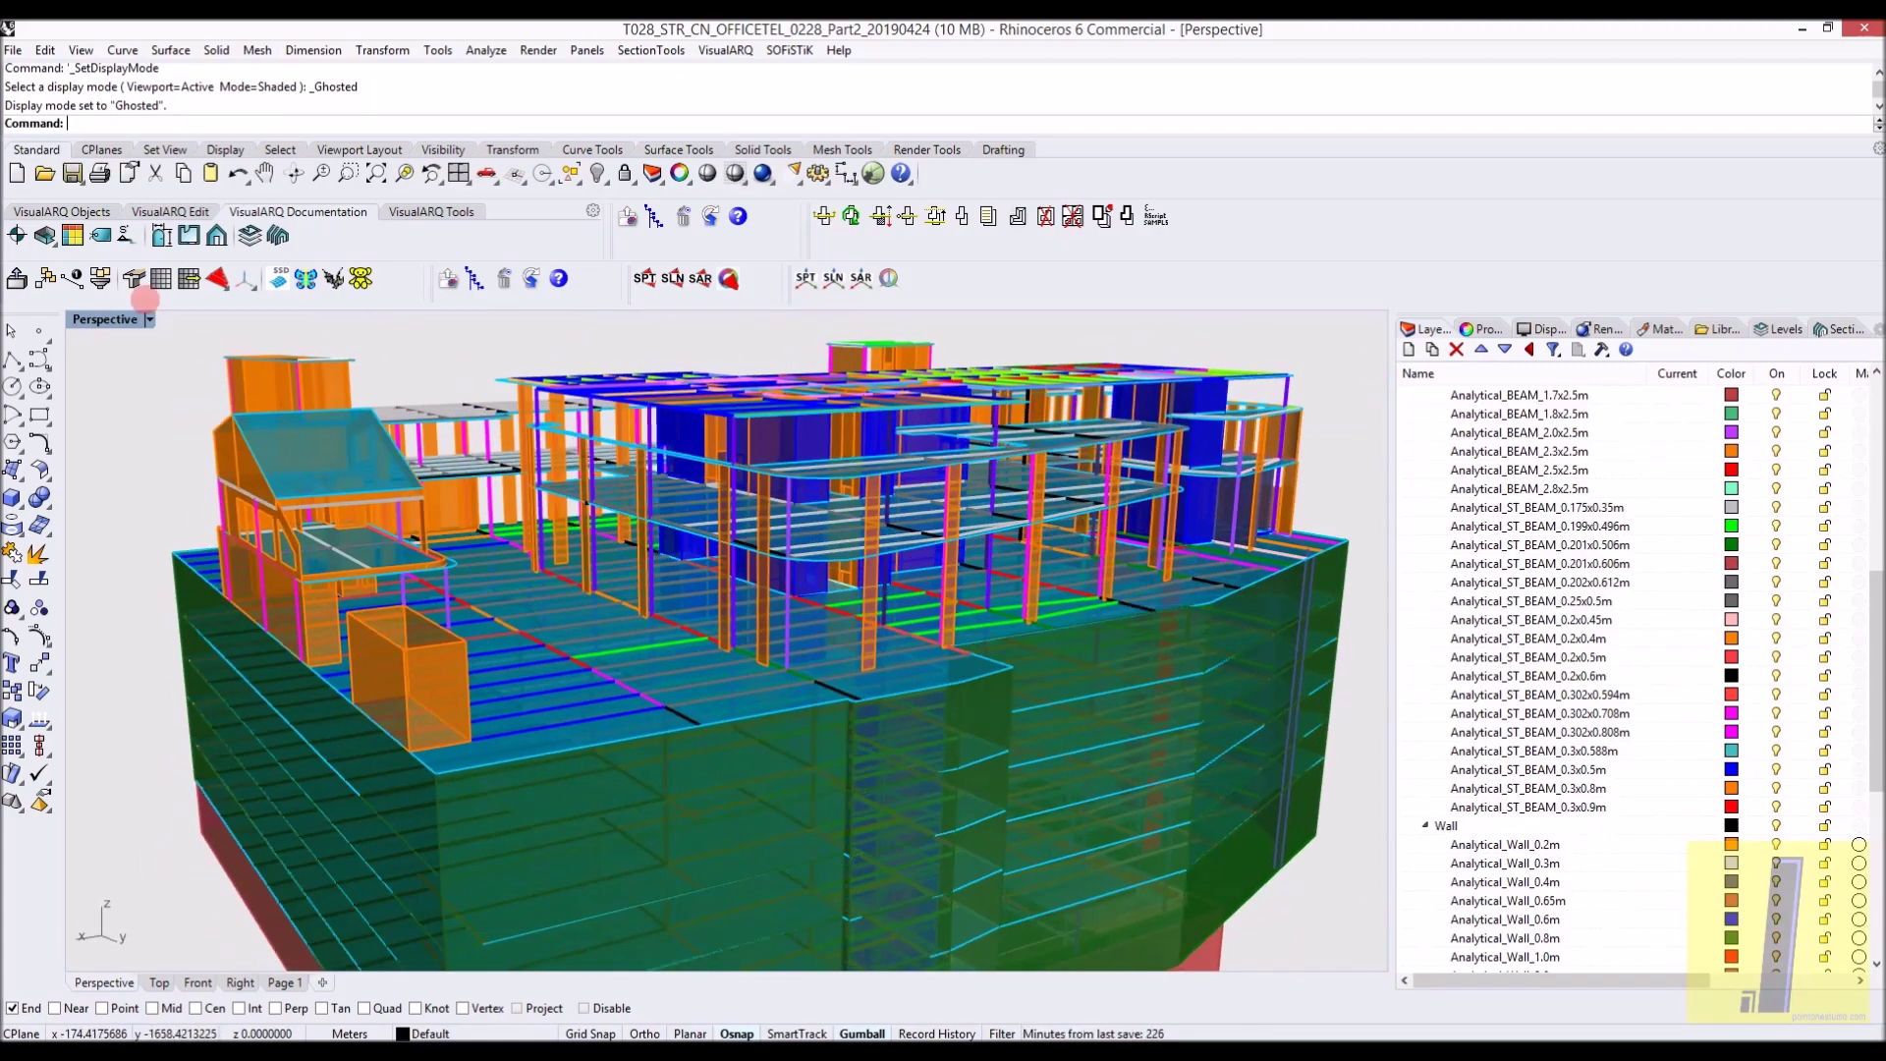
# Turn on the SOFiSTiK display of curve cross-sections and inspect the upper storeys' beams and columns
pyautogui.click(132, 278)
pyautogui.moveTo(687, 609); pyautogui.dragTo(531, 560, button='right')
pyautogui.click(186, 278)
pyautogui.moveTo(629, 462); pyautogui.dragTo(498, 994, button='right')
pyautogui.scroll(5, 728, 475)
pyautogui.moveTo(521, 764); pyautogui.dragTo(928, 815, button='right')
pyautogui.scroll(-4, 928, 815)
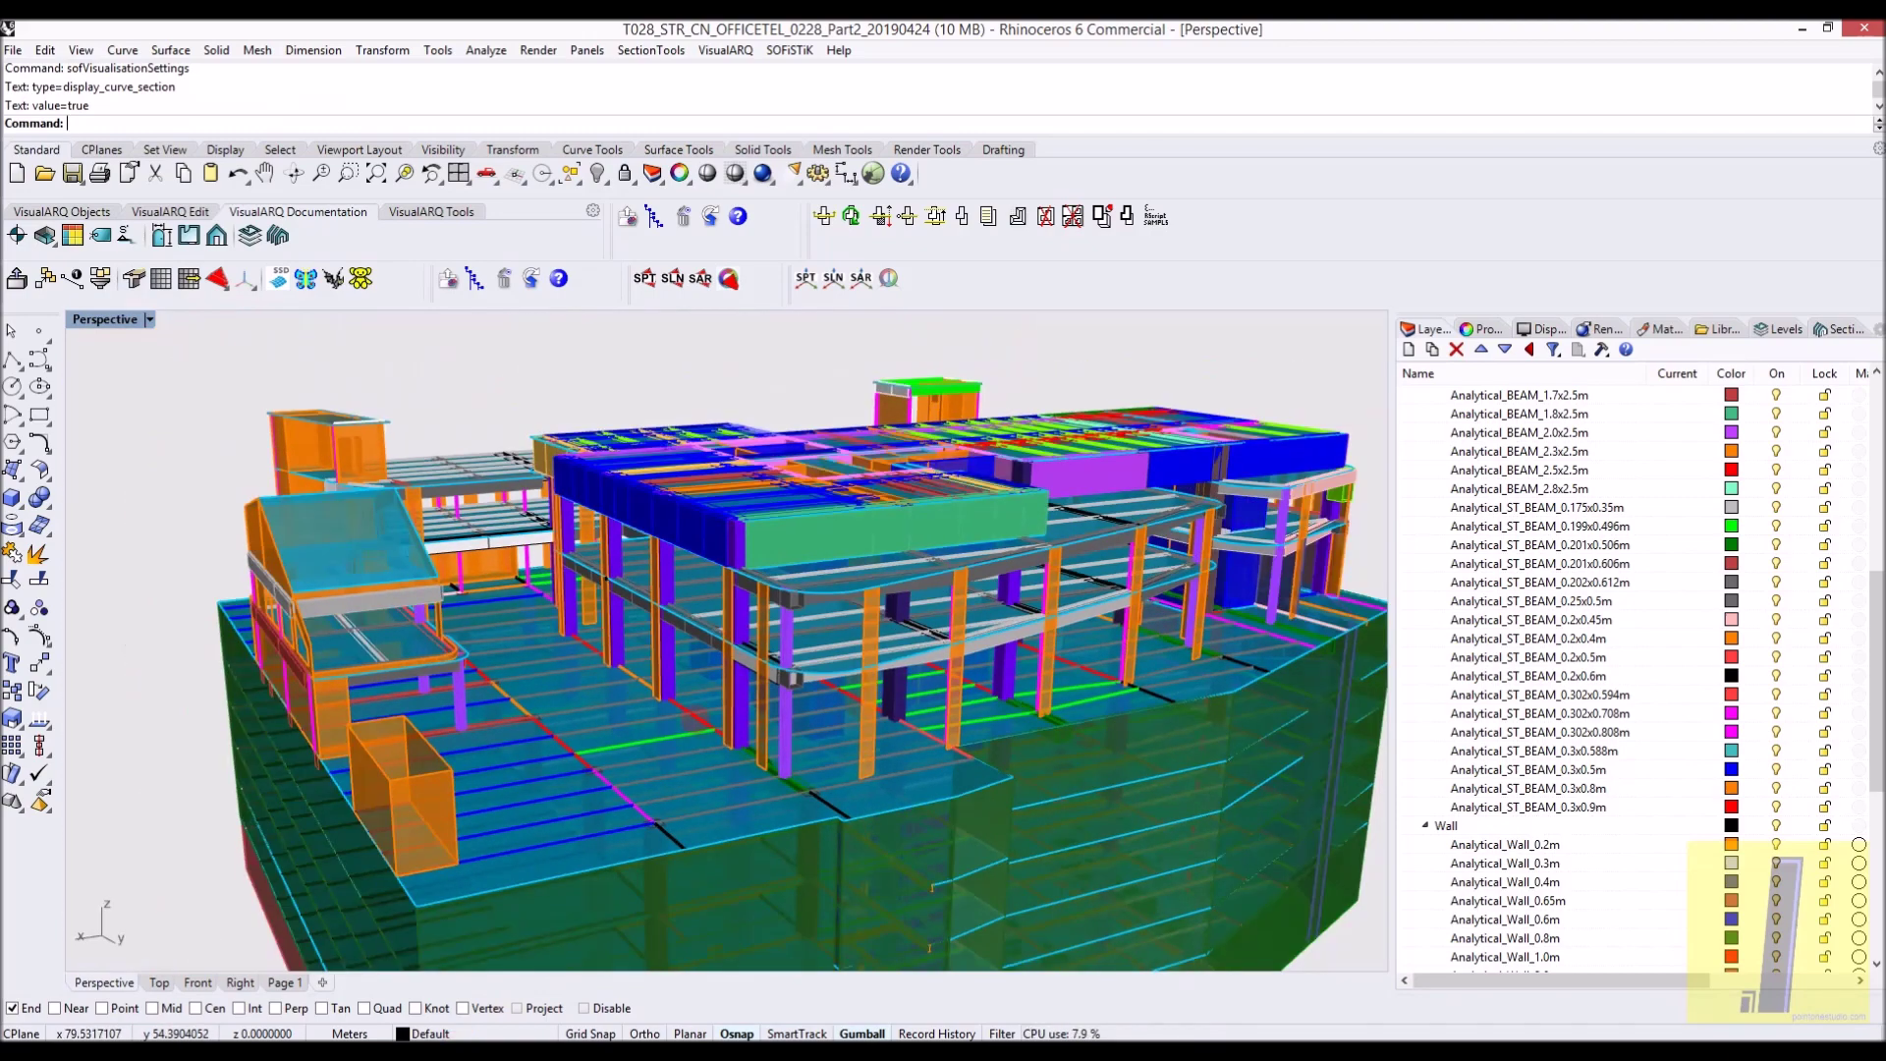
pyautogui.moveTo(742, 715); pyautogui.dragTo(1006, 692, button='right')
pyautogui.scroll(6, 994, 562)
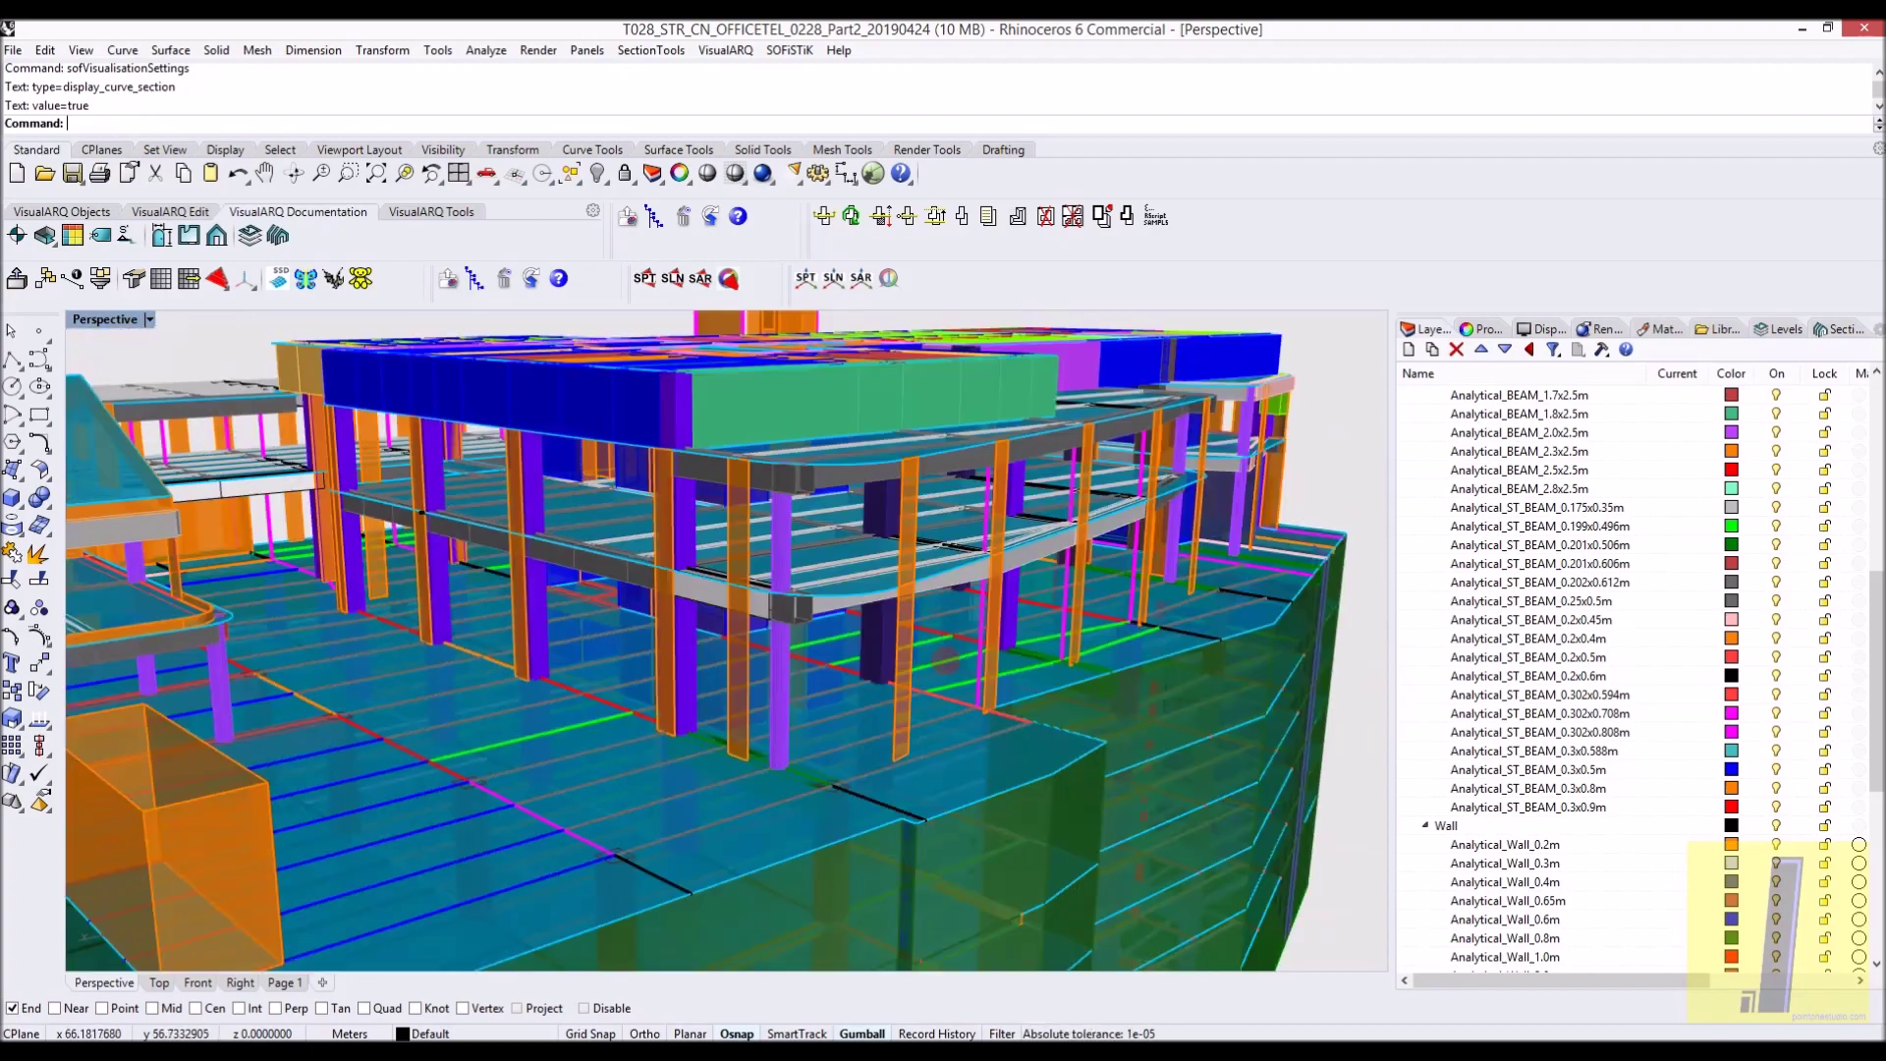
pyautogui.moveTo(857, 635)
pyautogui.mouseDown(button='right')
pyautogui.moveTo(778, 623)
pyautogui.moveTo(773, 664)
pyautogui.moveTo(820, 744)
pyautogui.mouseUp(button='right')
pyautogui.click(822, 746)
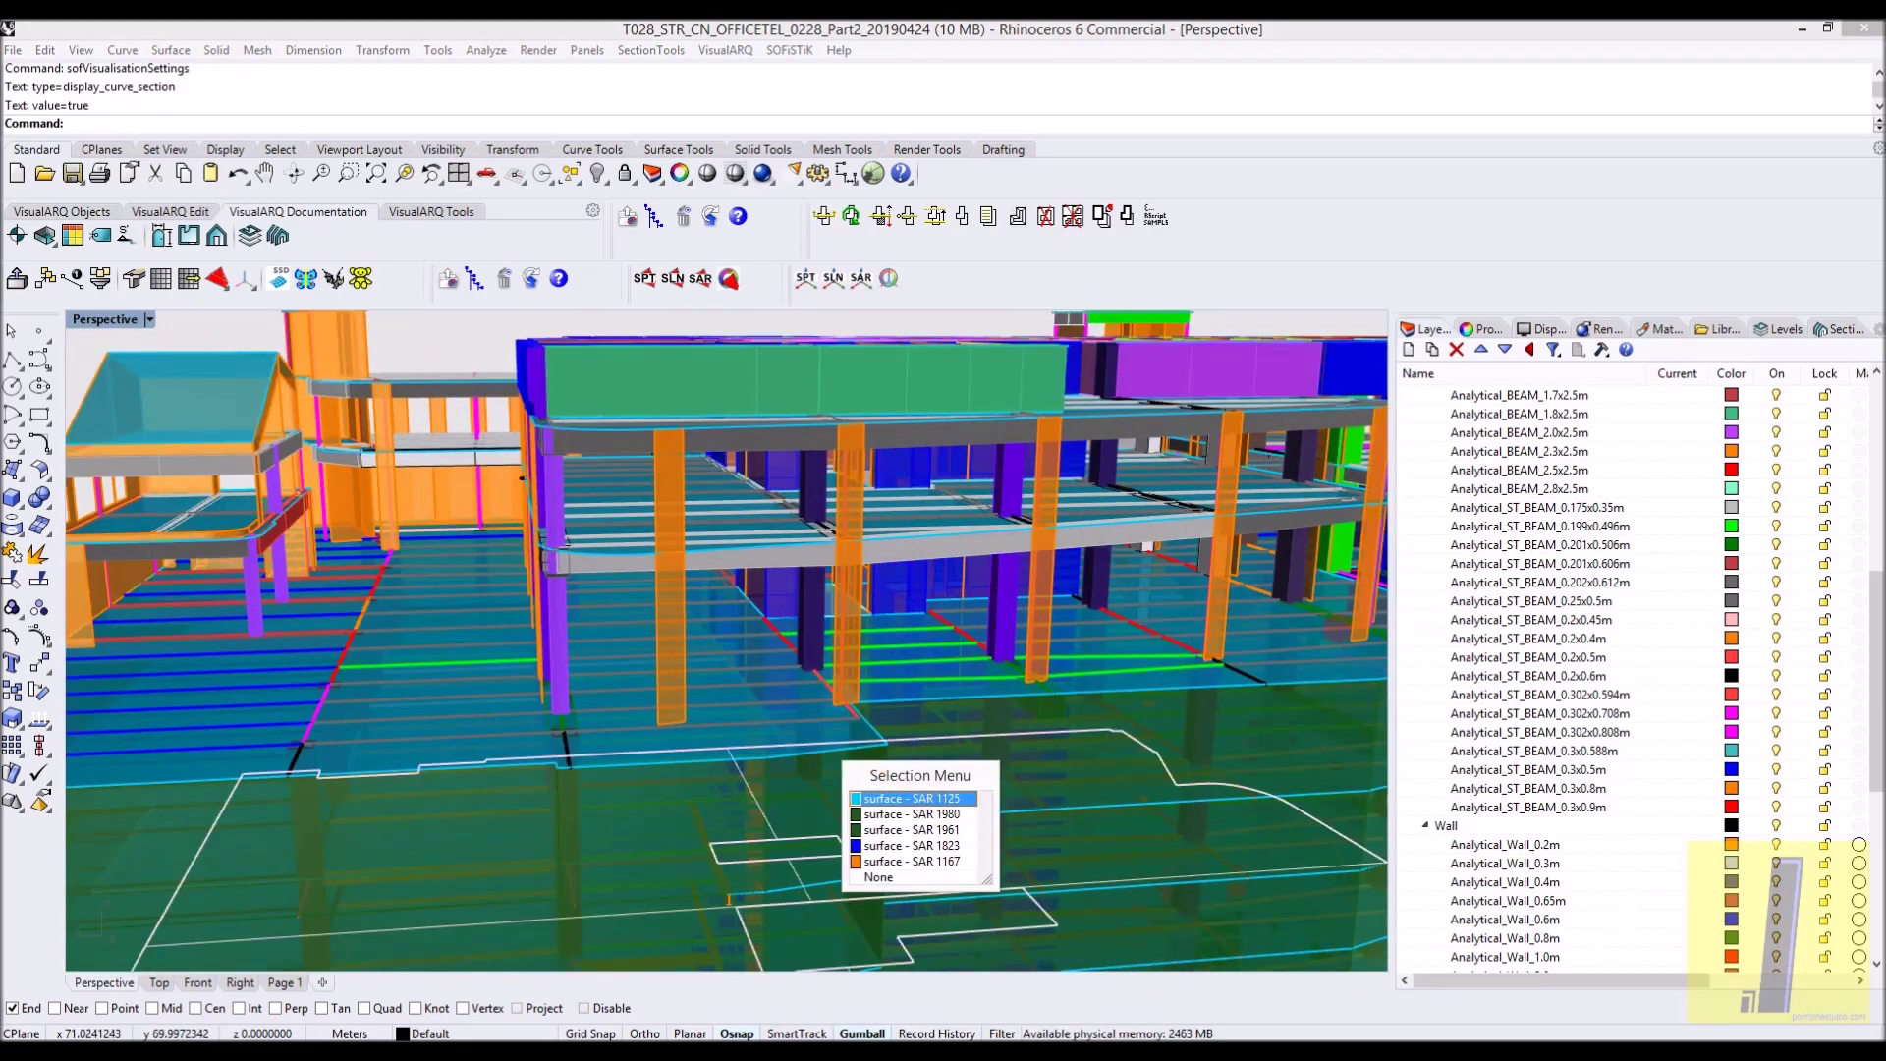
pyautogui.click(1281, 634)
pyautogui.click(1321, 725)
pyautogui.scroll(-2, 479, 626)
pyautogui.moveTo(526, 693); pyautogui.dragTo(649, 747, button='right')
pyautogui.scroll(2, 648, 747)
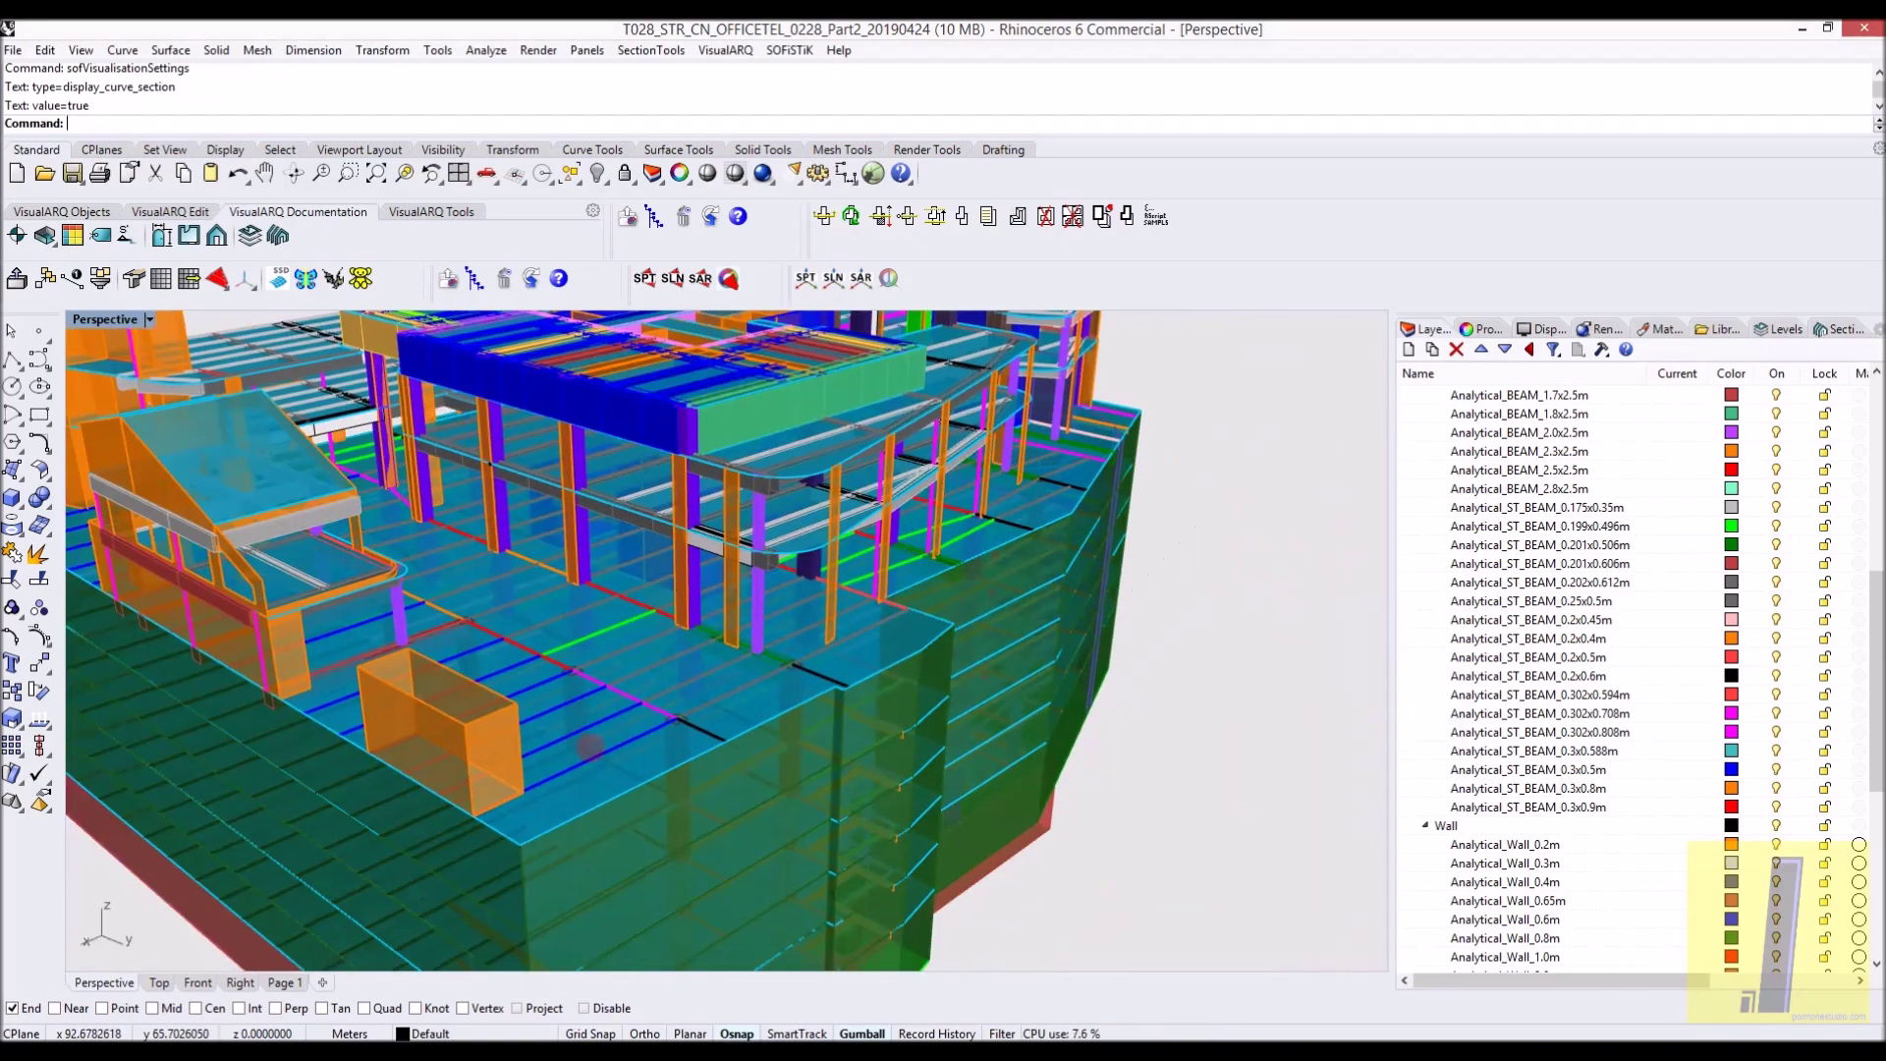
pyautogui.click(593, 808)
pyautogui.click(1004, 709)
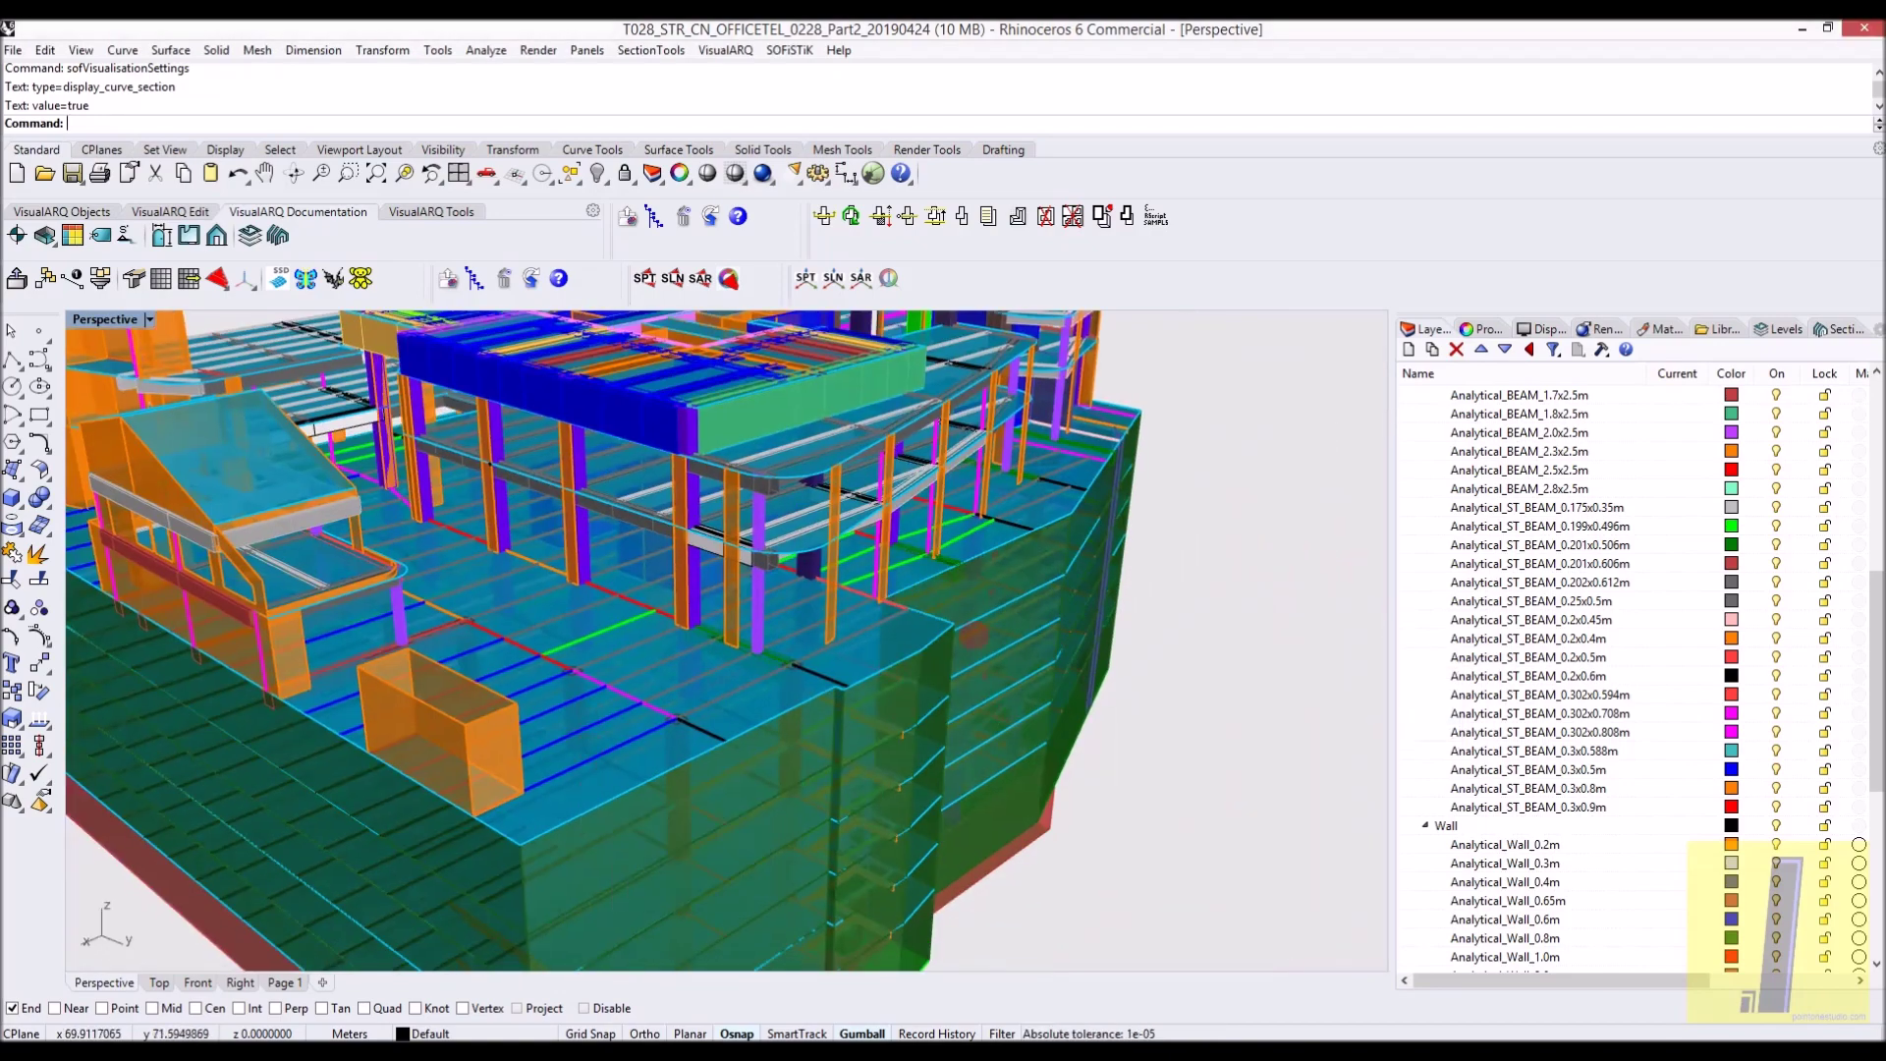
# Isolate floor slab surface SAR 1106 near the top of the basement and view it by itself
pyautogui.click(968, 650)
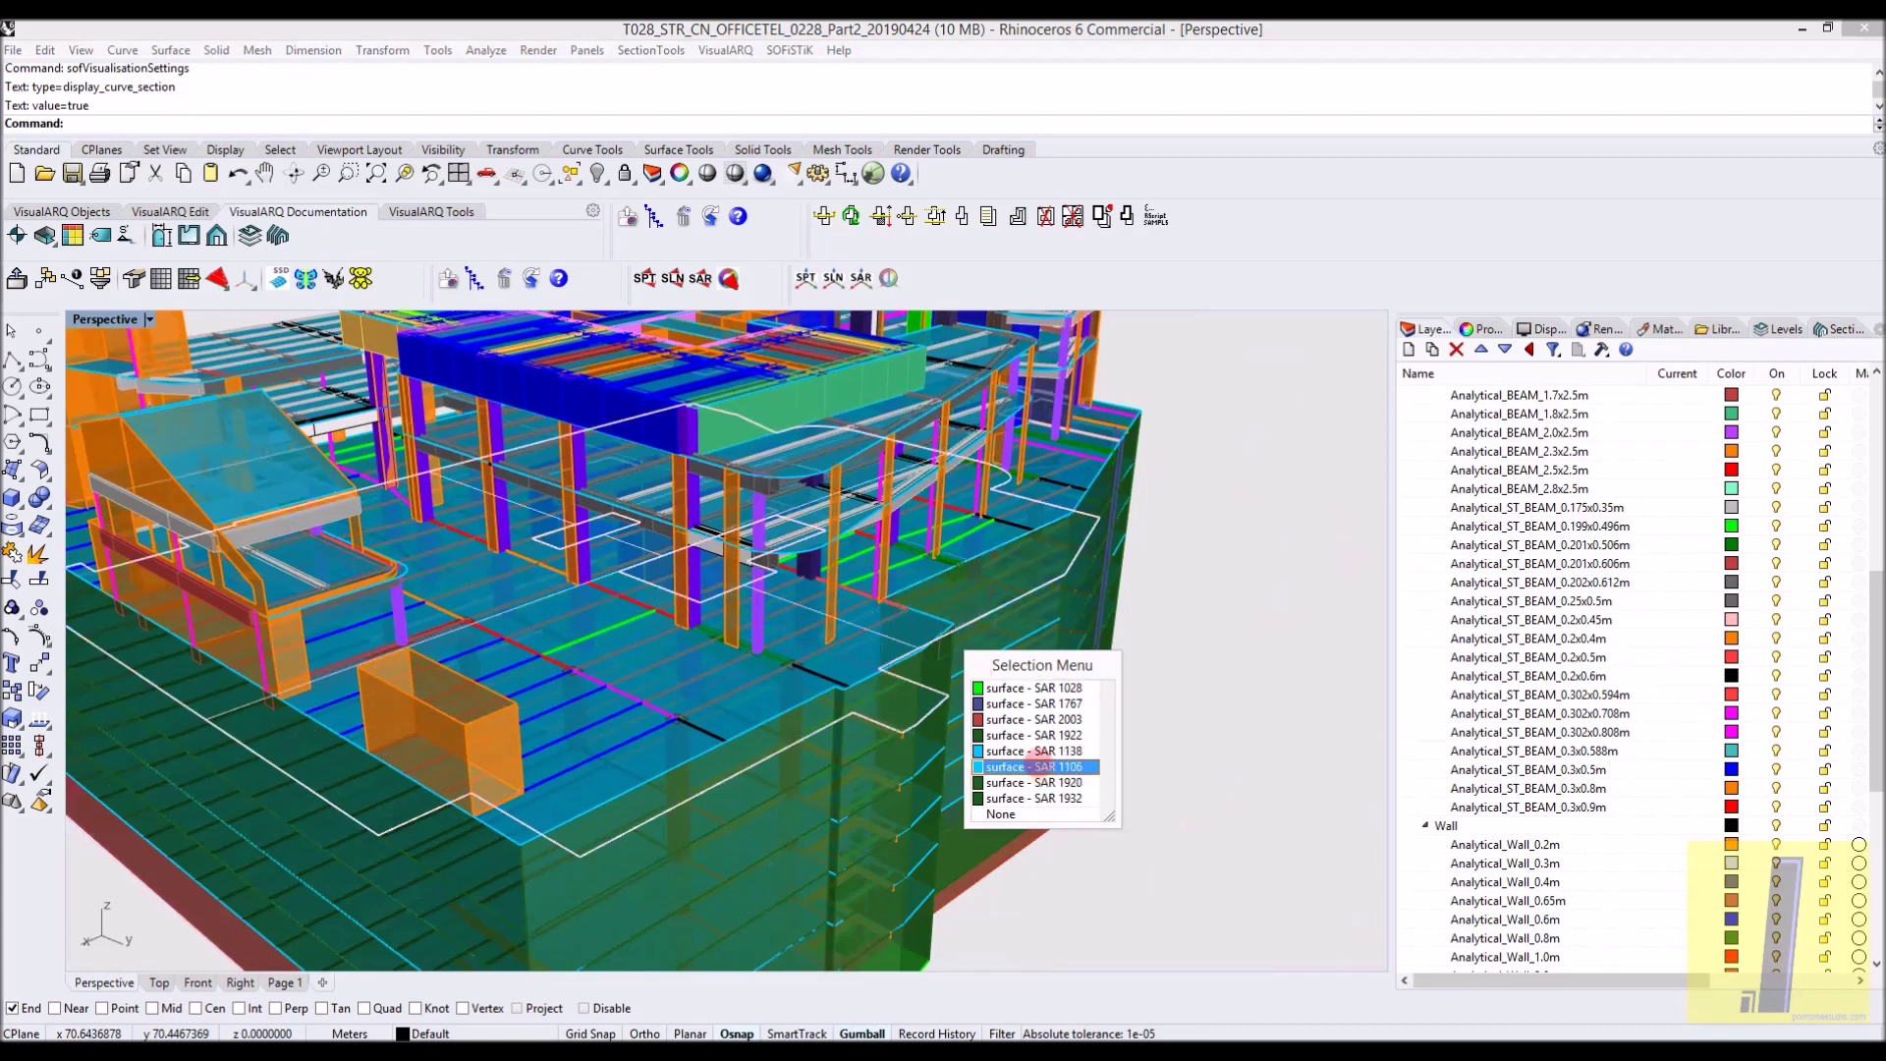
pyautogui.click(1031, 757)
pyautogui.press('Return')
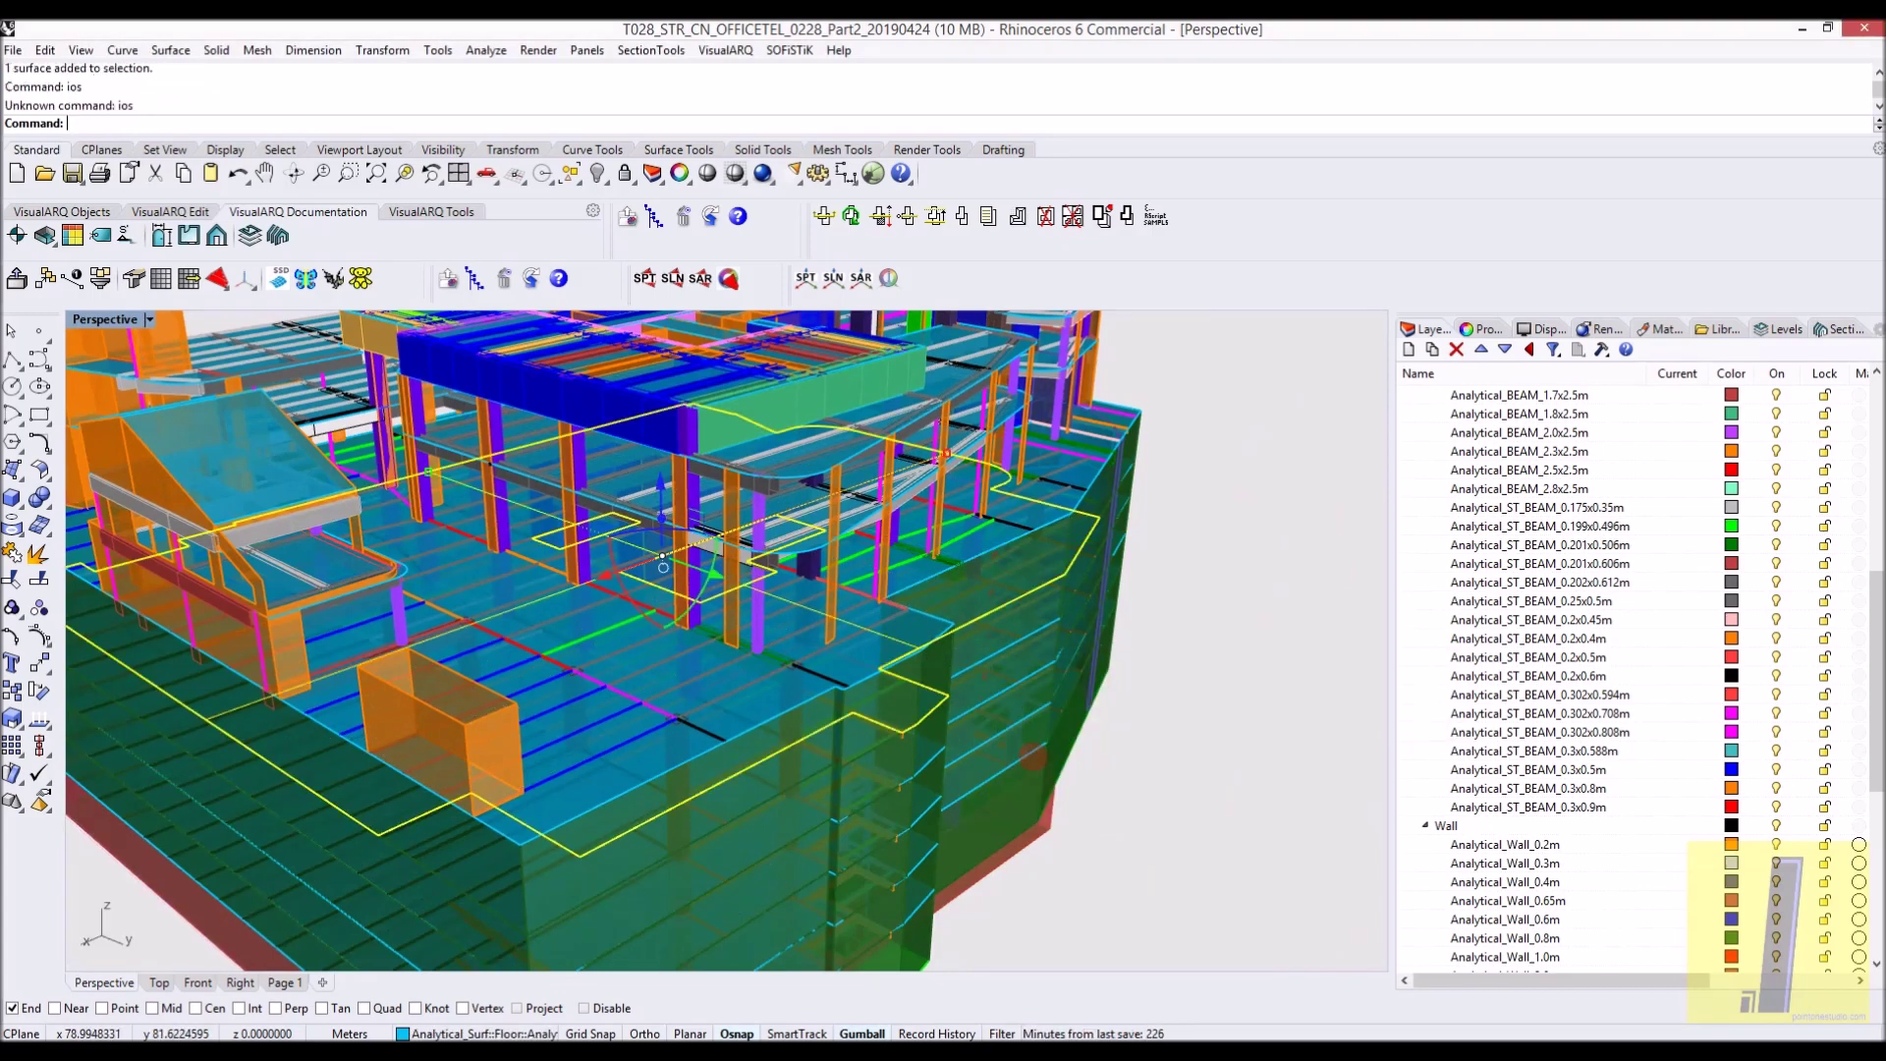
pyautogui.write('iso')
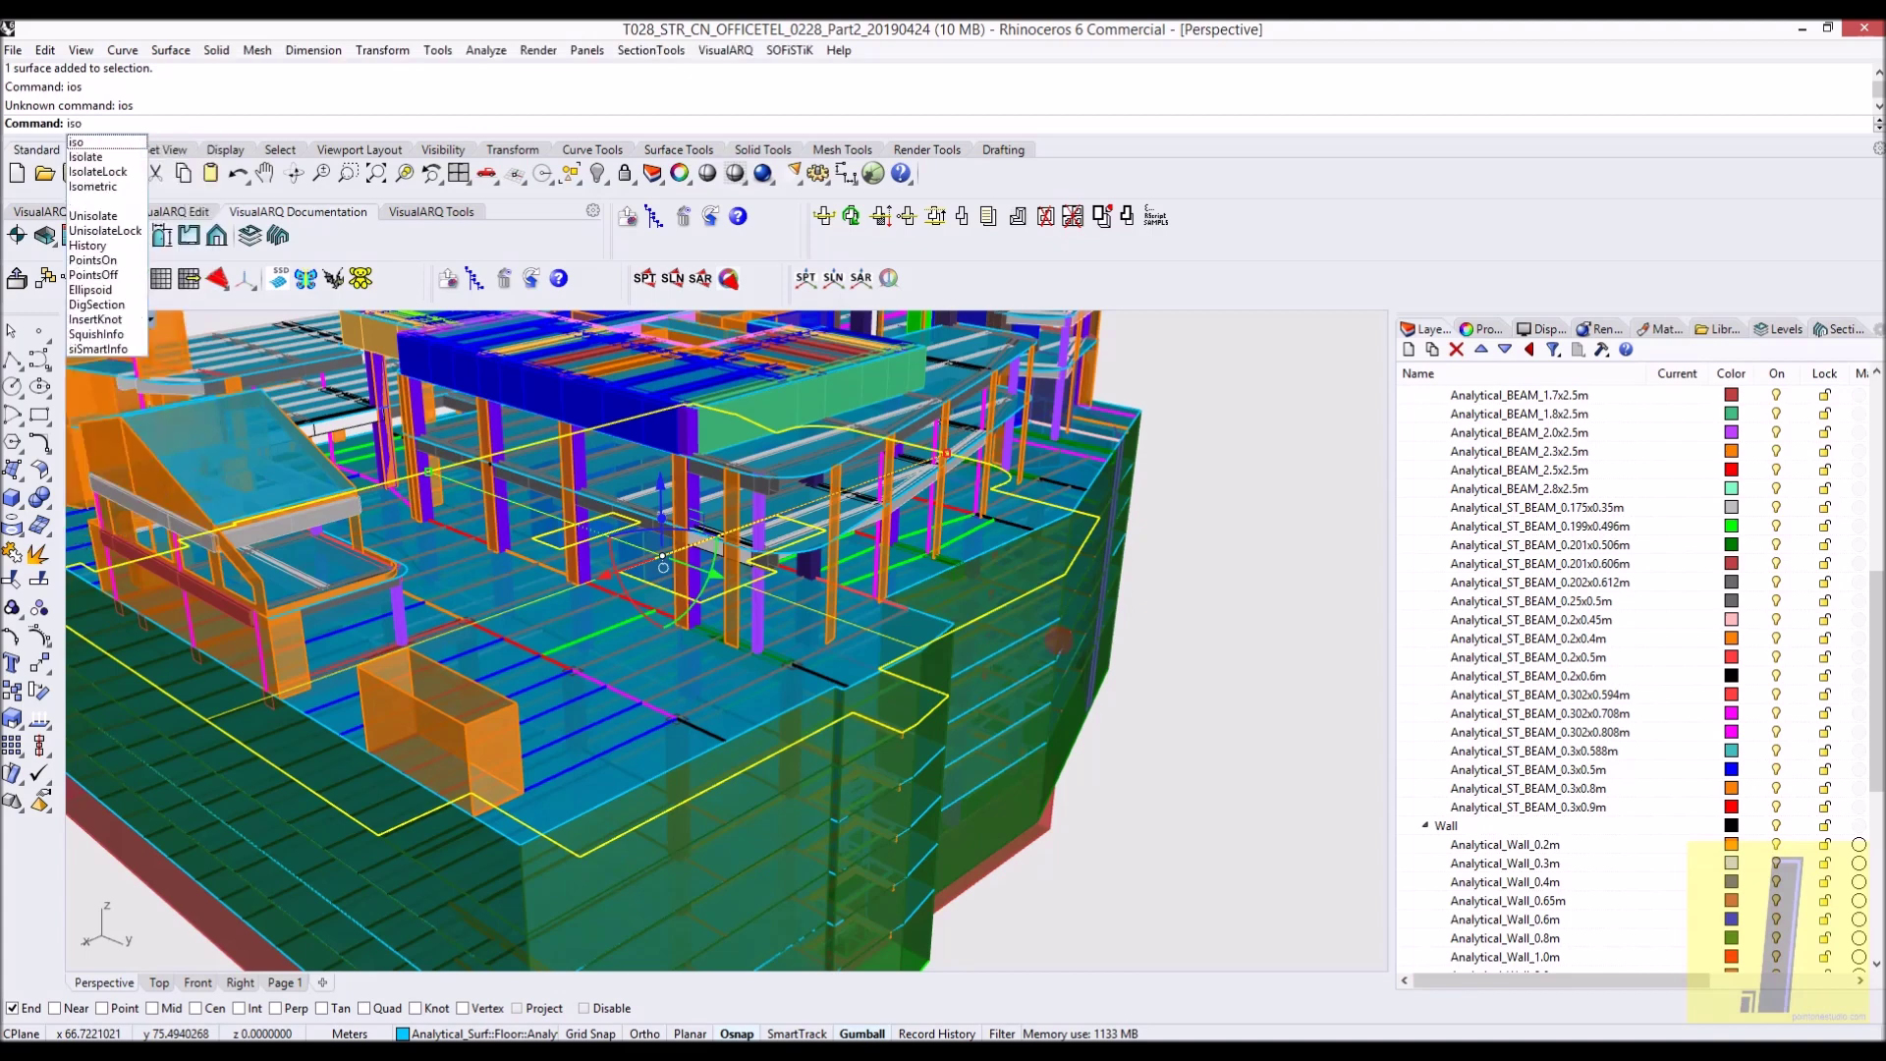
pyautogui.write('late')
pyautogui.press('Return')
pyautogui.moveTo(1058, 639); pyautogui.dragTo(787, 768, button='right')
# Show all hidden objects and inspect the complete analytical model with its beam and column sections
pyautogui.write('how')
pyautogui.press('Return')
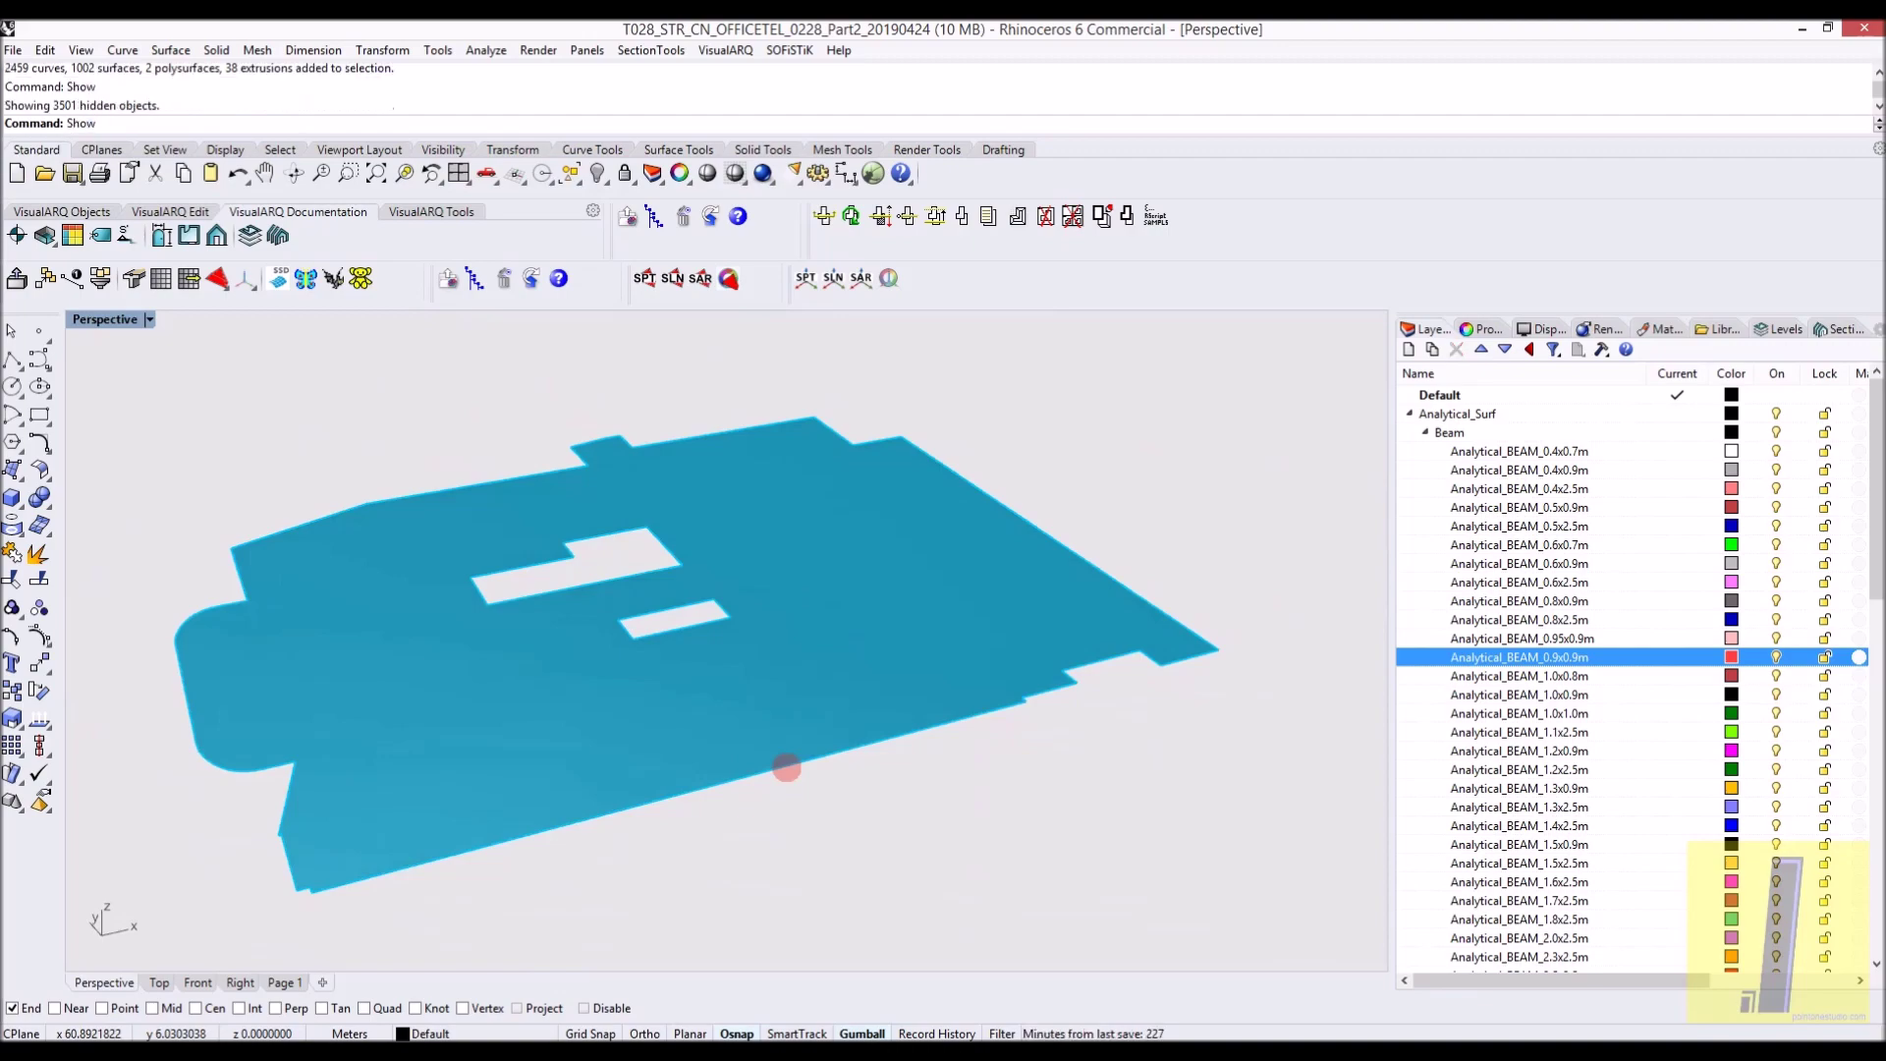
pyautogui.moveTo(755, 737); pyautogui.dragTo(874, 716, button='right')
pyautogui.scroll(4, 1011, 585)
pyautogui.scroll(-3, 841, 690)
pyautogui.scroll(4, 863, 573)
pyautogui.moveTo(863, 573); pyautogui.dragTo(676, 639, button='right')
pyautogui.scroll(-3, 478, 583)
pyautogui.moveTo(478, 582); pyautogui.dragTo(498, 497, button='right')
pyautogui.scroll(-3, 425, 486)
# Display all SOFiSTiK support symbols and inspect the supports beneath the foundation slabs
pyautogui.click(233, 290)
pyautogui.click(220, 280)
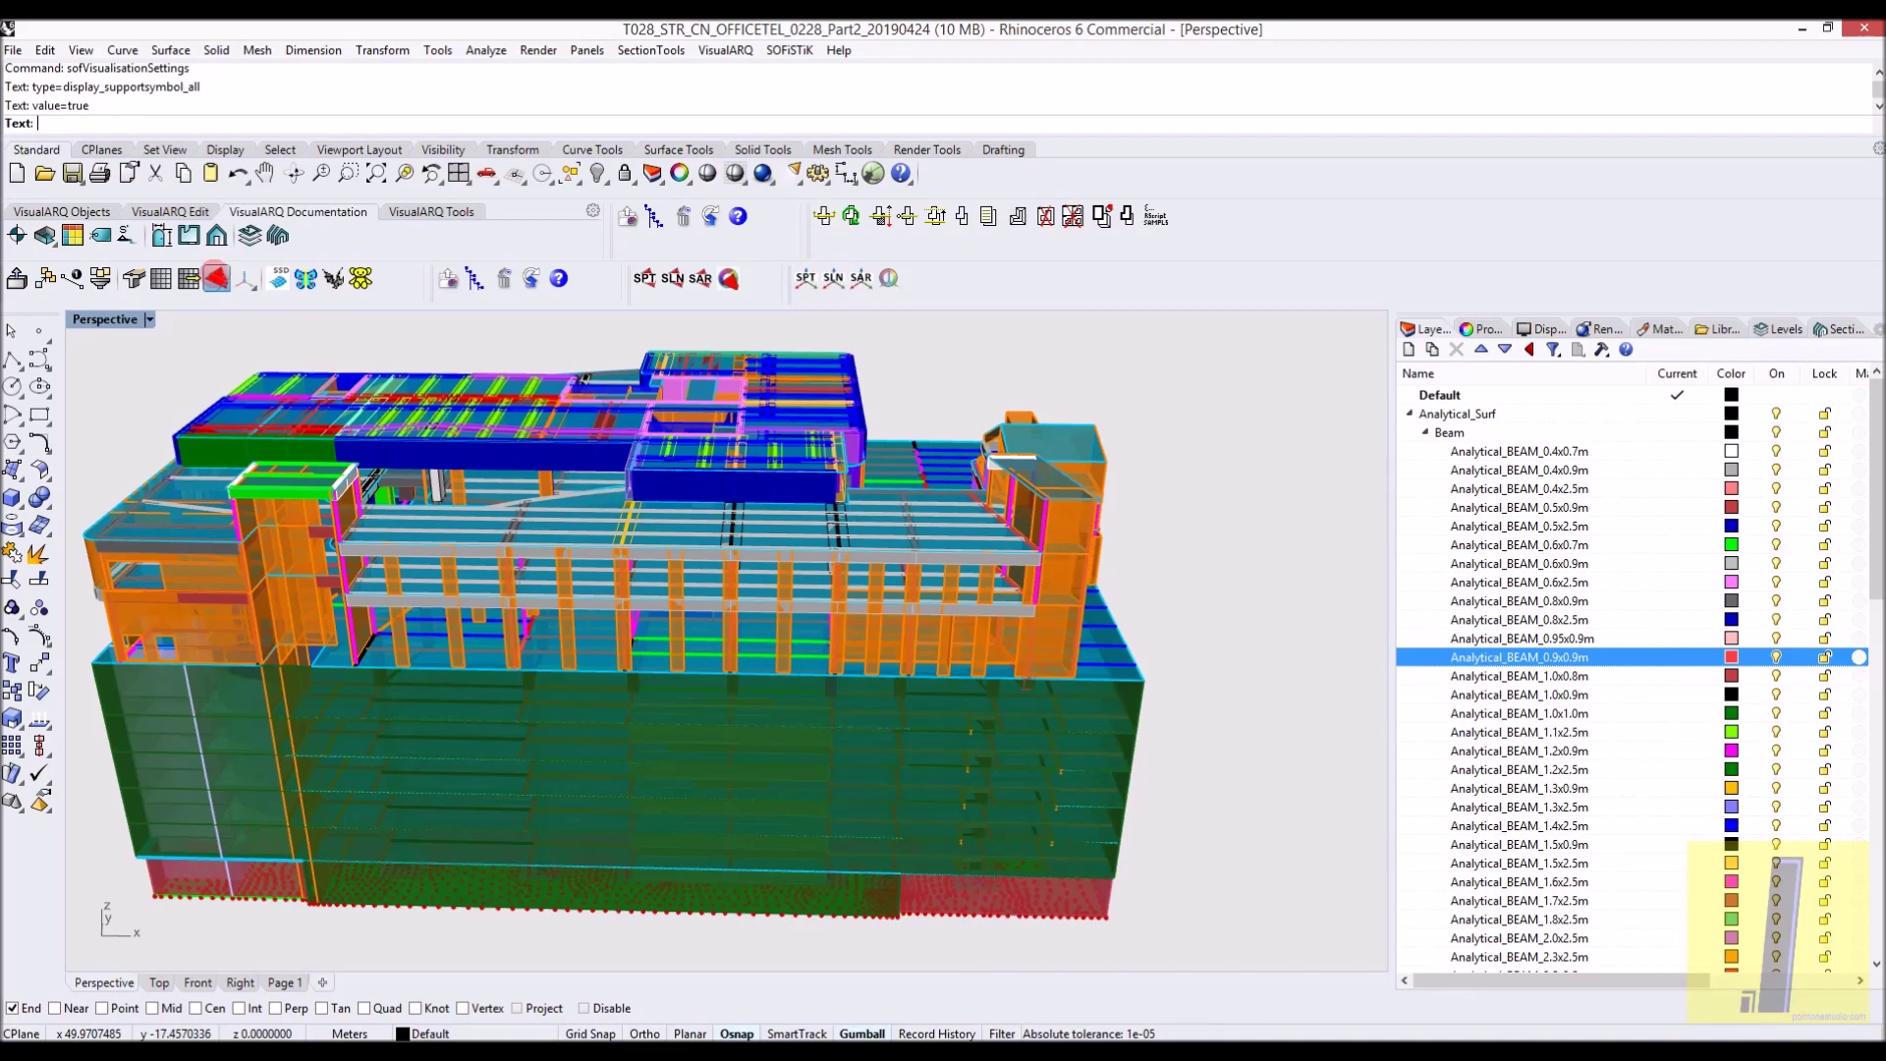
pyautogui.click(220, 283)
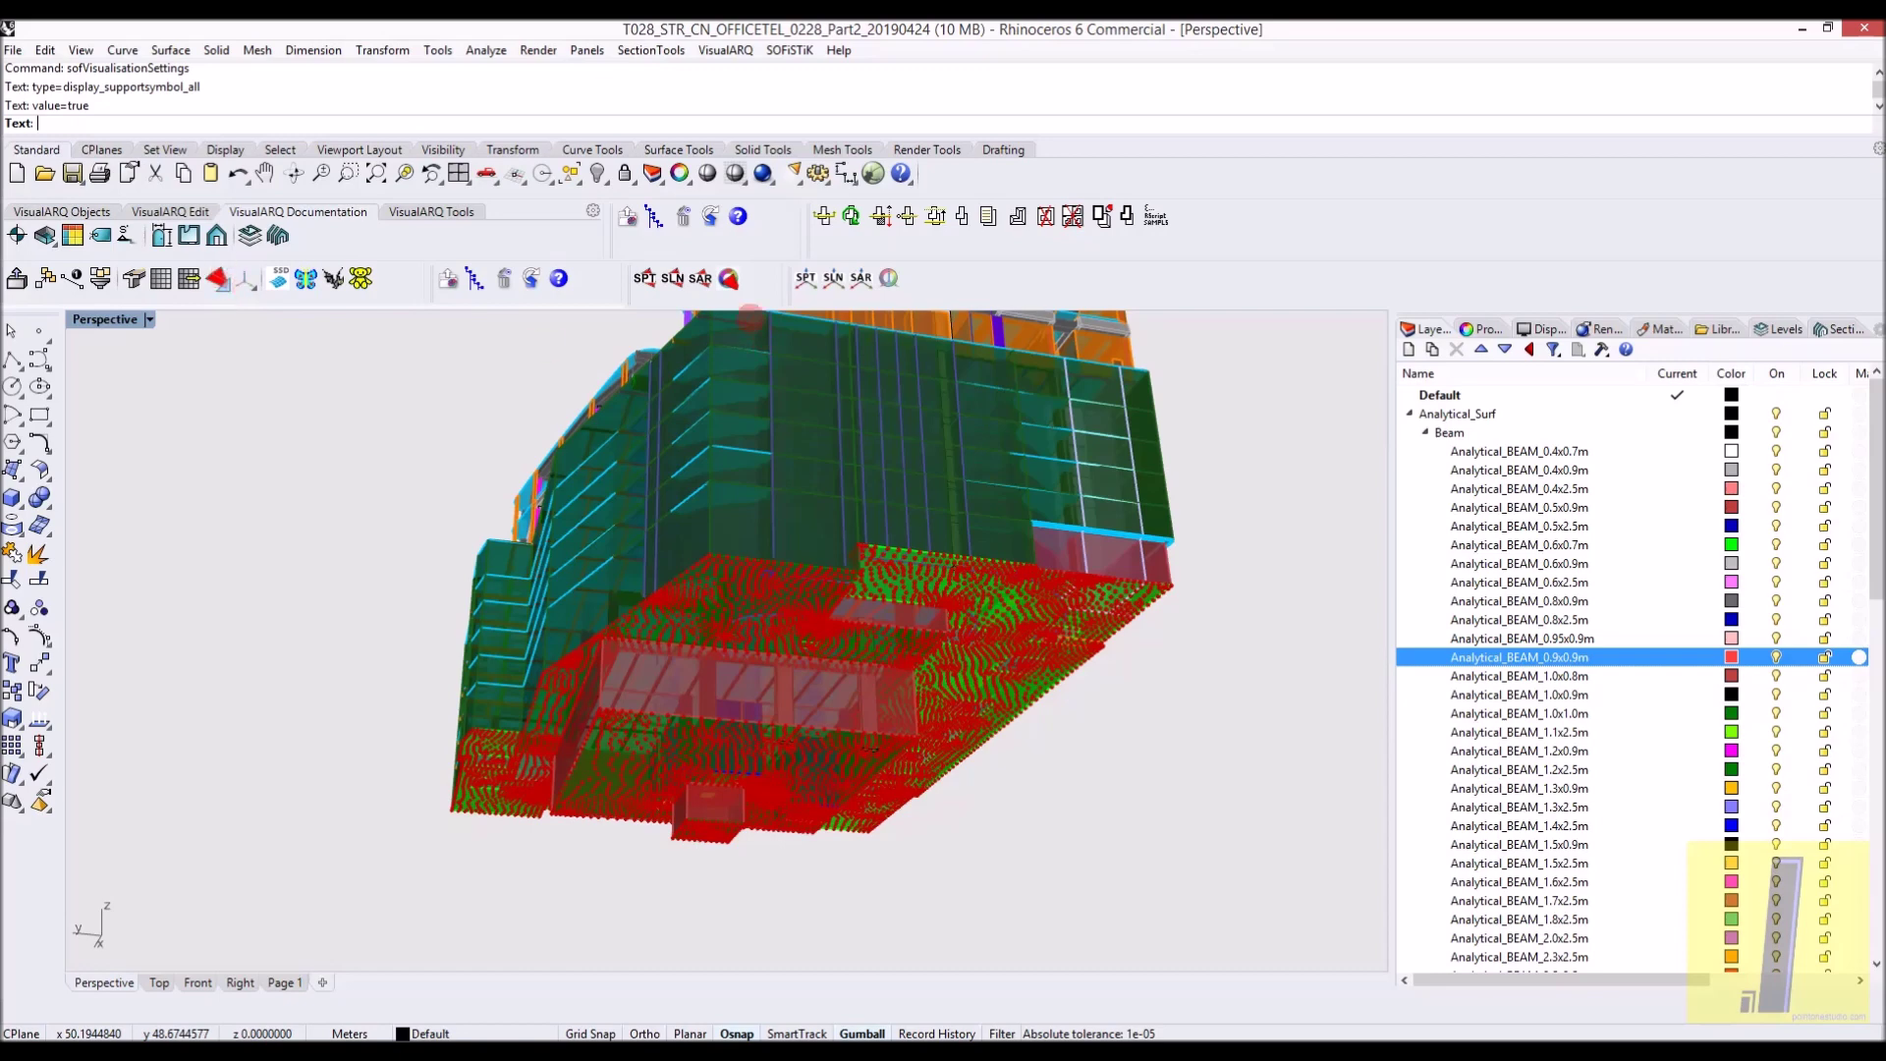
pyautogui.moveTo(438, 501); pyautogui.dragTo(521, 614, button='right')
pyautogui.scroll(4, 348, 555)
# Turn on the SOFiSTiK surface mesh display and inspect the meshed walls and floors around the building
pyautogui.click(162, 279)
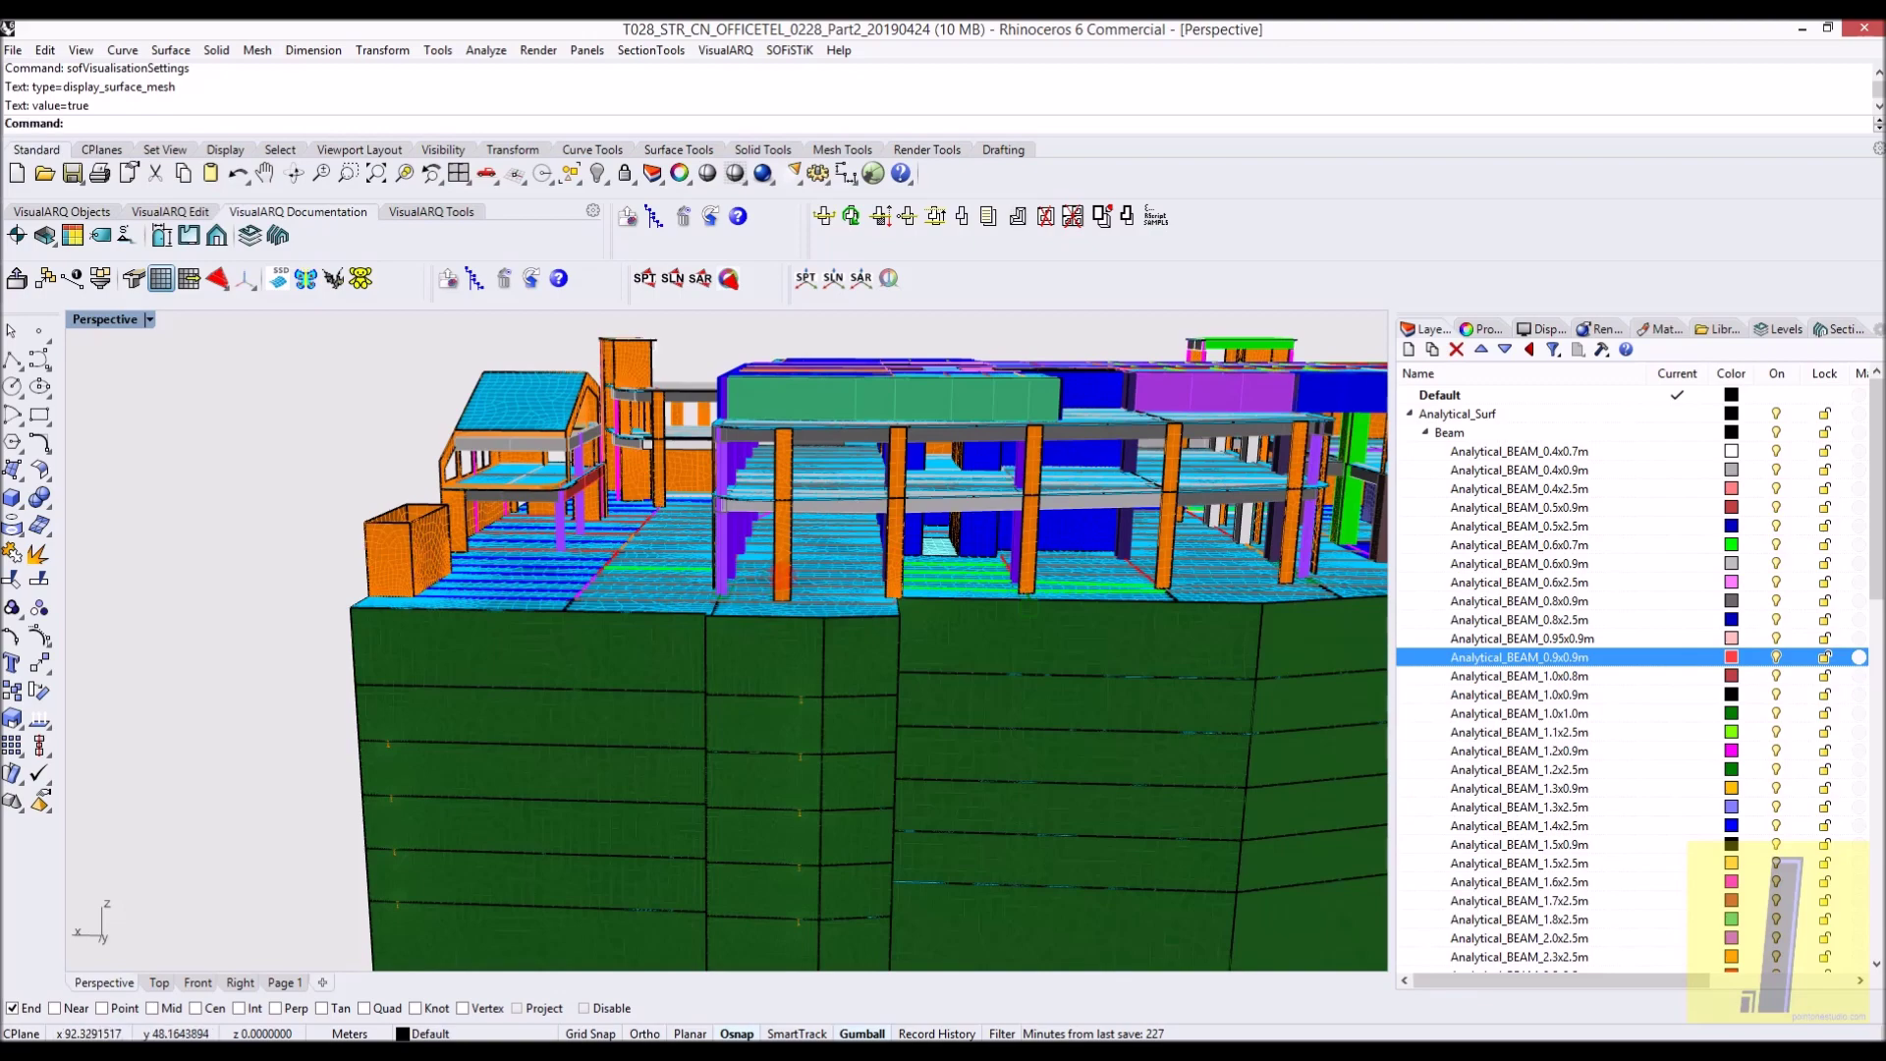
pyautogui.moveTo(855, 561); pyautogui.dragTo(859, 564, button='right')
pyautogui.scroll(-2, 857, 561)
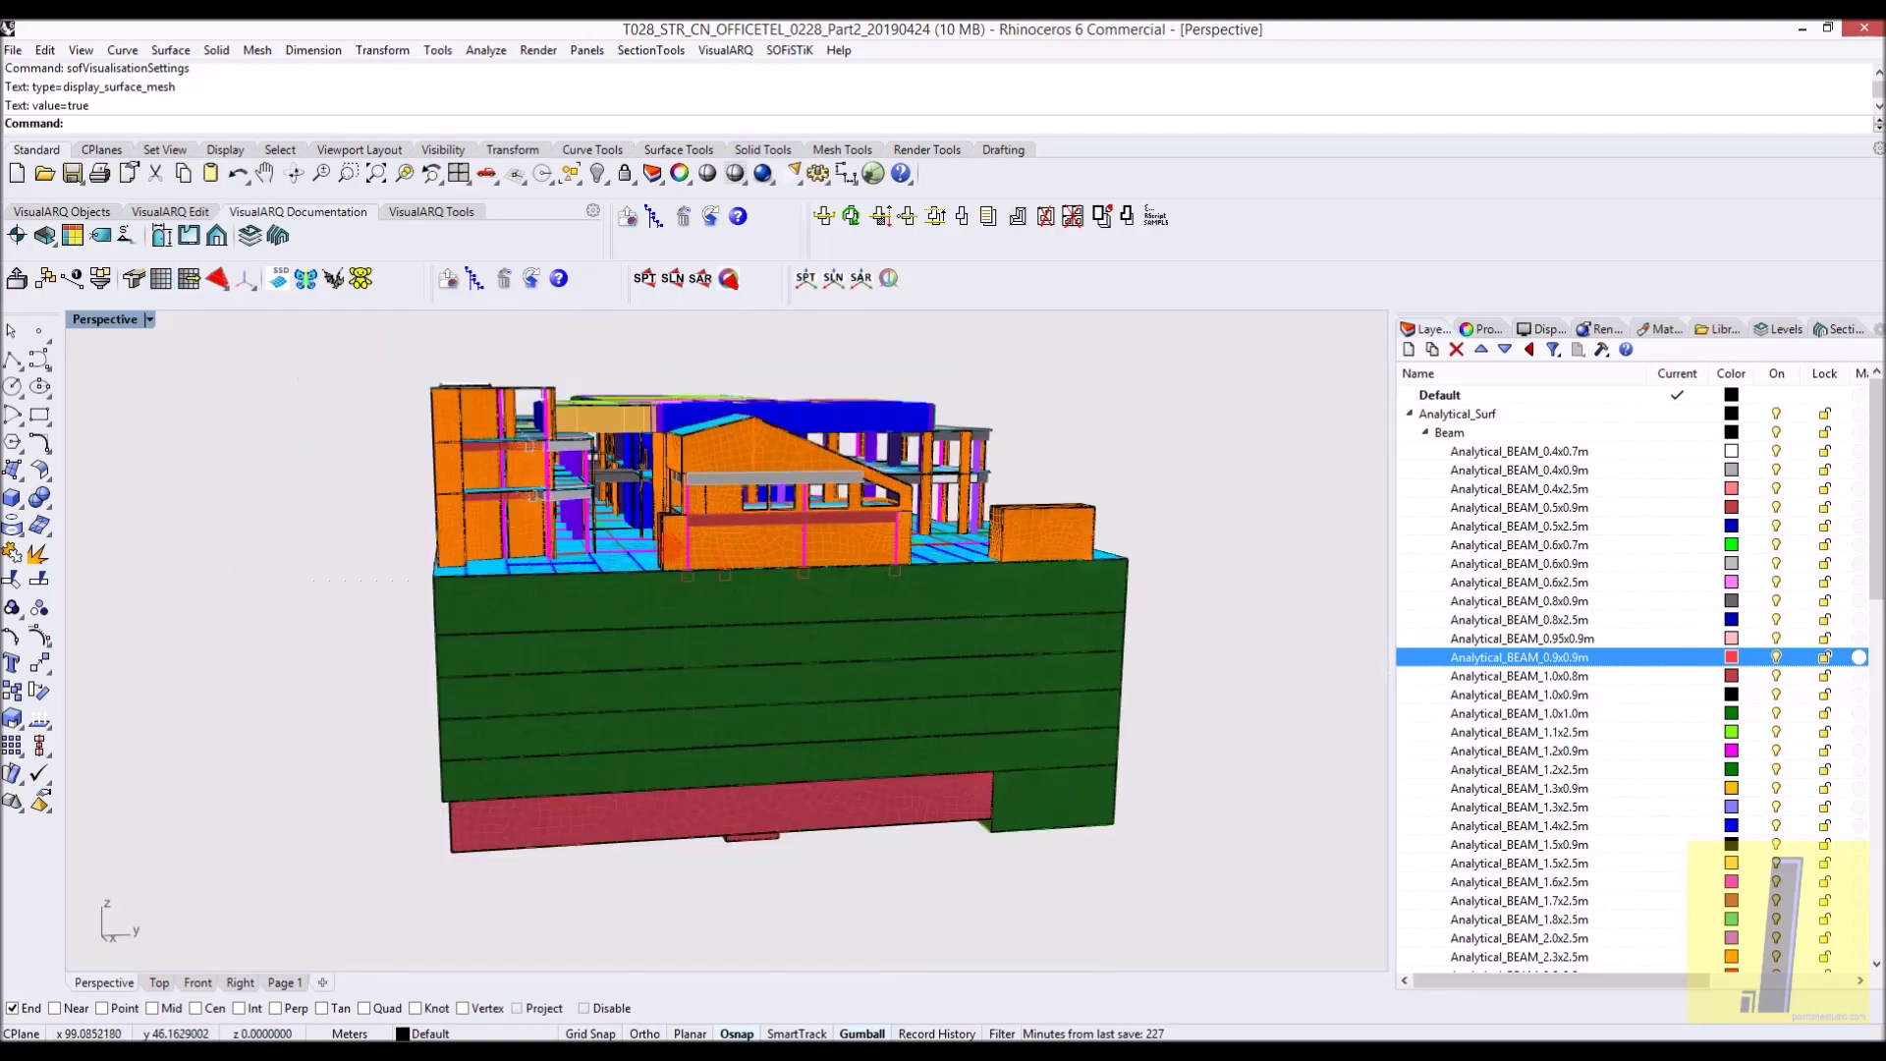
pyautogui.moveTo(668, 542); pyautogui.dragTo(634, 489, button='right')
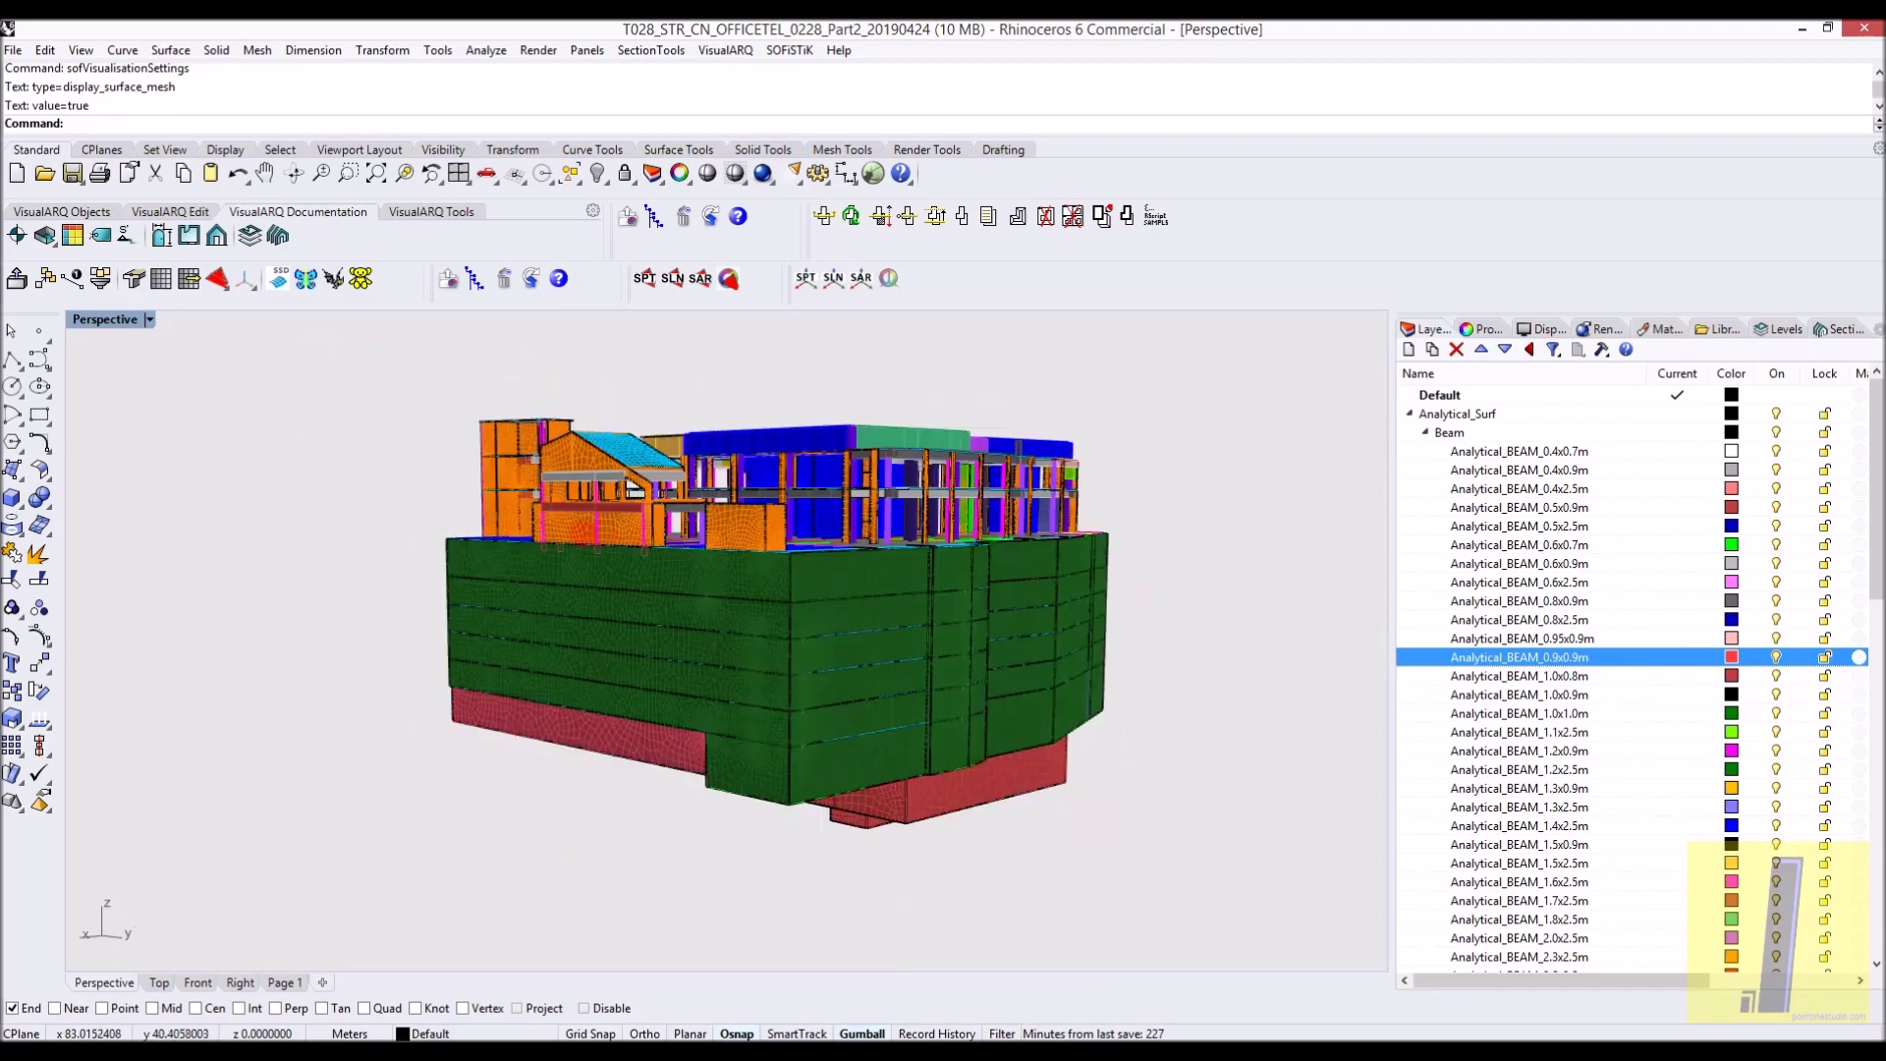
# Select the whole building and extract its SOFiSTiK visualization mesh
pyautogui.moveTo(1273, 878); pyautogui.dragTo(504, 316)
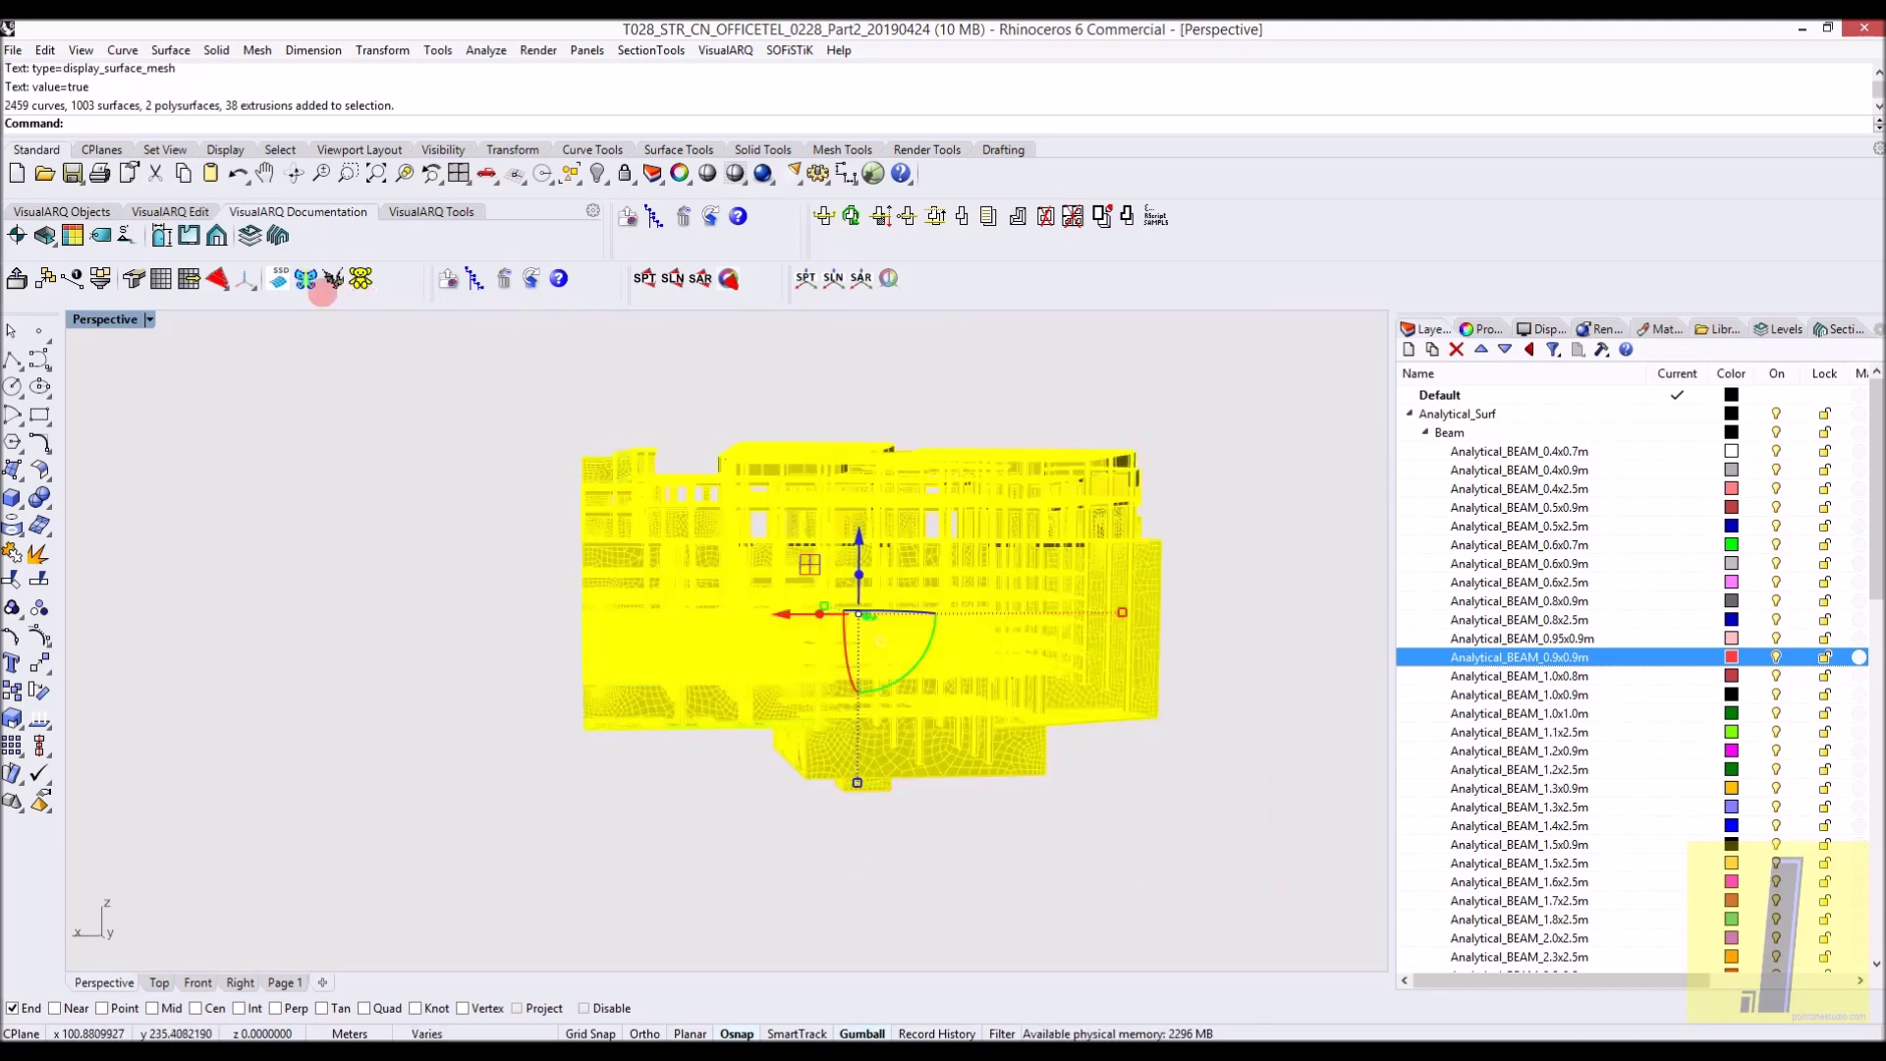
pyautogui.click(189, 278)
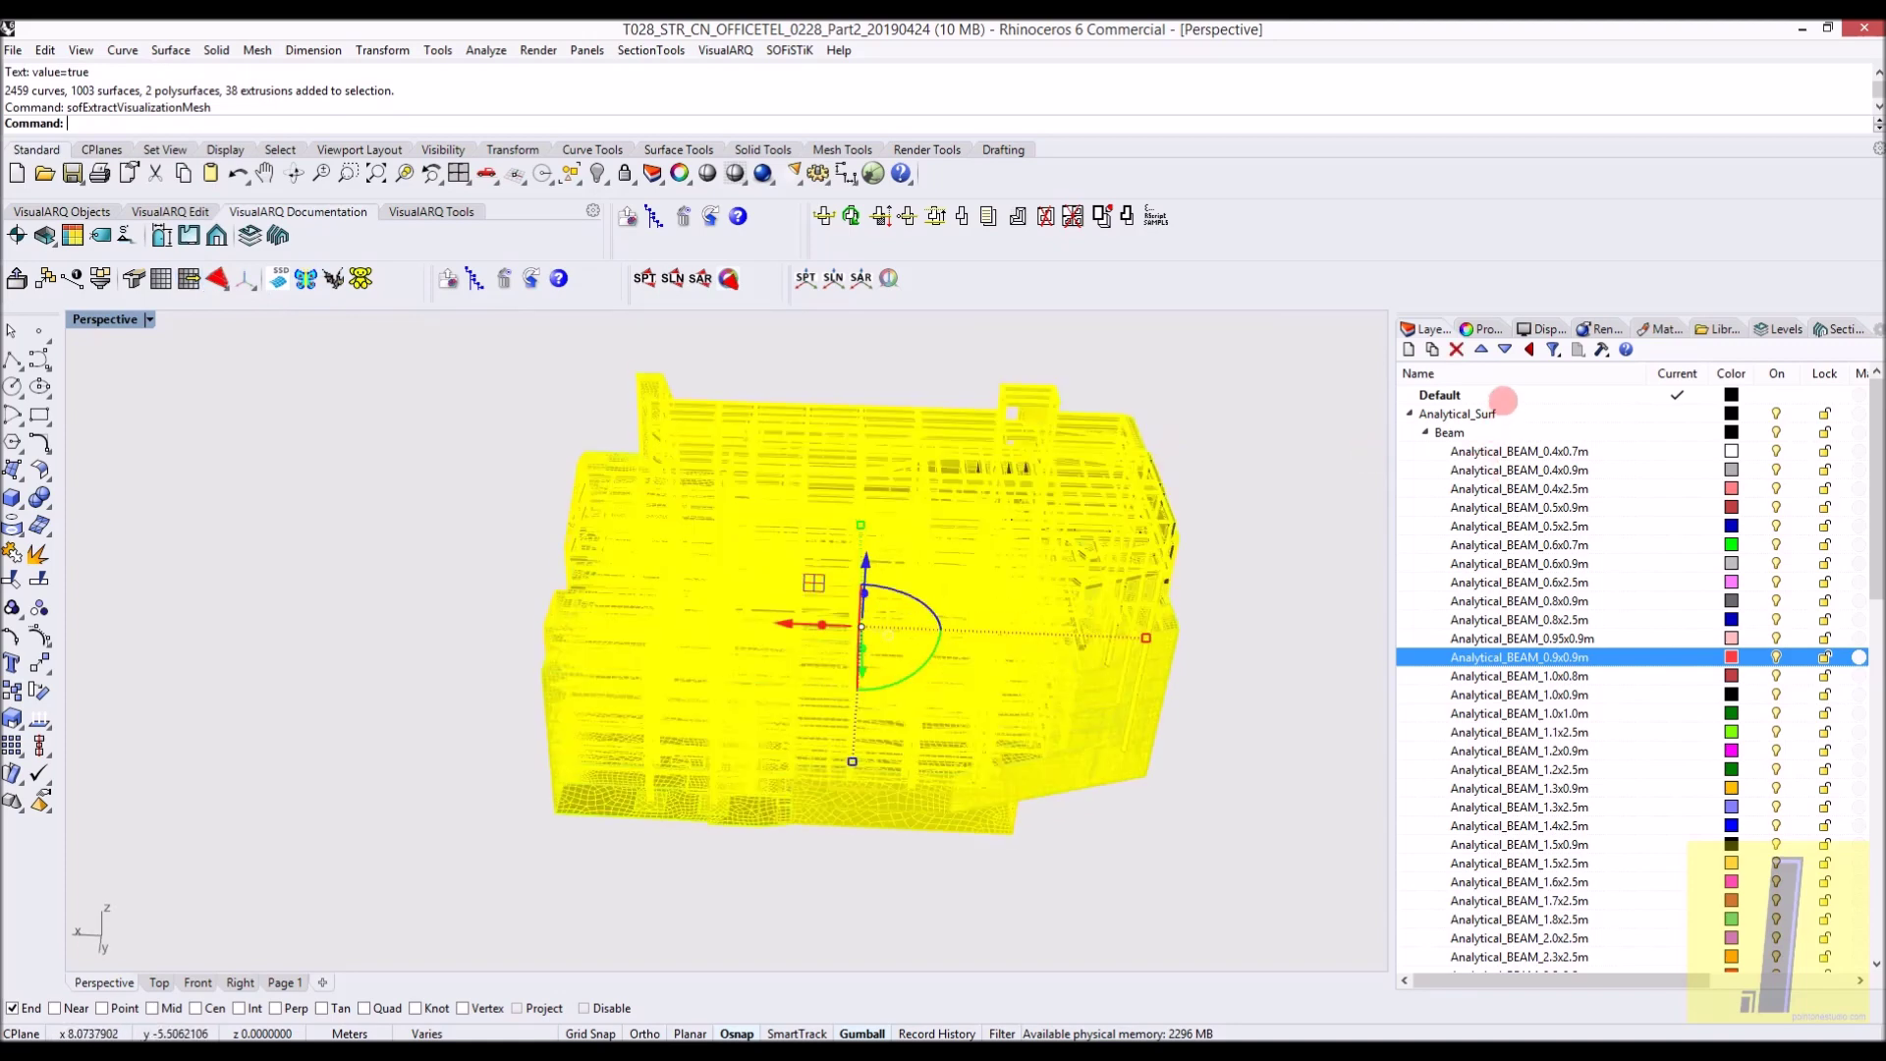
pyautogui.press('Escape')
# Select the extracted mesh objects on the Default layer and move them beside the coloured analytical model
pyautogui.rightClick(1504, 401)
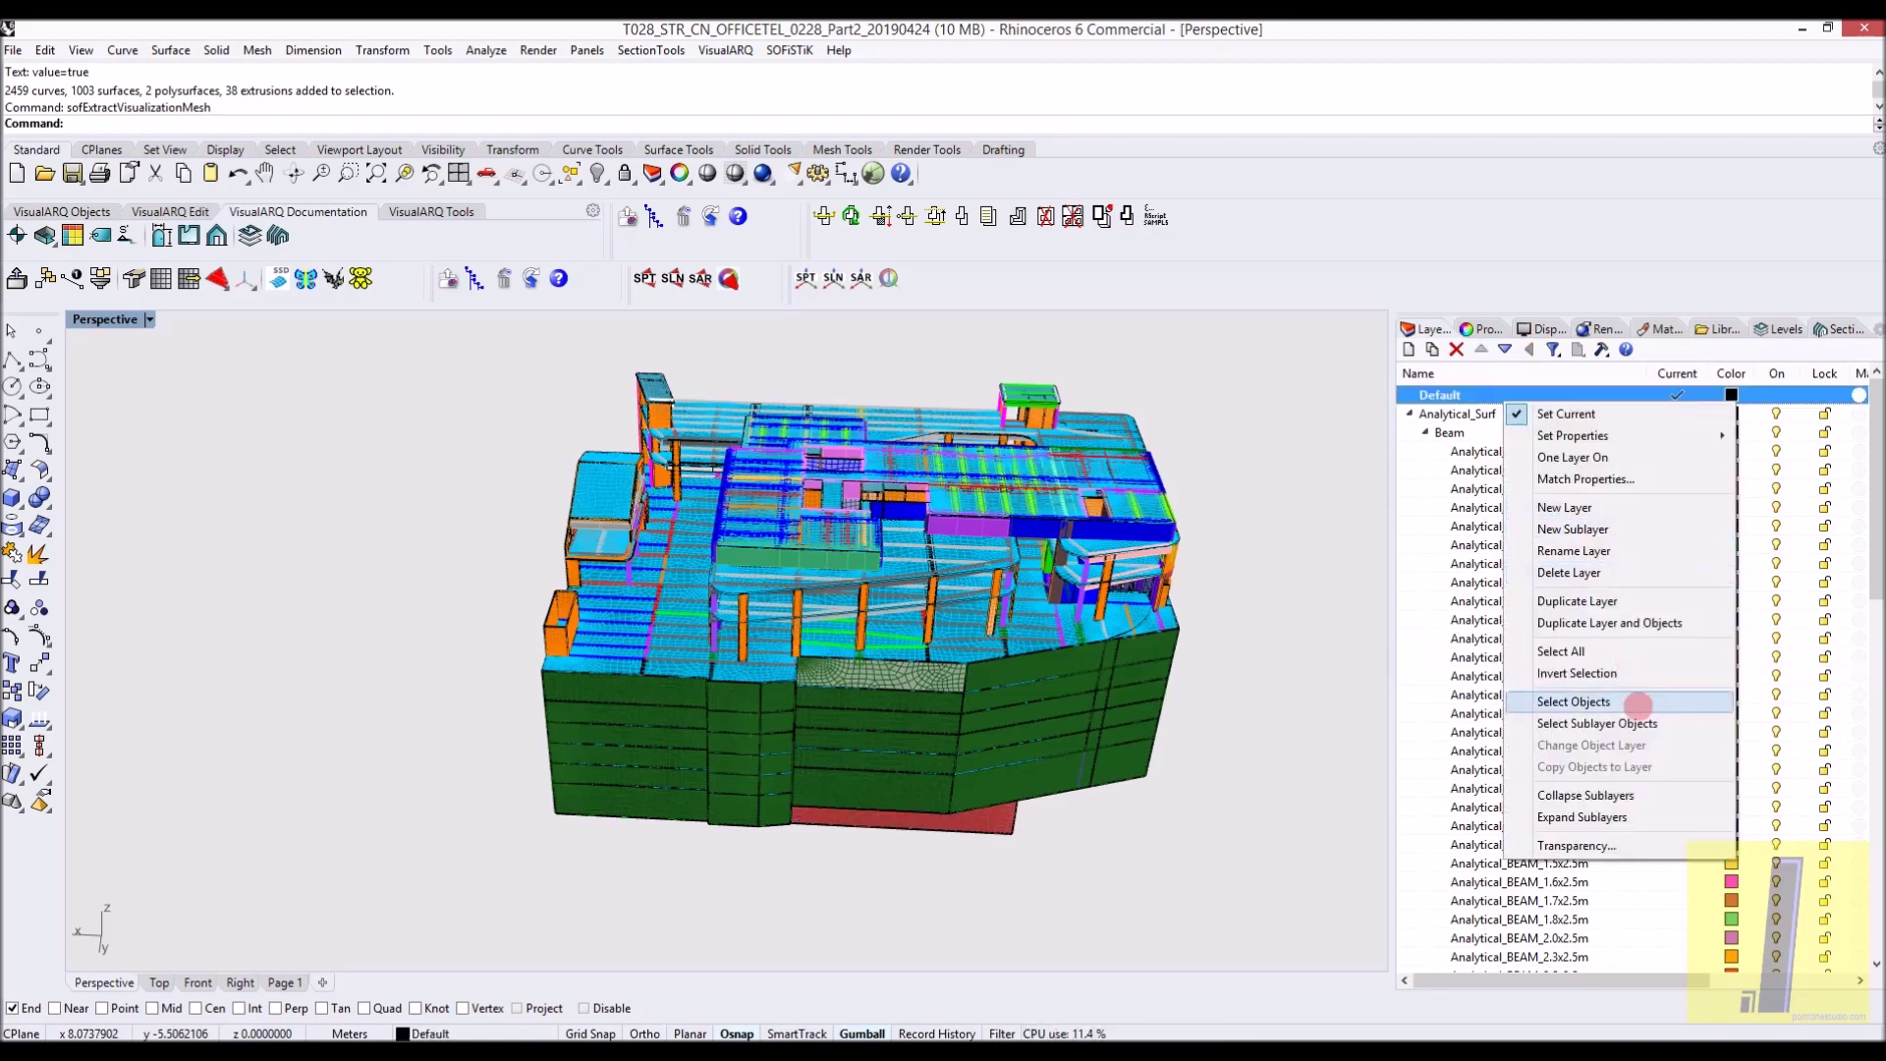
pyautogui.click(1636, 703)
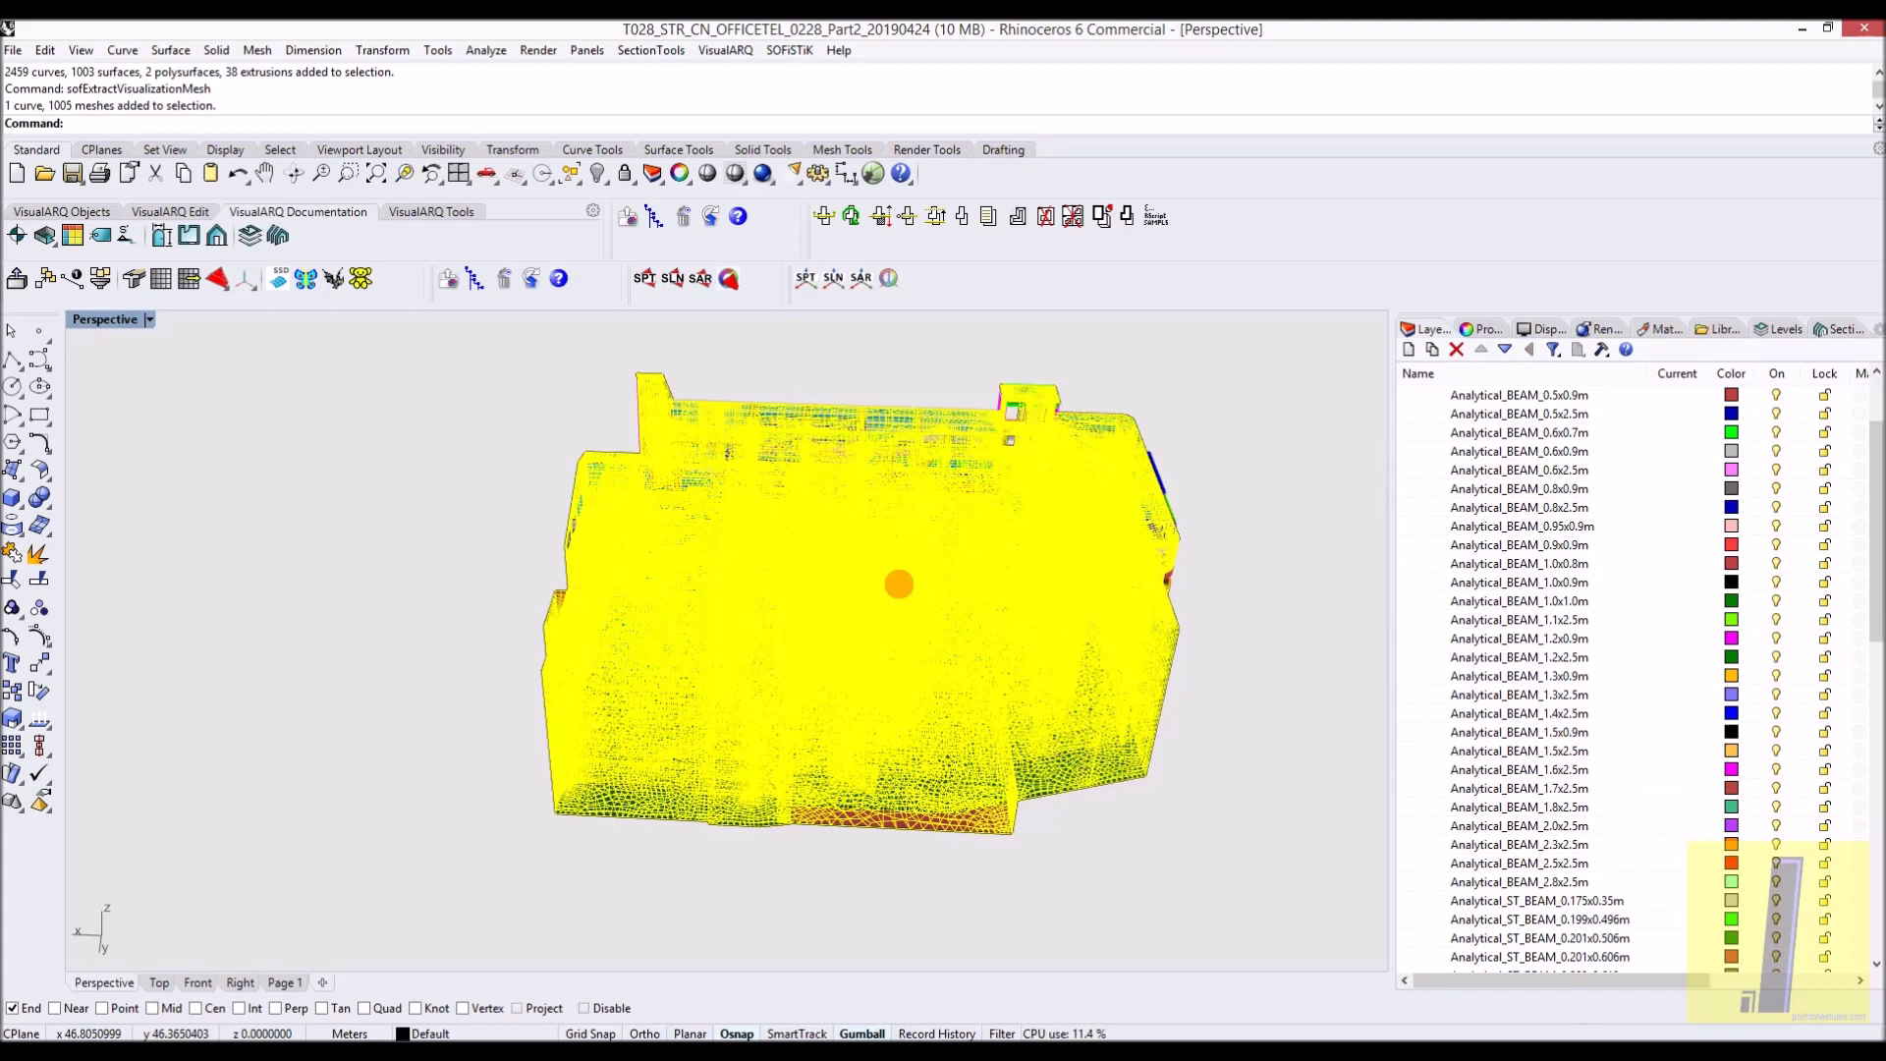
pyautogui.moveTo(818, 614); pyautogui.dragTo(577, 450)
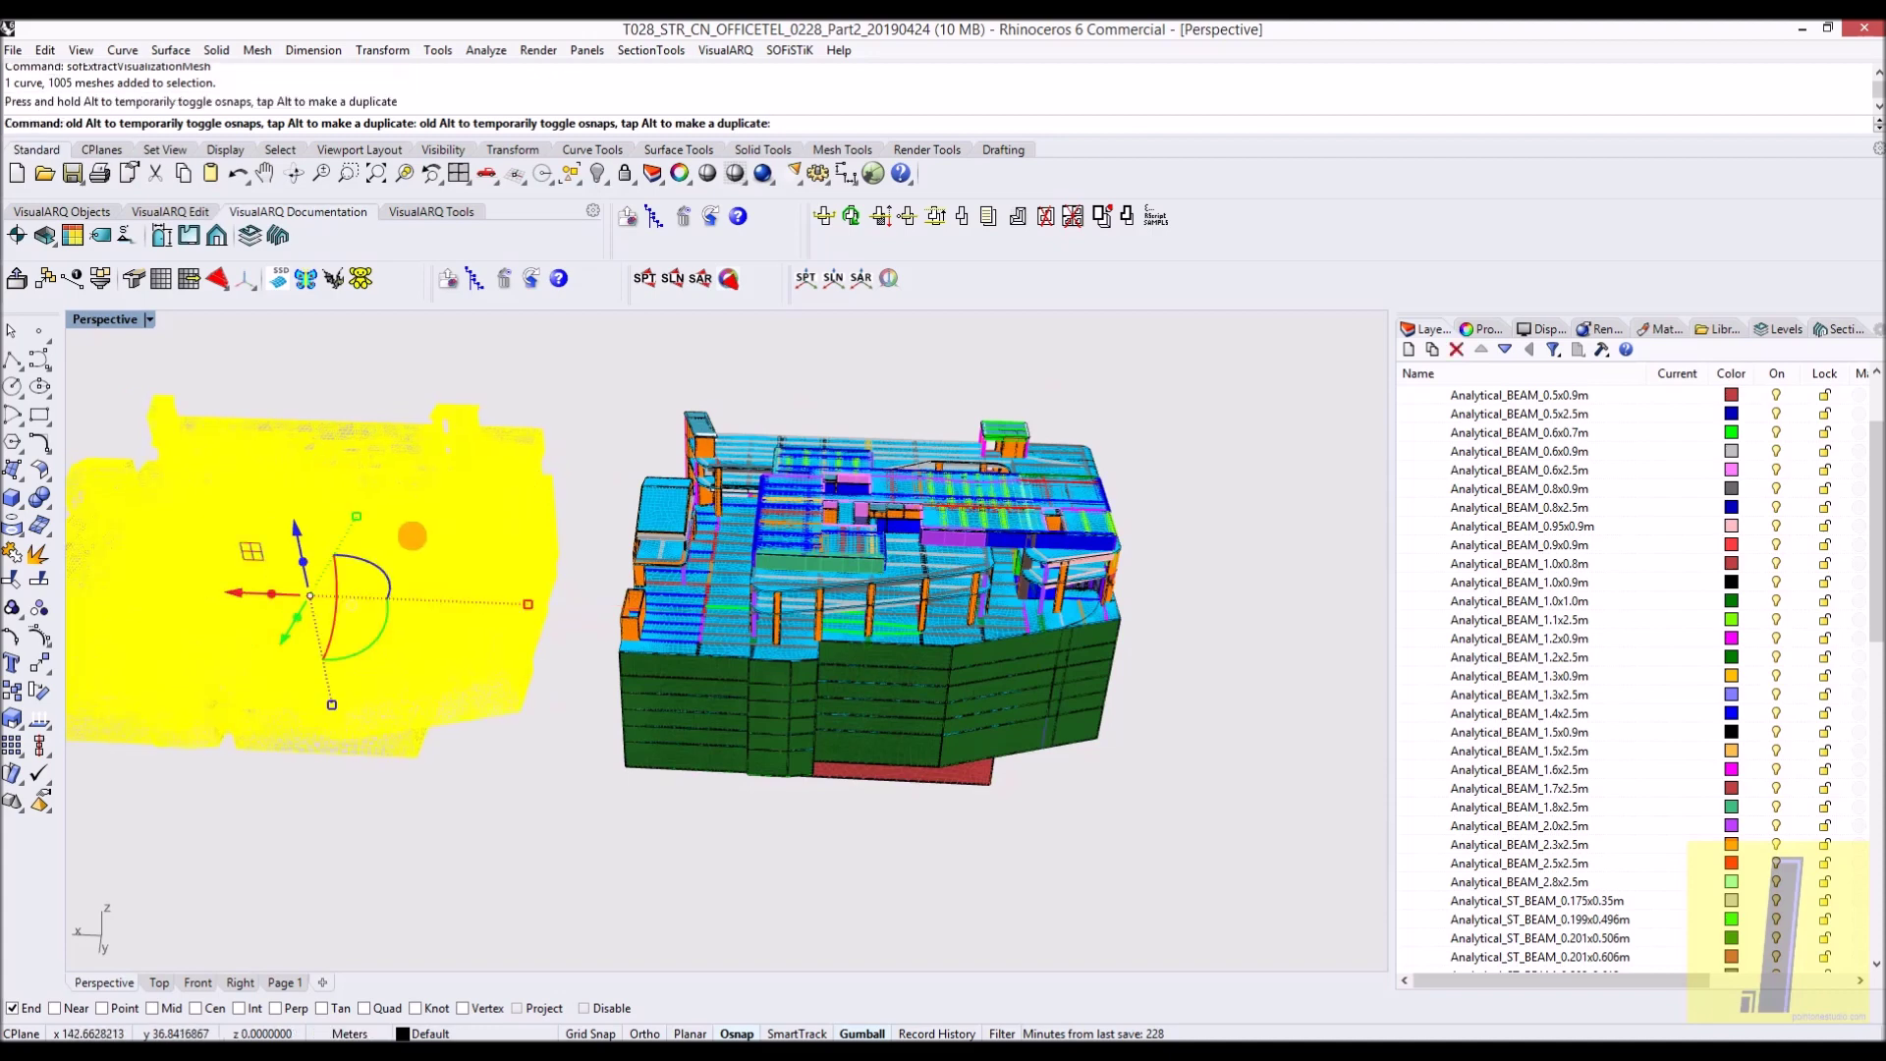
pyautogui.press('Escape')
# Examine the extracted finite element mesh up close at the basement walls, deck slab and column bases
pyautogui.scroll(3, 568, 472)
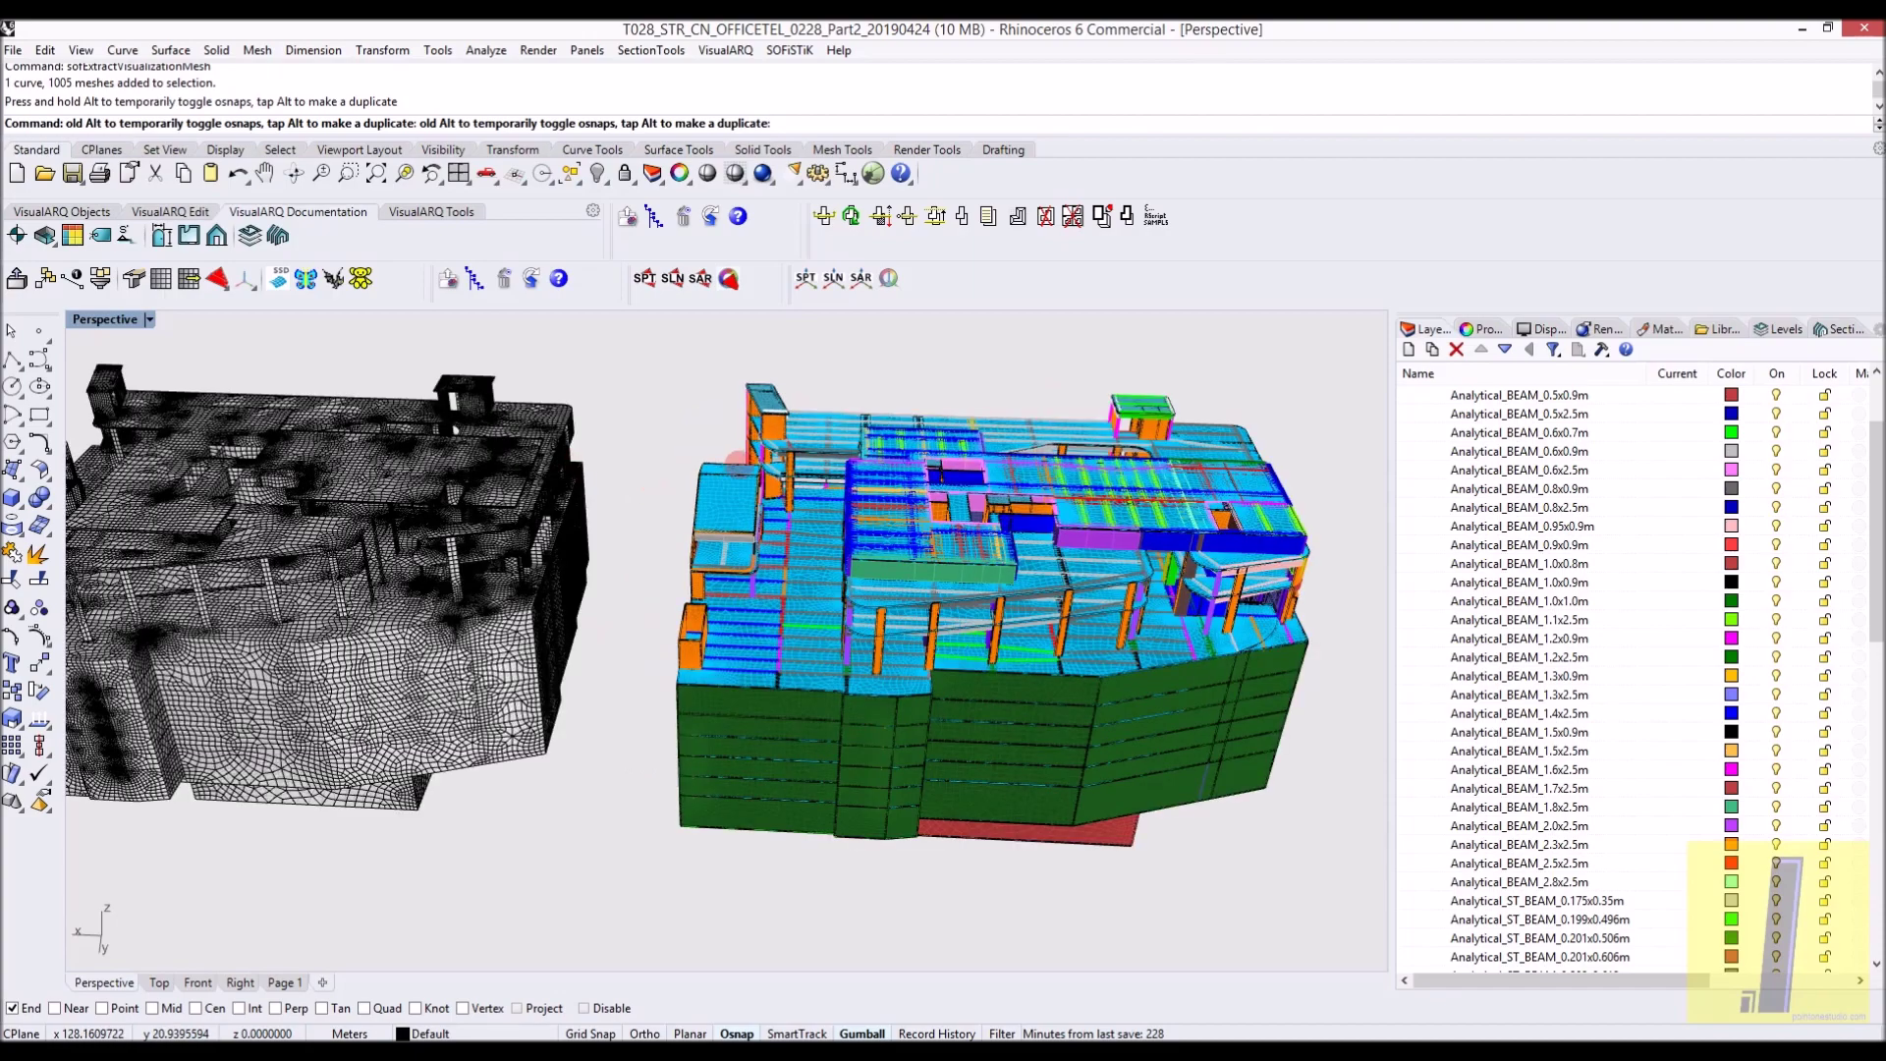
pyautogui.scroll(3, 668, 481)
pyautogui.moveTo(577, 521); pyautogui.dragTo(905, 691, button='right')
pyautogui.scroll(3, 1035, 766)
pyautogui.scroll(-4, 904, 686)
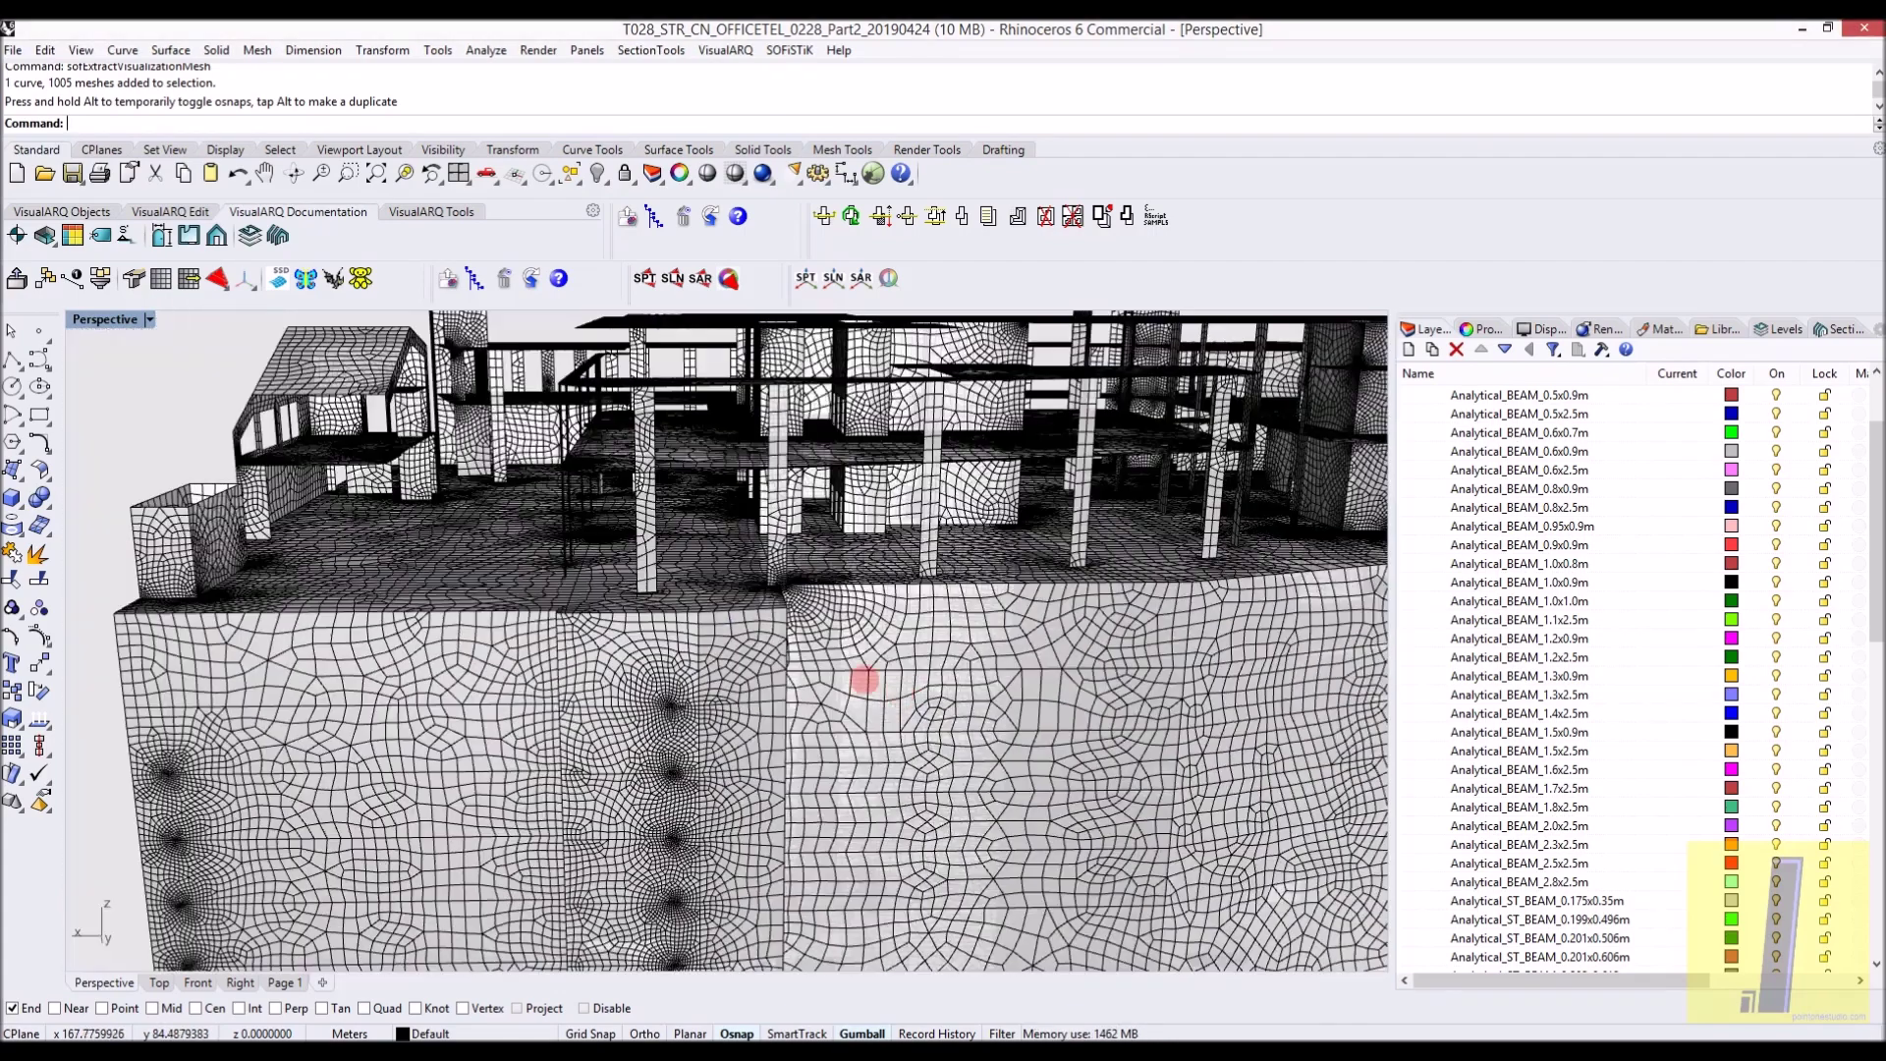
pyautogui.scroll(-3, 757, 665)
pyautogui.scroll(10, 779, 645)
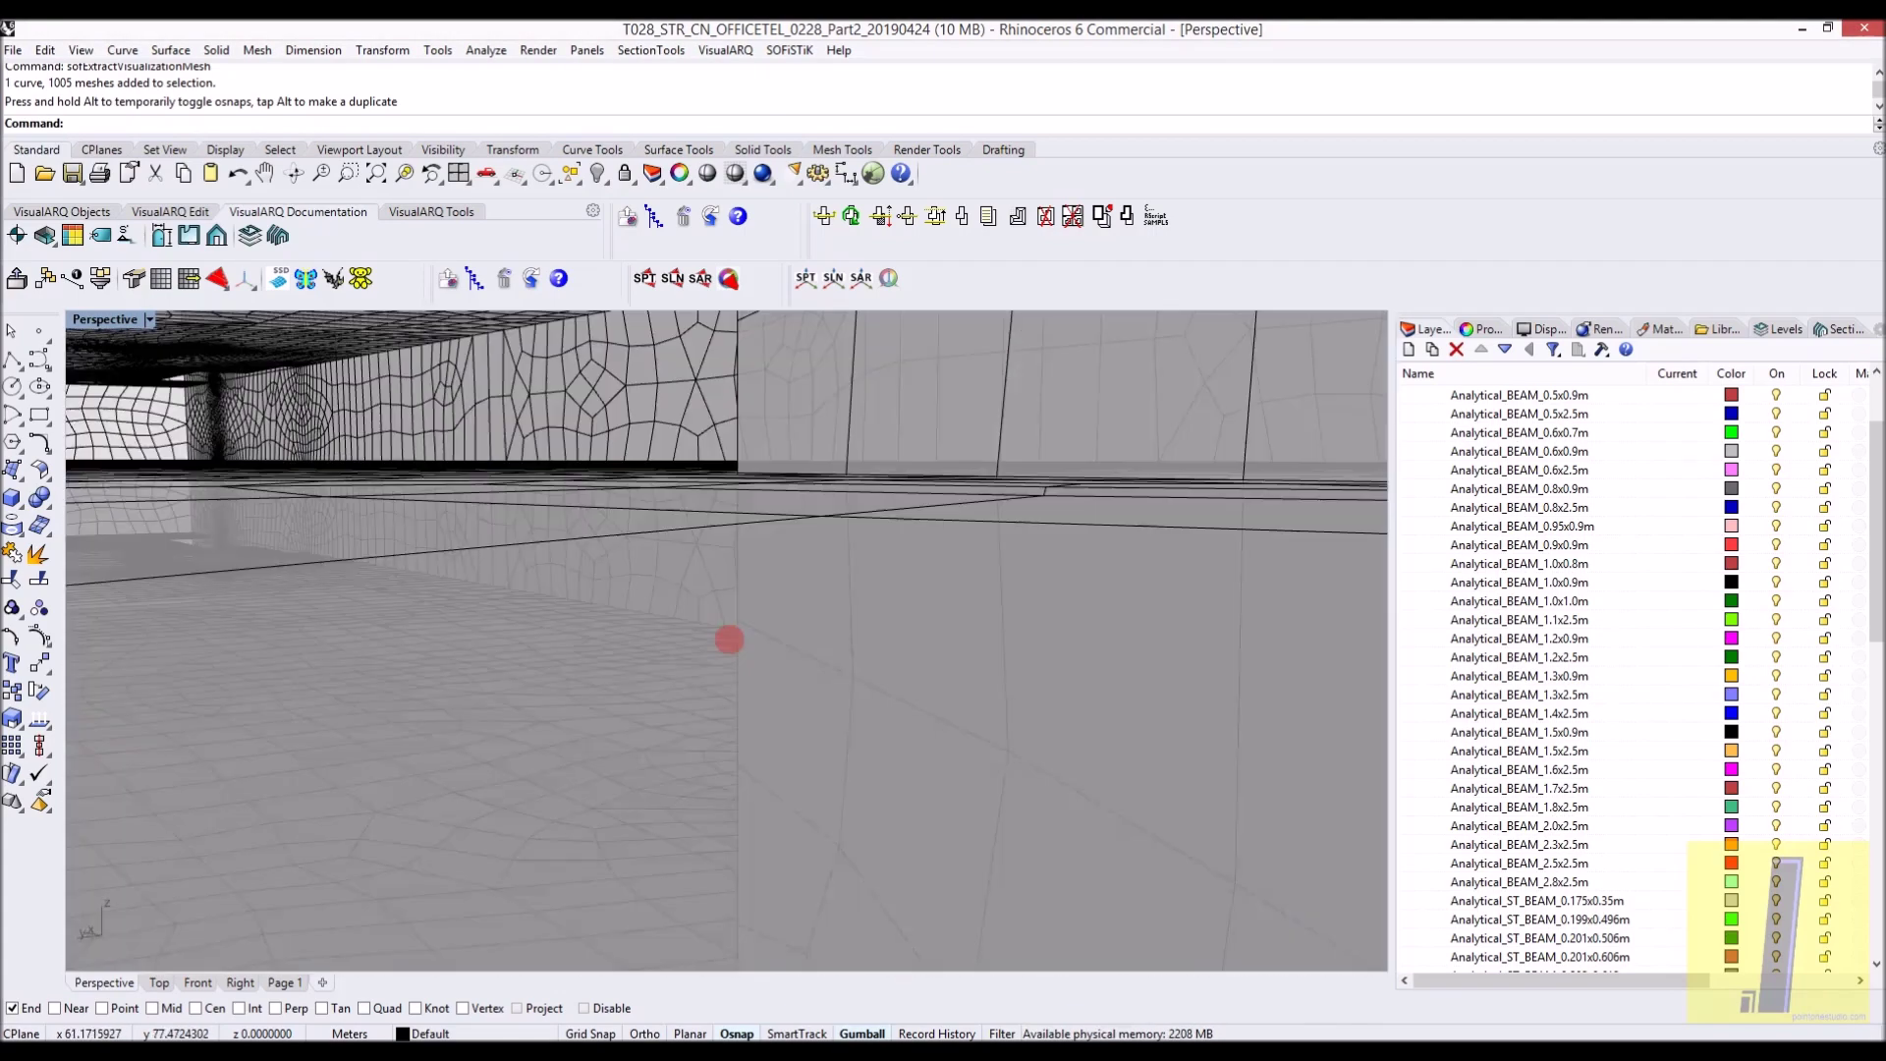
pyautogui.scroll(3, 729, 640)
pyautogui.moveTo(900, 707); pyautogui.dragTo(517, 707, button='right')
pyautogui.scroll(4, 511, 696)
pyautogui.scroll(-8, 520, 689)
pyautogui.scroll(10, 519, 690)
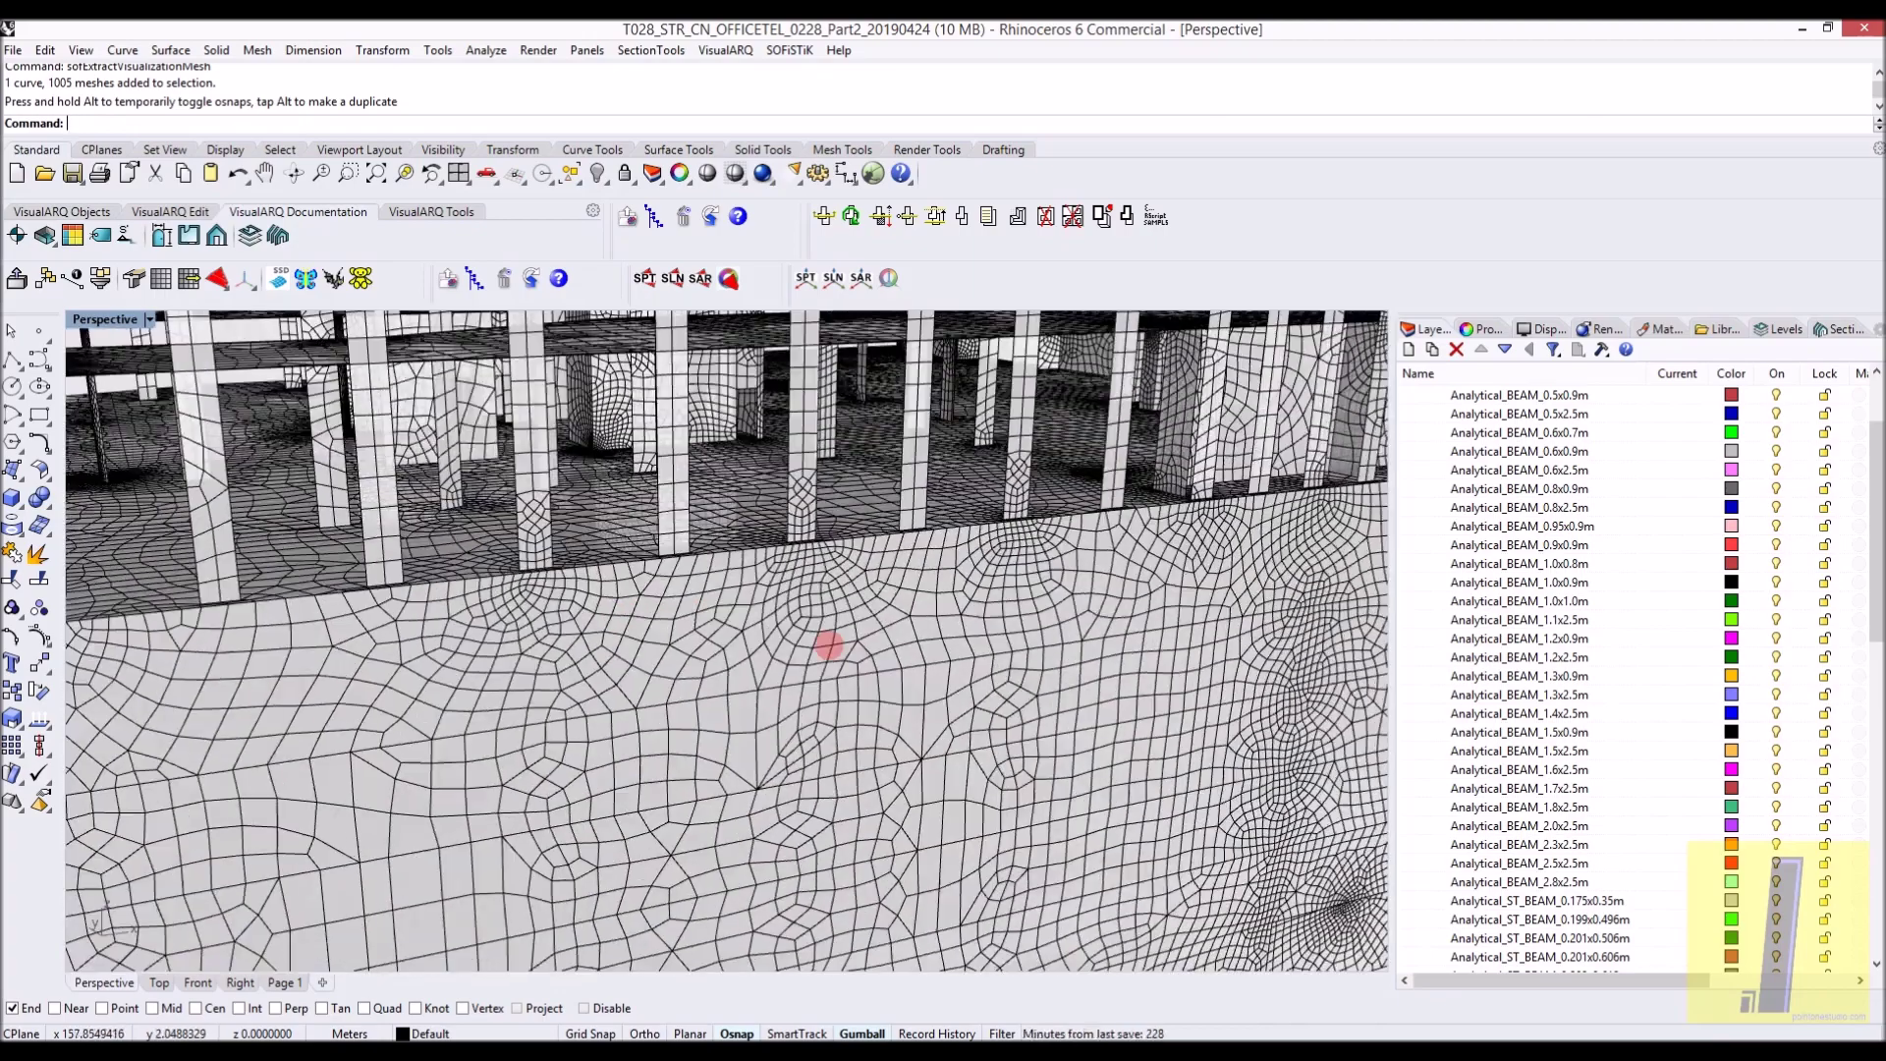
# Switch to SOFiSTiK Structural Desktop and examine the warnings in the calculation protocol of the LC 1 analysis
pyautogui.scroll(-10, 828, 646)
pyautogui.scroll(-8, 872, 694)
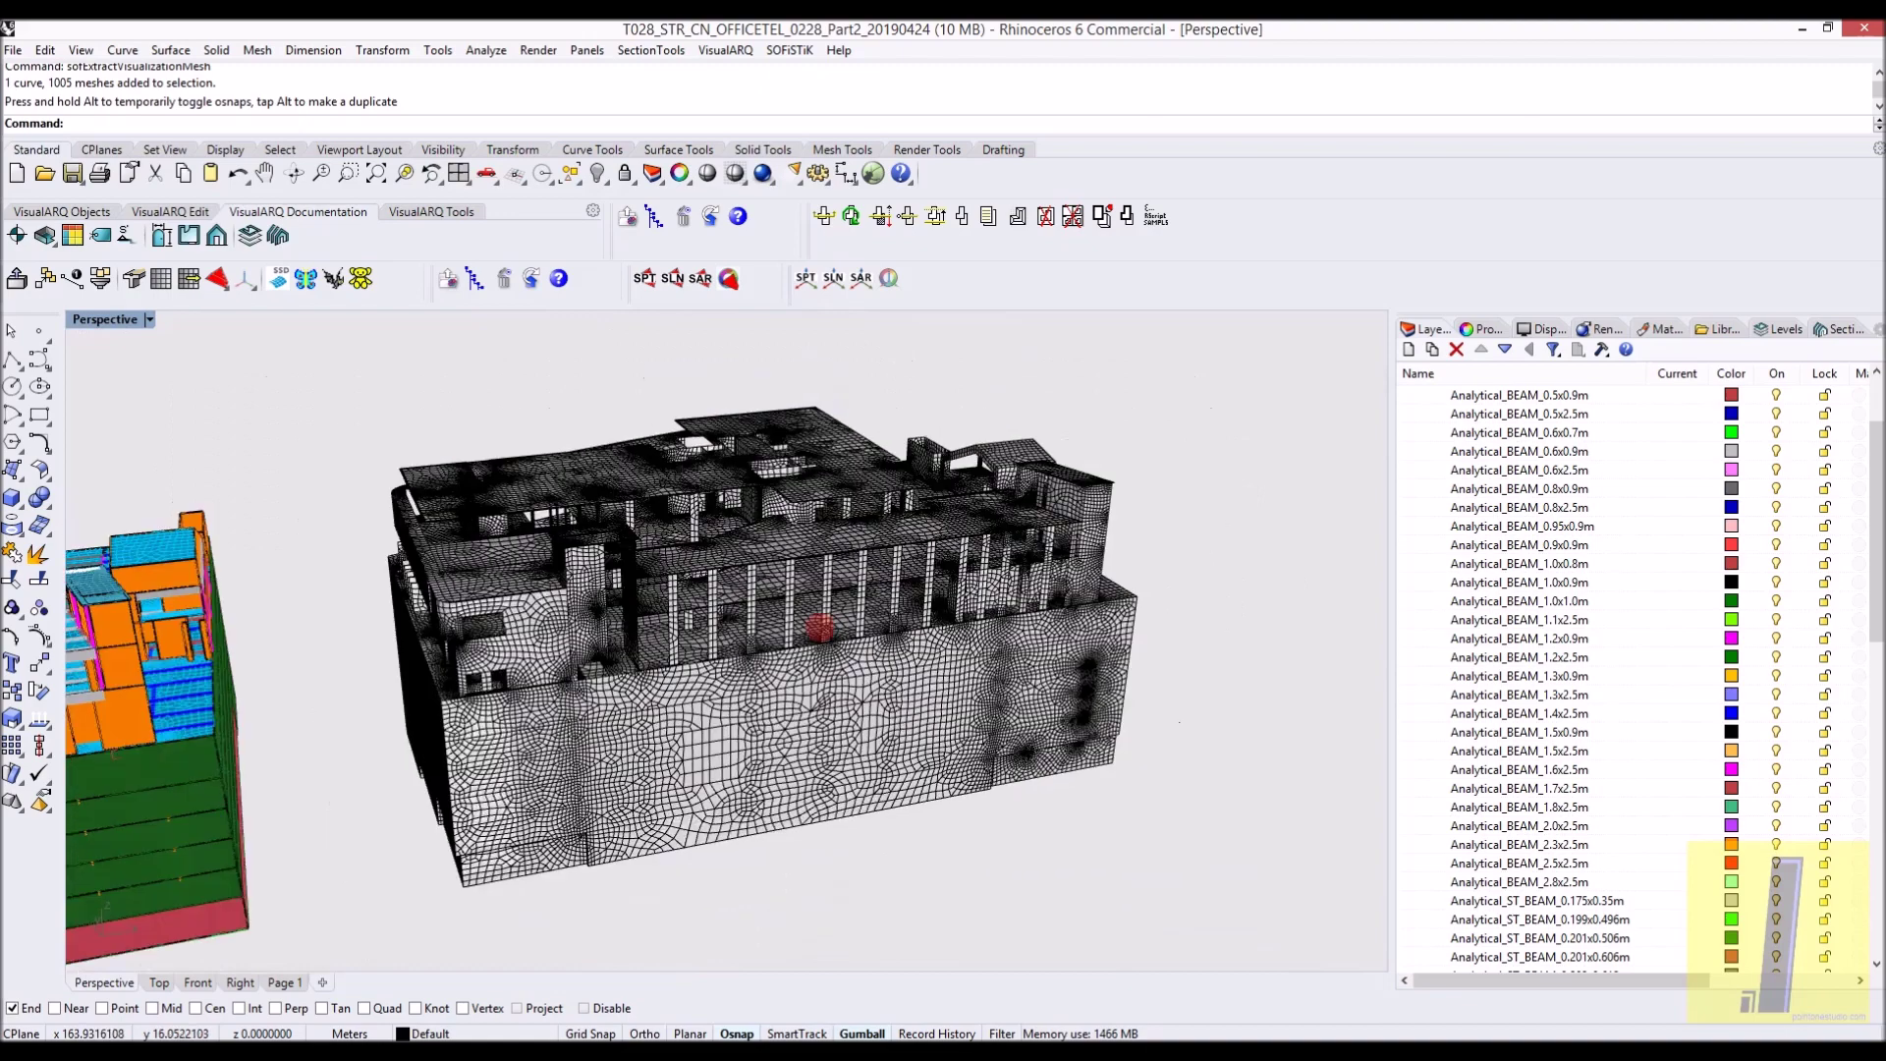
pyautogui.click(1546, 545)
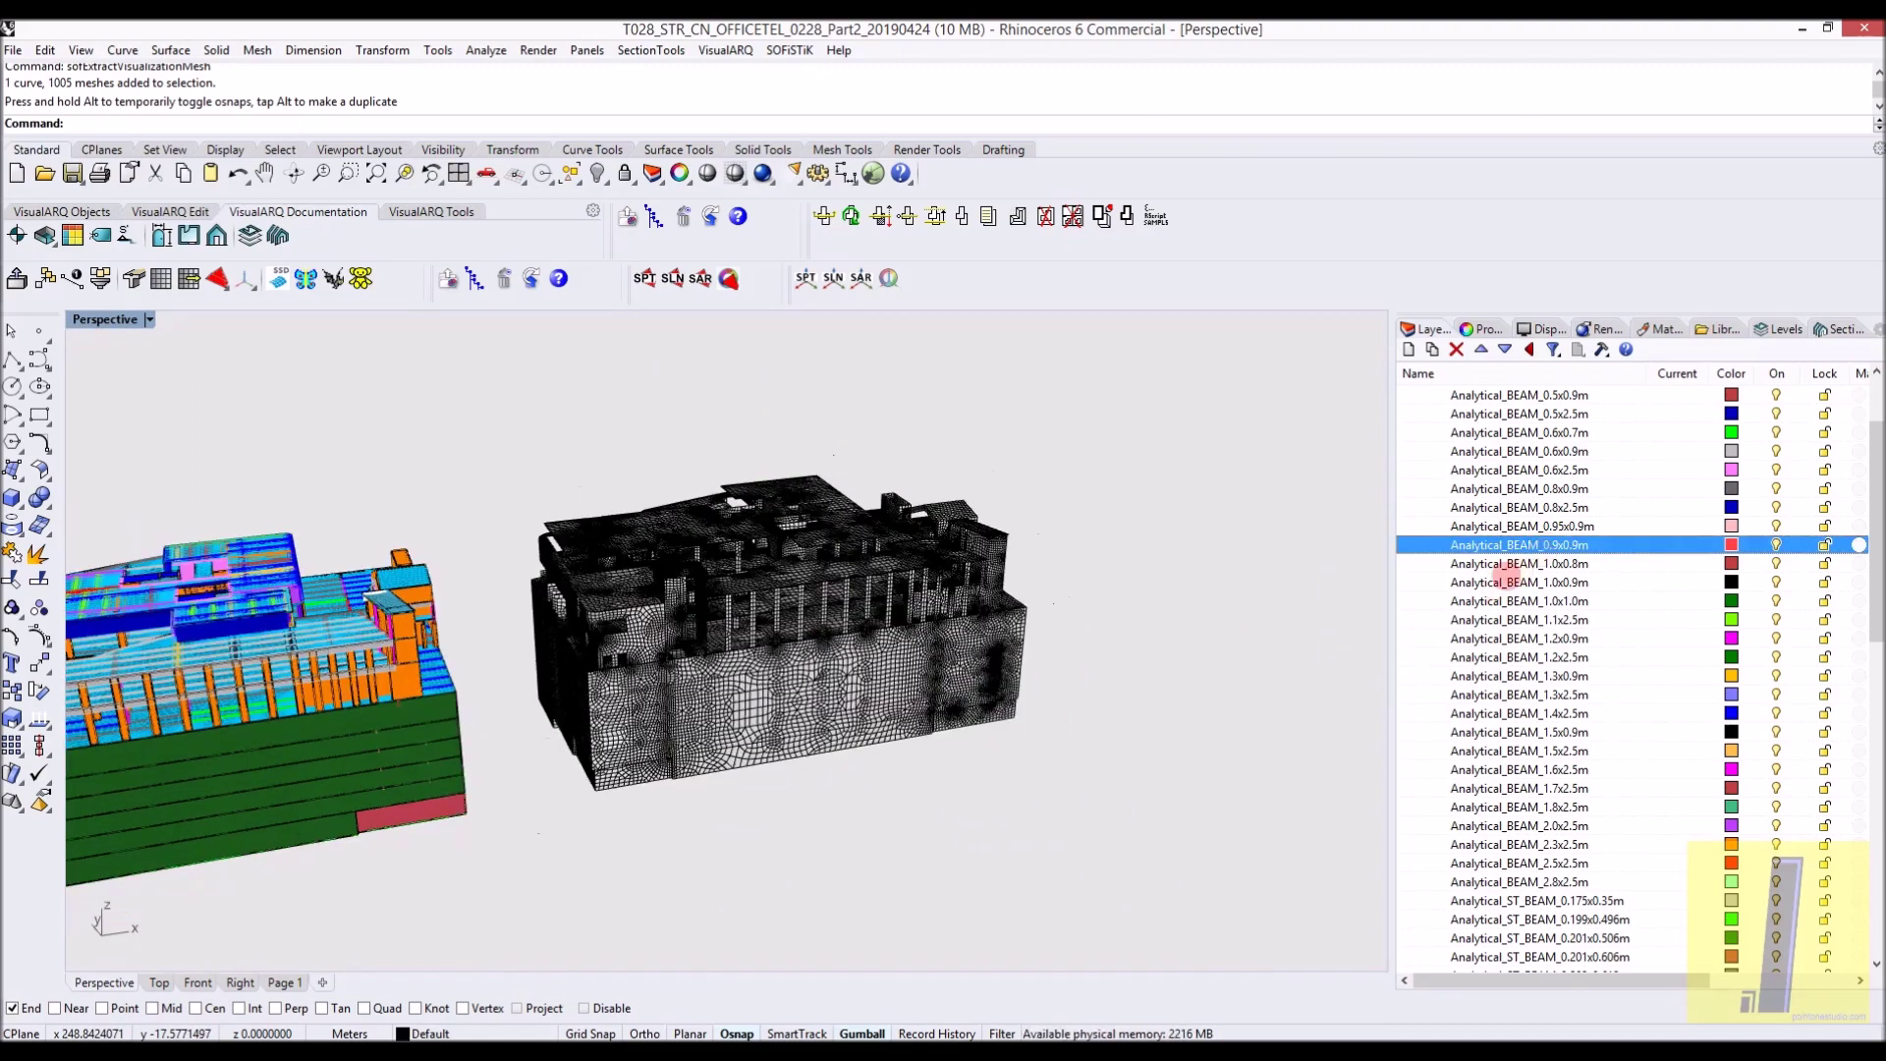
pyautogui.scroll(2, 1604, 426)
pyautogui.click(448, 1049)
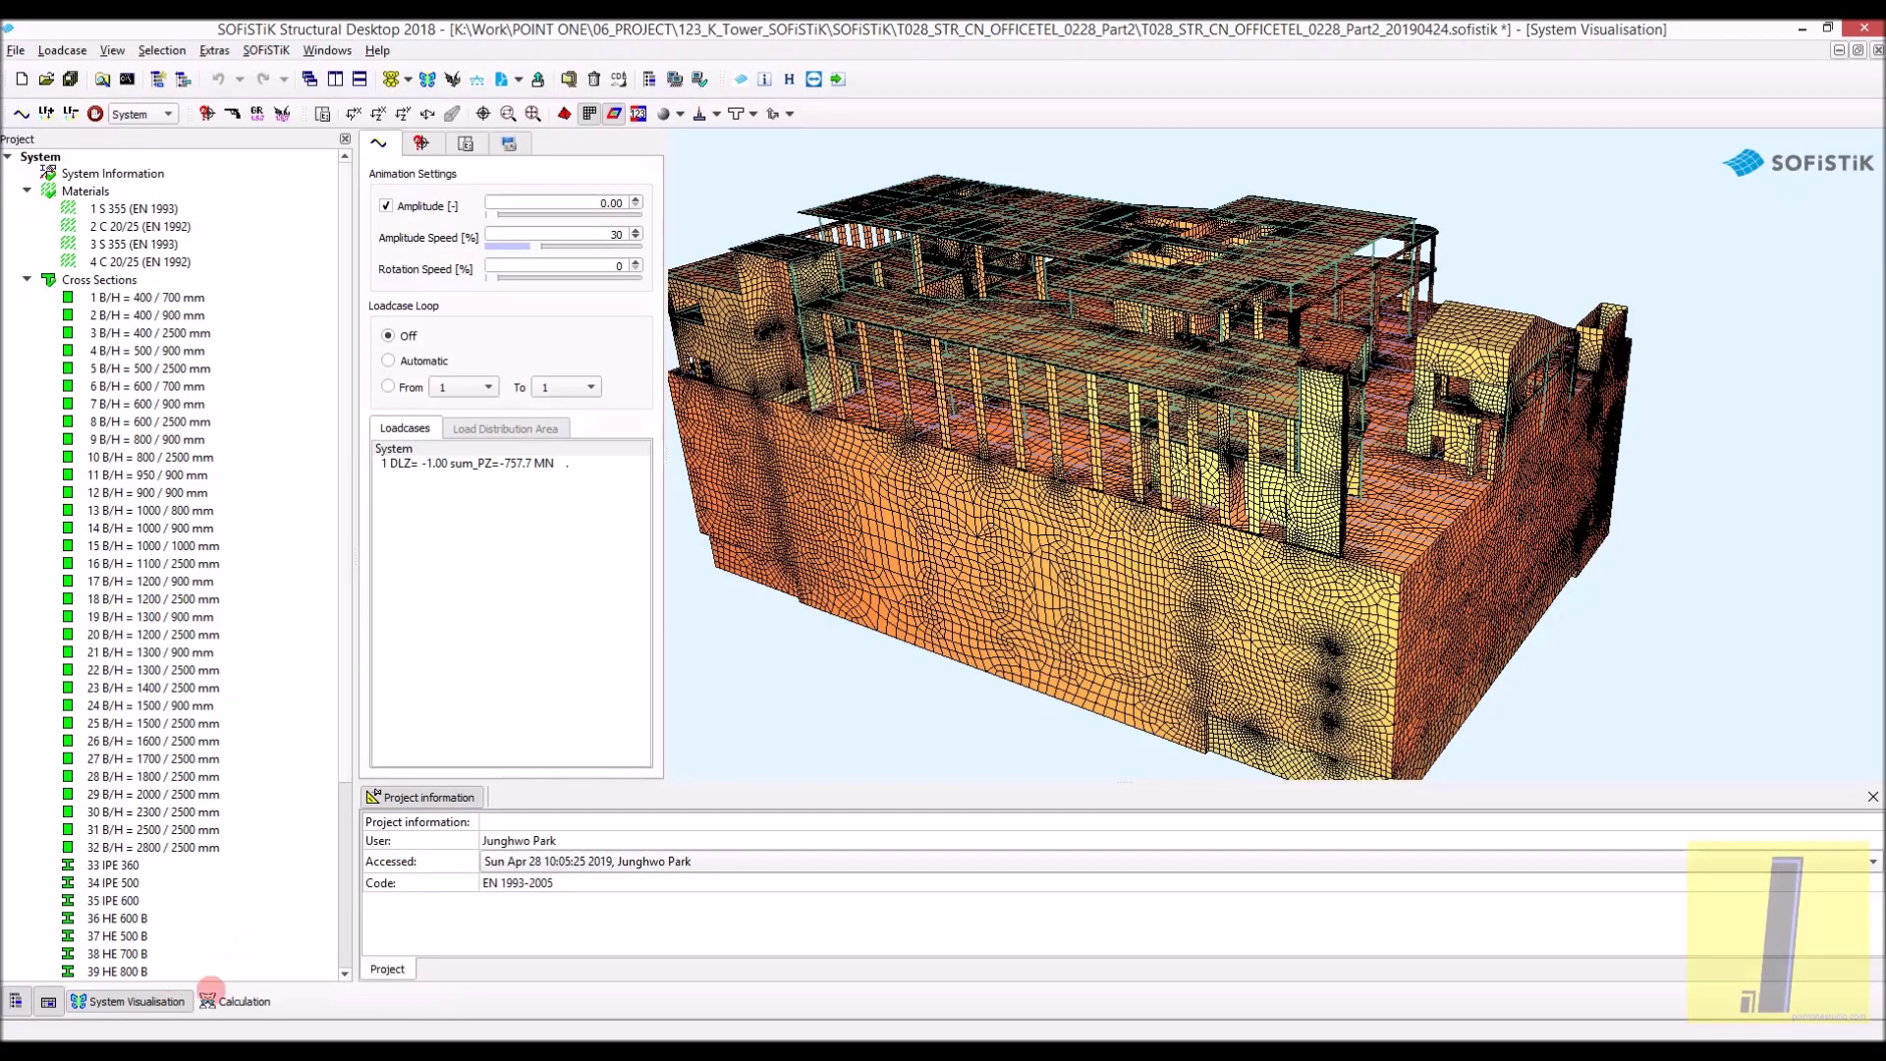
pyautogui.click(224, 999)
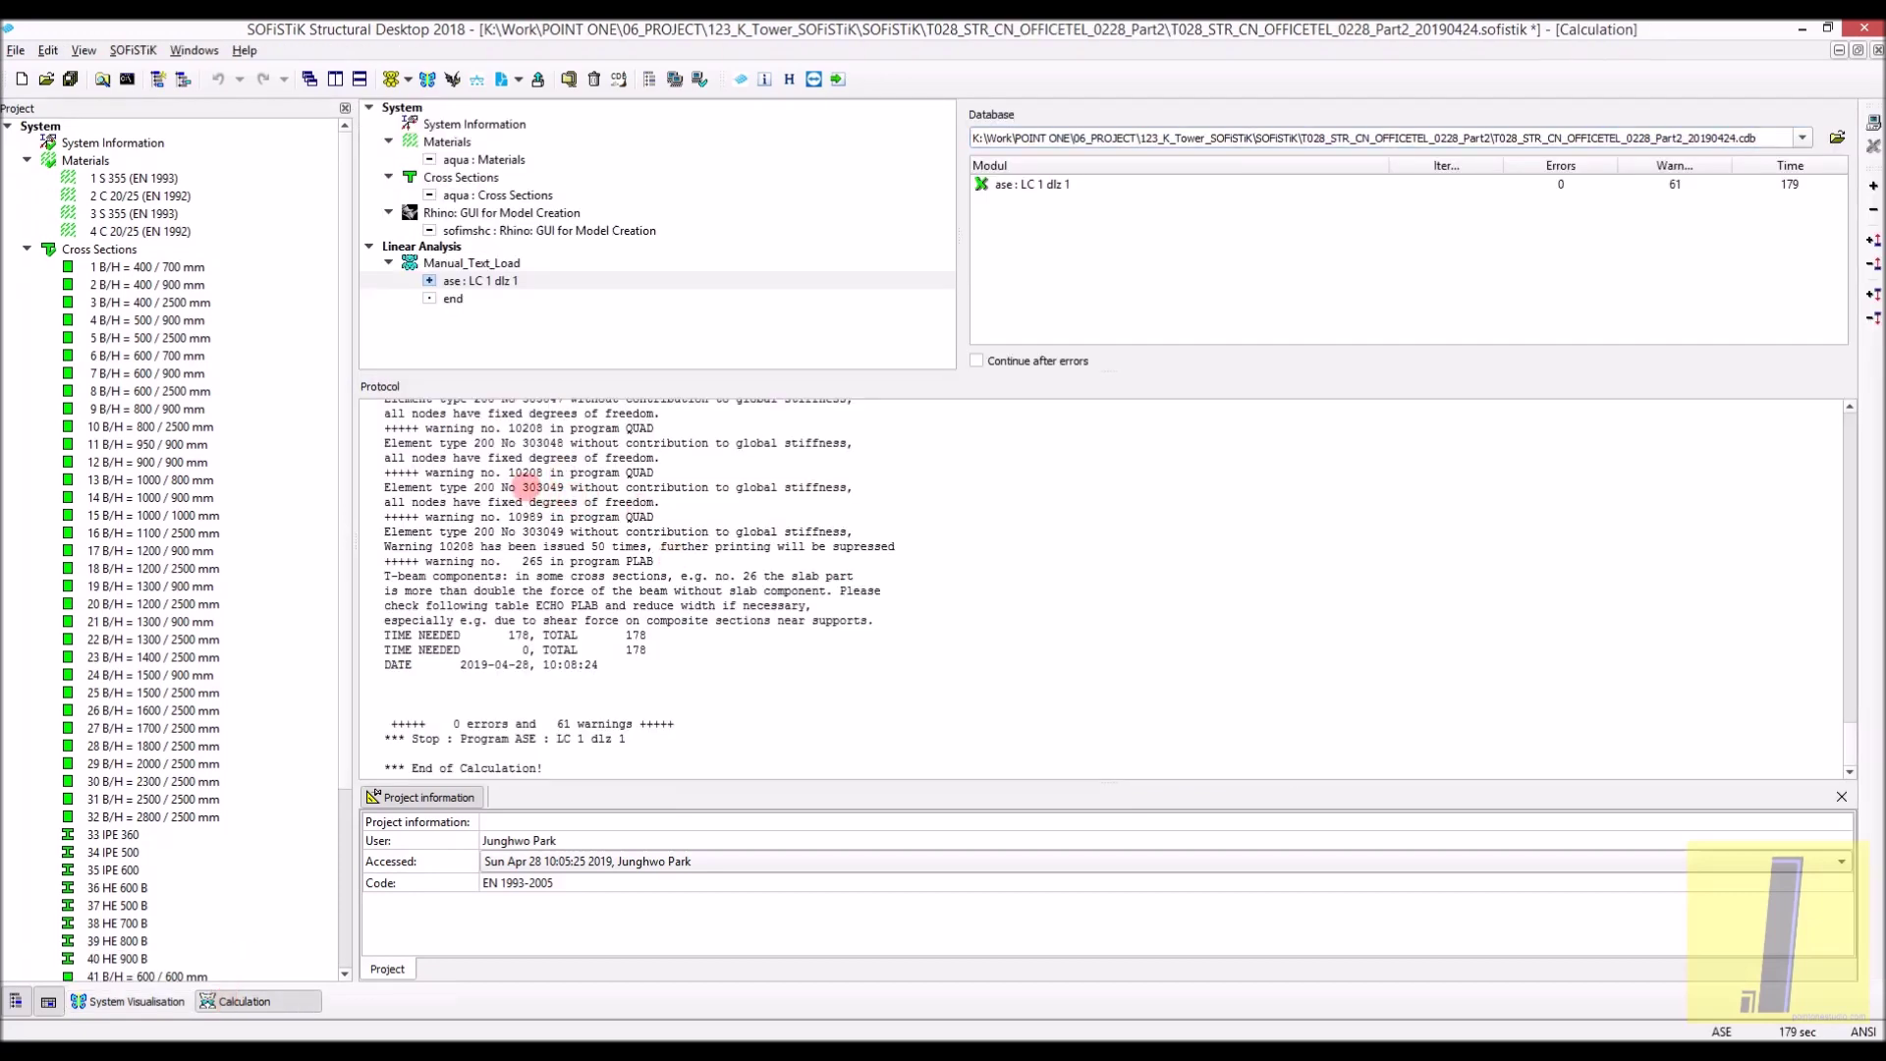
pyautogui.scroll(15, 528, 486)
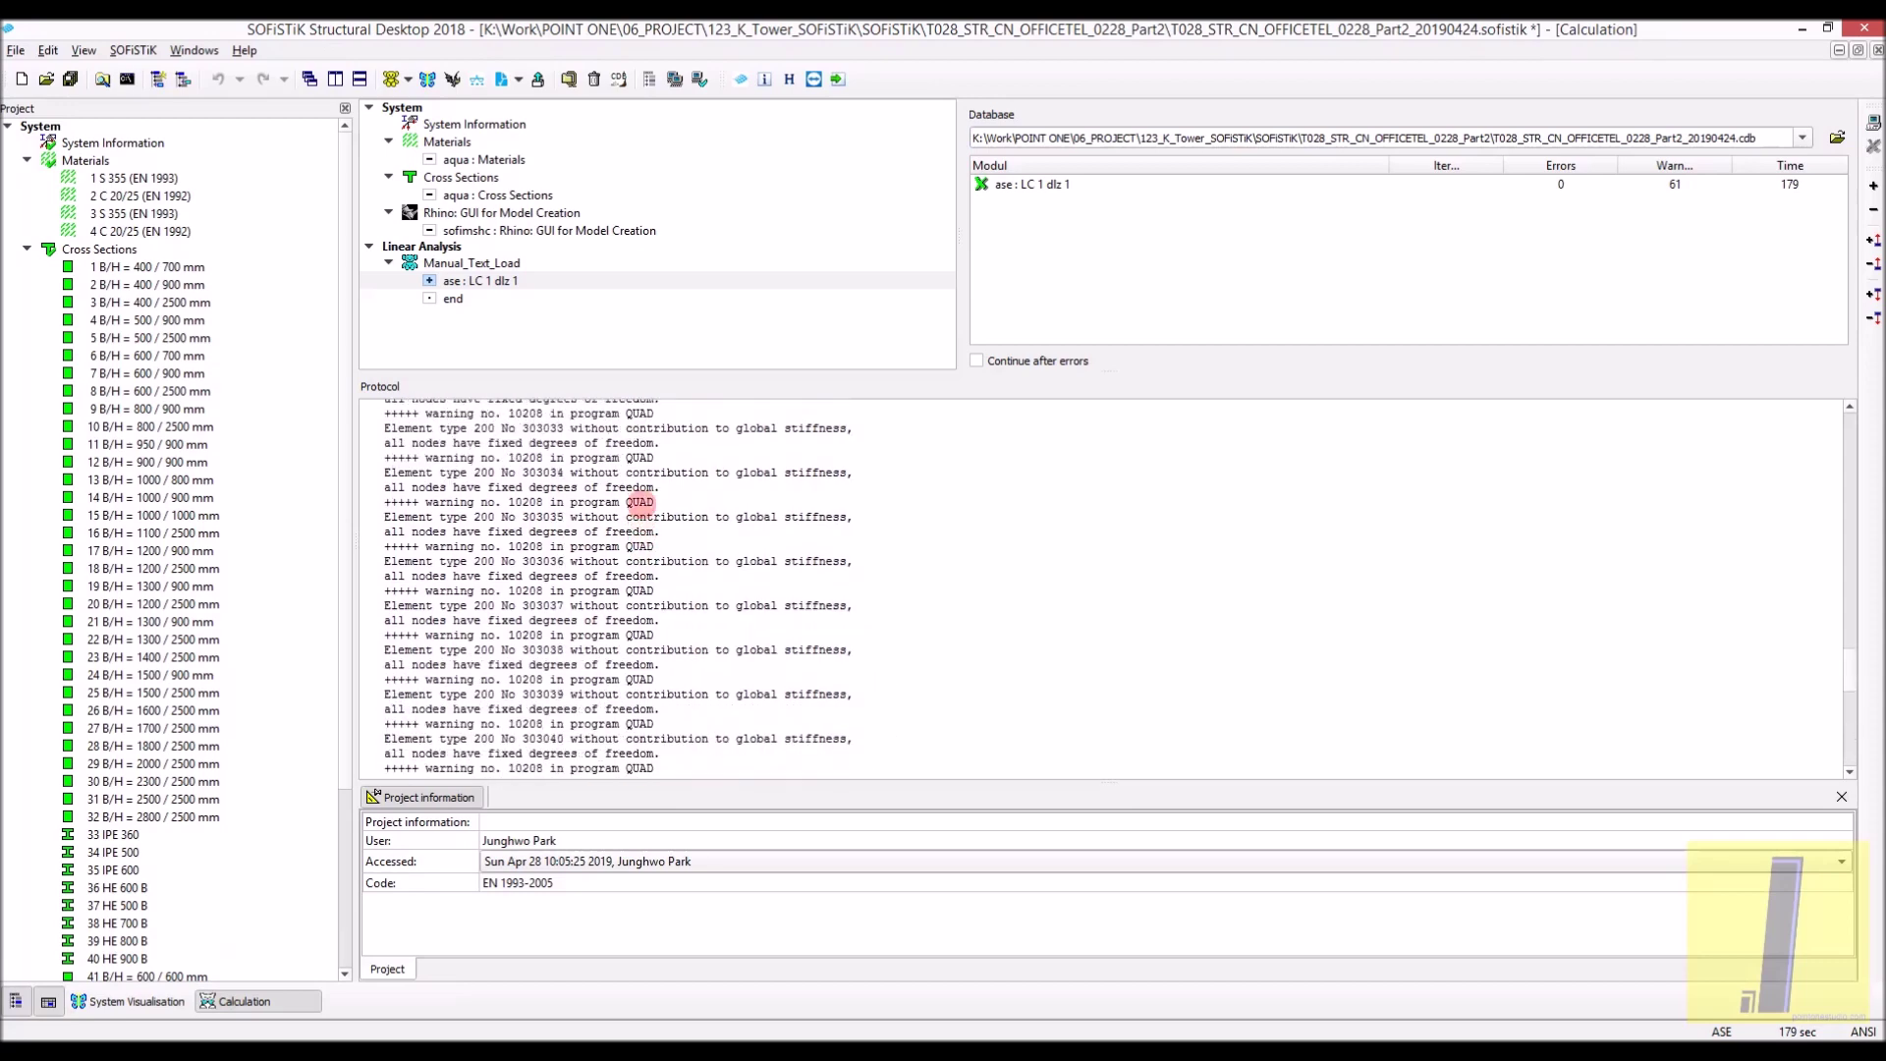
pyautogui.scroll(-14, 640, 502)
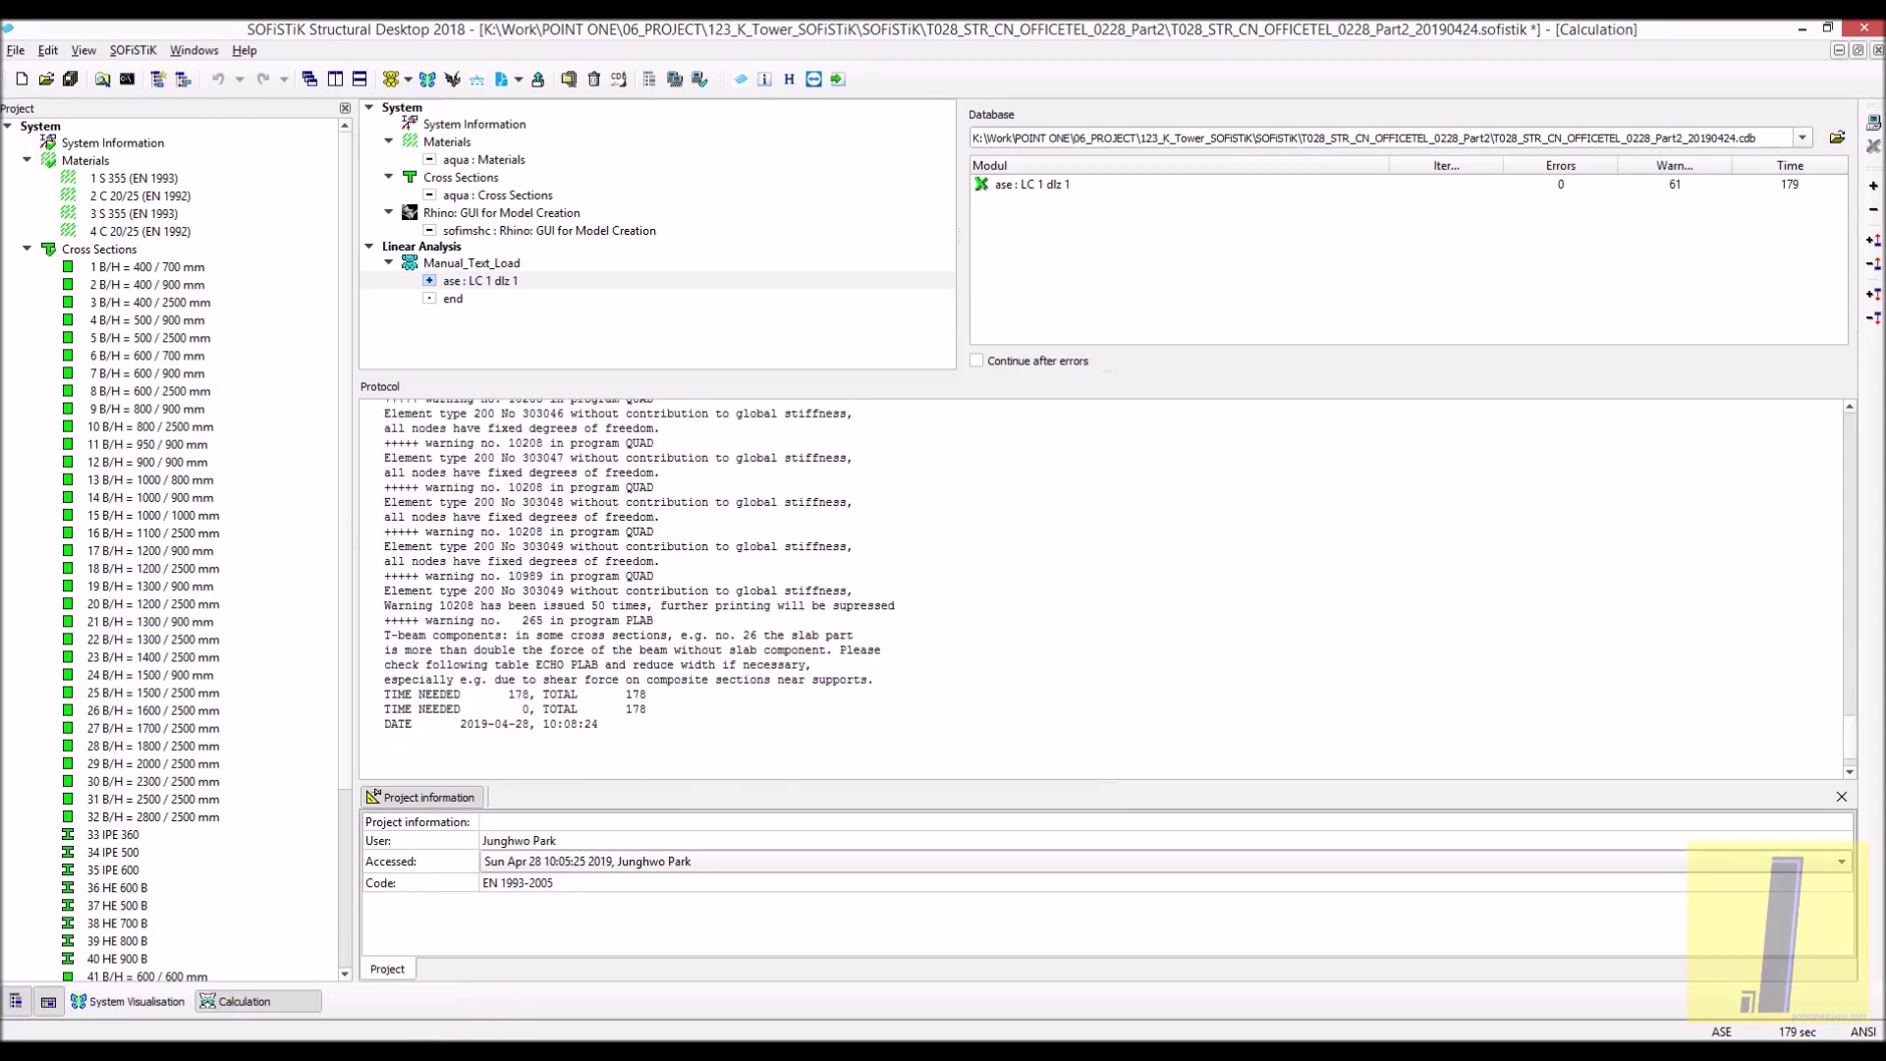
# Return to the Part2 model in Rhino and select the curve element with number *1455 using the SOFiSTiK element selection
pyautogui.click(431, 1012)
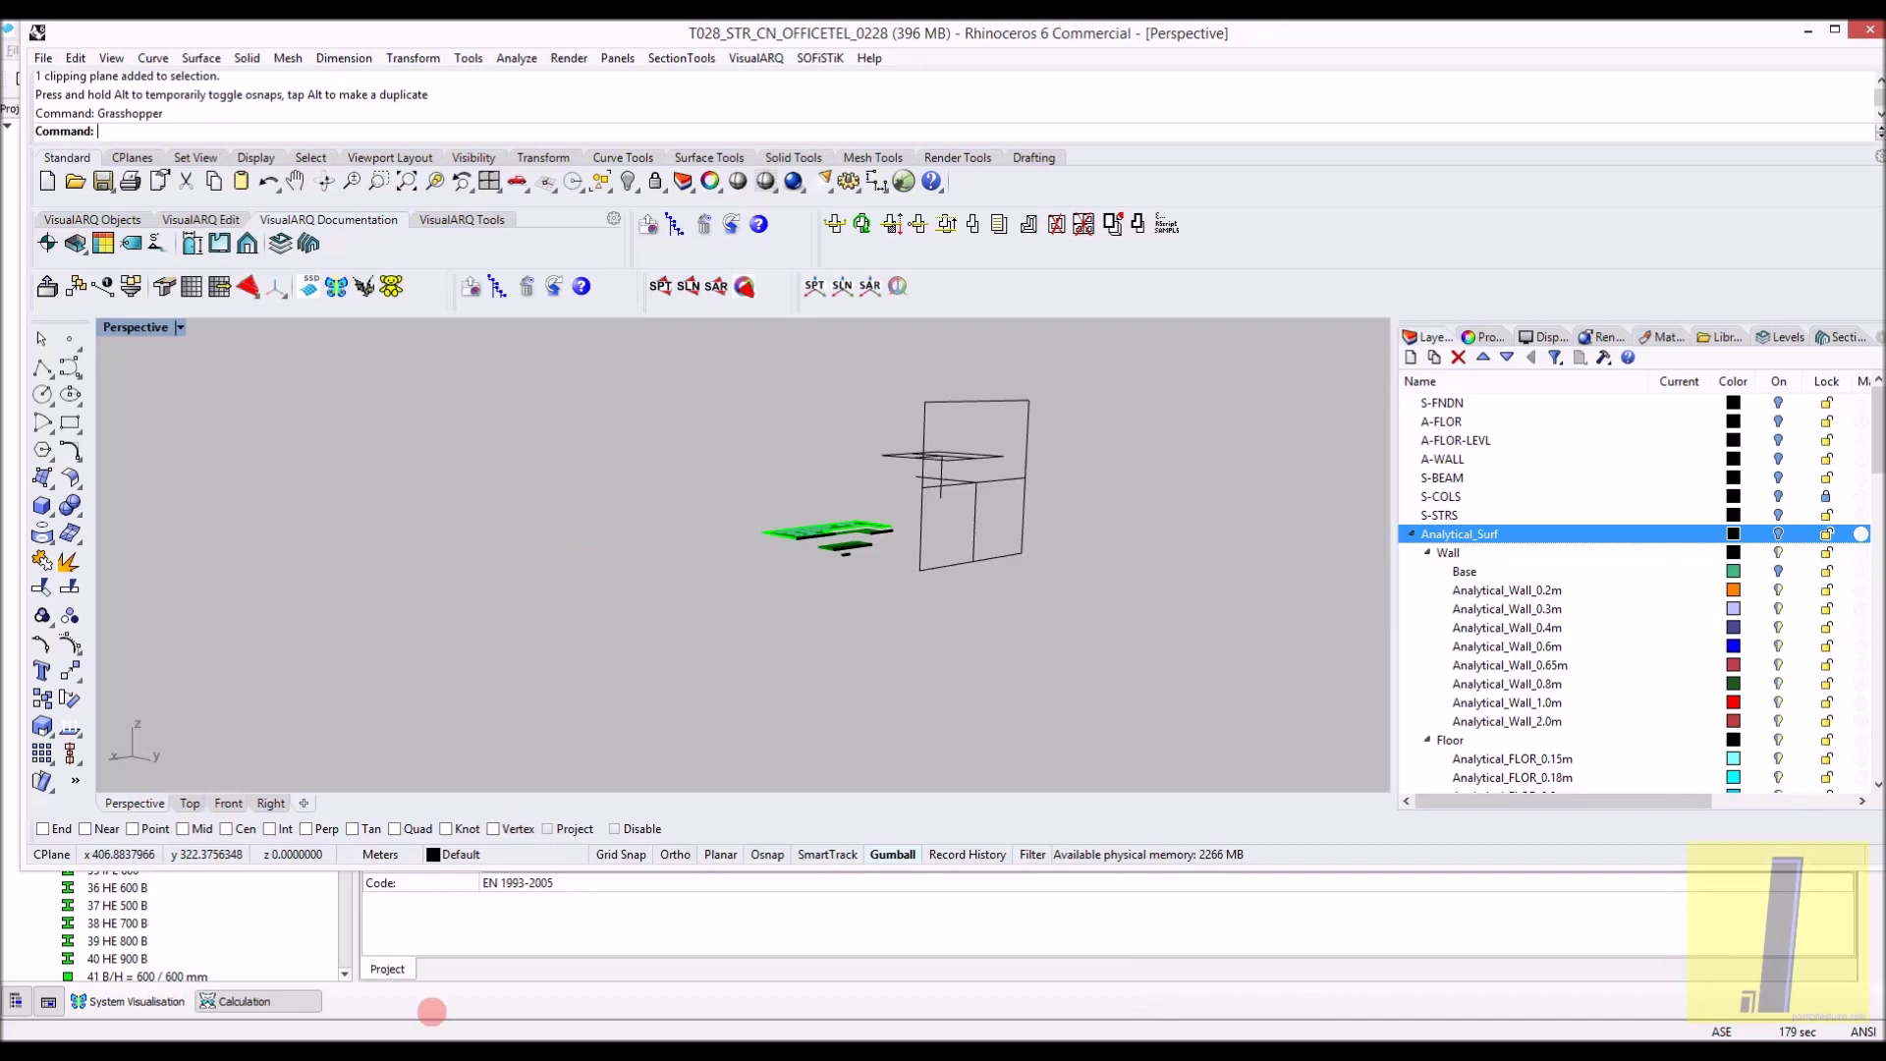
pyautogui.moveTo(431, 1012)
pyautogui.click(579, 900)
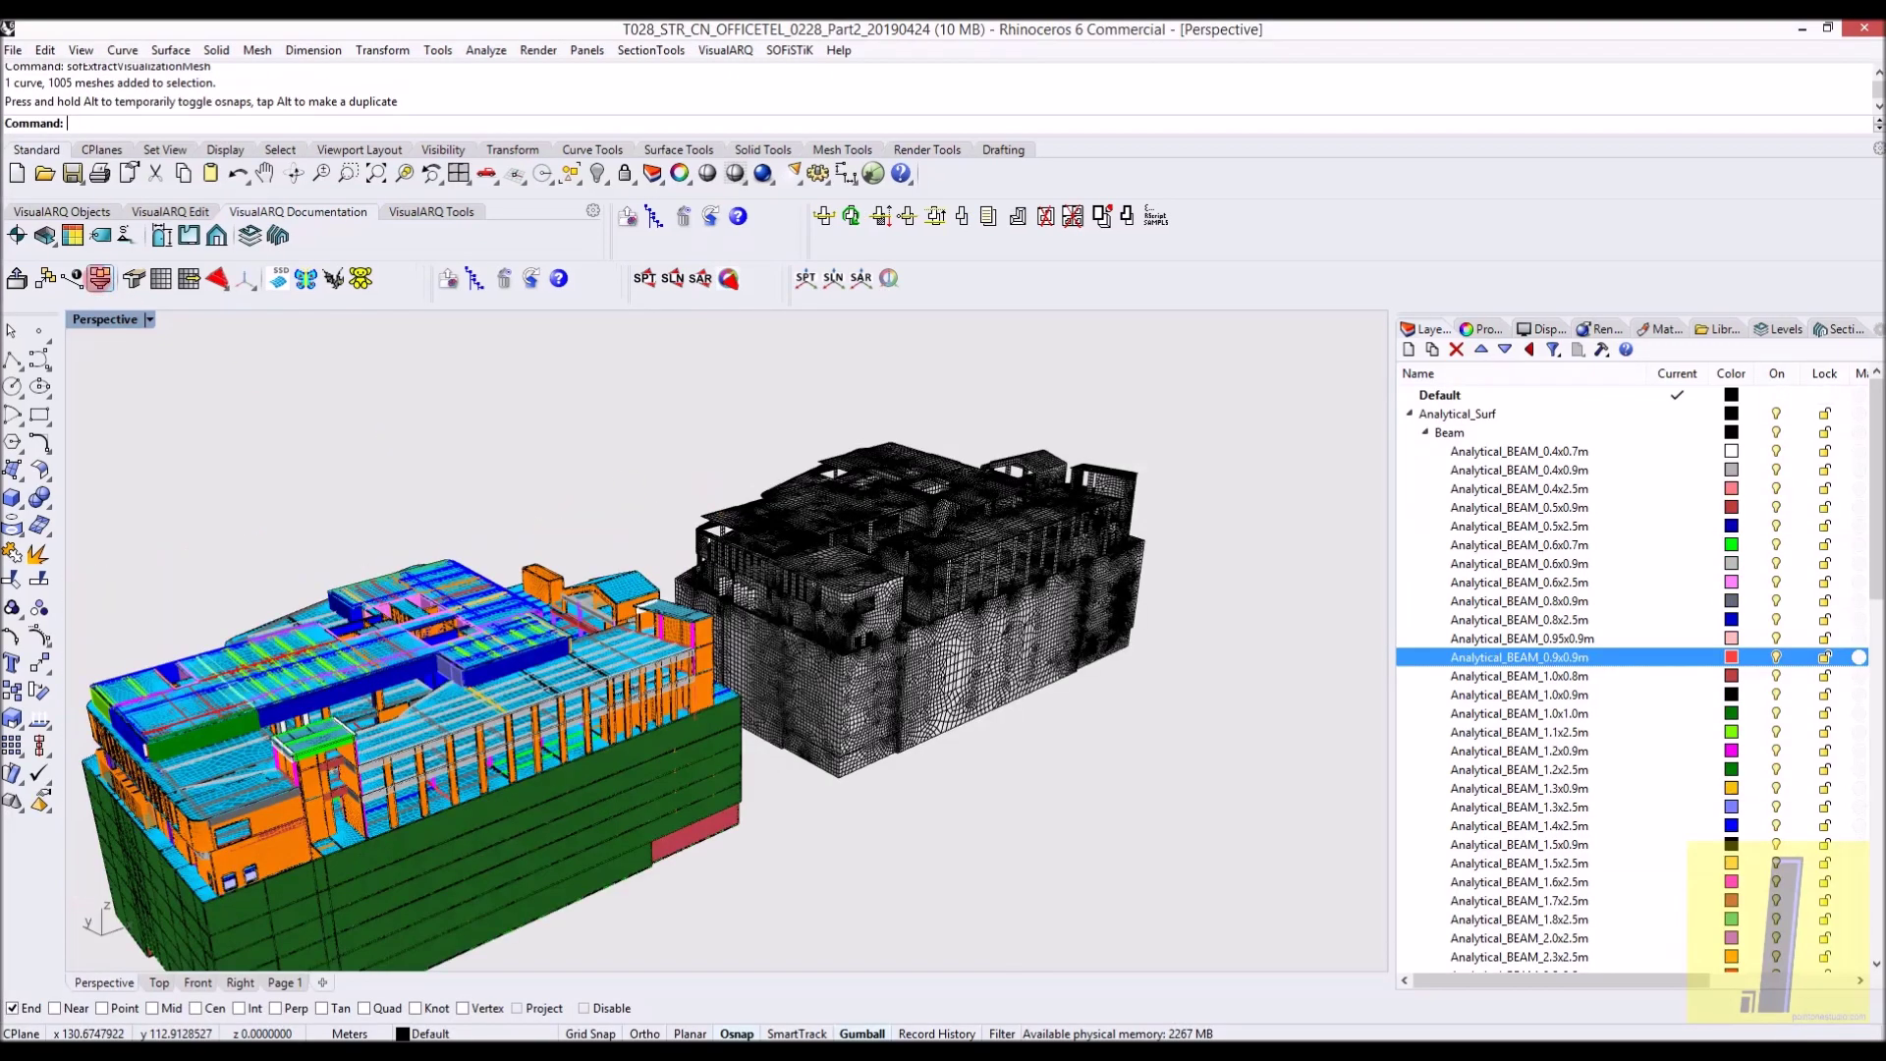
pyautogui.click(189, 299)
pyautogui.click(466, 252)
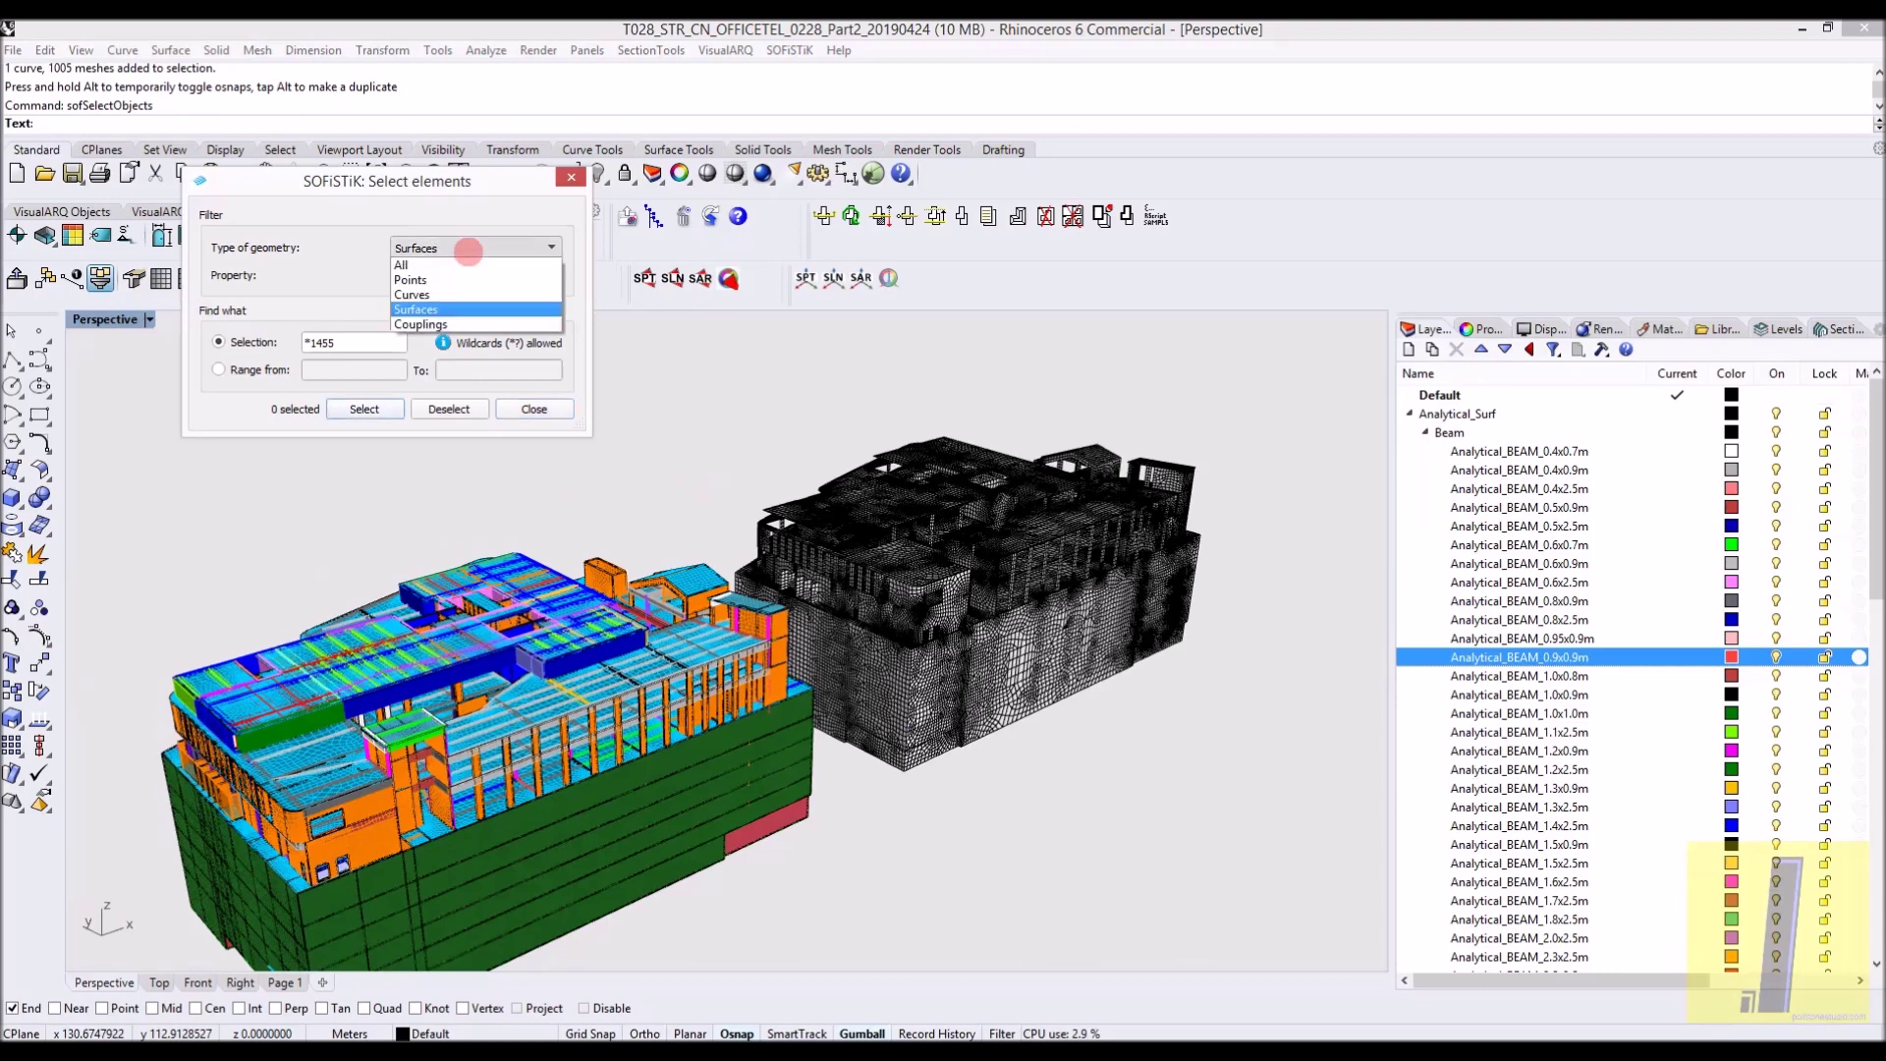
pyautogui.click(432, 294)
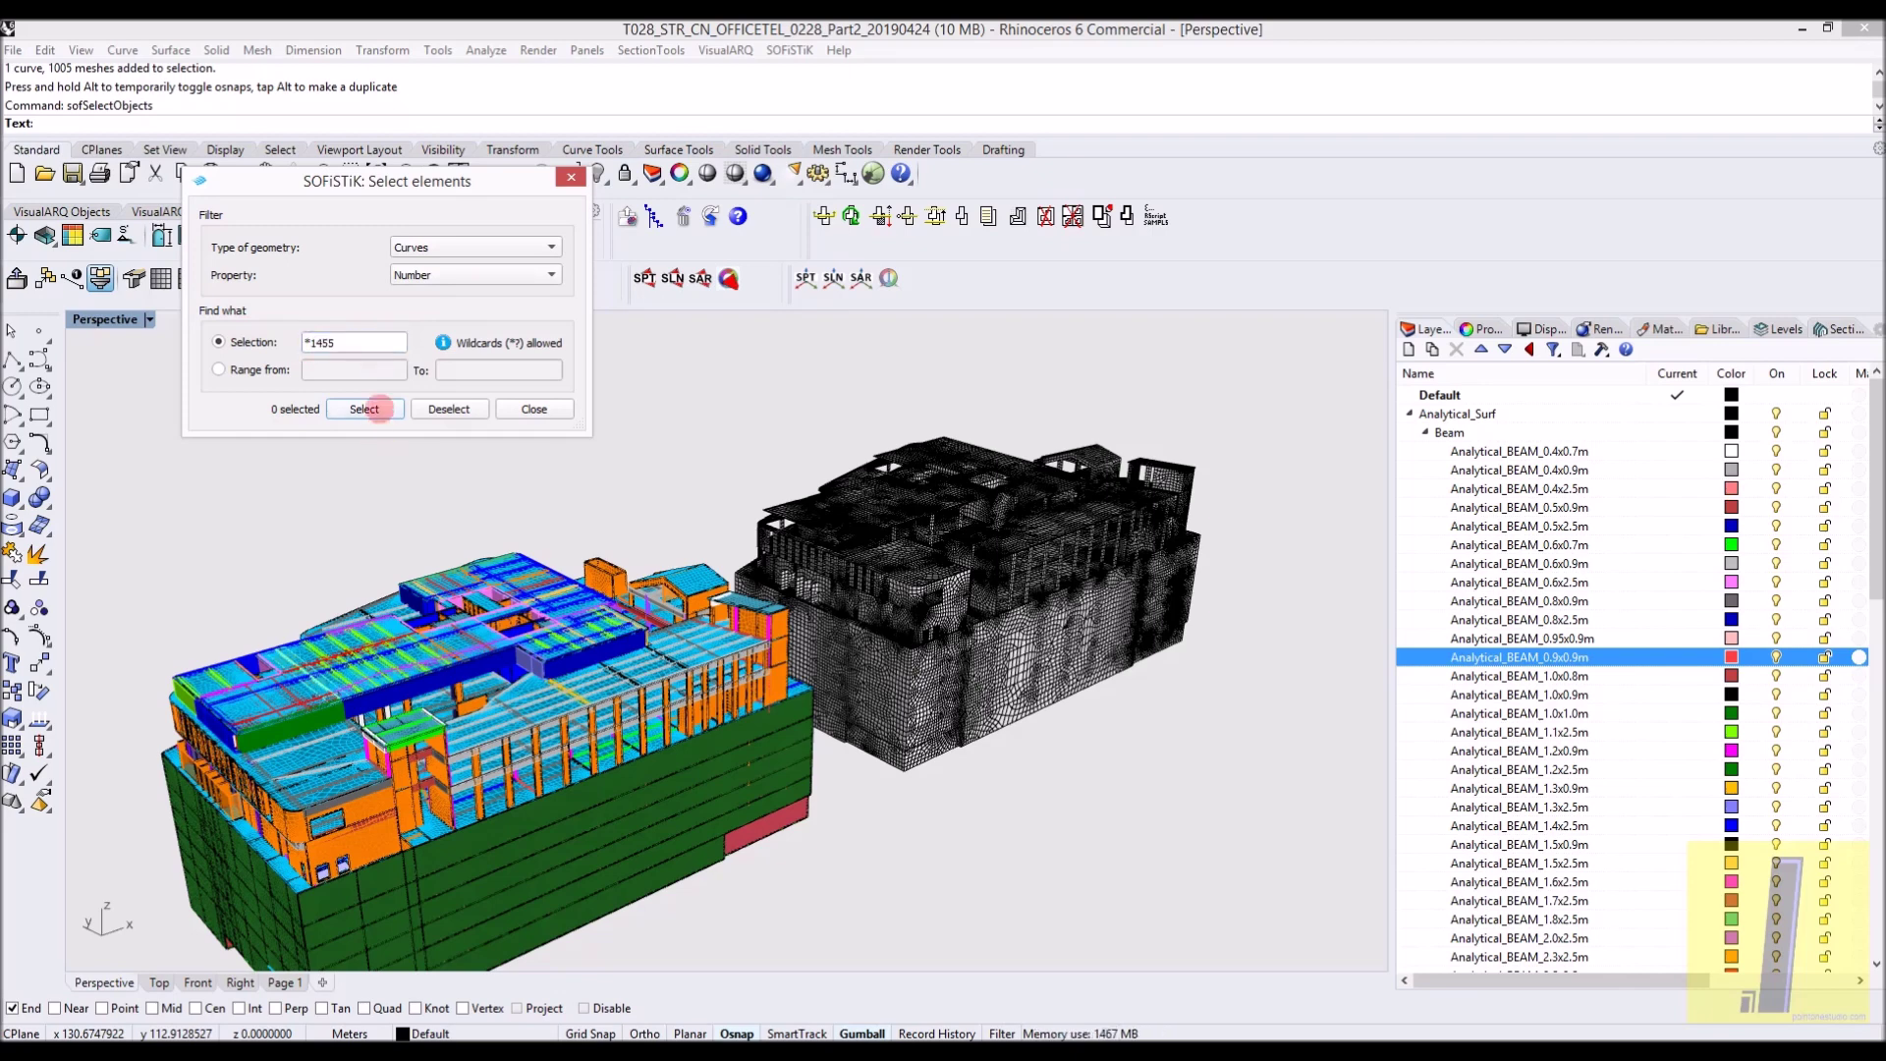
pyautogui.click(378, 410)
pyautogui.click(488, 548)
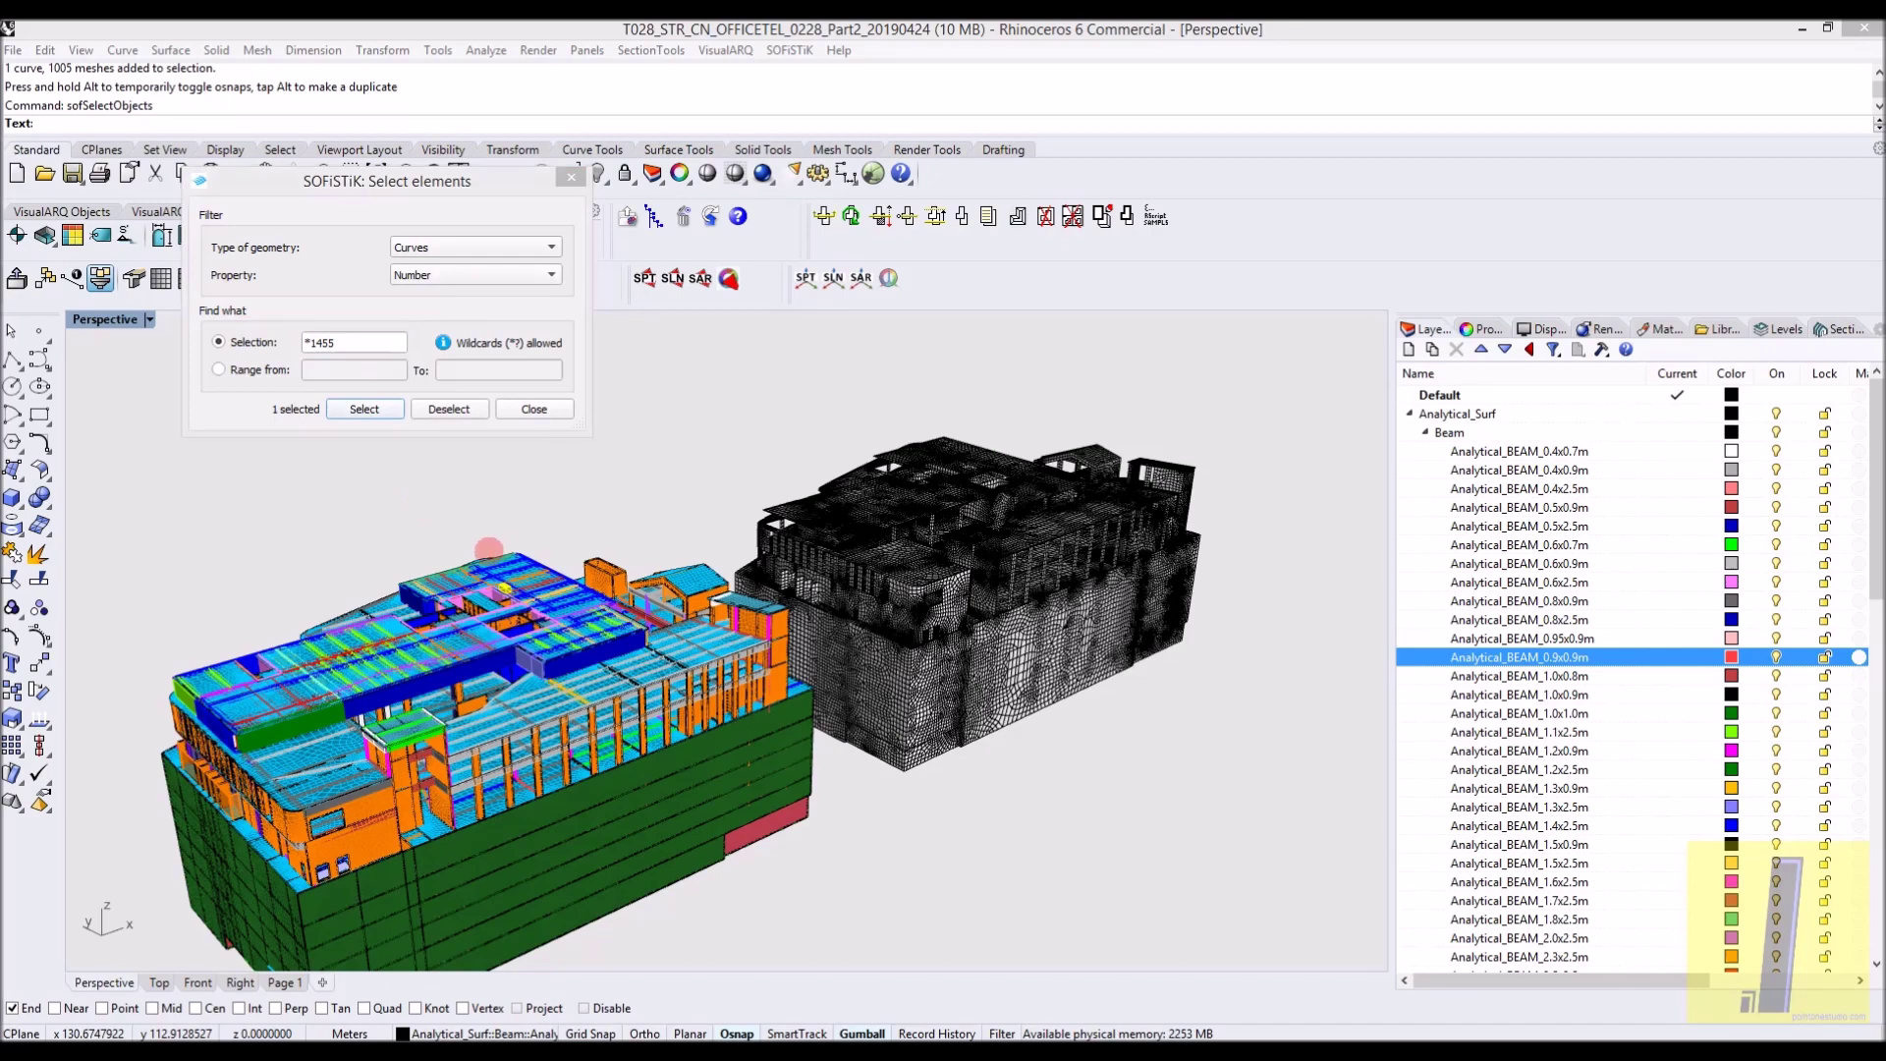
pyautogui.click(531, 408)
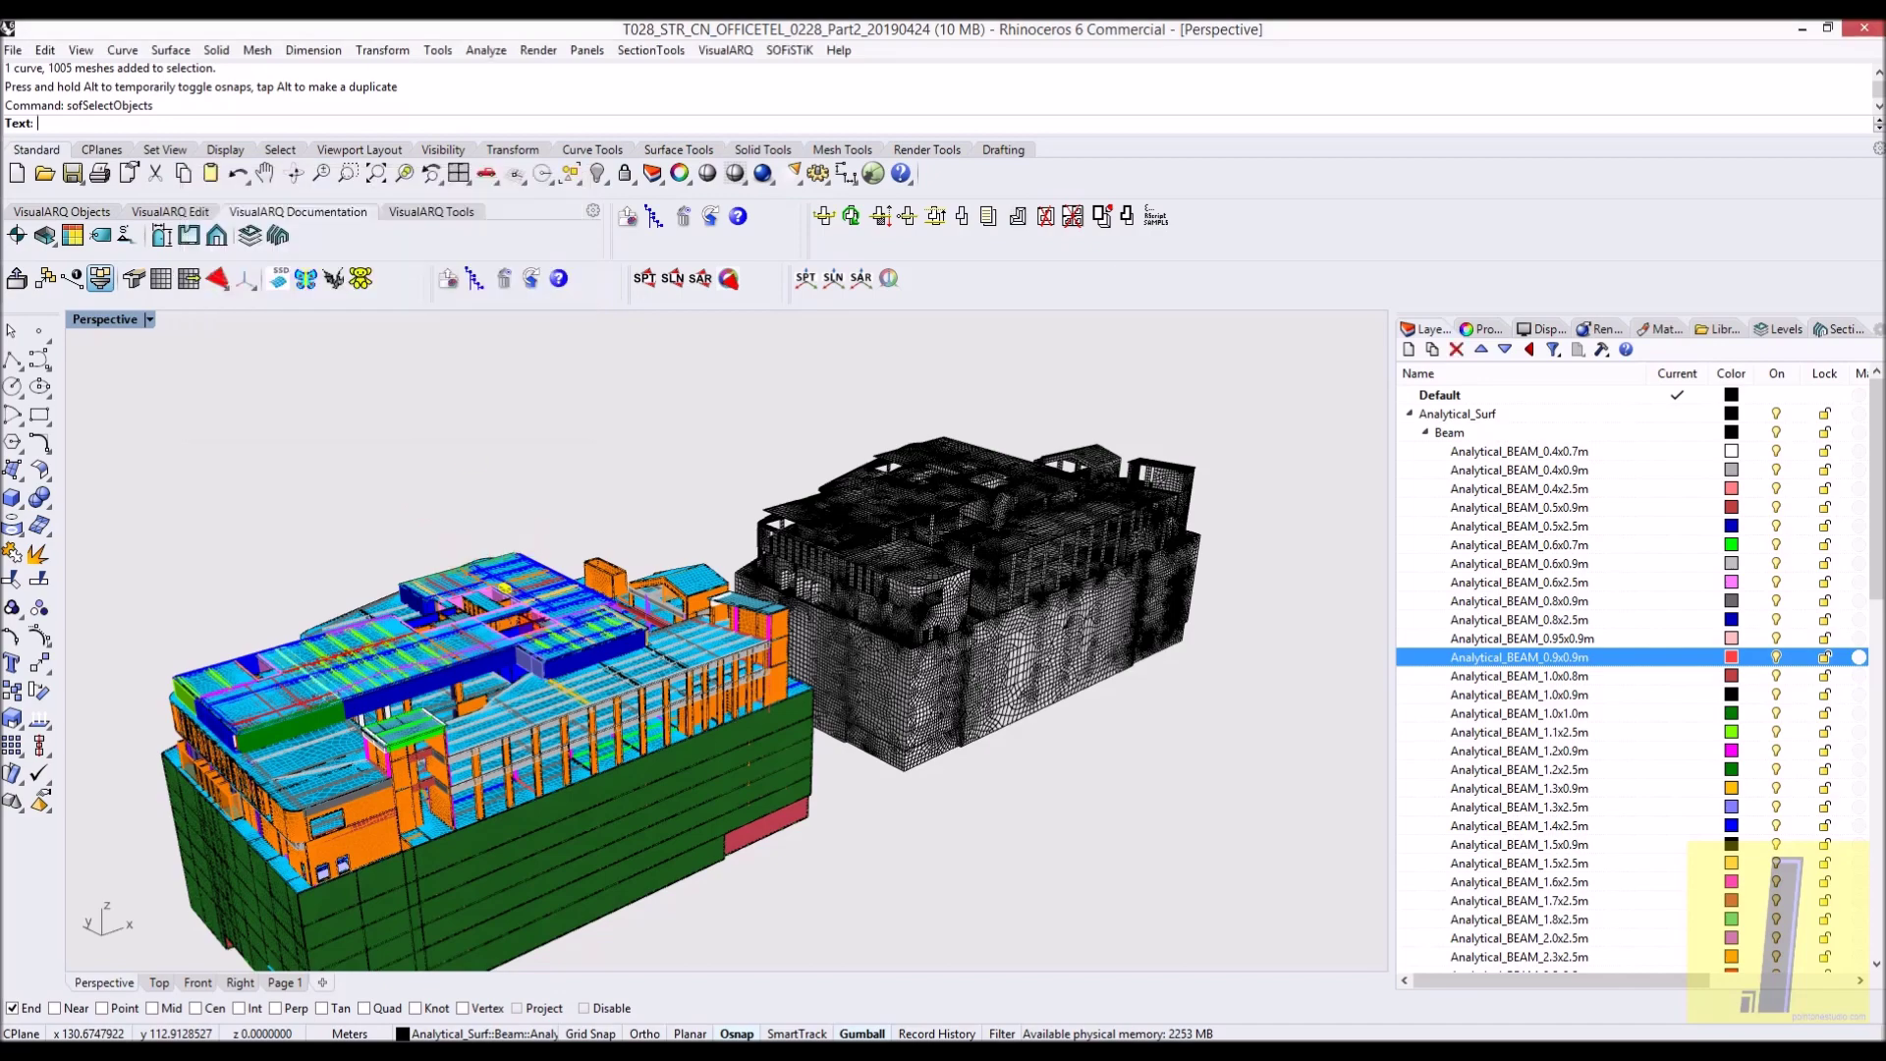
# Turn off the SOFiSTiK curve section display and the surface mesh display
pyautogui.scroll(2, 474, 566)
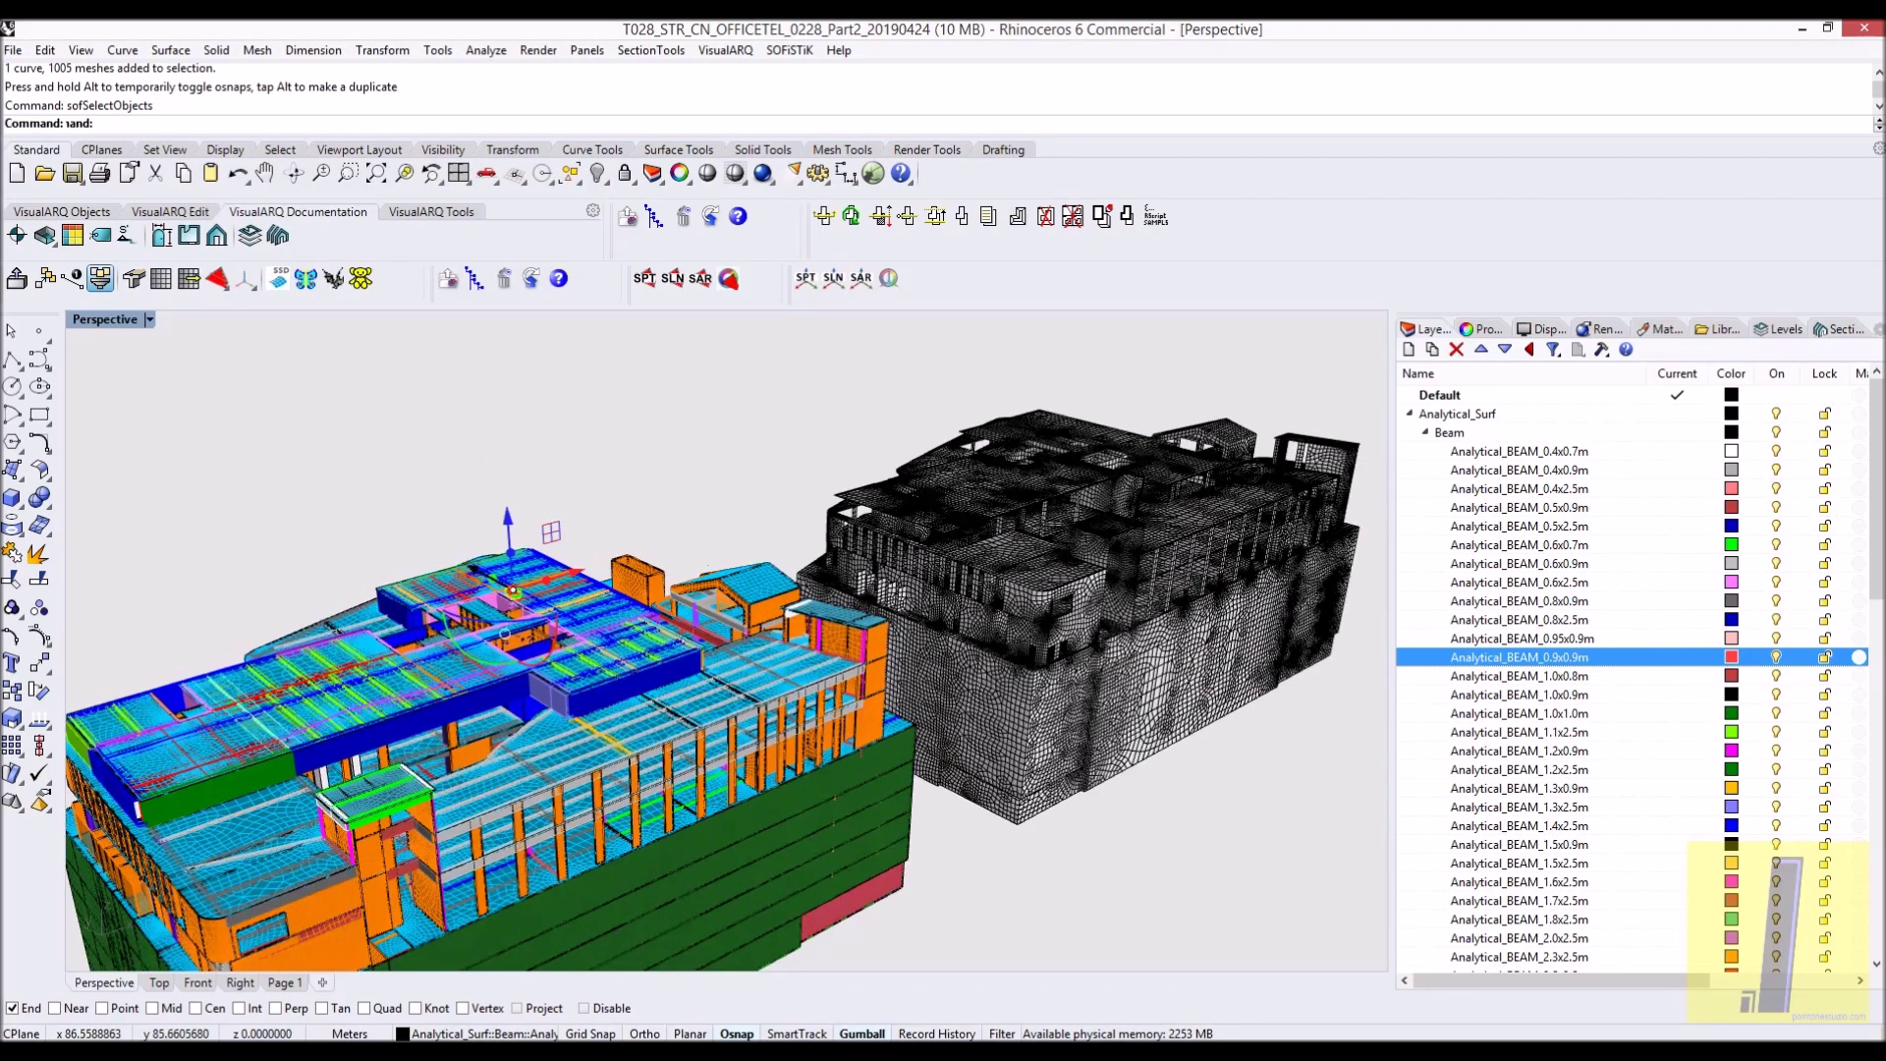
pyautogui.scroll(6, 492, 581)
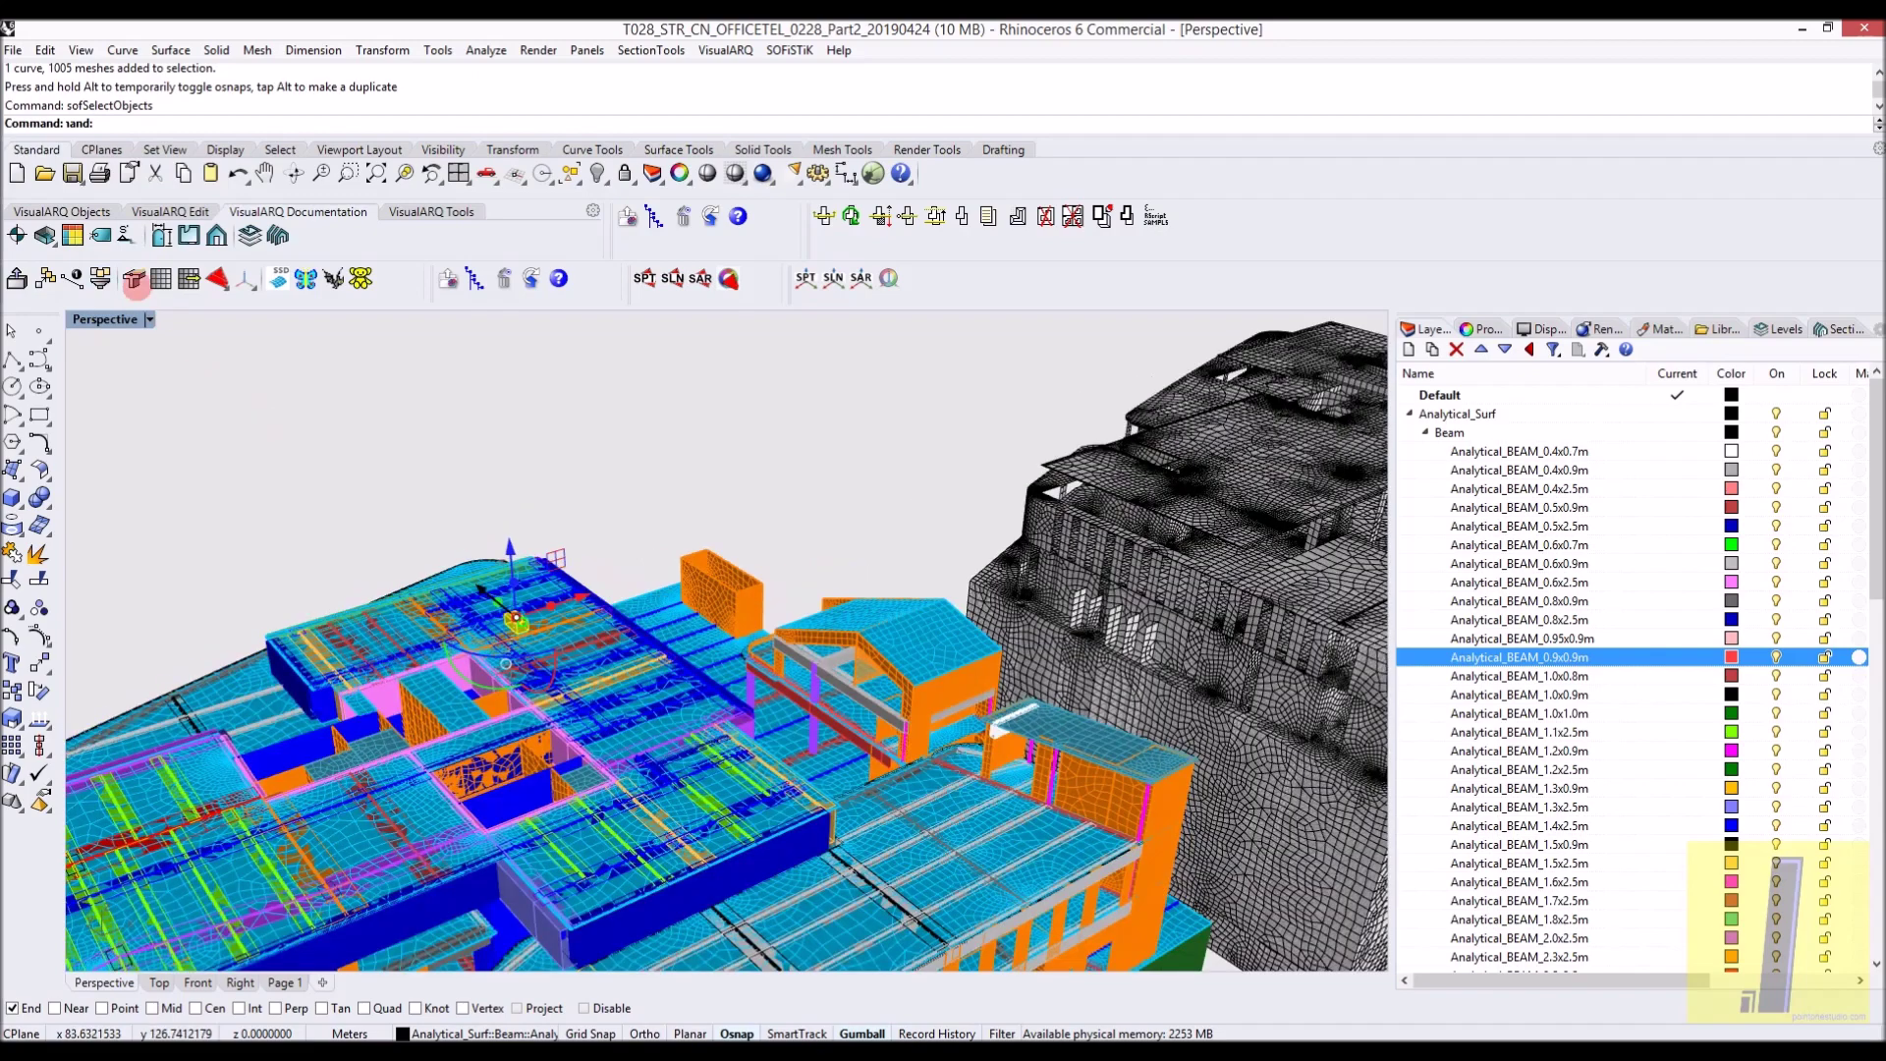
pyautogui.click(133, 279)
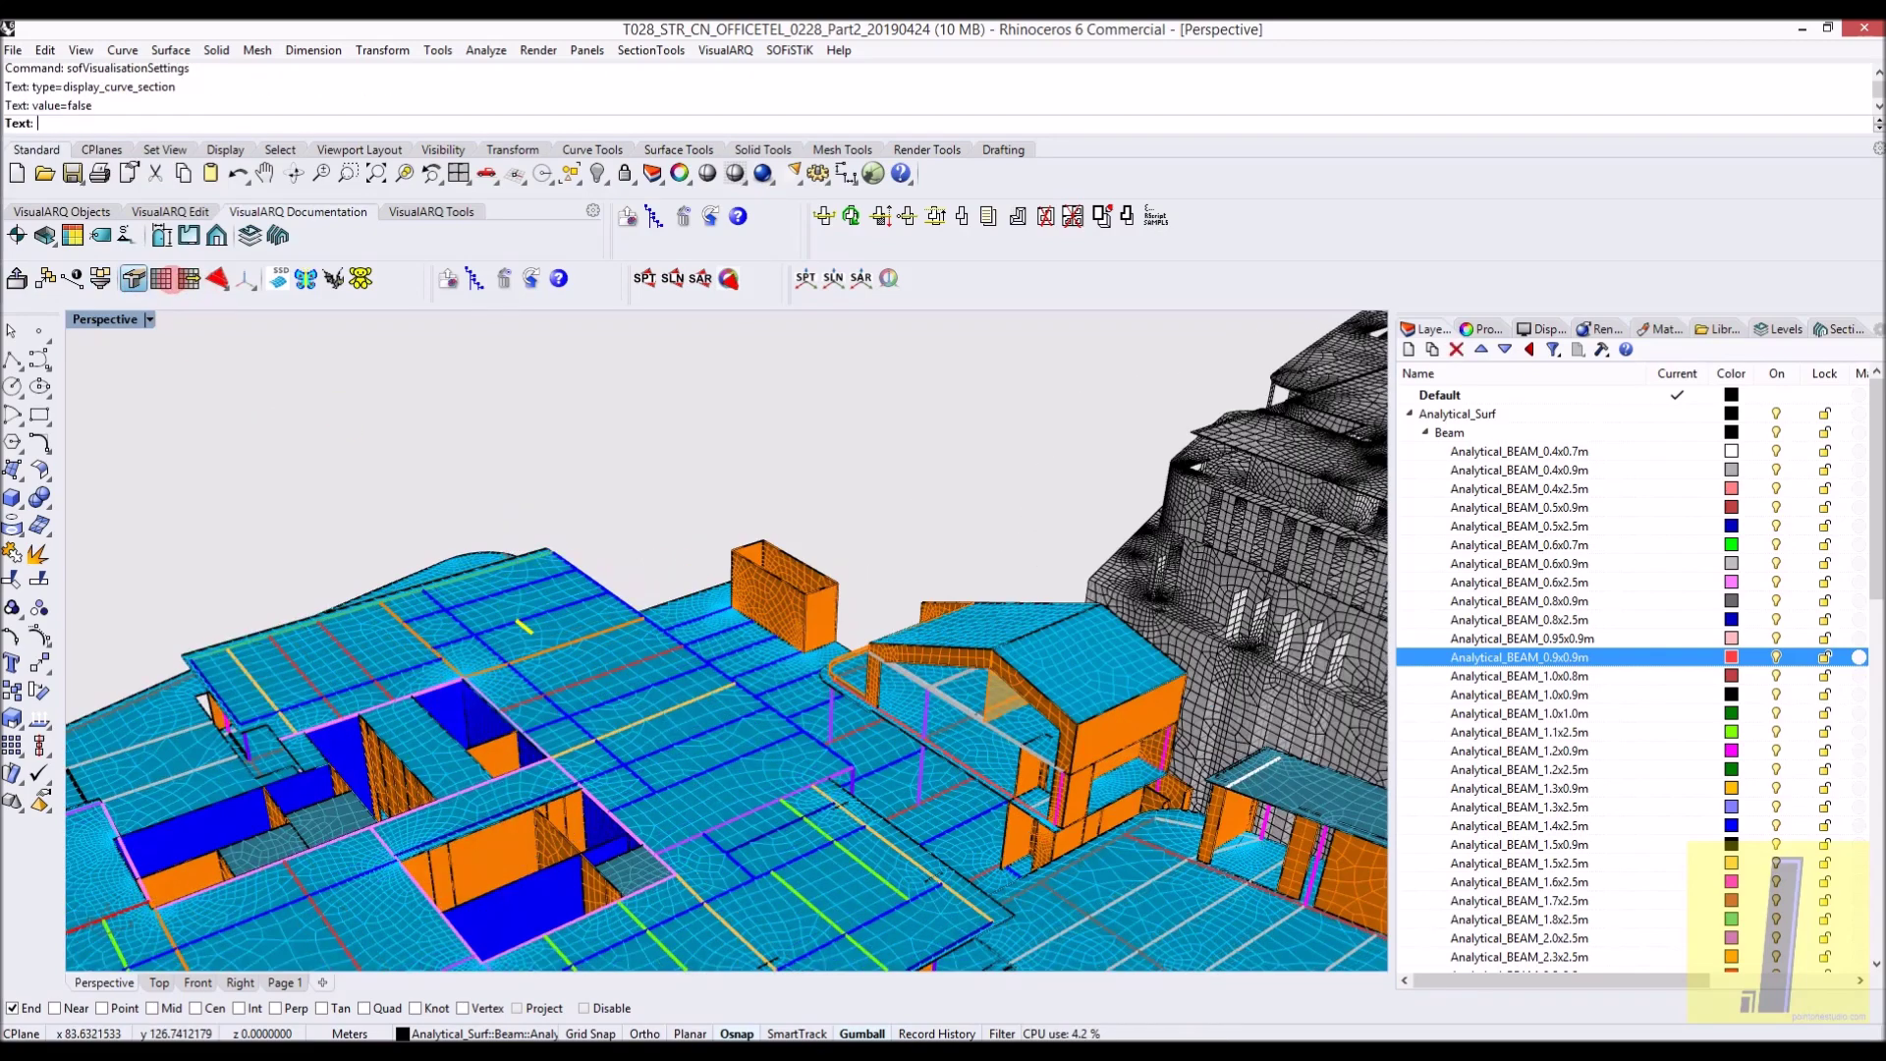
pyautogui.click(162, 279)
# Show the control points of the selected beam curve and pull its end point back from the beam junction
pyautogui.scroll(5, 510, 570)
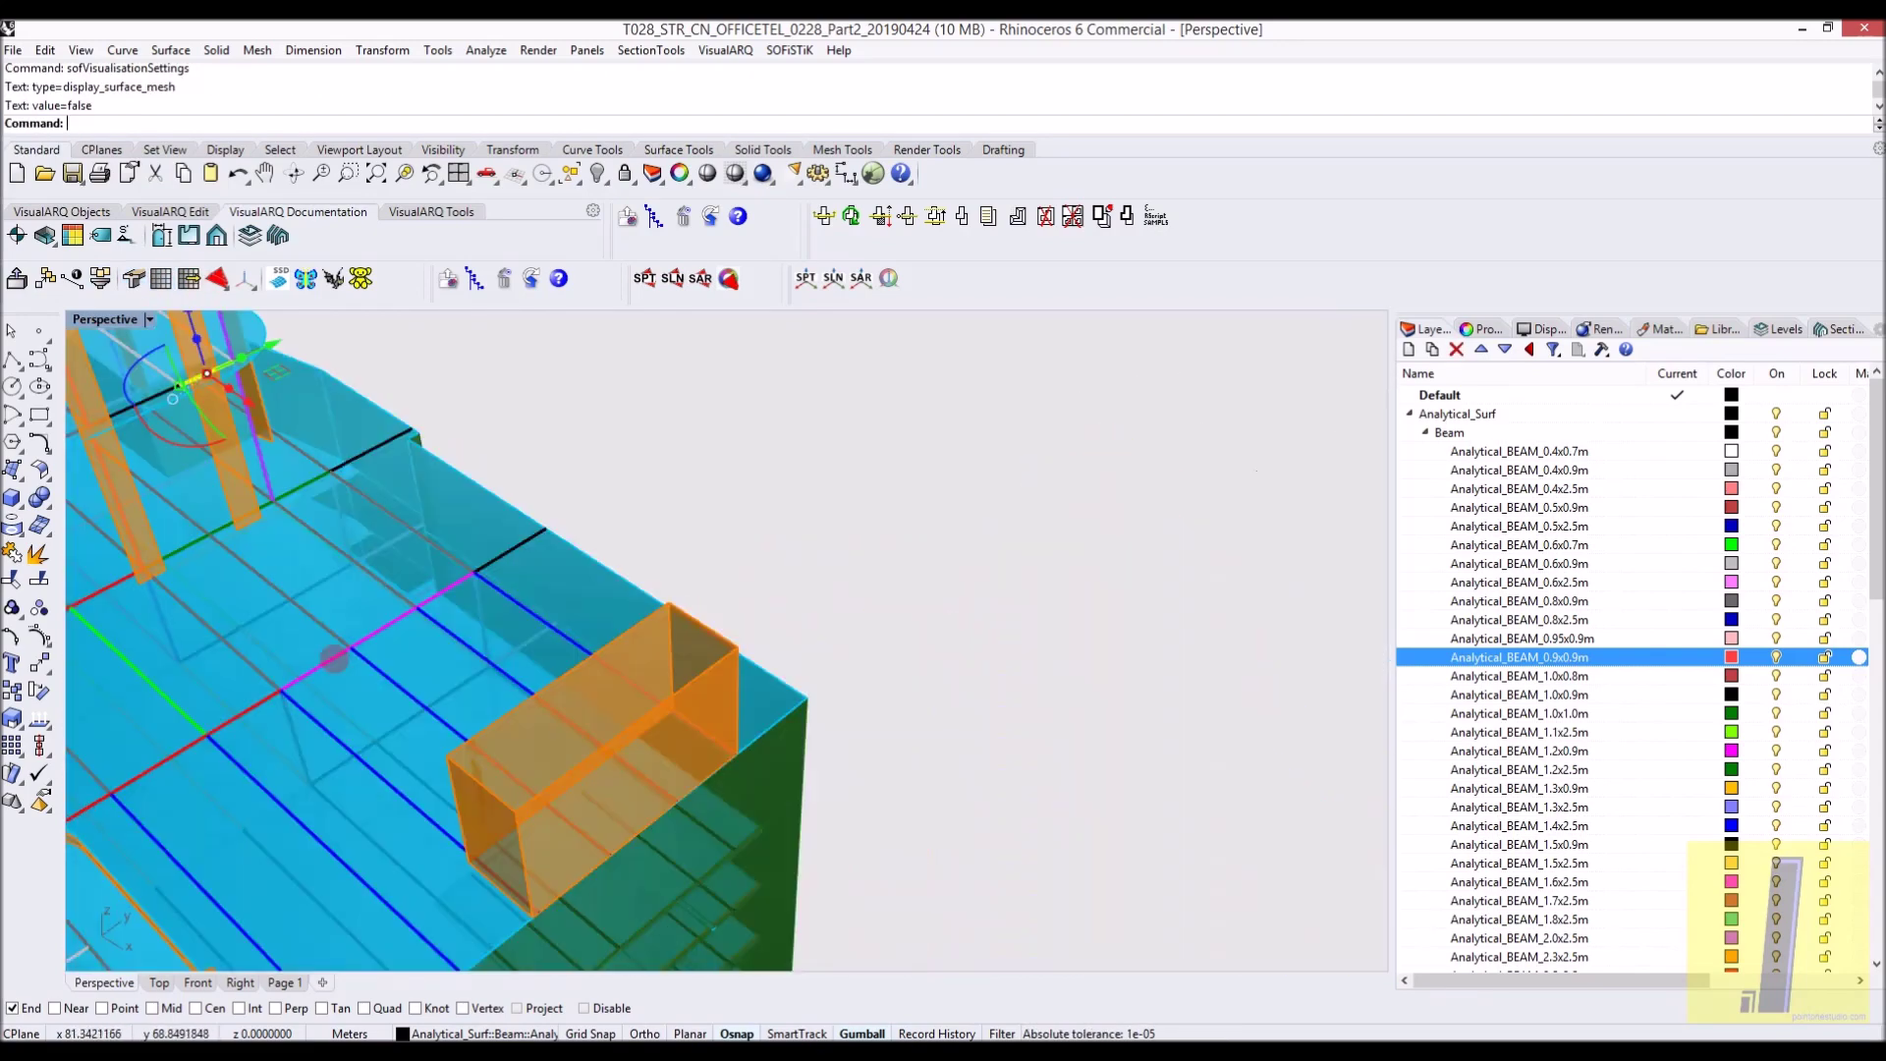
pyautogui.keyDown('shift'); pyautogui.moveTo(335, 659); pyautogui.dragTo(688, 766, button='right'); pyautogui.keyUp('shift')
pyautogui.scroll(7, 688, 761)
pyautogui.moveTo(536, 672)
pyautogui.mouseDown(button='right')
pyautogui.moveTo(315, 598)
pyautogui.moveTo(534, 700)
pyautogui.mouseUp(button='right')
pyautogui.scroll(7, 365, 604)
pyautogui.scroll(4, 534, 700)
pyautogui.press('F10')
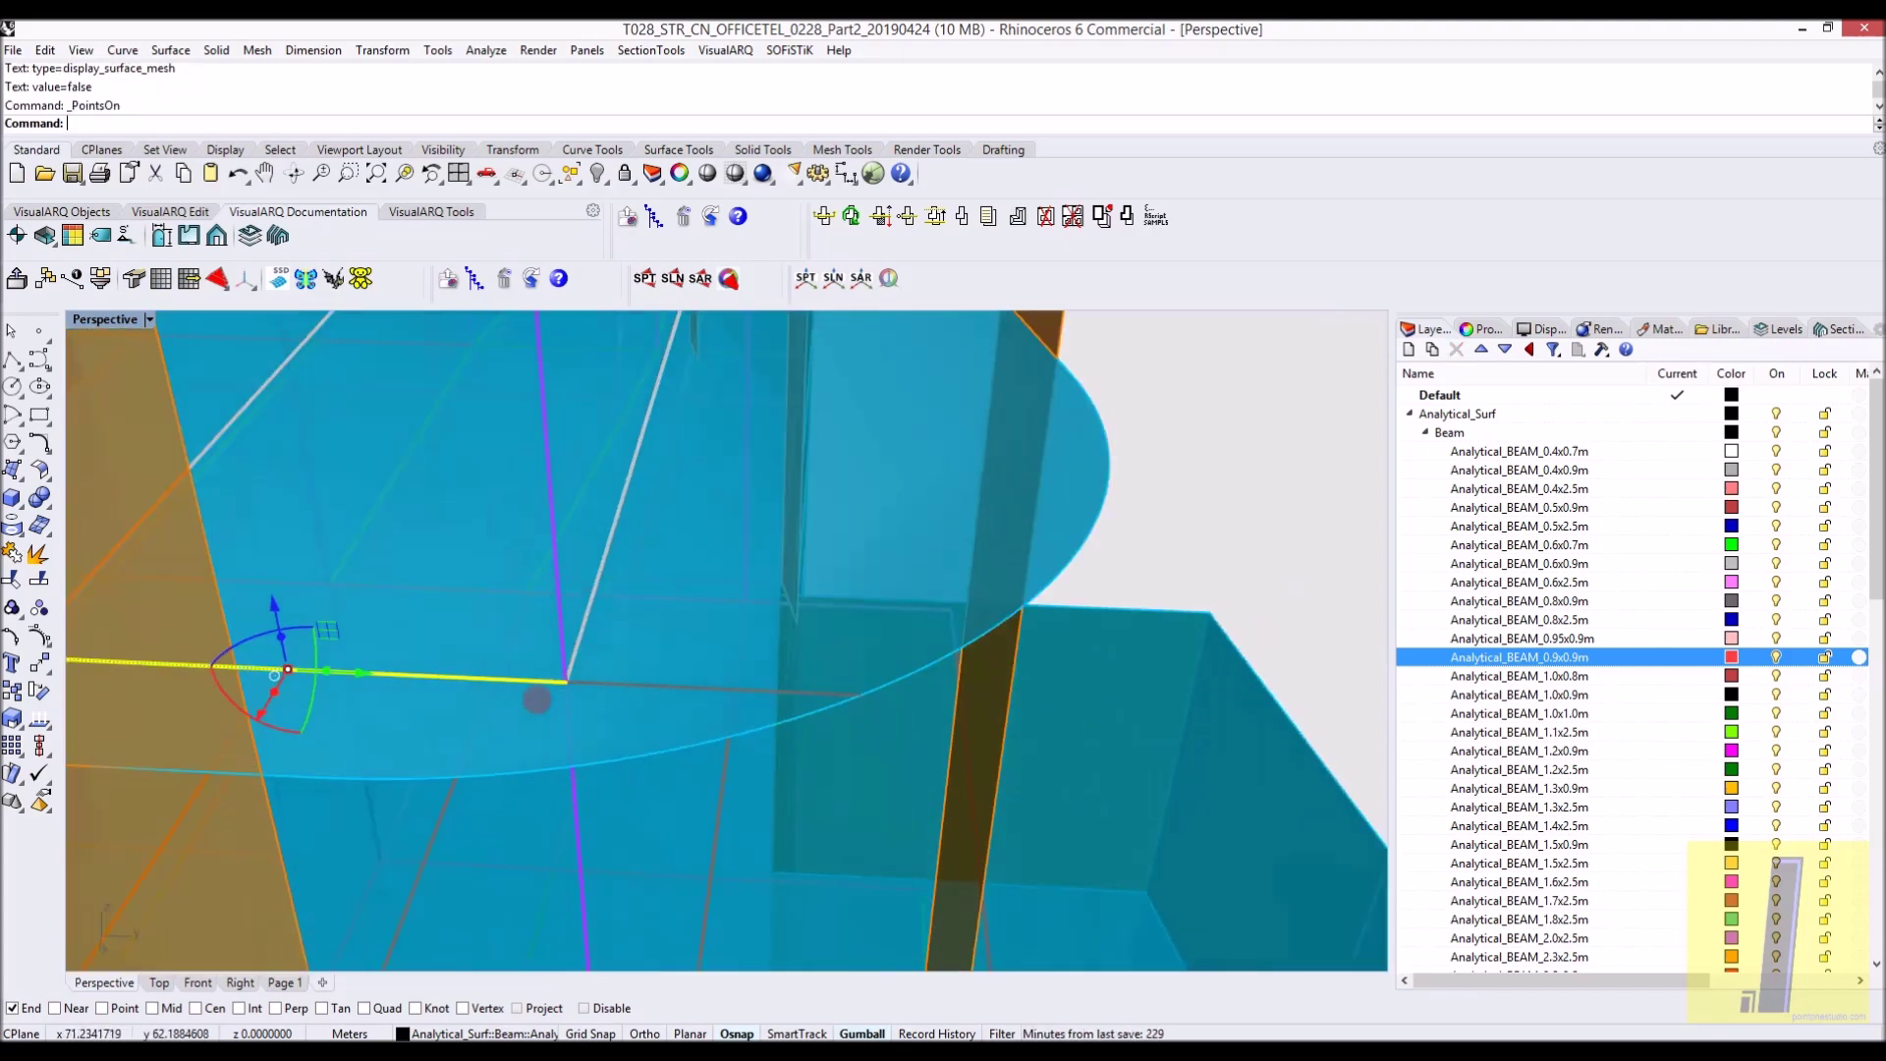
pyautogui.click(566, 681)
pyautogui.moveTo(565, 681); pyautogui.dragTo(363, 711)
pyautogui.scroll(-3, 356, 717)
pyautogui.moveTo(353, 715); pyautogui.dragTo(336, 594, button='right')
# Move the beam curve's end point onto the end of the adjoining beam curves at the junction
pyautogui.write('M')
pyautogui.press('Return')
pyautogui.click(330, 584)
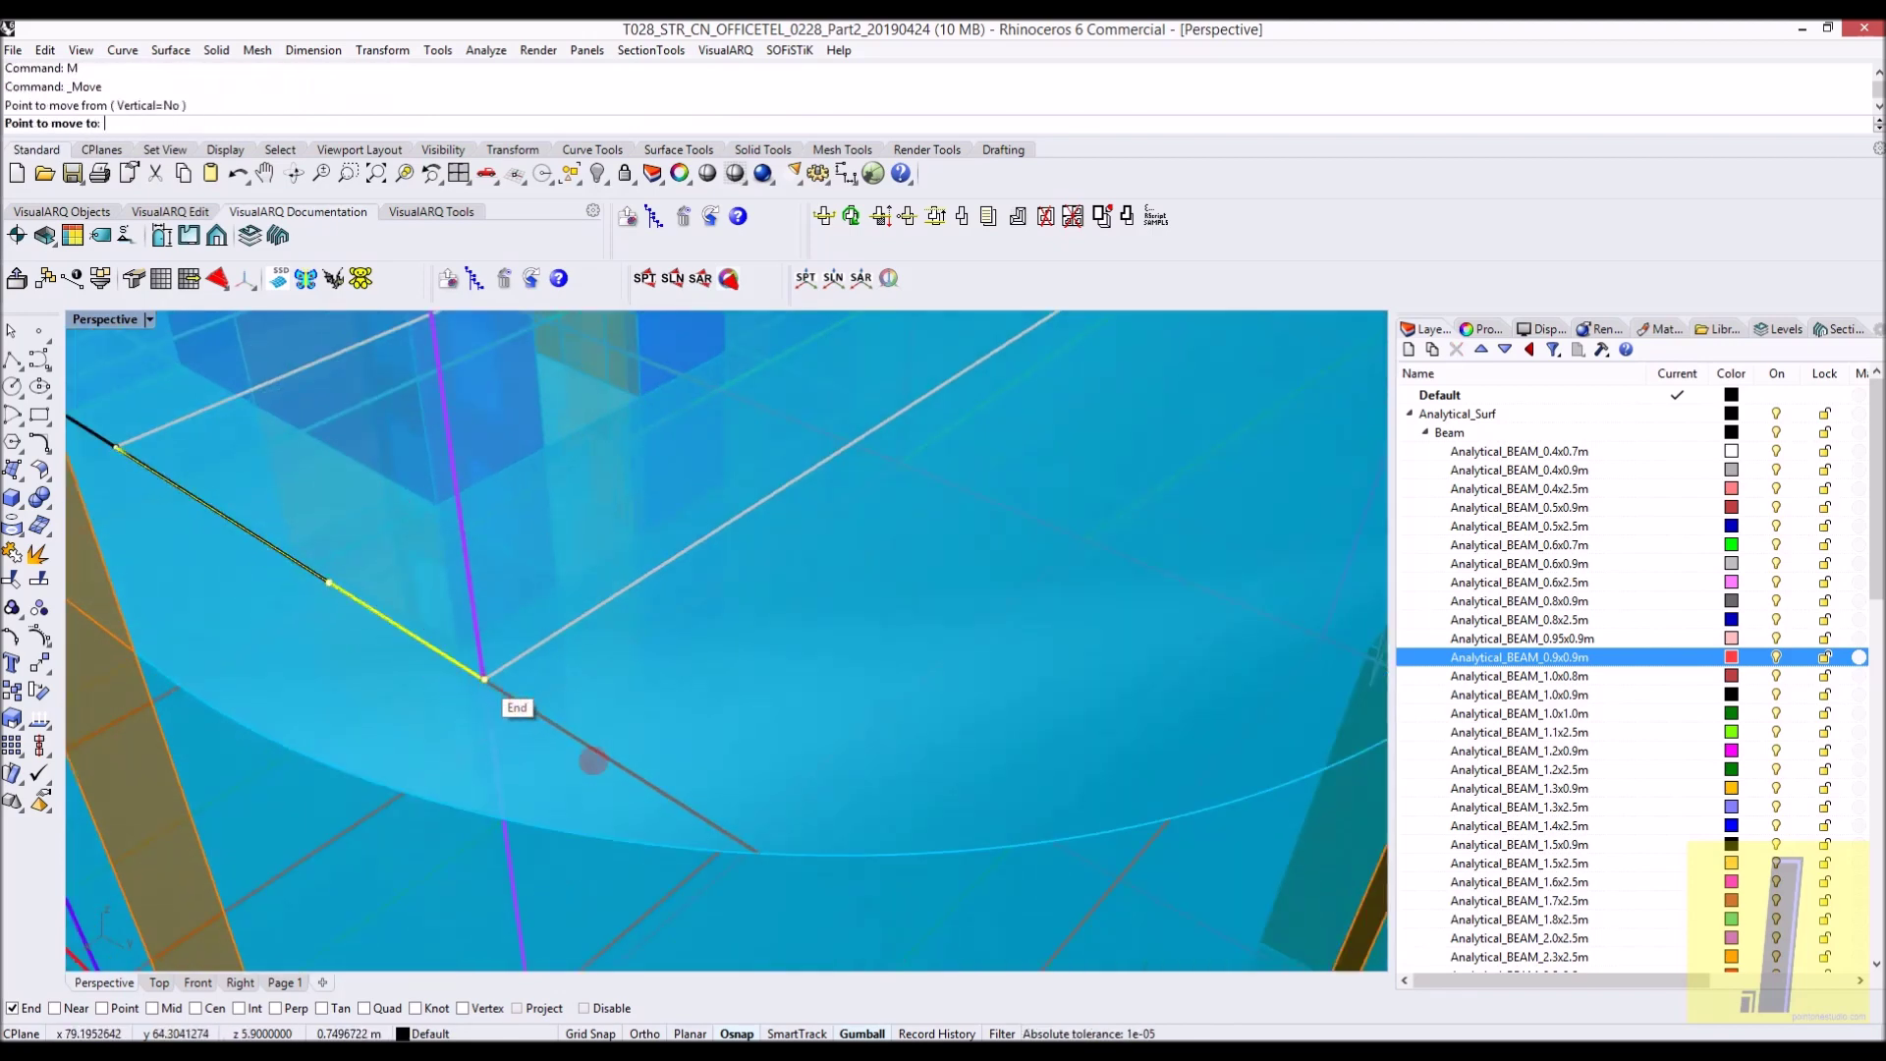
pyautogui.click(606, 735)
pyautogui.moveTo(606, 735); pyautogui.dragTo(803, 751, button='right')
pyautogui.scroll(2, 776, 722)
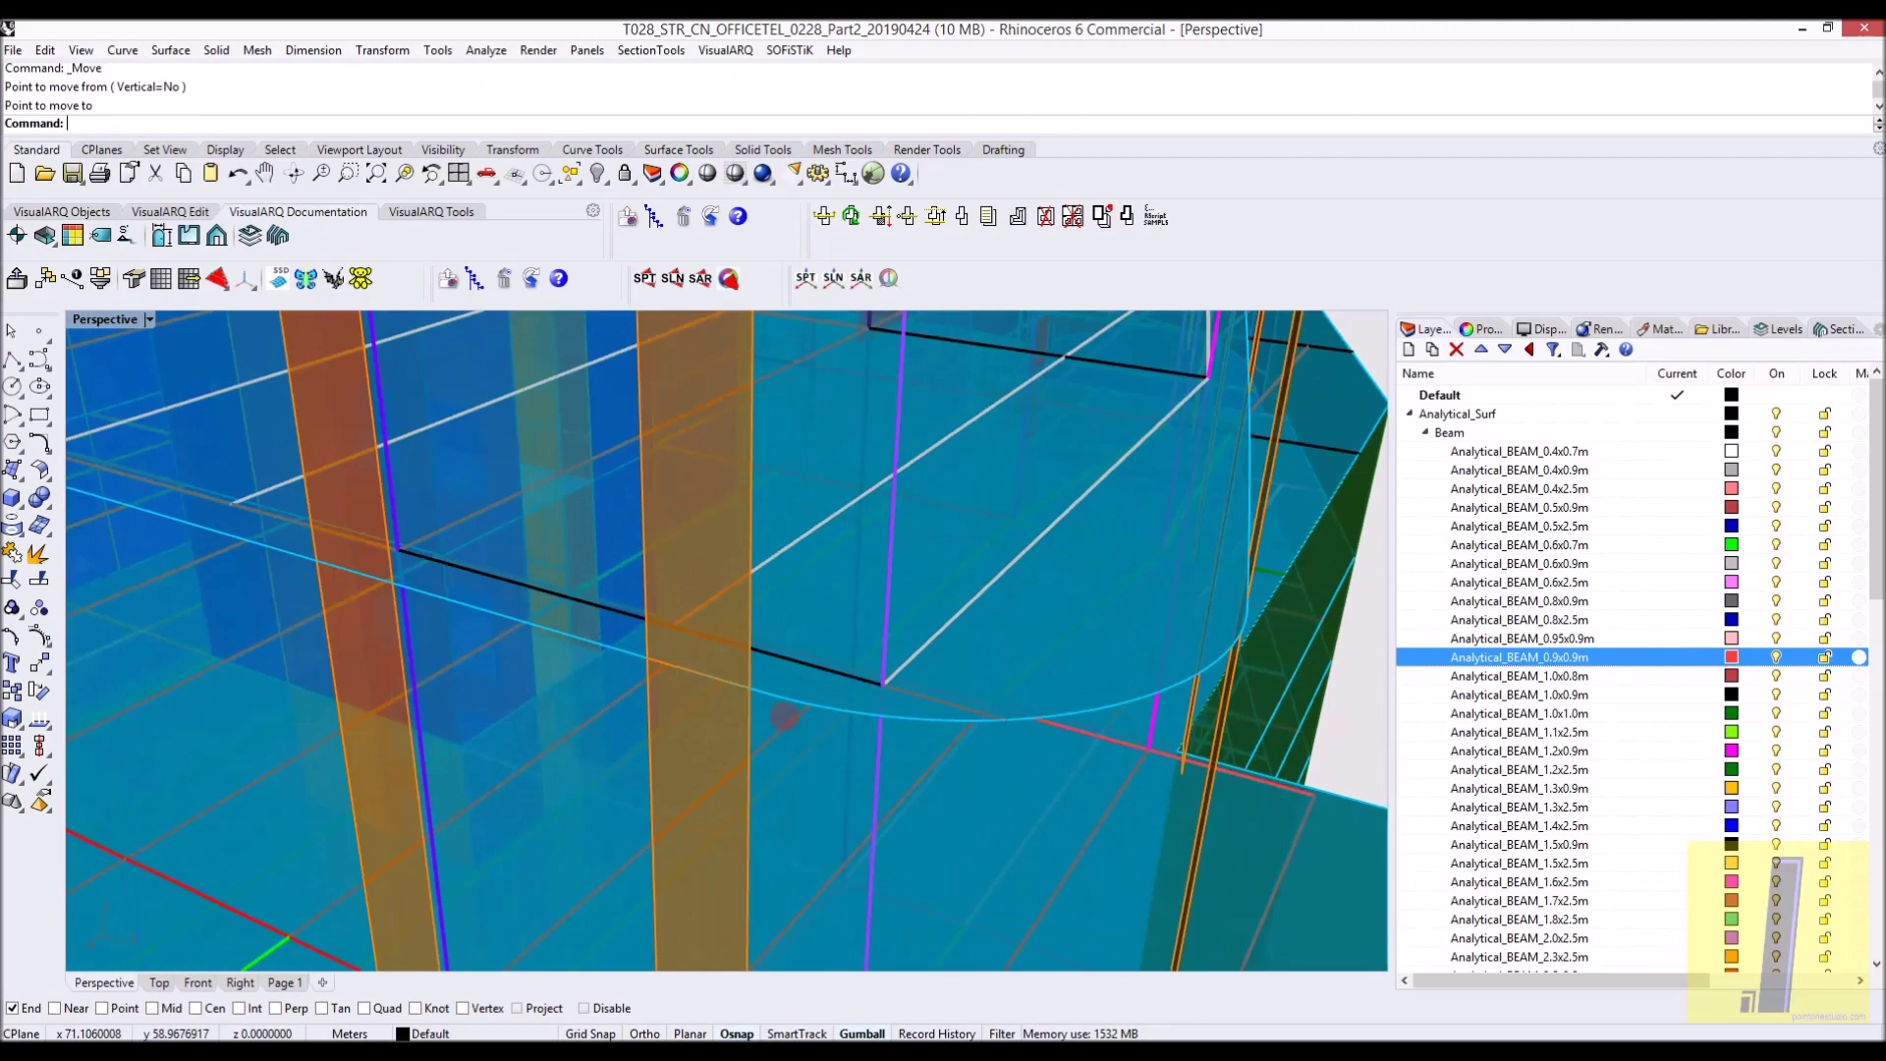
pyautogui.moveTo(785, 716); pyautogui.dragTo(640, 562, button='right')
pyautogui.click(850, 653)
# Select the whole coloured analytical model, review its SOFiSTiK export and meshing settings without exporting, and clear the selection
pyautogui.scroll(-5, 786, 652)
pyautogui.scroll(-4, 725, 638)
pyautogui.scroll(-6, 628, 628)
pyautogui.scroll(-3, 640, 562)
pyautogui.moveTo(771, 666); pyautogui.dragTo(624, 584, button='right')
pyautogui.moveTo(1118, 944); pyautogui.dragTo(413, 324)
pyautogui.moveTo(451, 404); pyautogui.dragTo(962, 447, button='right')
pyautogui.click(22, 278)
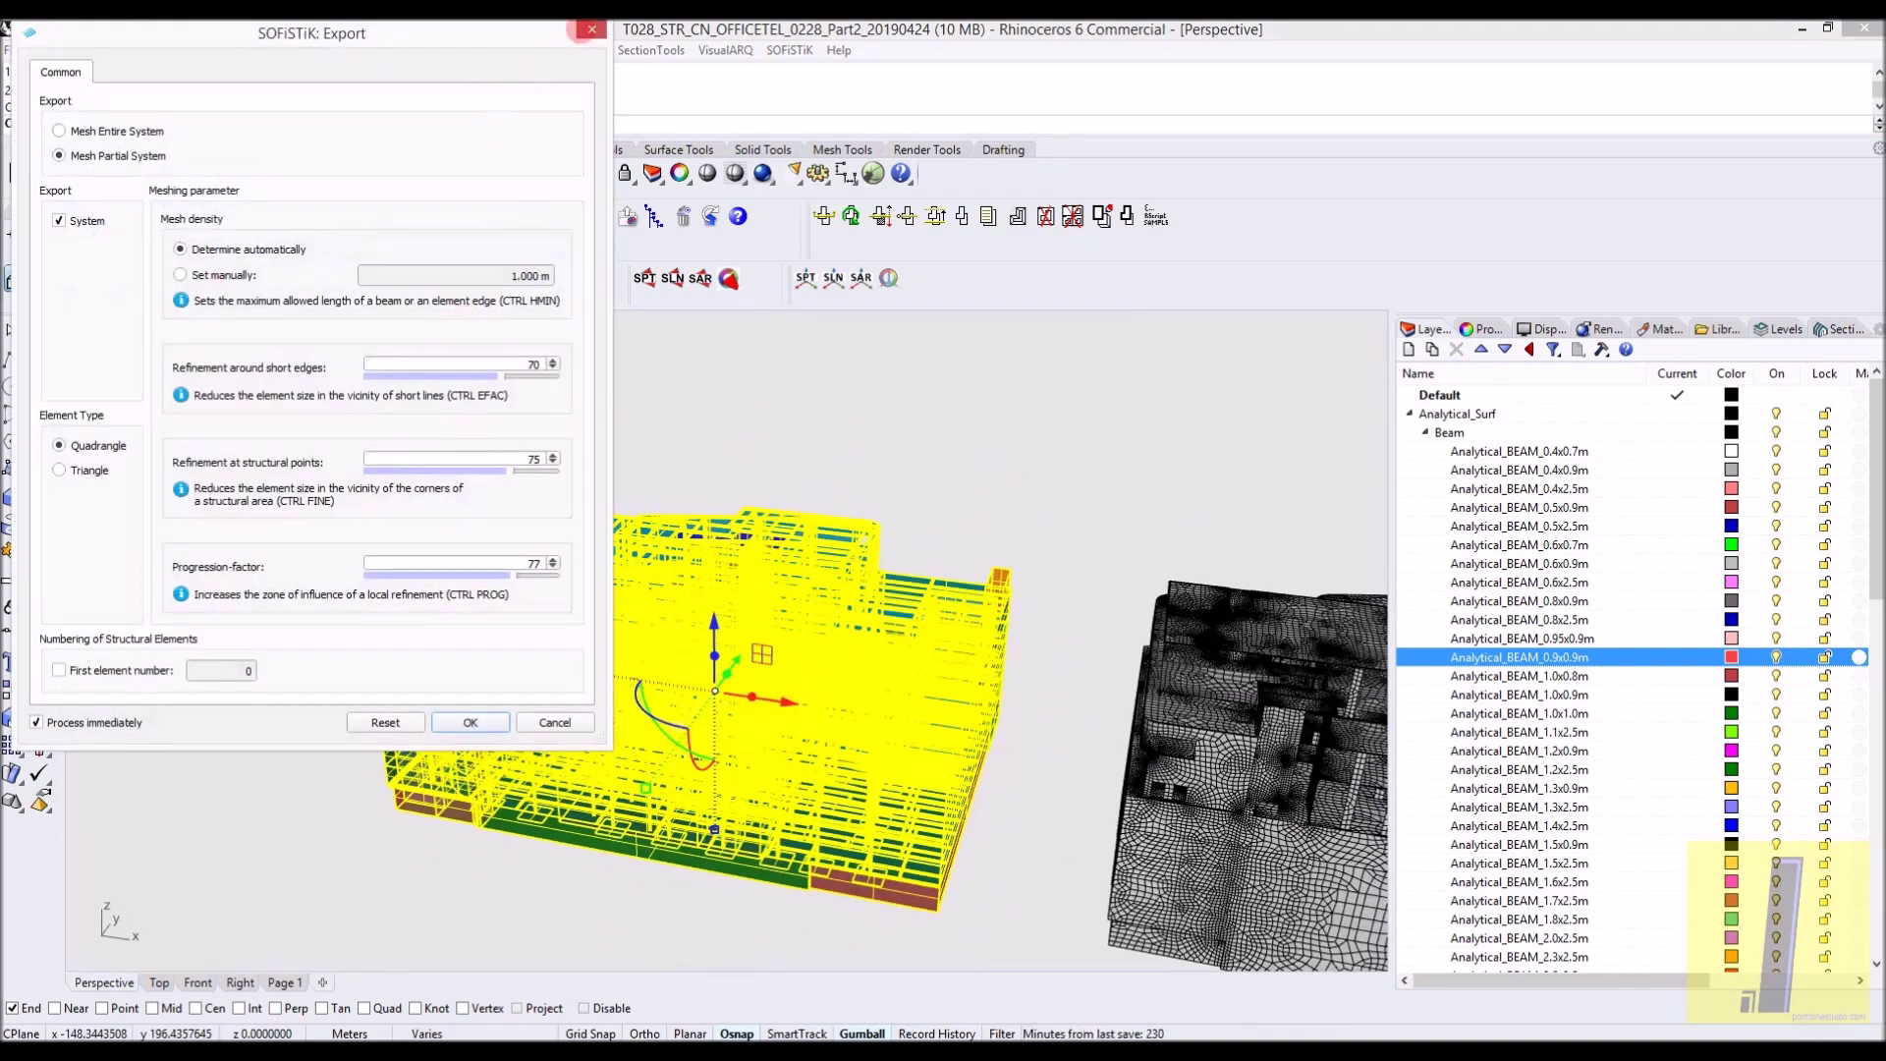
pyautogui.click(589, 29)
pyautogui.click(1149, 556)
# Switch to SOFiSTiK Structural Desktop, select the Manual_Text_Load task under Linear Analysis and show the system visualisation
pyautogui.moveTo(1136, 551); pyautogui.dragTo(629, 590, button='right')
pyautogui.scroll(4, 781, 629)
pyautogui.moveTo(781, 629); pyautogui.dragTo(629, 580, button='right')
pyautogui.scroll(-4, 727, 589)
pyautogui.click(470, 1050)
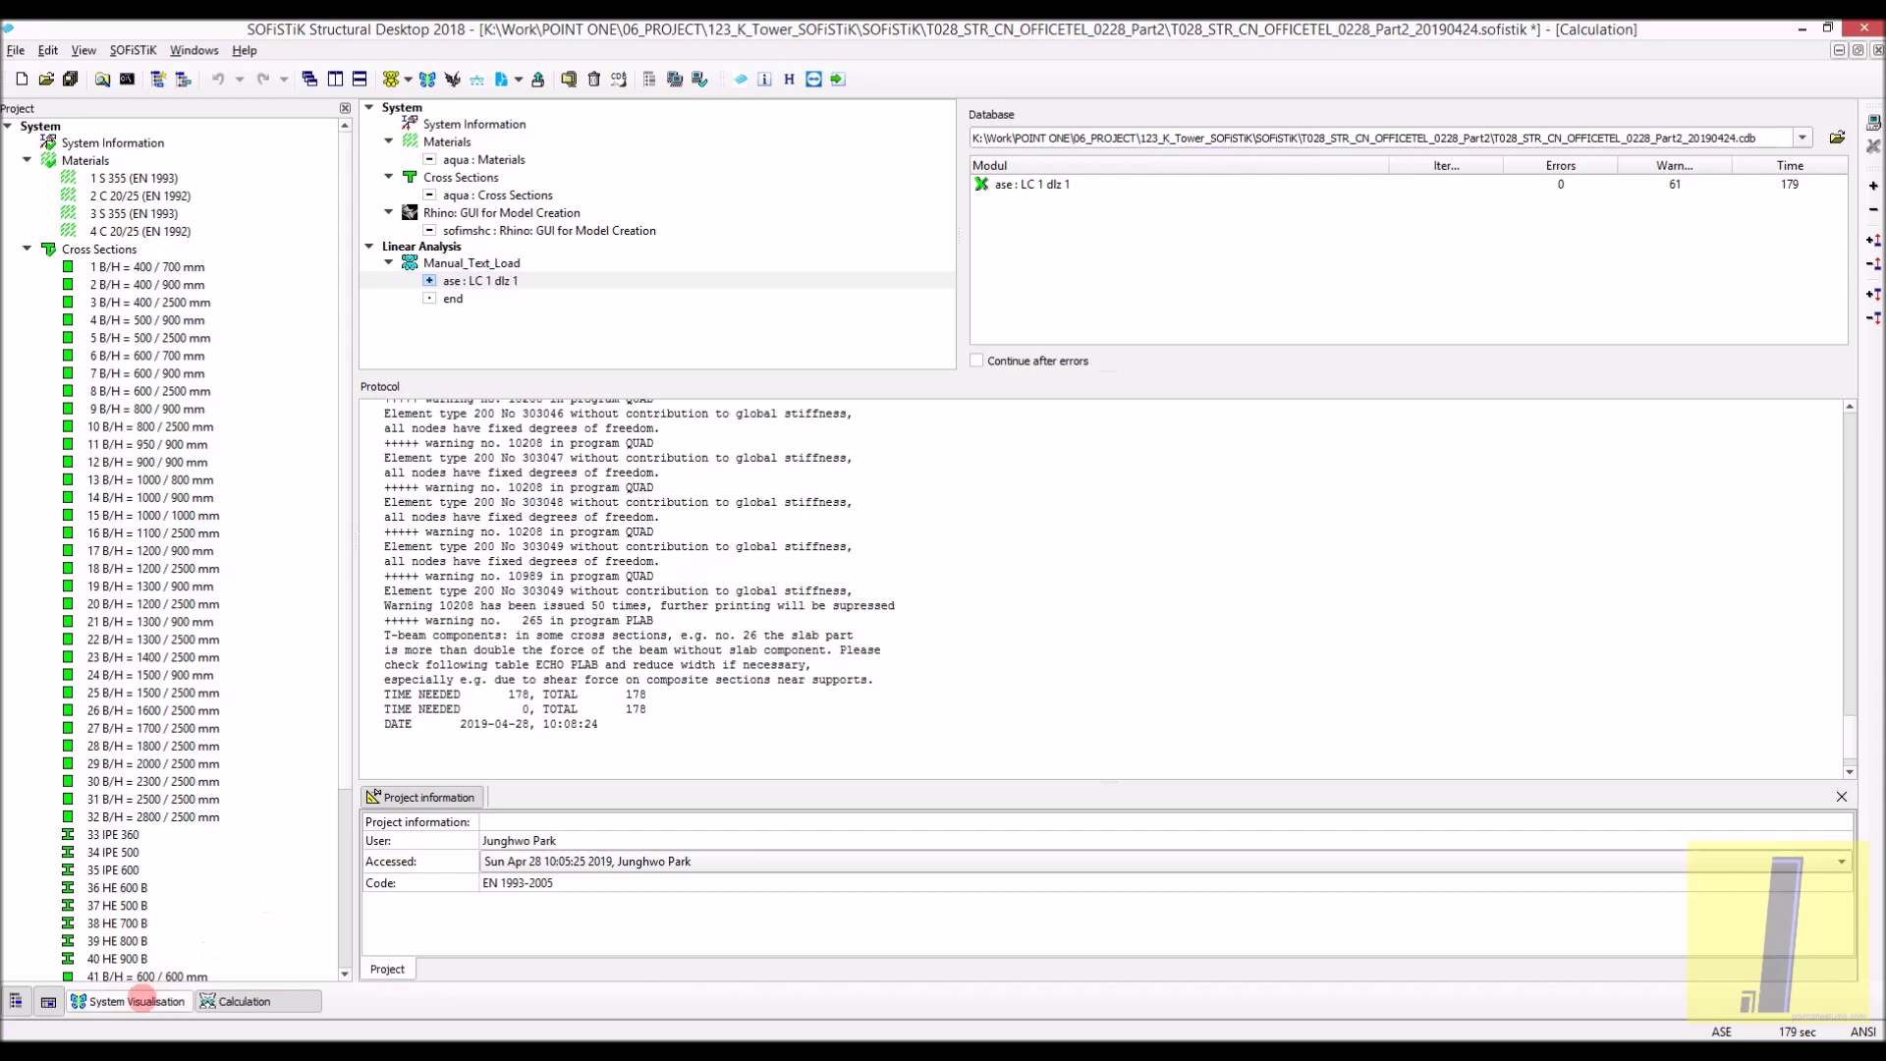
pyautogui.scroll(-5, 236, 255)
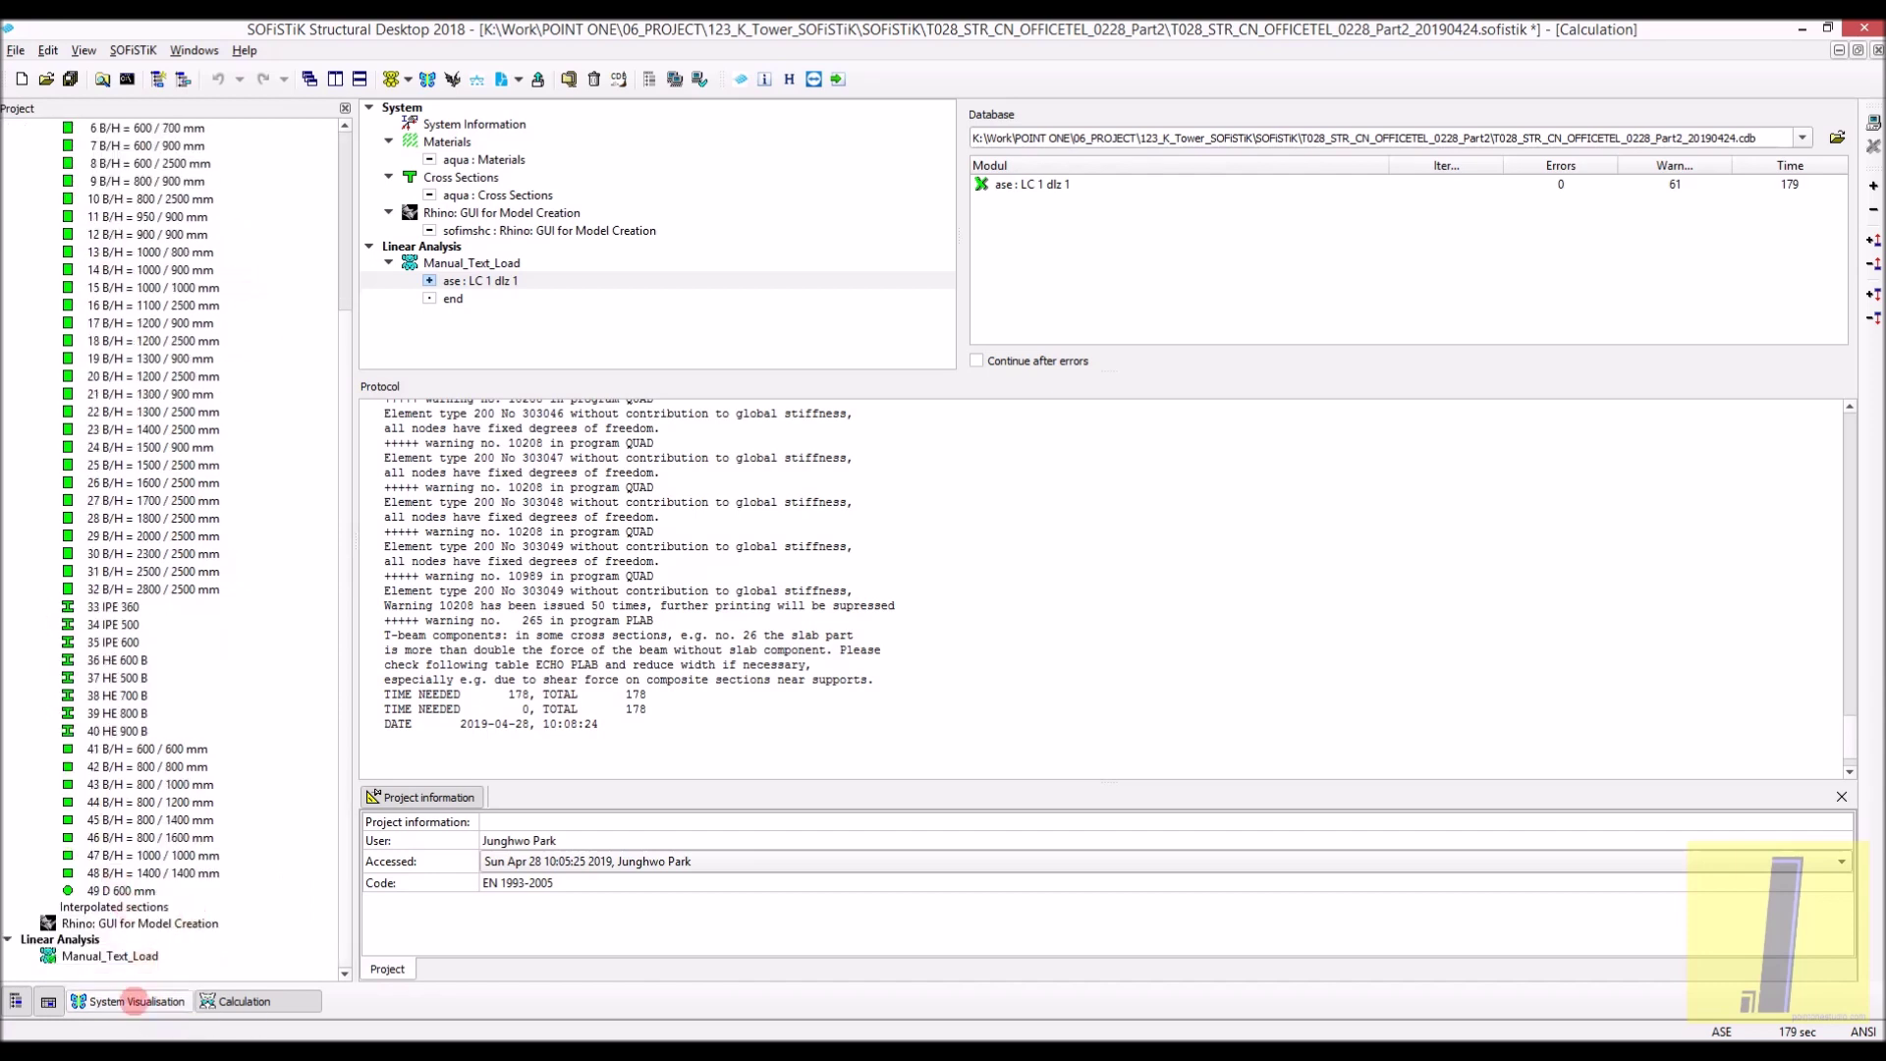
pyautogui.click(141, 953)
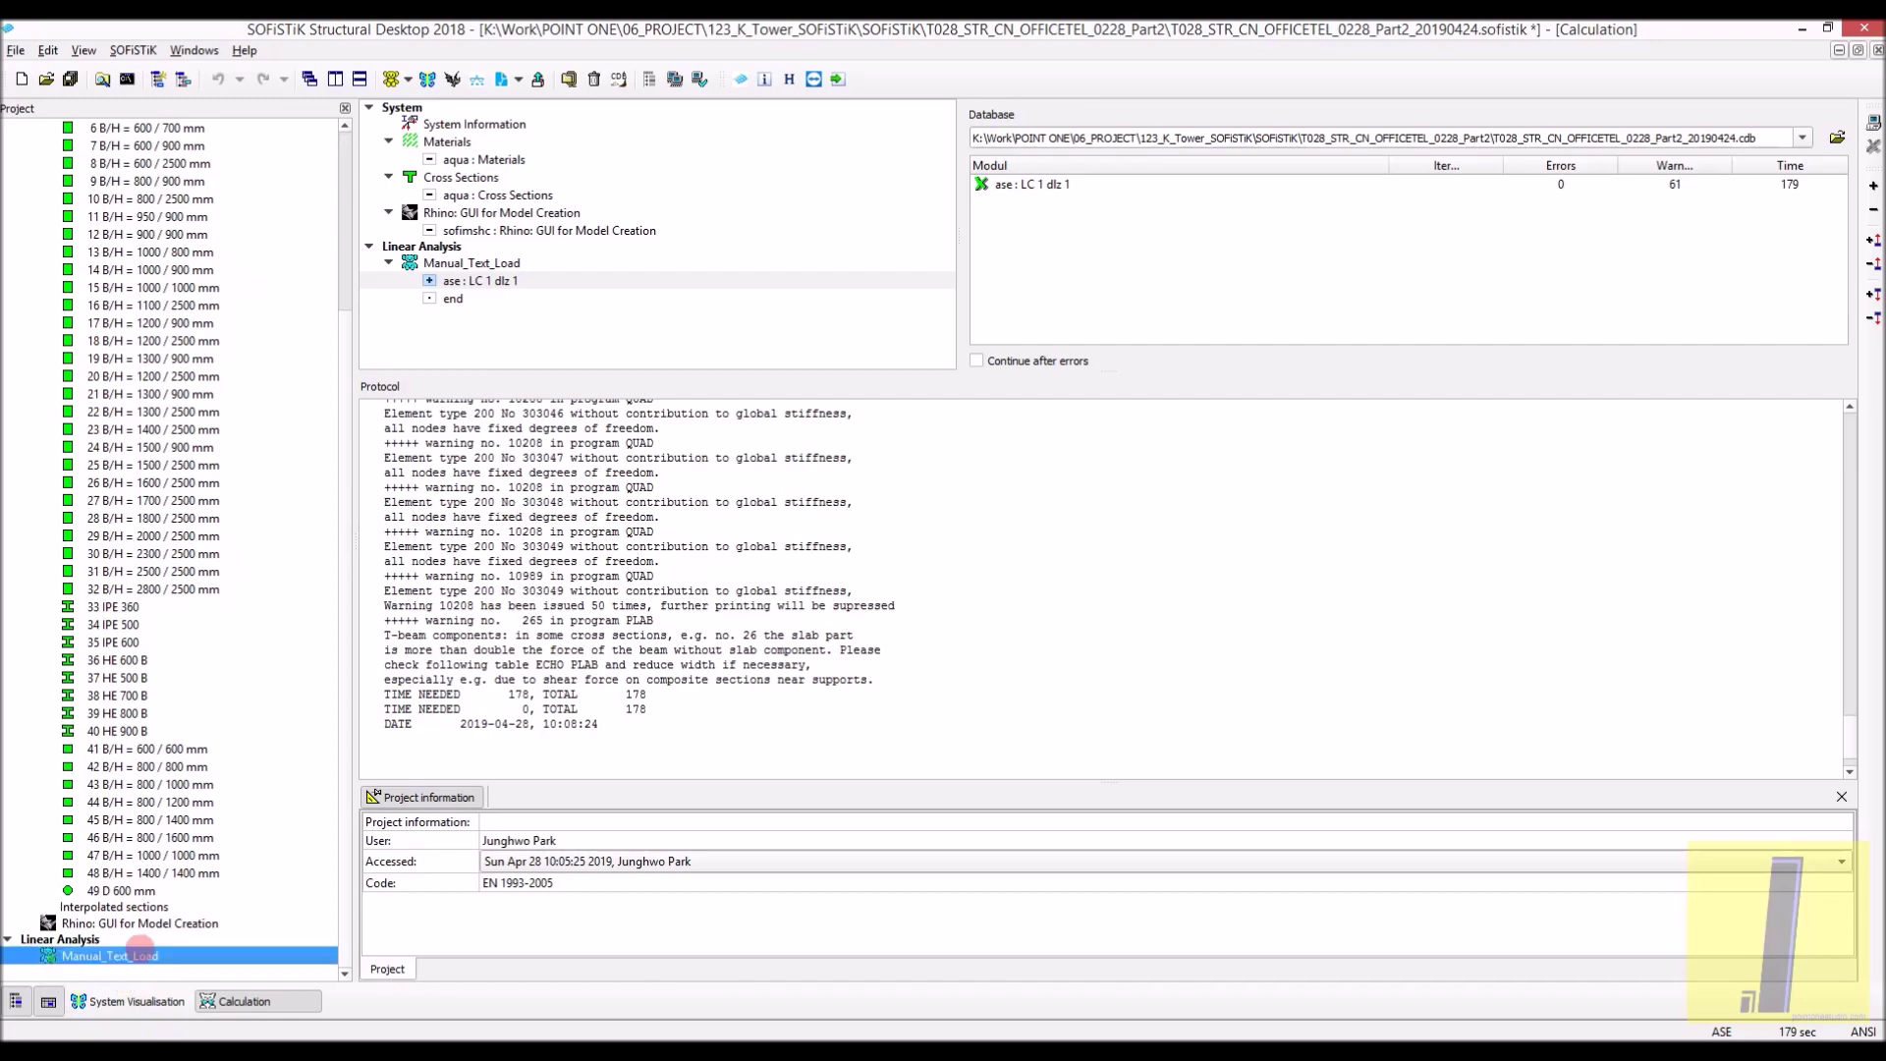
pyautogui.click(140, 1001)
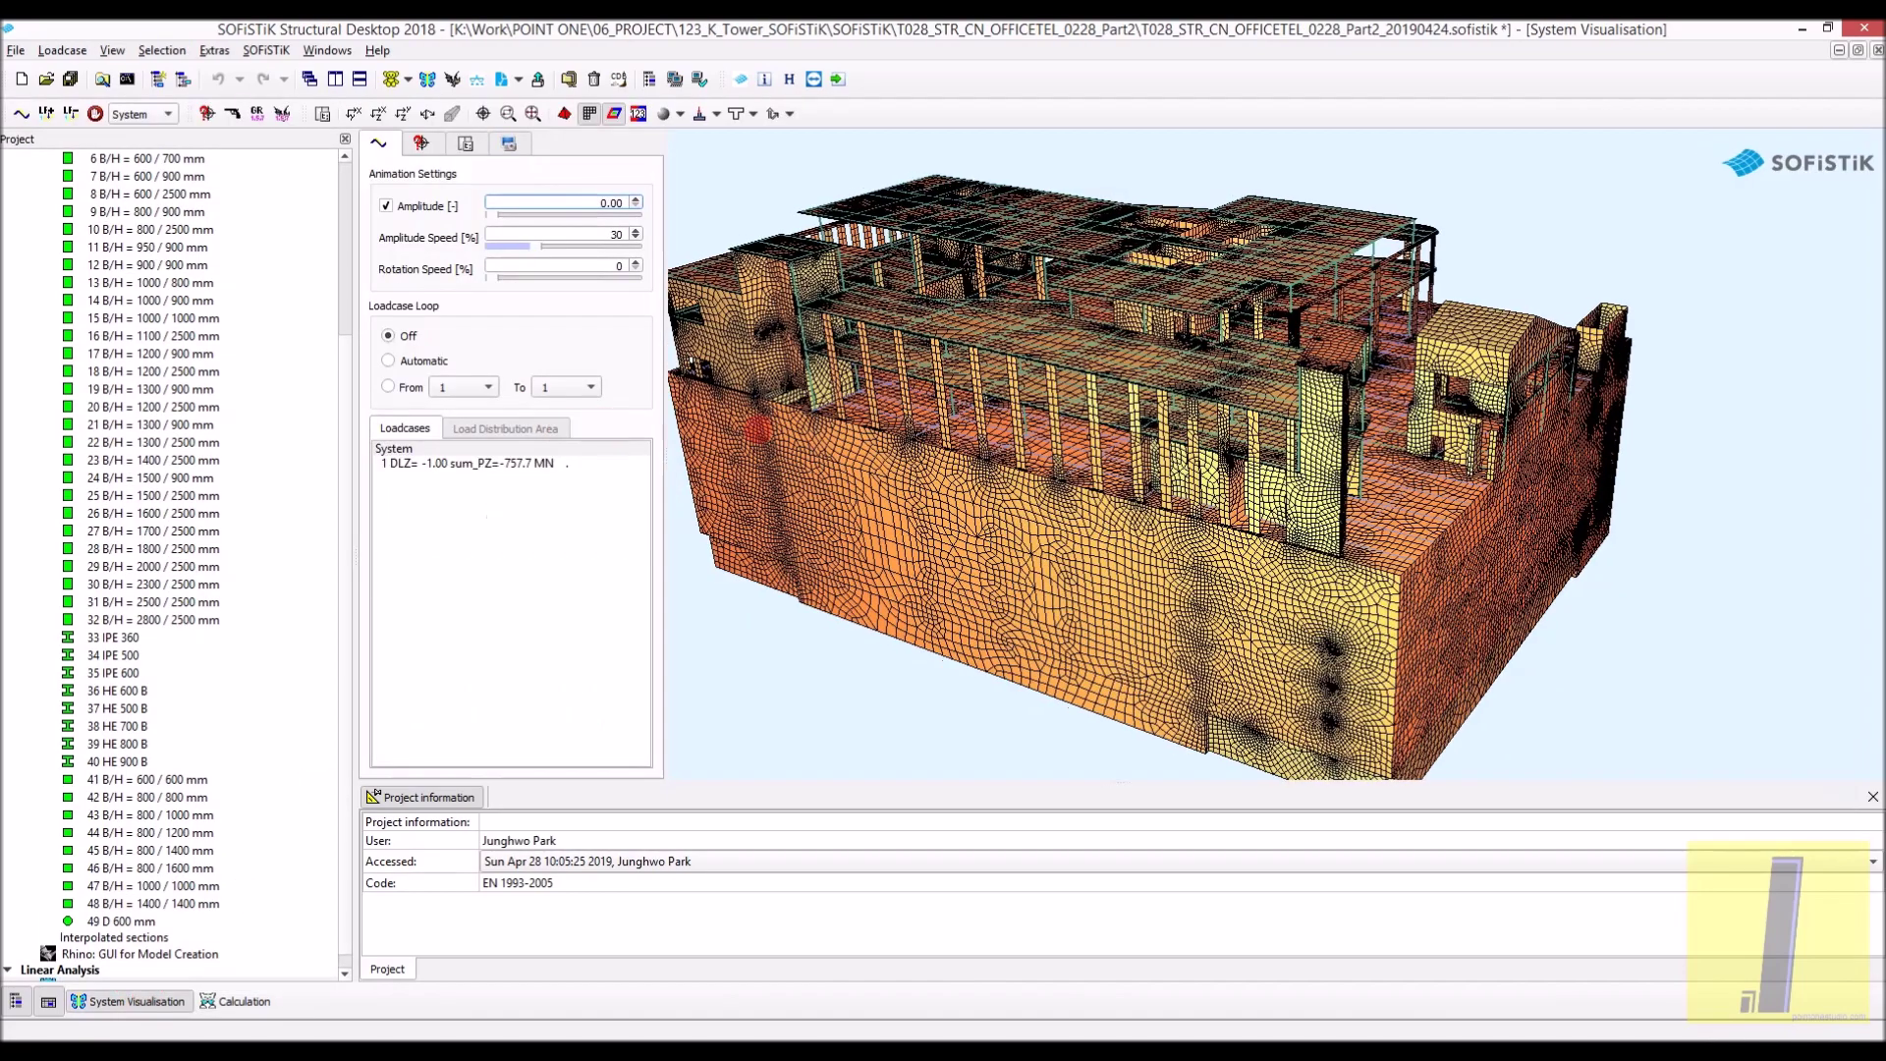
# Display load case 1 DLZ on the meshed building and view the structure from its opposite side
pyautogui.click(538, 466)
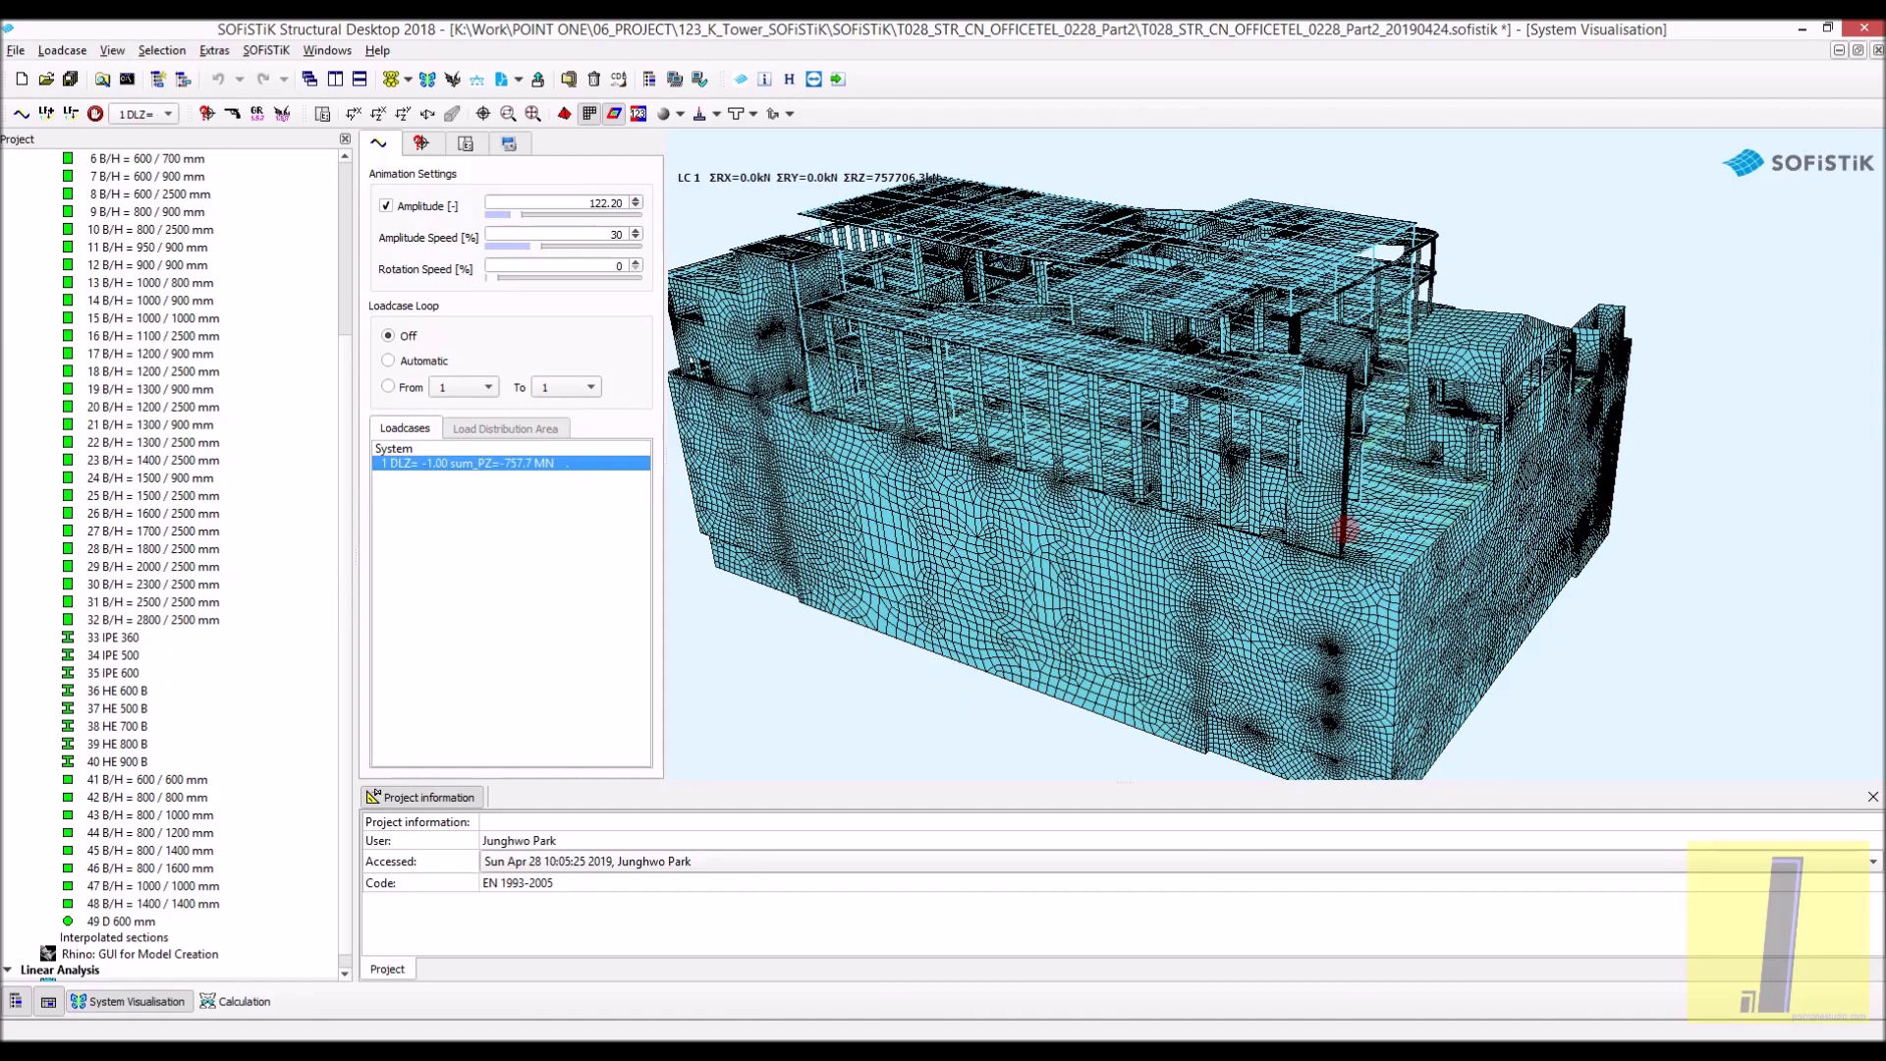
pyautogui.click(1345, 527)
pyautogui.scroll(-1, 1345, 527)
pyautogui.scroll(1, 1434, 390)
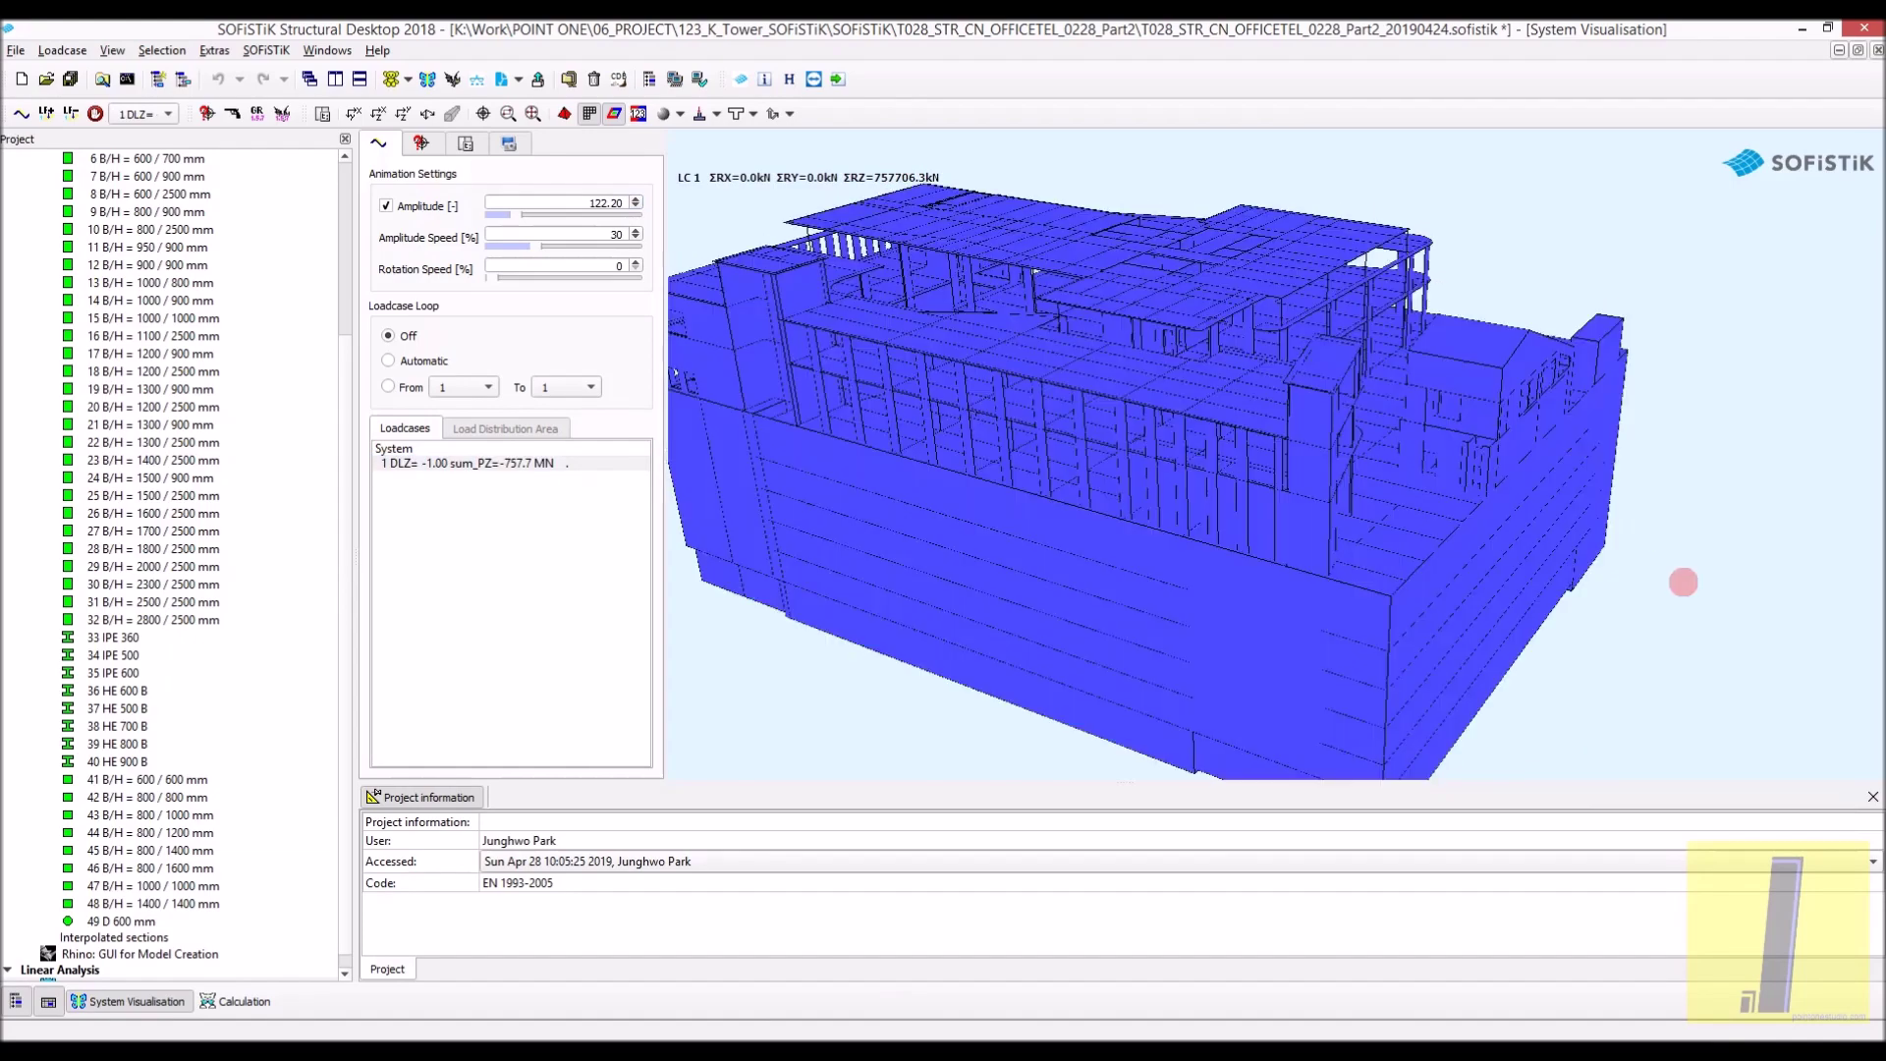
pyautogui.rightClick(1635, 556)
pyautogui.moveTo(1545, 319); pyautogui.dragTo(1192, 337)
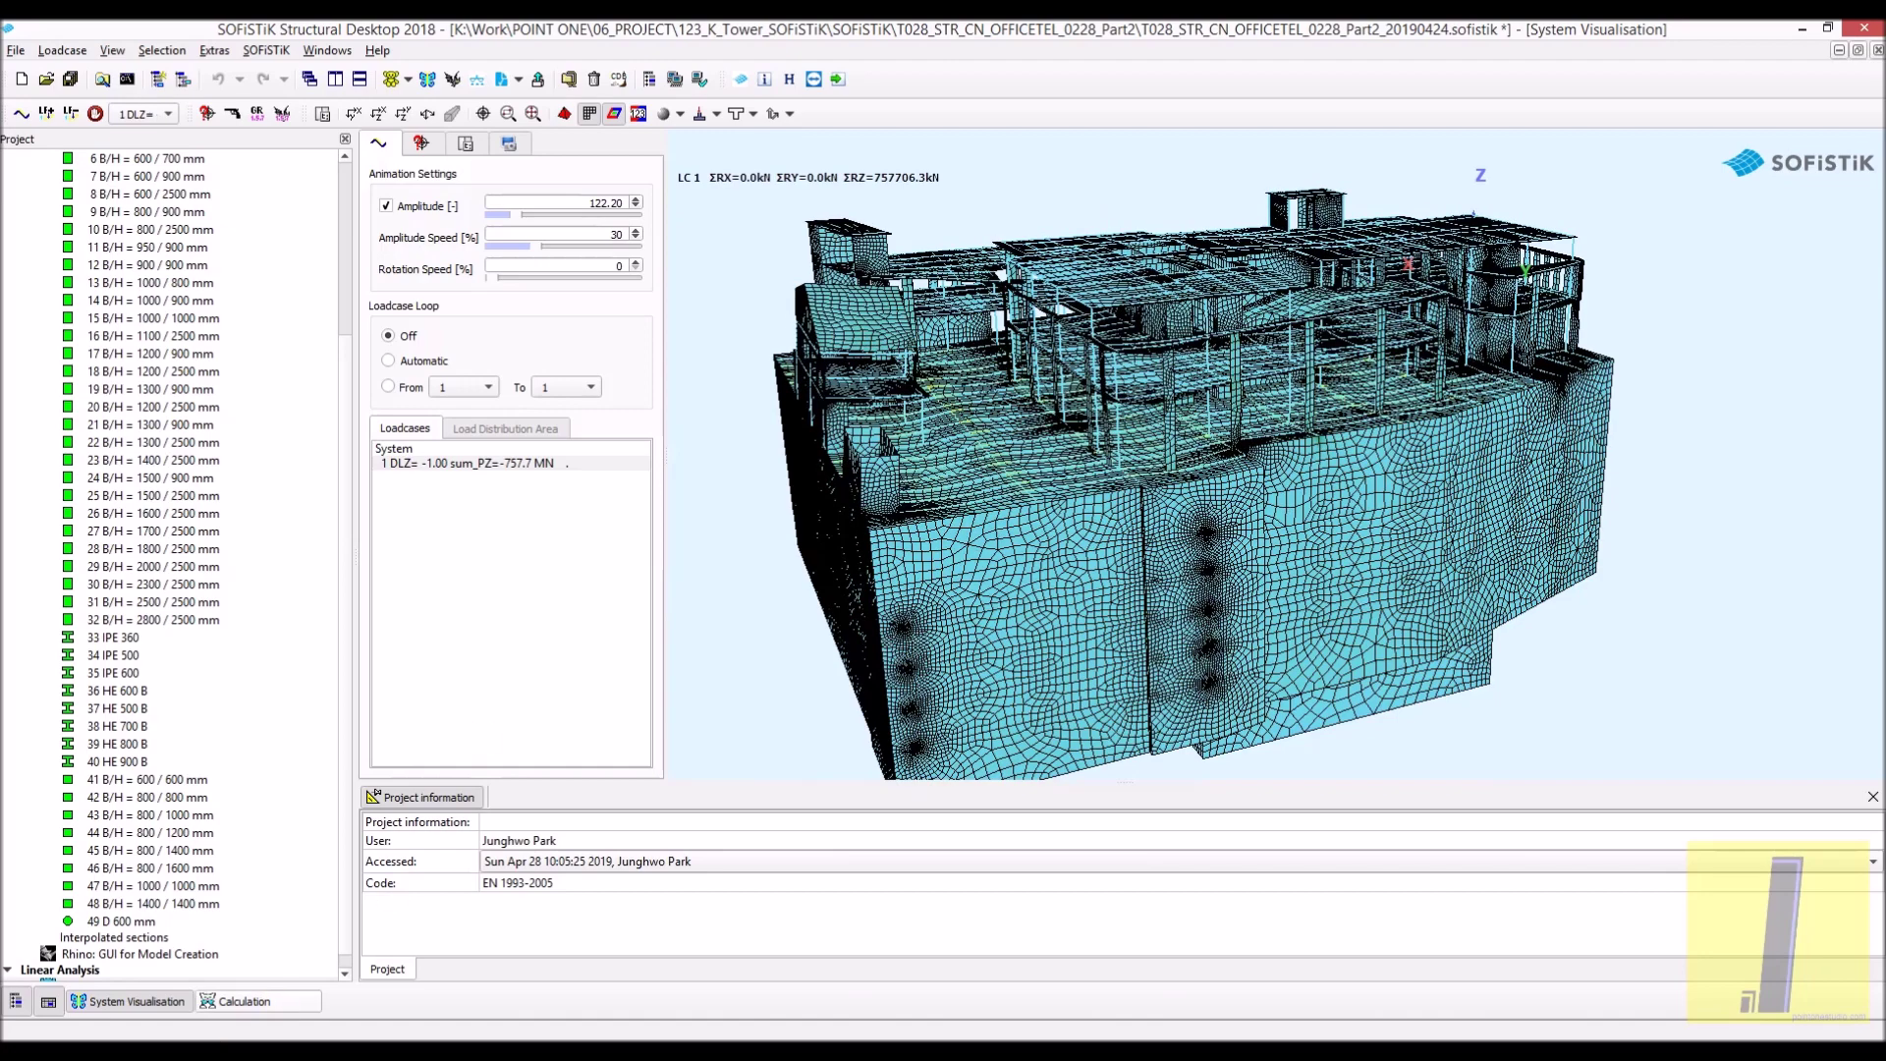
# Switch to the project folder in File Explorer and check the size of the T028_STR_CN_OFFICETEL_0228_Part2_20190424 SOFiSTiK database
pyautogui.click(241, 1049)
pyautogui.click(153, 992)
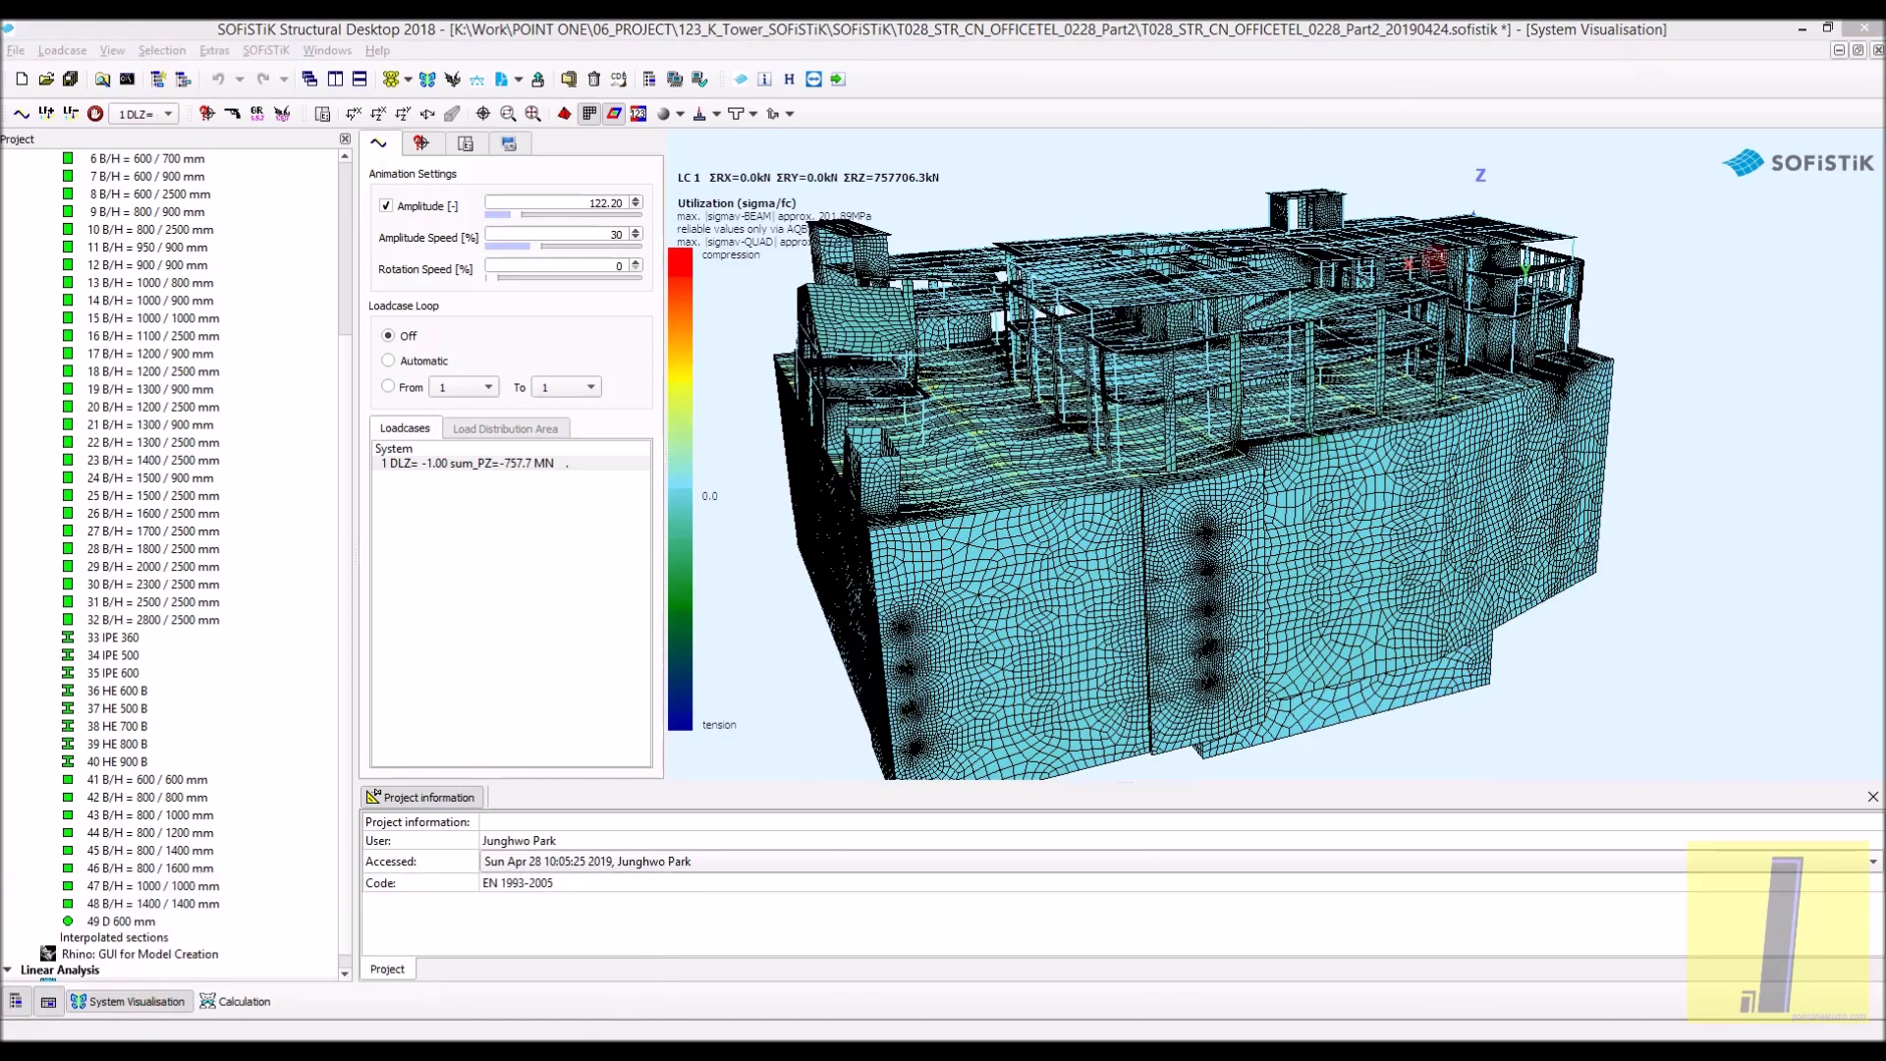
pyautogui.click(1802, 28)
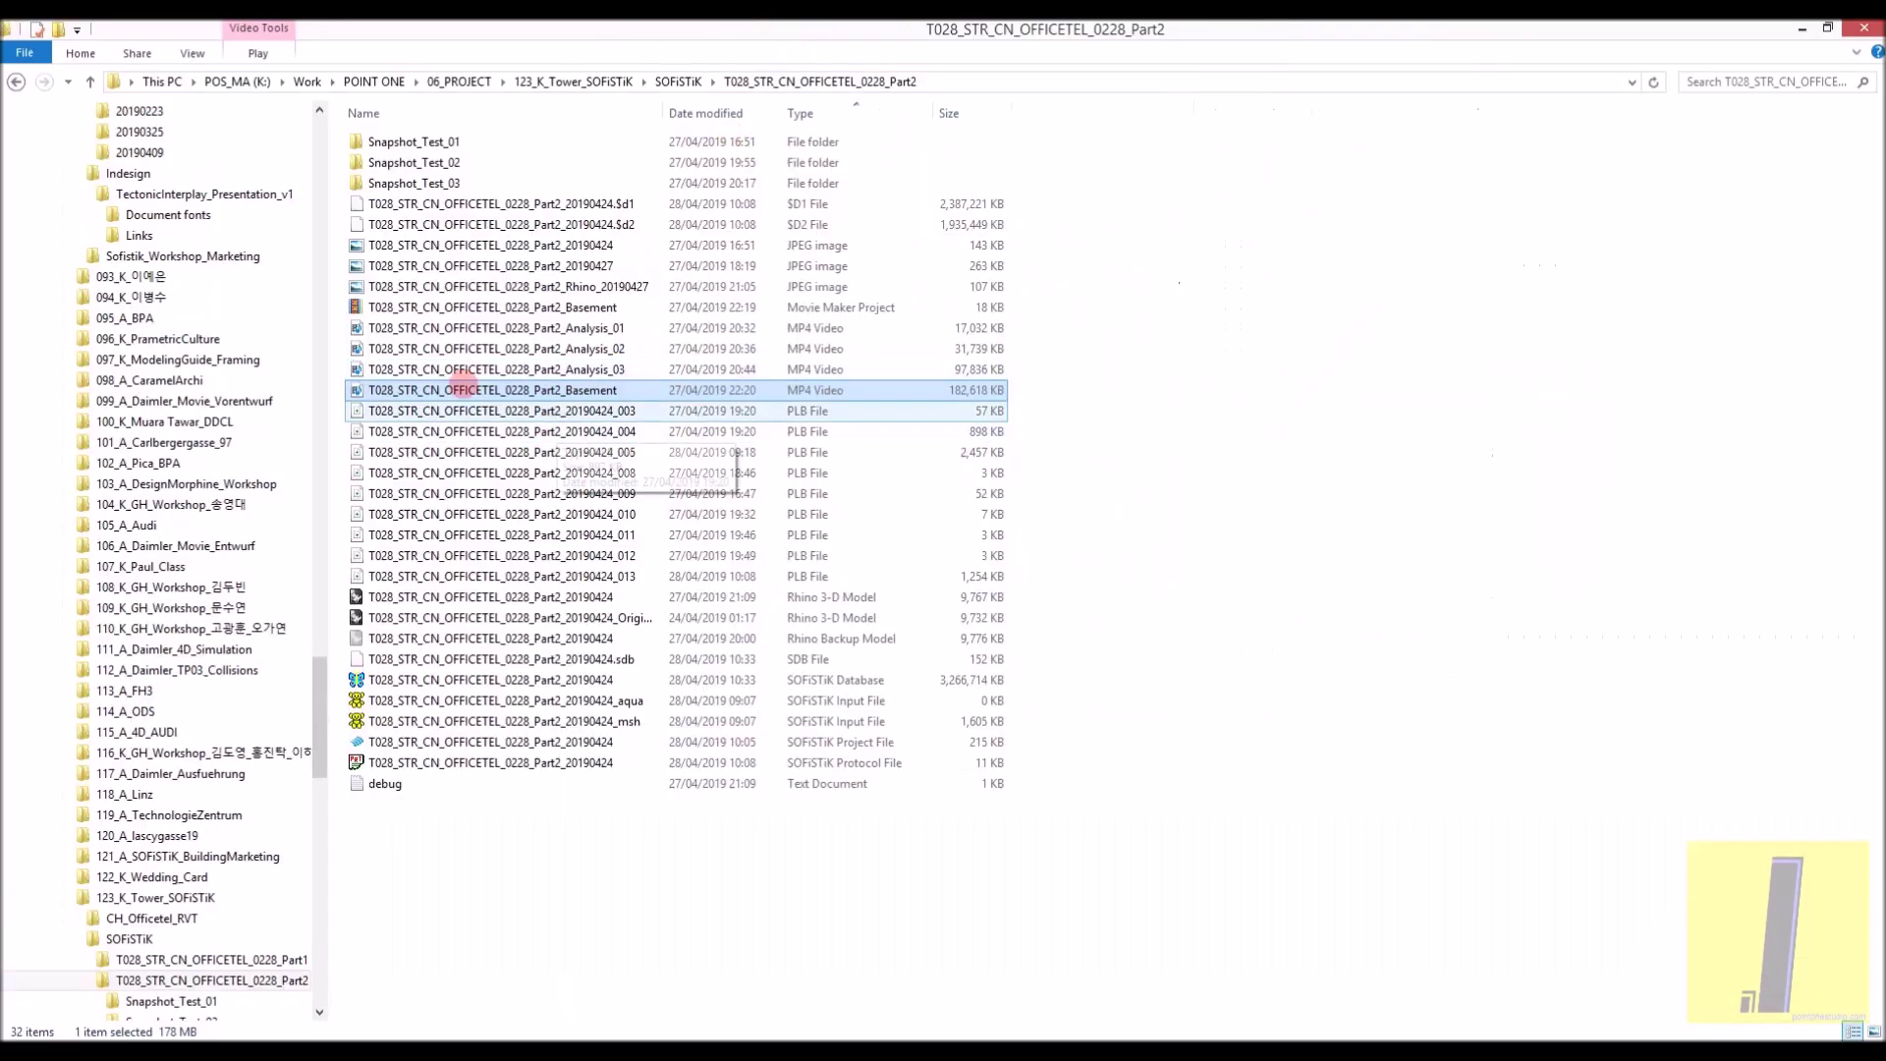
pyautogui.click(497, 680)
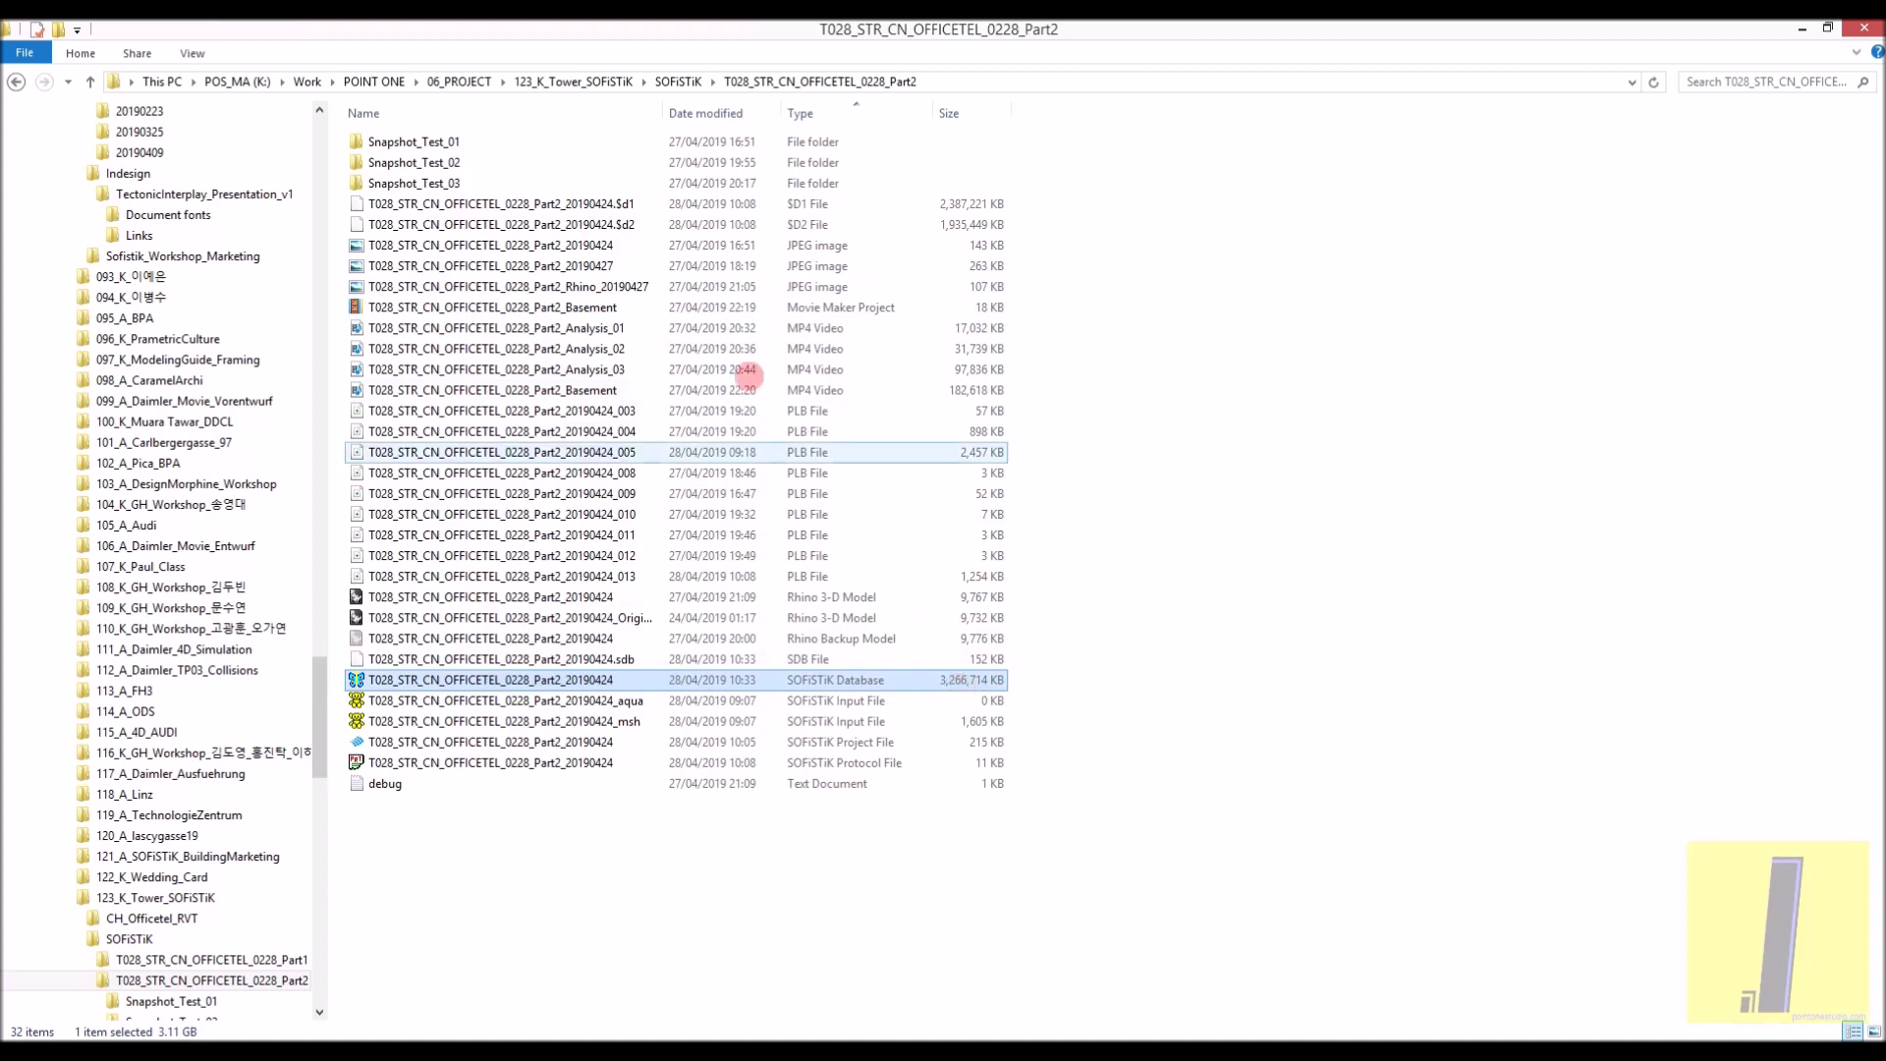
pyautogui.click(1623, 339)
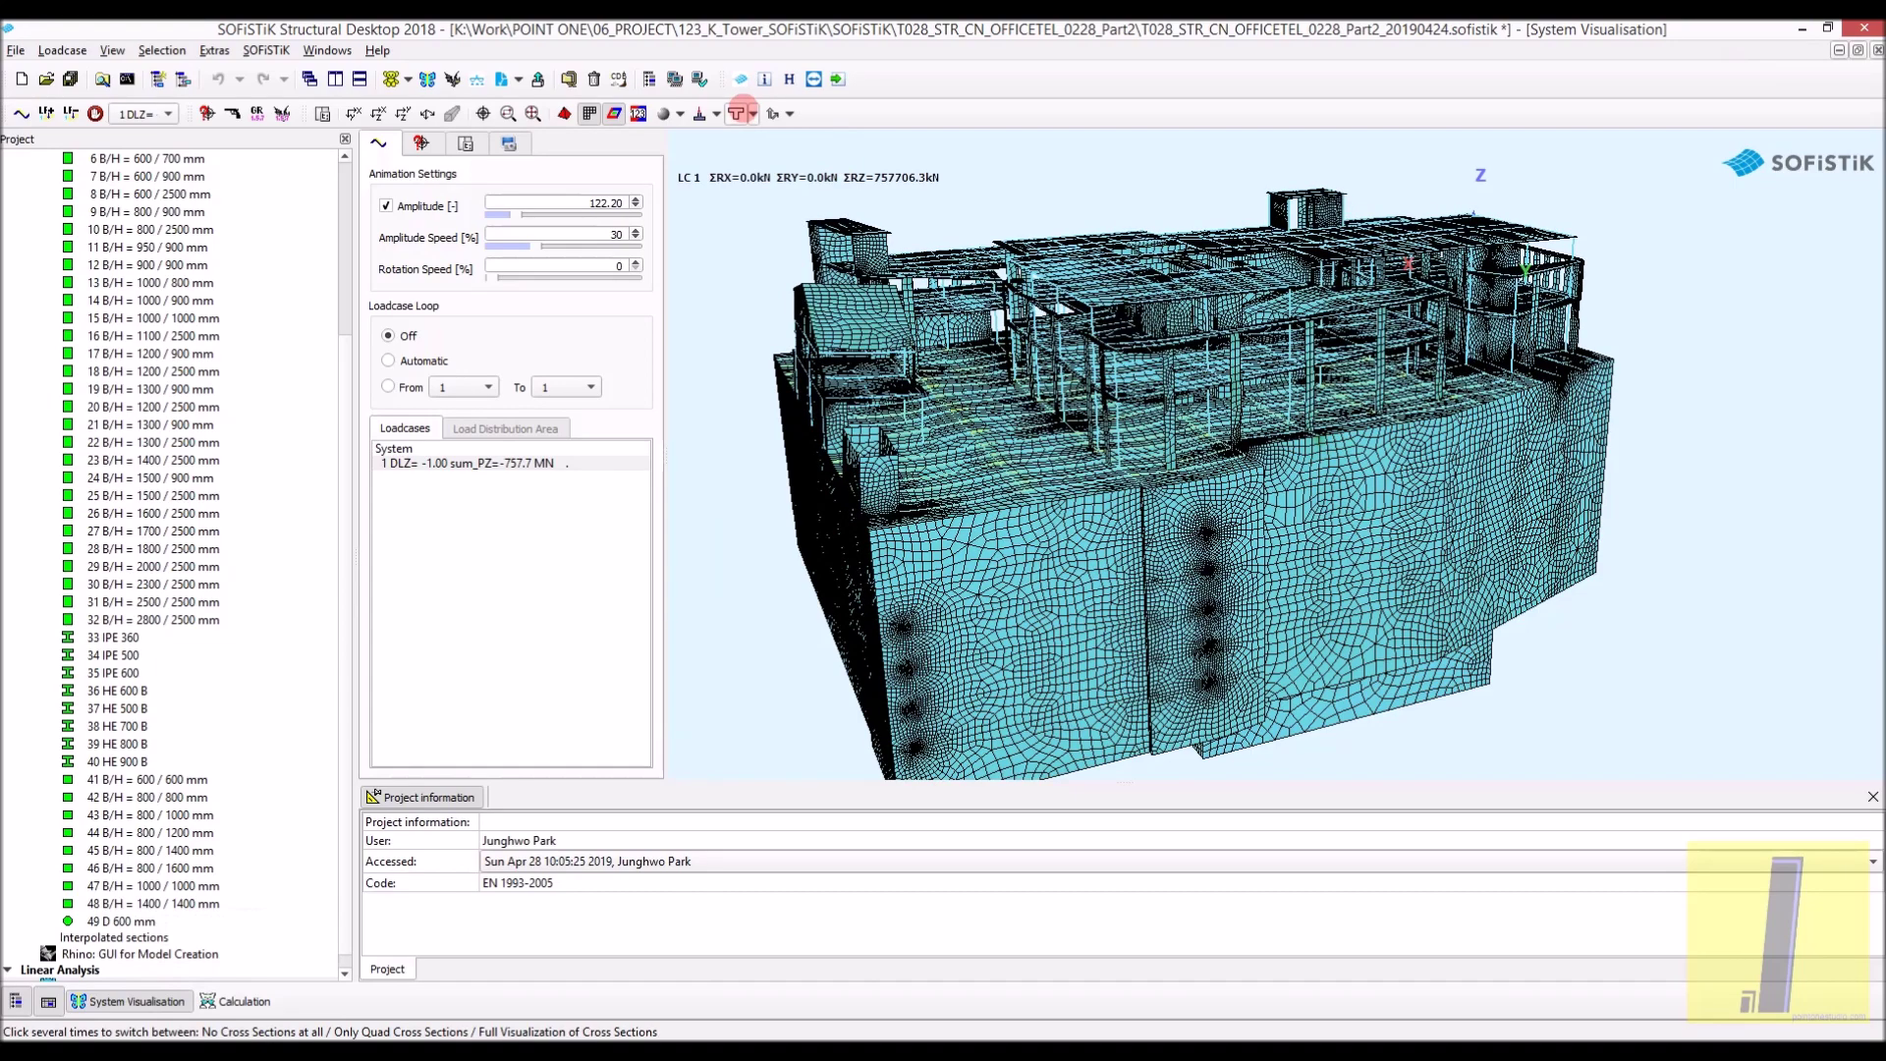
# Turn on the cross section visualisation in SOFiSTiK and examine the roof beams and deck up close
pyautogui.click(740, 113)
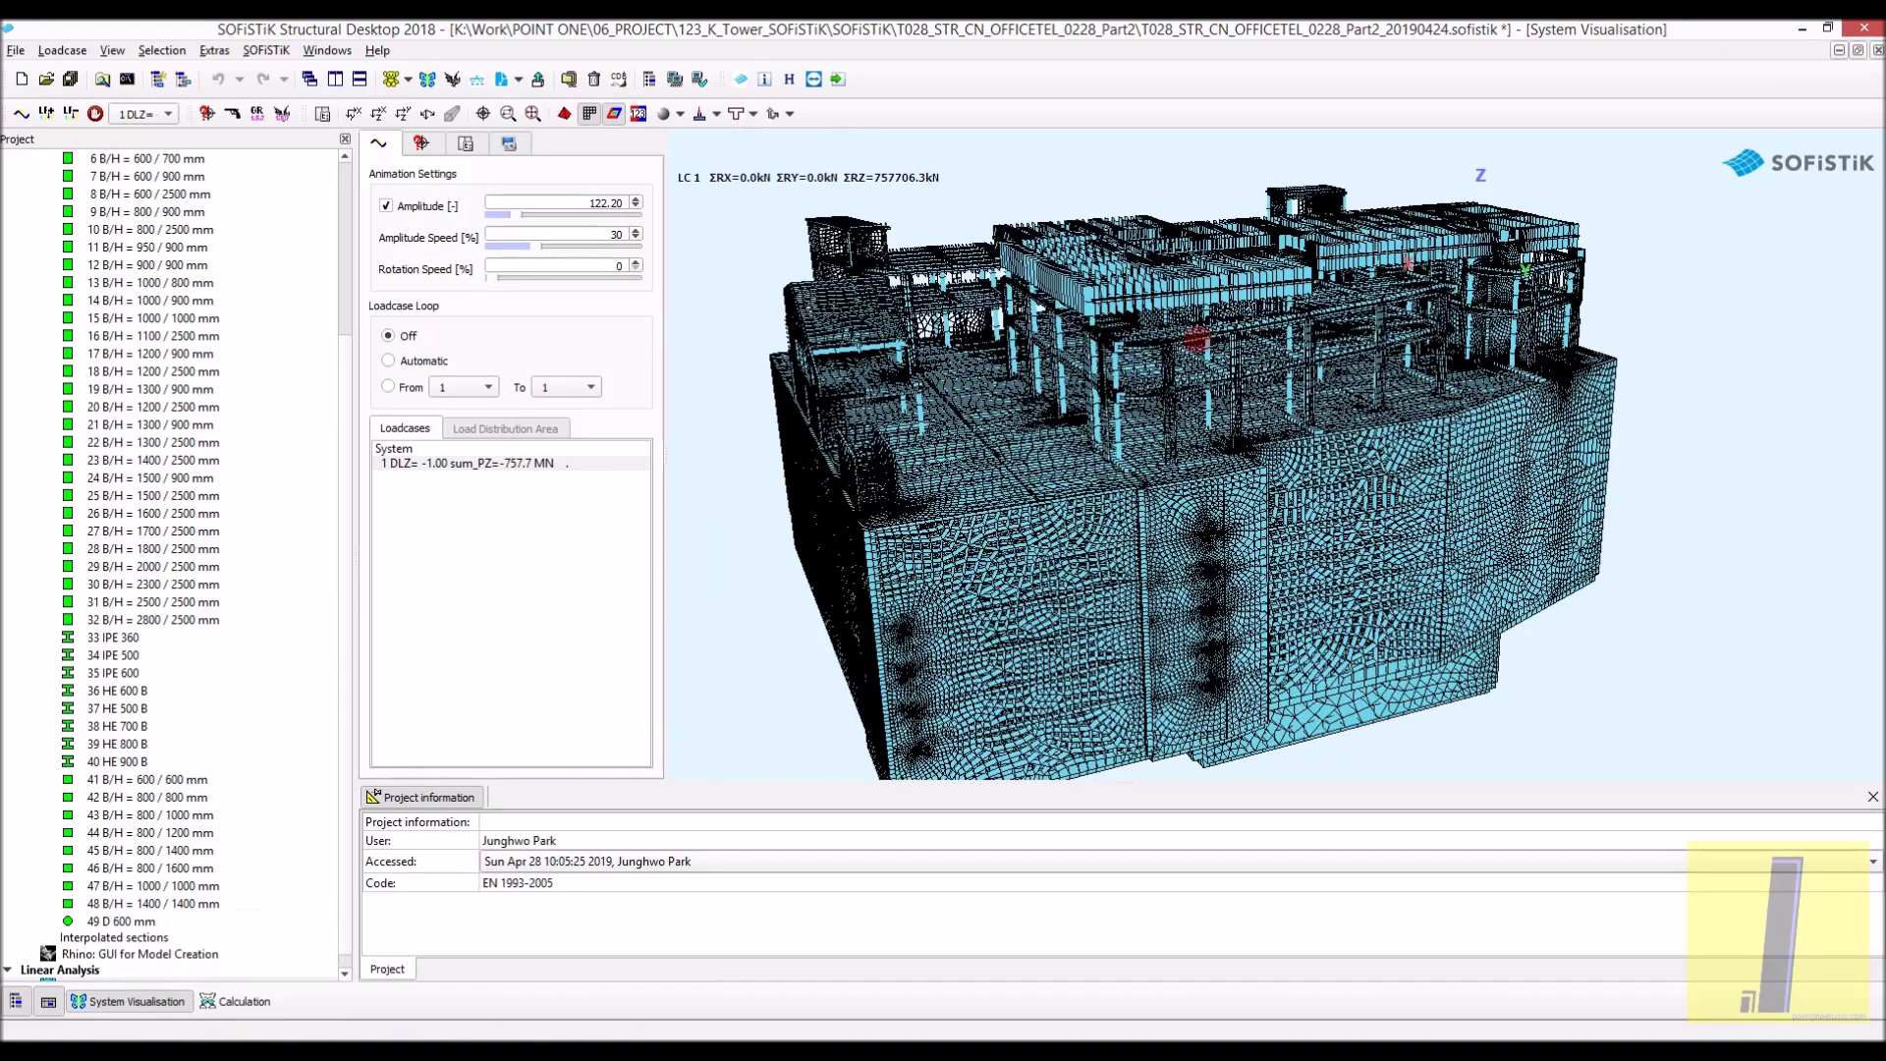
pyautogui.scroll(5, 1031, 316)
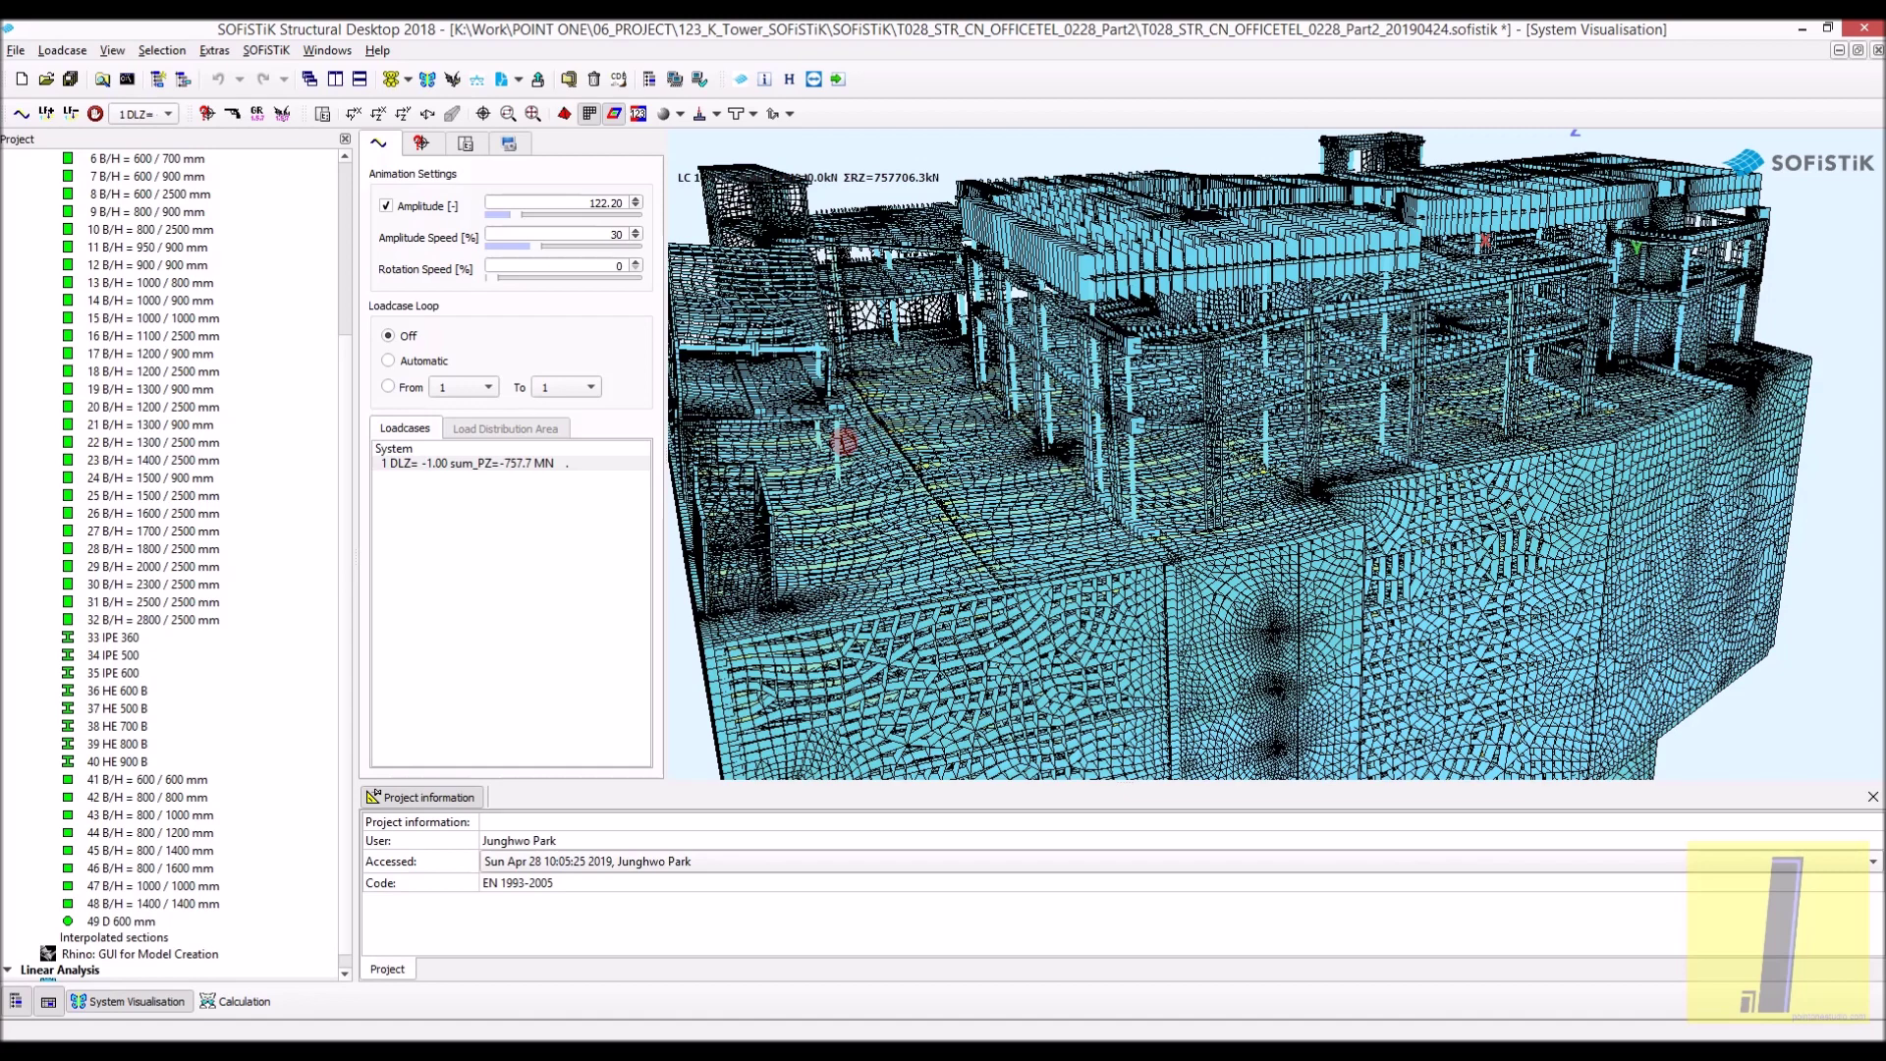
pyautogui.scroll(5, 1141, 425)
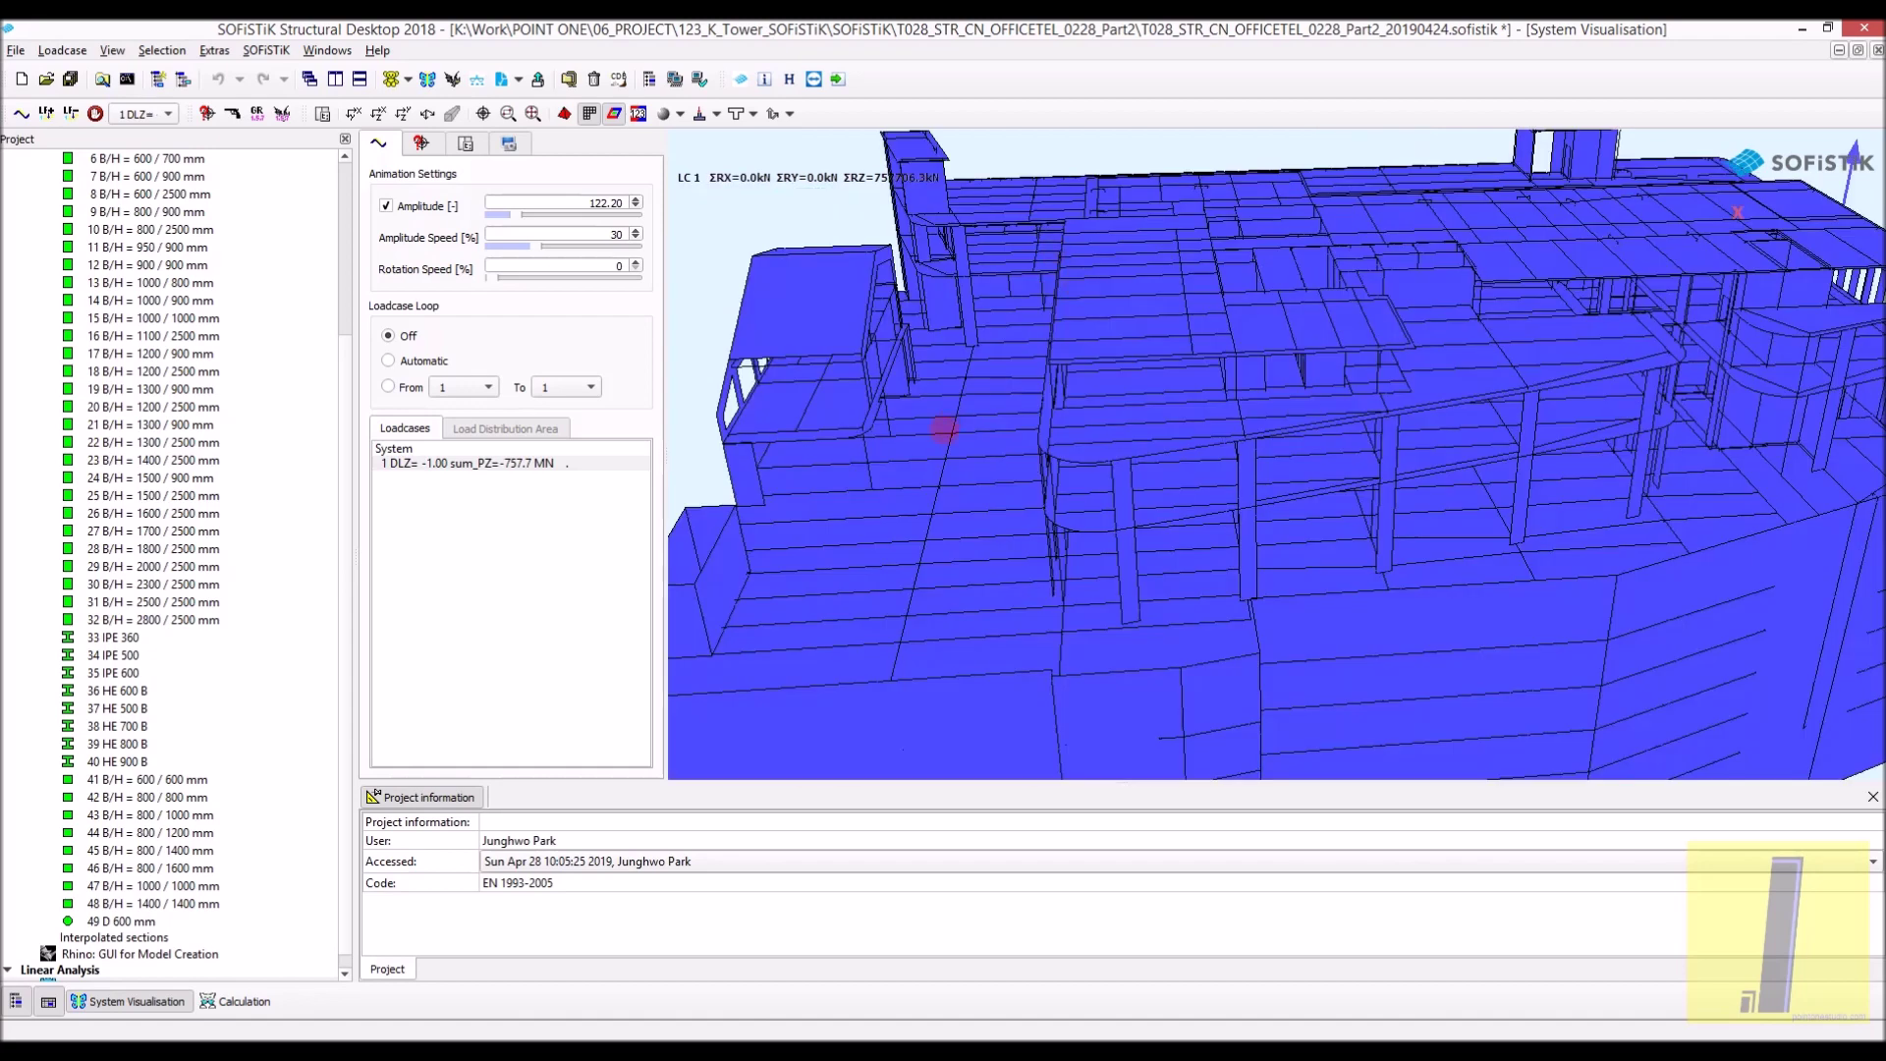
pyautogui.scroll(3, 755, 230)
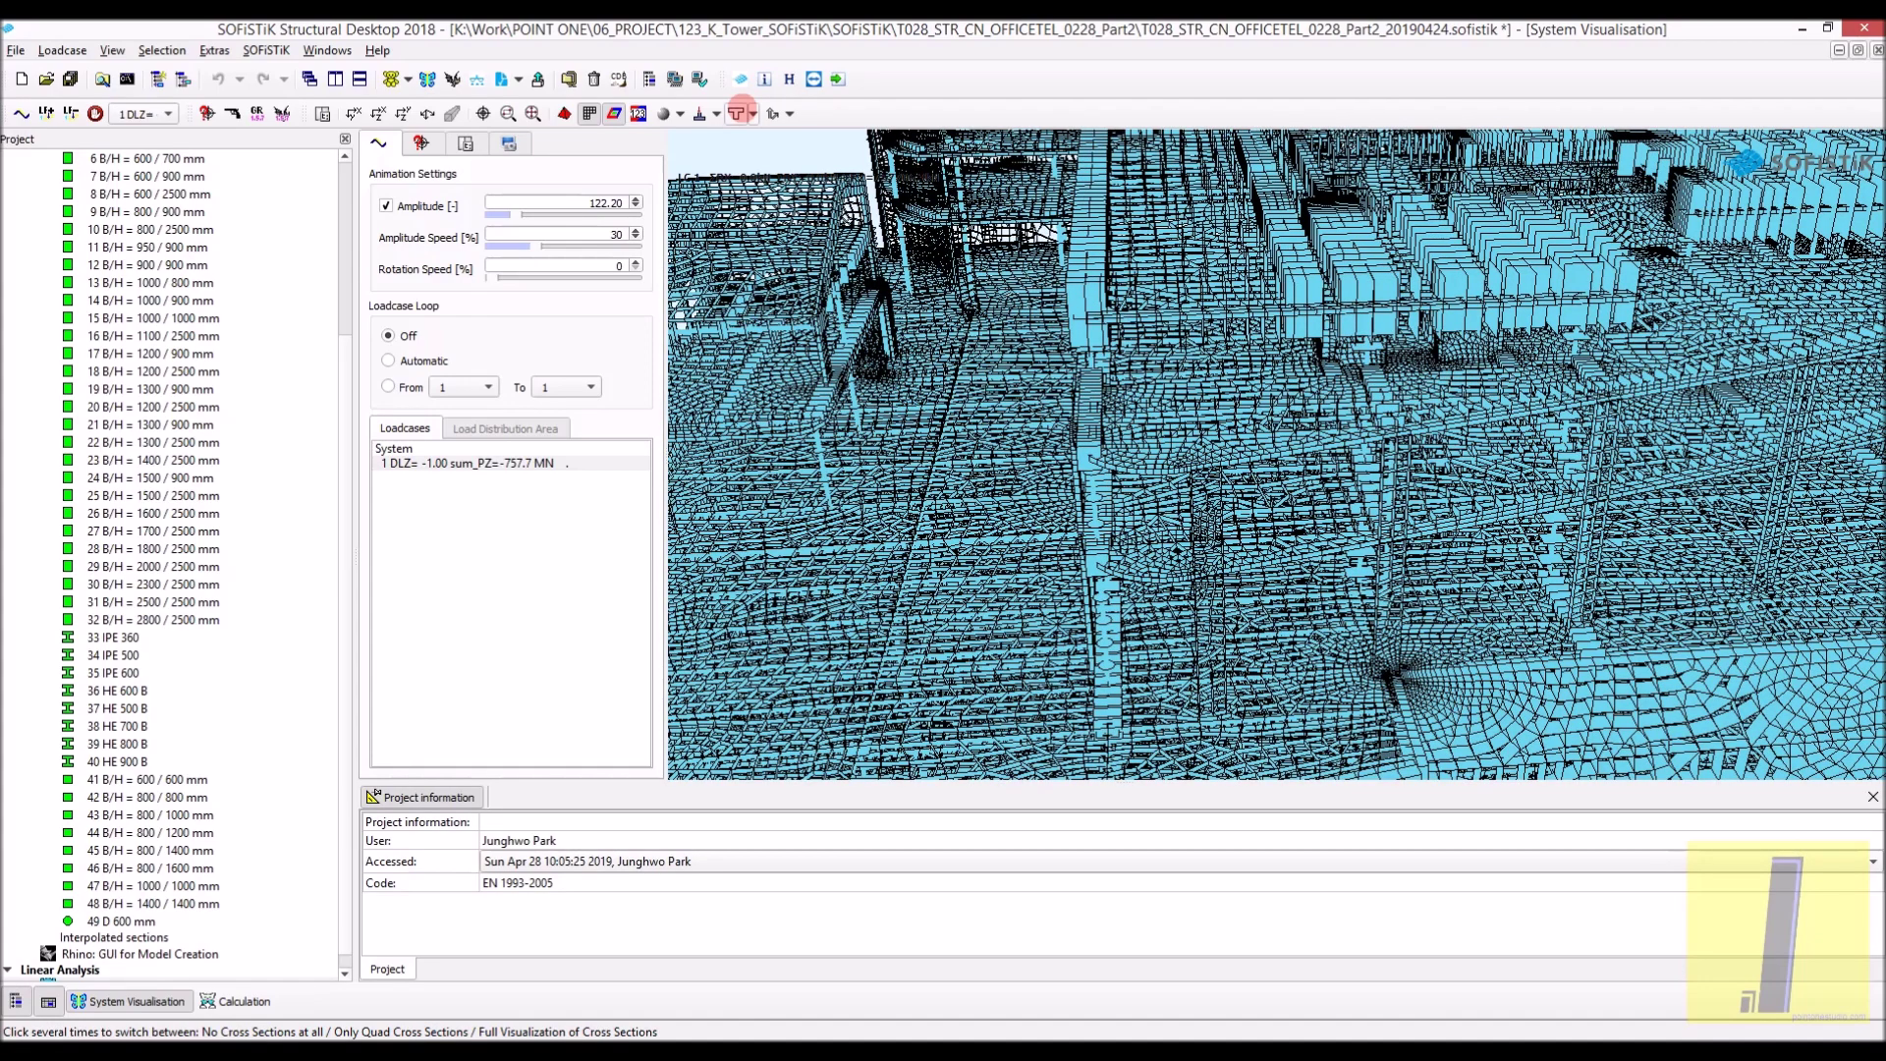
# Switch to WinGraf and view the quadrilateral elements' displacement in local z for load case 1 DLZ
pyautogui.scroll(2, 880, 482)
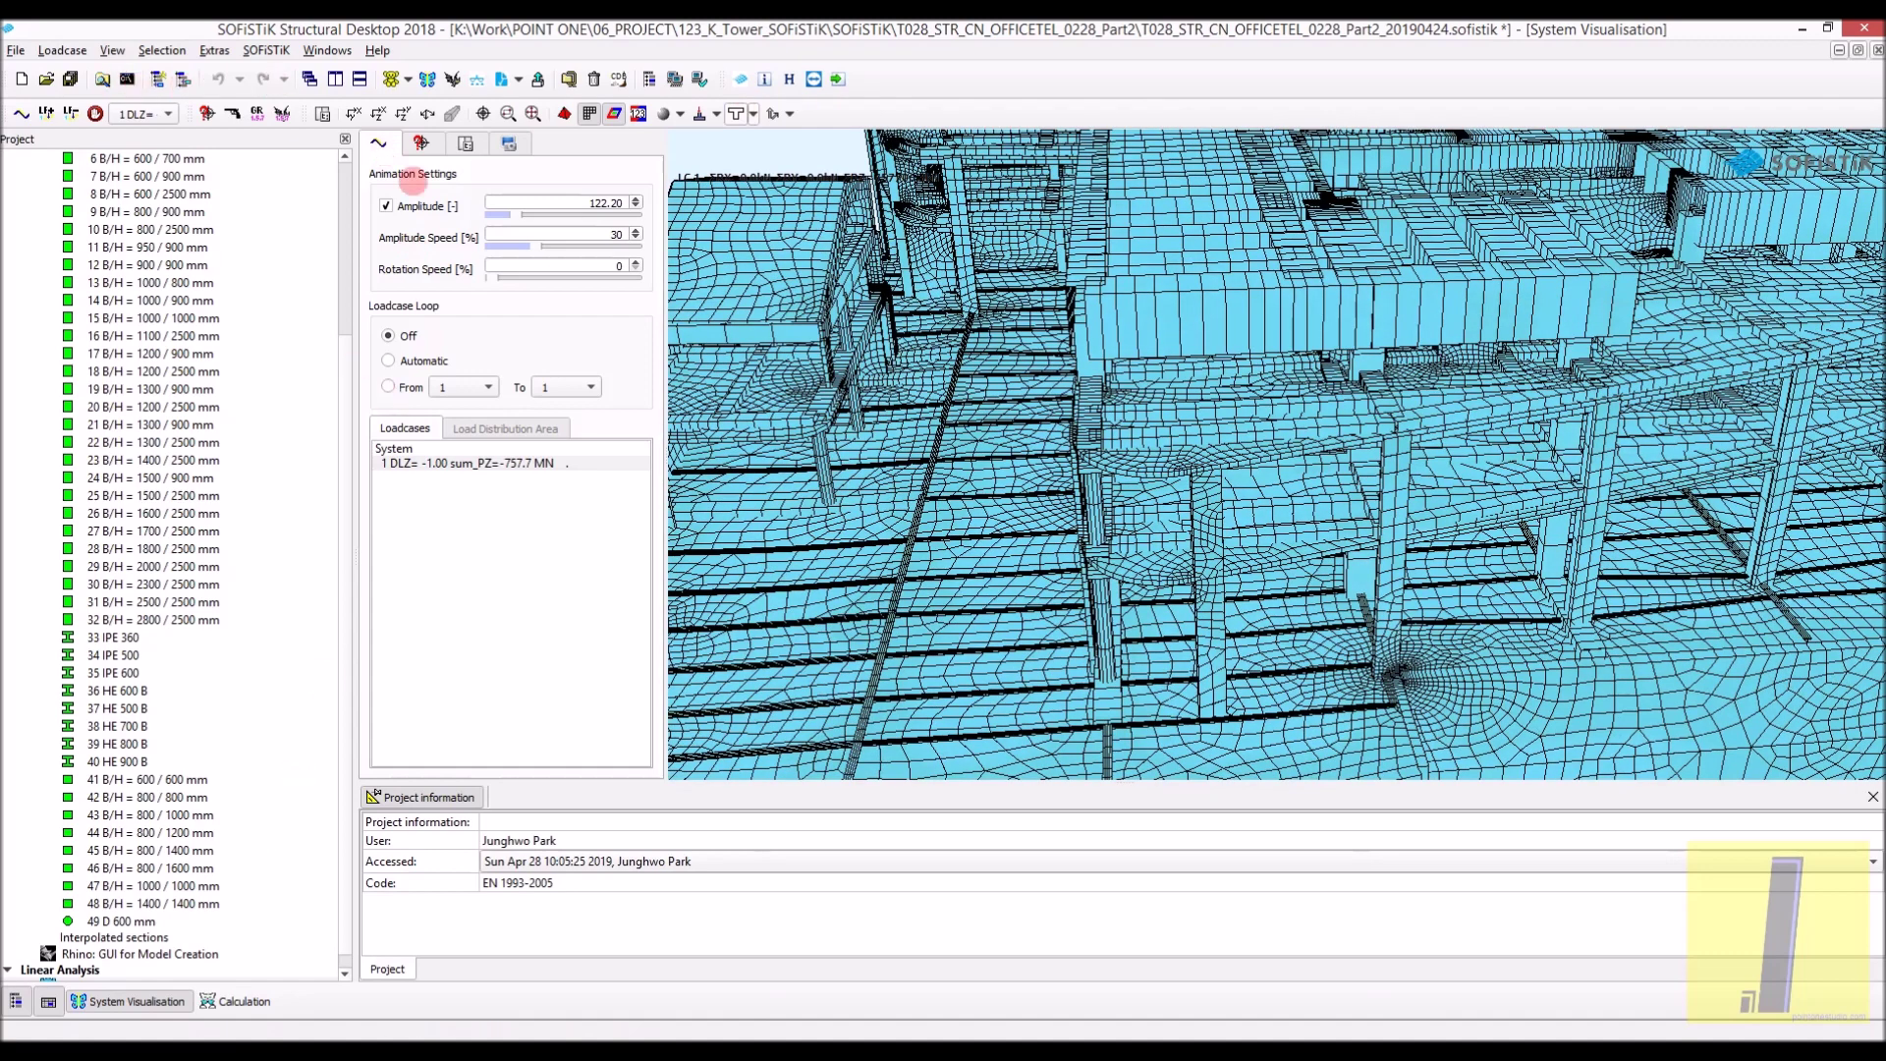
pyautogui.click(452, 78)
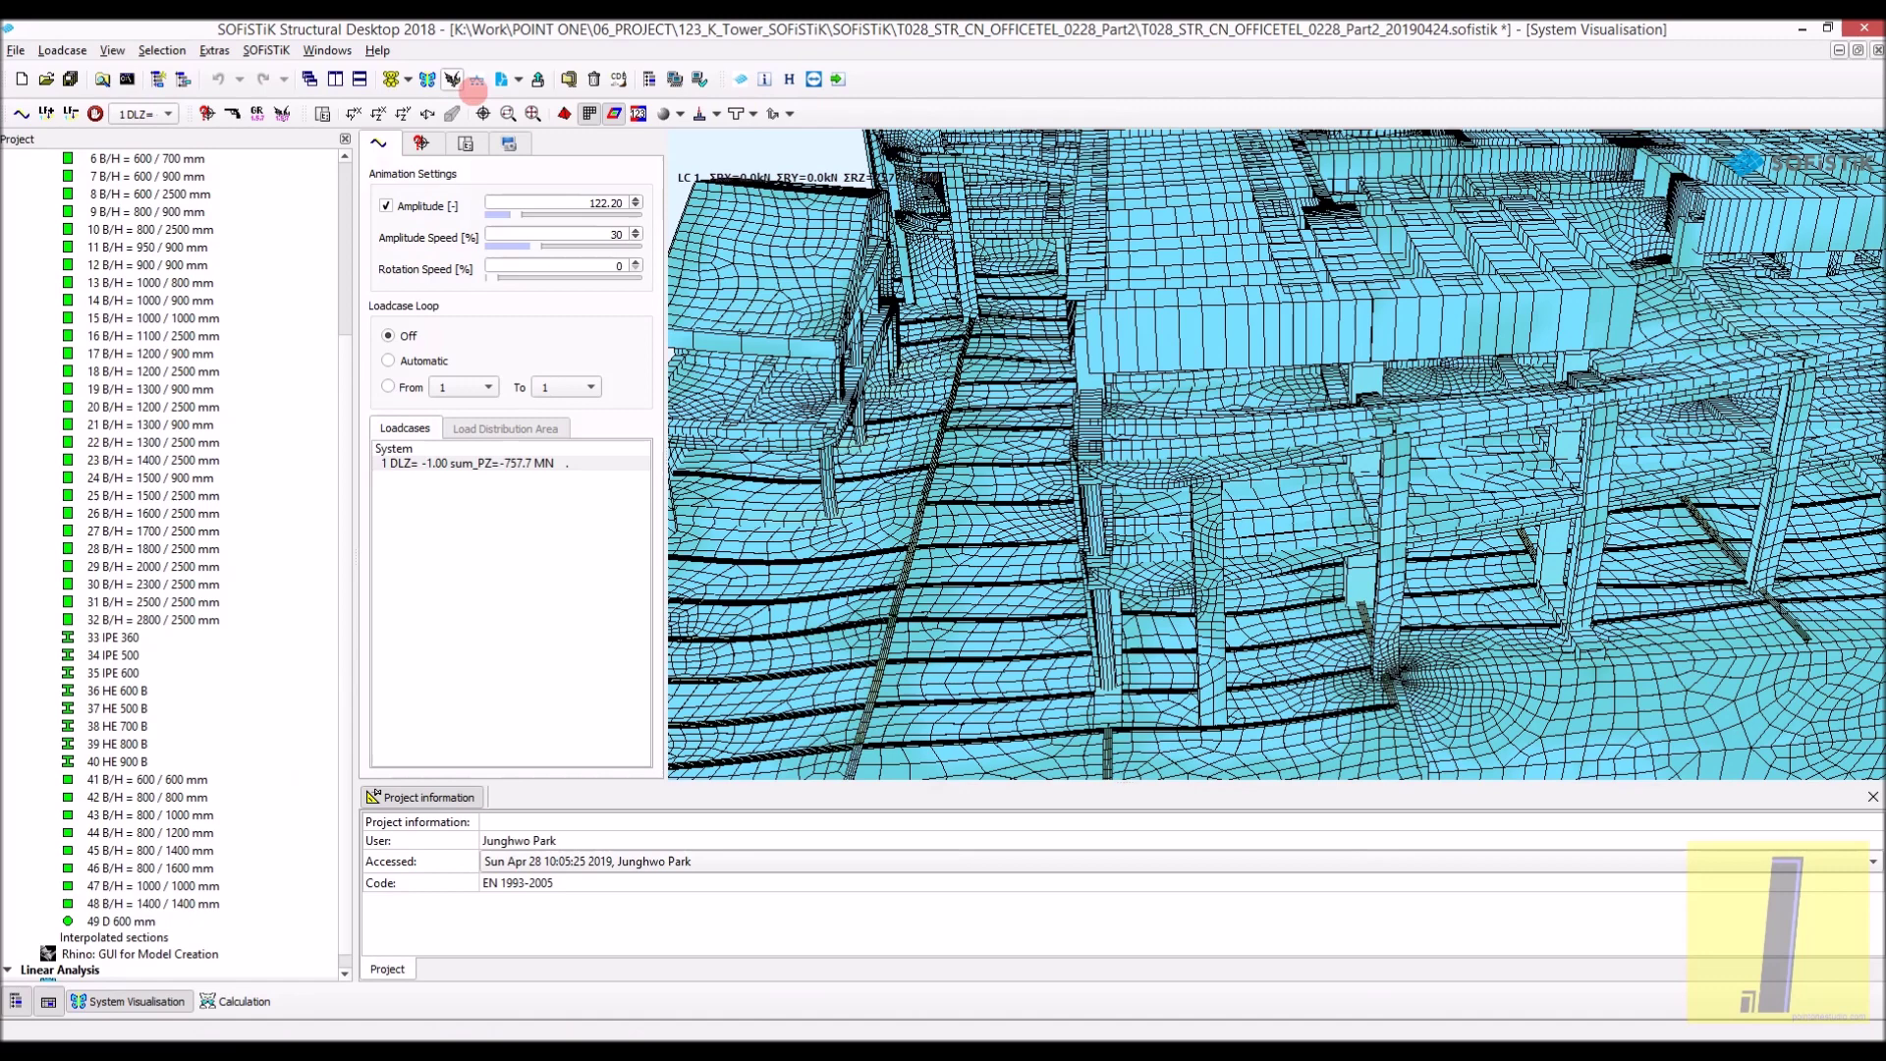
pyautogui.click(477, 81)
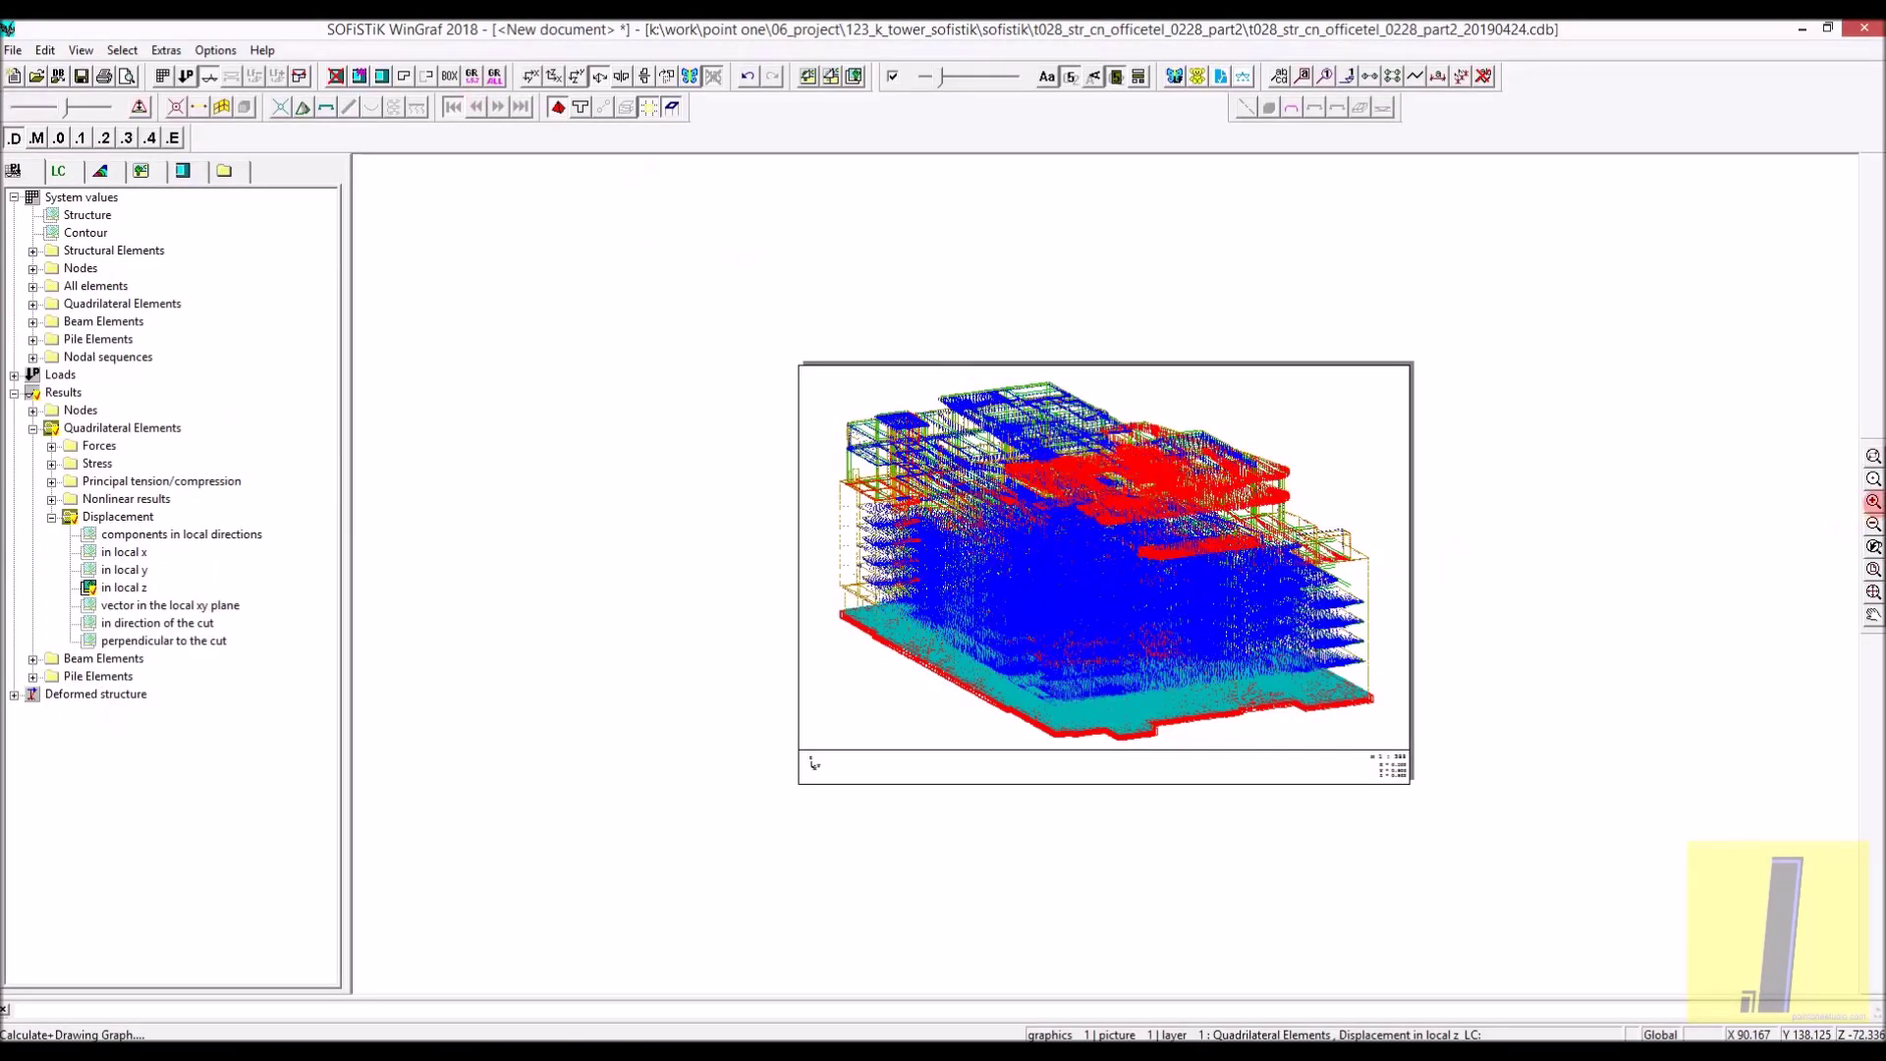
pyautogui.scroll(1, 1104, 572)
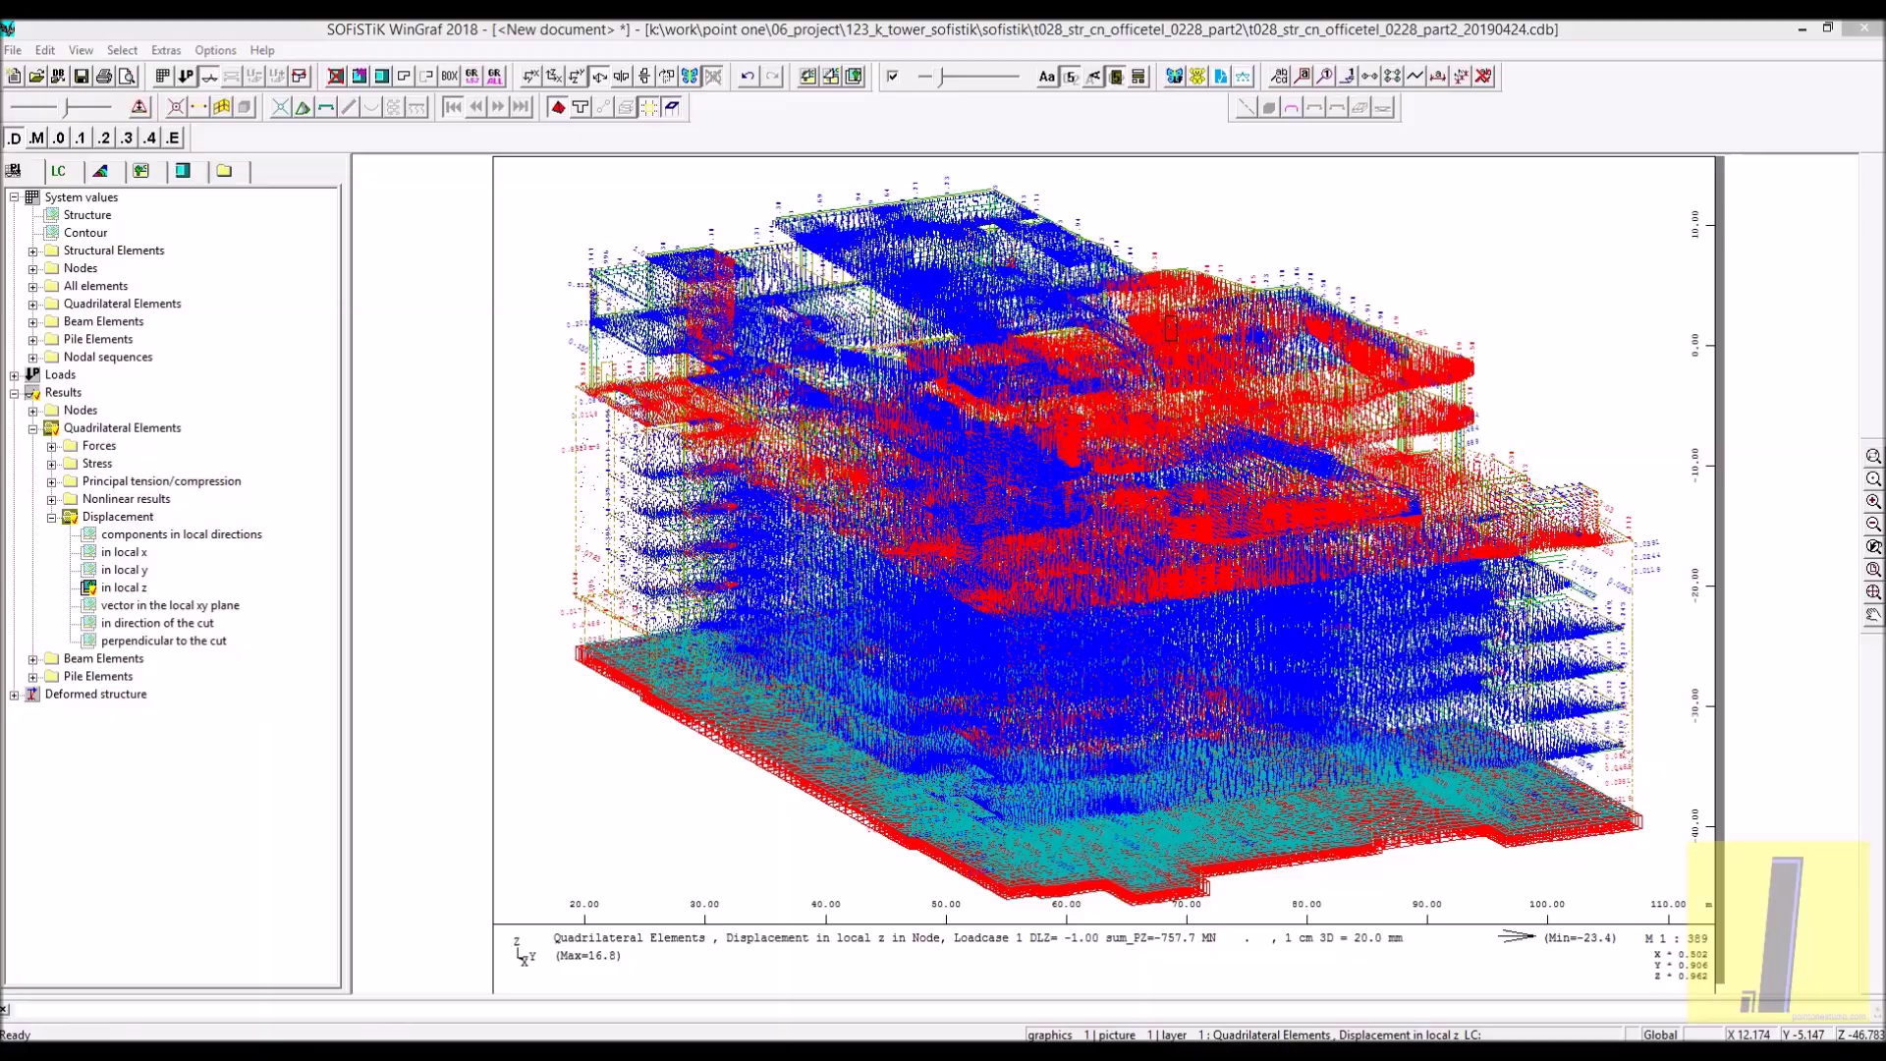
# Switch to the T028_STR_CN_OFFICETEL_0228_Part2_20190424 Rhino model and view the analytical building from its opposite side
pyautogui.click(507, 996)
pyautogui.moveTo(934, 386); pyautogui.dragTo(455, 469, button='right')
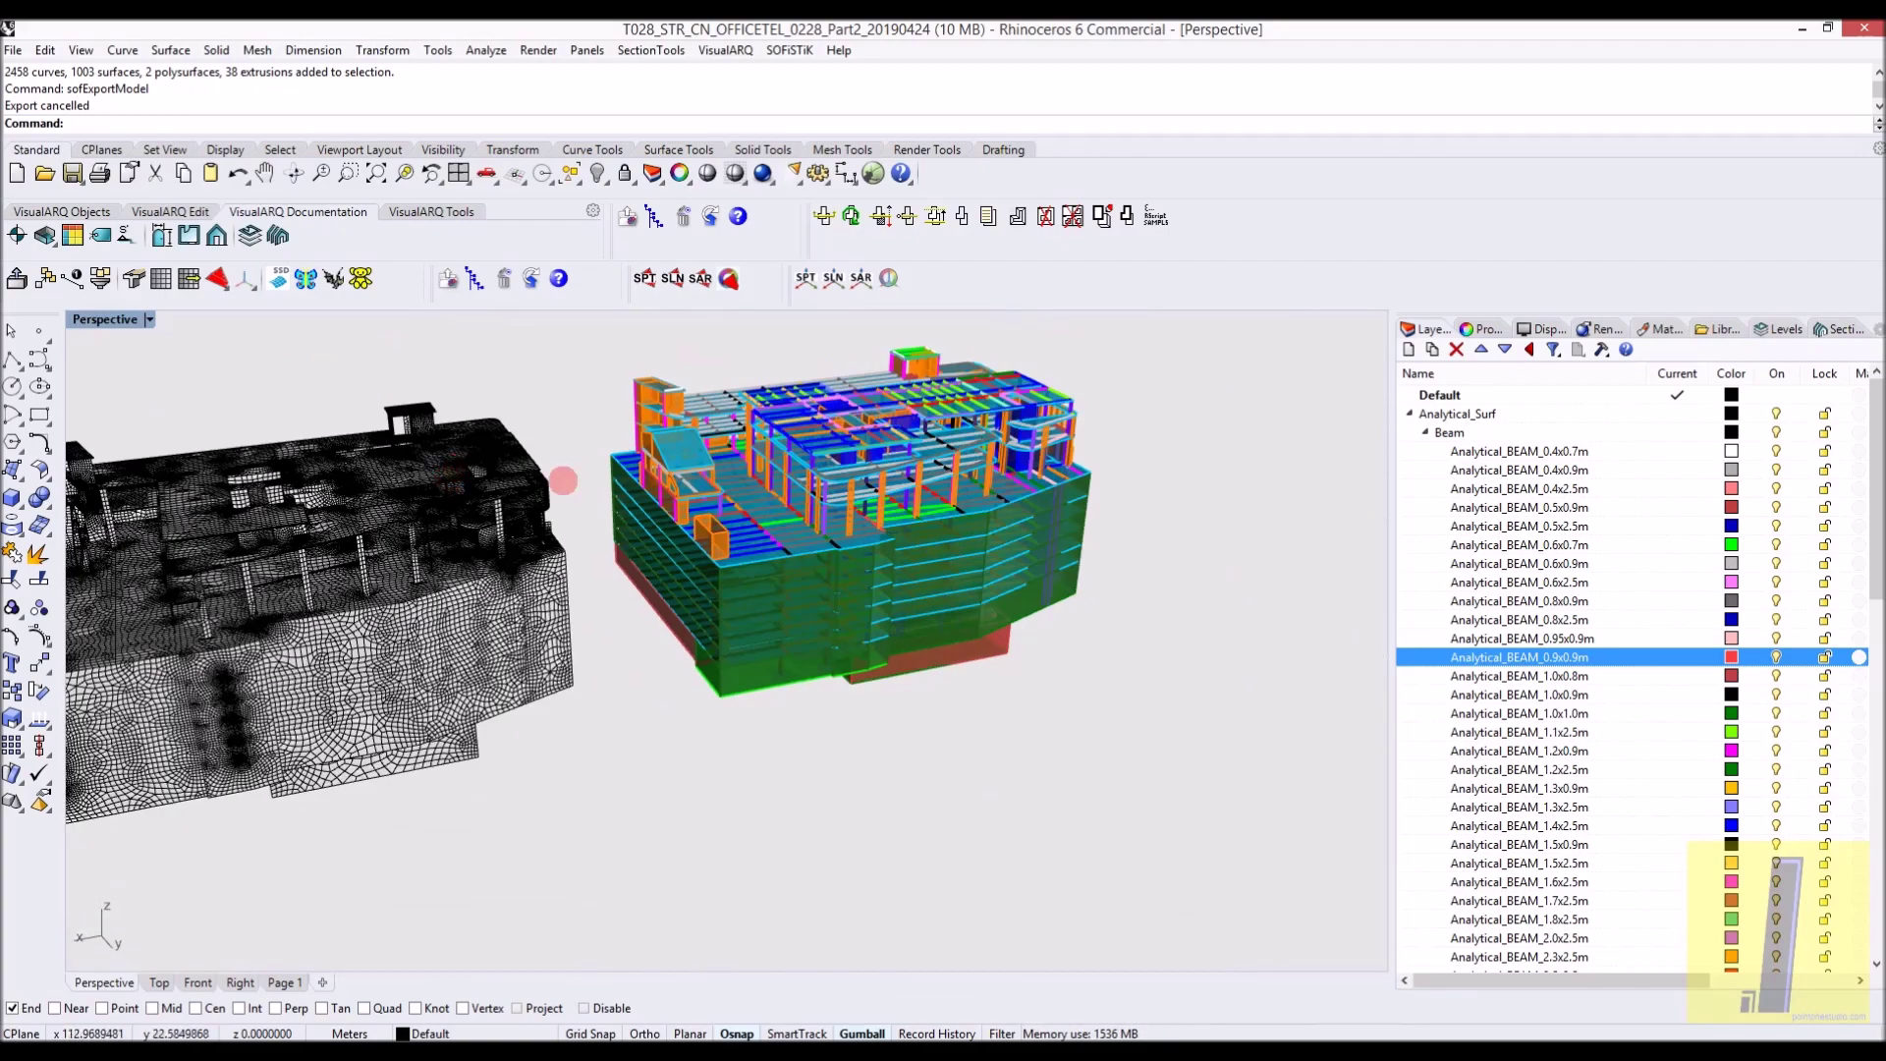
pyautogui.moveTo(553, 467); pyautogui.dragTo(275, 541, button='right')
pyautogui.moveTo(422, 472); pyautogui.dragTo(295, 521, button='right')
pyautogui.moveTo(843, 518); pyautogui.dragTo(475, 868, button='right')
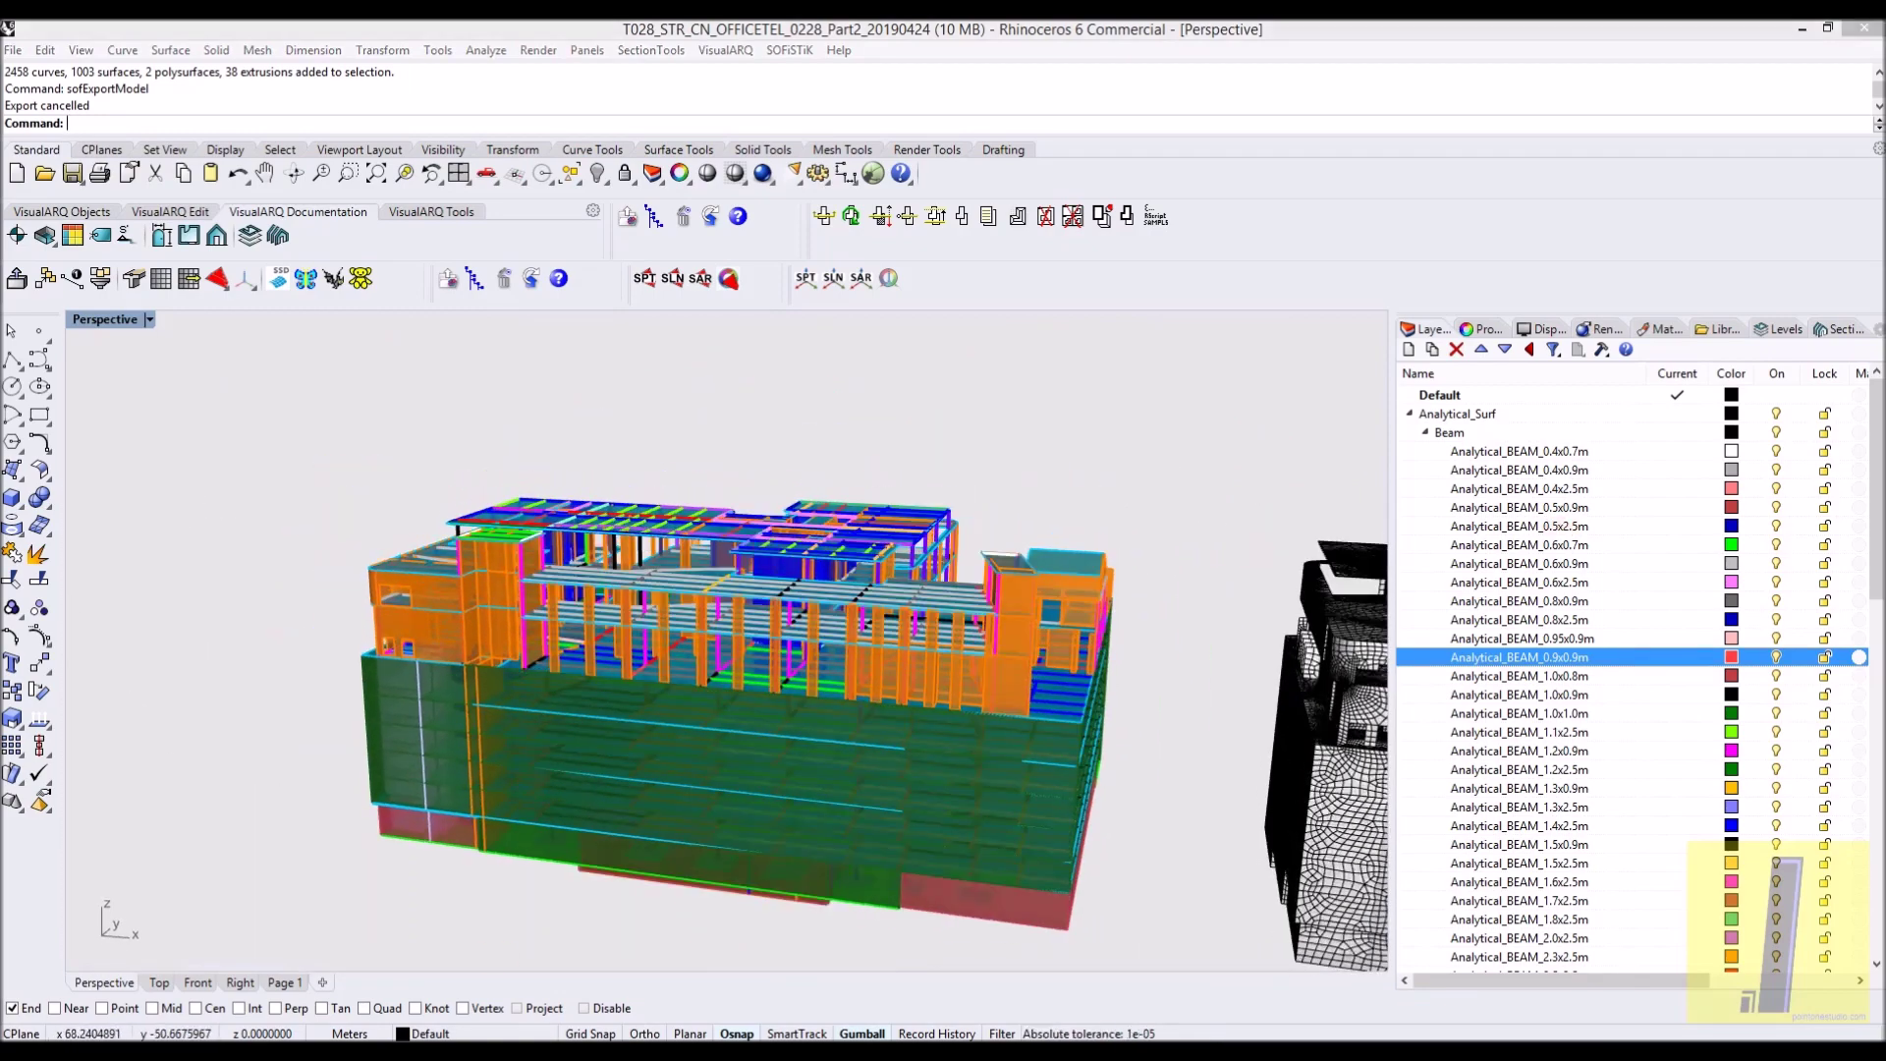
# Switch to the full T028_STR_CN_OFFICETEL_0228 Rhino model, maximise its window and look through the analytical layers
pyautogui.click(337, 959)
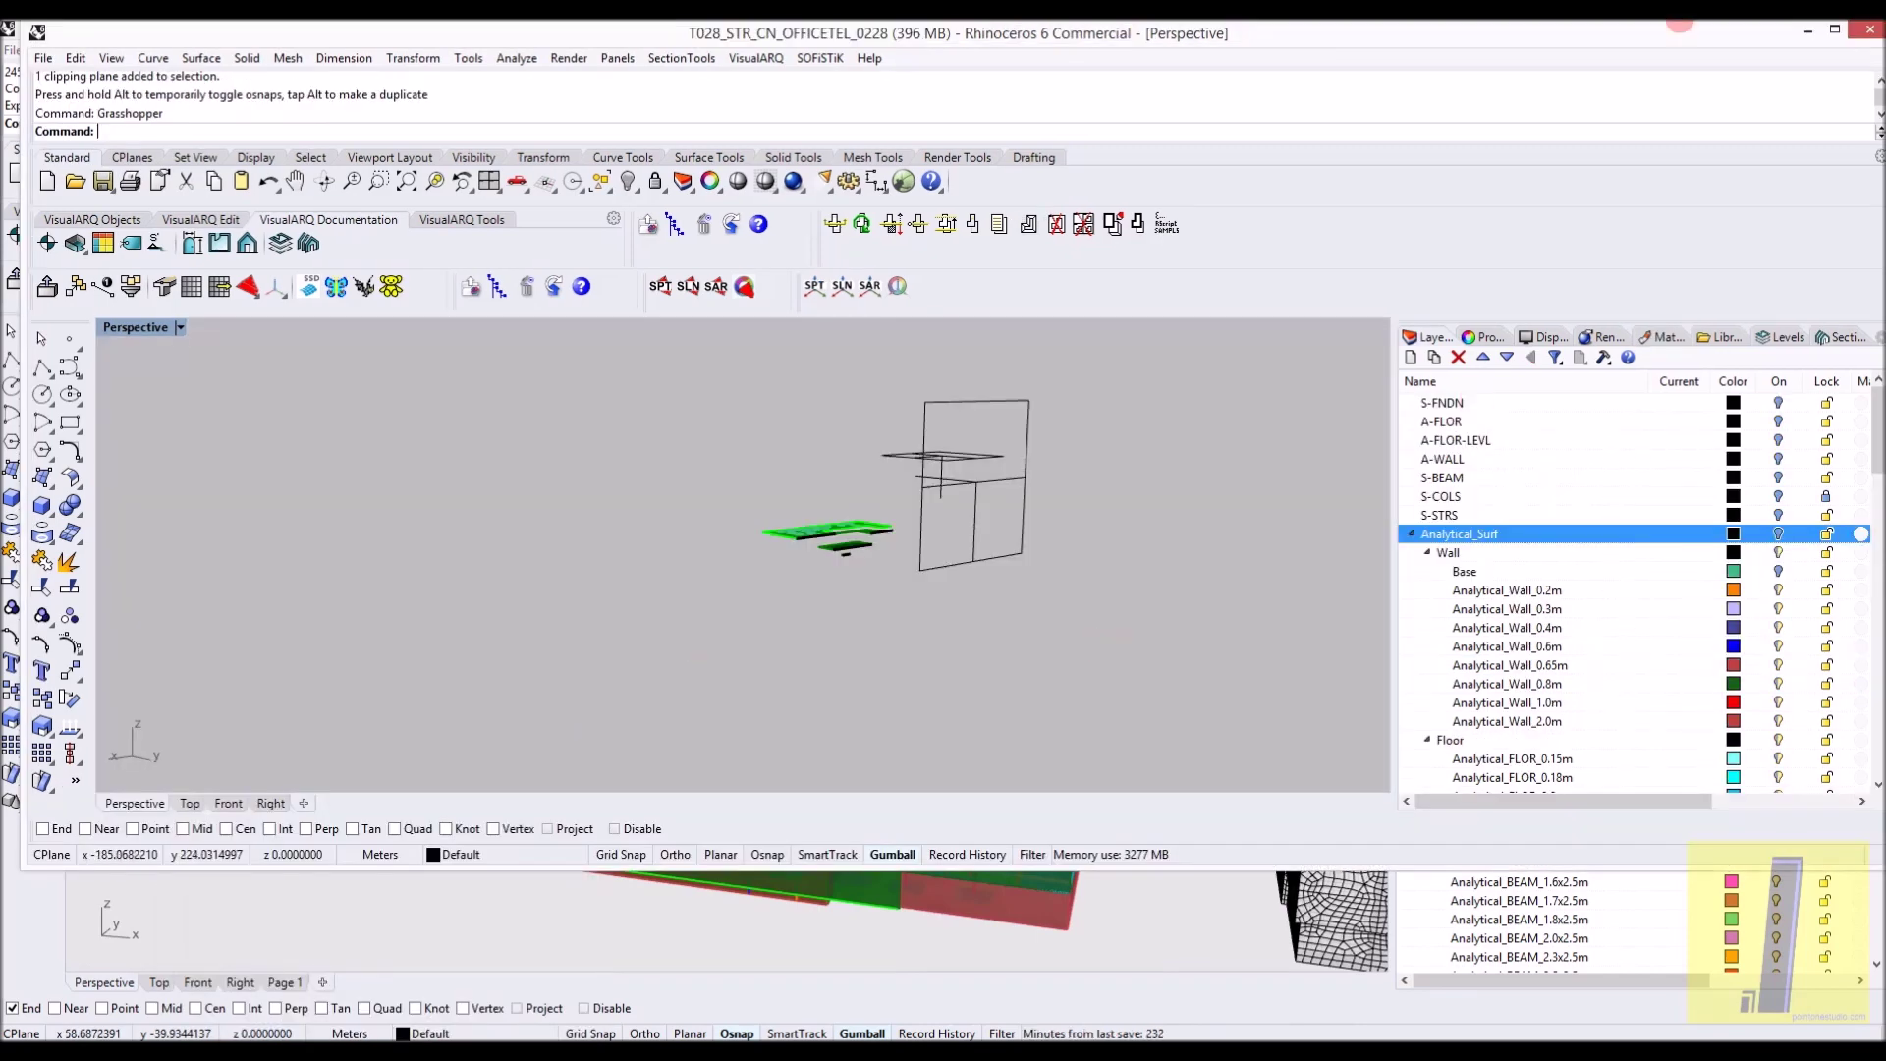
pyautogui.click(1834, 29)
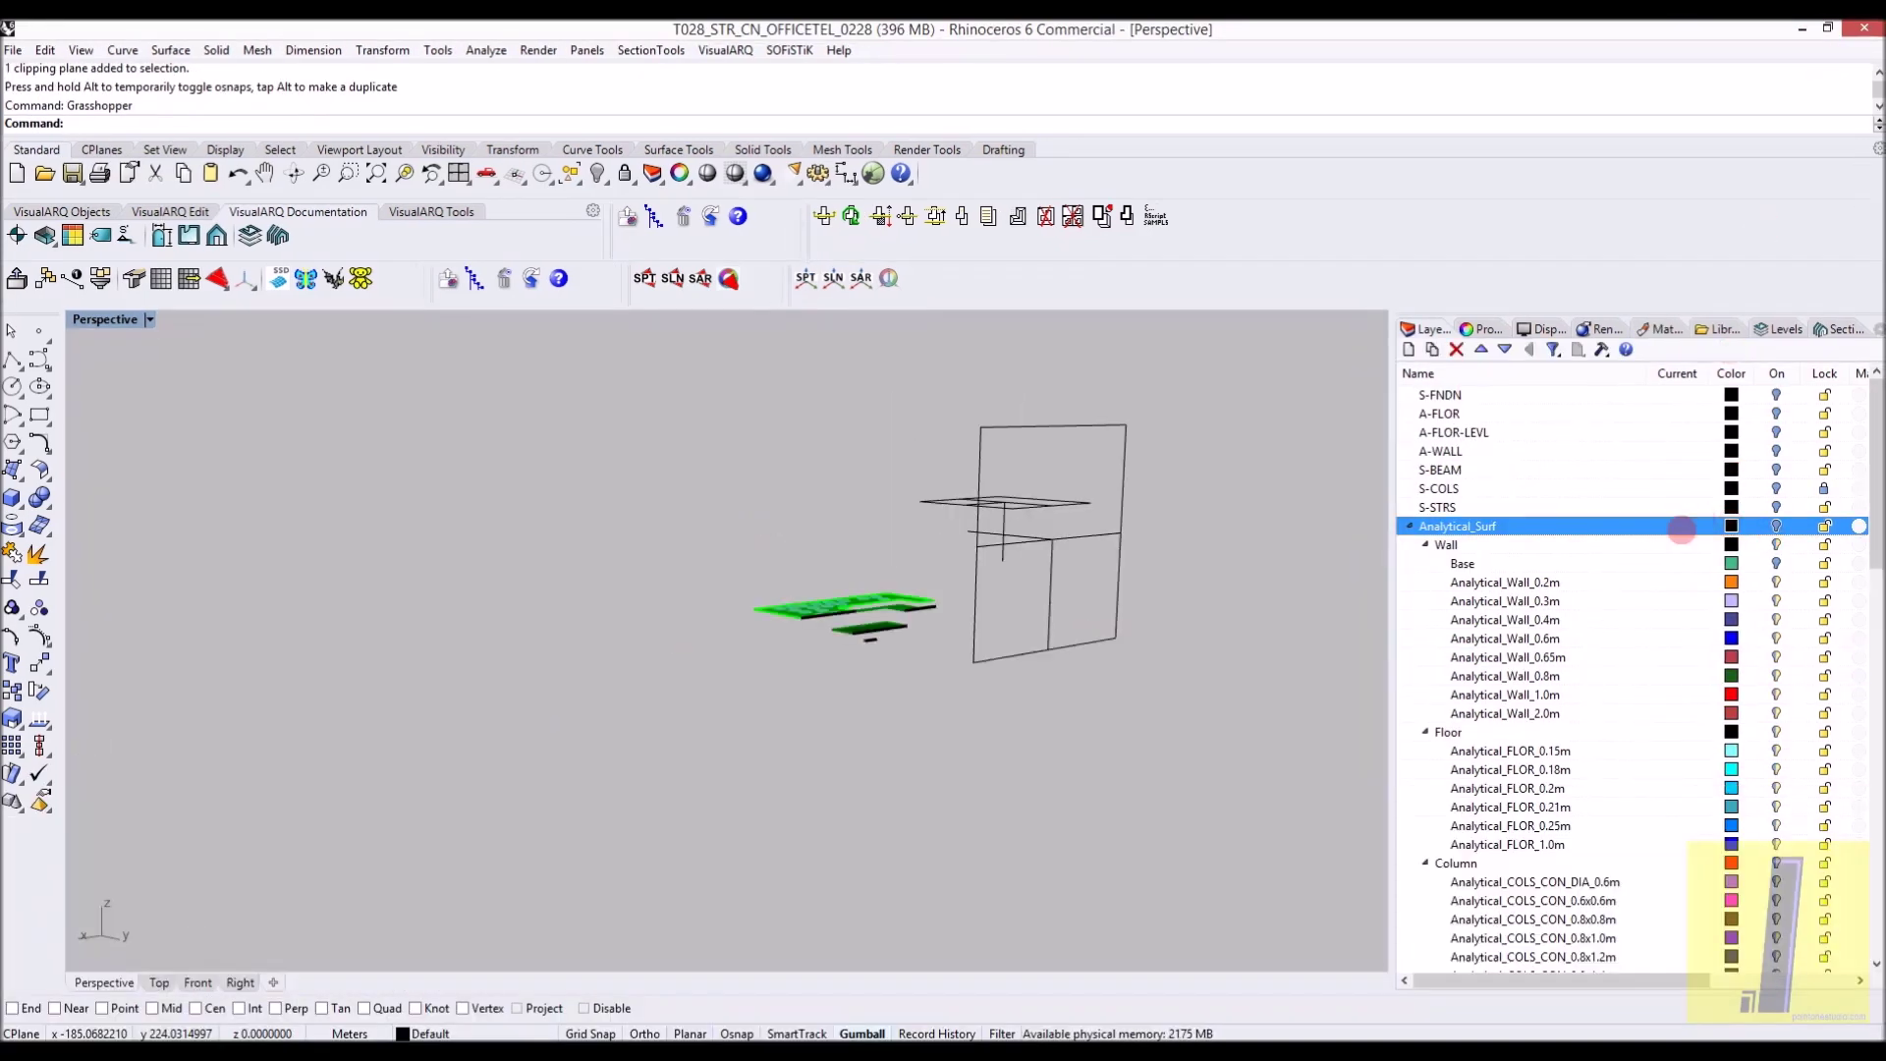
pyautogui.click(1608, 619)
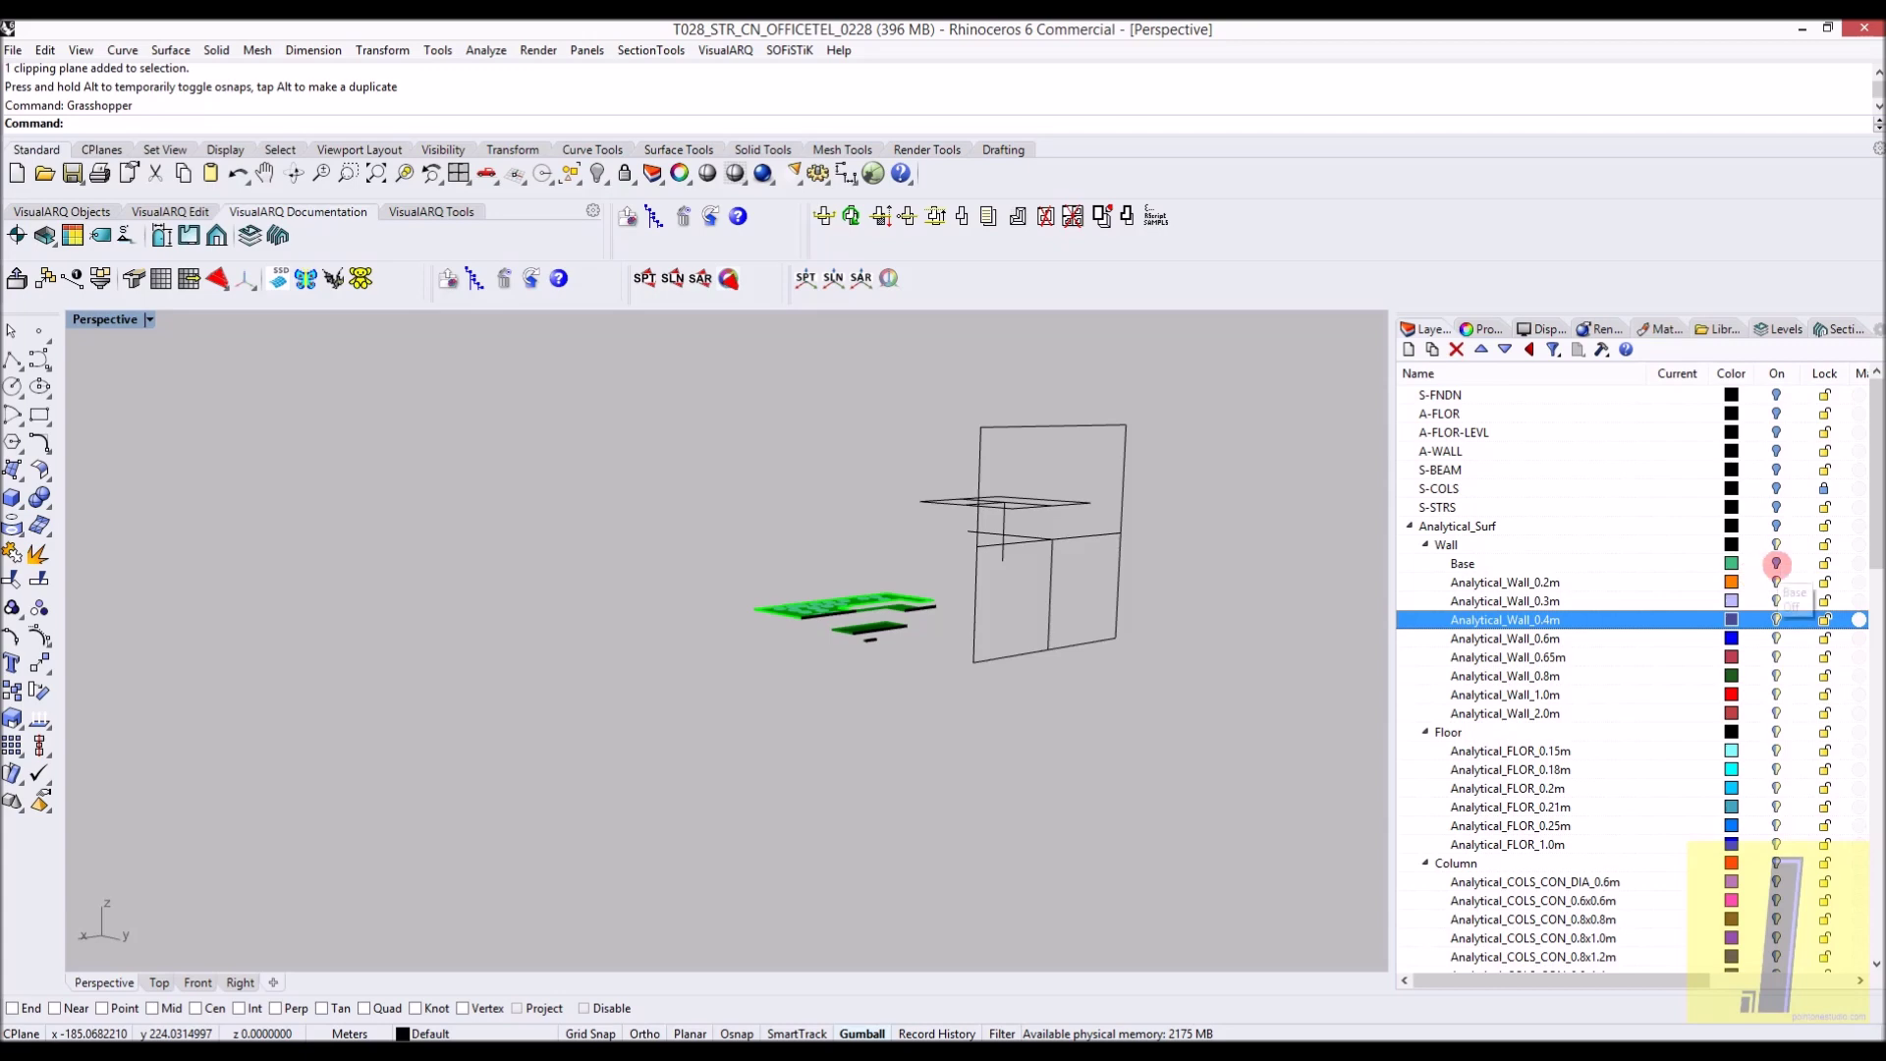
pyautogui.scroll(-12, 1776, 563)
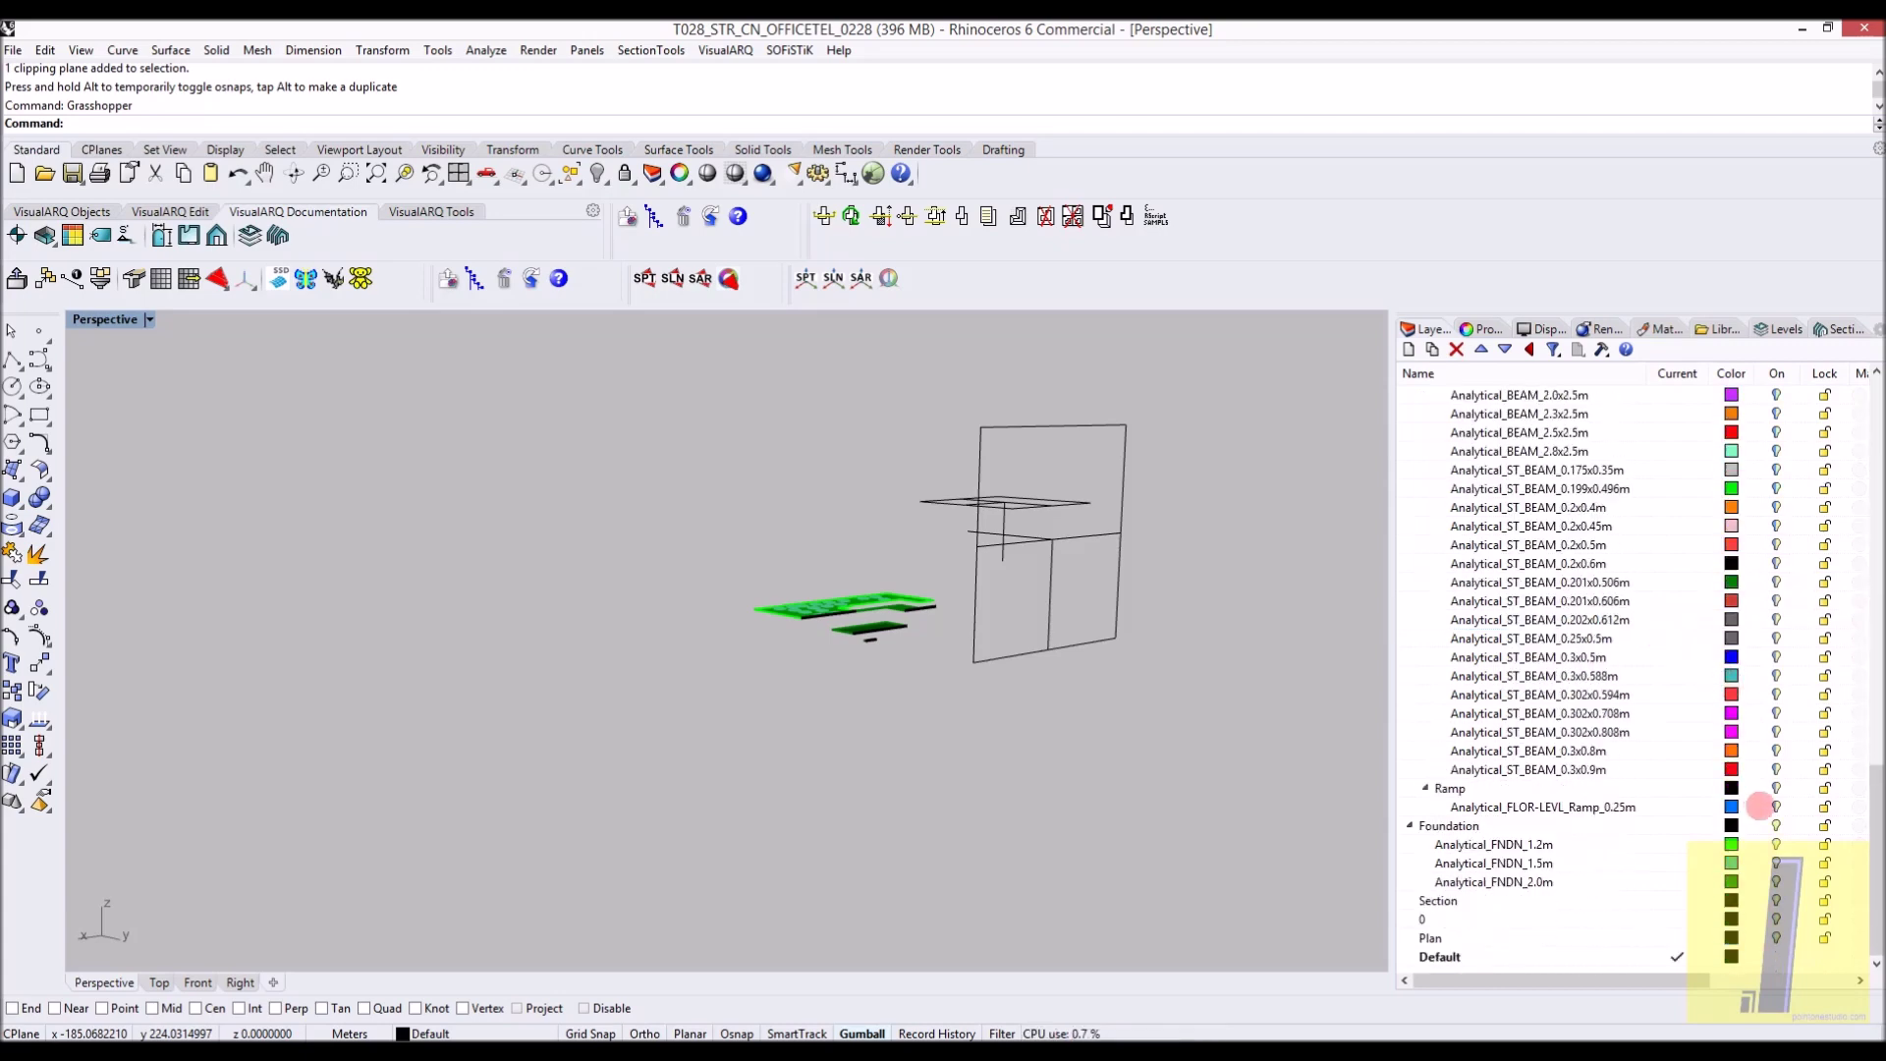
pyautogui.scroll(11, 1631, 898)
pyautogui.scroll(-11, 1650, 805)
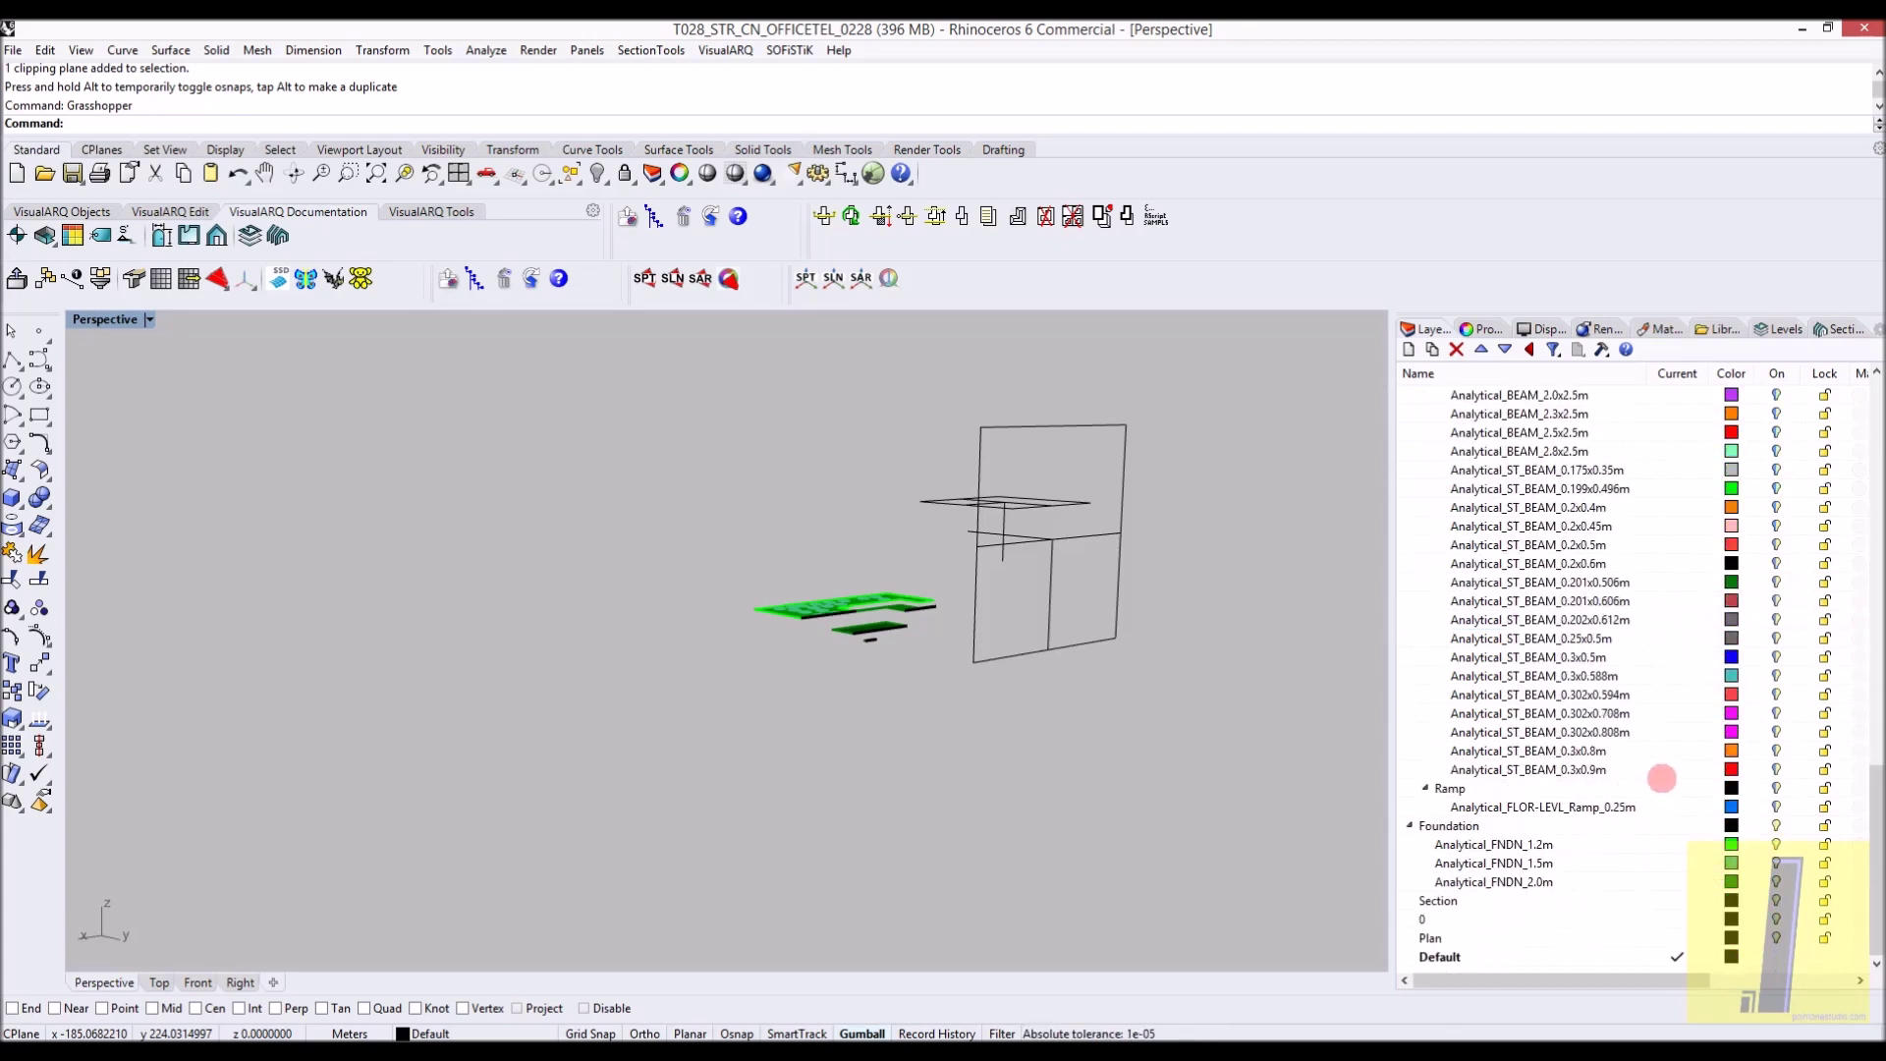
# Select the clipping planes beside the foundation slab and move them clear of the model
pyautogui.click(1021, 543)
pyautogui.moveTo(1076, 604); pyautogui.dragTo(1154, 614, button='right')
pyautogui.moveTo(860, 398); pyautogui.dragTo(1115, 423)
pyautogui.click(884, 419)
pyautogui.click(912, 403)
pyautogui.scroll(-4, 909, 408)
pyautogui.moveTo(896, 404); pyautogui.dragTo(857, 470, button='right')
pyautogui.moveTo(902, 491); pyautogui.dragTo(893, 324)
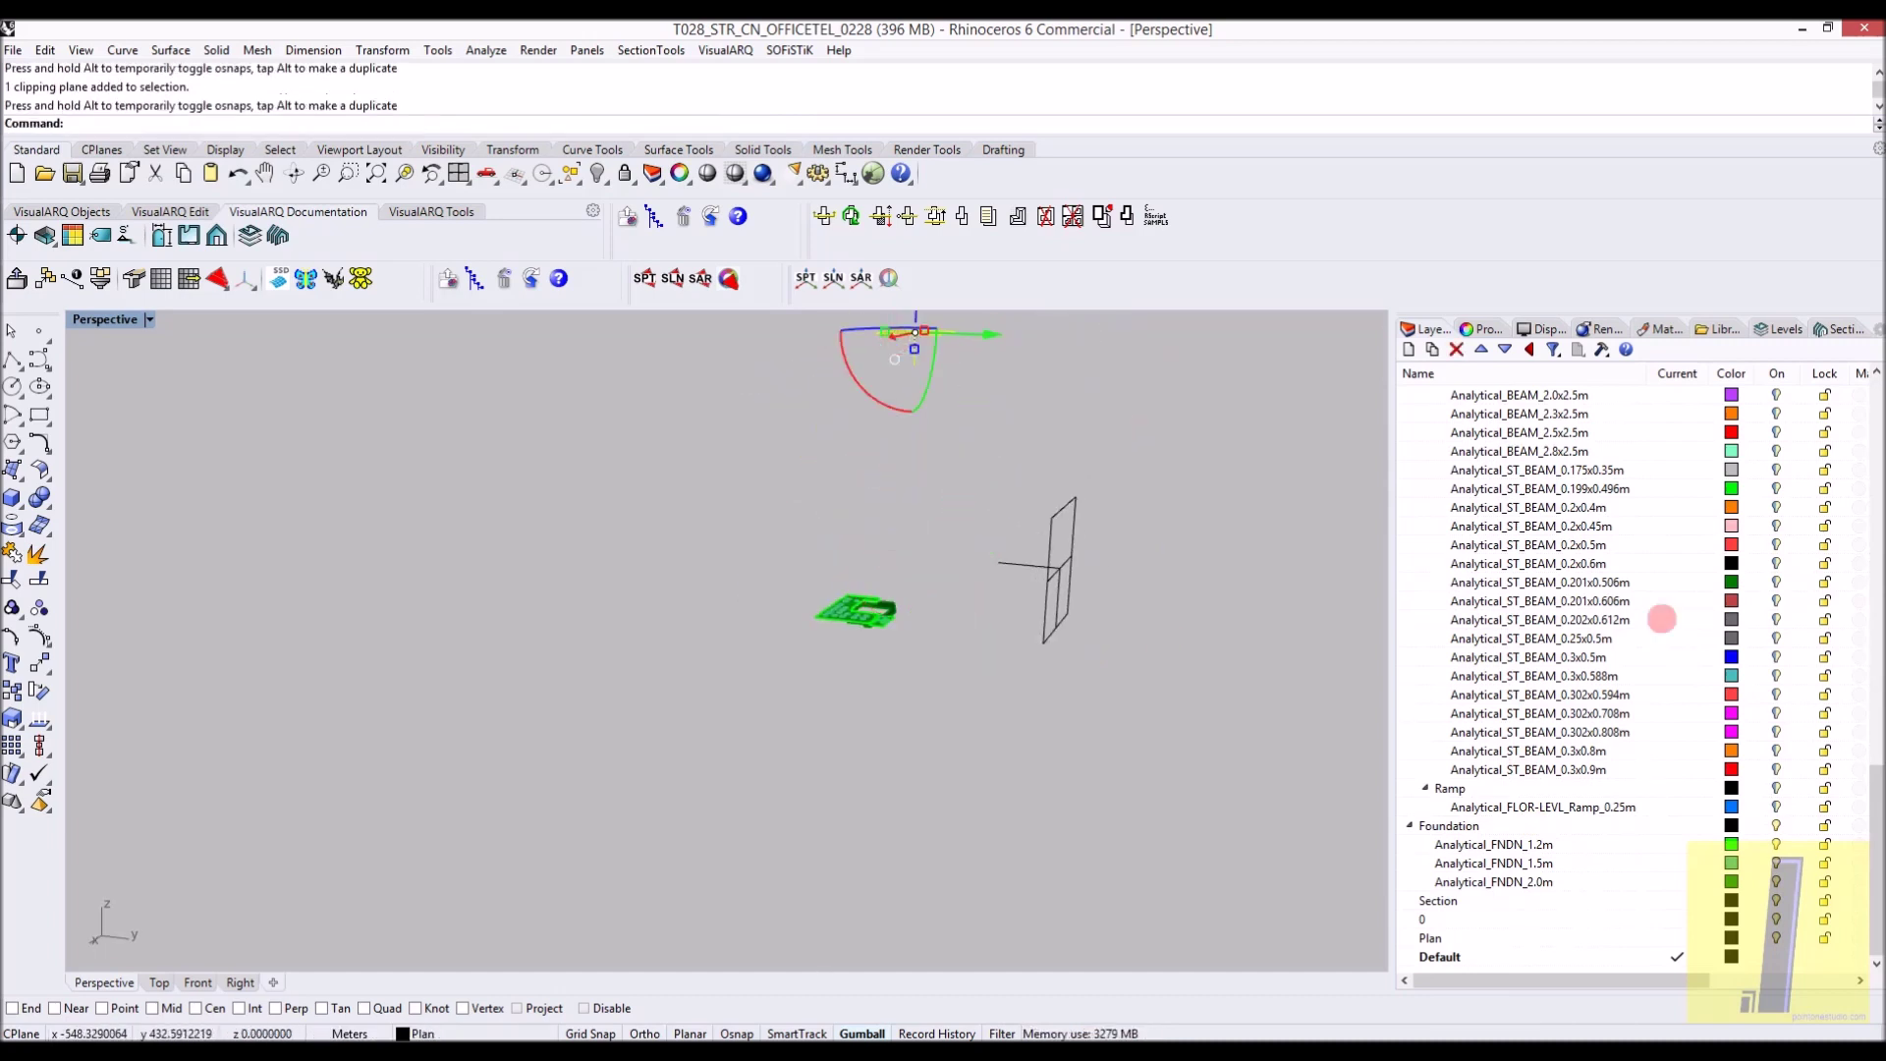
# Turn on the Analytical_Surf wall, floor, column and beam layers, except Base, to show the whole tower
pyautogui.click(1662, 619)
pyautogui.scroll(5, 1595, 512)
pyautogui.click(1600, 511)
pyautogui.scroll(1, 1586, 526)
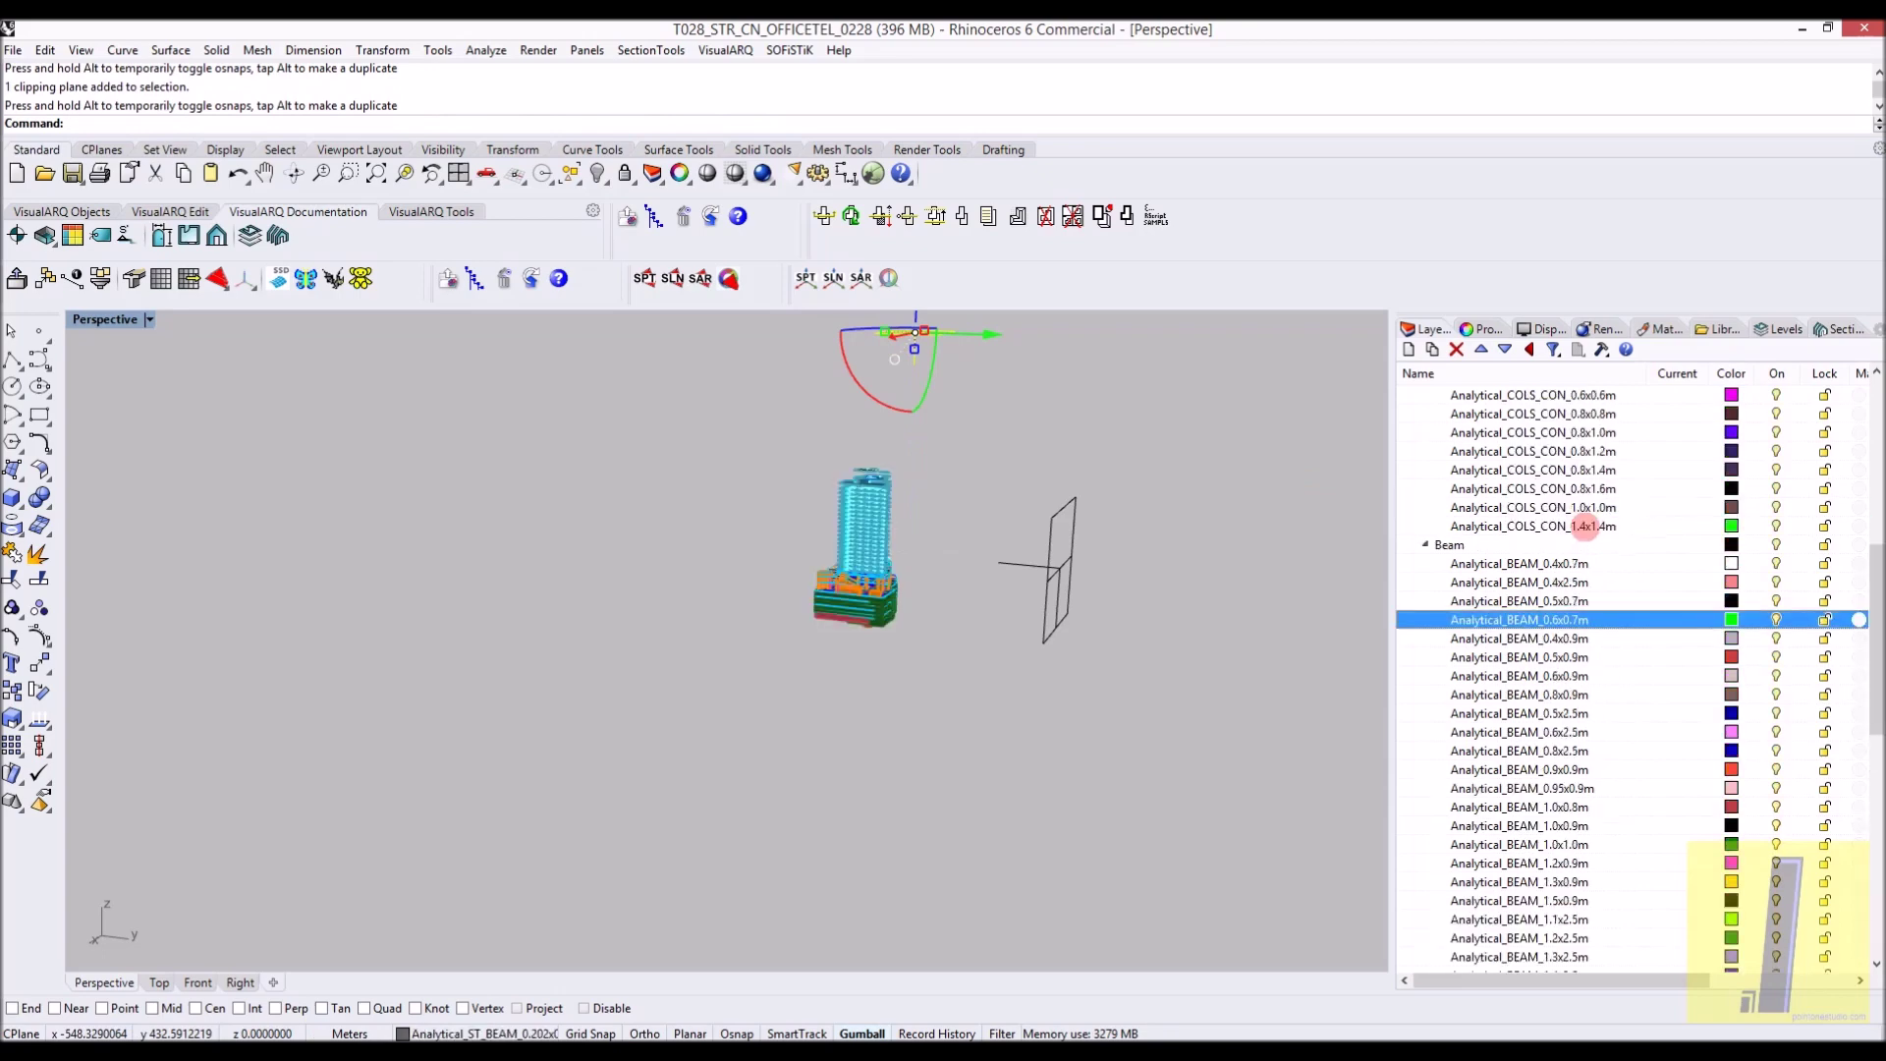
pyautogui.scroll(2, 1630, 557)
pyautogui.scroll(5, 1636, 555)
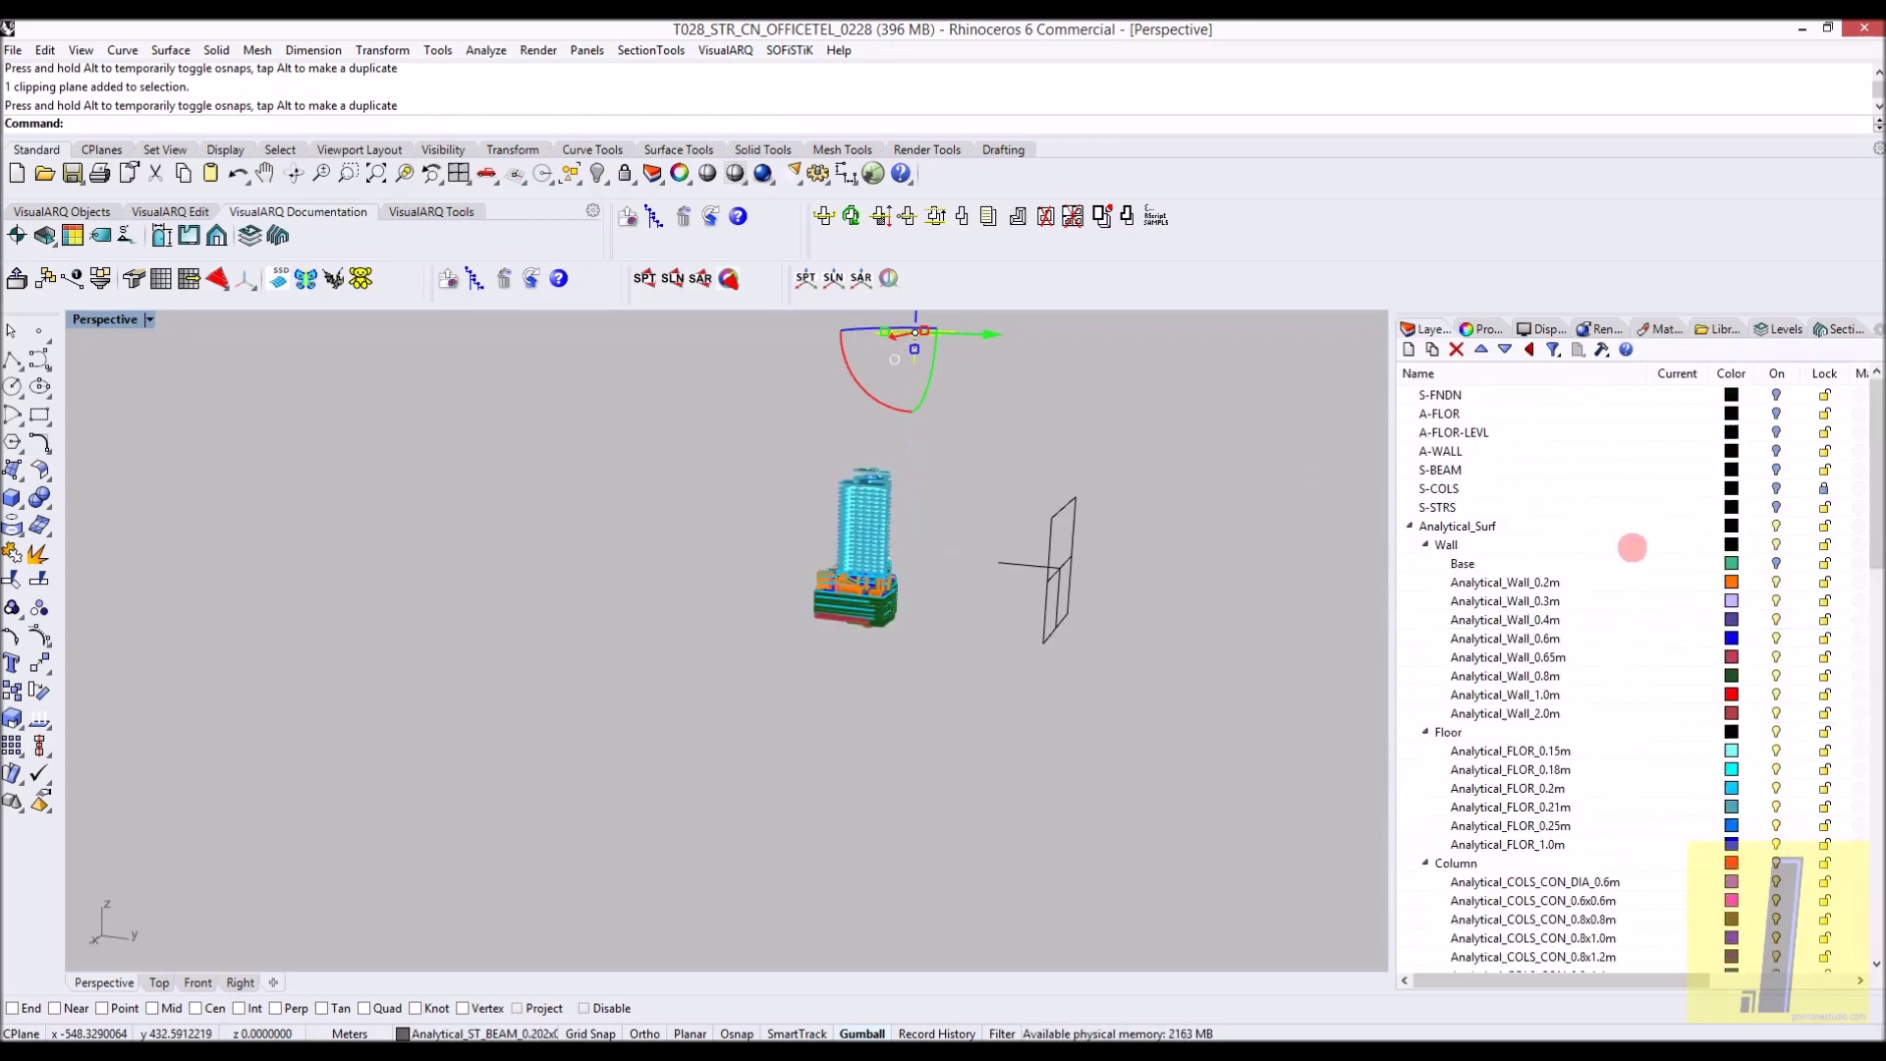
pyautogui.click(1183, 556)
pyautogui.scroll(8, 794, 491)
pyautogui.moveTo(794, 491); pyautogui.dragTo(855, 495, button='right')
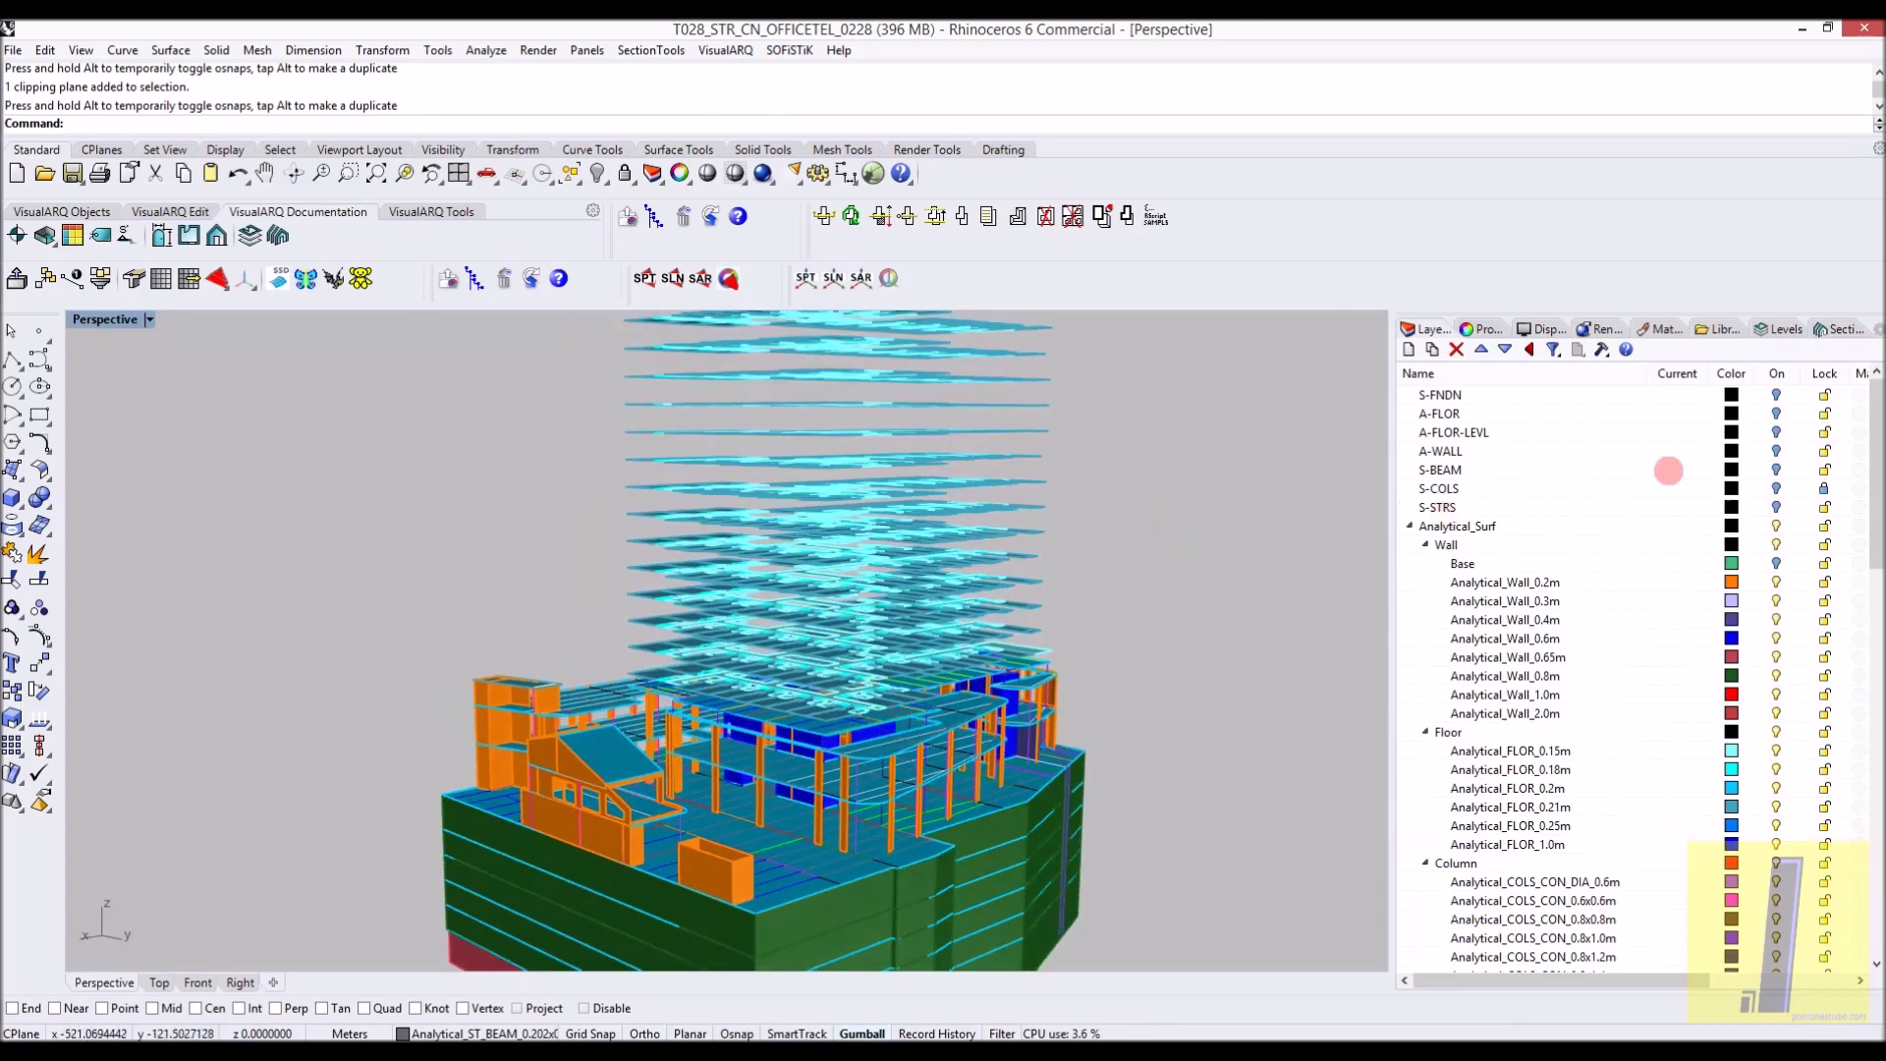
# Show the Base wall layer to view the tower's walls, and hide that layer again
pyautogui.click(1753, 559)
pyautogui.moveTo(1136, 559); pyautogui.dragTo(816, 601, button='right')
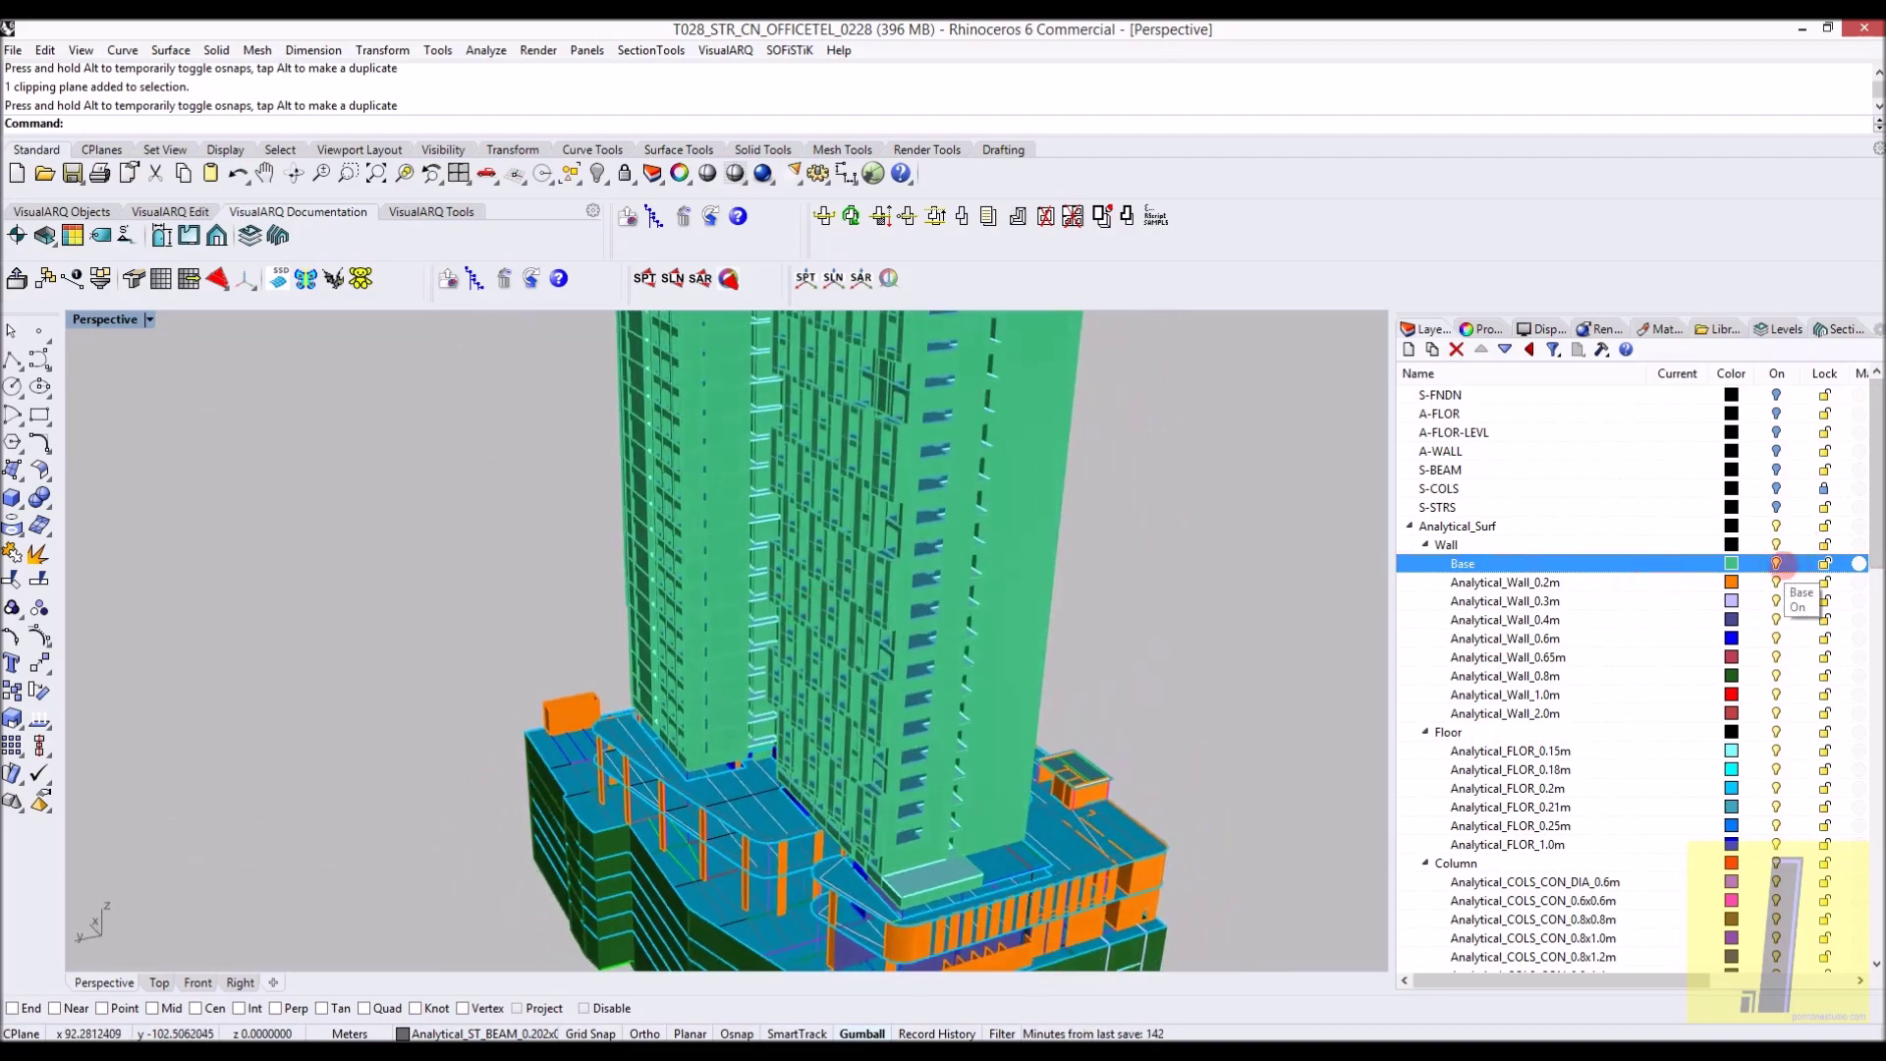
pyautogui.click(1776, 563)
pyautogui.moveTo(912, 525); pyautogui.dragTo(667, 988, button='right')
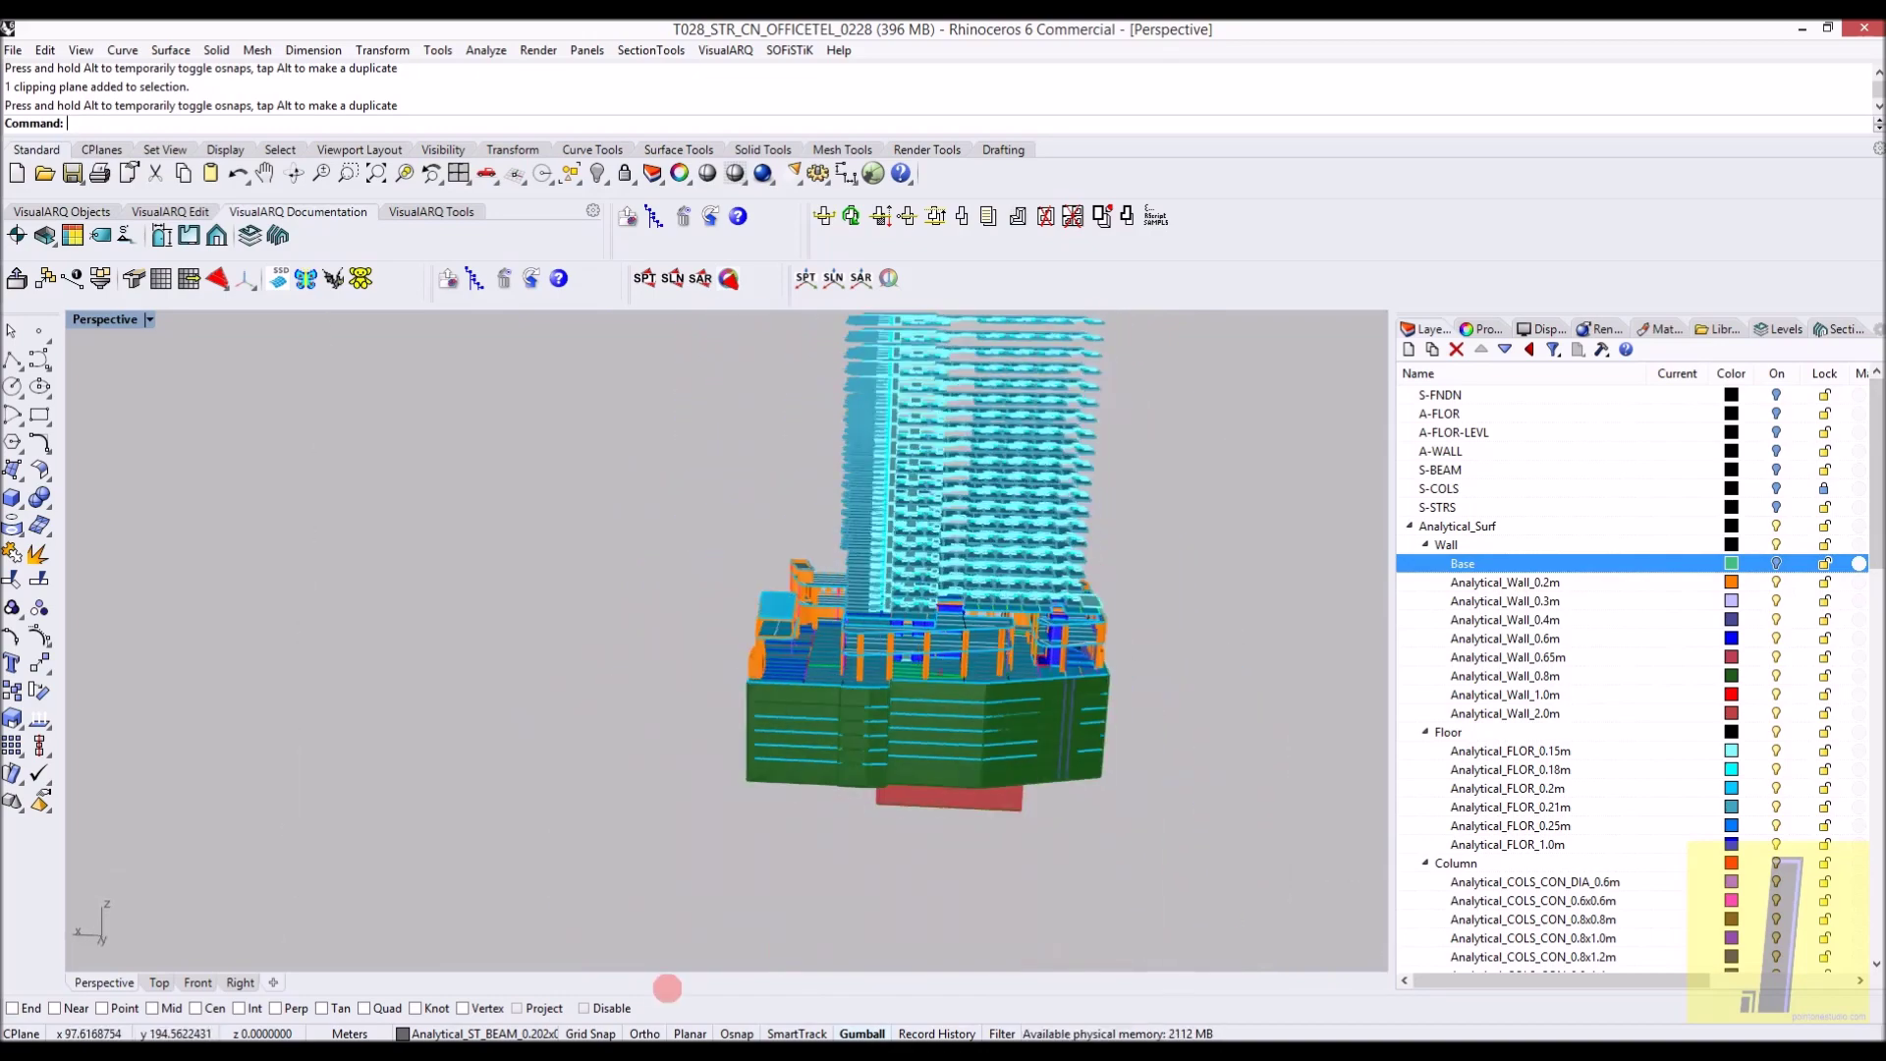
pyautogui.hotkey('alt', 'Tab')
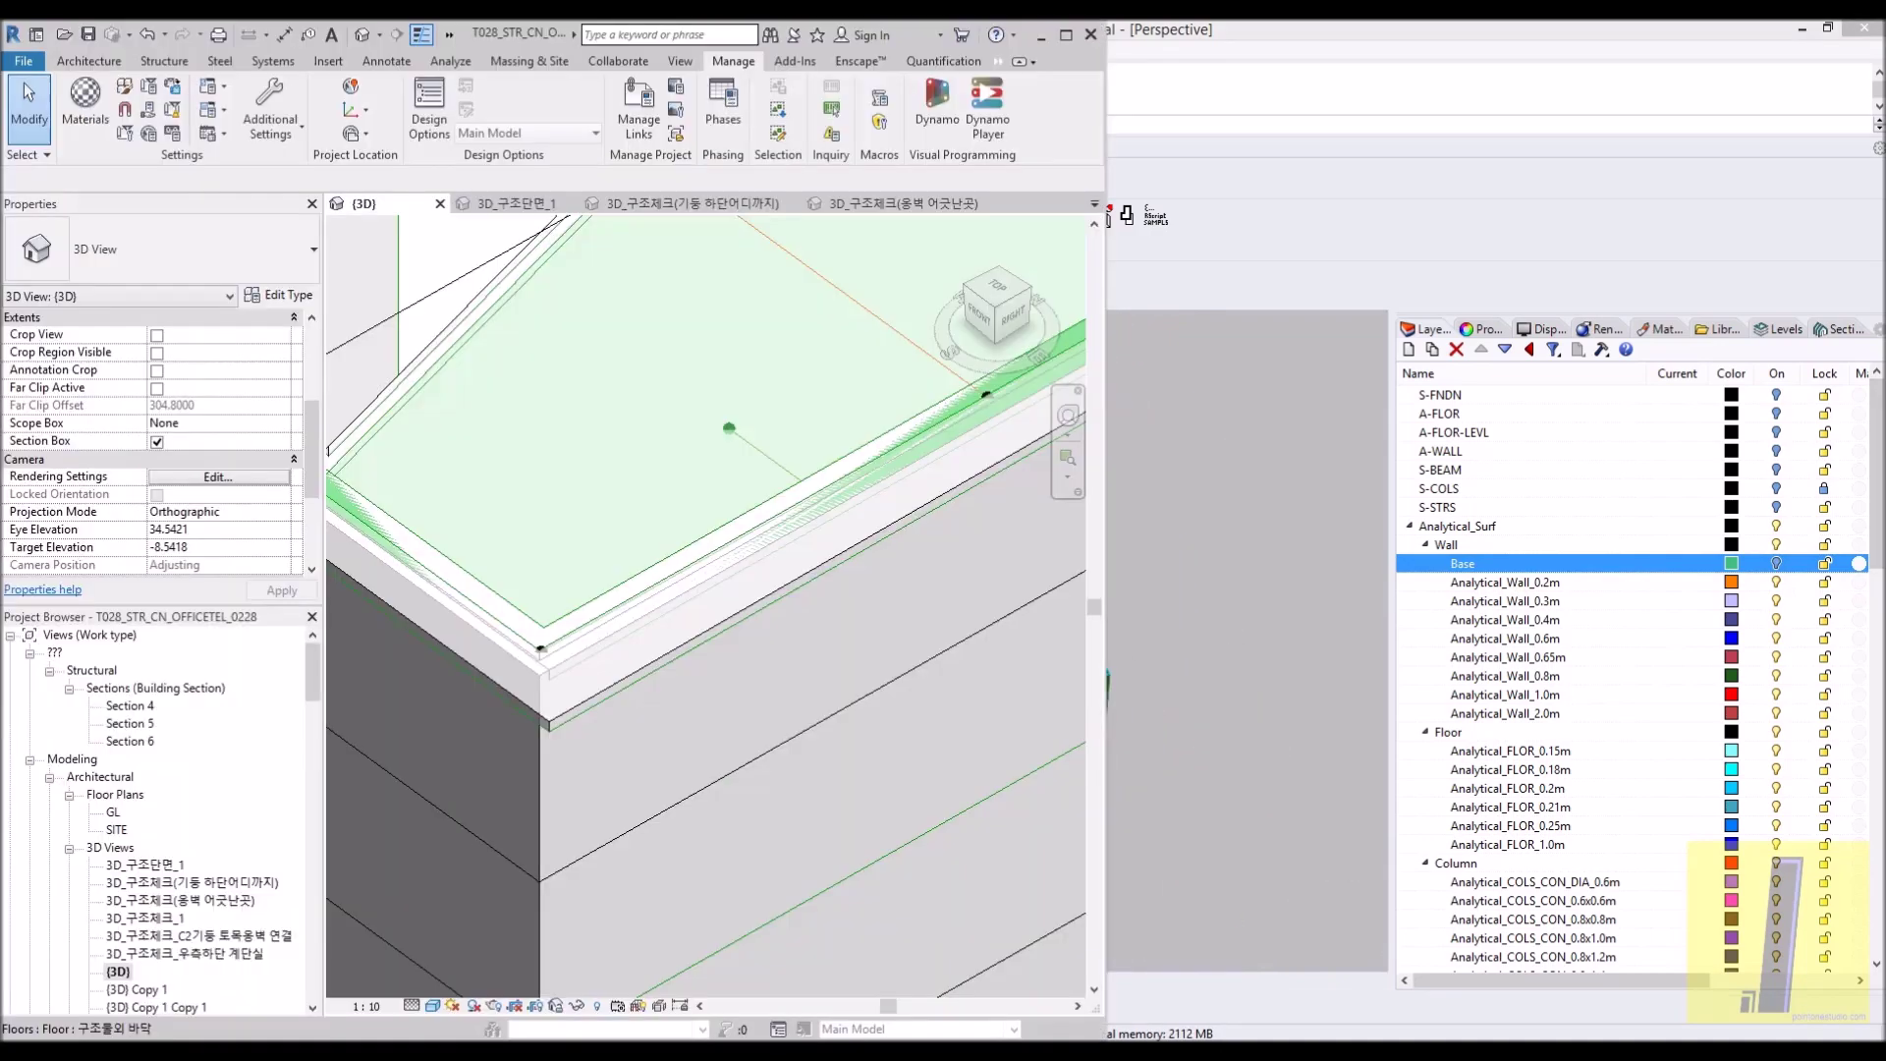
pyautogui.click(1173, 567)
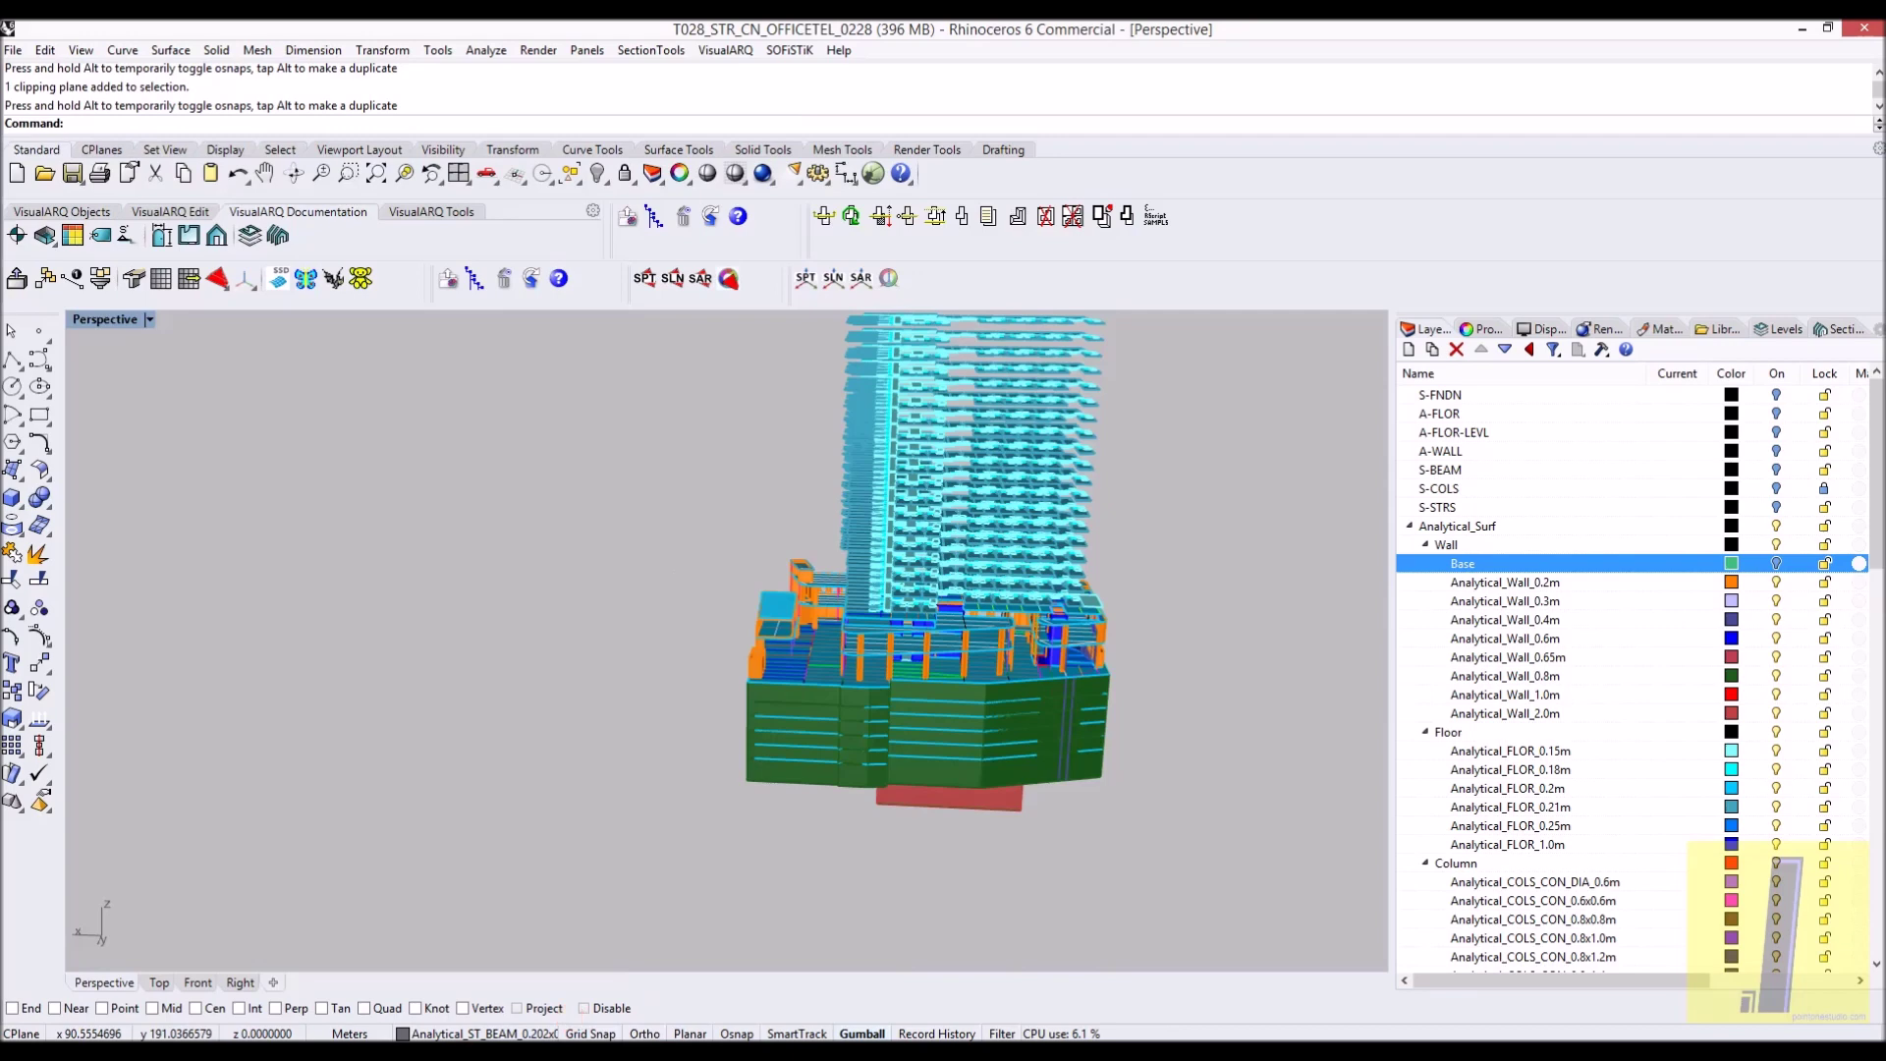
pyautogui.click(1703, 1049)
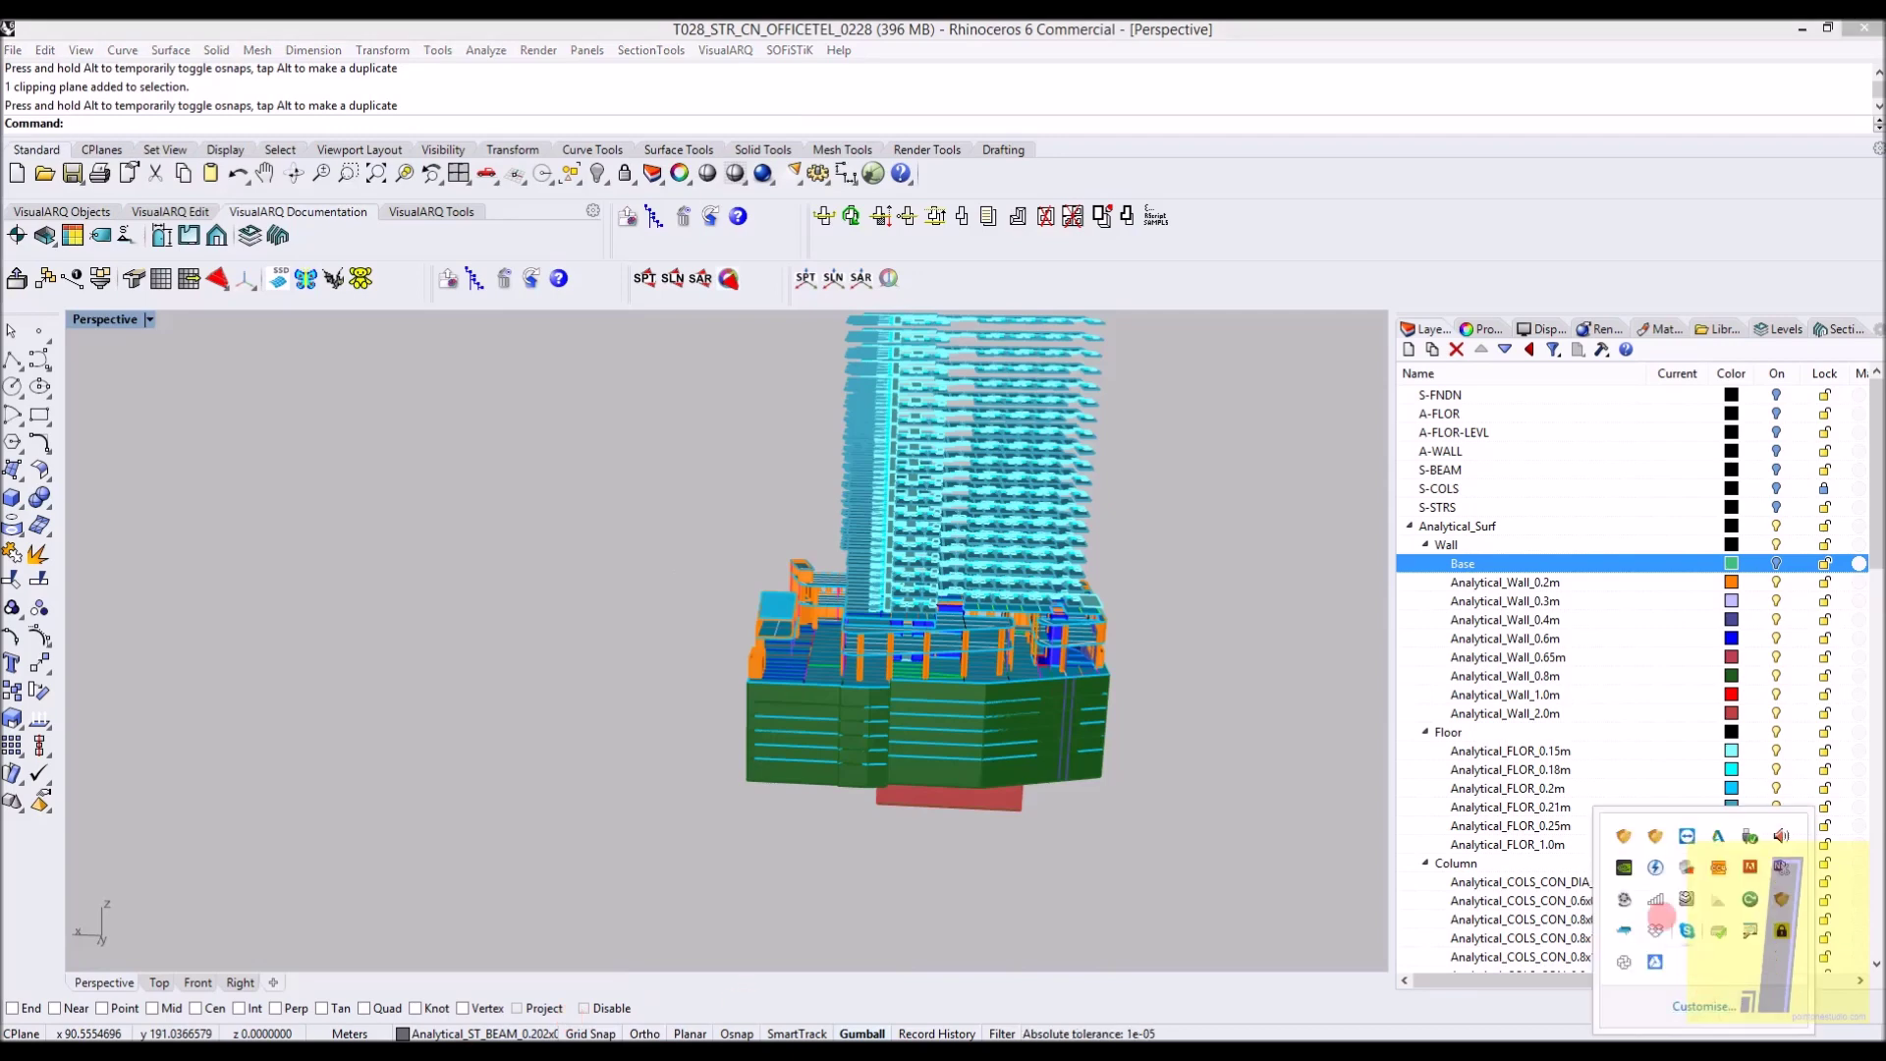
pyautogui.click(1626, 901)
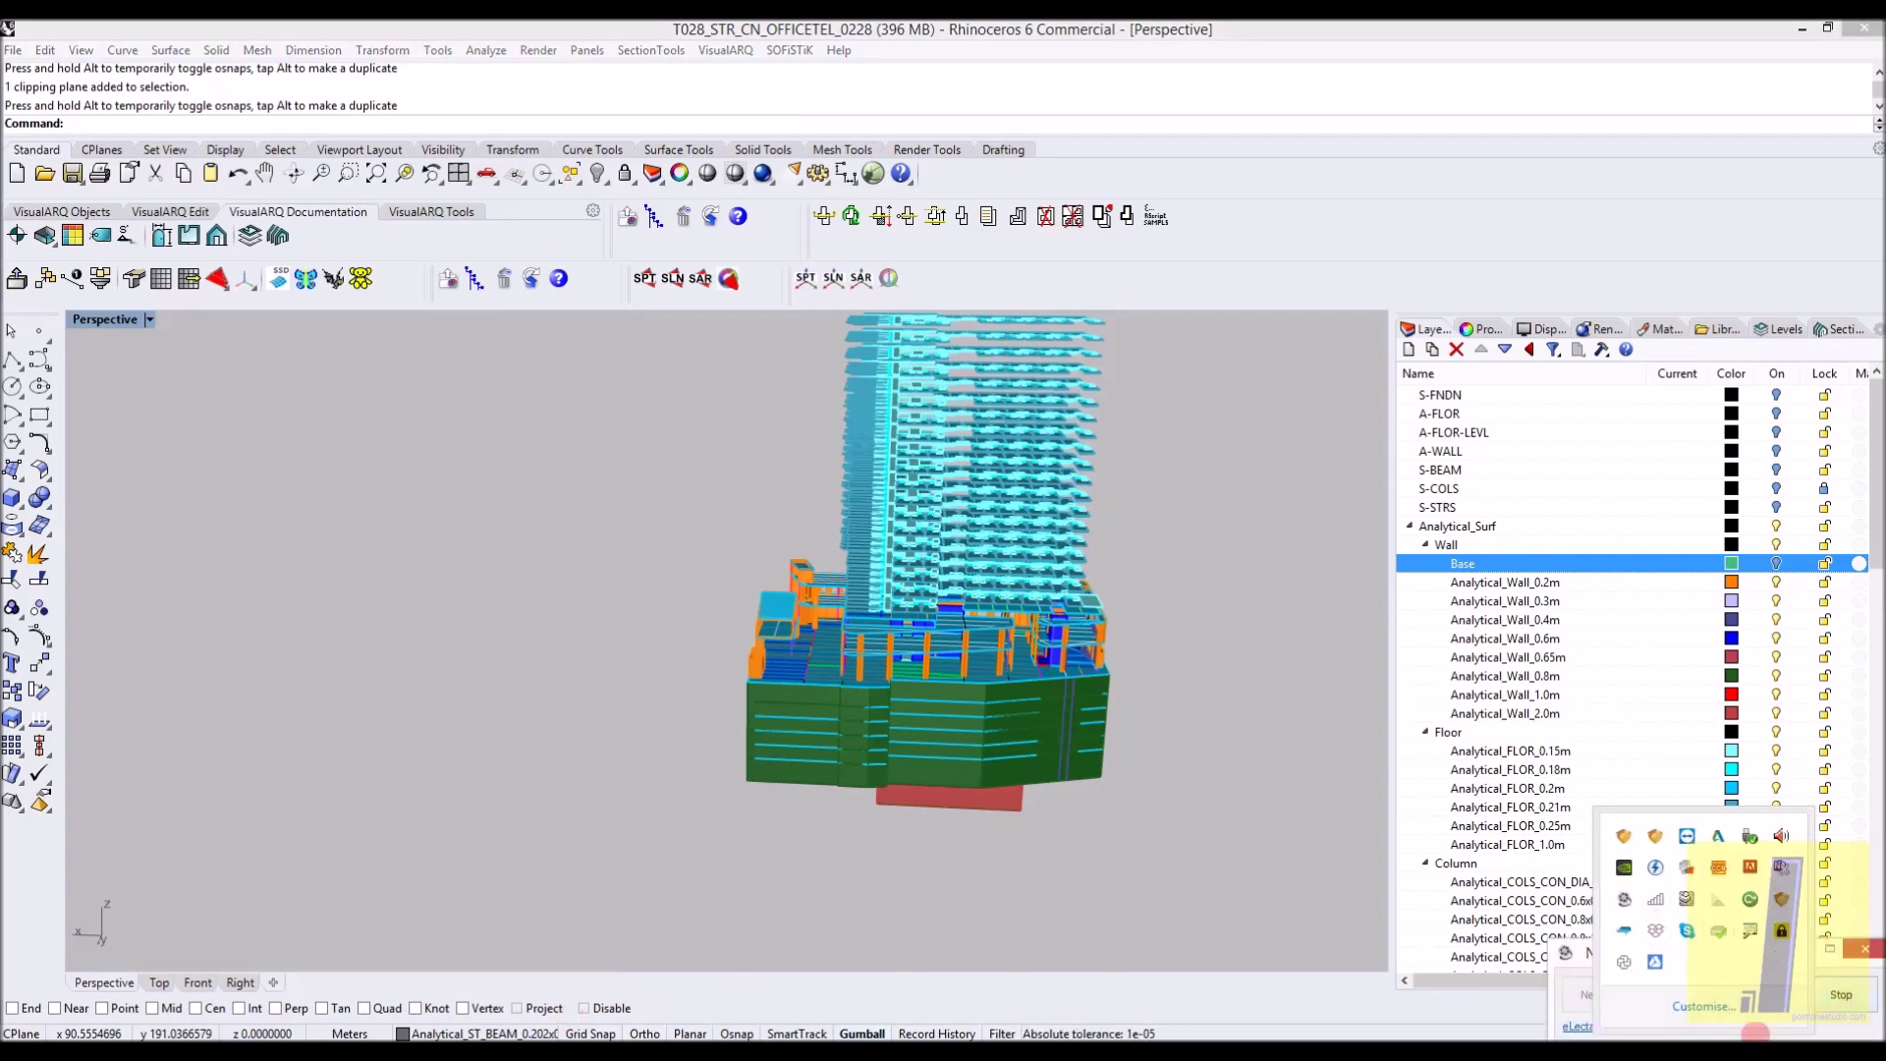
# Undo the layer visibility changes and the clipping plane move
pyautogui.moveTo(1086, 619); pyautogui.dragTo(1023, 748, button='right')
pyautogui.scroll(2, 1044, 797)
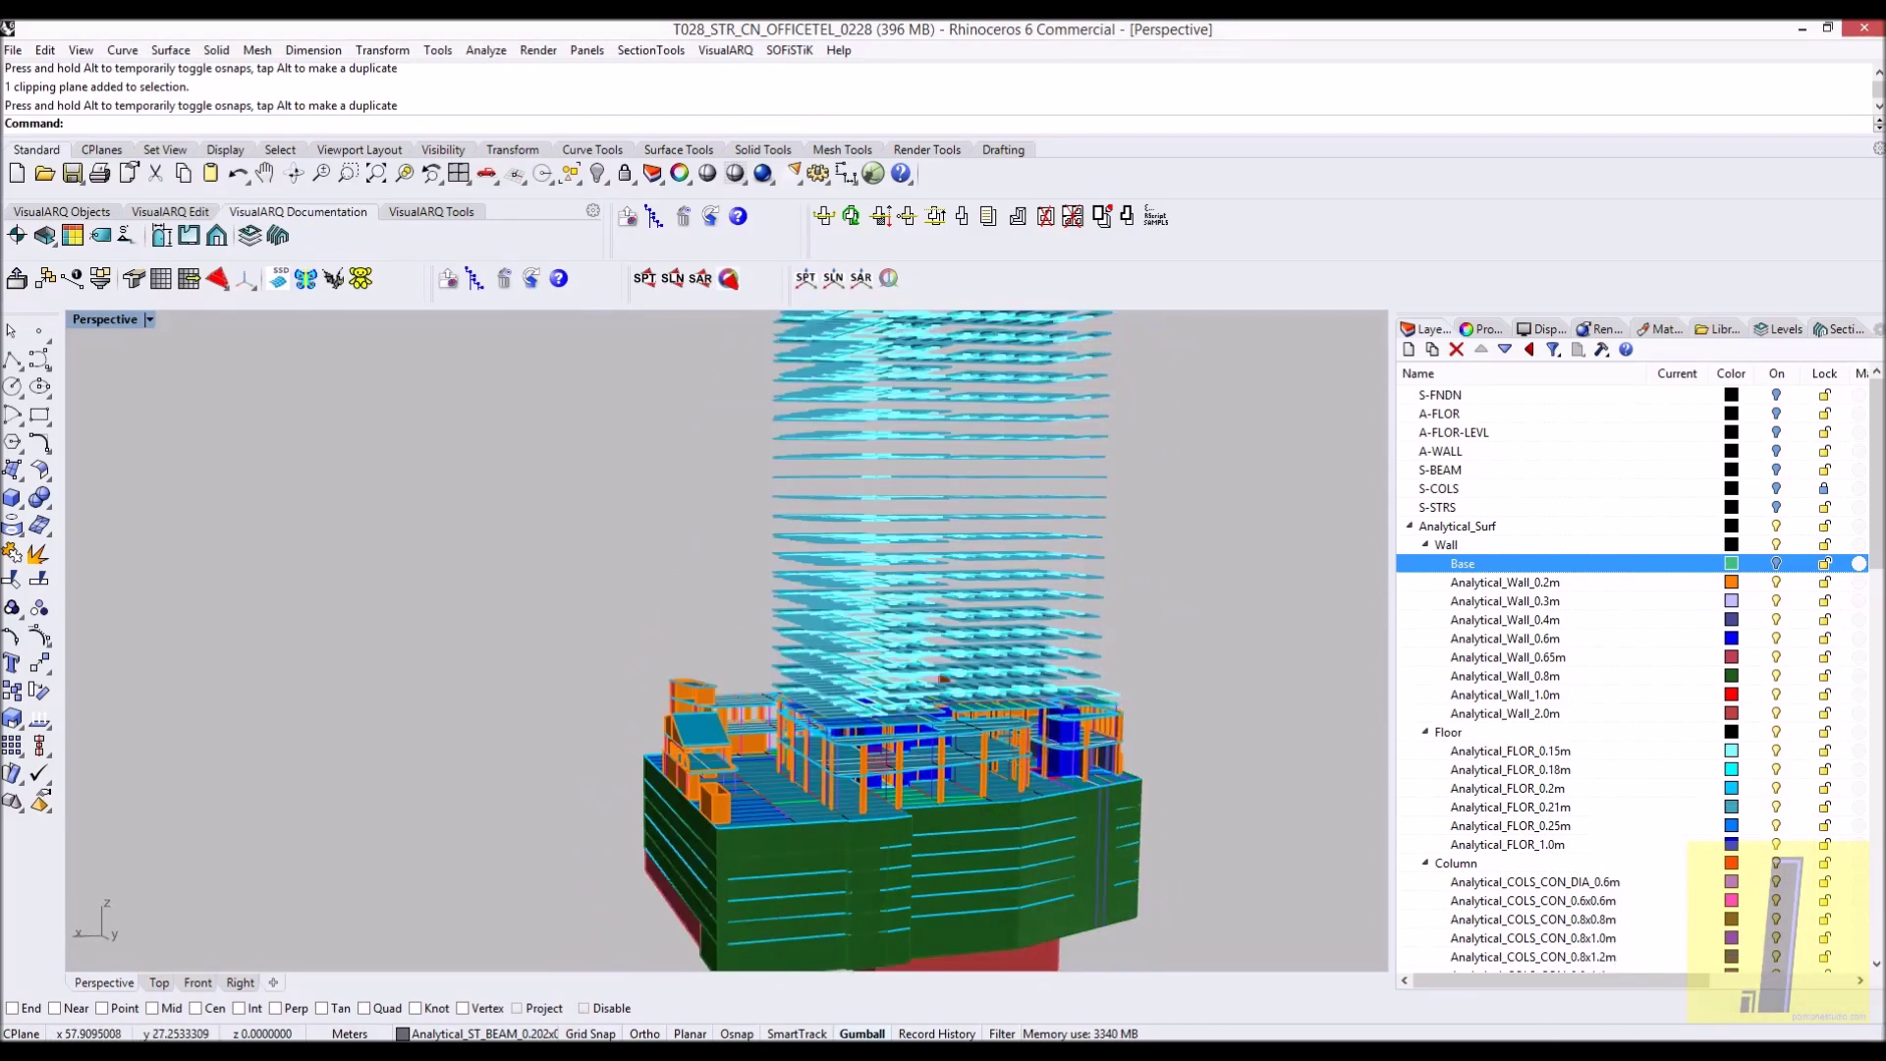
pyautogui.hotkey('ctrl', 'z')
pyautogui.hotkey('ctrl', 'z')
pyautogui.hotkey('ctrl', 'z')
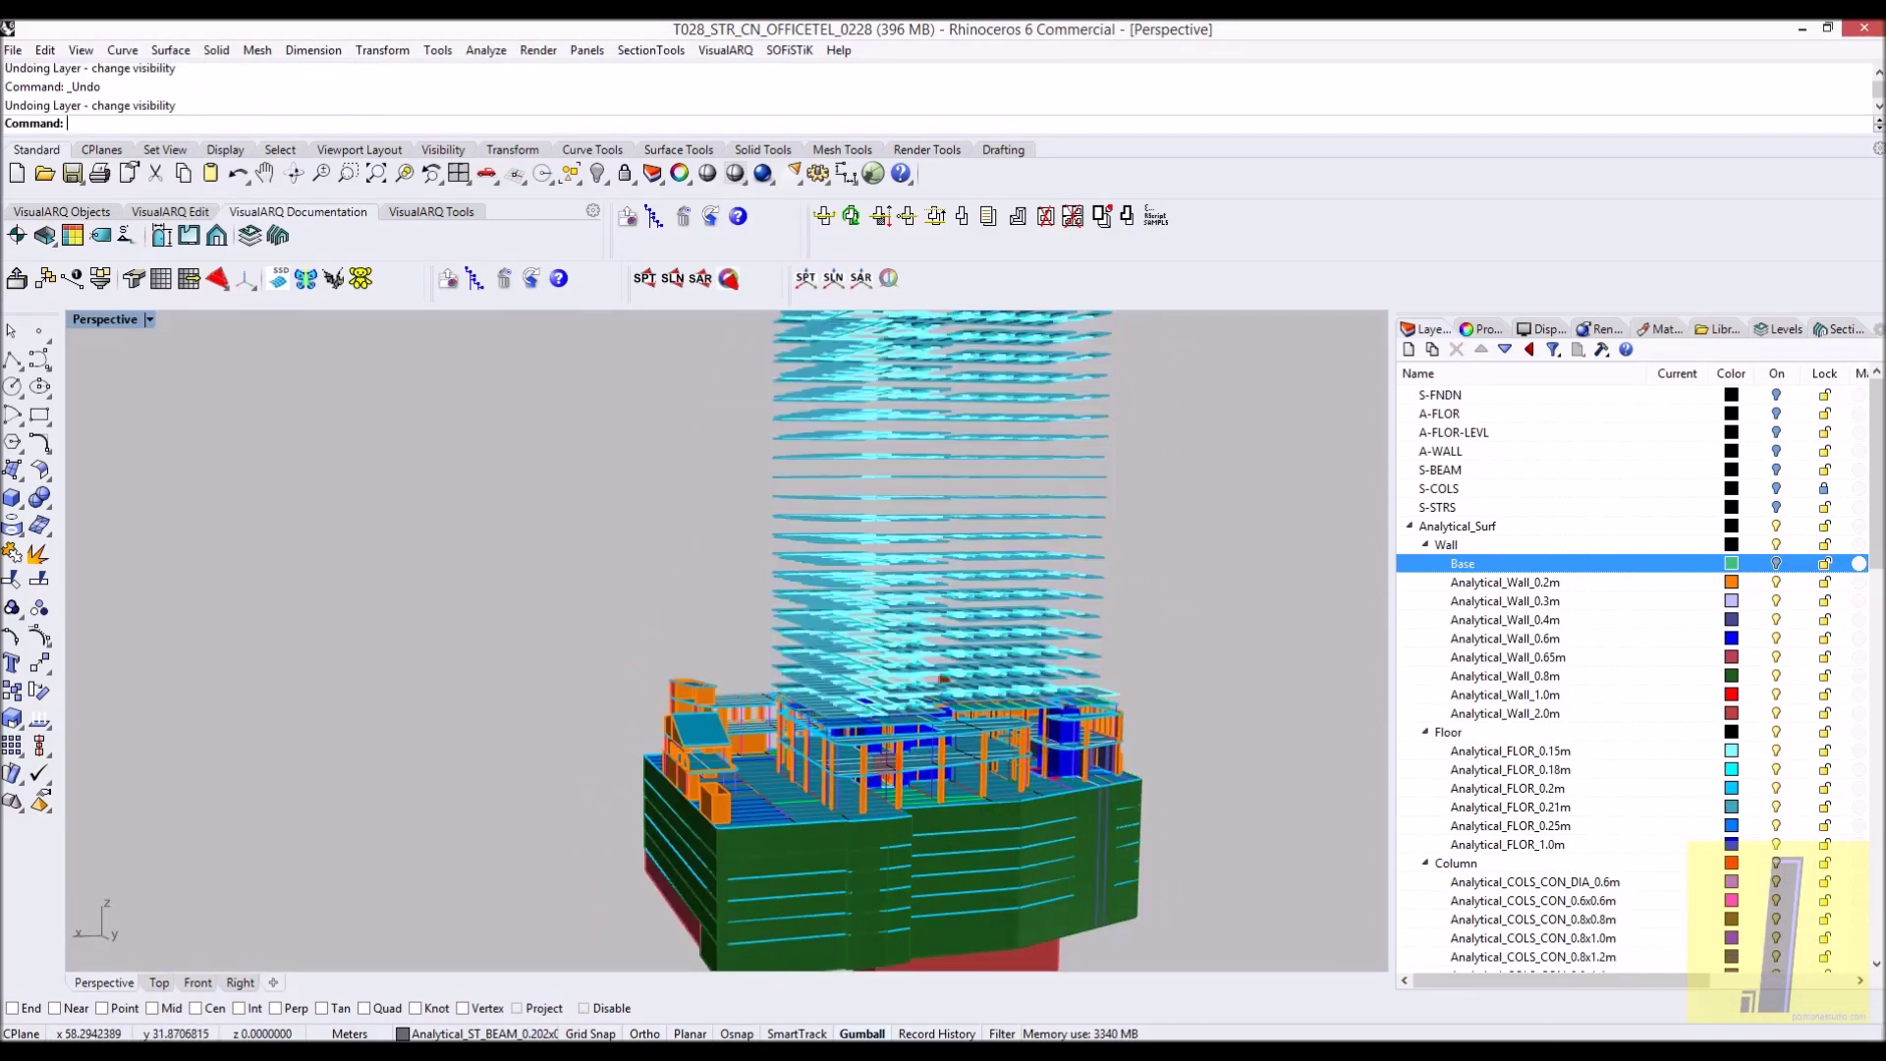
pyautogui.hotkey('ctrl', 'z')
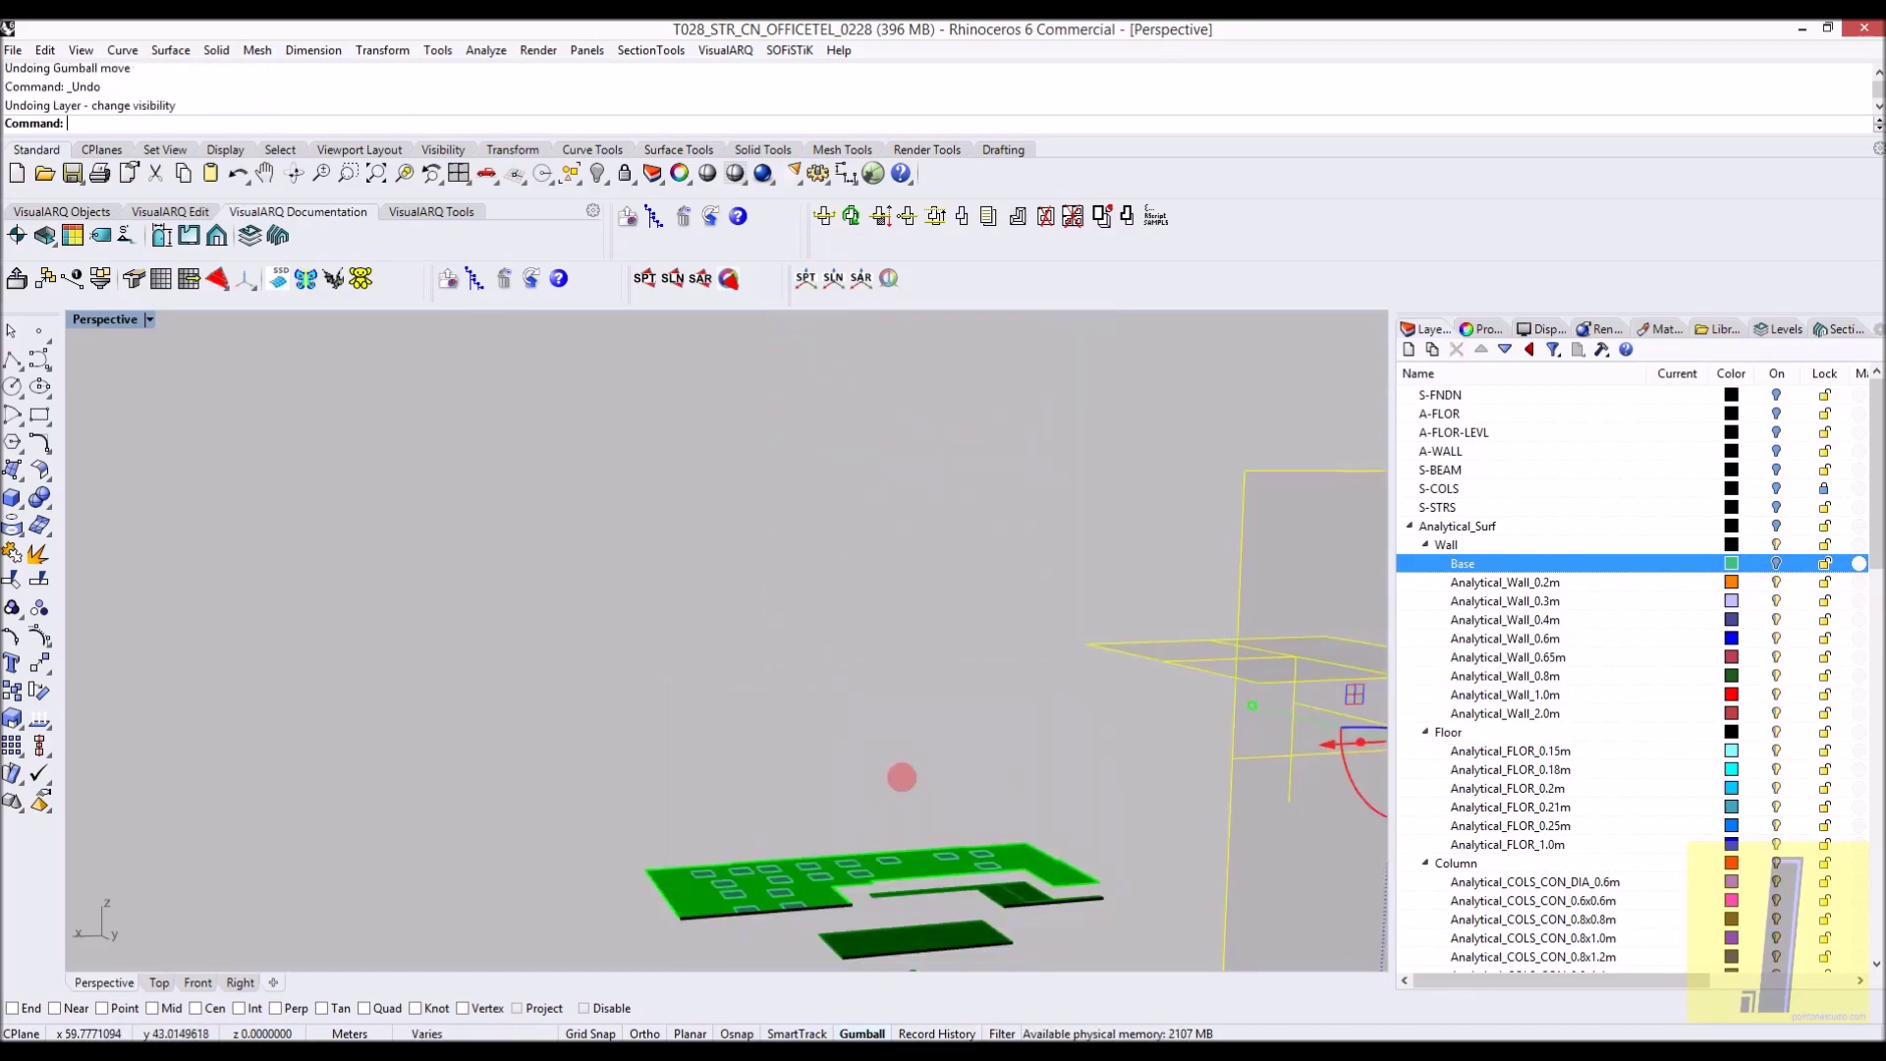
# Turn on the Analytical_Surf layers and examine the clipped section through the basement and podium, with the clipping planes deselected
pyautogui.scroll(5, 589, 875)
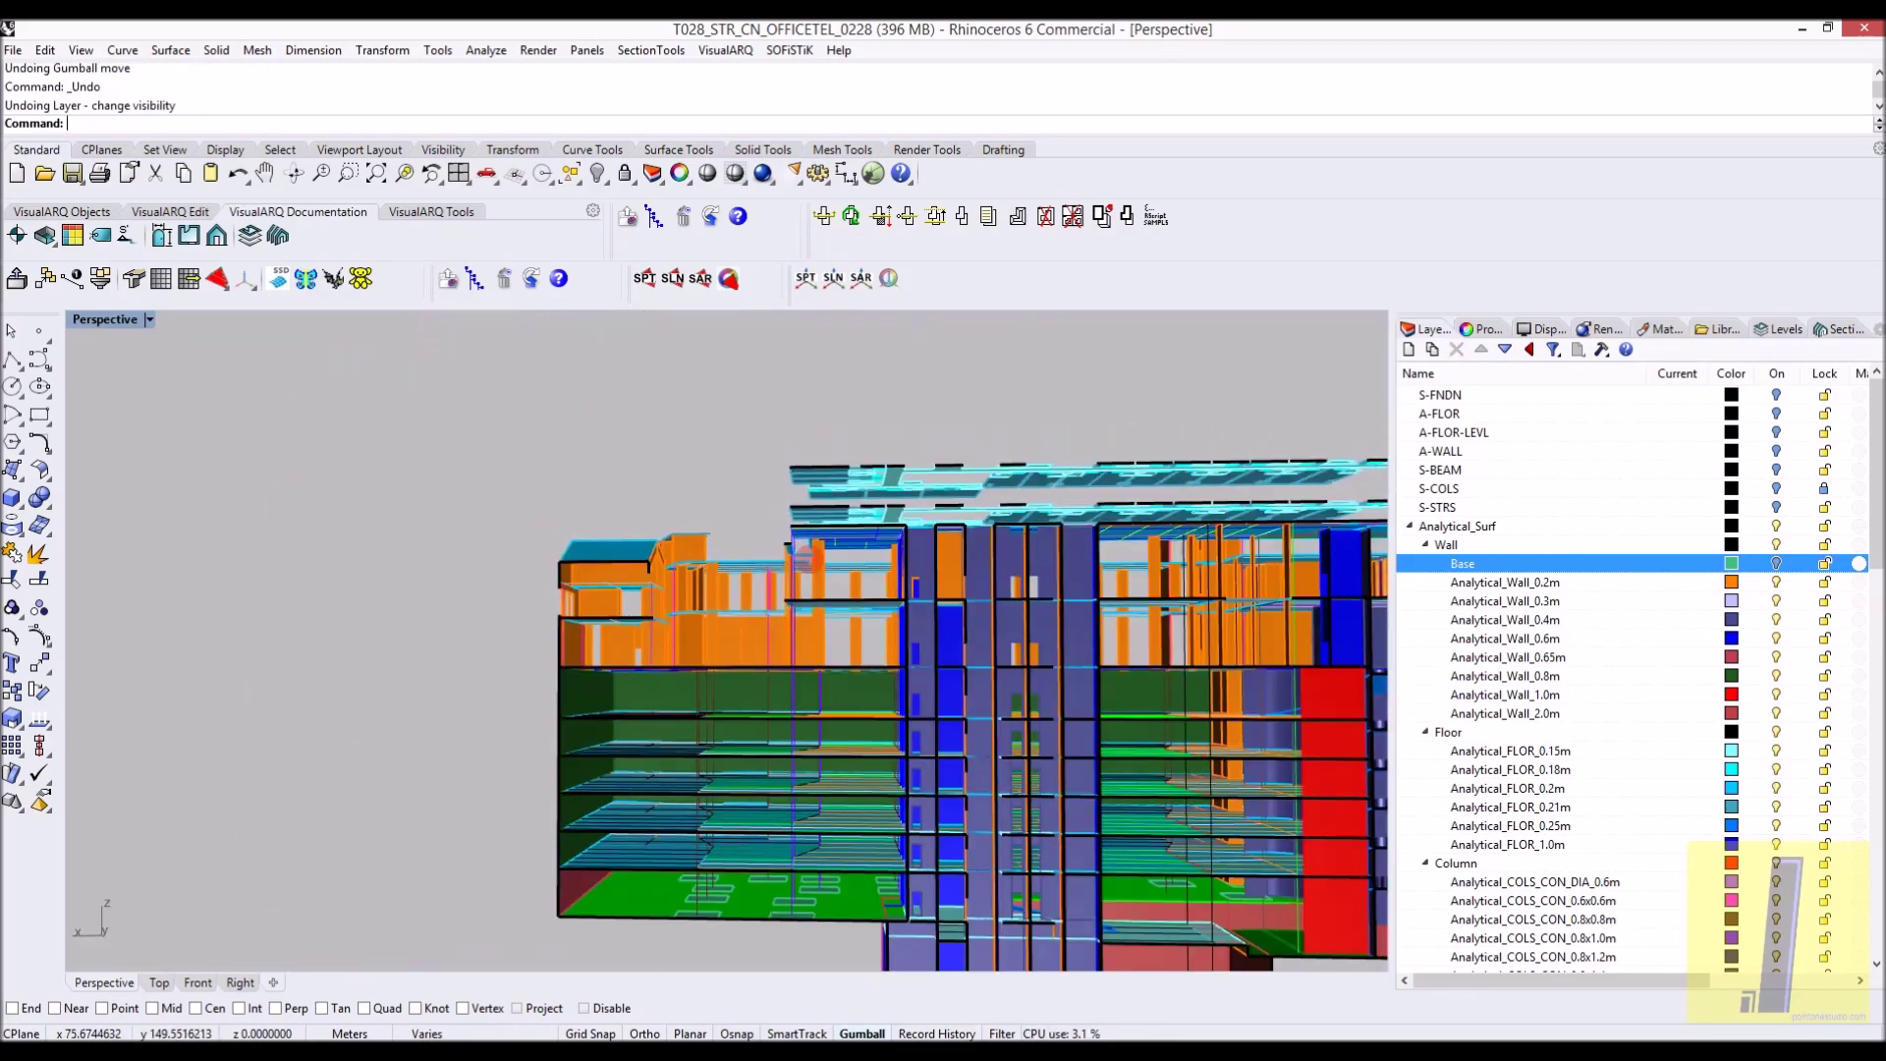
pyautogui.scroll(-1, 811, 557)
pyautogui.keyDown('shift'); pyautogui.moveTo(811, 558); pyautogui.dragTo(747, 570, button='right'); pyautogui.keyUp('shift')
pyautogui.scroll(3, 555, 576)
pyautogui.moveTo(523, 575); pyautogui.dragTo(657, 587, button='right')
pyautogui.click(688, 935)
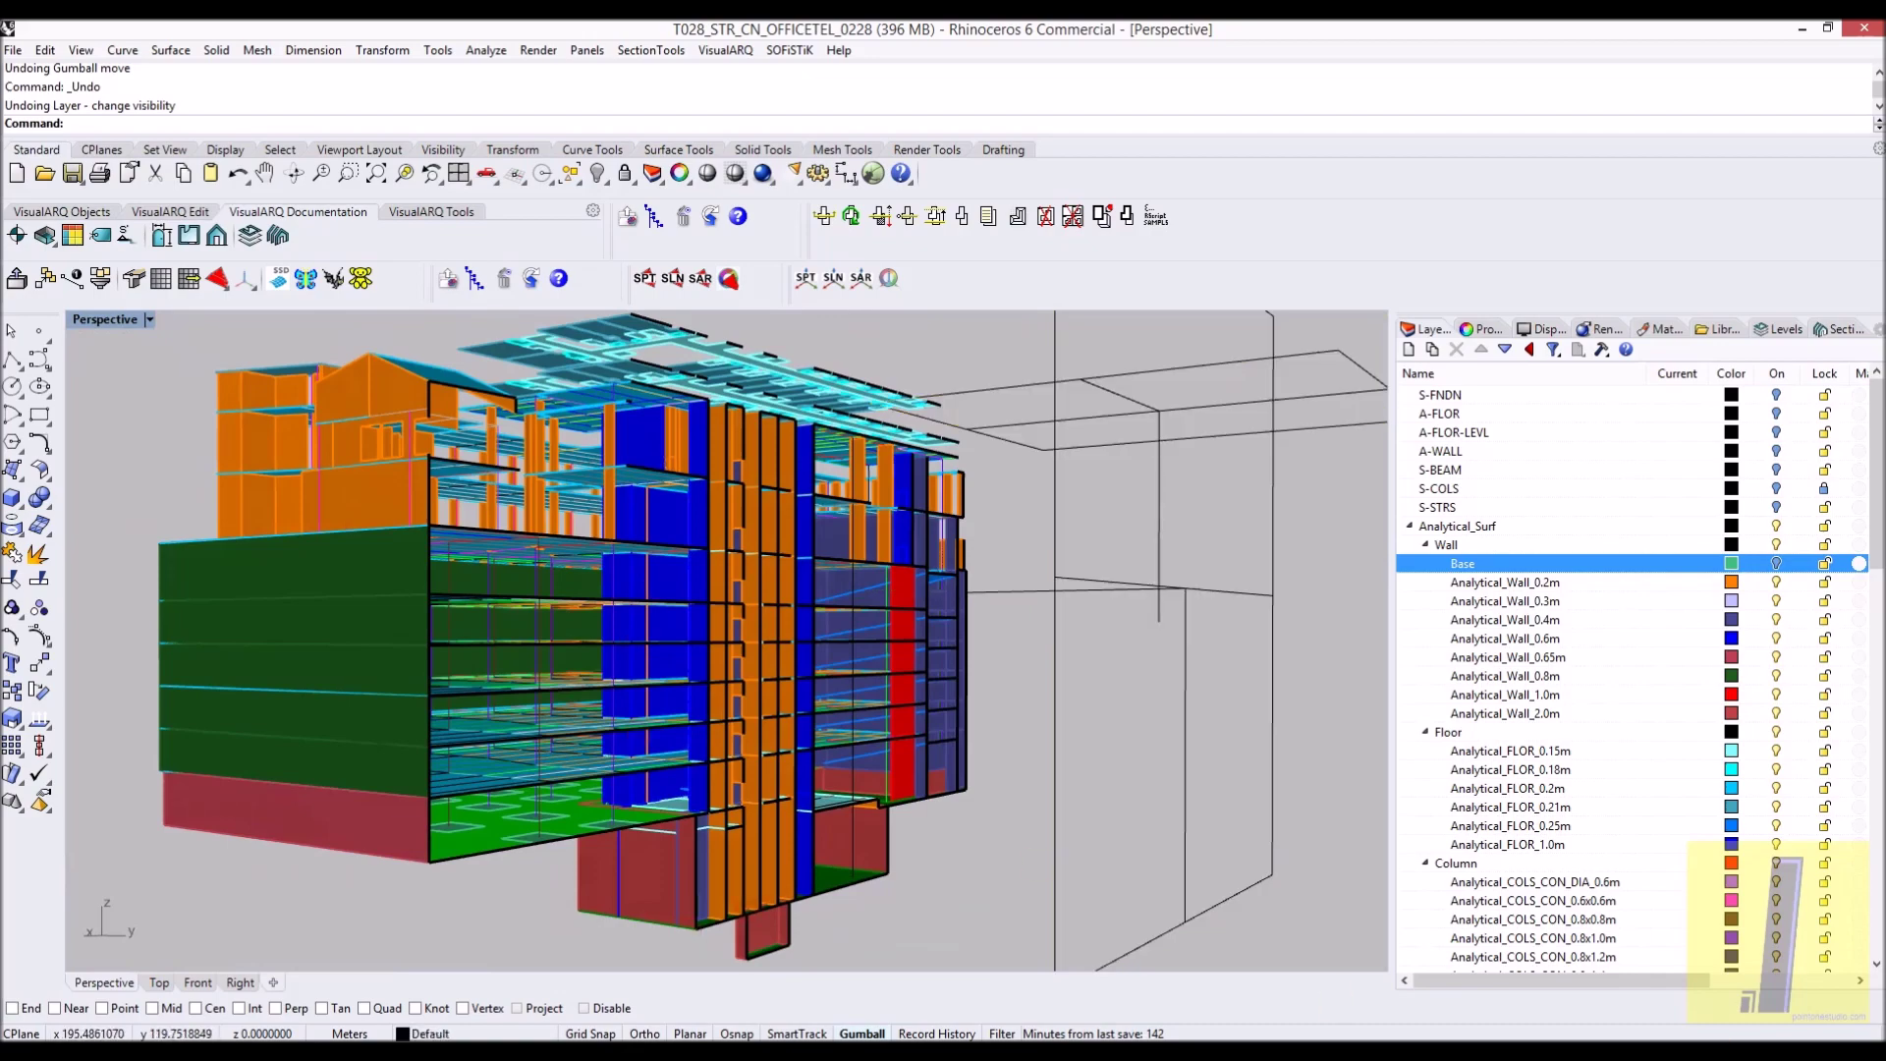